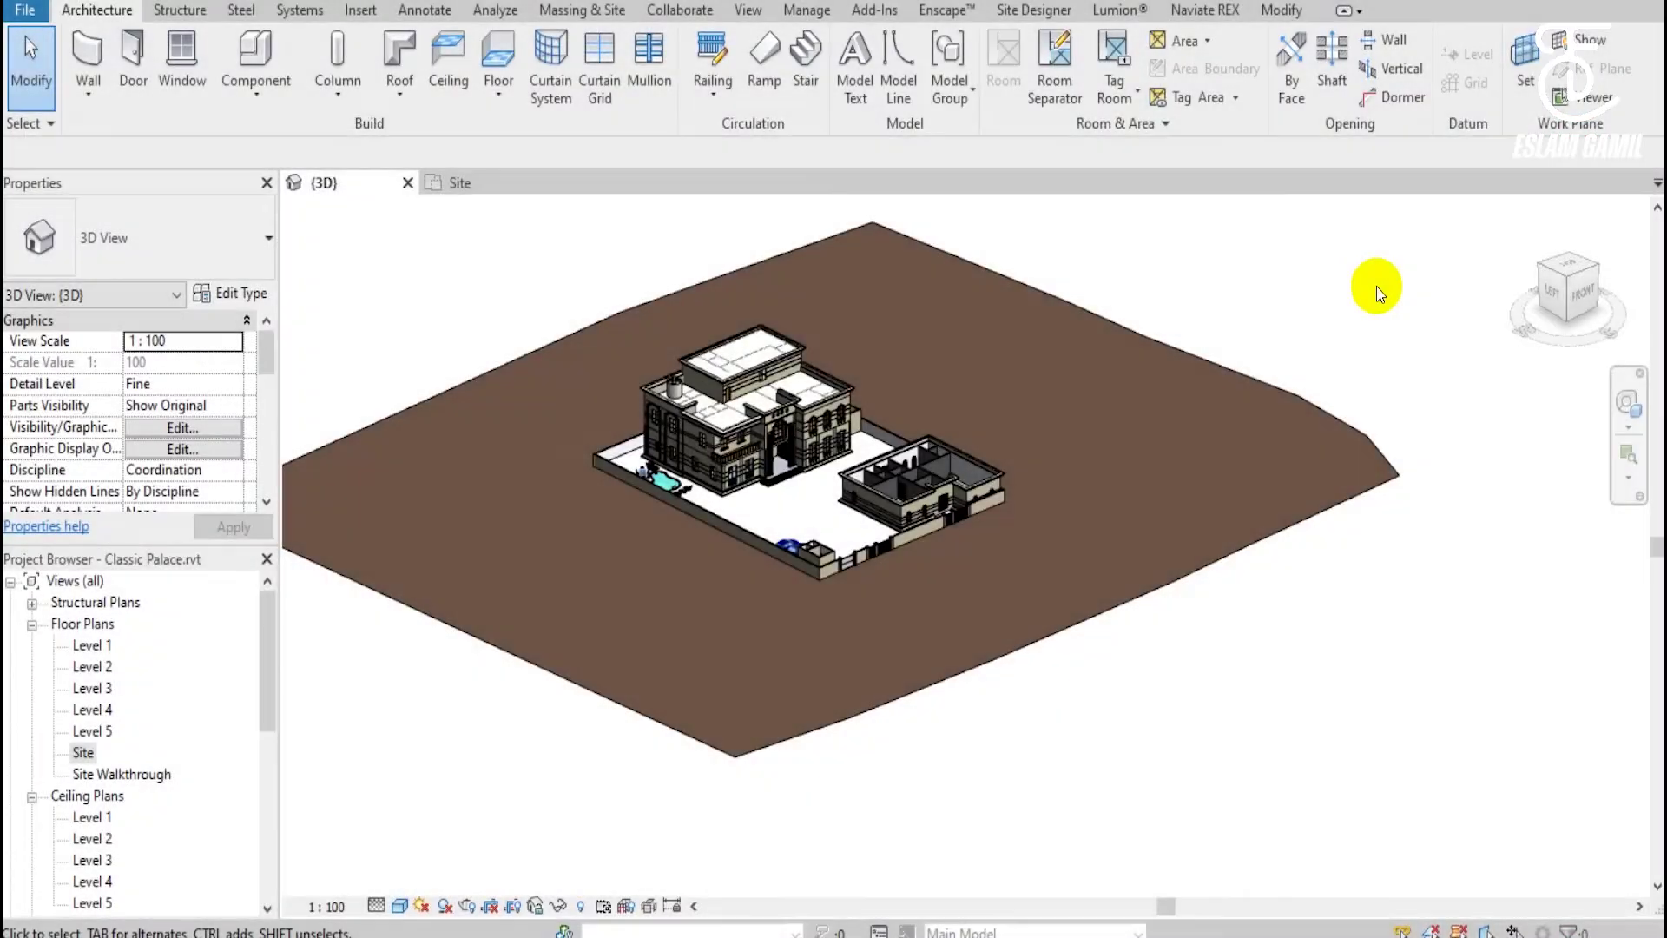
Orbit the 3D view to look over the palace on its topography surface.
middle_click_drag(1378, 305, 1377, 354, "shift")
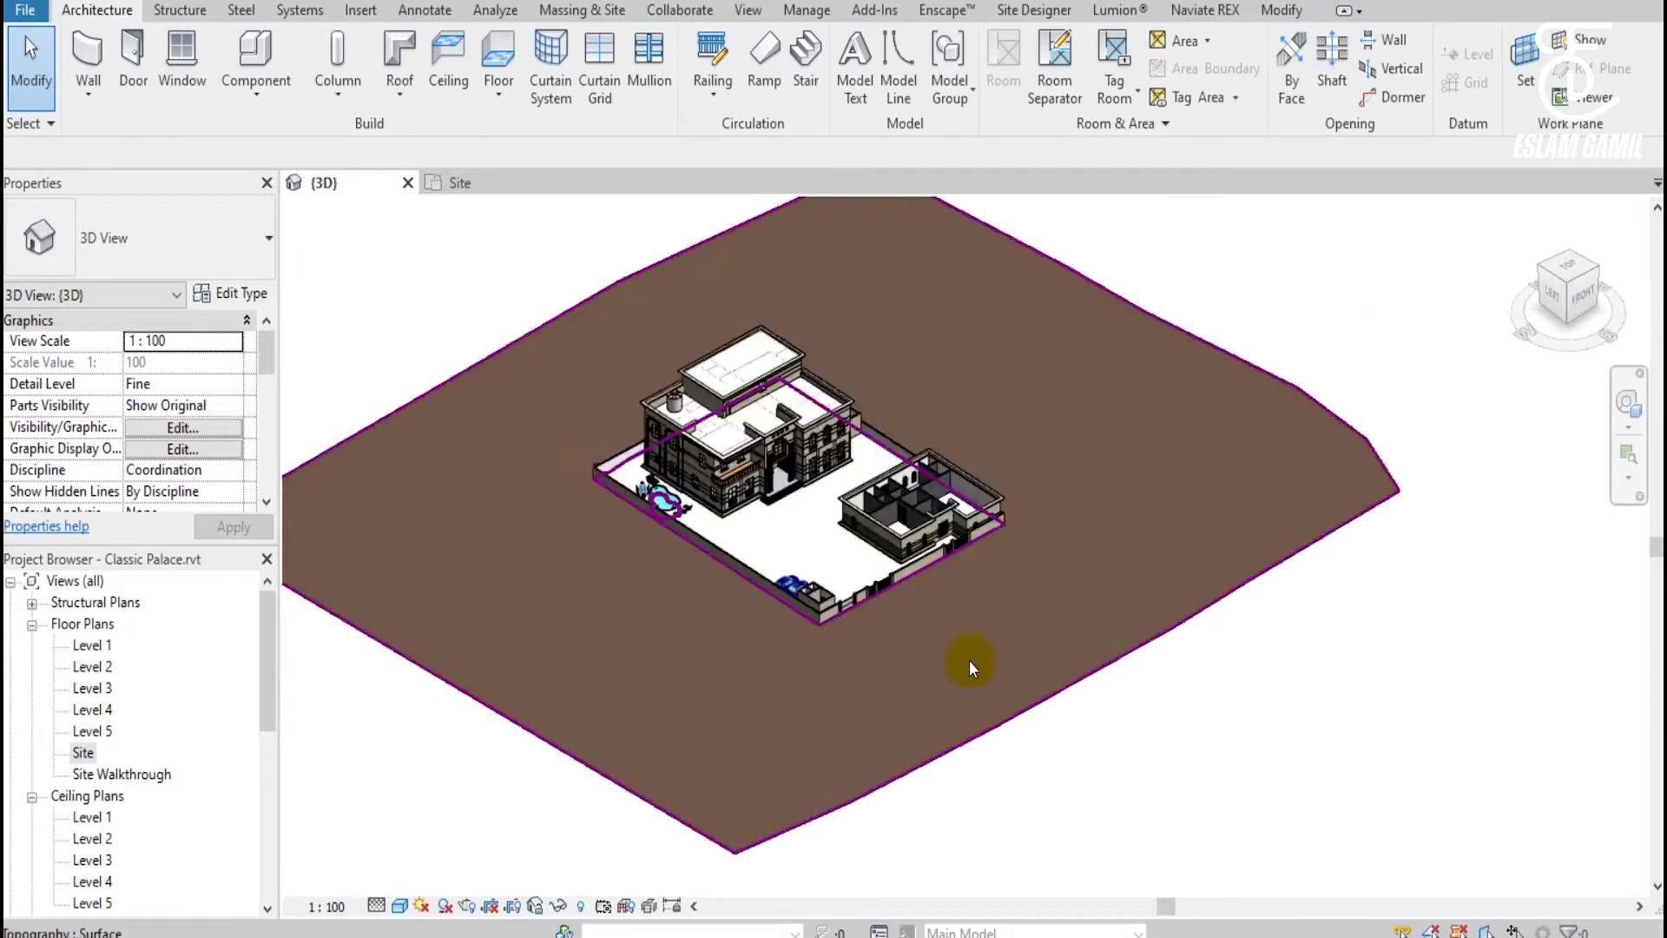
middle_click_drag(1128, 707, 722, 719, "shift")
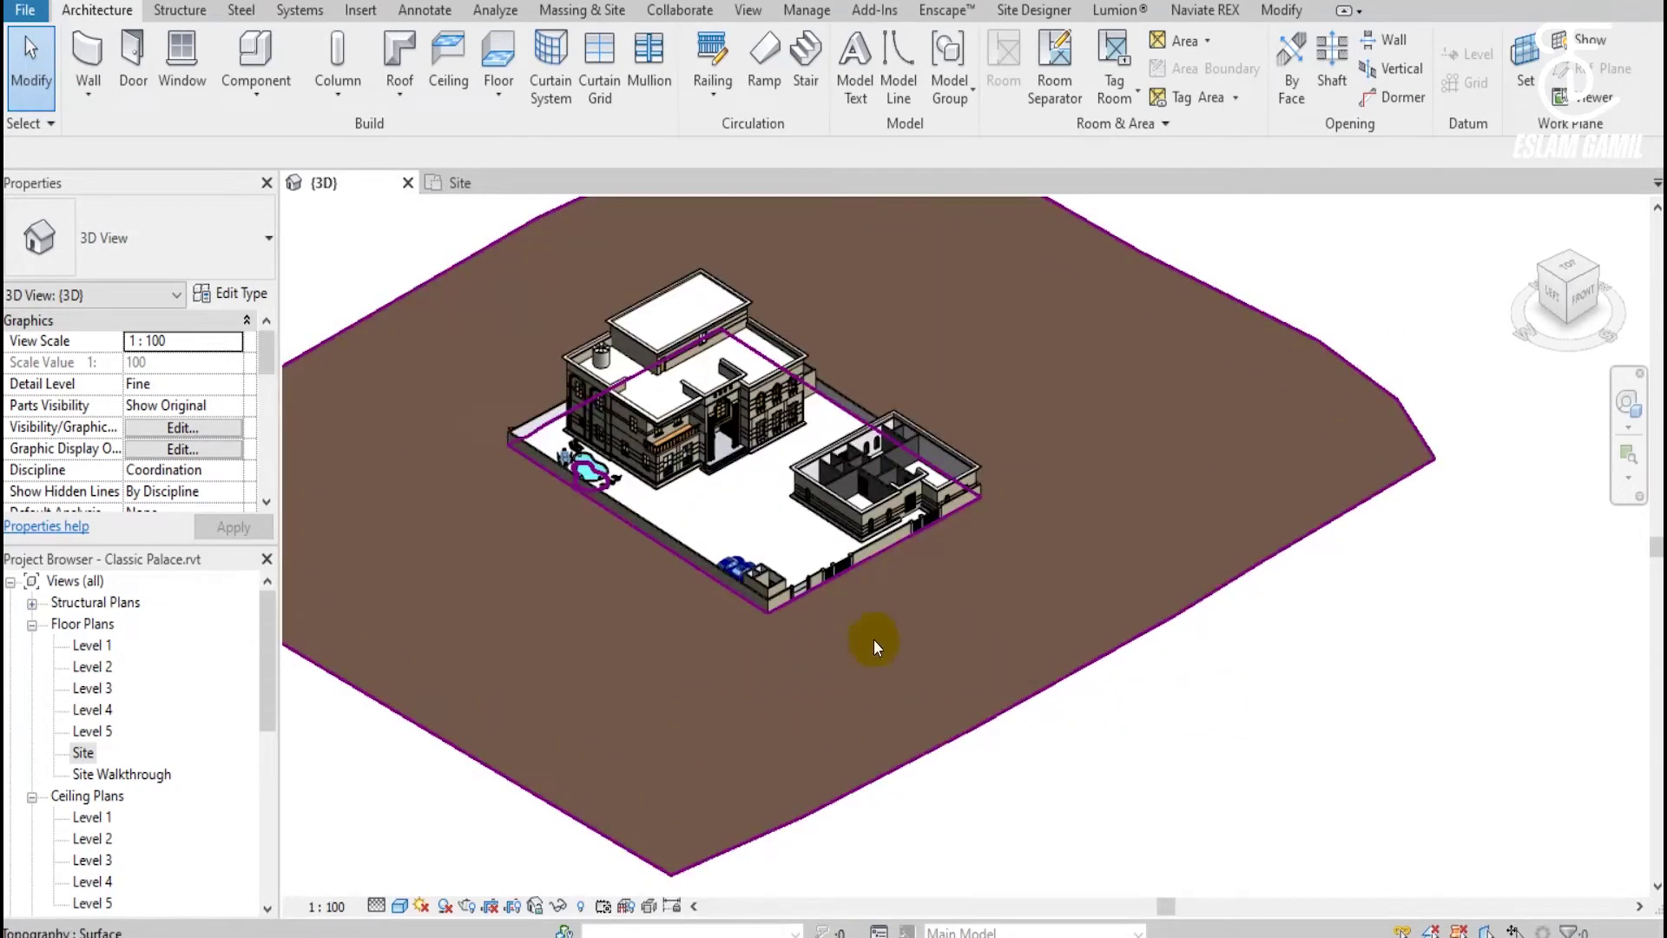
Switch to the Site floor plan and centre it on the building.
left_click(442, 173)
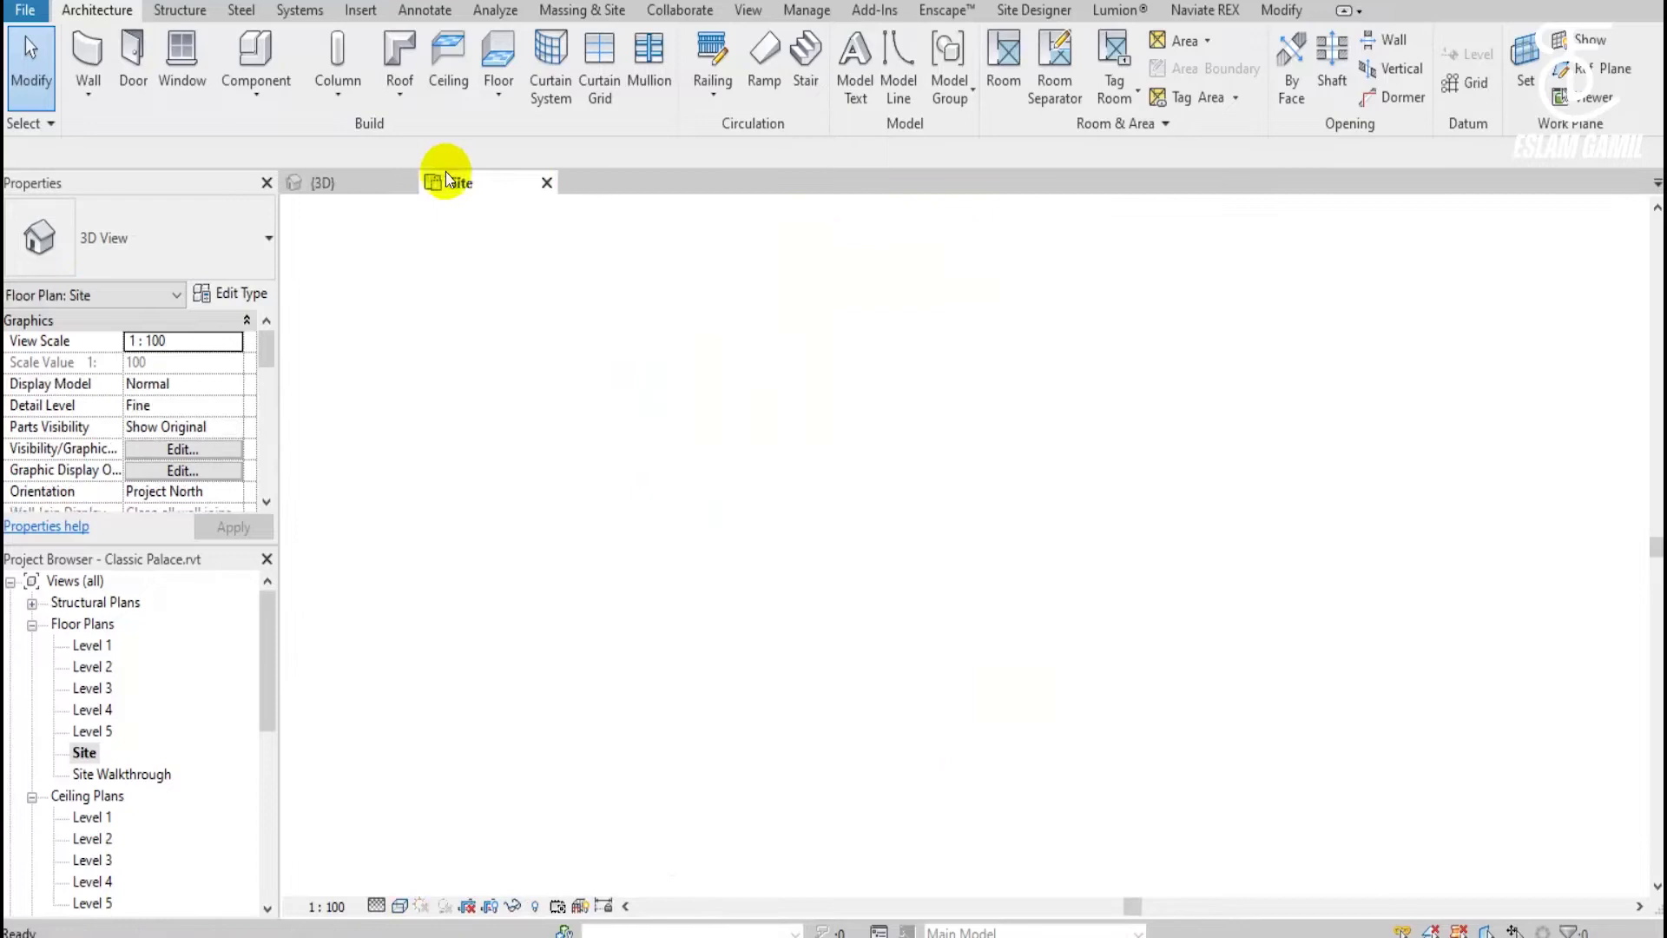
scroll(1108, 725, "up", 1)
middle_click_drag(1108, 726, 848, 421)
scroll(849, 421, "up", 2)
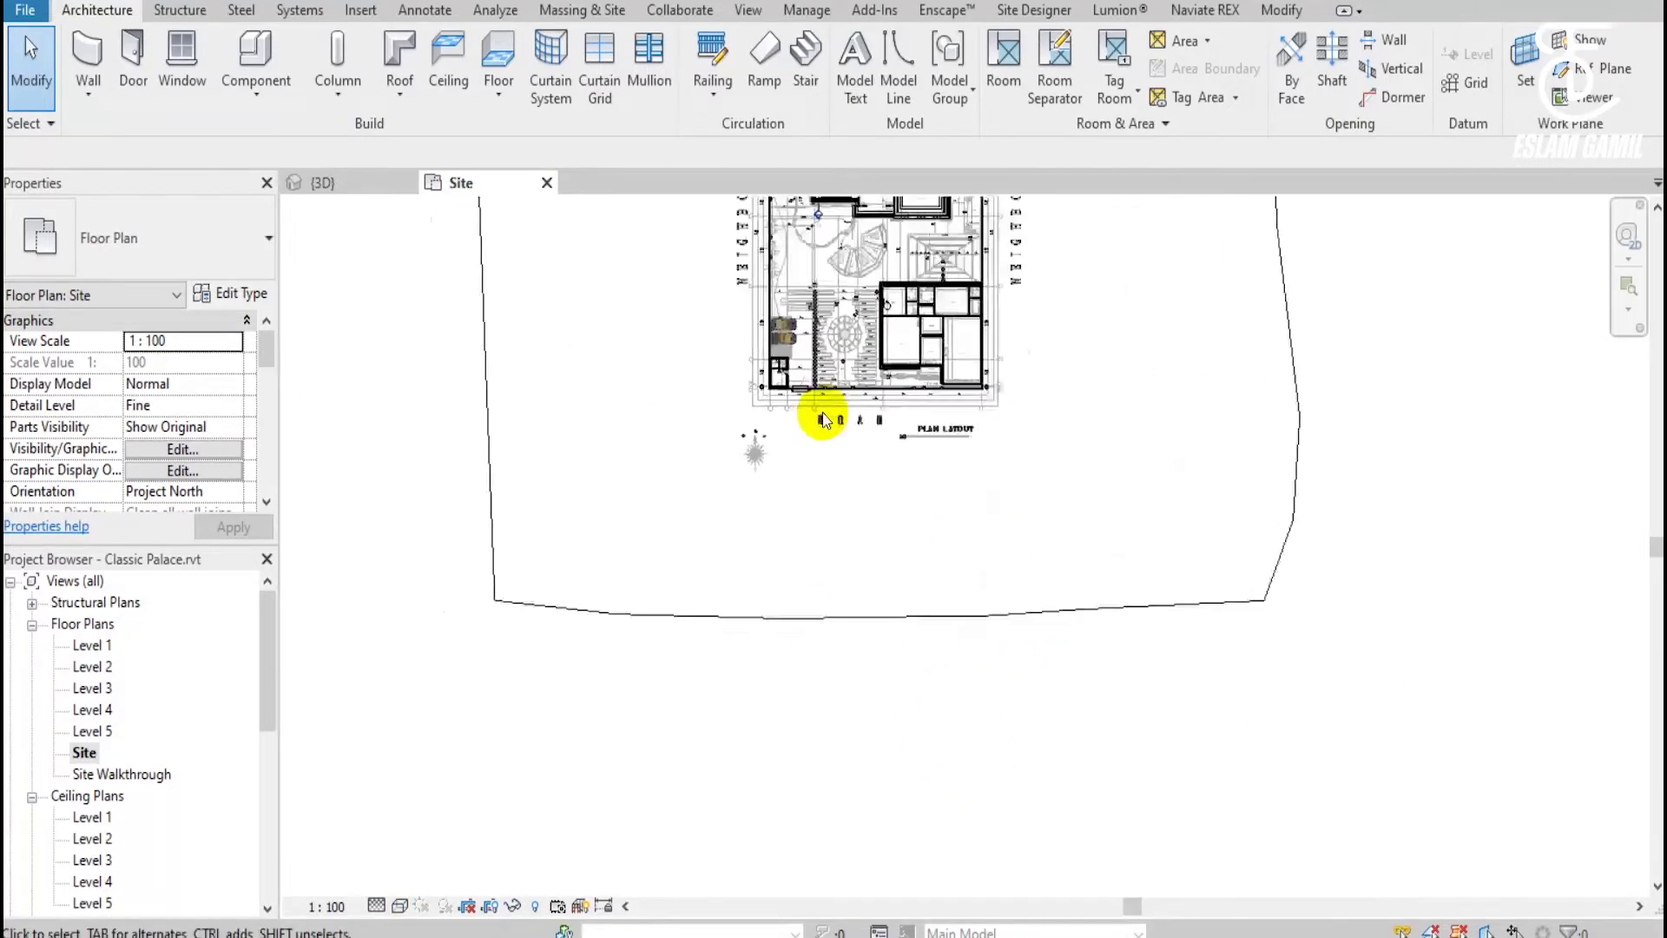
Set the Site plan to Shaded visual style and frame the whole toposurface.
left_click(400, 905)
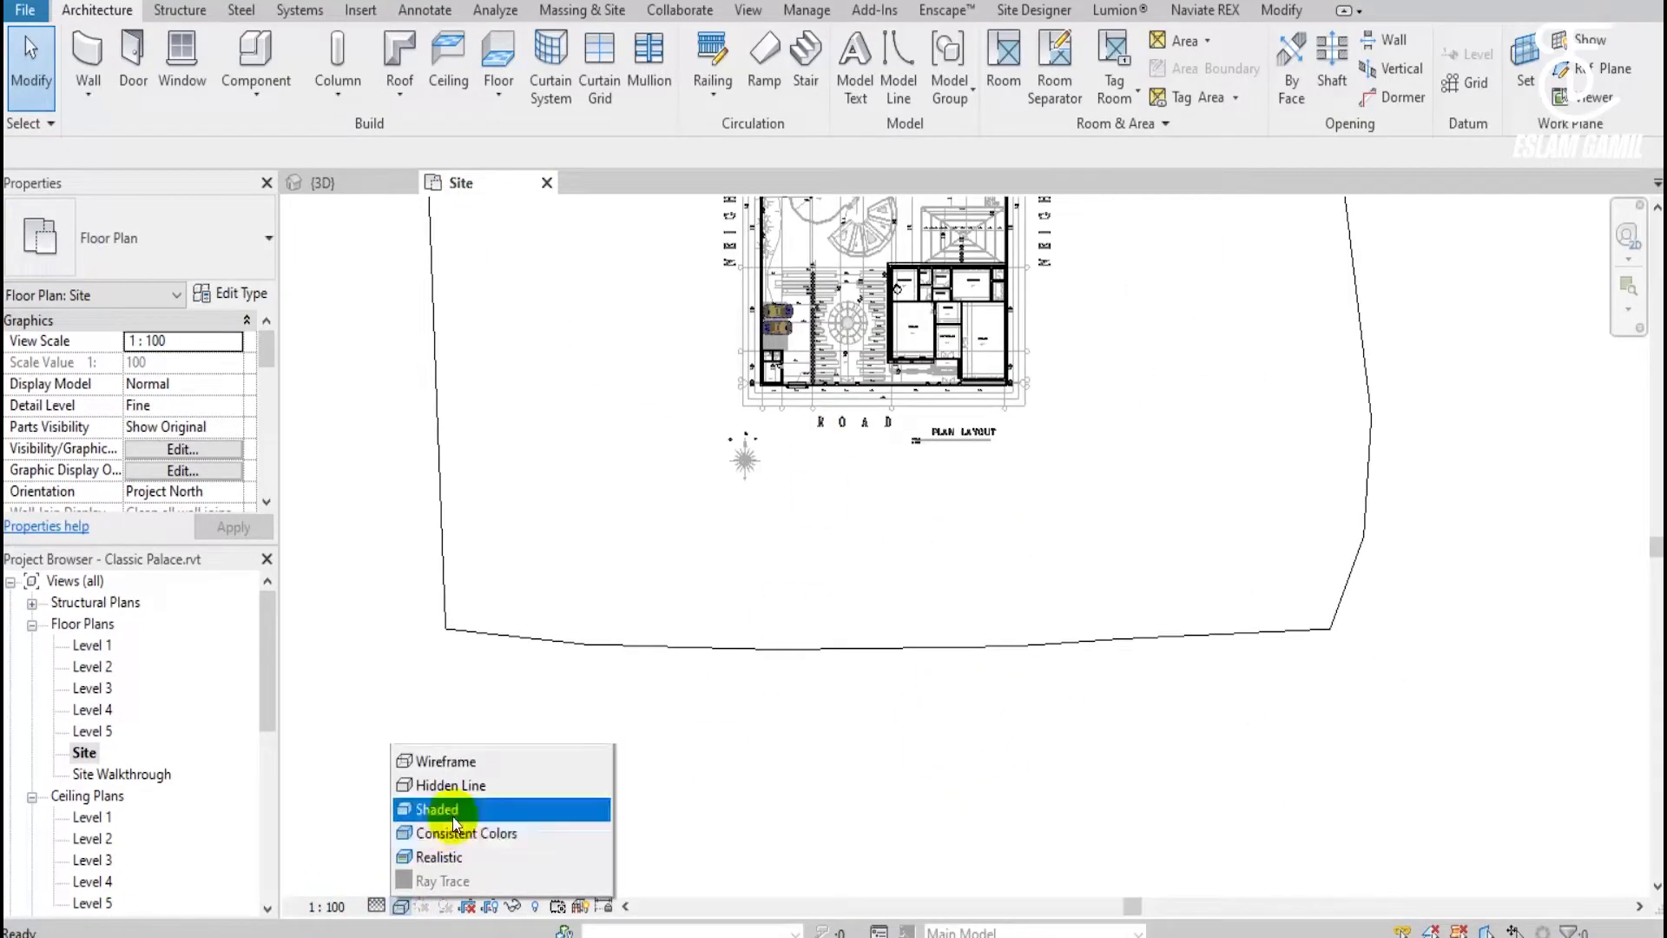
left_click(437, 809)
middle_click_drag(737, 497, 674, 634)
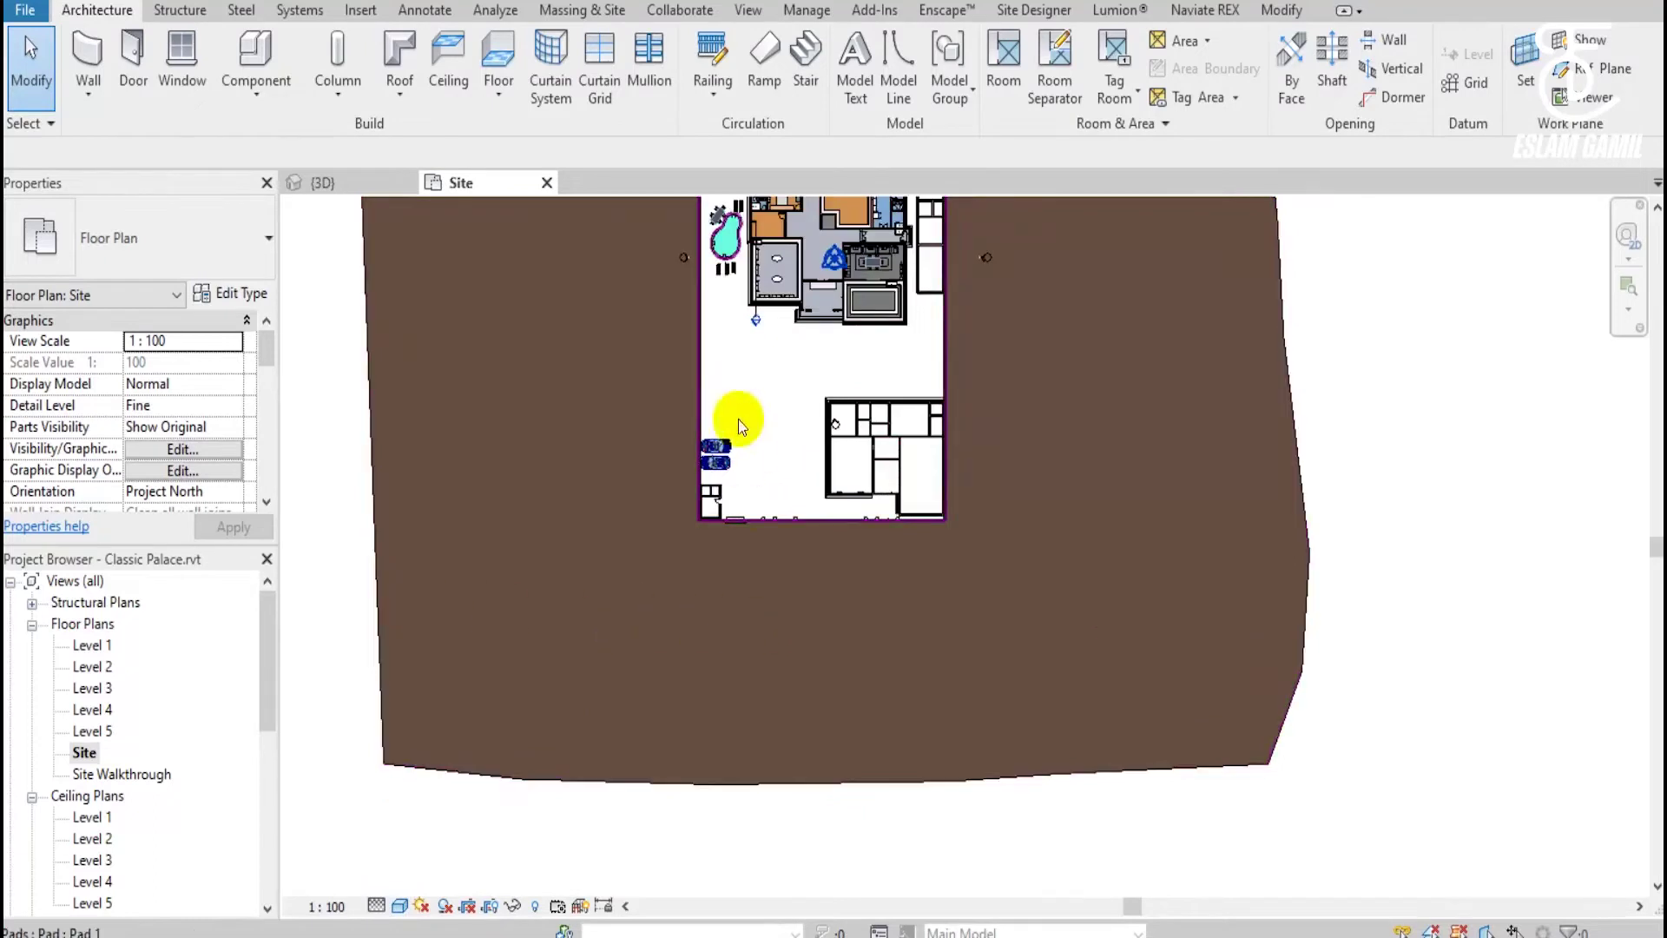
scroll(744, 427, "up", 1)
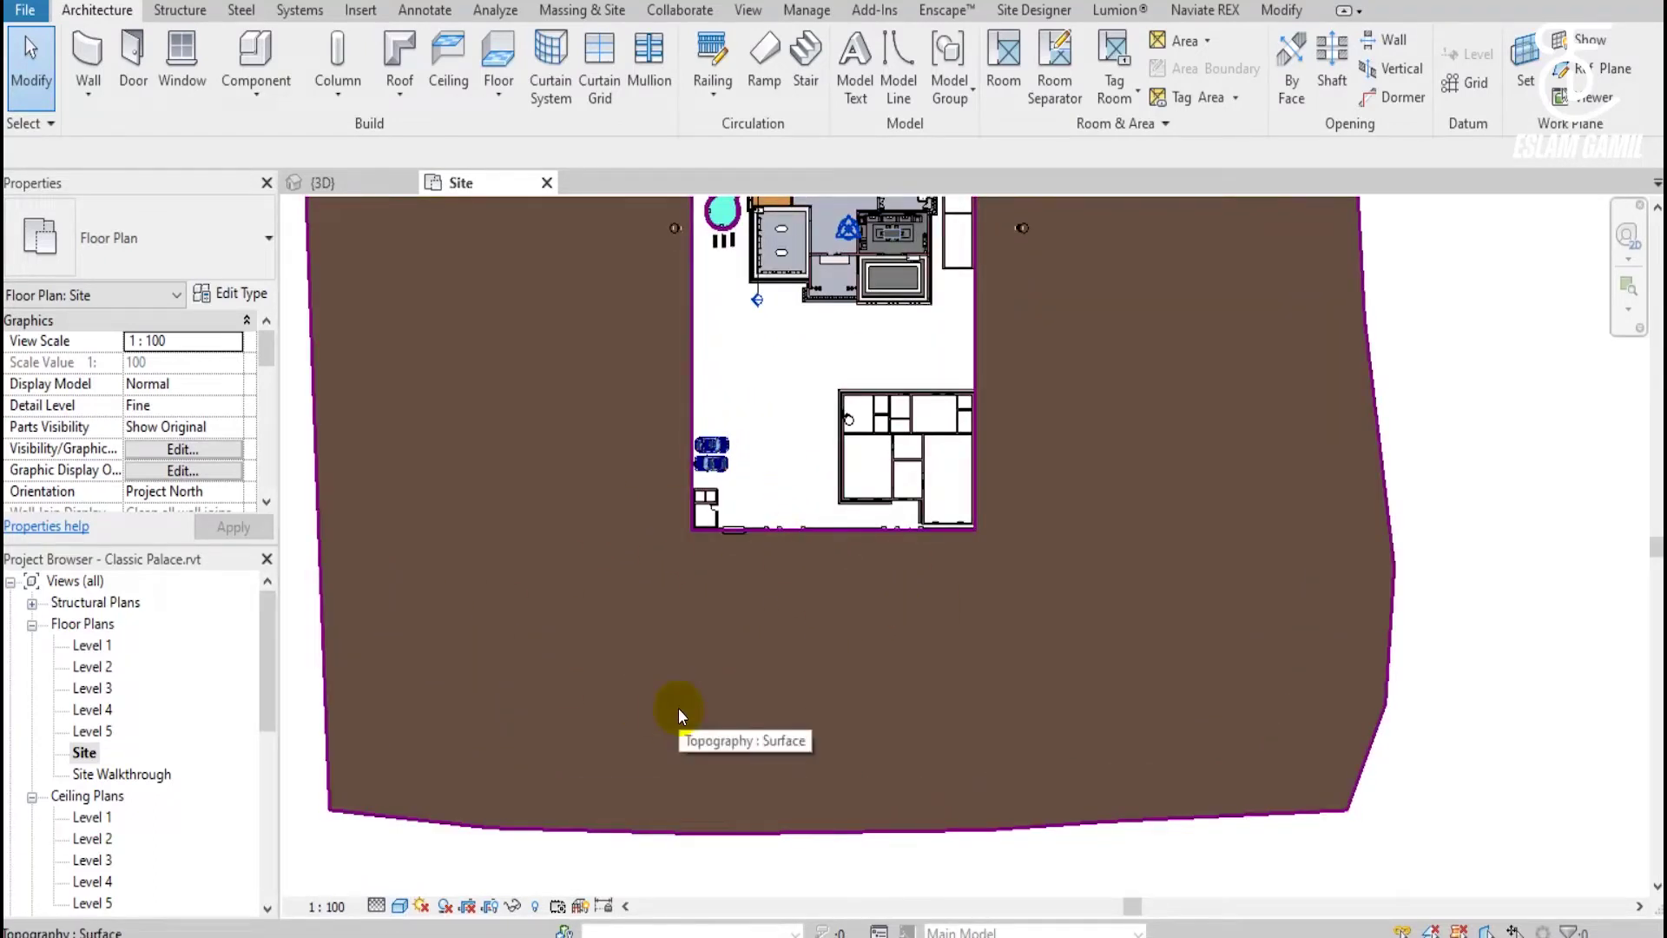
scroll(858, 695, "down", 1)
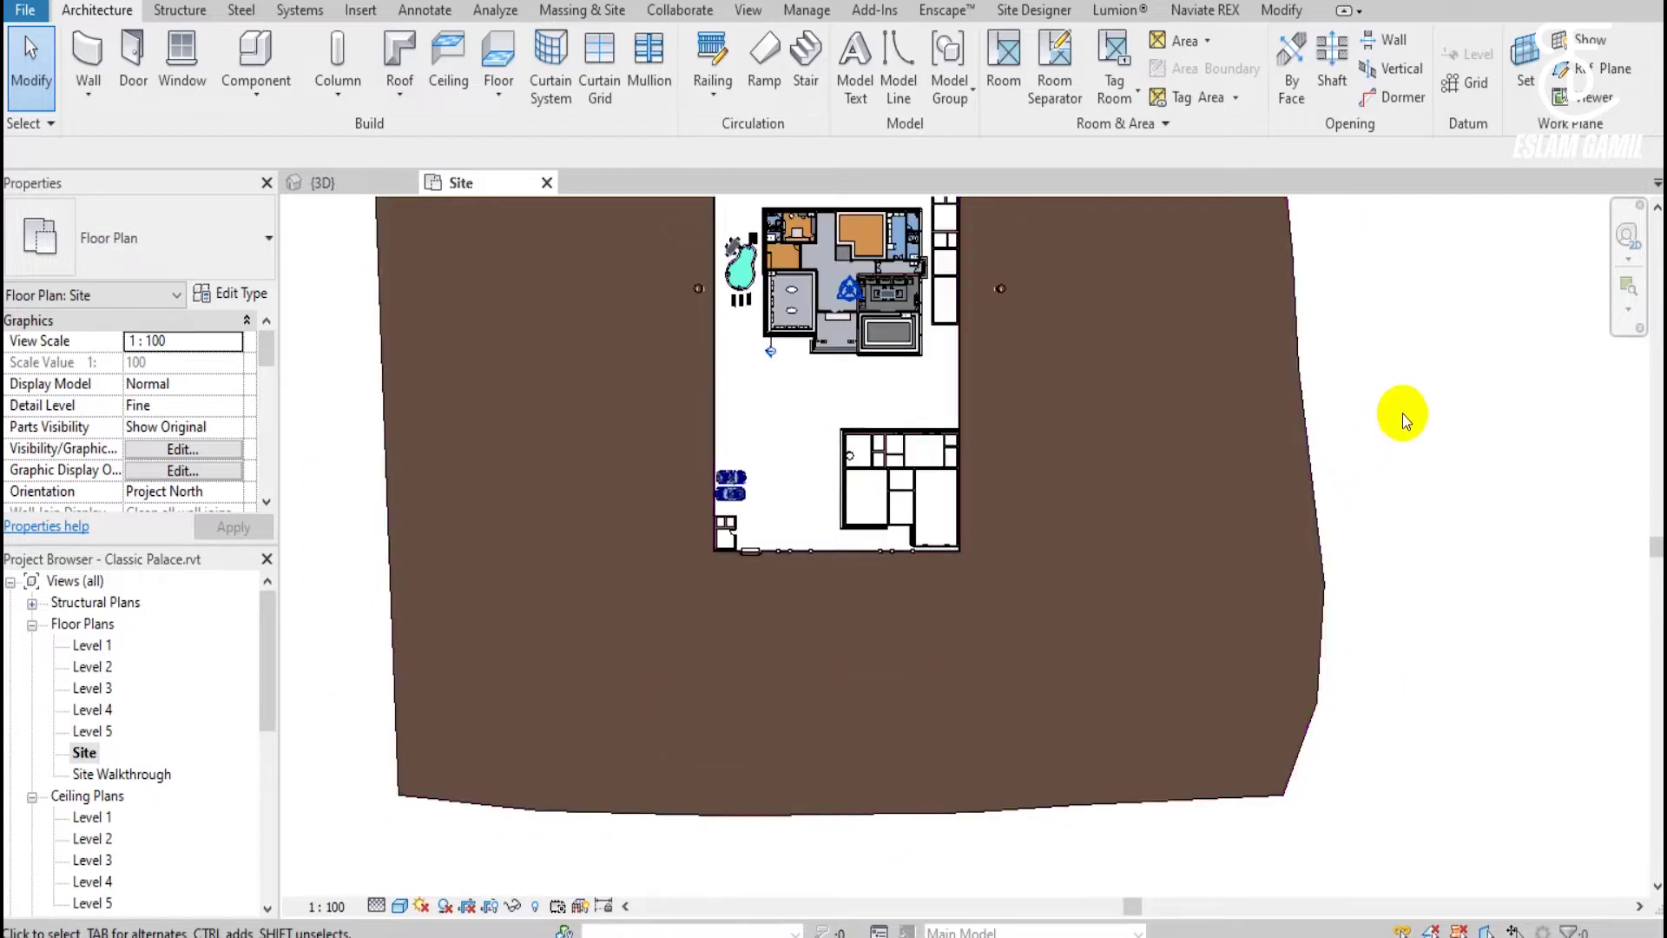
middle_click_drag(1403, 413, 1368, 452)
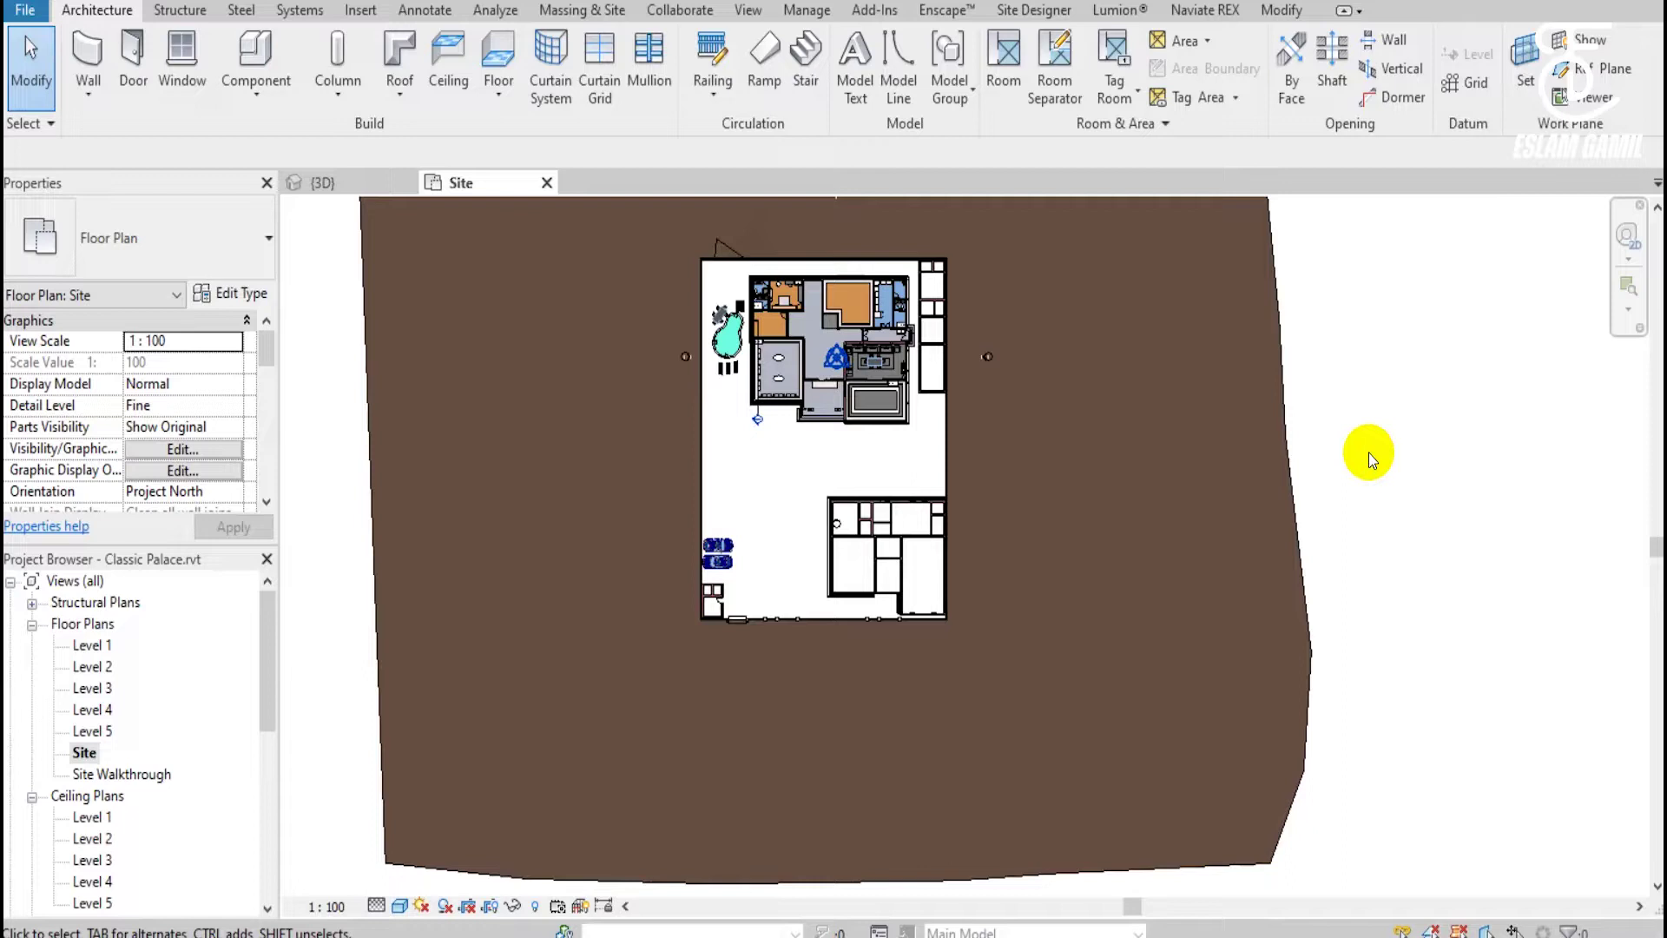
left_click(1039, 13)
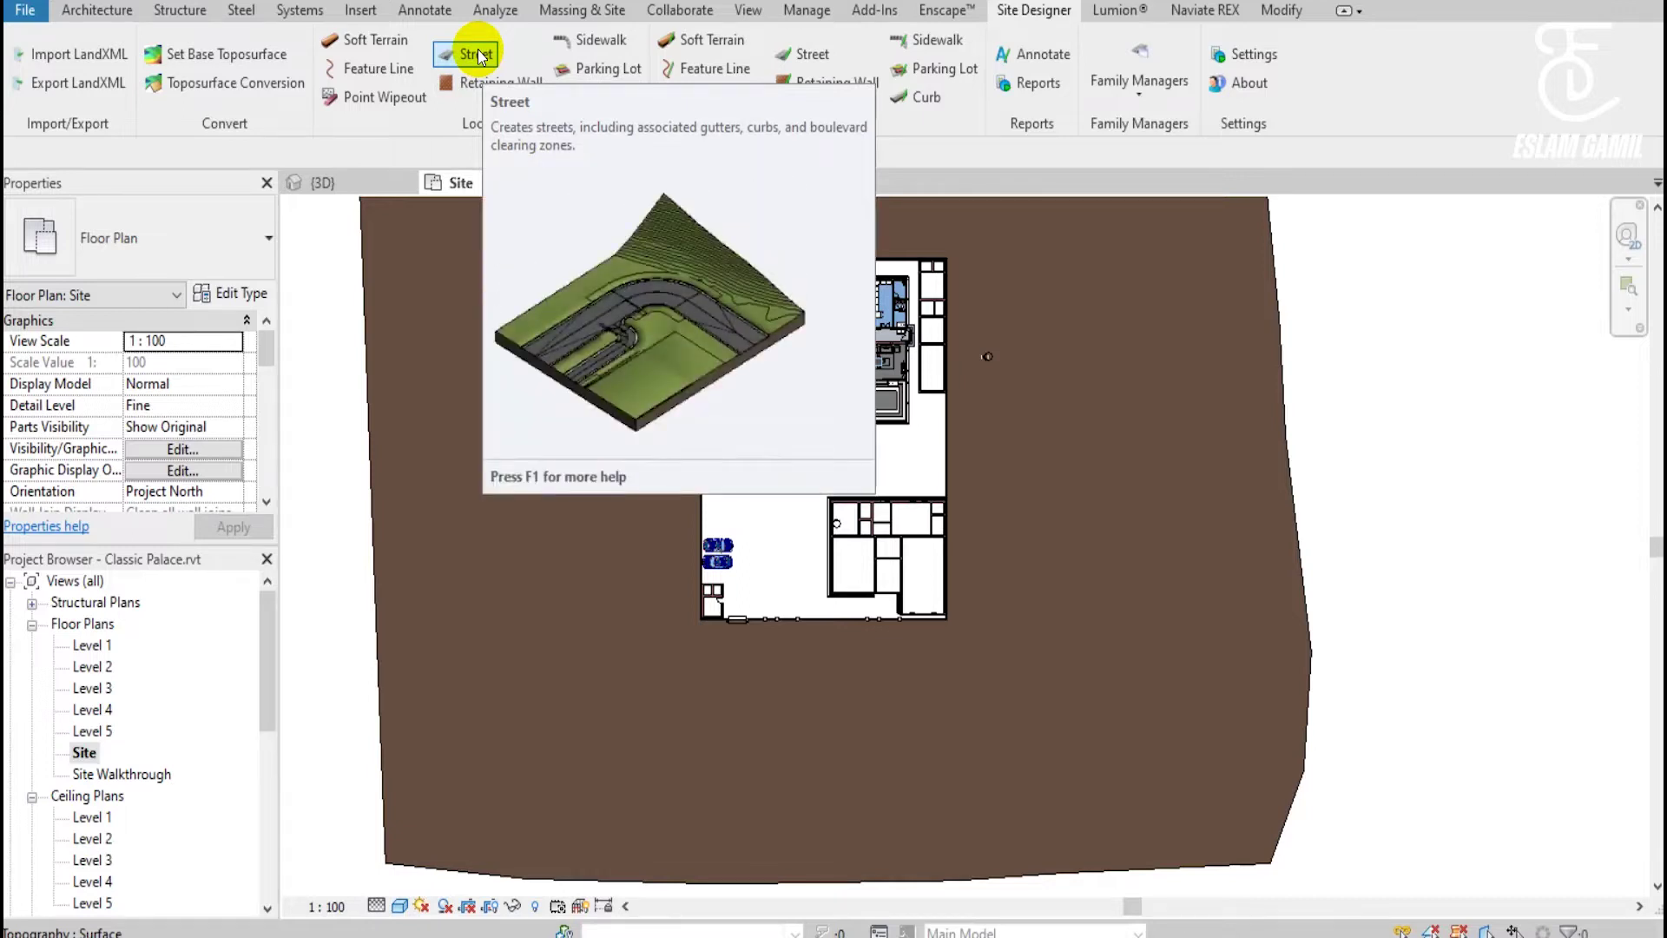
left_click(477, 57)
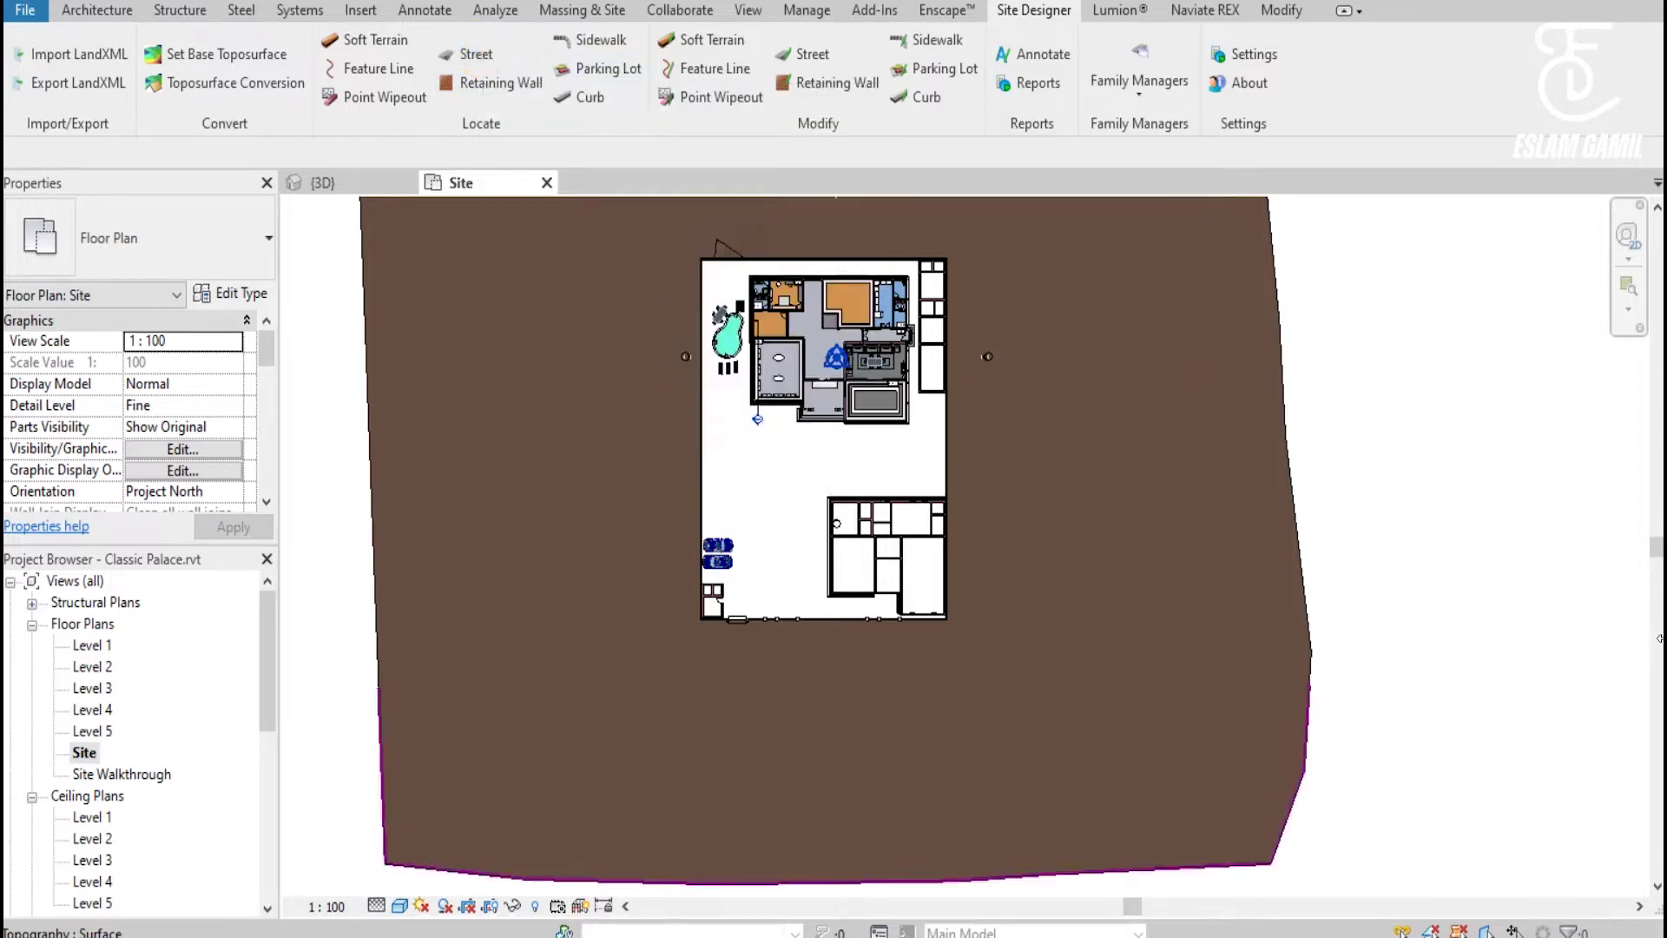
left_click(95, 13)
middle_click_drag(1250, 624, 1214, 554)
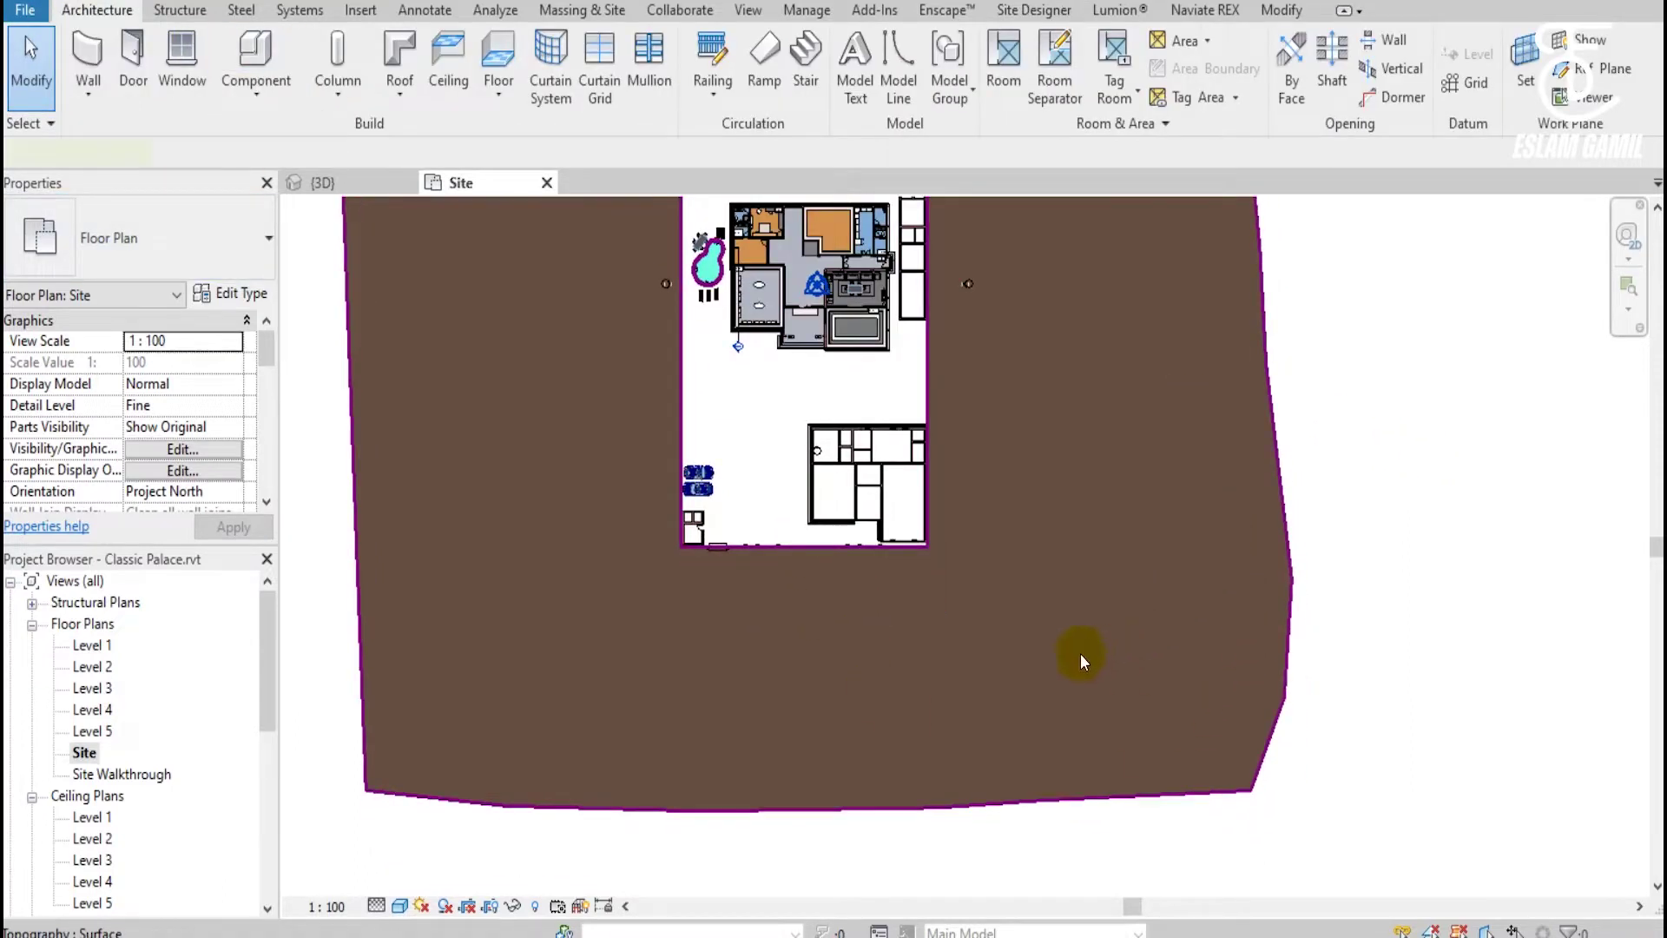
left_click(1080, 660)
scroll(1025, 660, "down", 2)
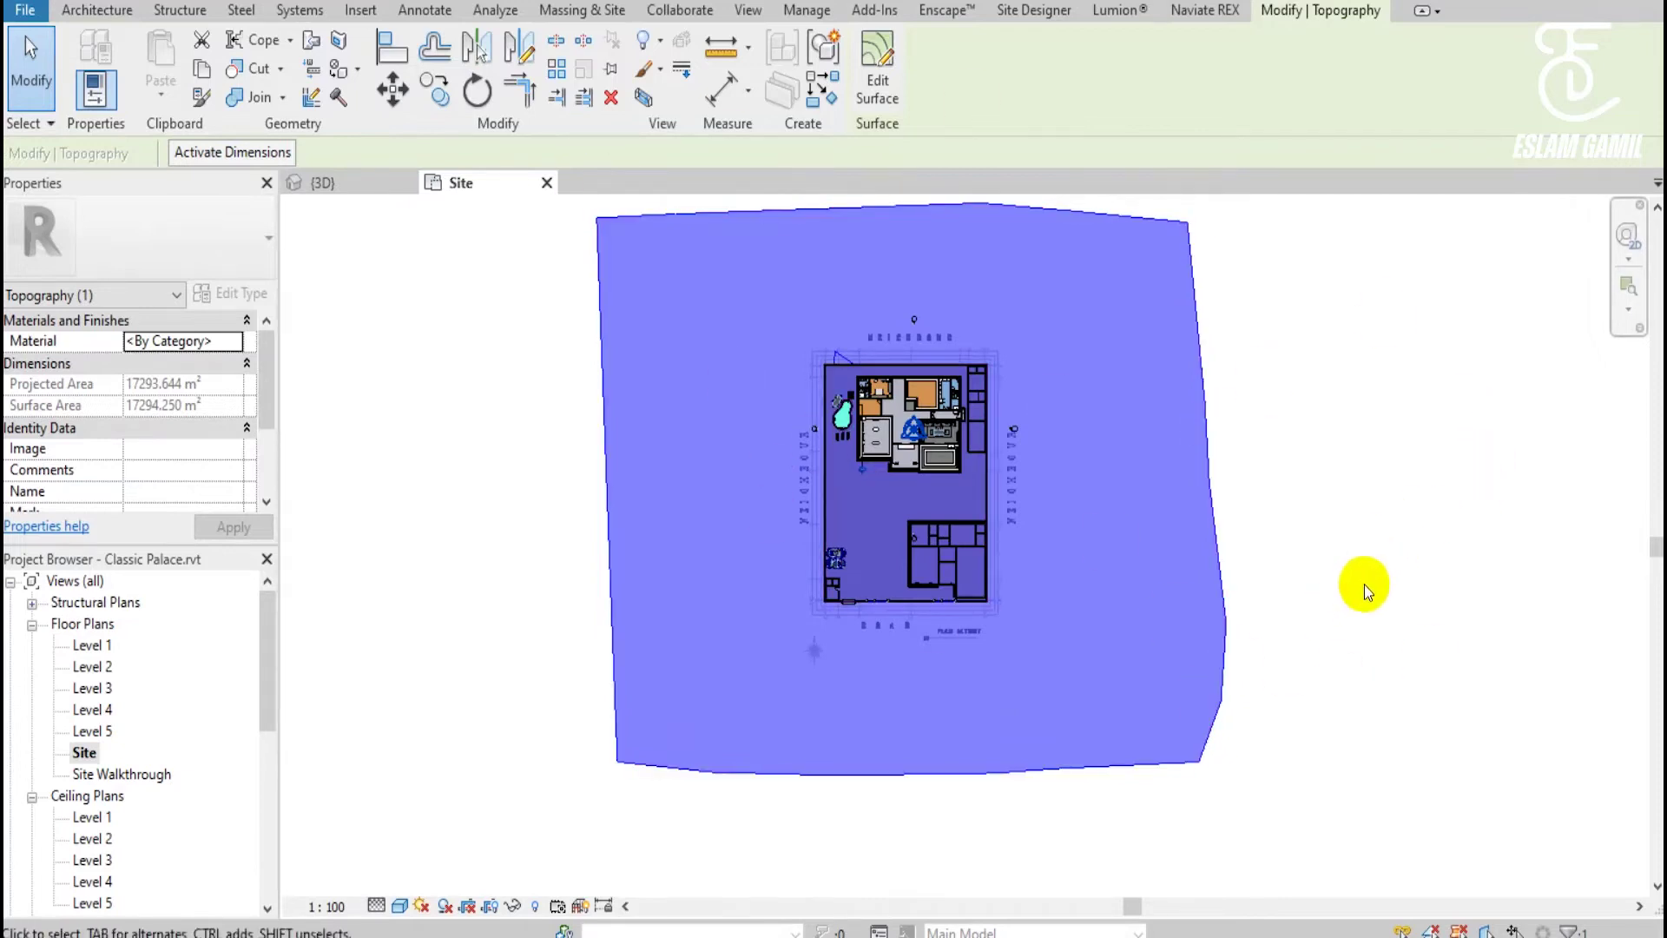
Bring up the Massing & Site tools, deselect the toposurface, and begin a Subregion.
left_click(600, 13)
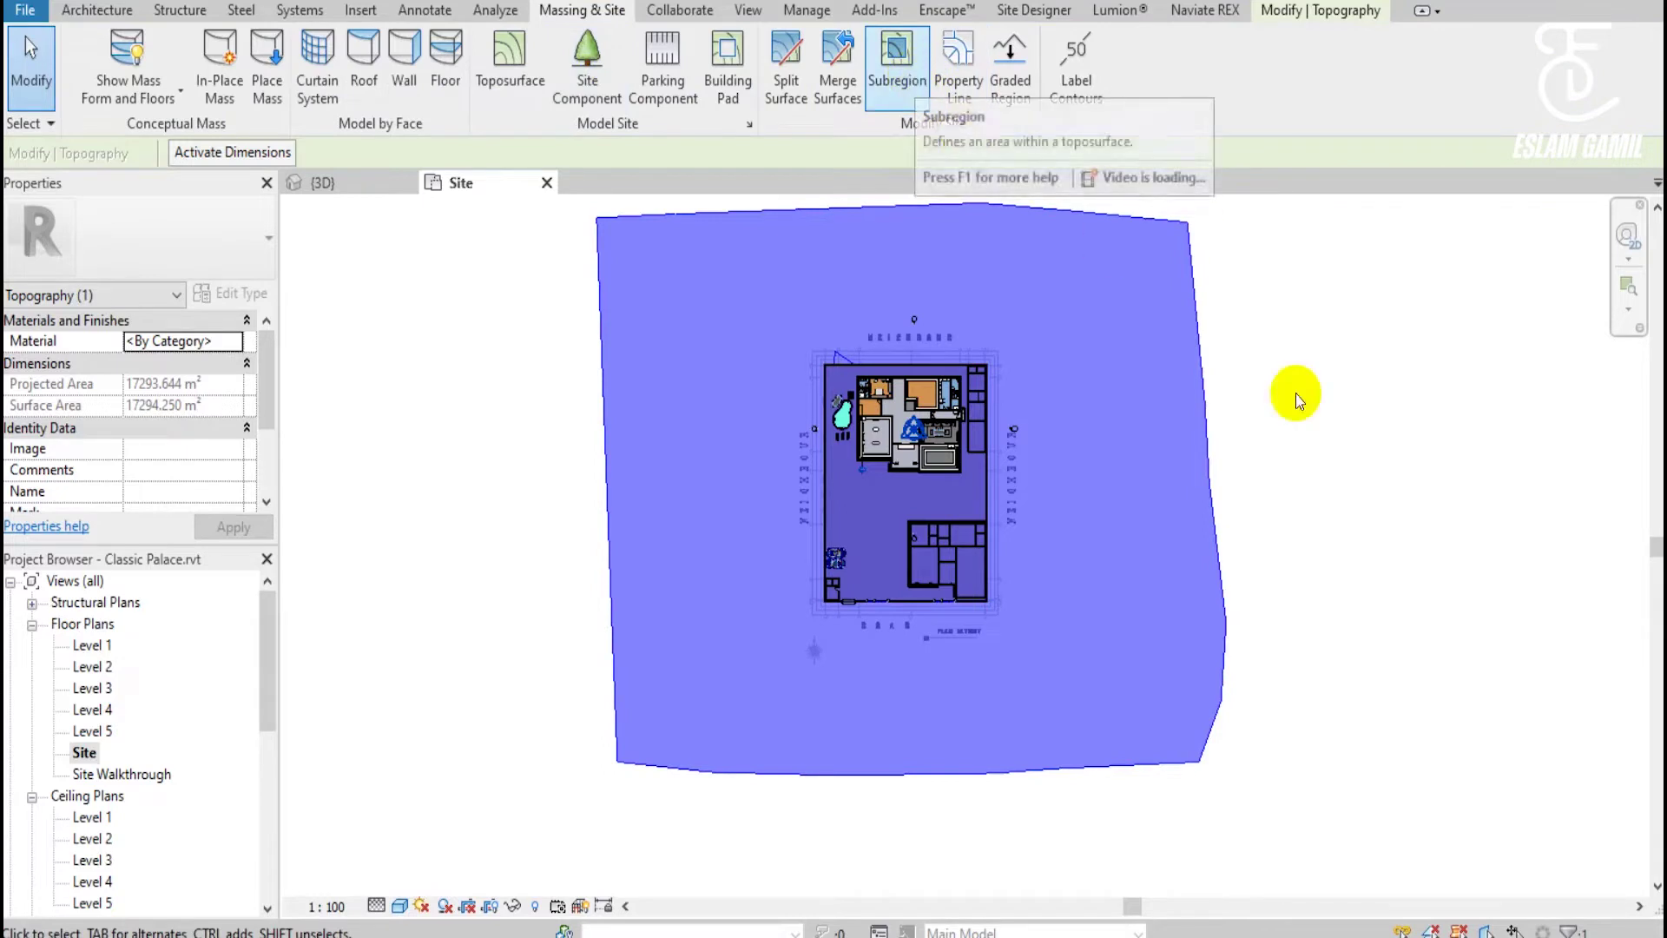
left_click(1402, 543)
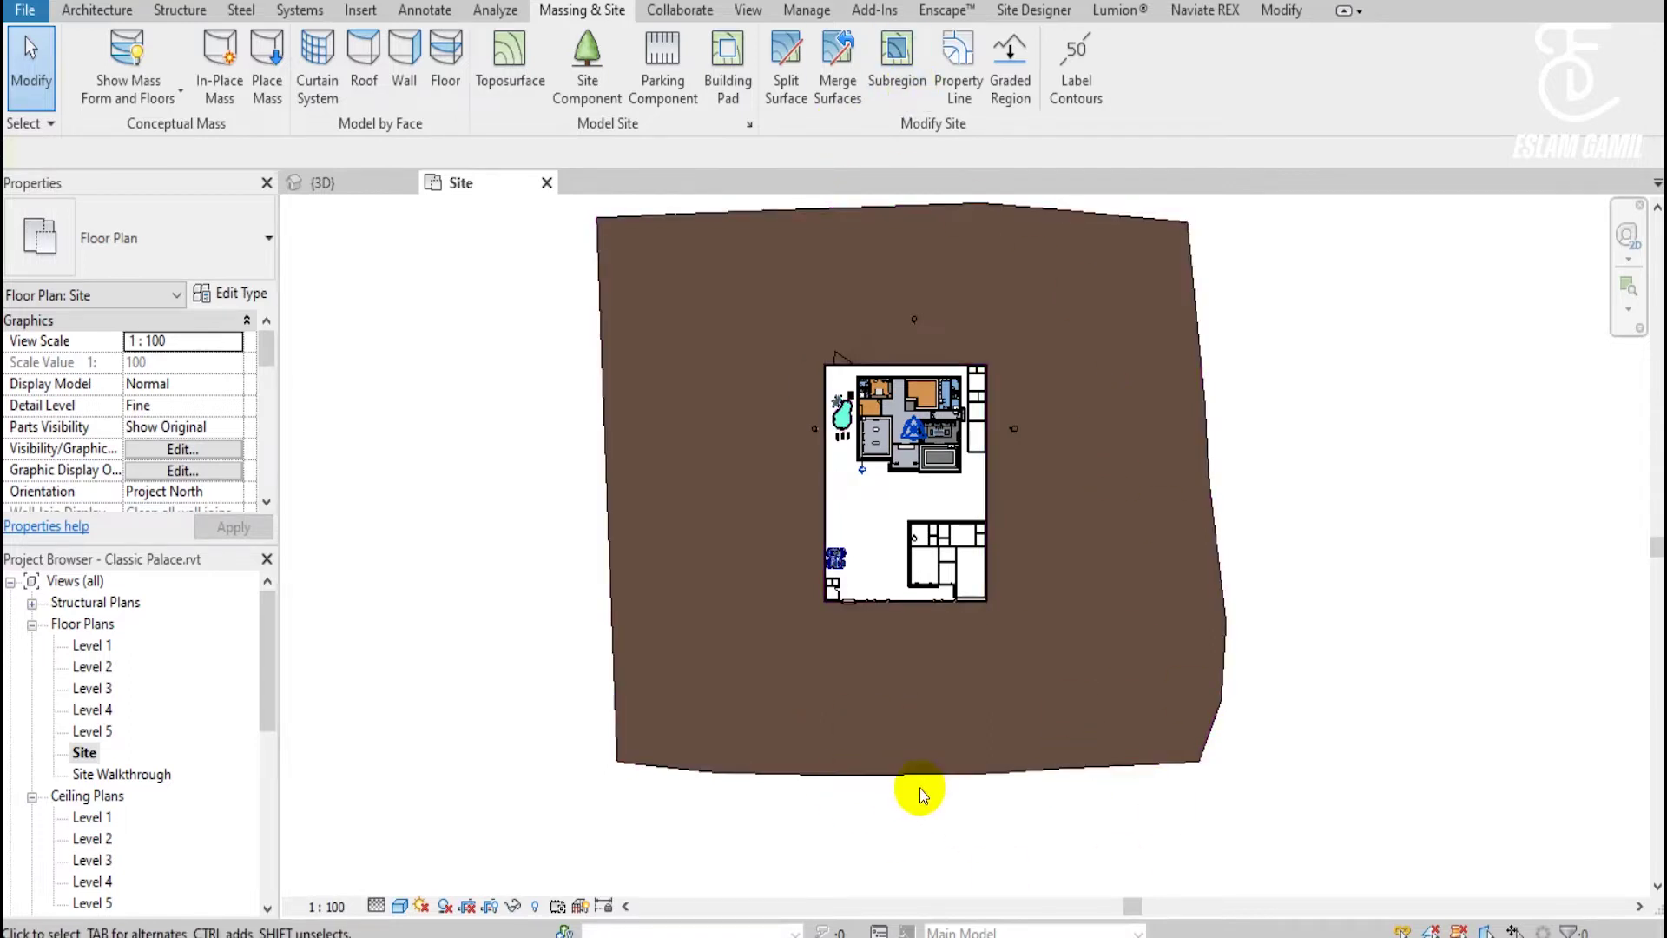
left_click(897, 62)
Sketch two rectangles: a road strip below the building and a vertical strip to its right.
left_click(937, 42)
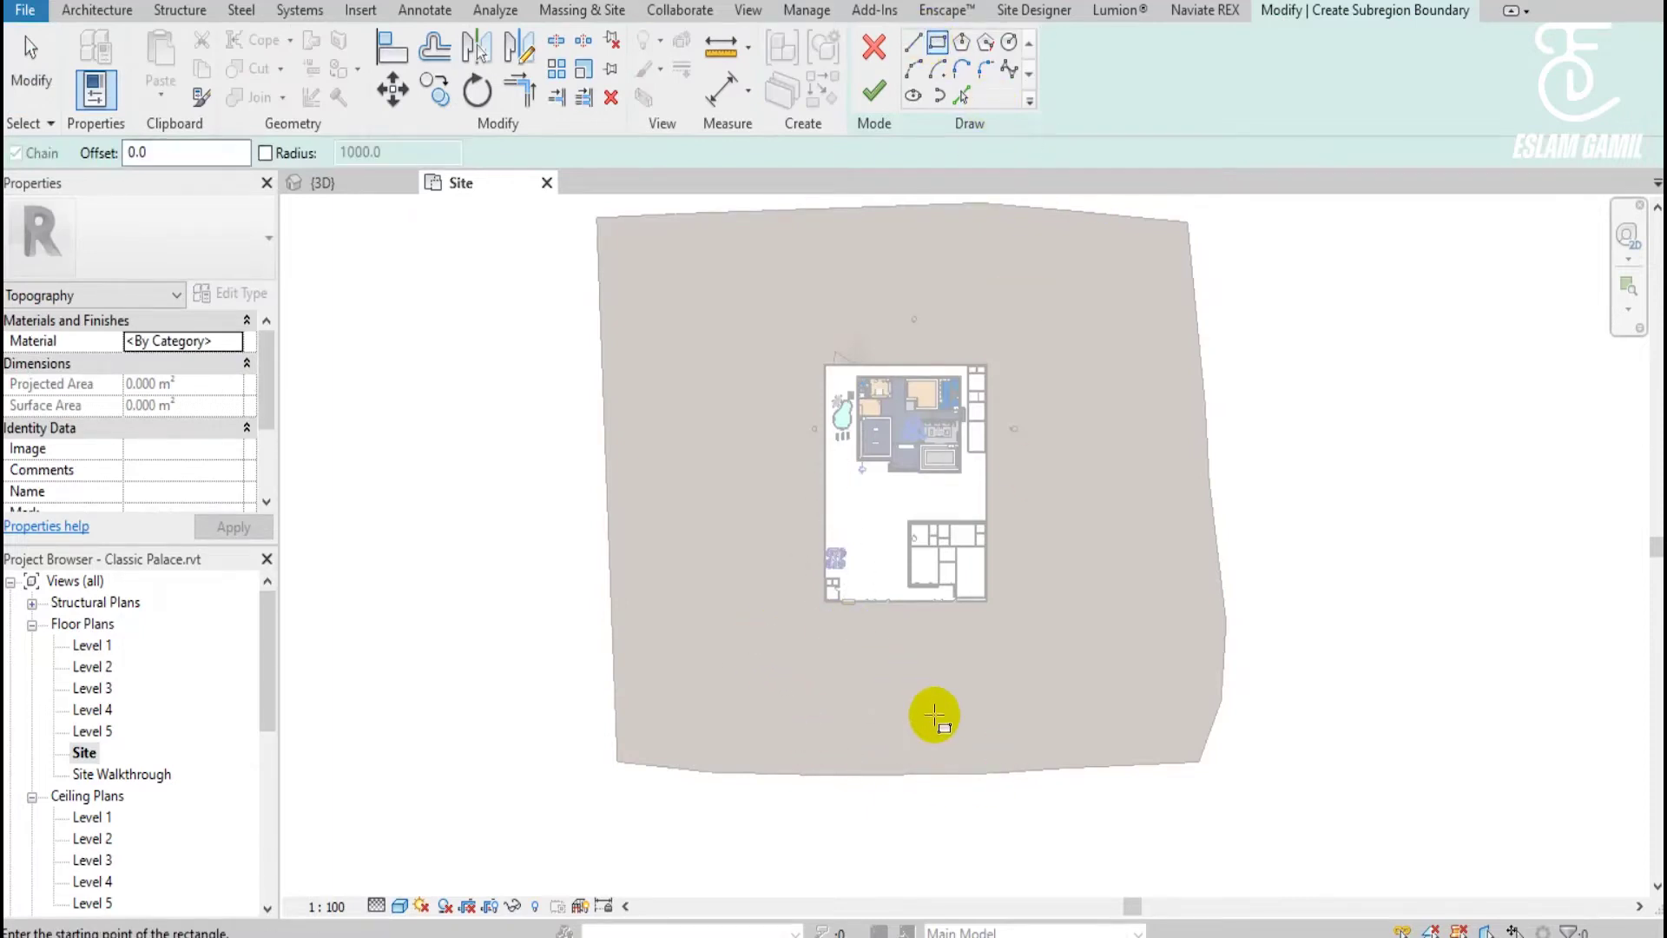
scroll(933, 714, "up", 2)
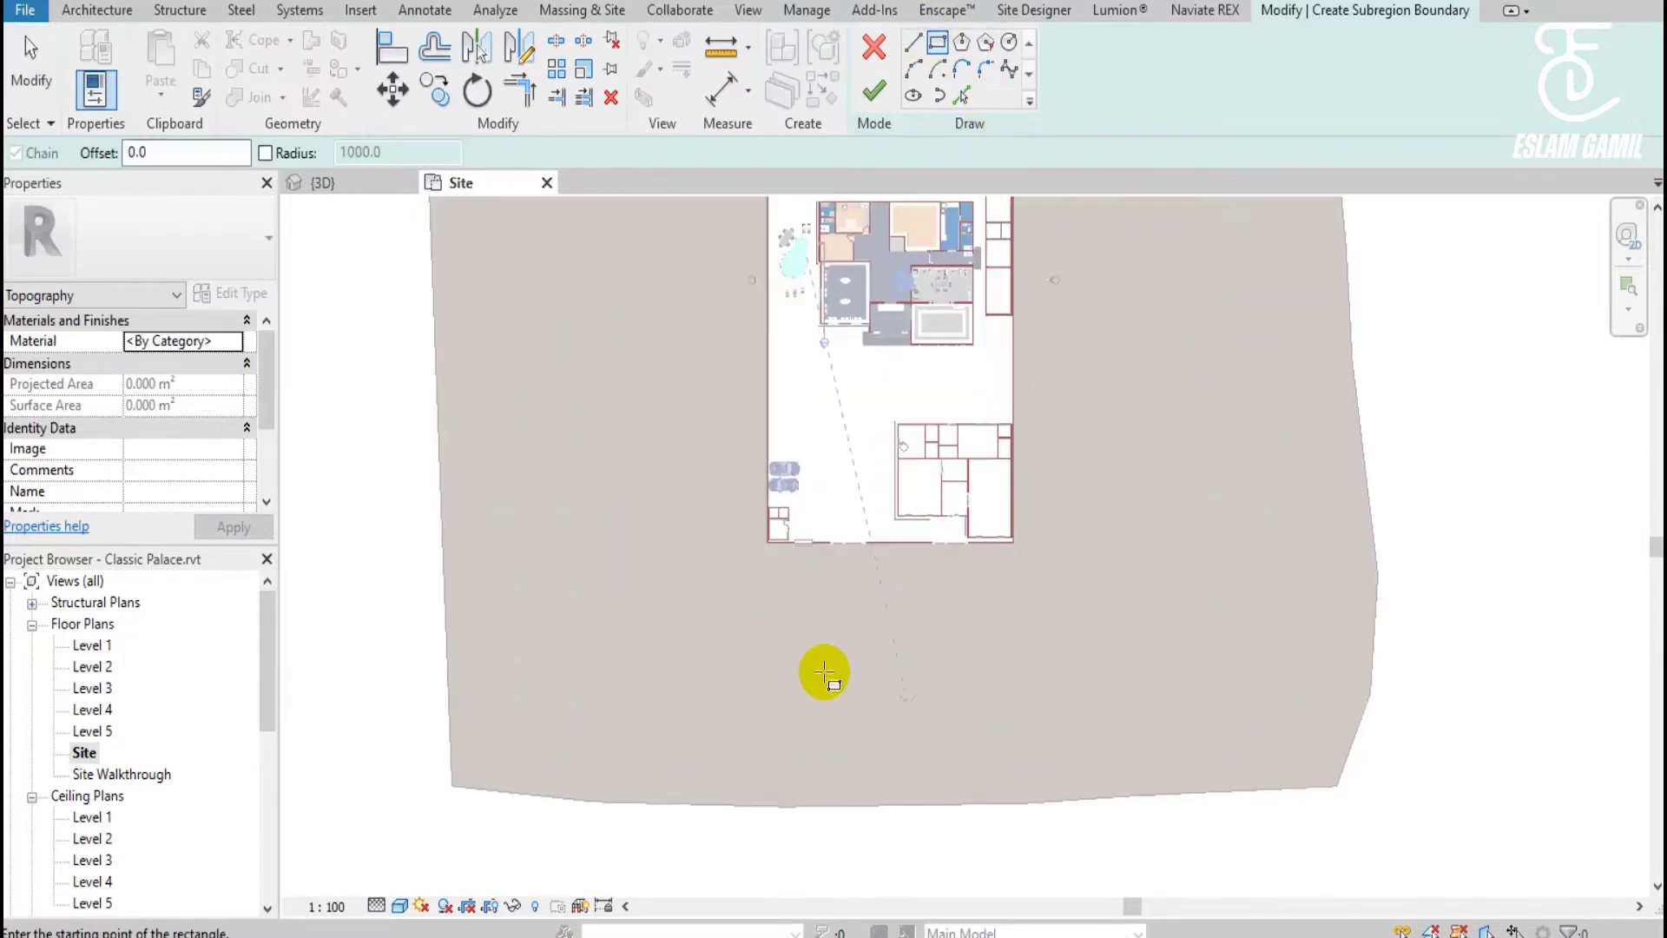
left_click(581, 596)
left_click(1165, 661)
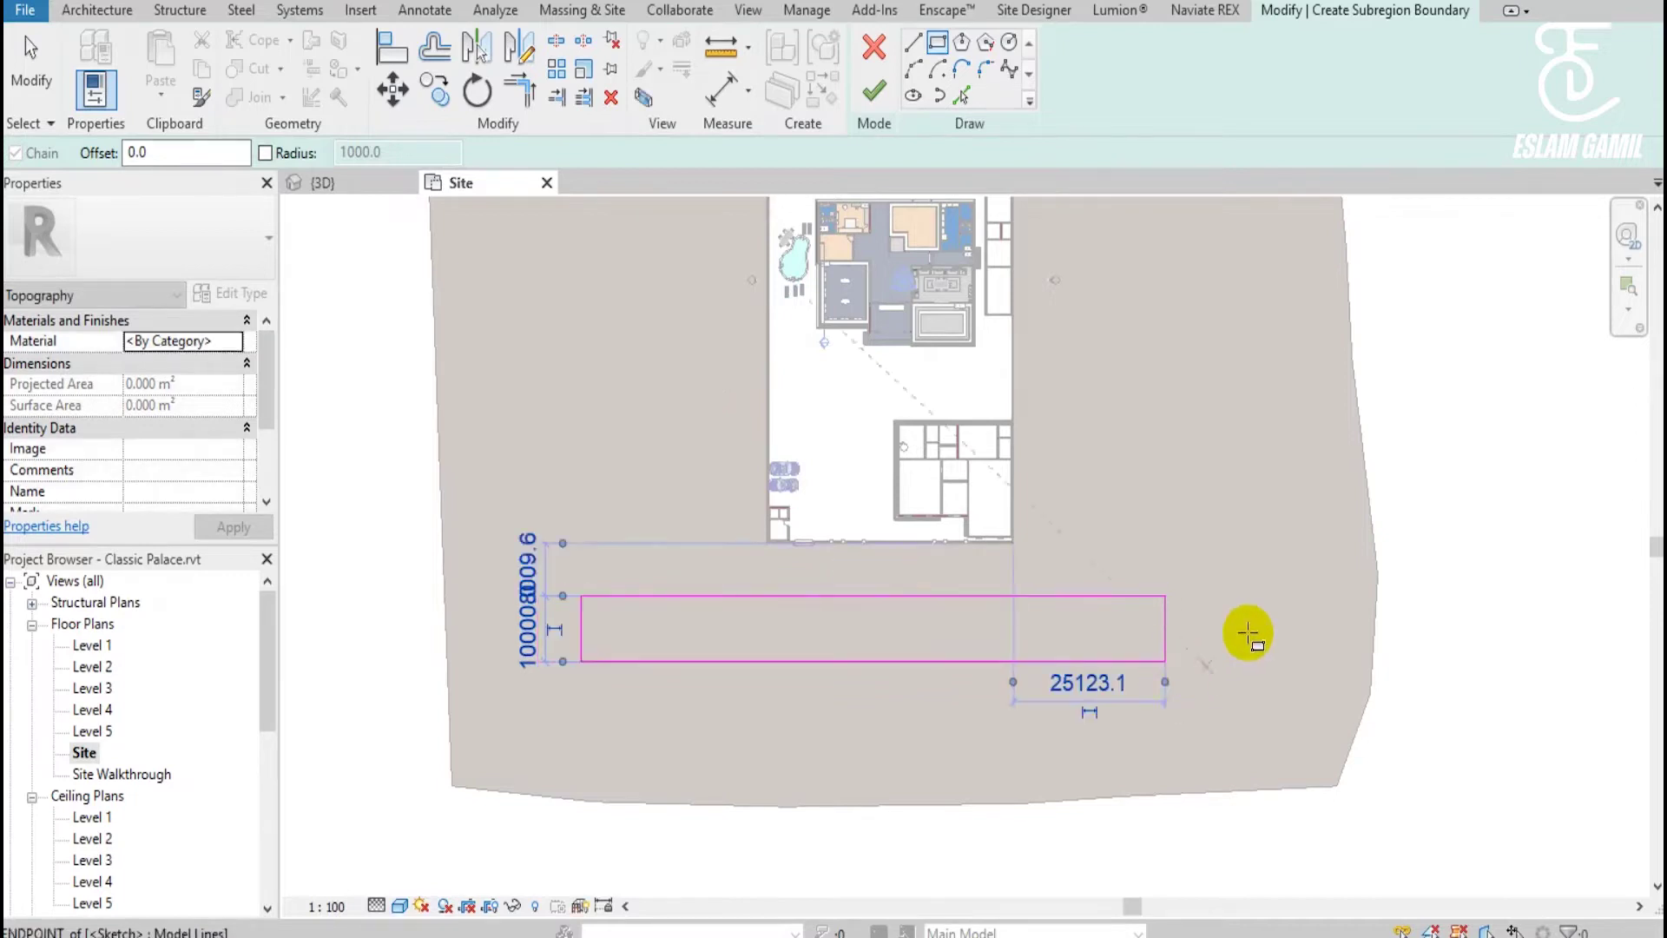
middle_click_drag(1247, 633, 1162, 700)
left_click(1007, 788)
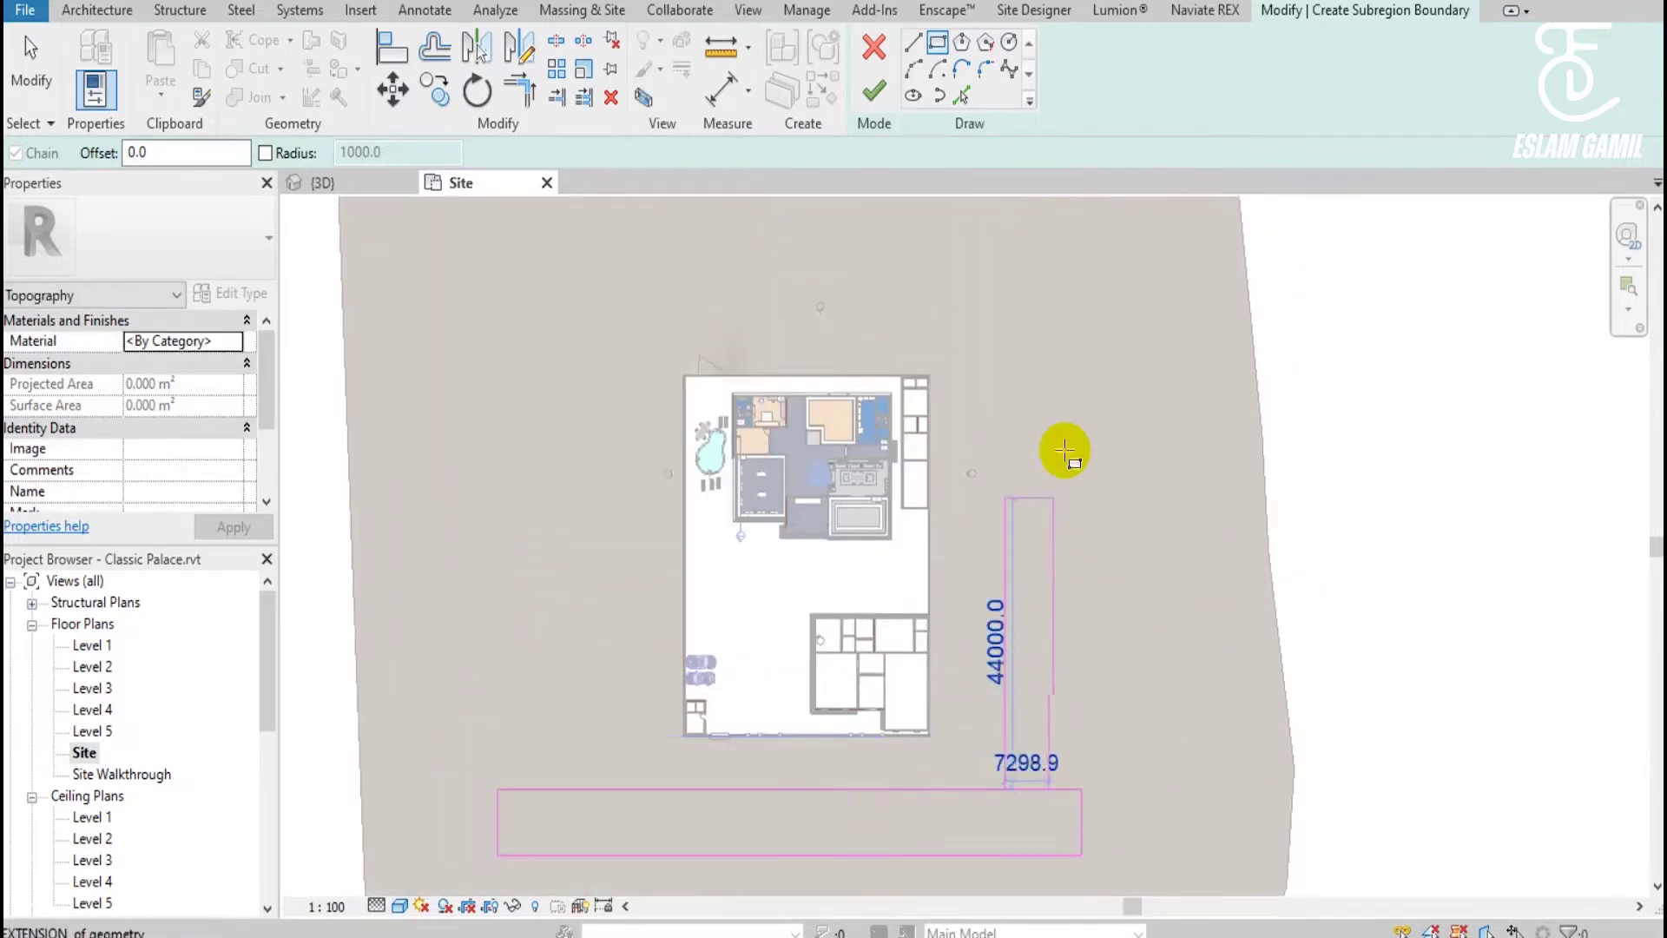
left_click(1077, 347)
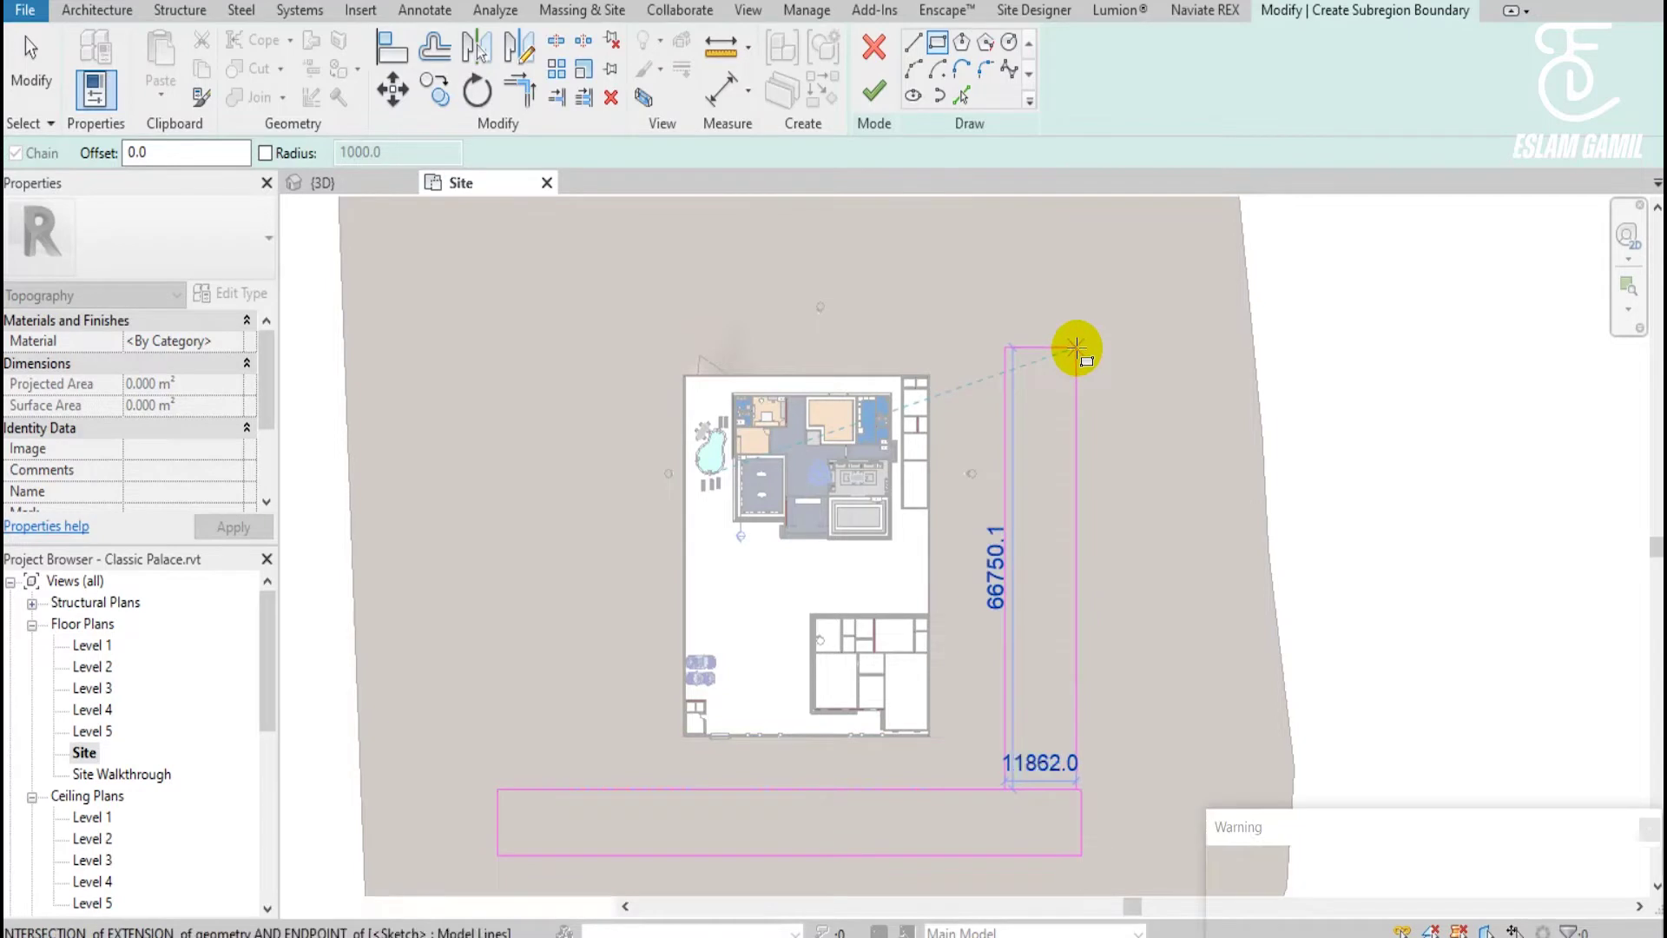
key("Escape")
middle_click_drag(1135, 677, 998, 321)
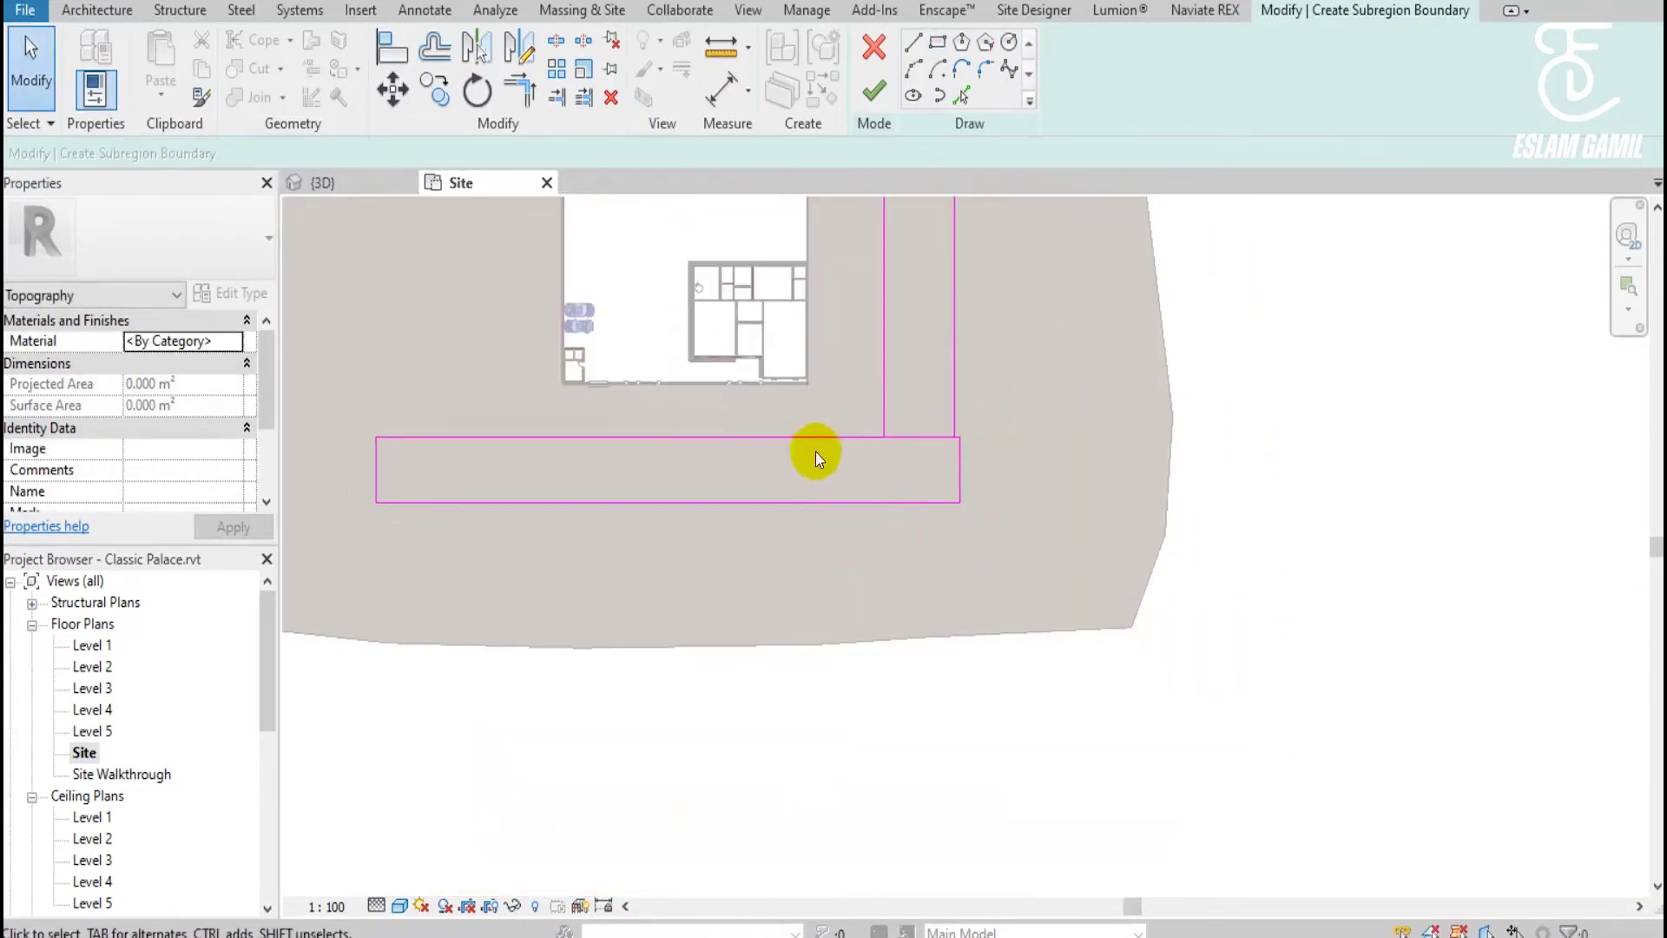
Split the horizontal line where the strips meet and trim the corners to join them.
left_click(1073, 370)
key("Escape")
left_click(532, 65)
left_click(930, 437)
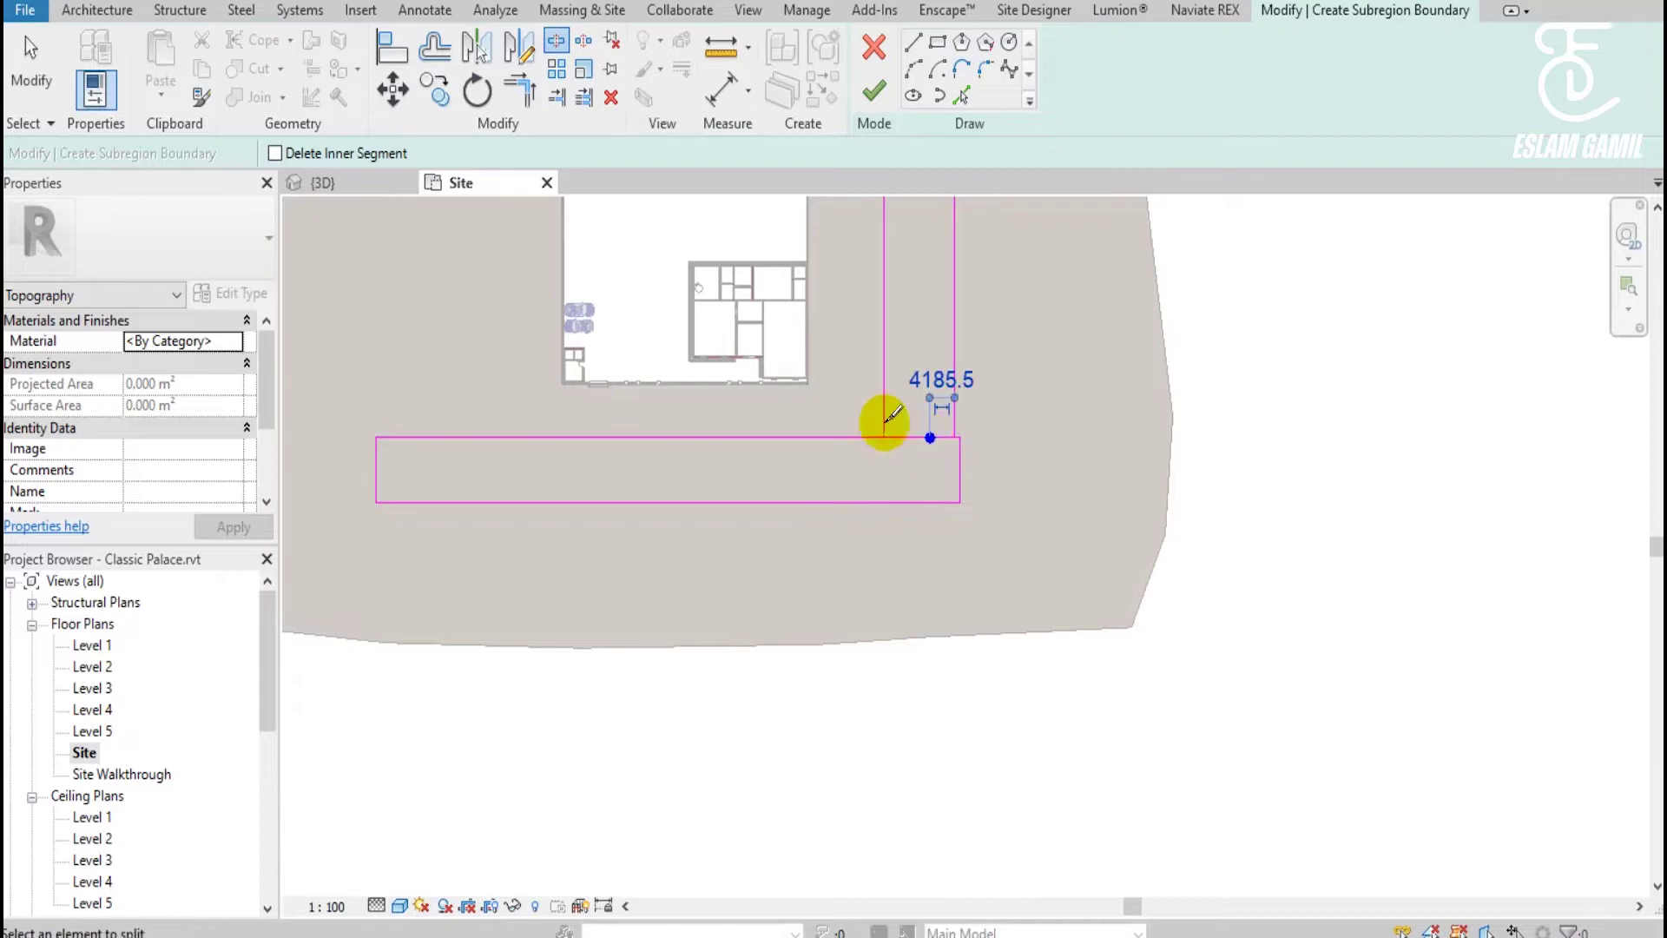
left_click(521, 84)
left_click(855, 435)
left_click(878, 398)
left_click(952, 434)
scroll(952, 446, "up", 2)
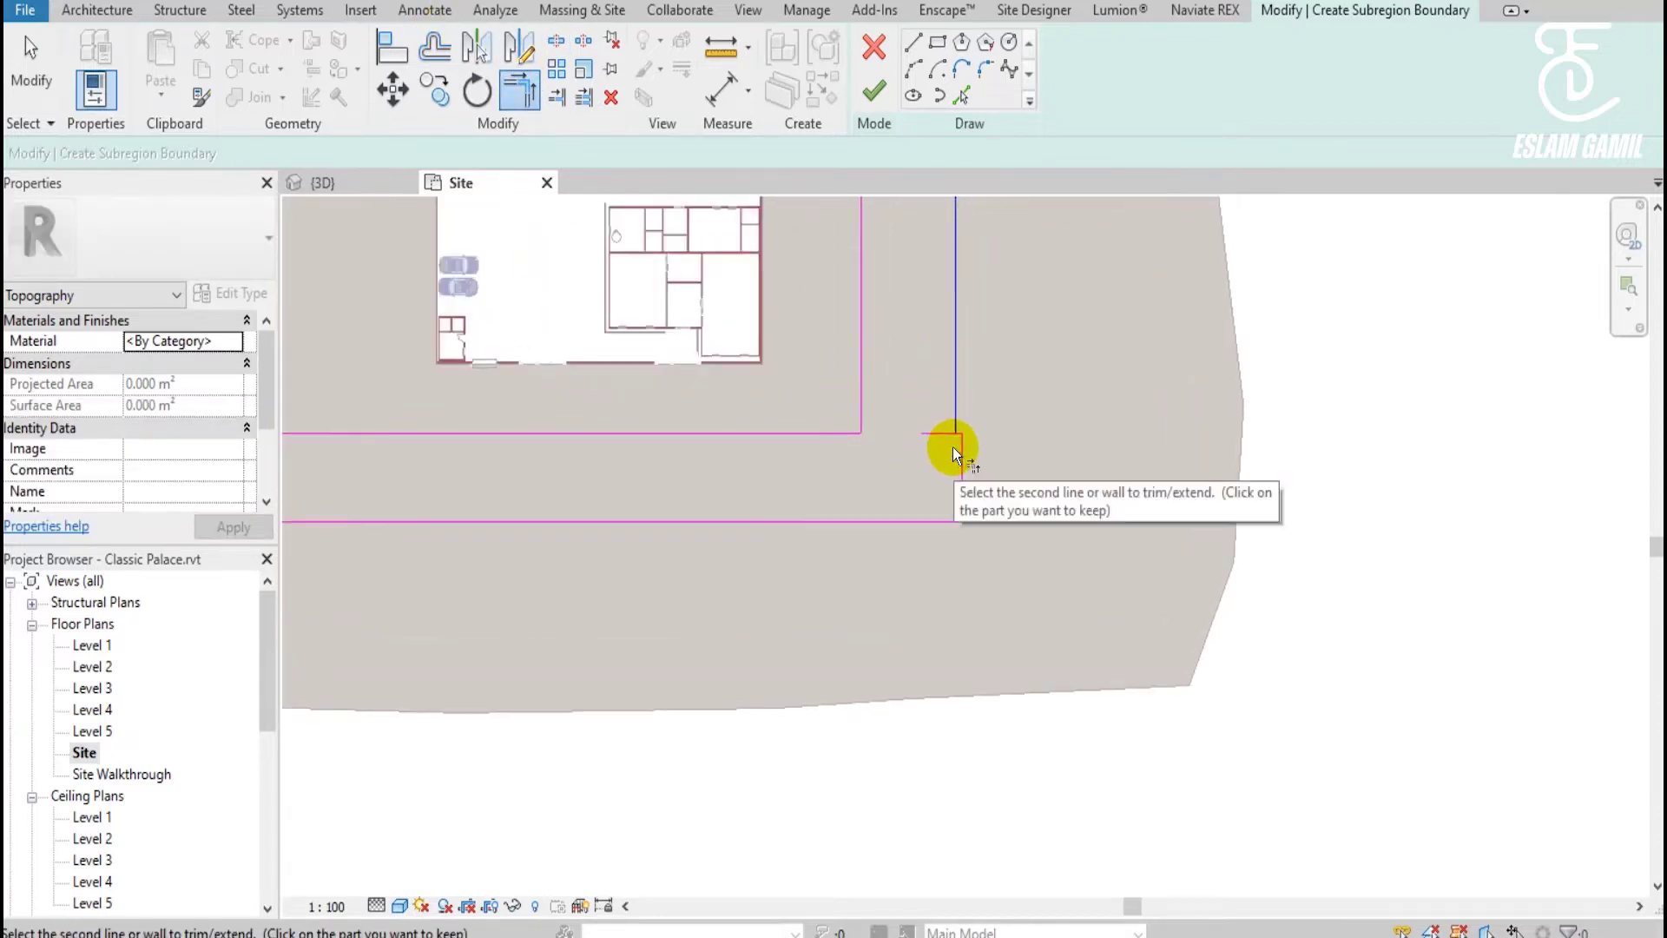
scroll(951, 446, "up", 3)
scroll(957, 450, "up", 1)
left_click(961, 408)
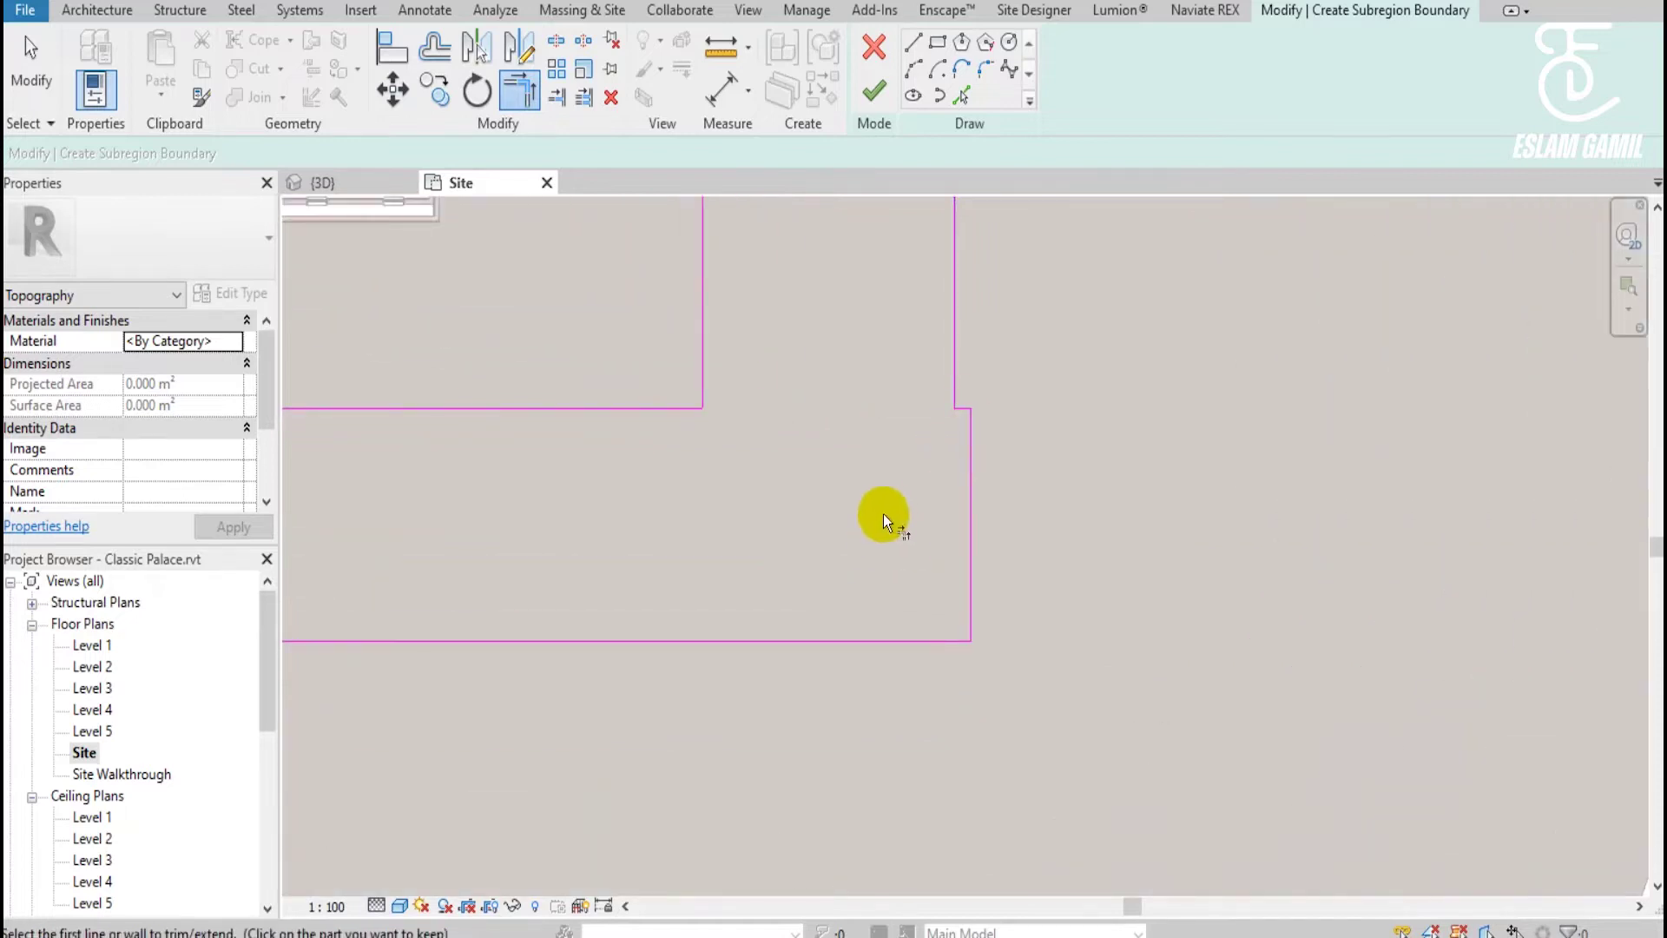
key("Escape")
Move the right vertical boundary line outward to widen the road.
left_click(971, 500)
scroll(972, 520, "down", 1)
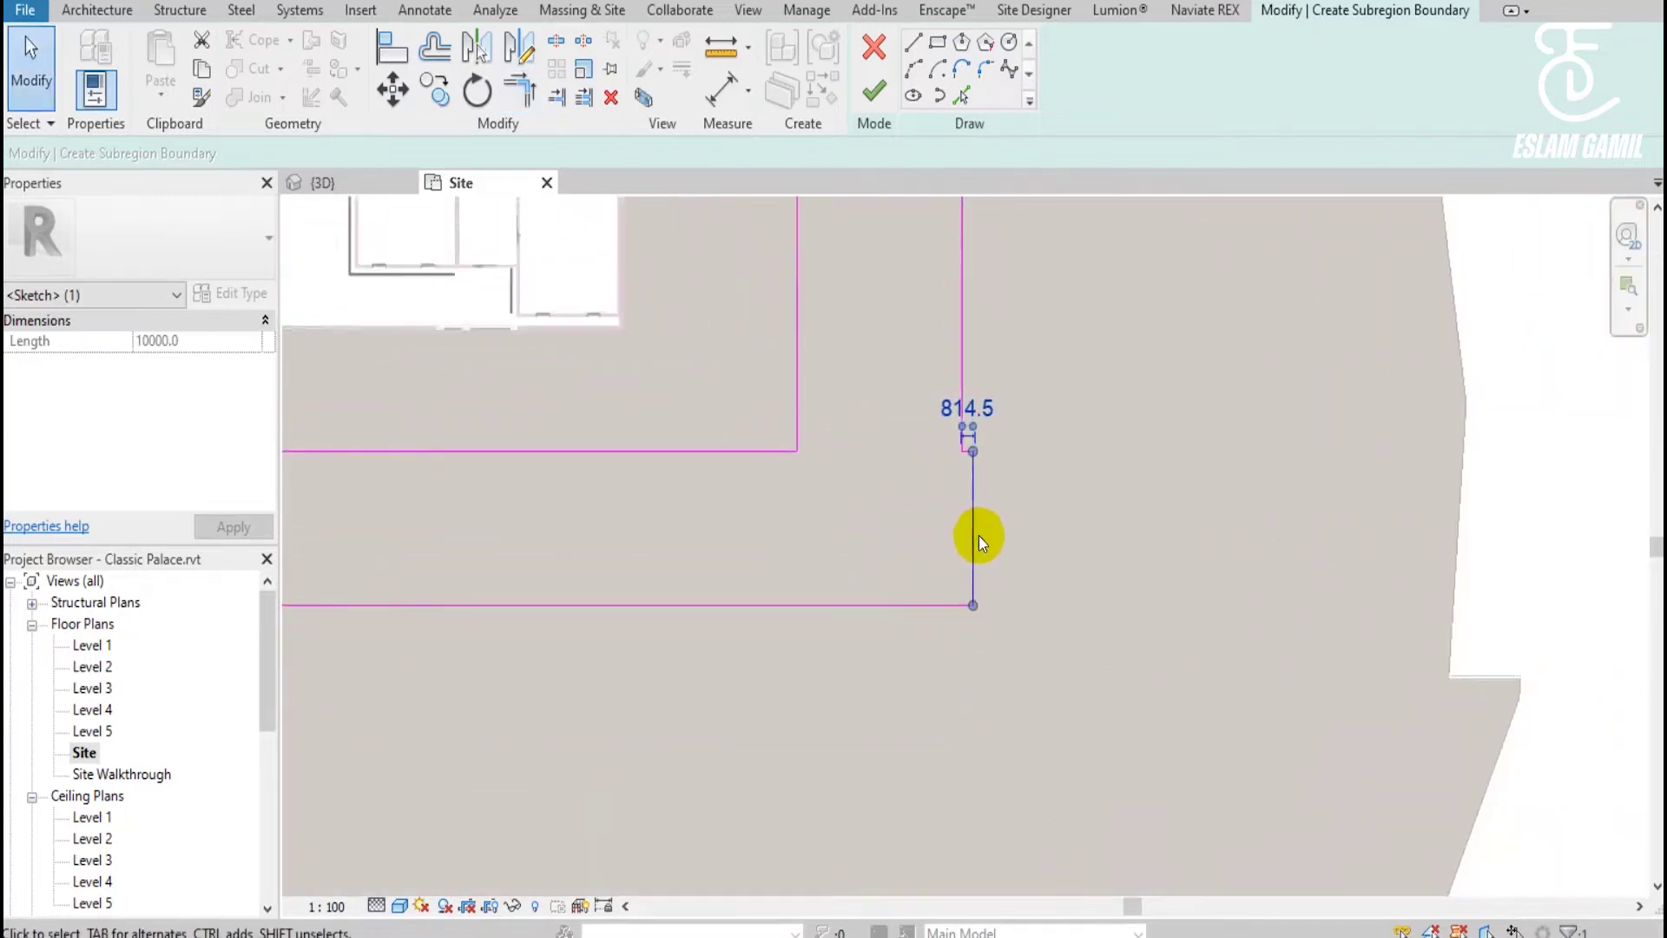
left_click_drag(1075, 536, 1343, 556)
key("Escape")
scroll(1343, 596, "down", 2)
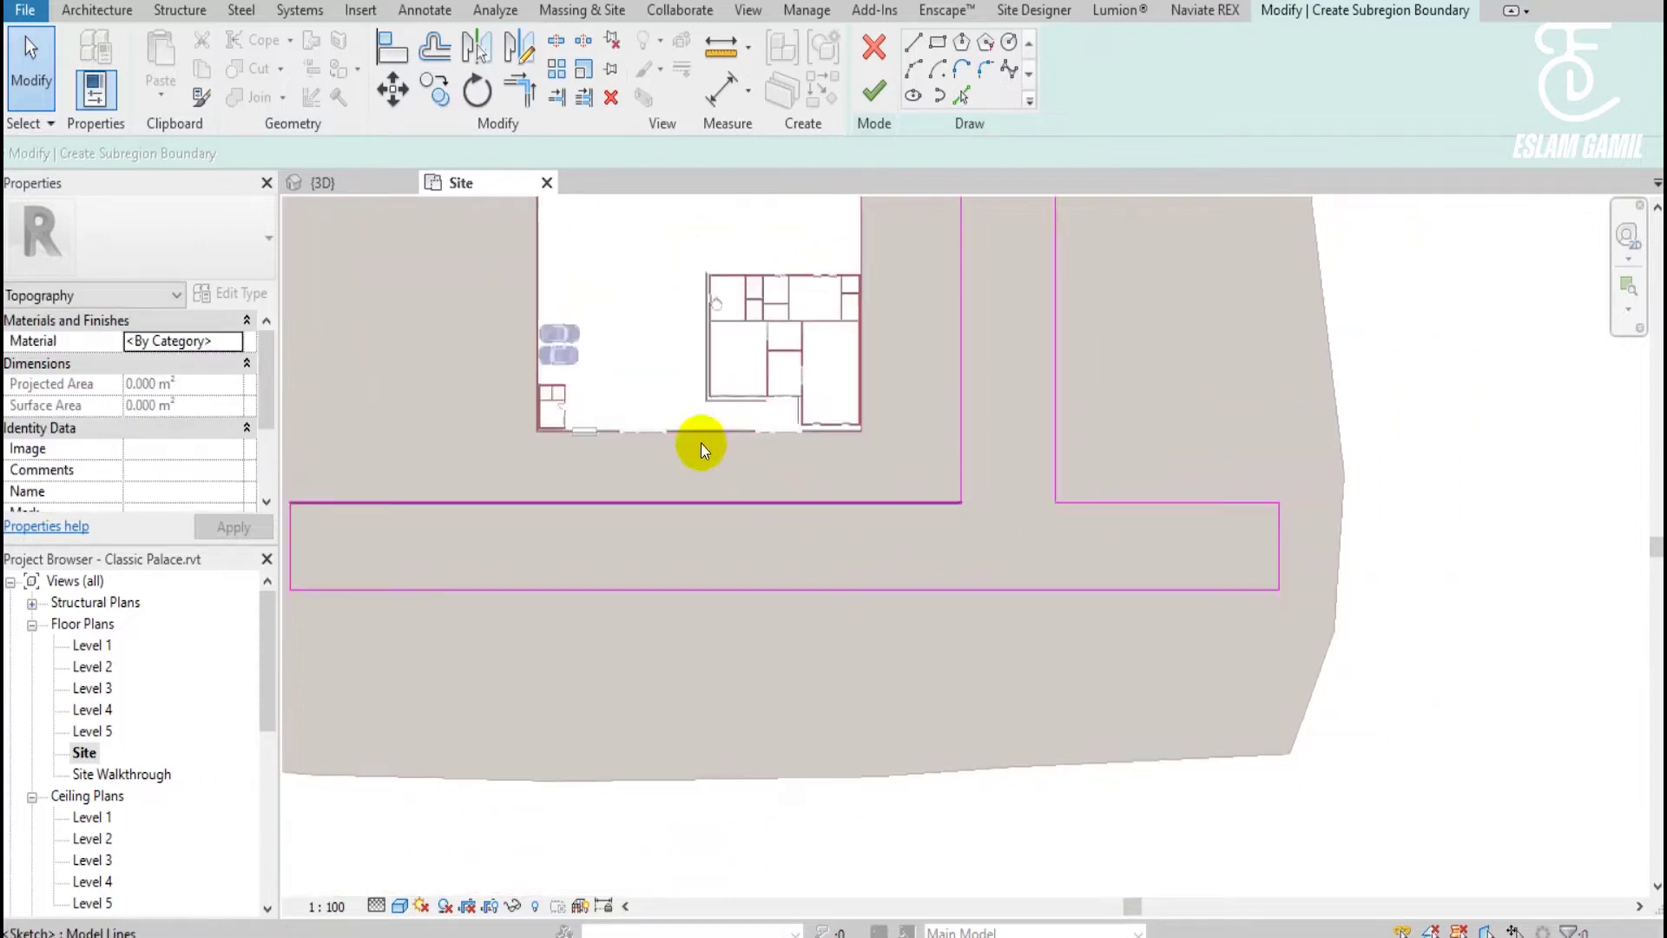
middle_click_drag(695, 446, 1021, 487)
scroll(1021, 486, "up", 2)
Place the long horizontal boundary line 5000 from the building.
left_click(982, 578)
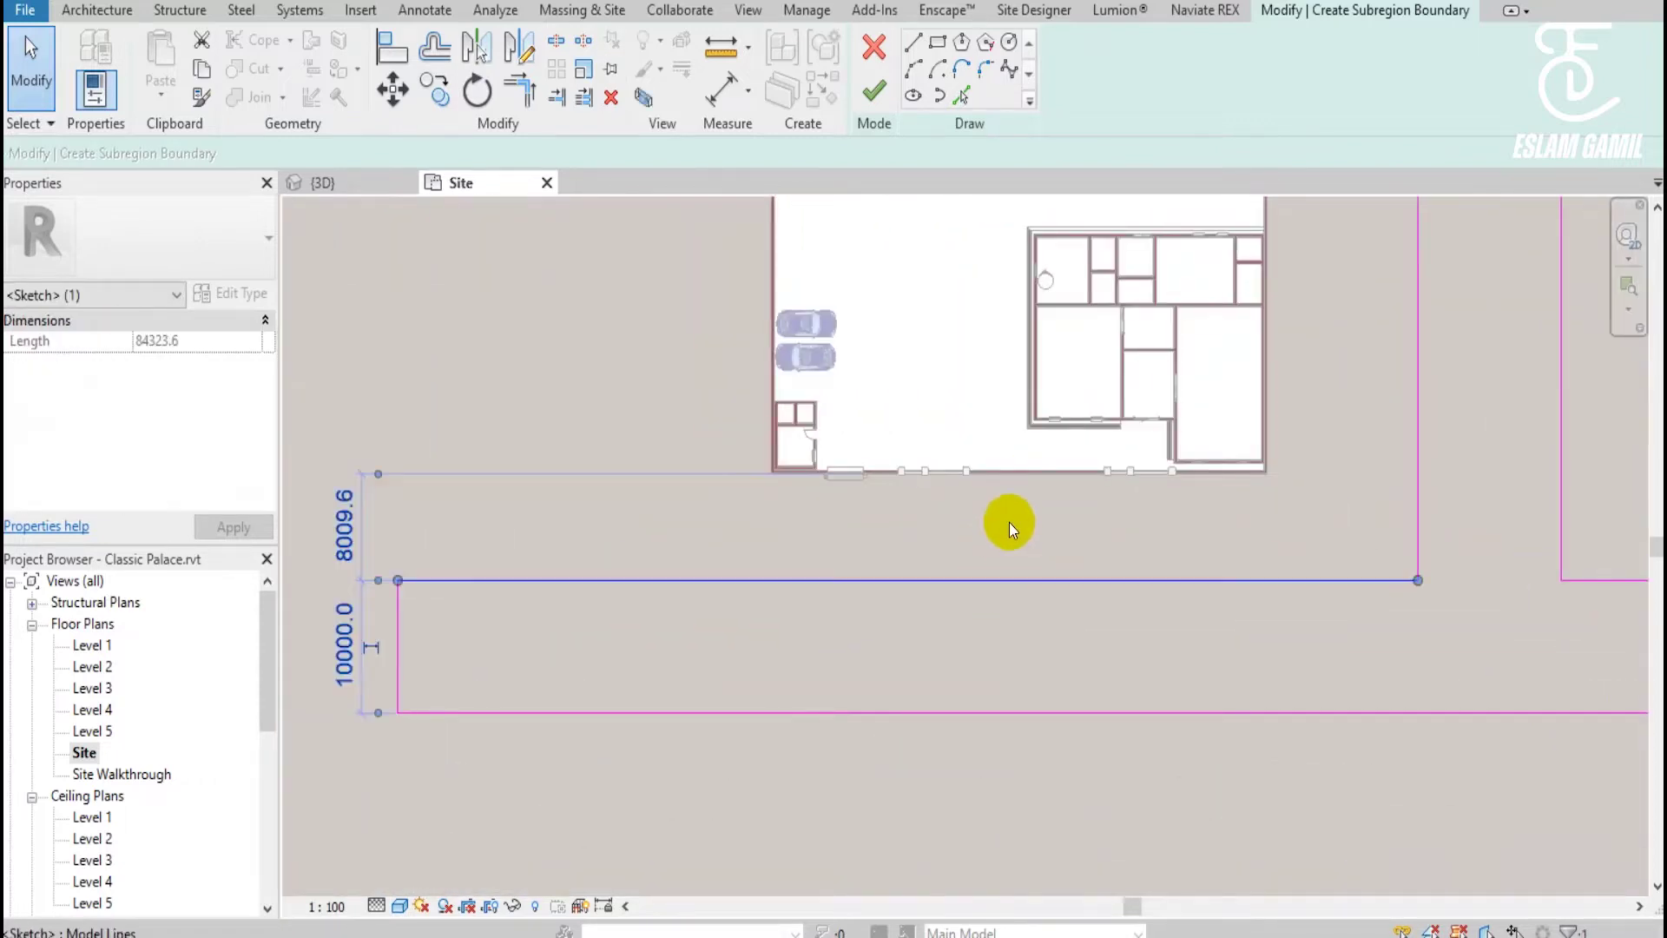
scroll(972, 607, "up", 1)
scroll(972, 607, "down", 1)
middle_click_drag(1053, 551, 1191, 547)
type("5m")
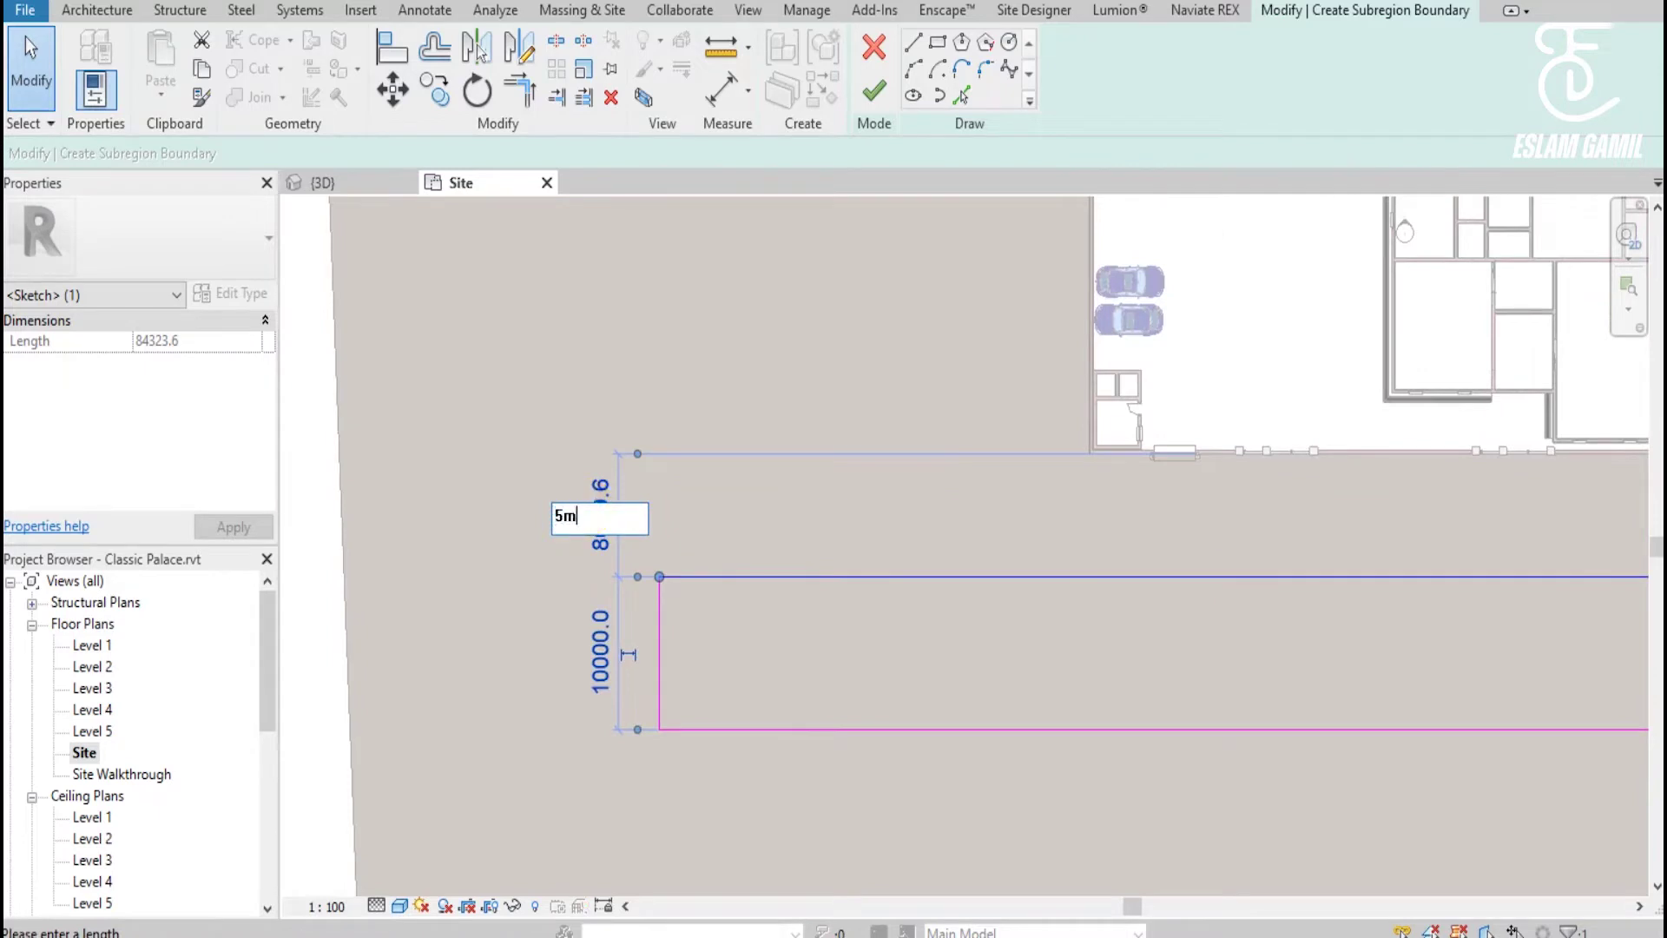
key("Return")
key("Escape")
mouse_move(808, 540)
middle_mouse_down()
mouse_move(484, 279)
mouse_move(878, 417)
mouse_move(829, 398)
mouse_move(847, 408)
middle_mouse_up()
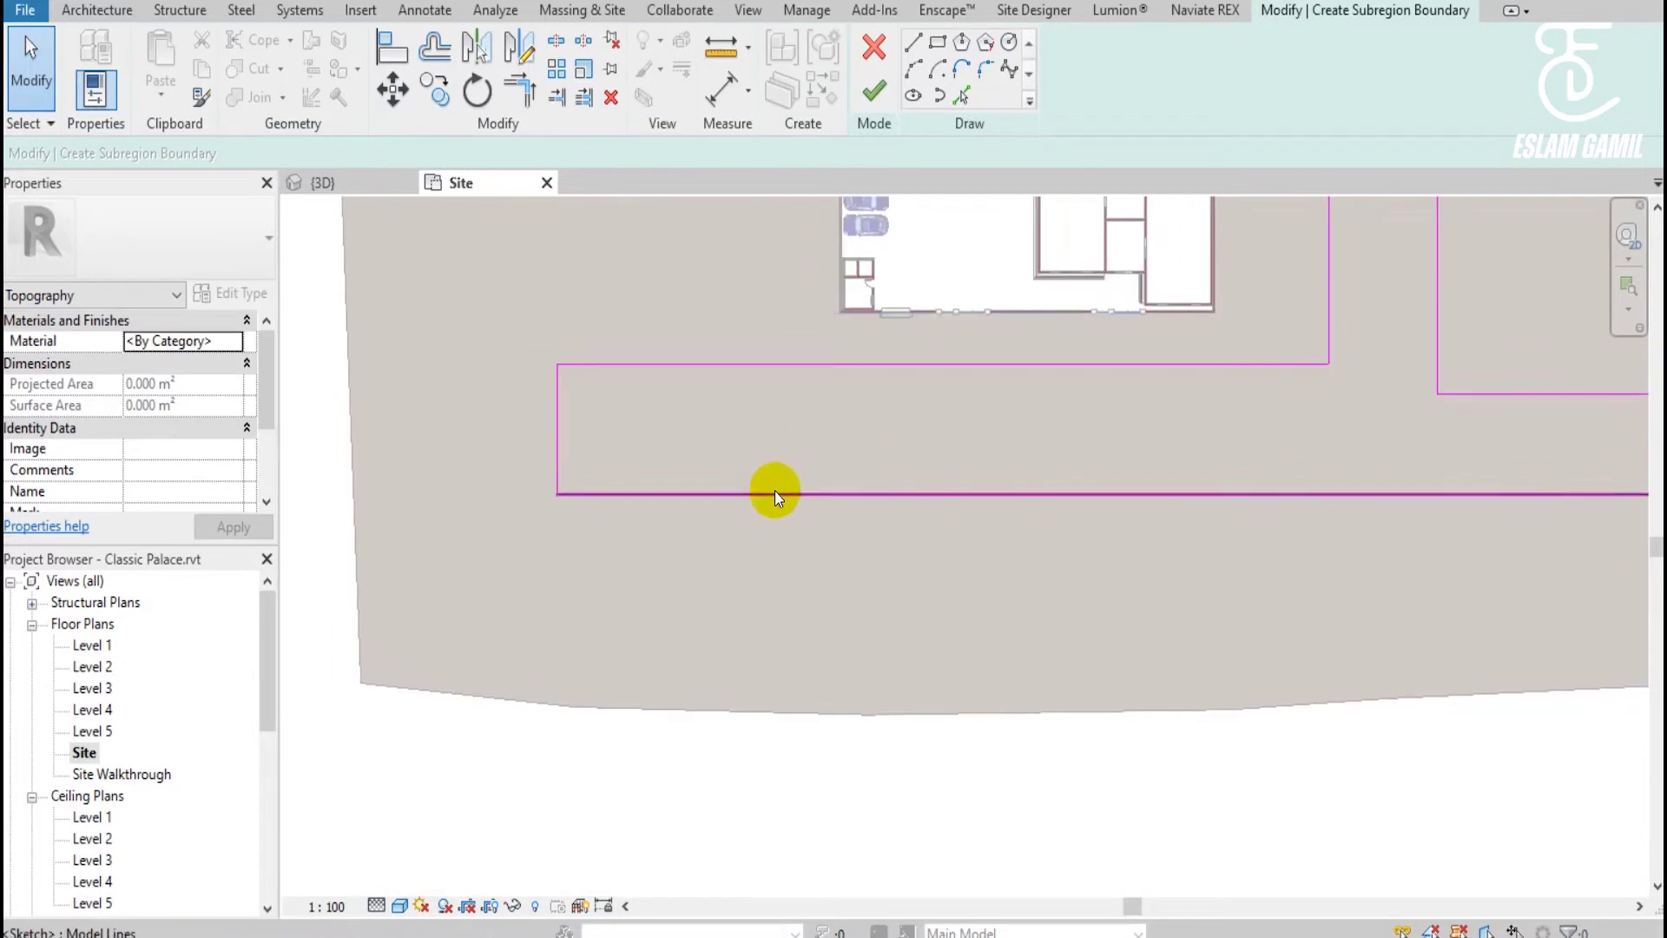
Set the bottom boundary distance and the vertical arm width both to 12 m.
left_click(774, 492)
left_click(508, 406)
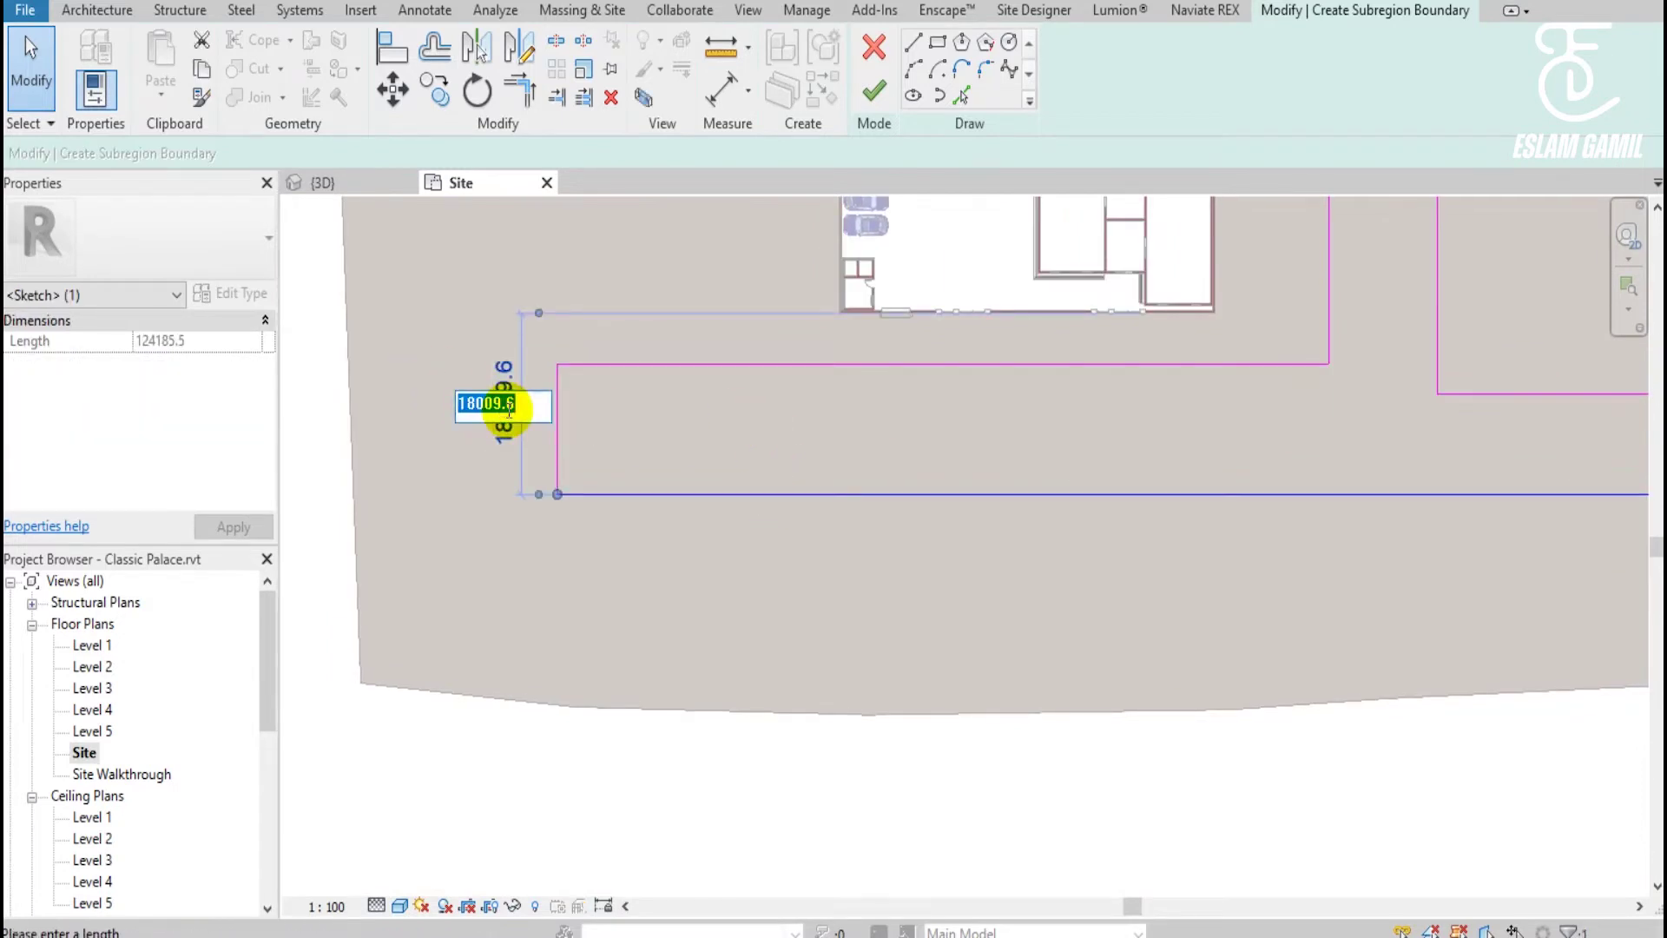
key("Return")
key("Escape")
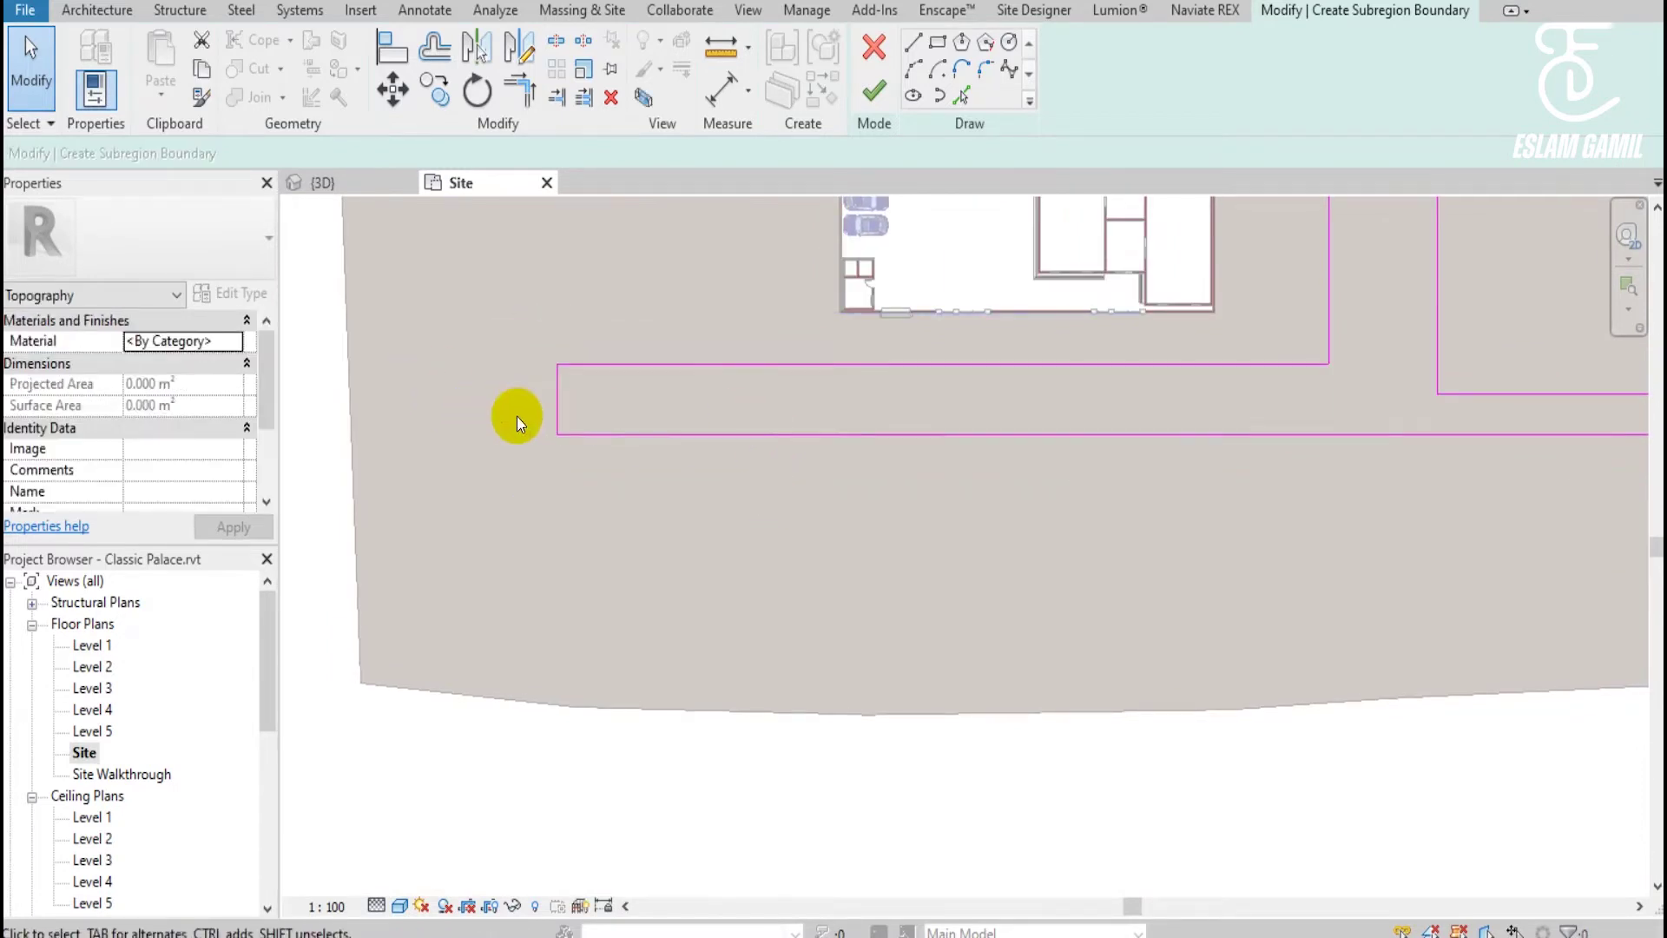
middle_click_drag(1484, 240, 920, 487)
left_click(875, 482)
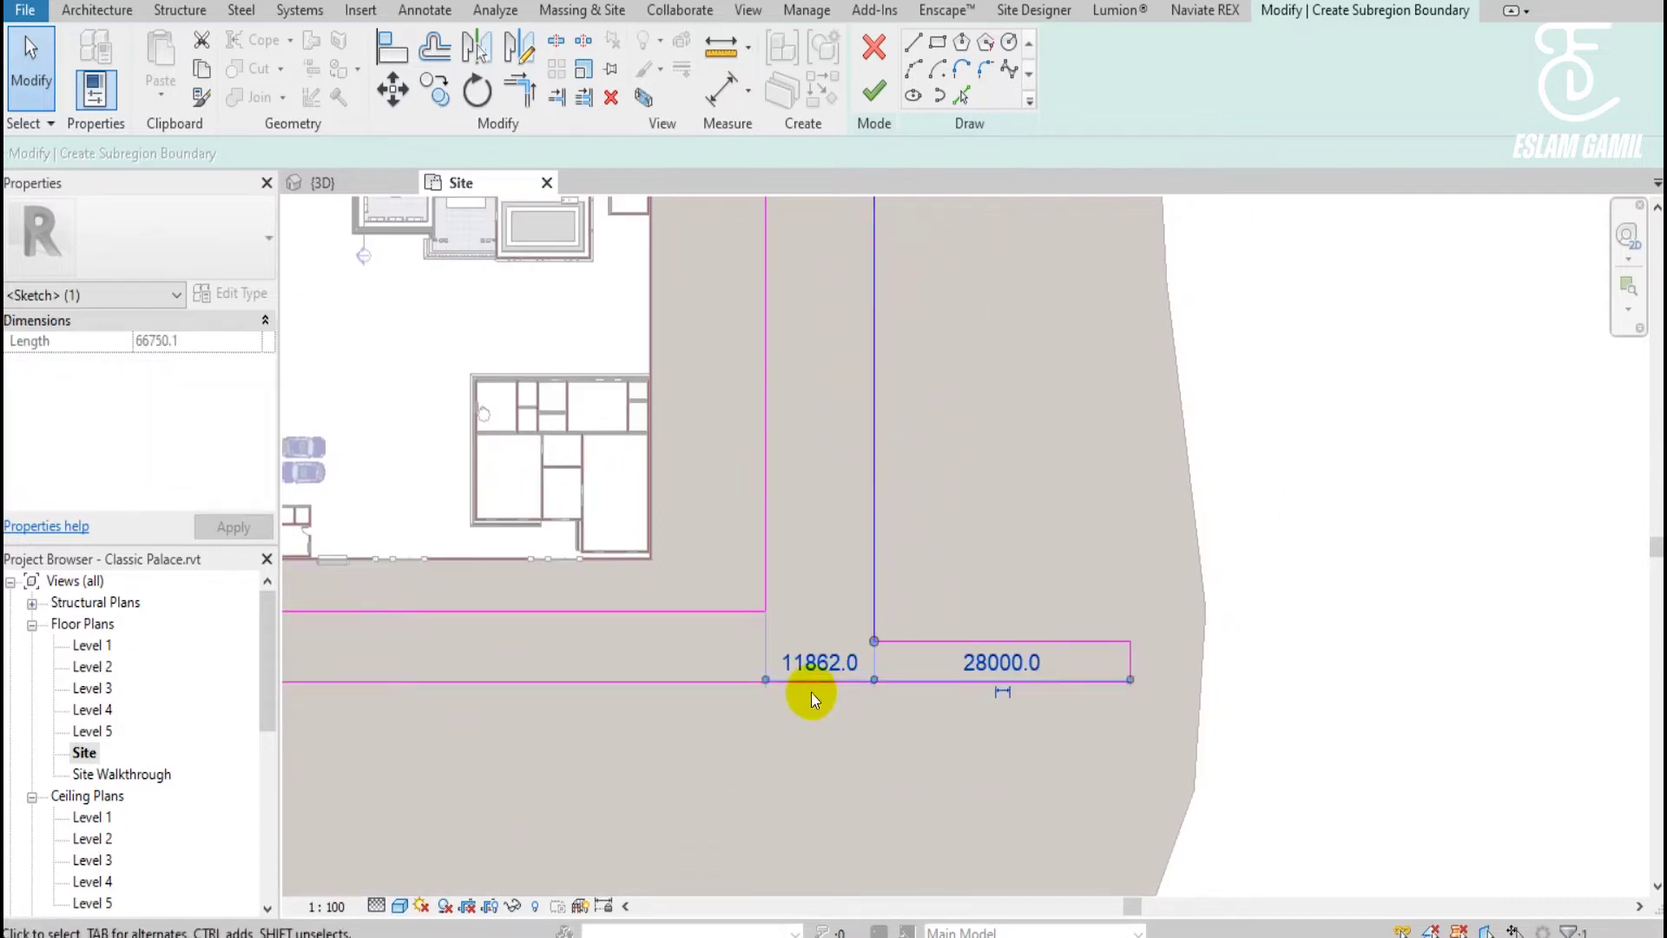
type("12m")
key("Return")
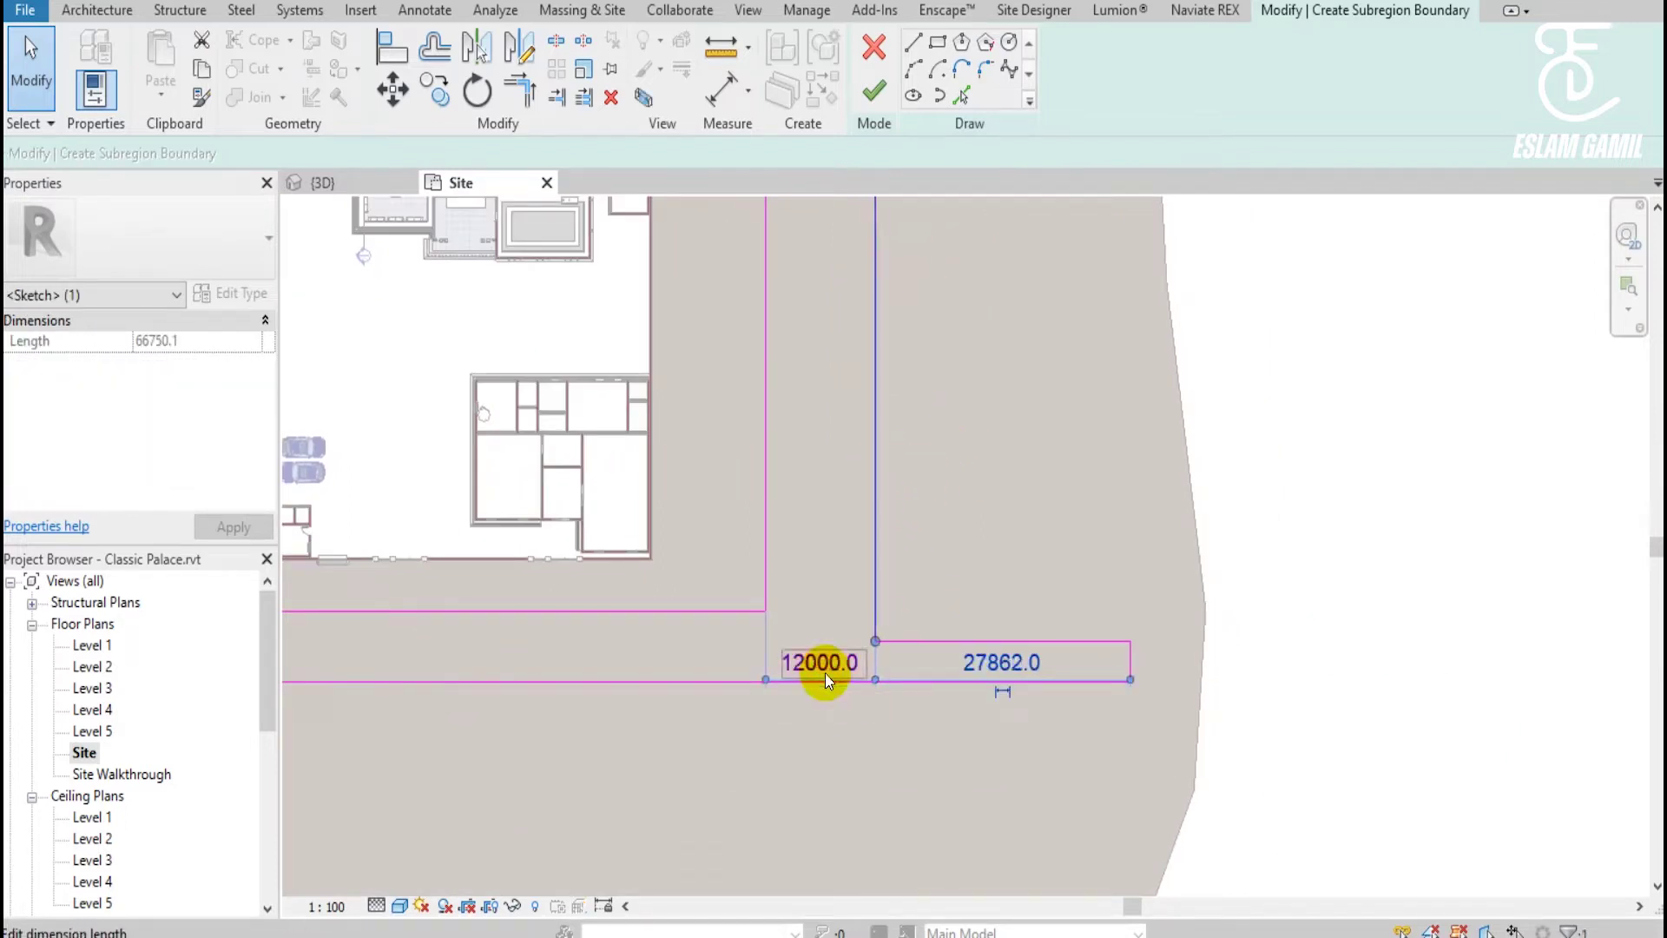
key("Escape")
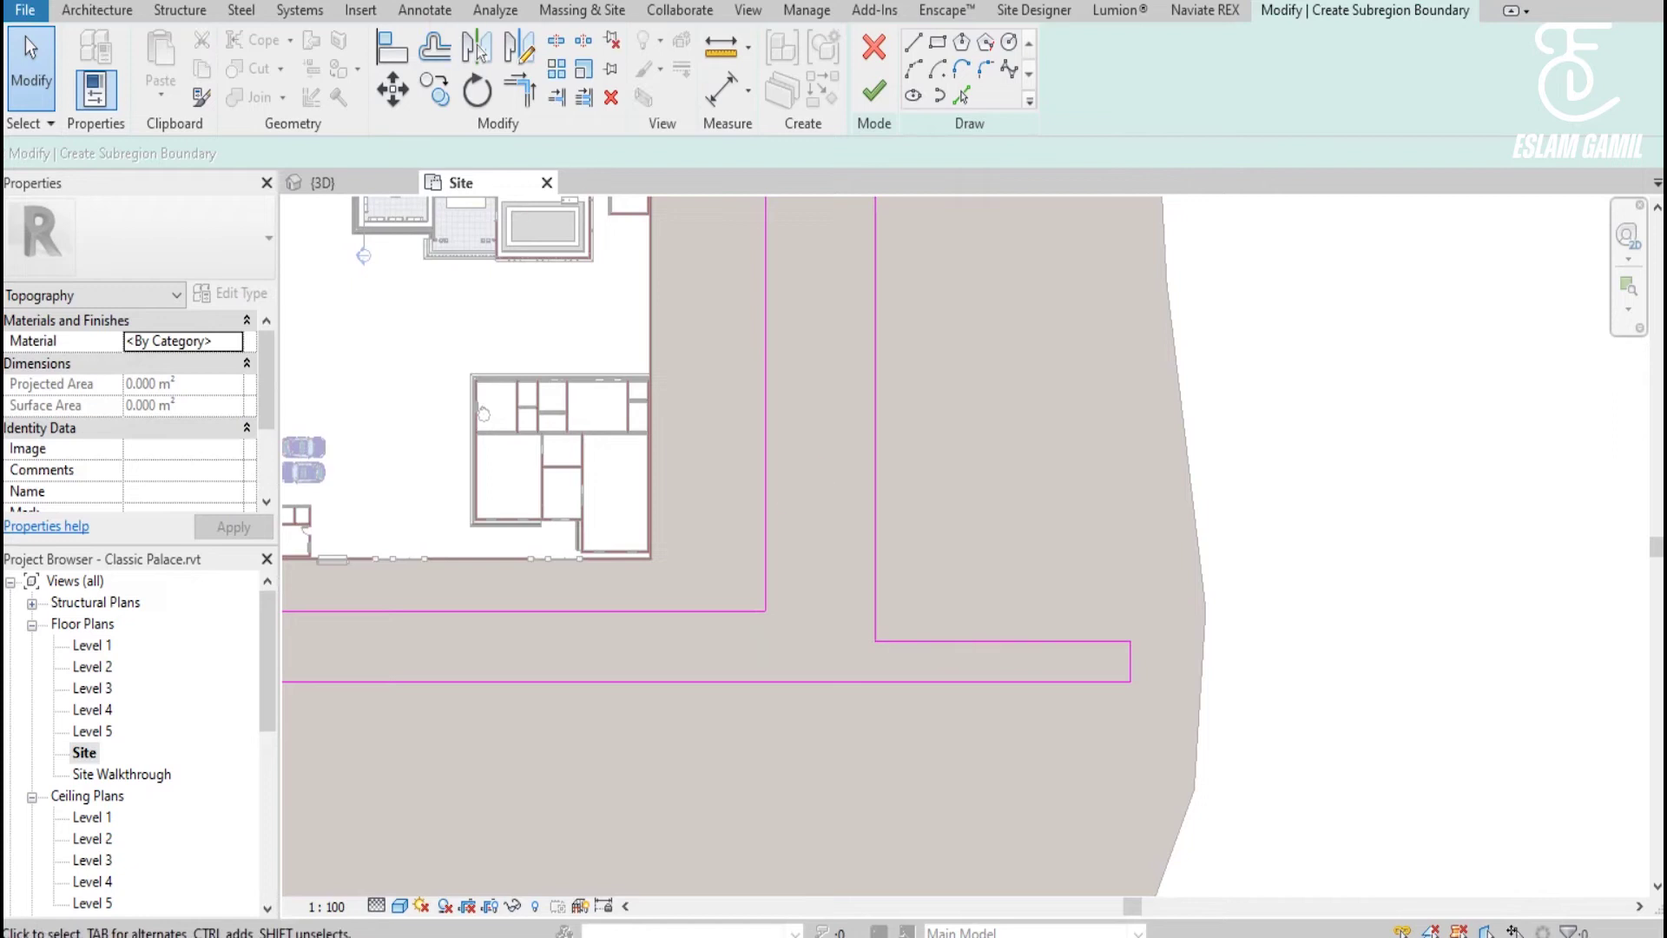
left_click(393, 70)
Align the right strip's bottom edge level with the left horizontal edge.
left_click(722, 611)
left_click(977, 642)
key("Escape")
scroll(1198, 320, "up", 2)
scroll(1175, 454, "down", 3)
mouse_move(1128, 466)
middle_mouse_down()
mouse_move(1173, 483)
mouse_move(1098, 558)
middle_mouse_up()
scroll(1031, 566, "up", 1)
scroll(815, 595, "up", 1)
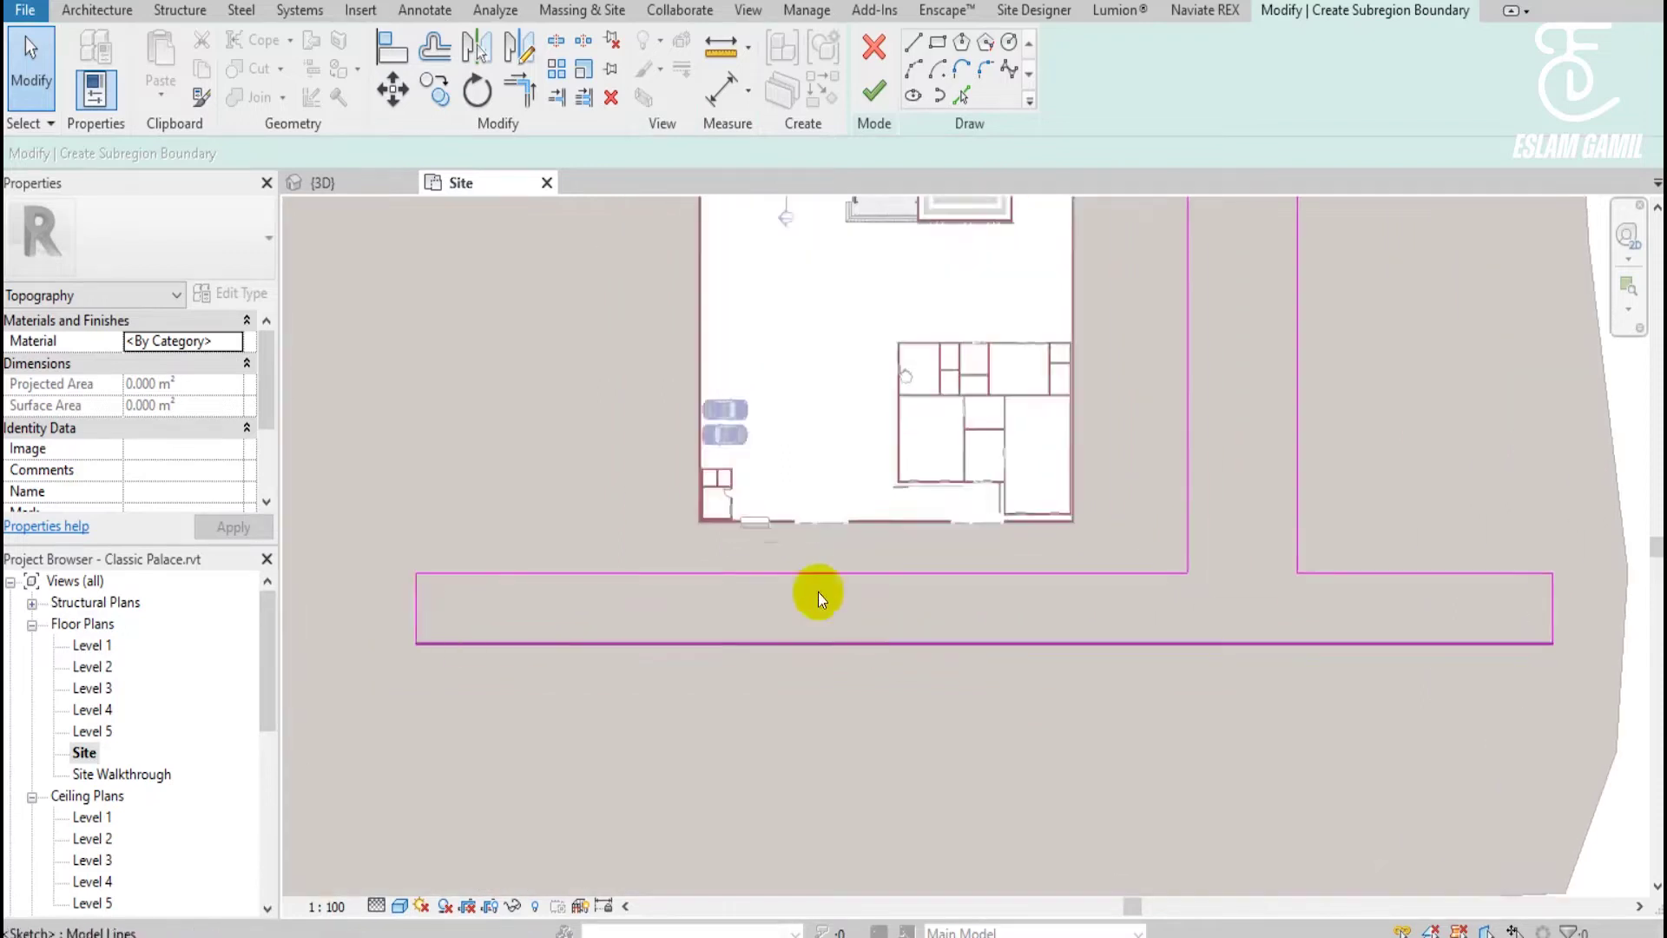
scroll(742, 504, "up", 1)
scroll(742, 504, "up", 1)
scroll(765, 491, "up", 1)
scroll(766, 491, "up", 1)
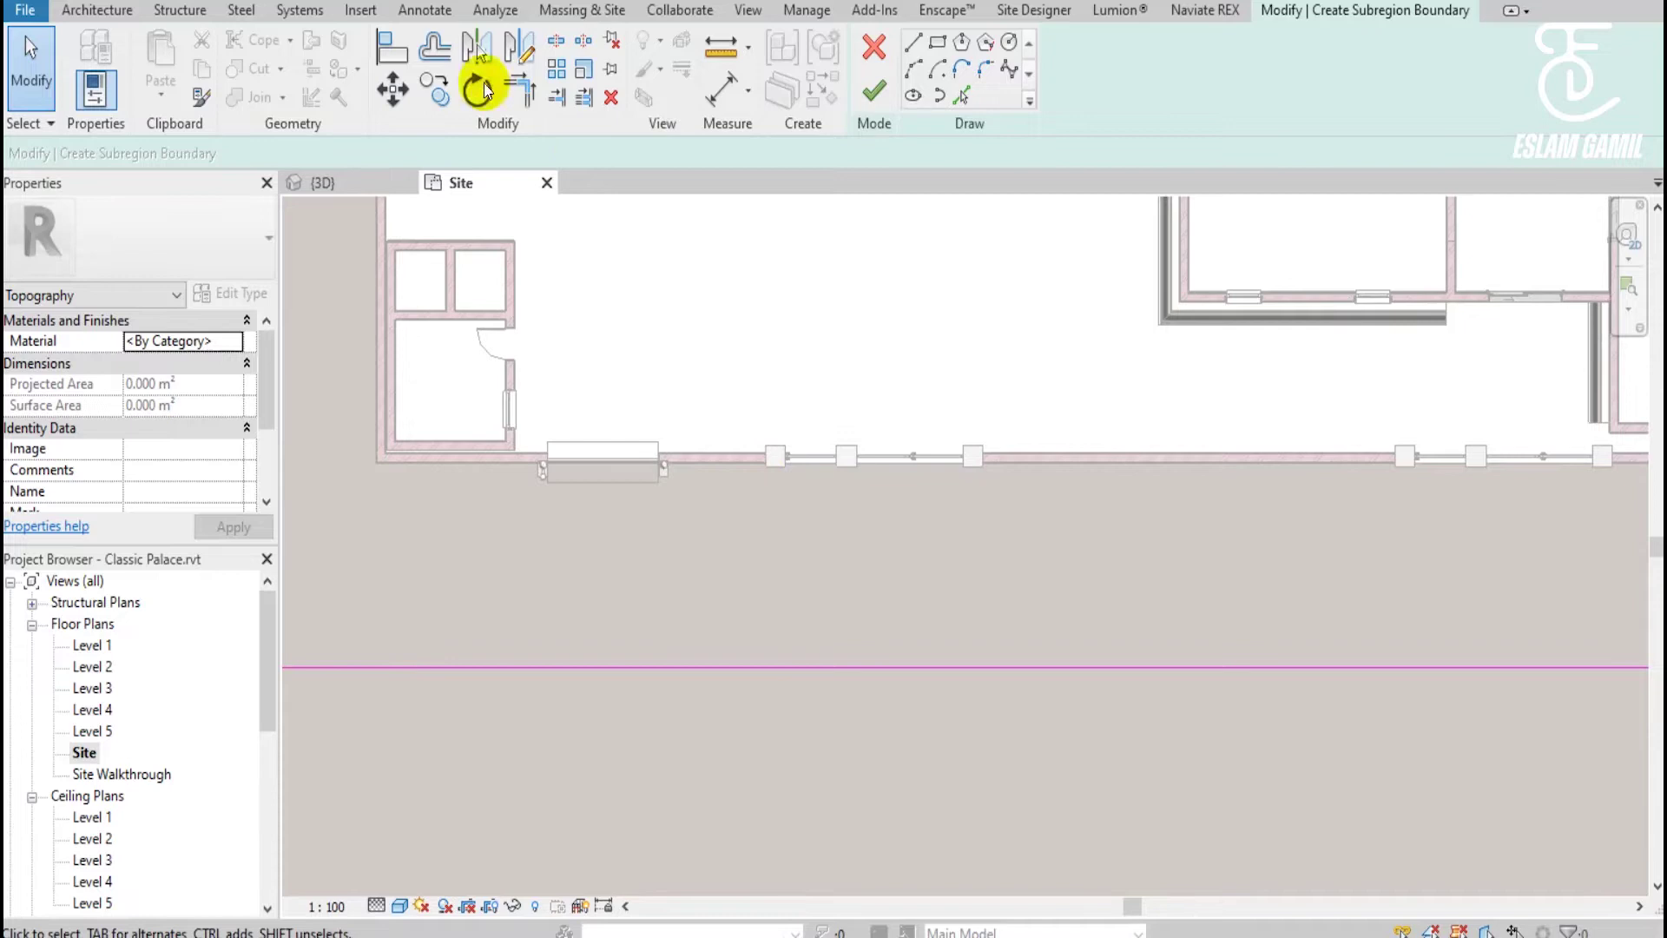
Draw two boundary lines from the south wall to the strip, spaced 6500 apart.
left_click(662, 462)
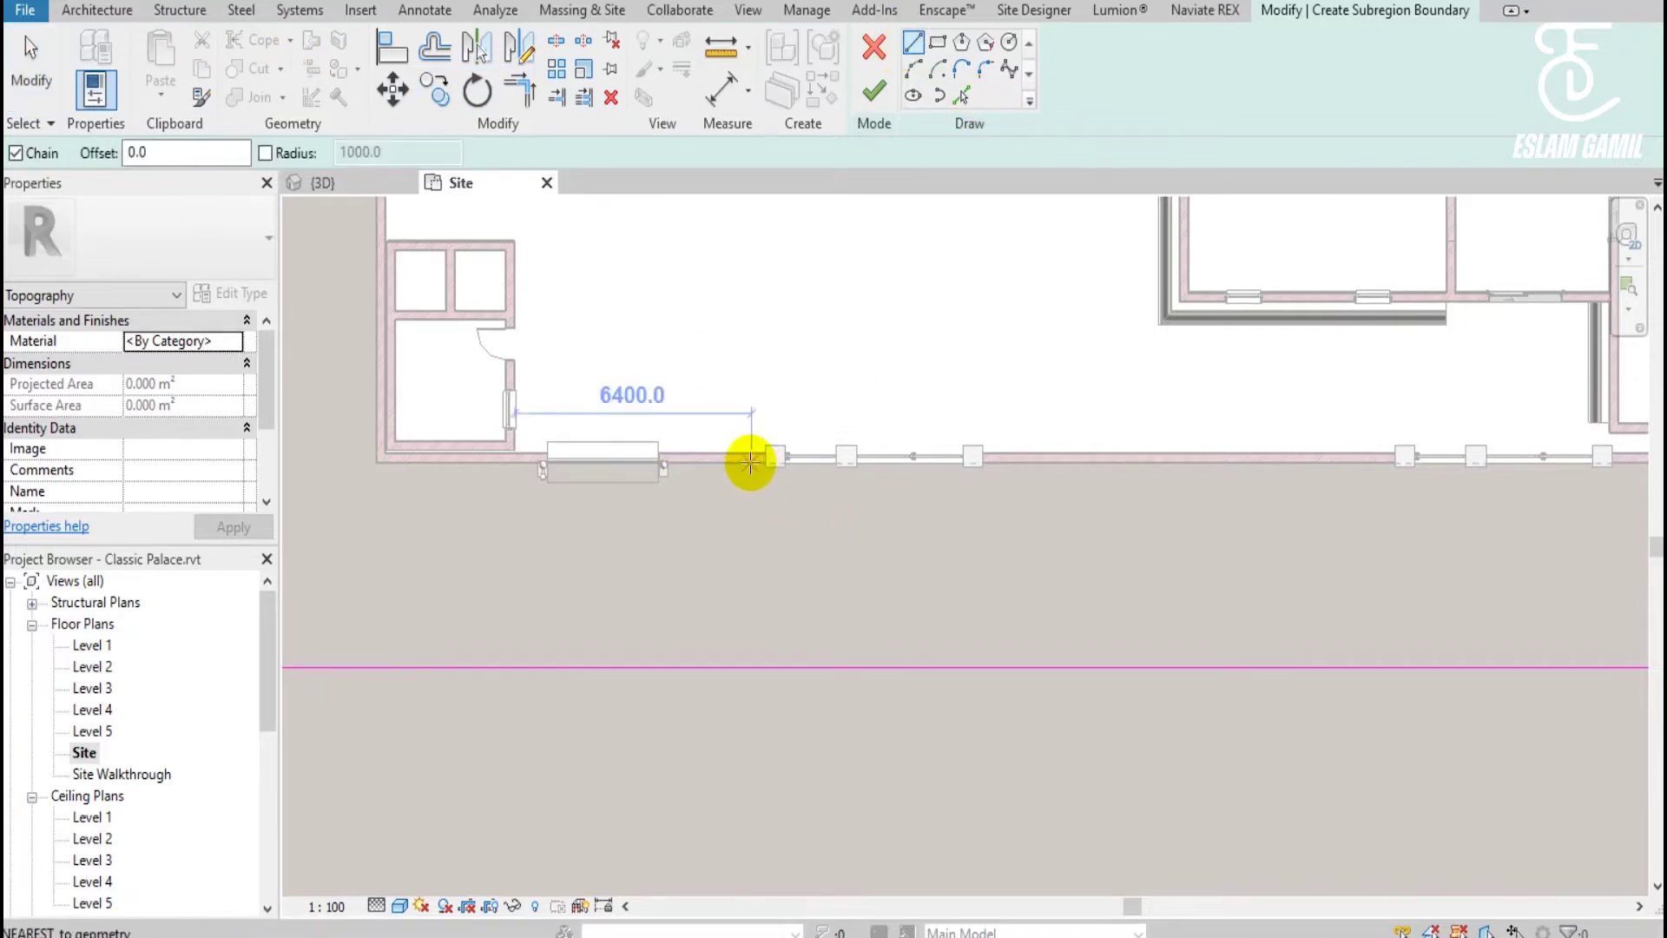
left_click(752, 458)
left_click(749, 666)
key("Escape")
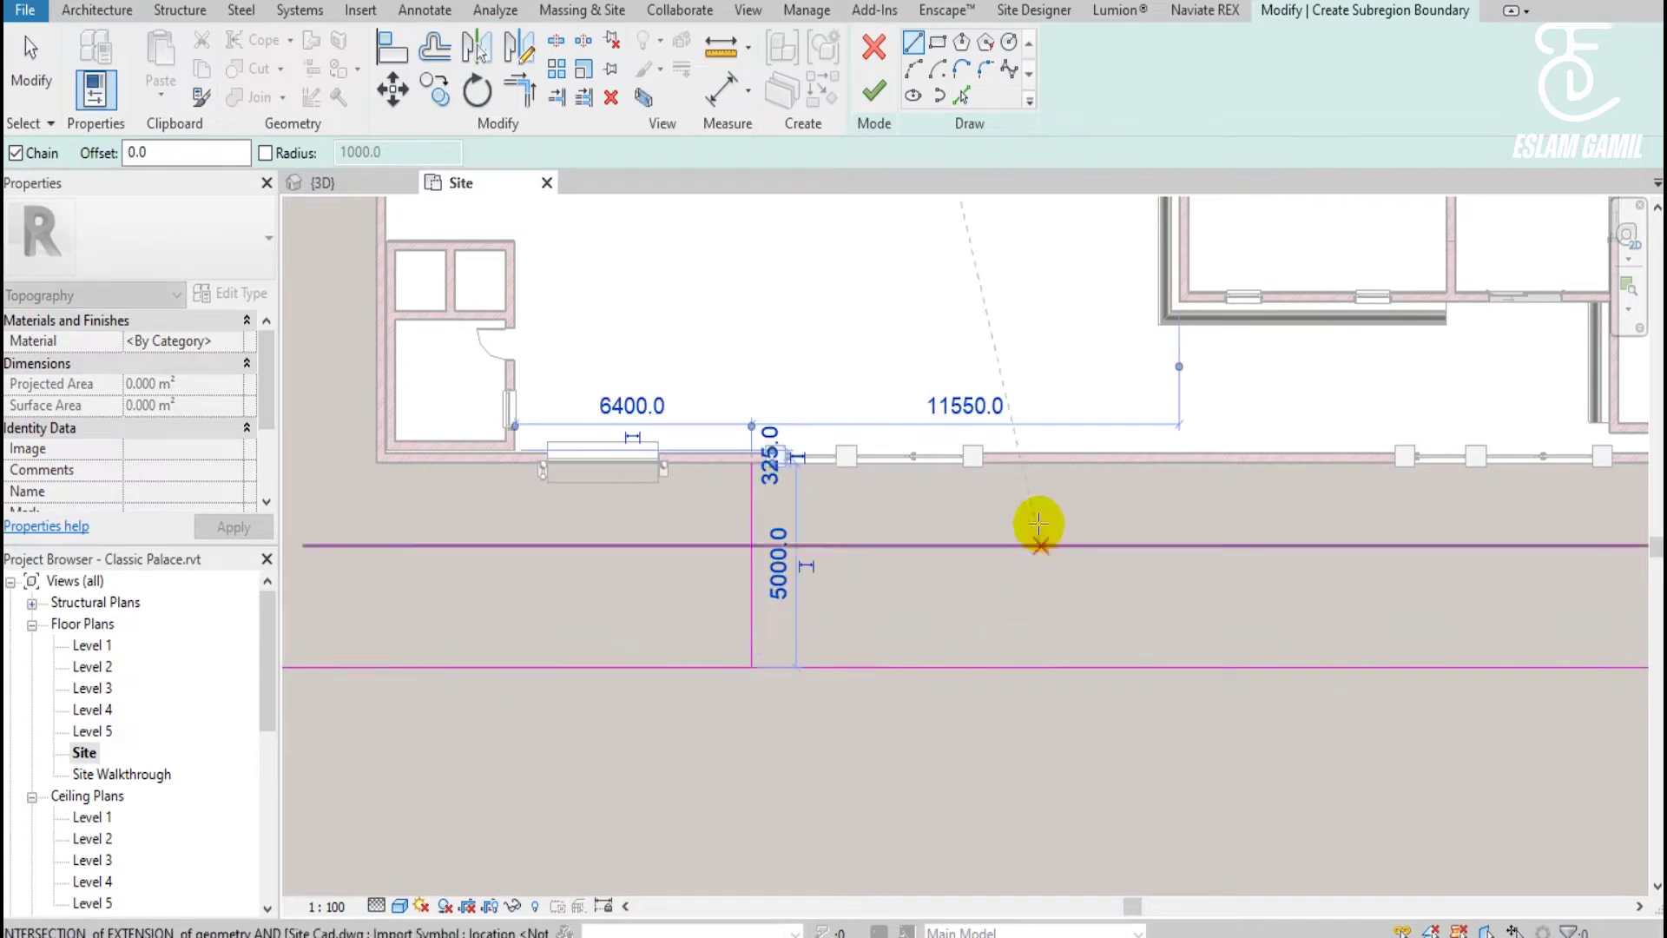
left_click(994, 464)
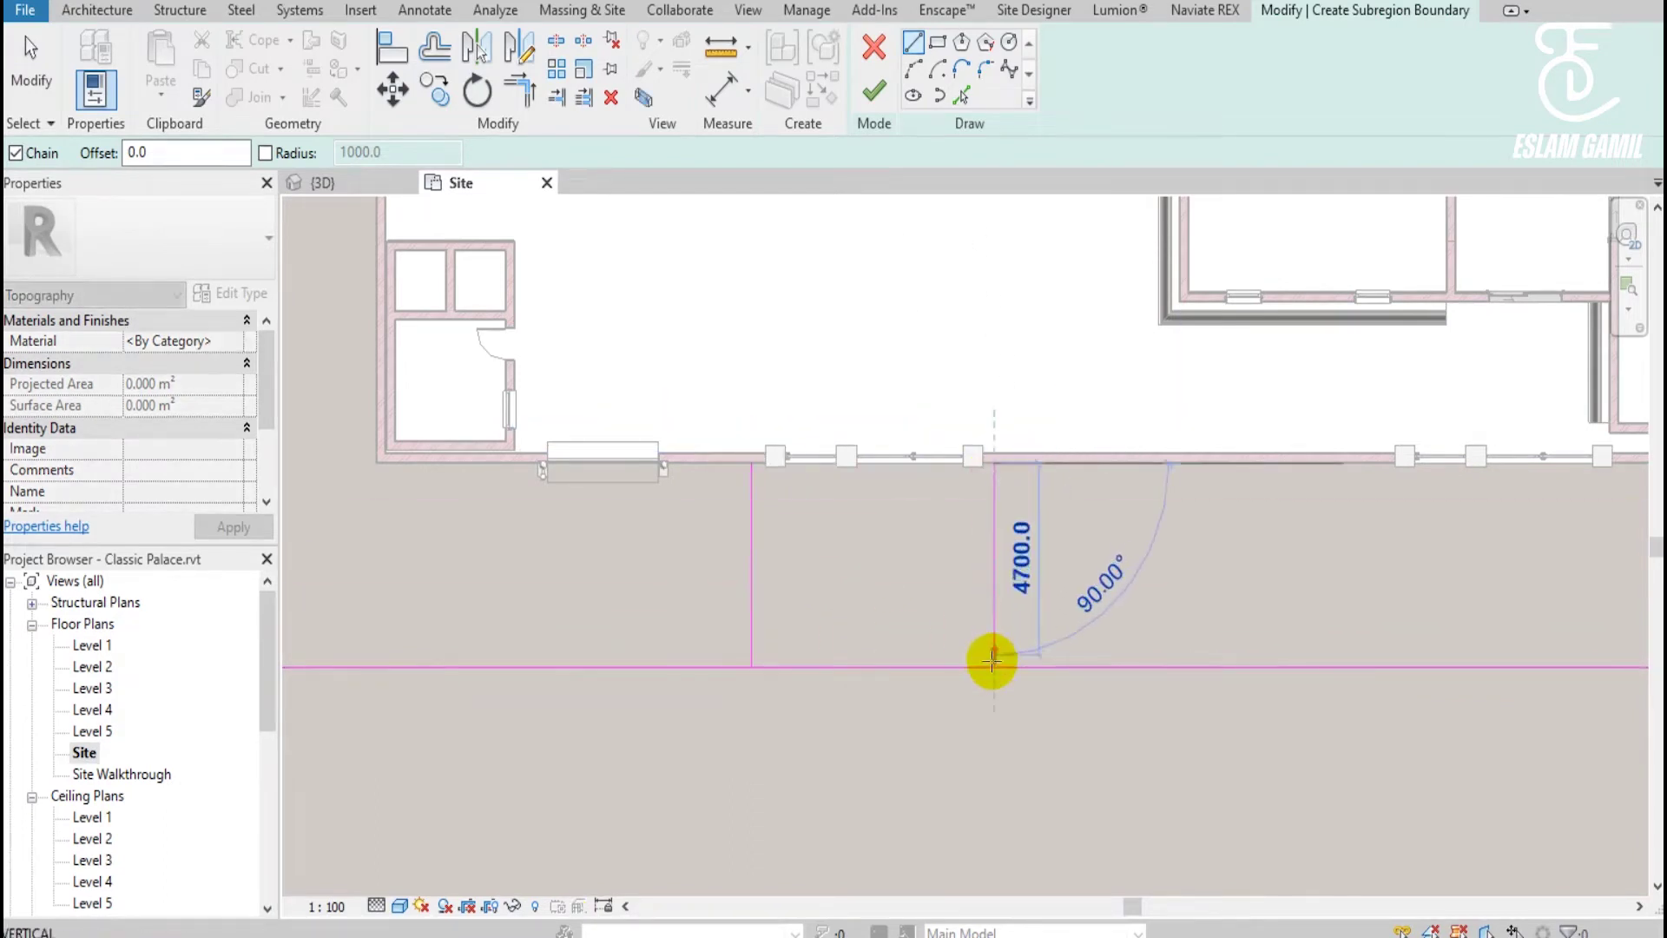
left_click(994, 665)
key("Escape")
key("Escape")
left_click(993, 564)
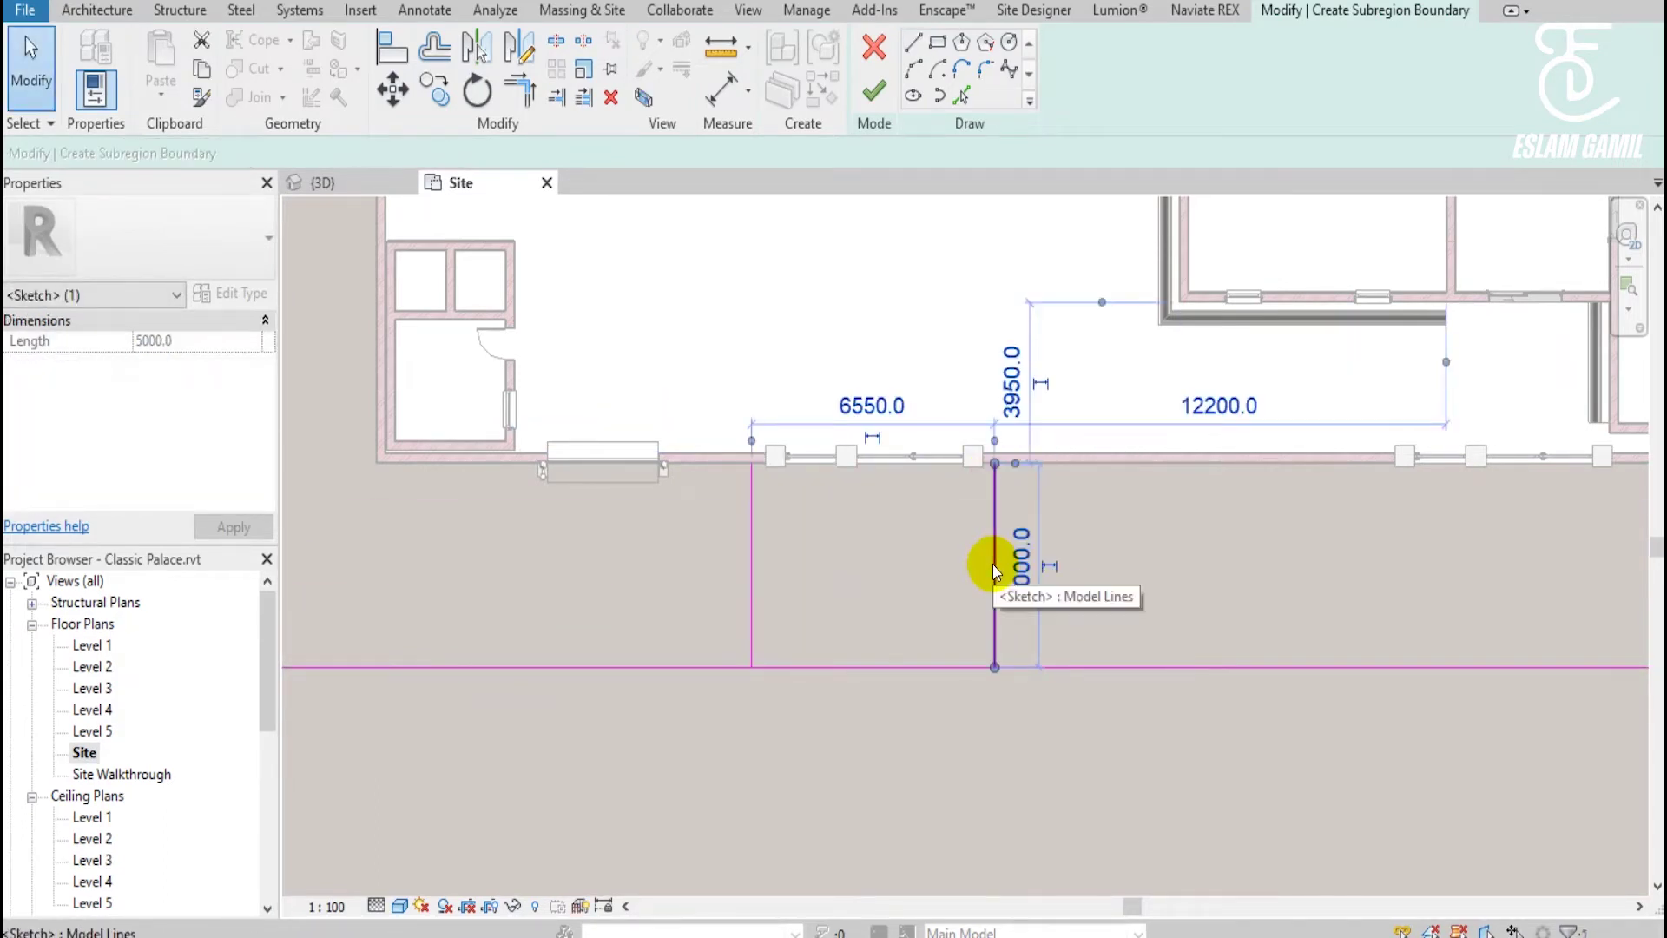
left_click(873, 405)
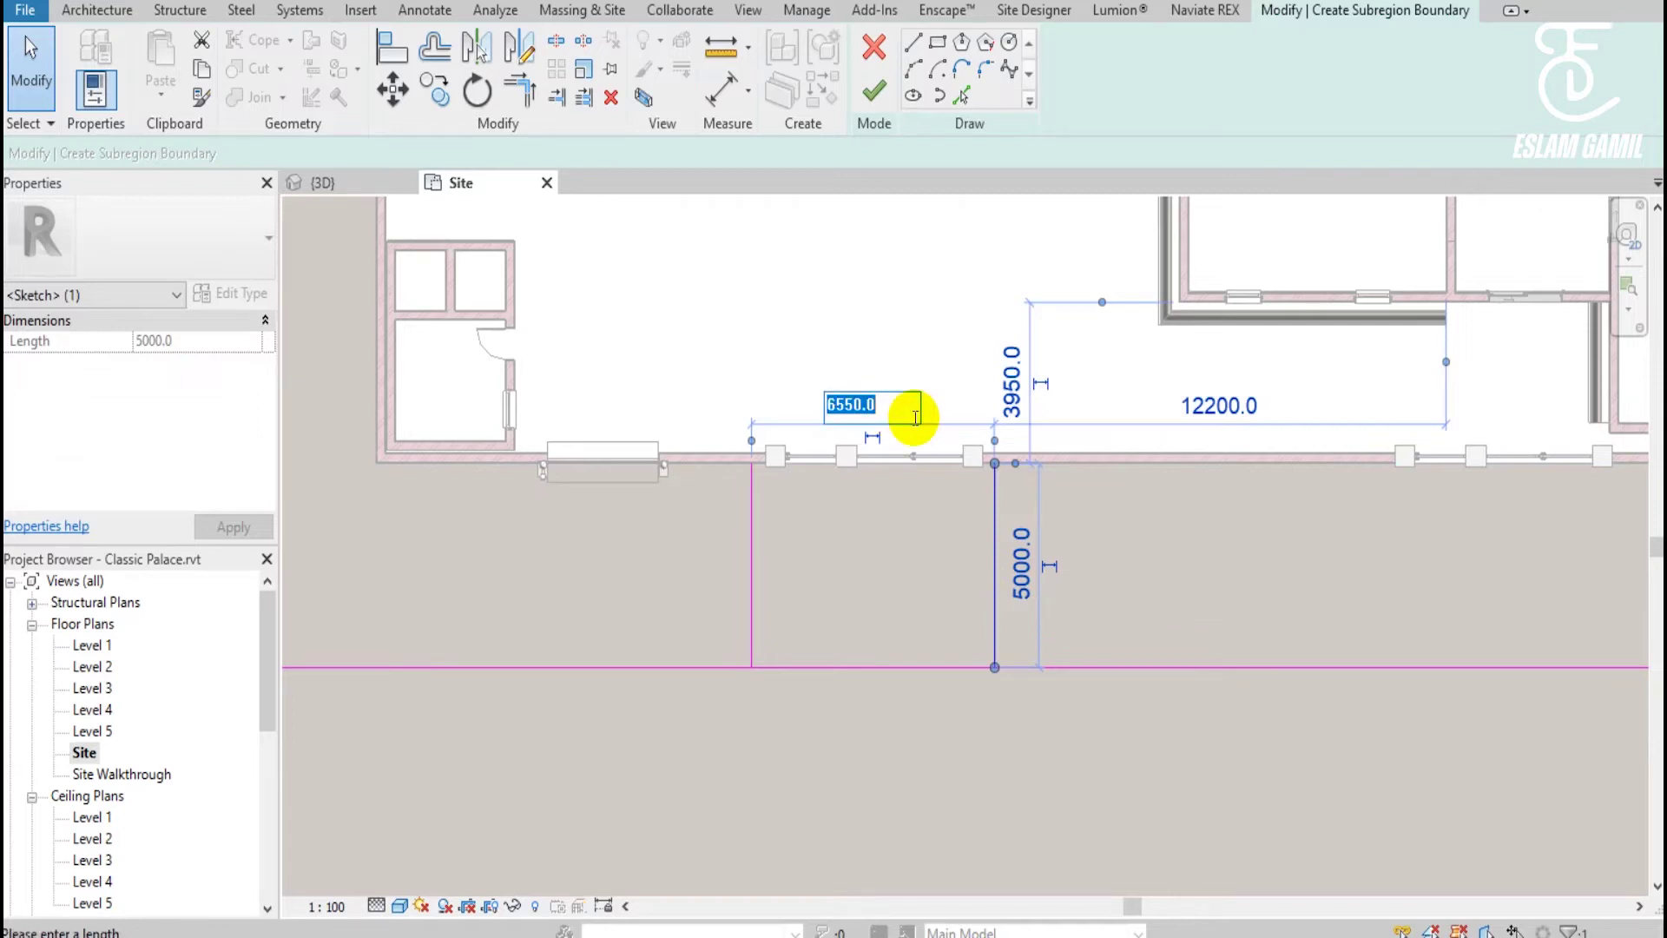
type("0")
key("Return")
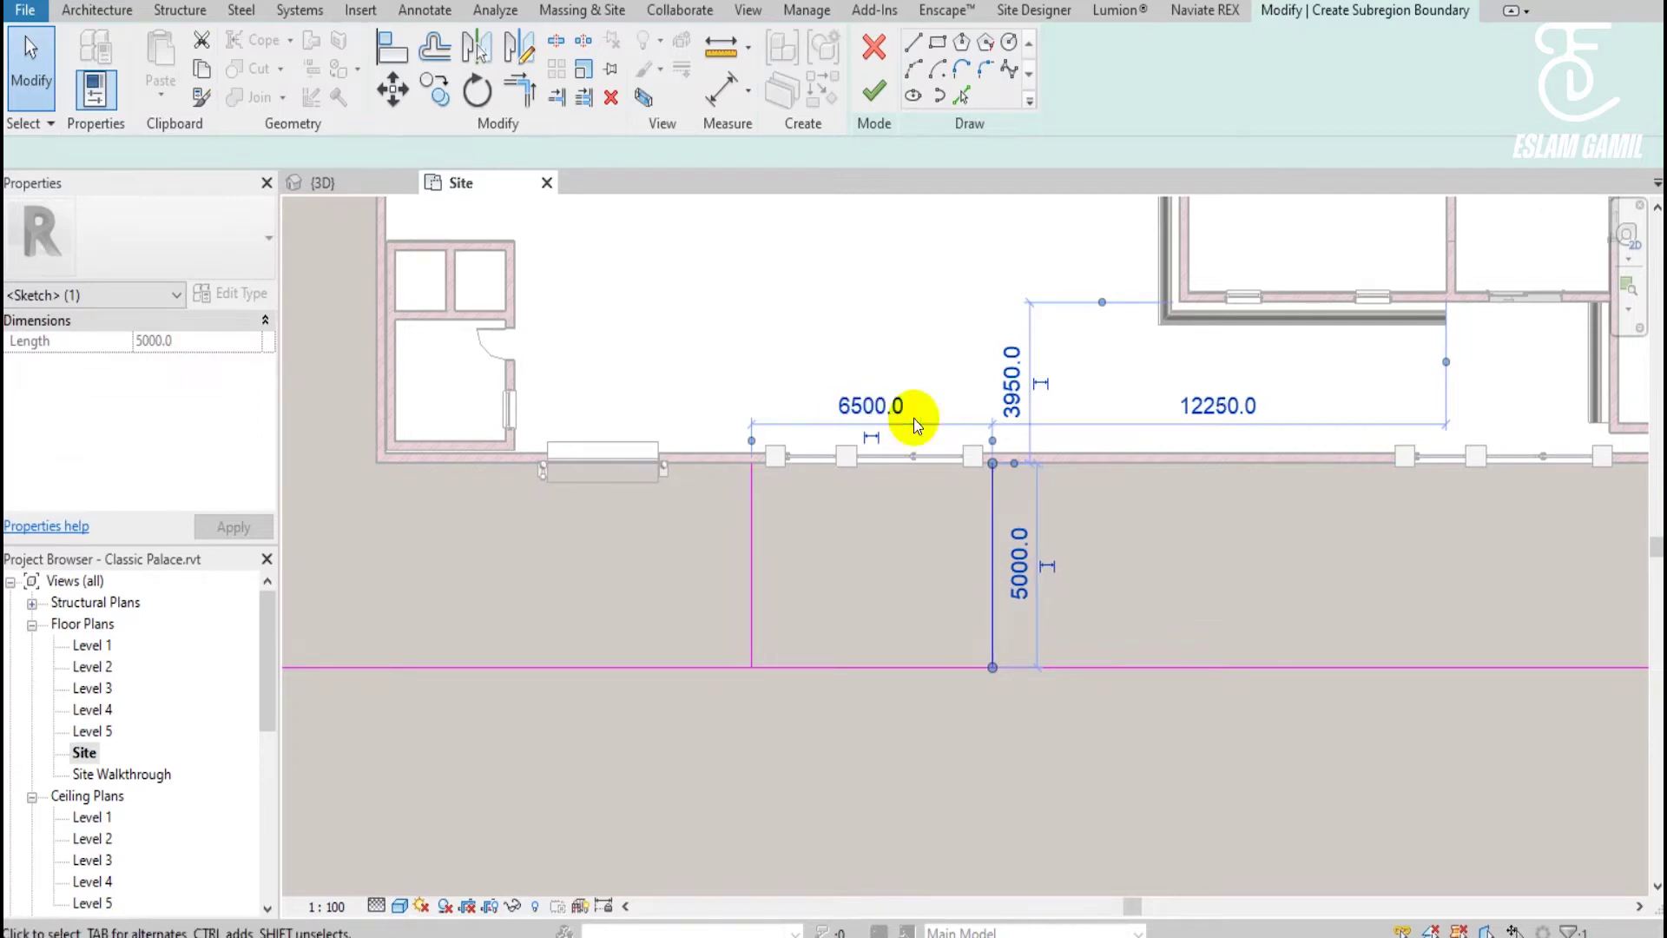
key("Escape")
Split the strip's top edge between the new lines and trim corners to join the branch.
left_click(556, 40)
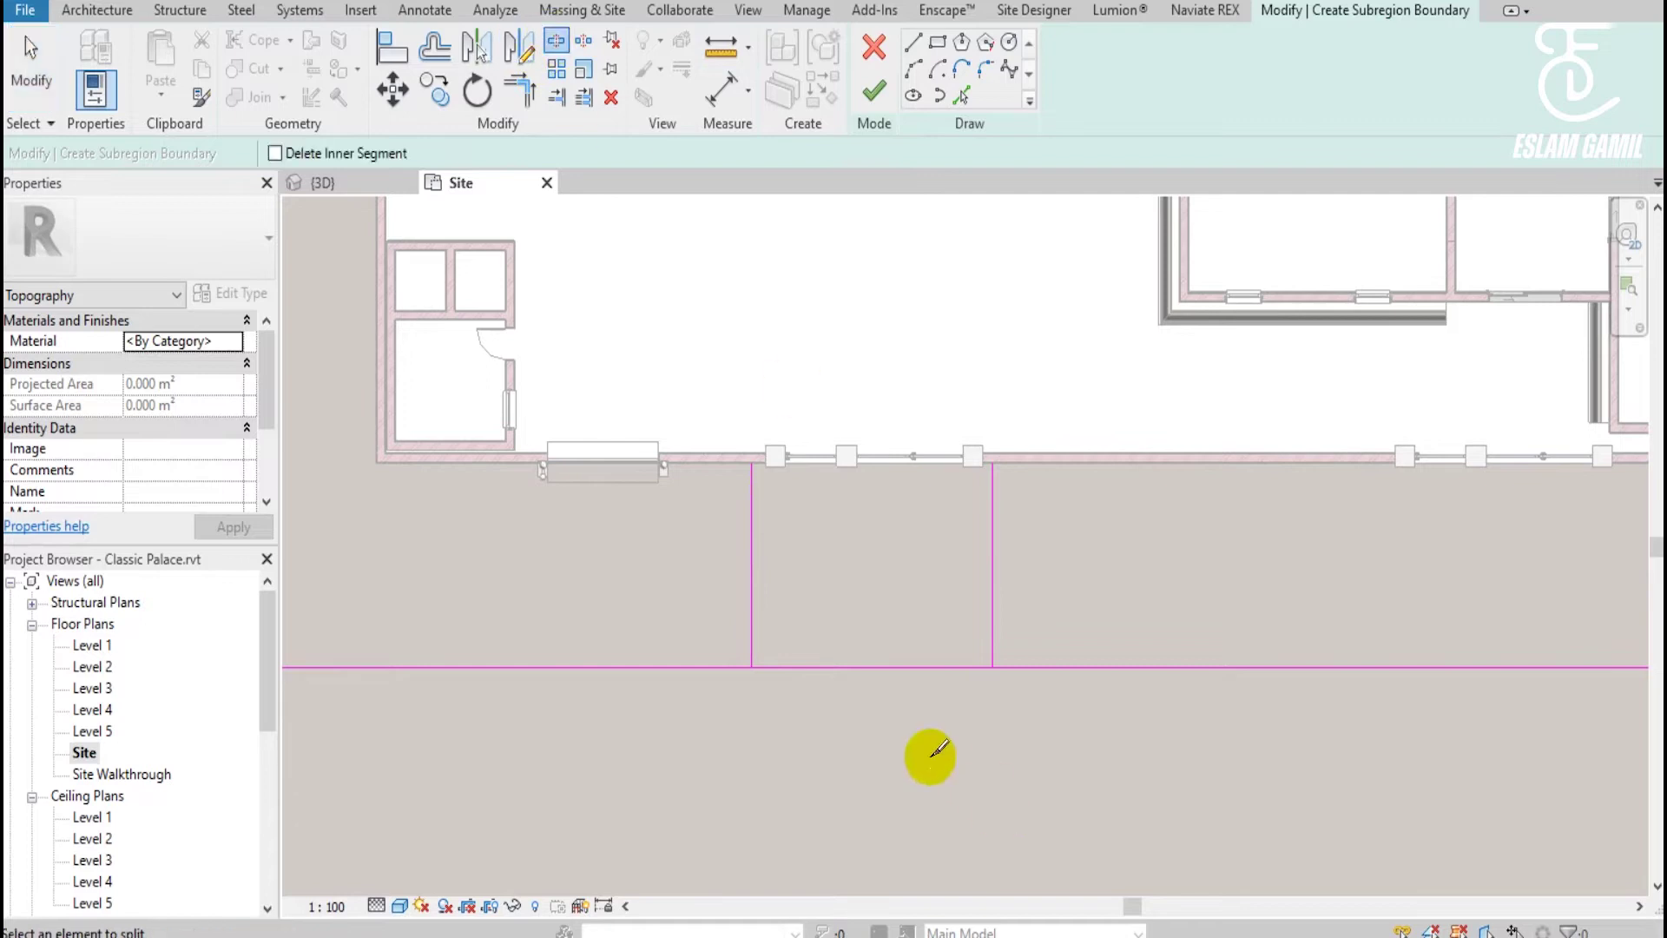
left_click(867, 668)
left_click(519, 87)
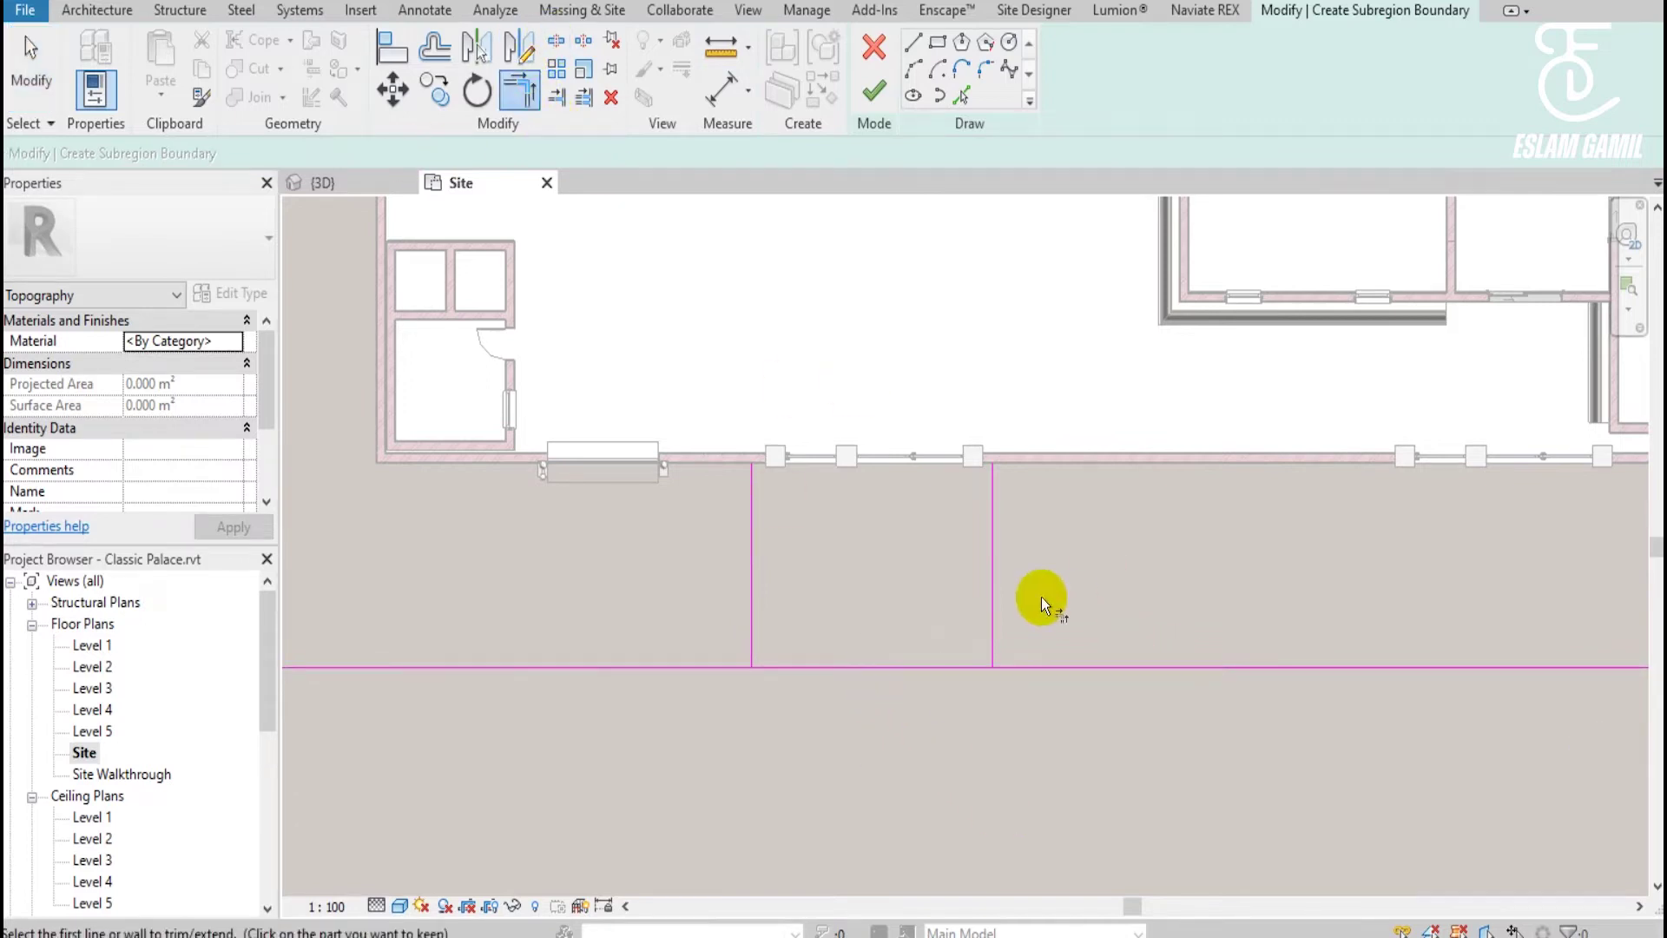
left_click(1029, 666)
left_click(751, 610)
left_click(731, 668)
key("Escape")
key("Escape")
scroll(829, 448, "down", 5)
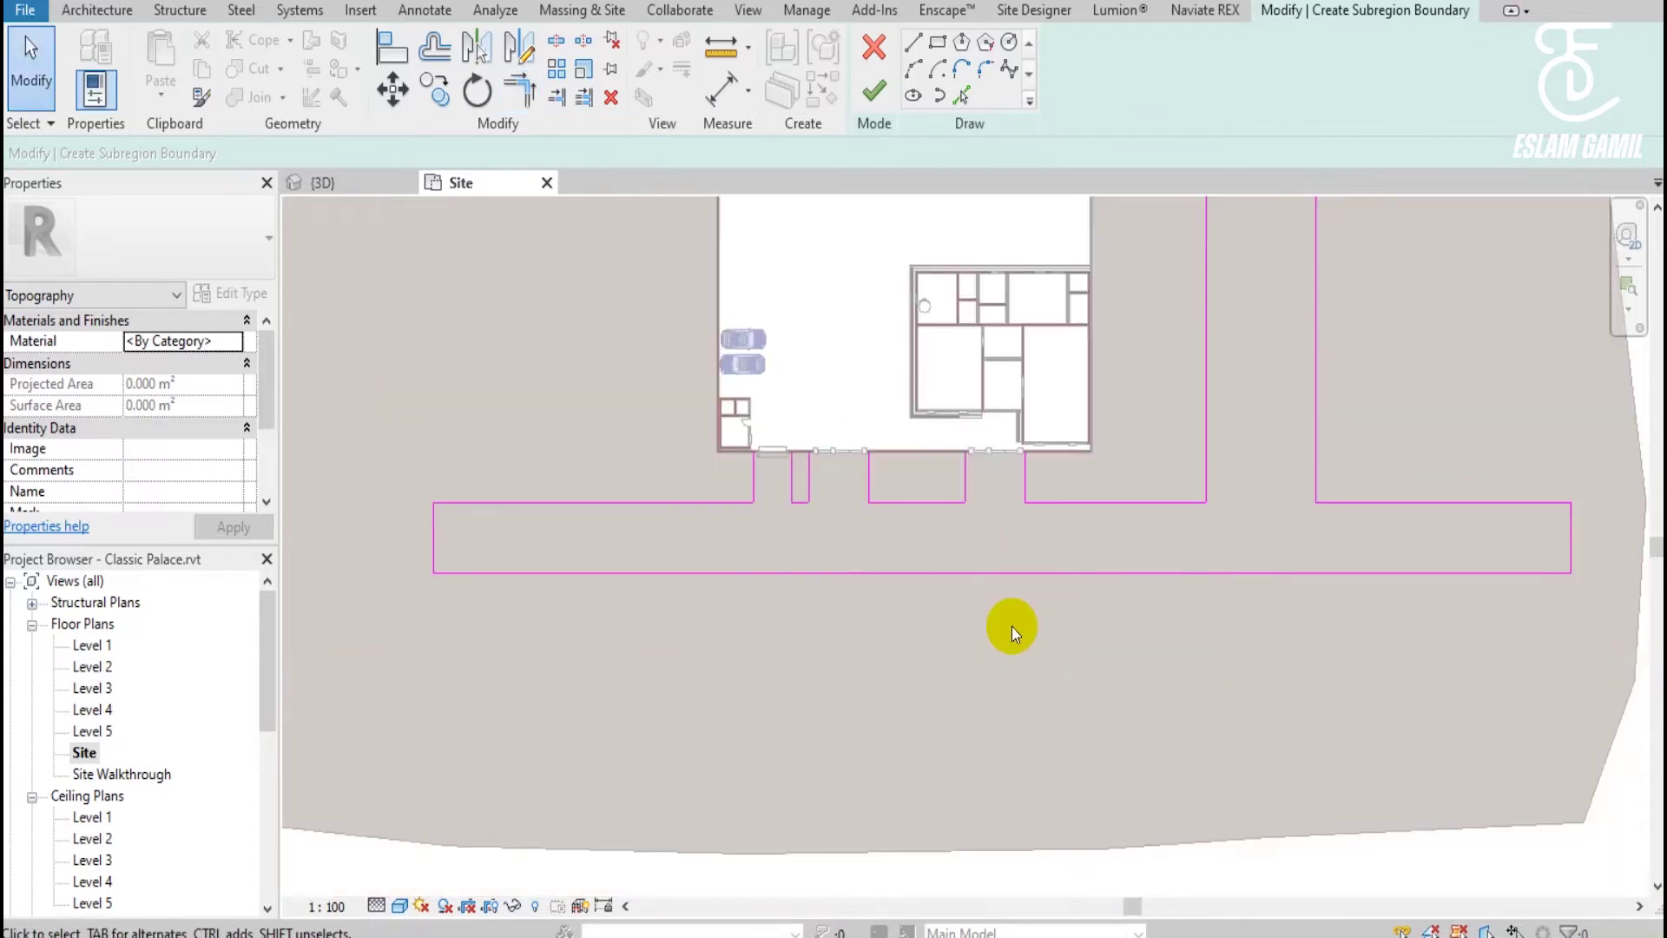
scroll(1004, 629, "up", 2)
scroll(700, 436, "up", 2)
scroll(668, 430, "up", 1)
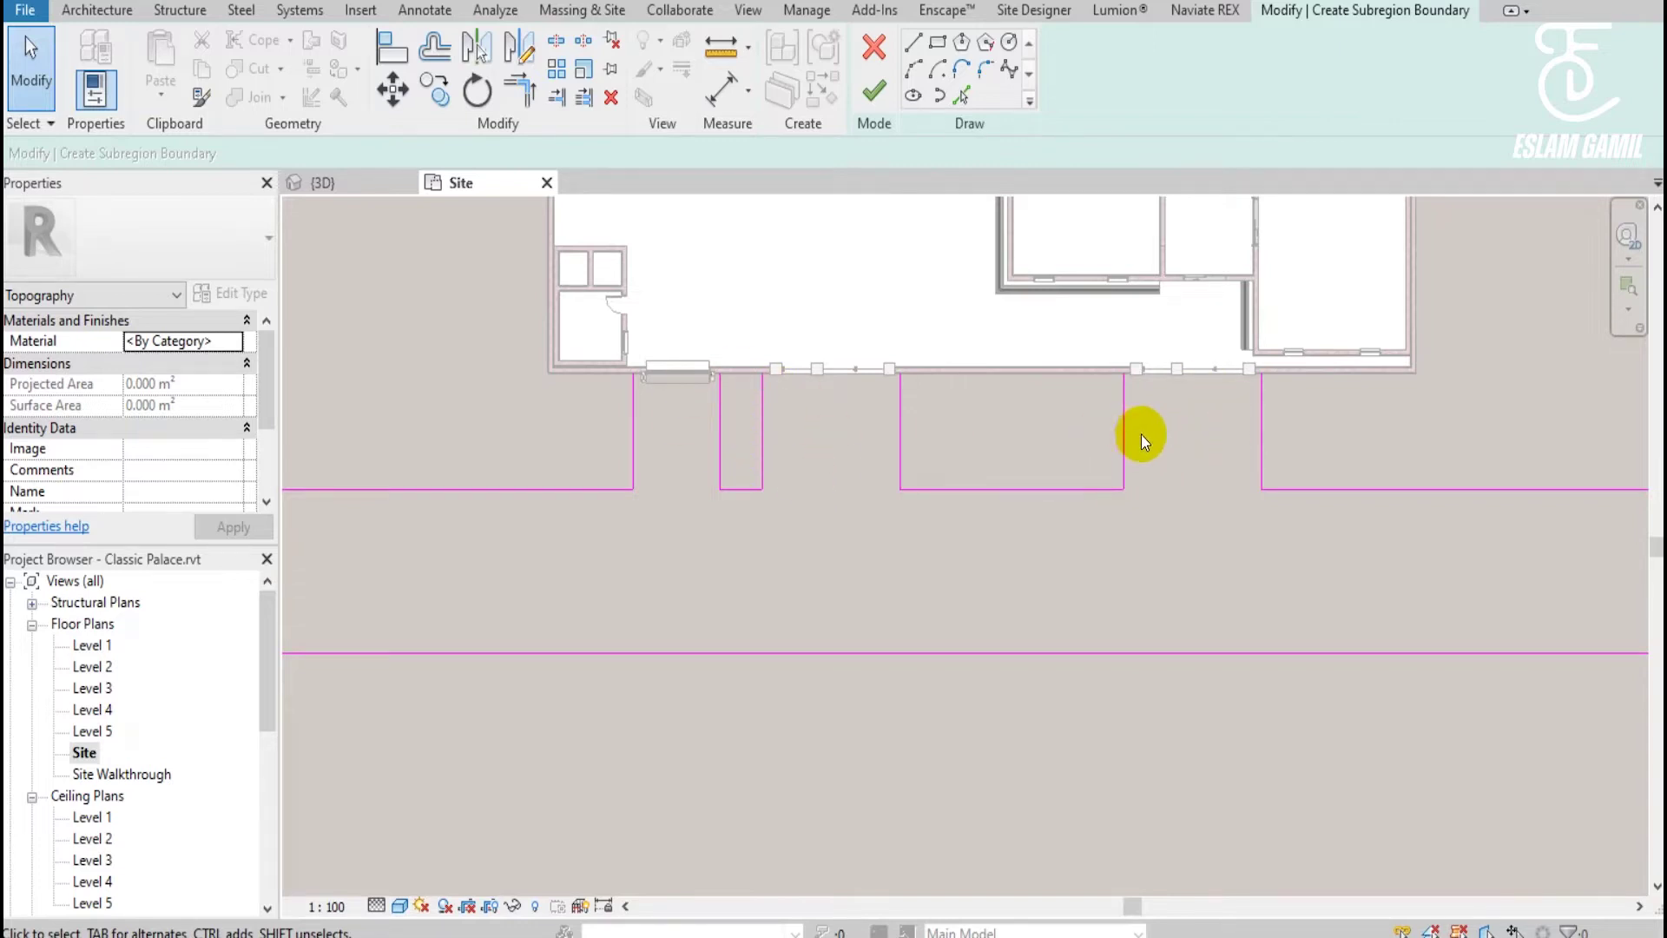
scroll(1140, 434, "down", 1)
scroll(972, 438, "down", 1)
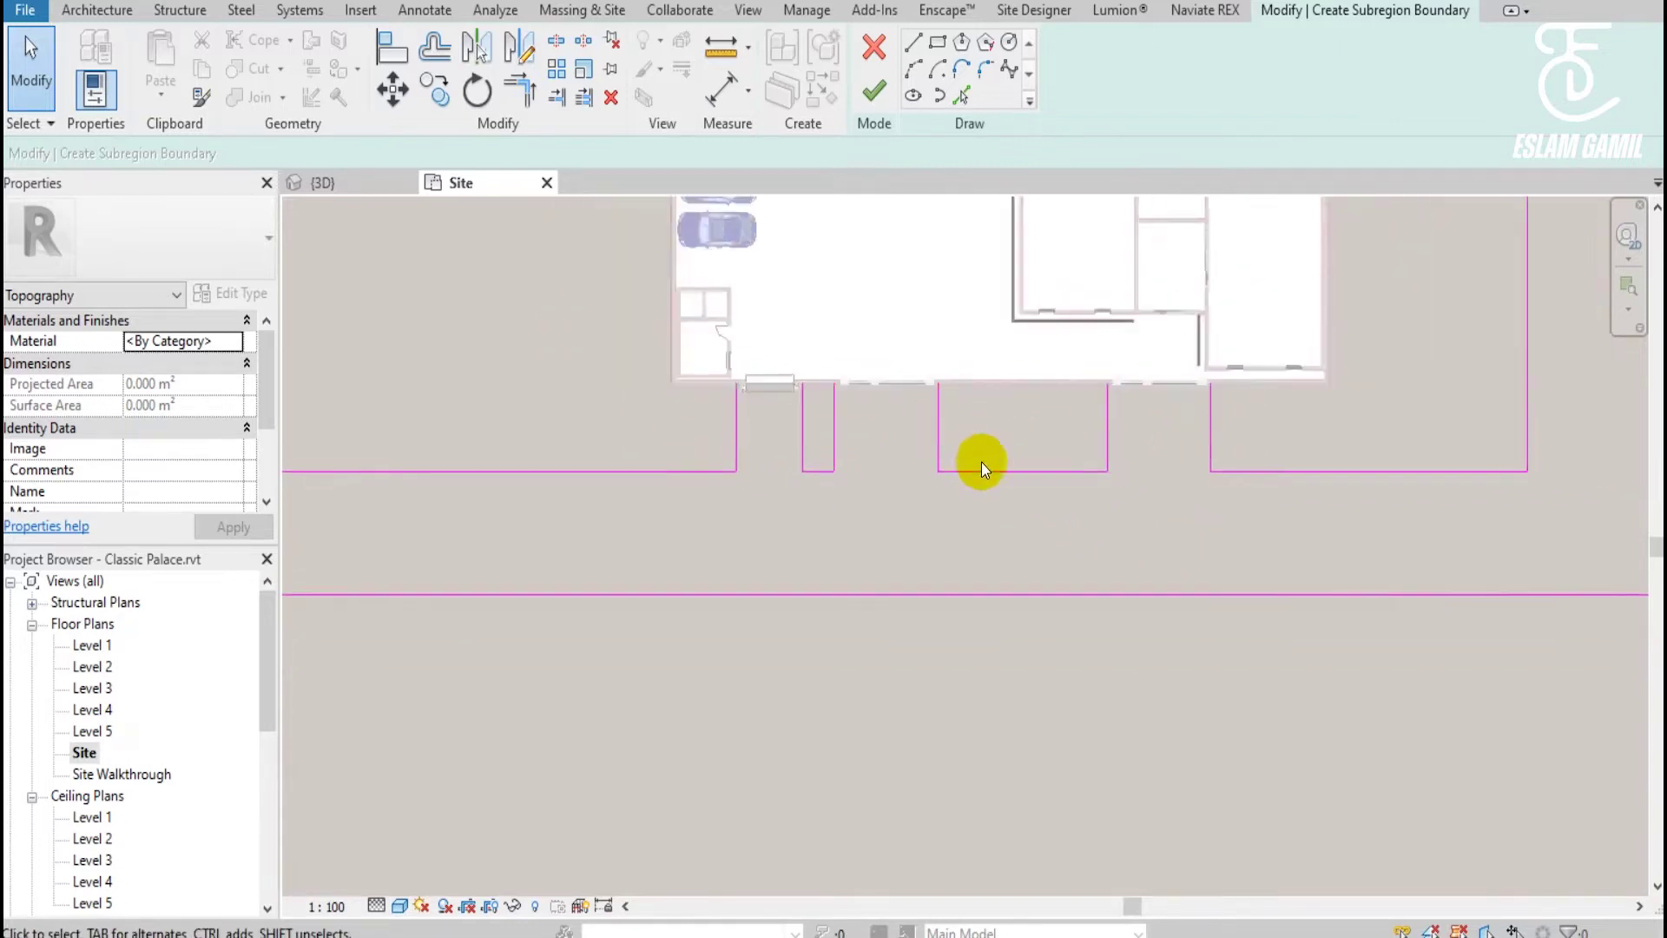
scroll(871, 487, "down", 1)
scroll(731, 379, "up", 3)
scroll(731, 379, "up", 1)
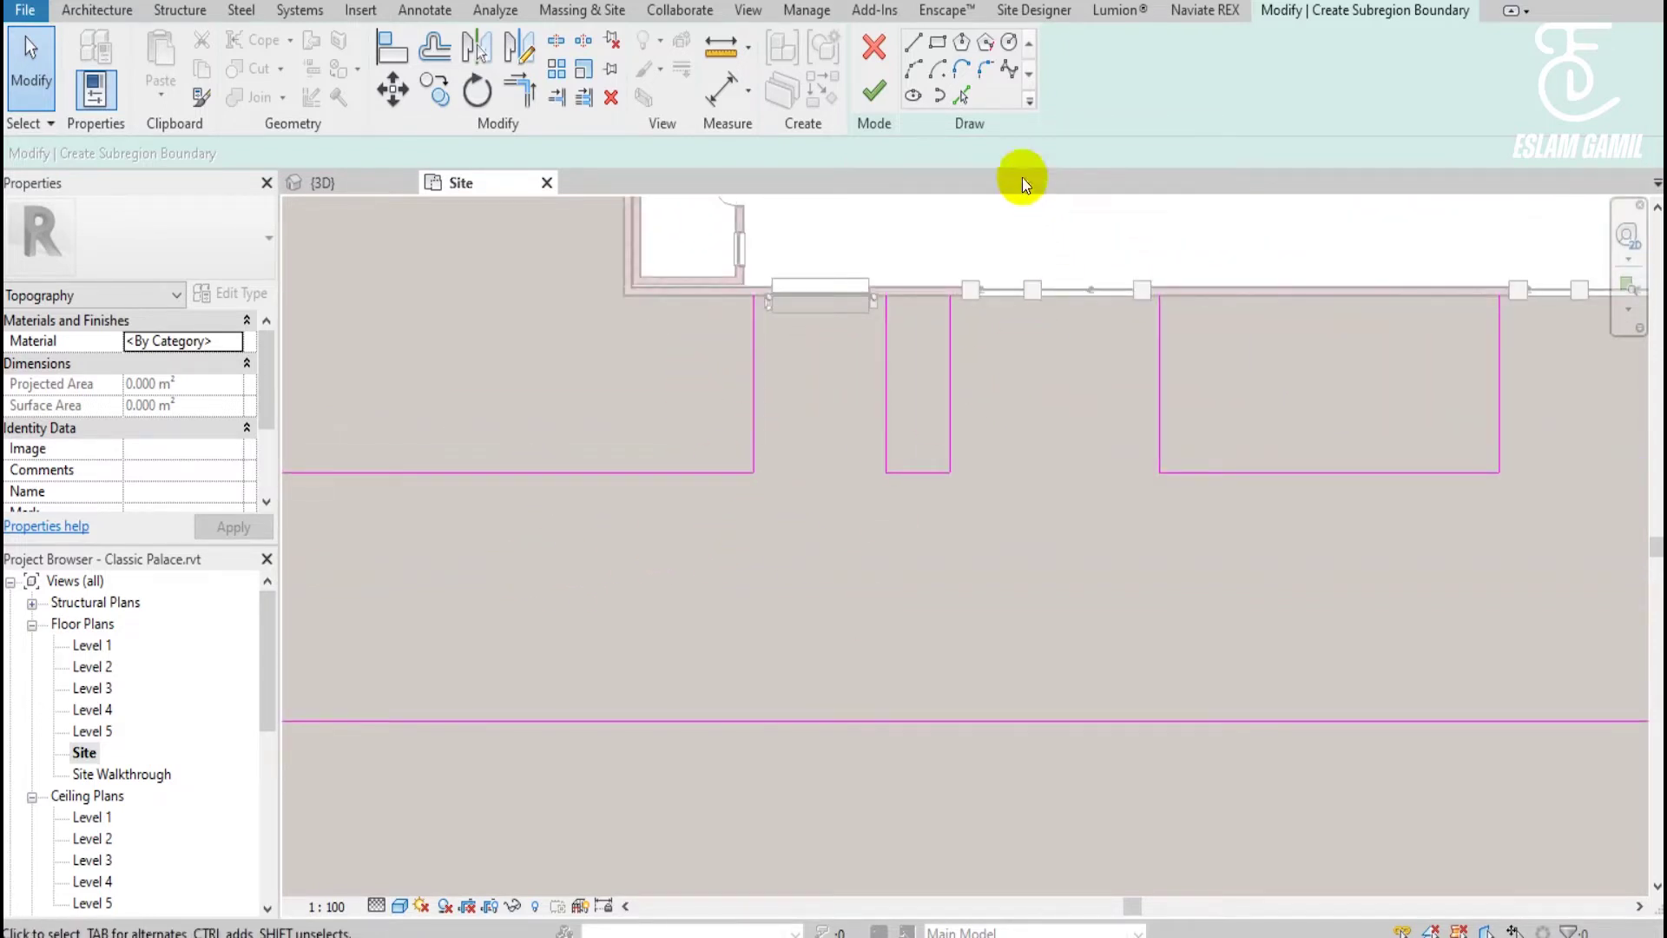
Round the first branch-road corner with a freely placed fillet arc.
left_click(985, 69)
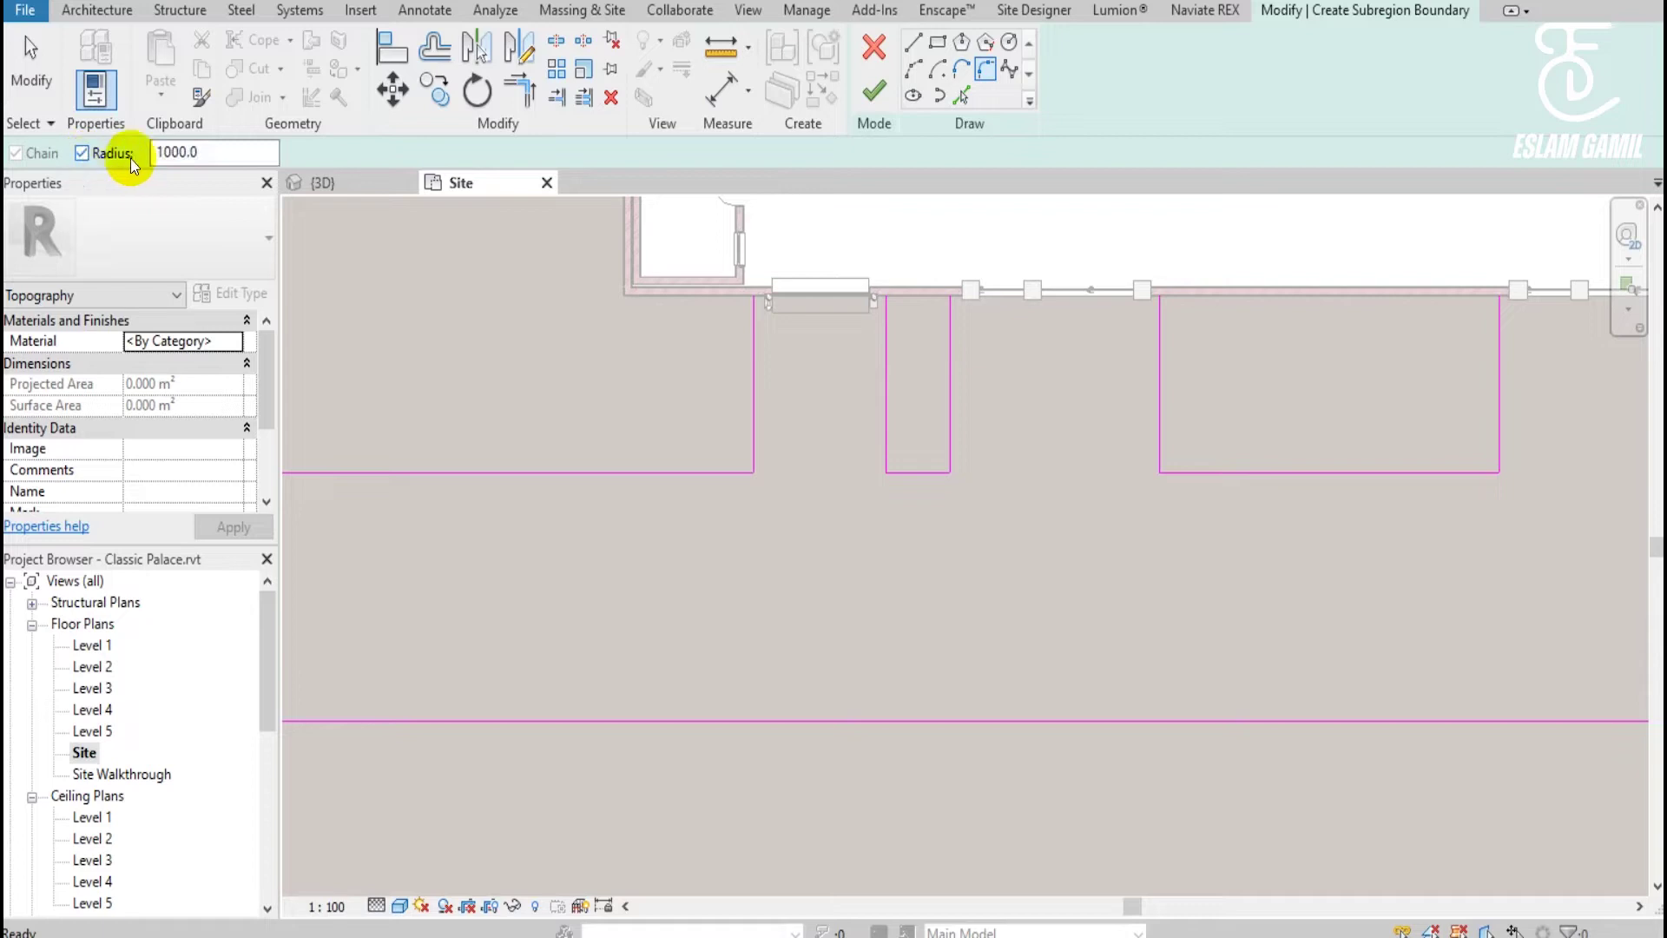
left_click(81, 154)
left_click(688, 472)
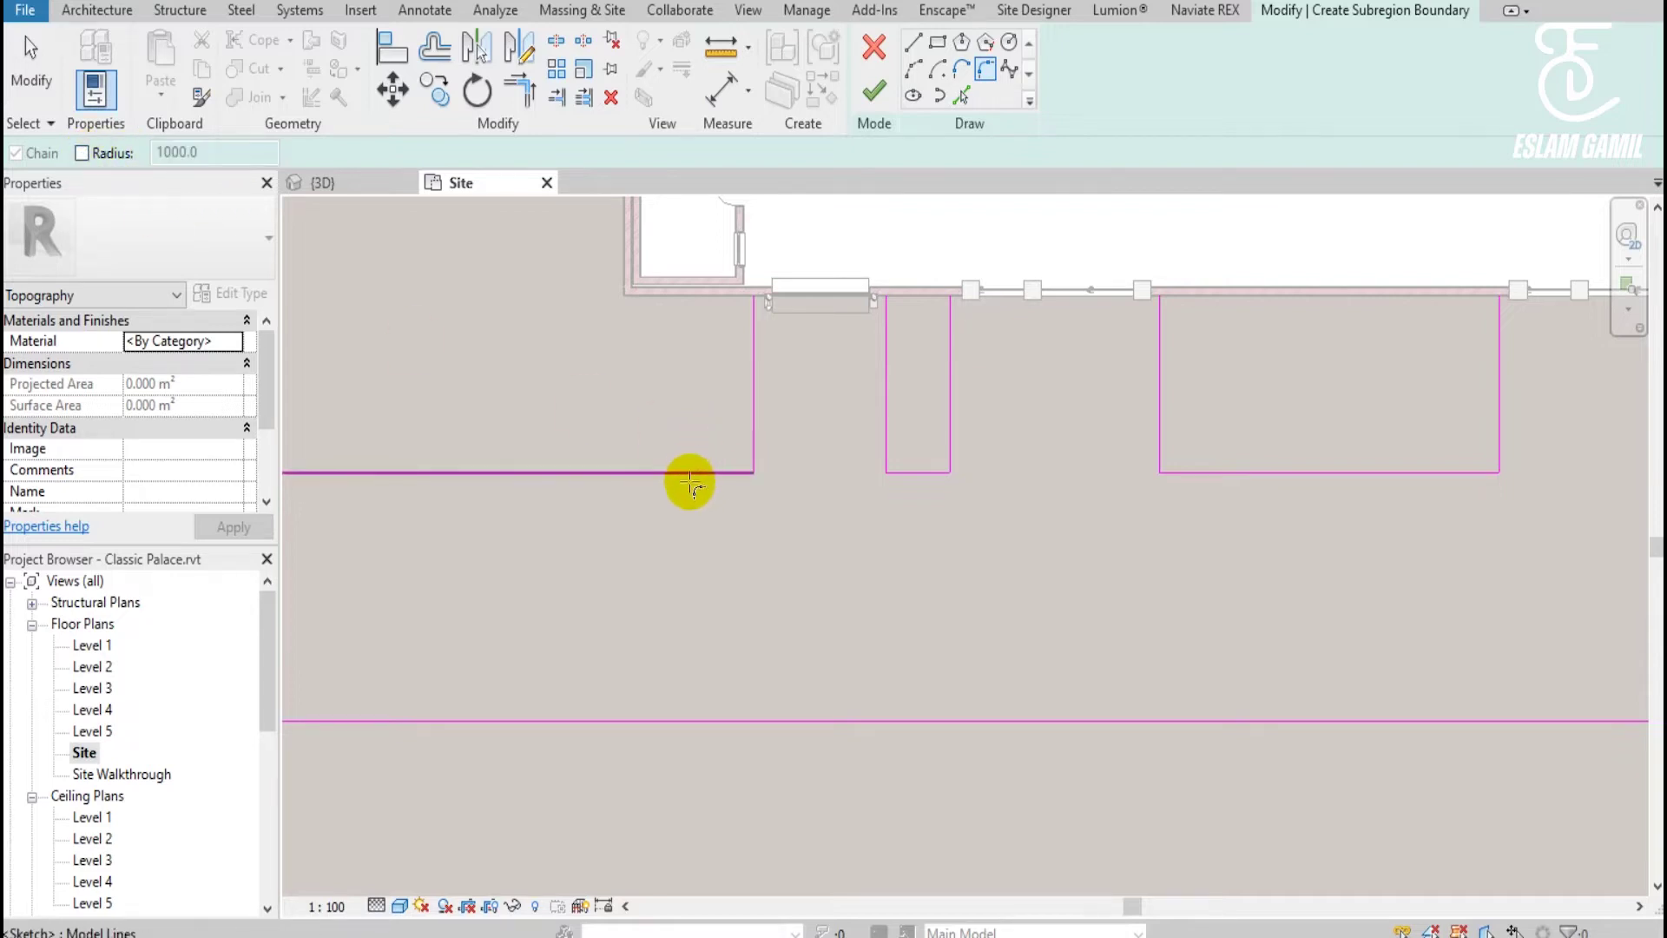
left_click(755, 441)
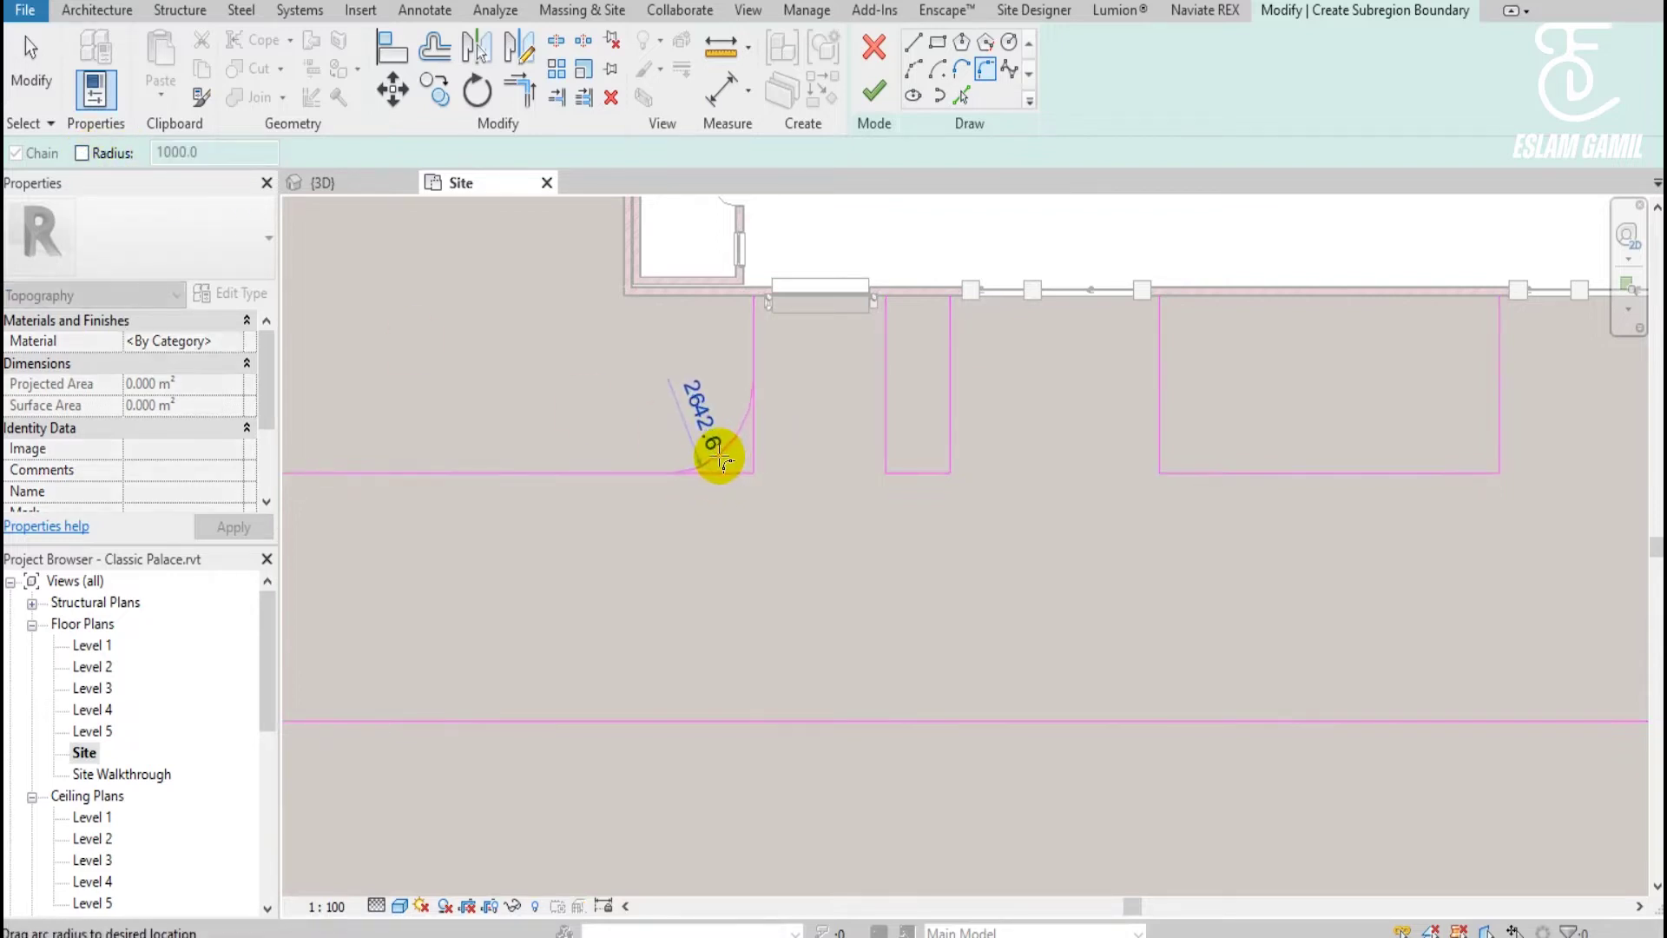
scroll(704, 445, "up", 2)
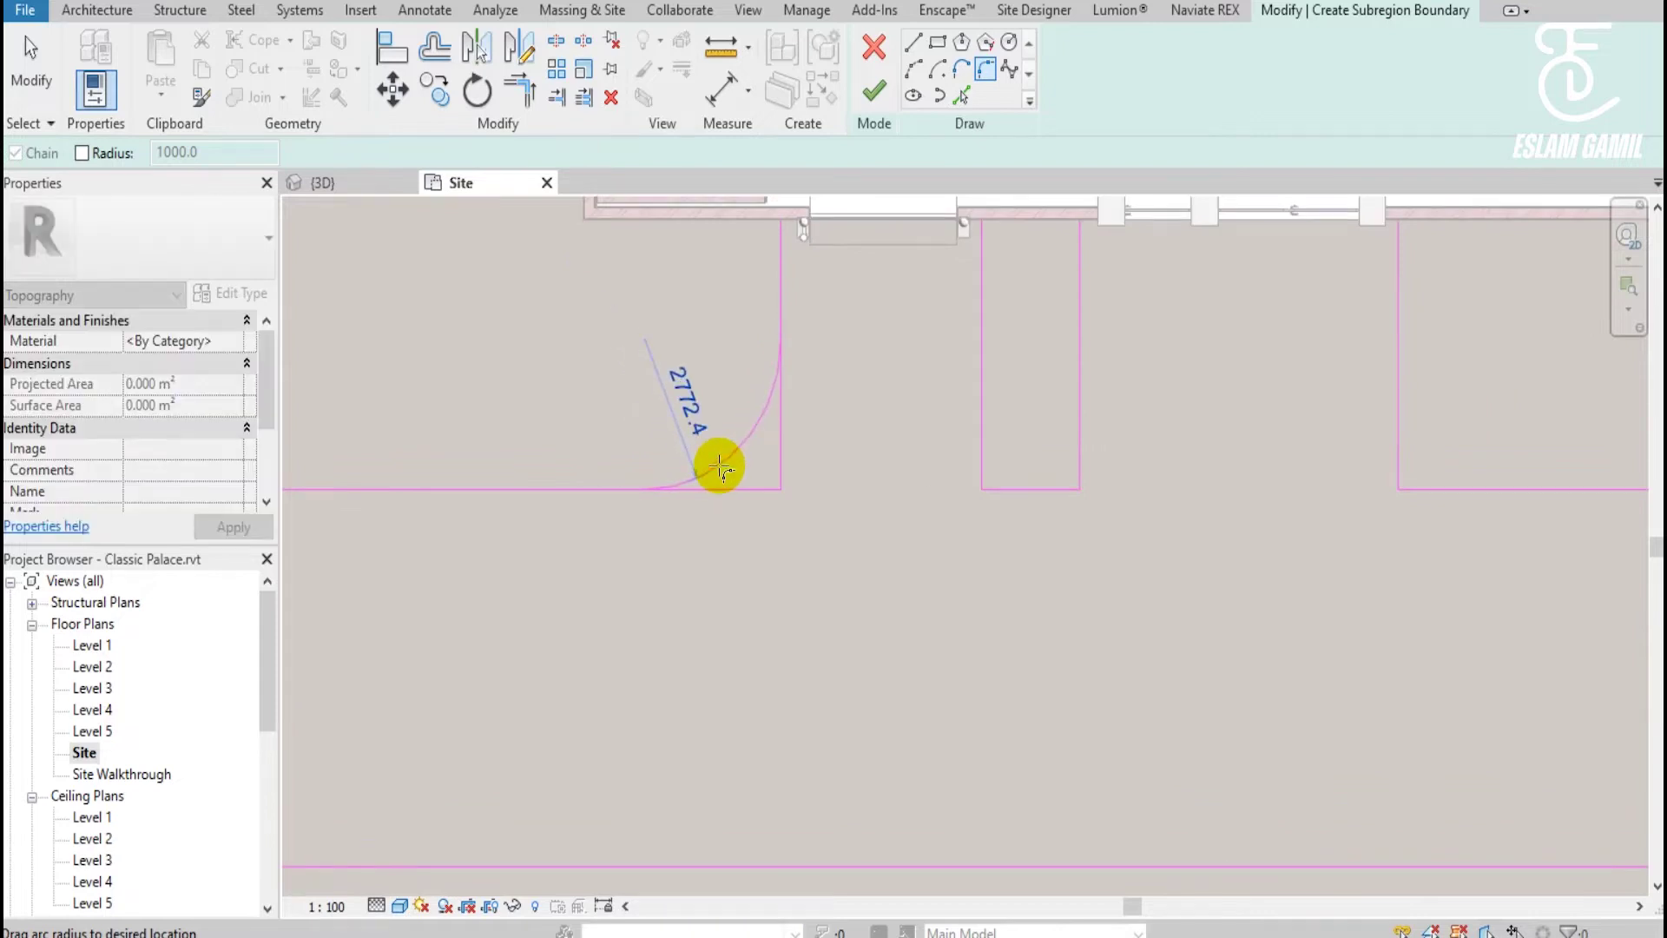
left_click(726, 469)
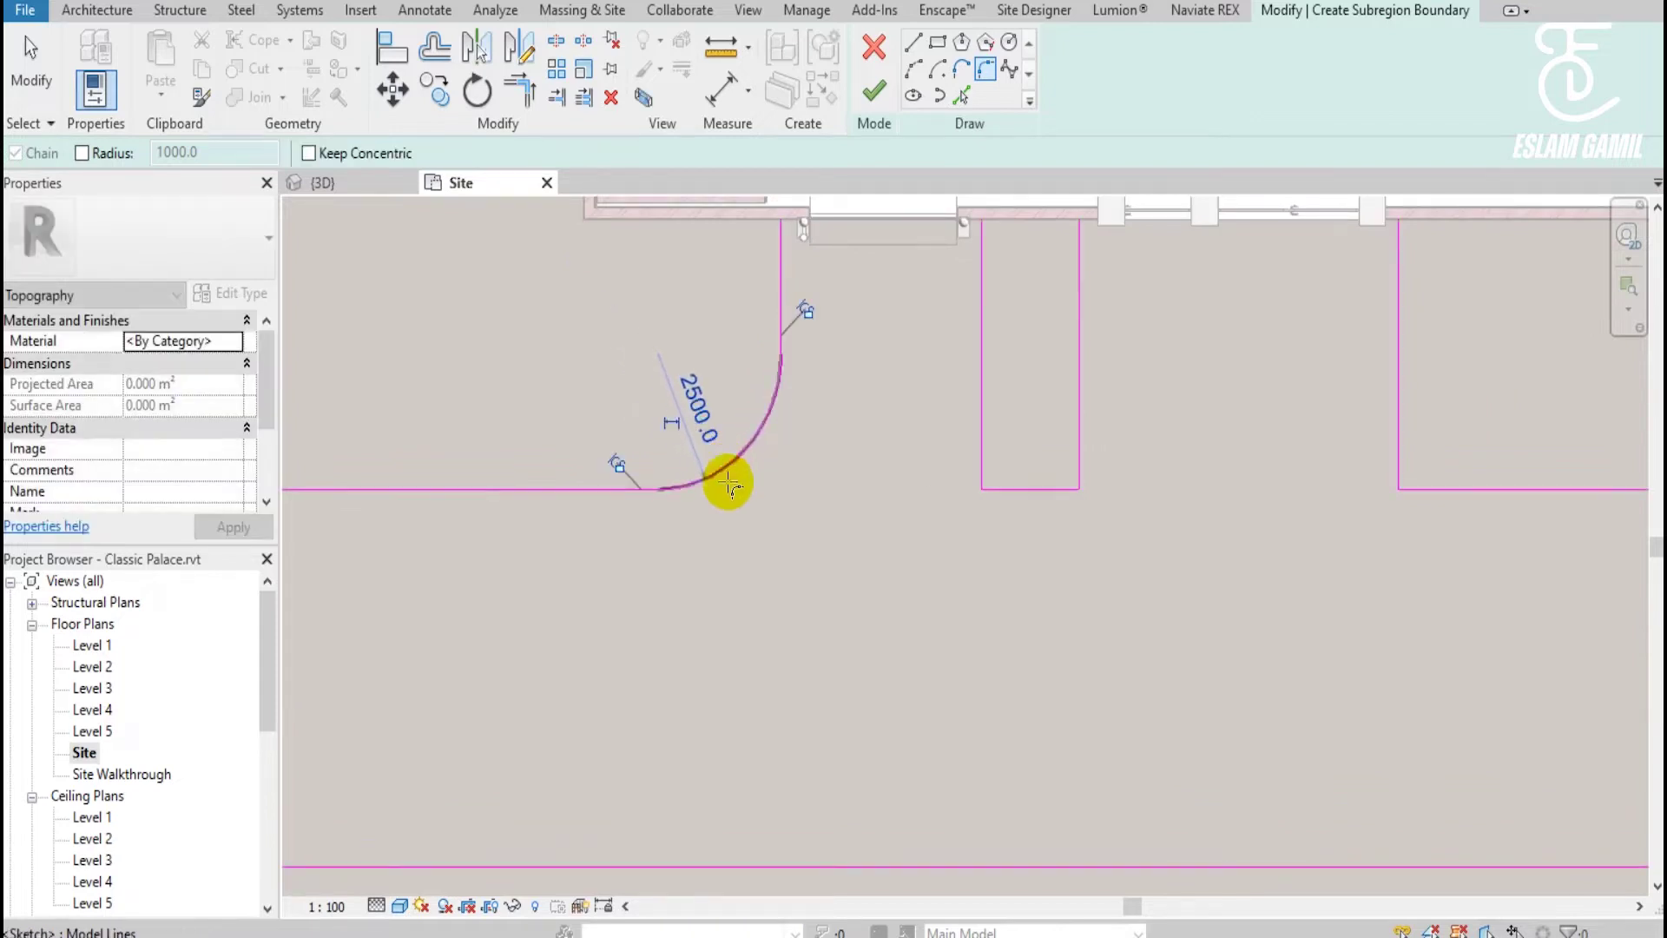
key("Escape")
key("Escape")
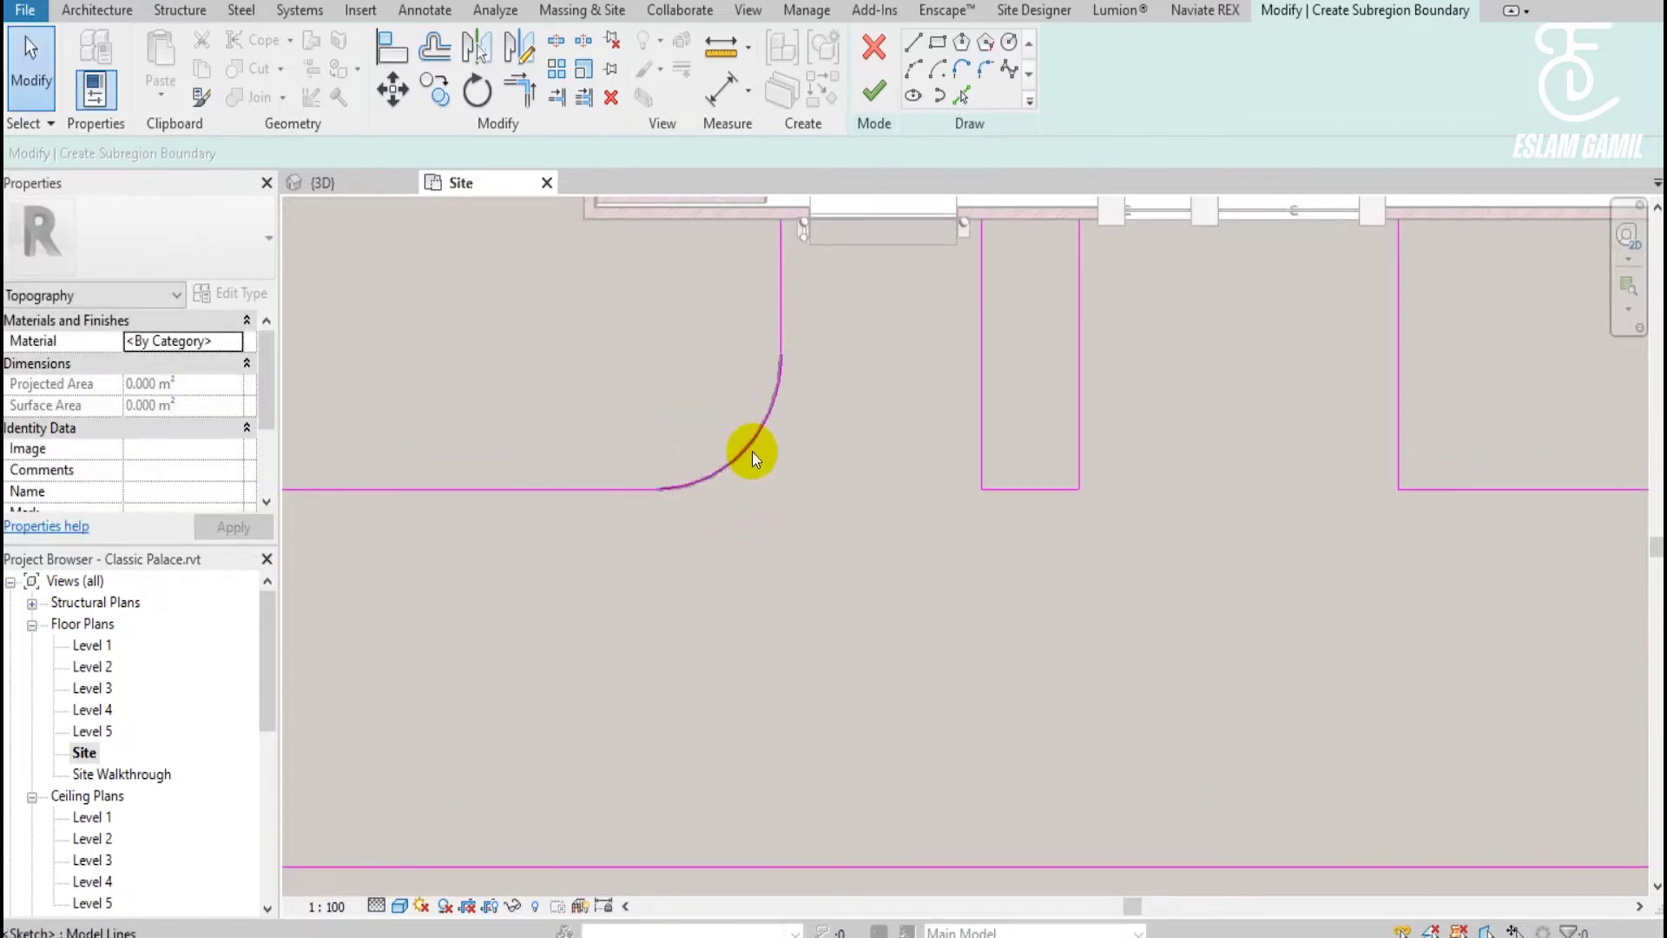
left_click(744, 449)
left_click(866, 566)
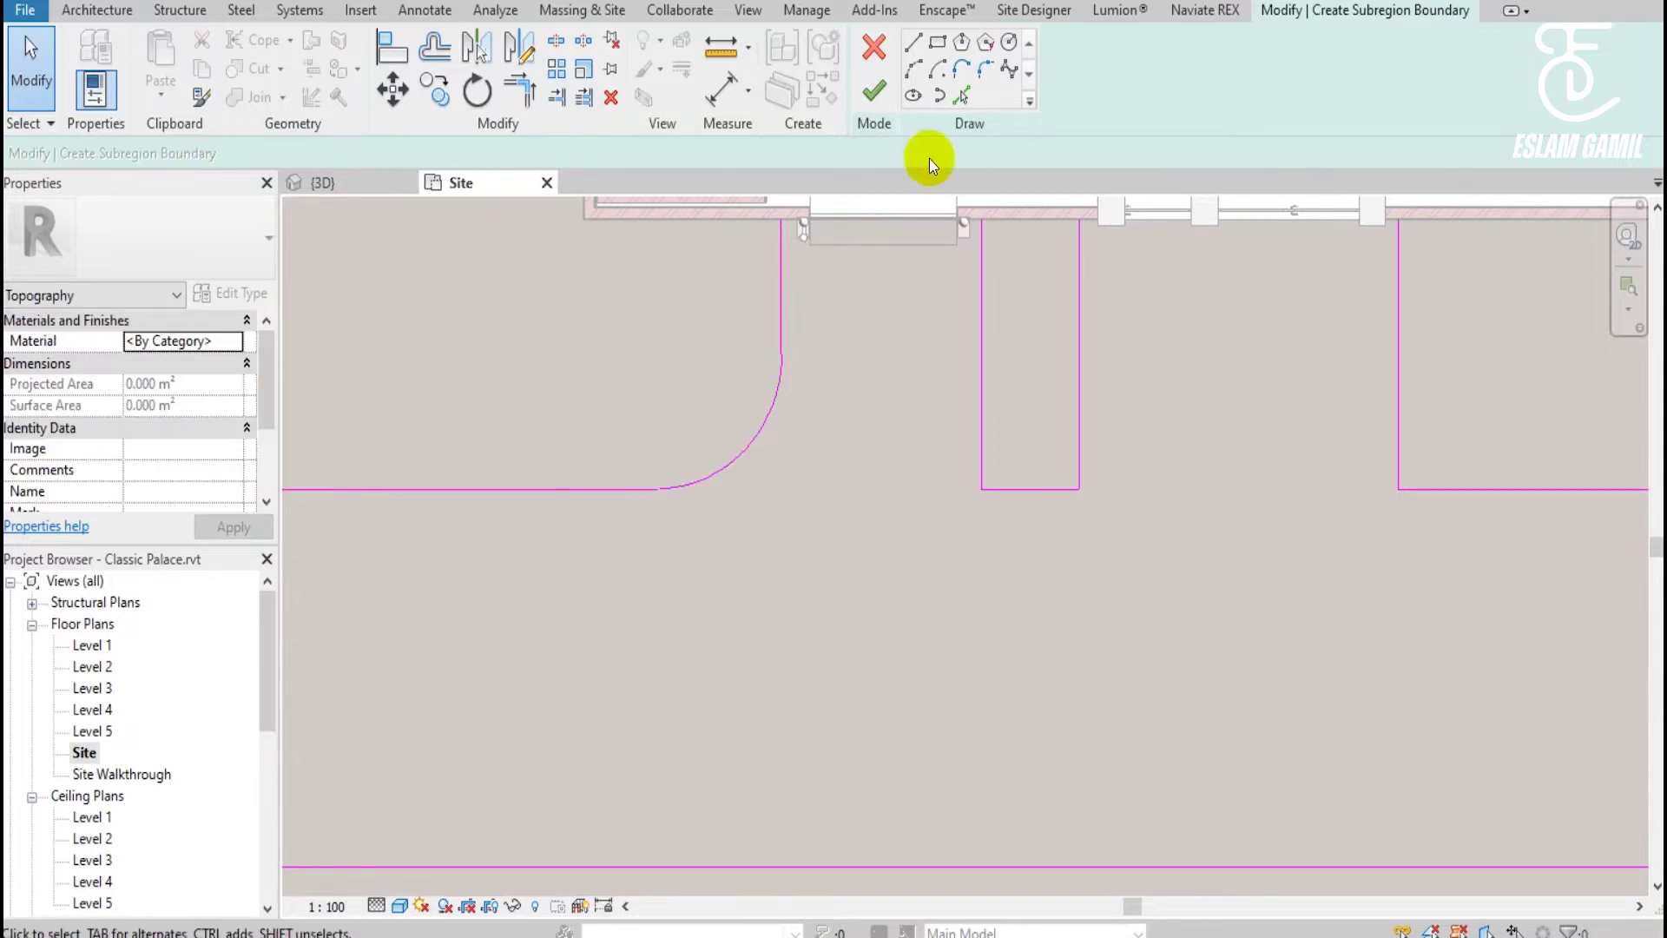
Switch the fillet arc to a fixed 2500 mm radius, undoing a misplaced corner.
left_click(988, 70)
left_click(81, 153)
left_click_drag(223, 153, 167, 153)
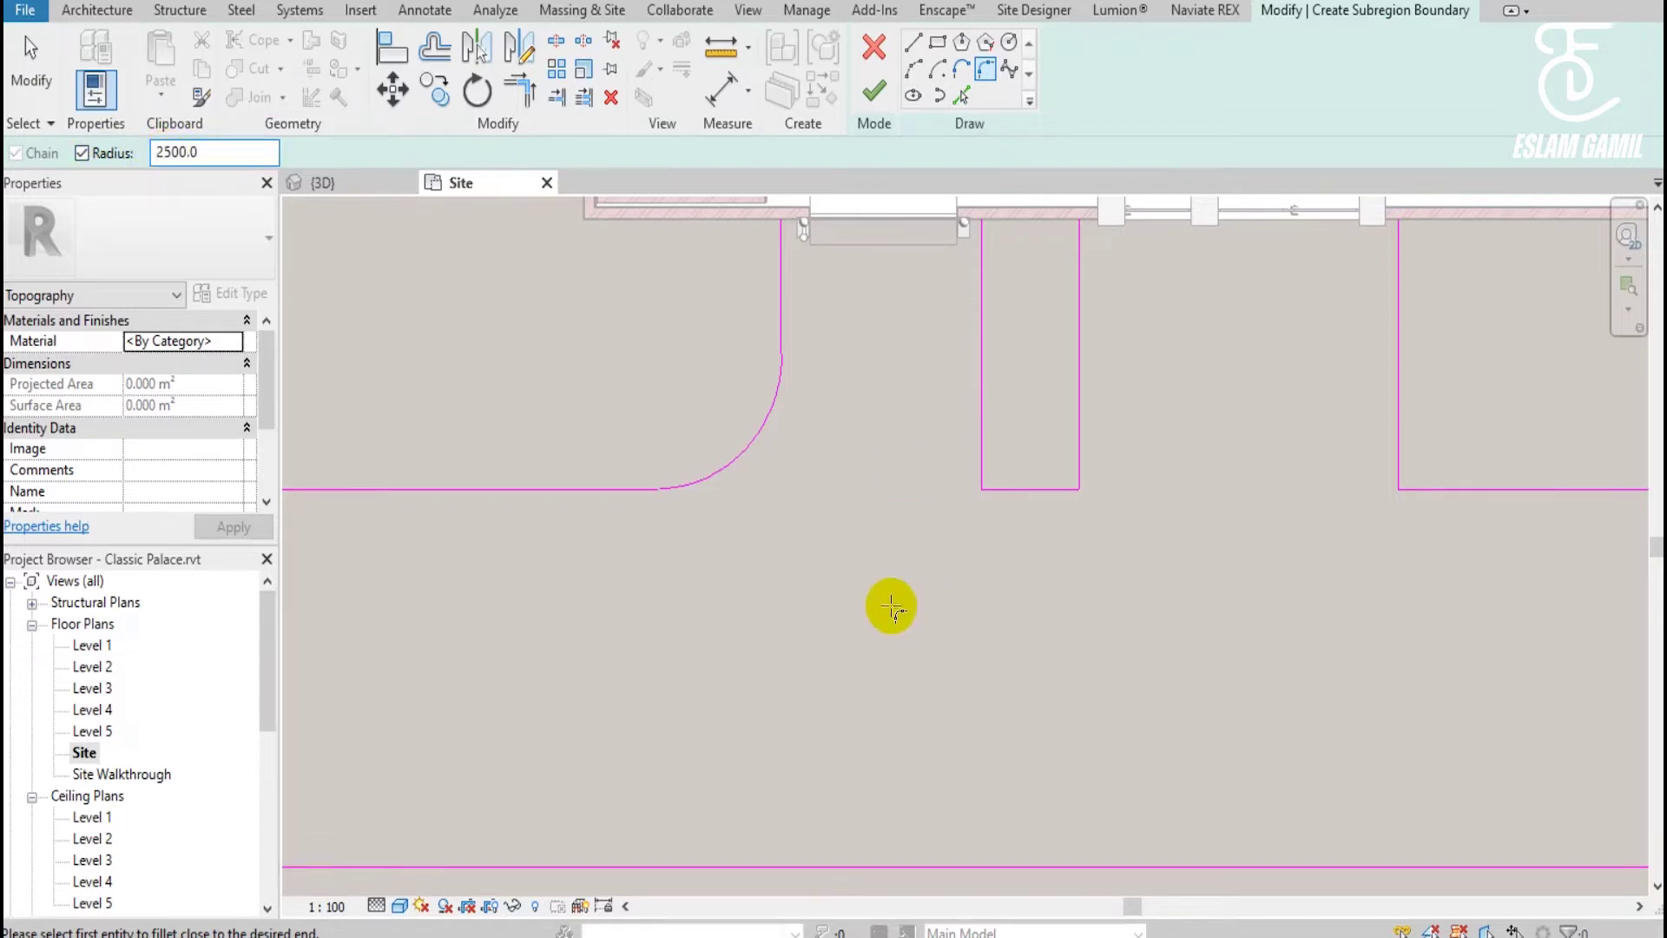
left_click(993, 489)
left_click(990, 461)
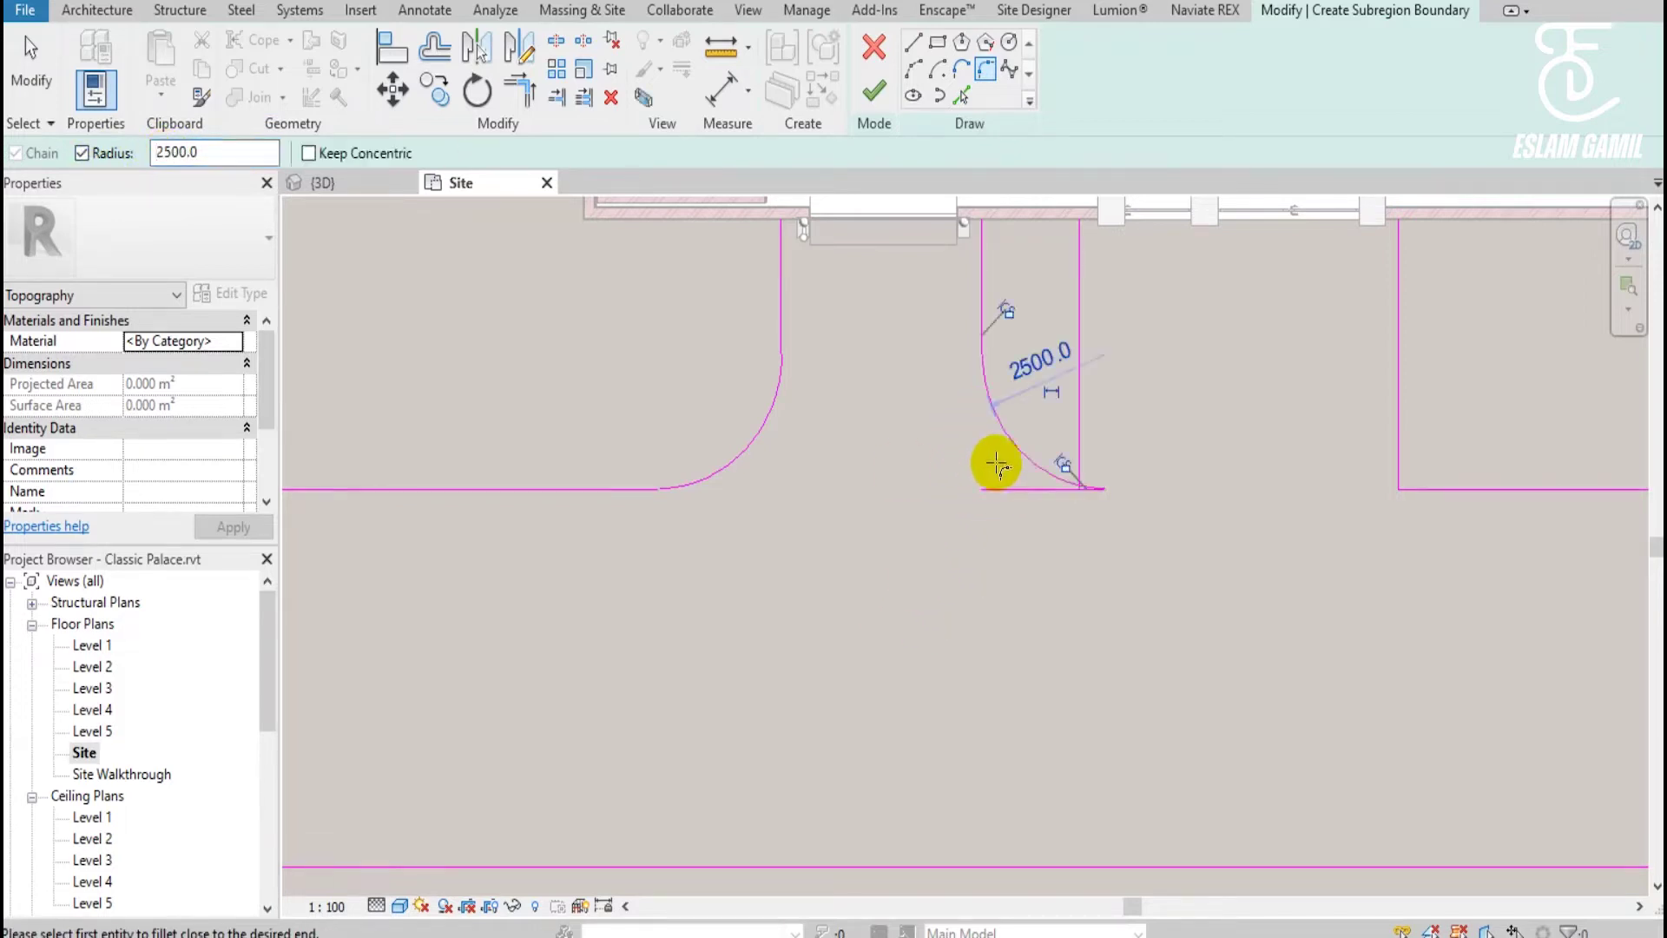
key("ctrl+z")
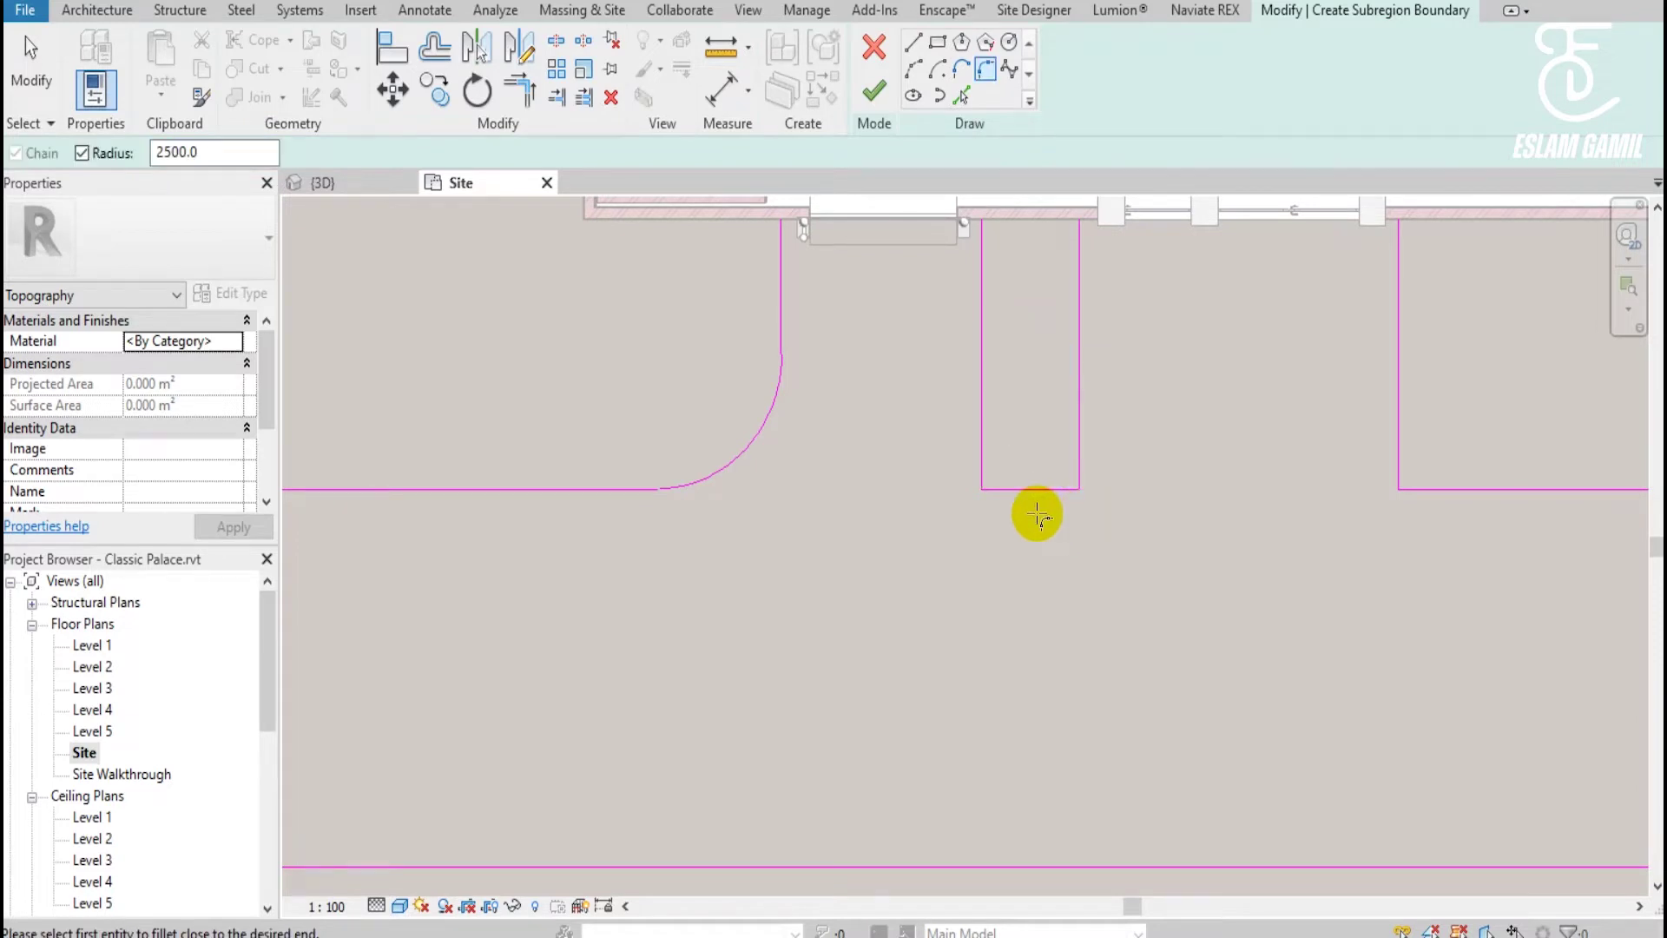
middle_click_drag(1331, 446, 909, 329)
Round the rectangle's bottom-left and bottom-right corners into 2500 mm arcs.
left_click(909, 326)
left_click(951, 394)
scroll(996, 420, "down", 1)
left_click(1302, 336)
left_click(1258, 387)
middle_click_drag(1105, 483, 793, 521)
scroll(793, 521, "down", 1)
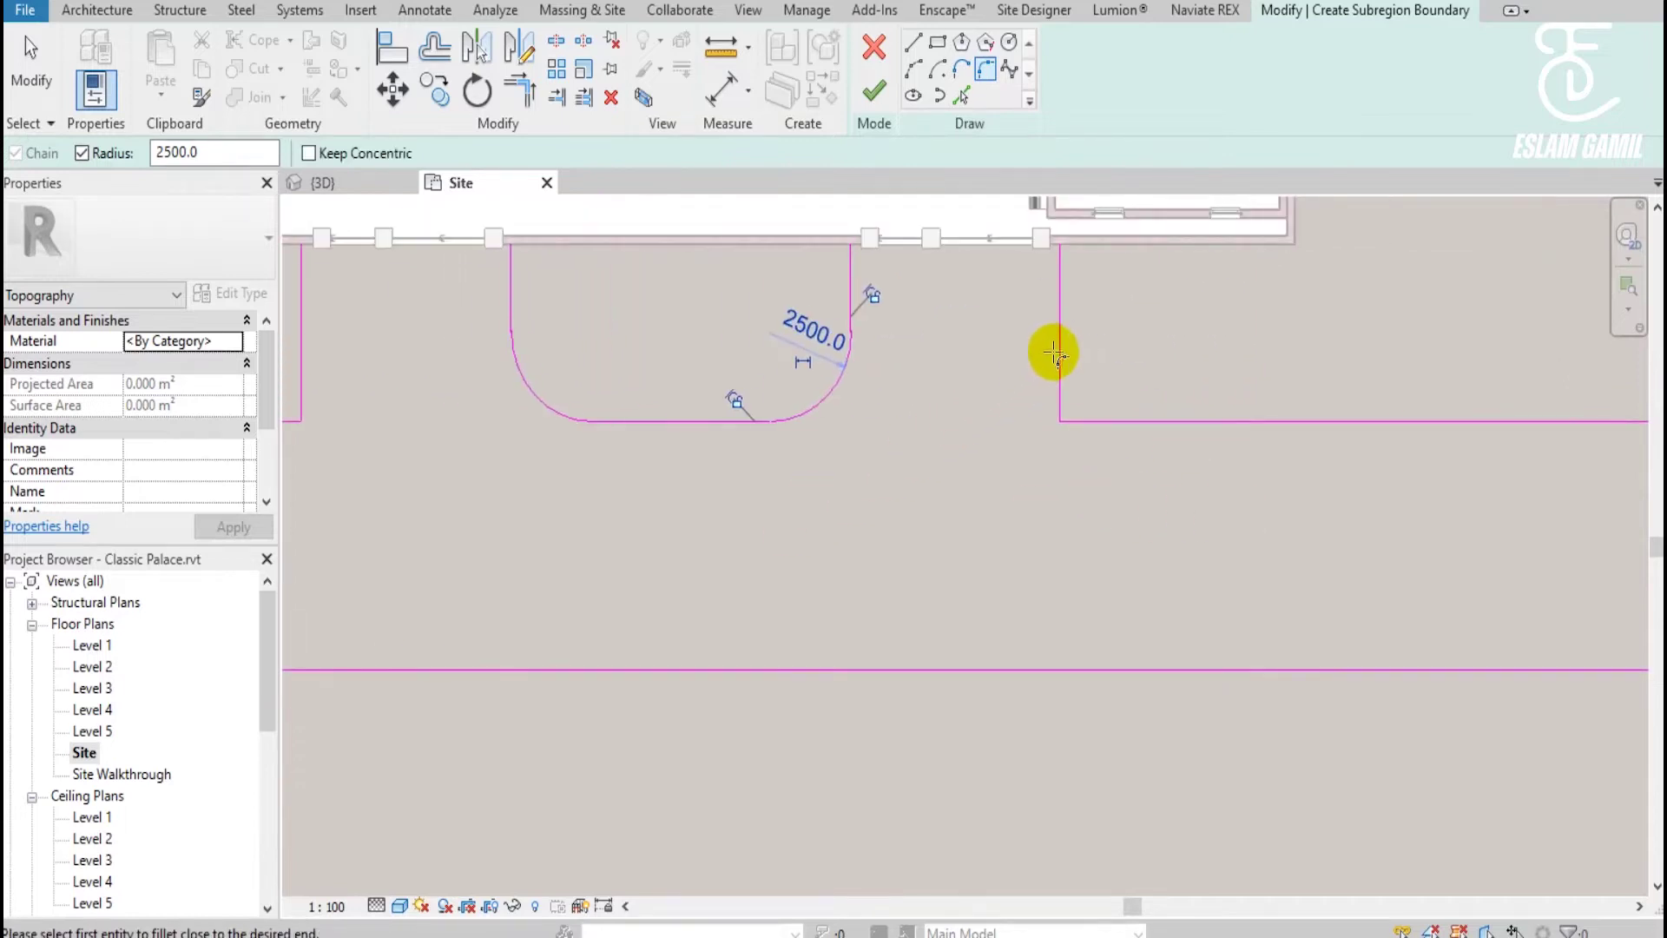
Round the last three junction corners into 2500 mm arcs and review the sketch.
left_click(1060, 399)
left_click(1096, 422)
middle_click_drag(1398, 509, 968, 438)
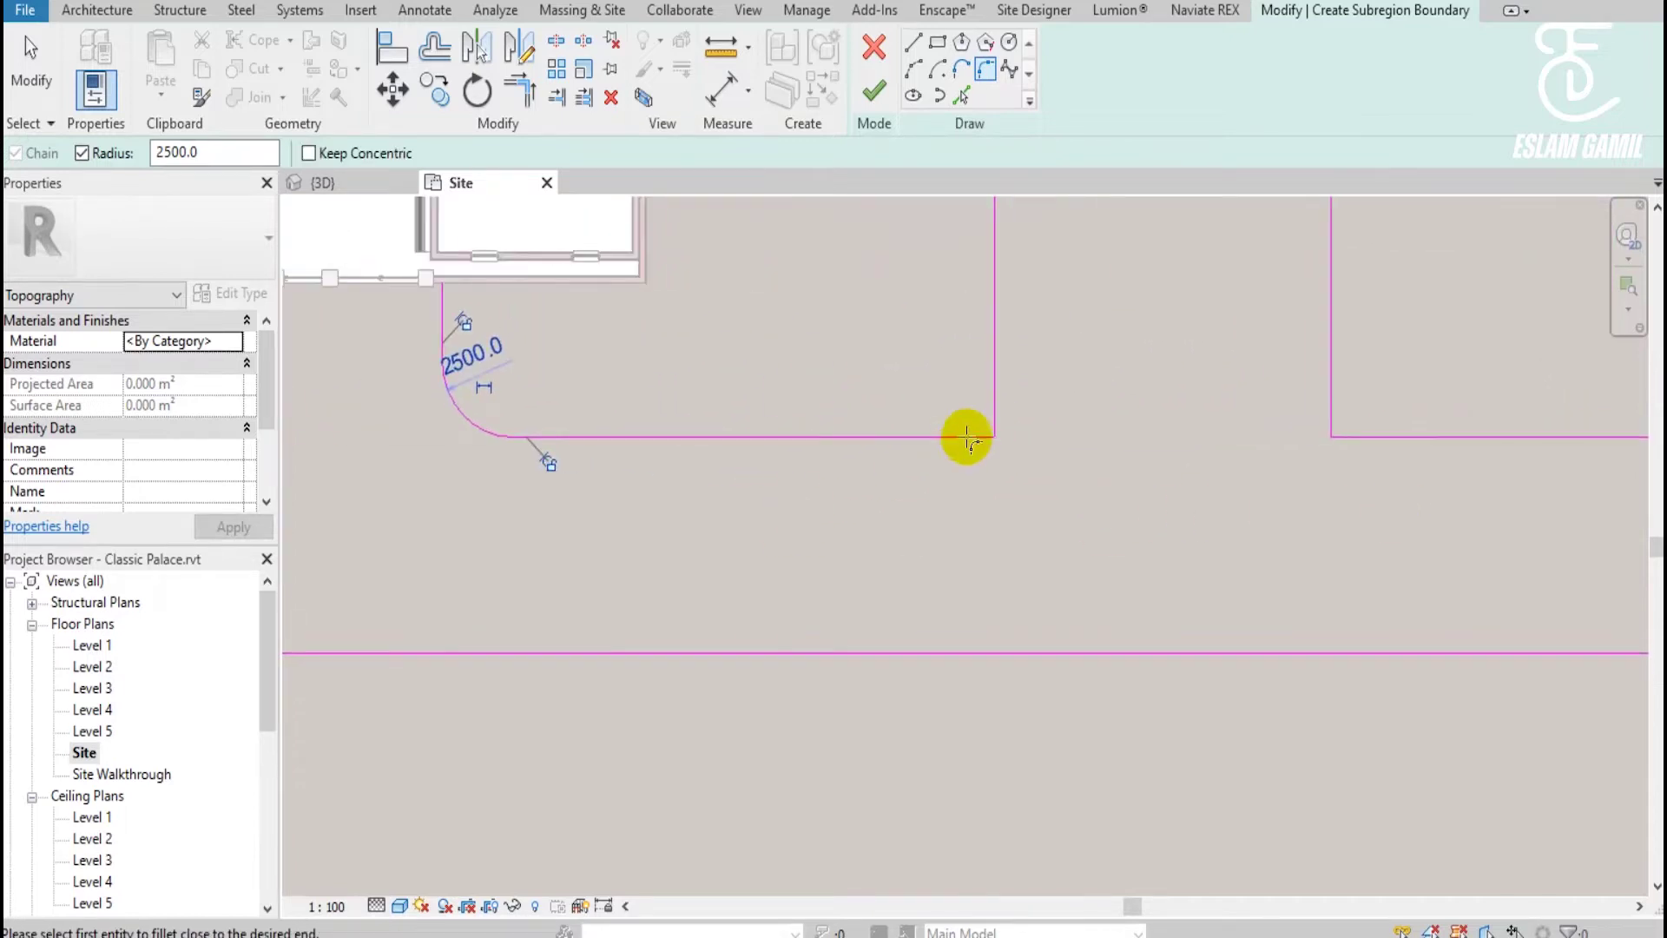
left_click(995, 400)
left_click(948, 437)
scroll(946, 454, "down", 1)
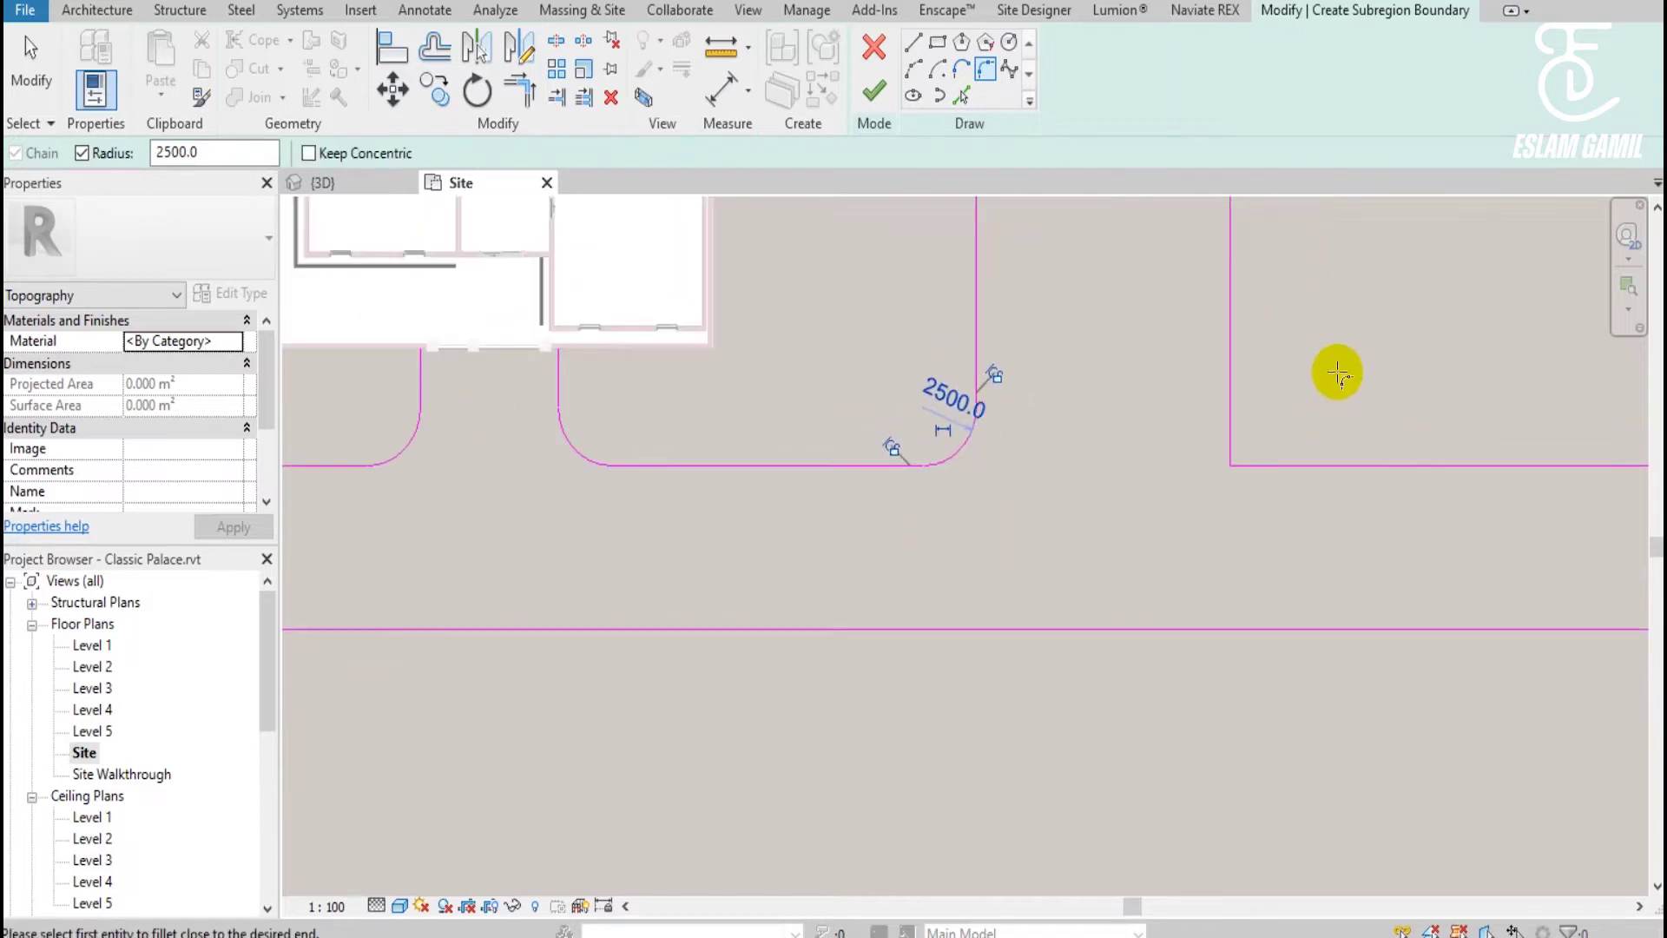
left_click(1231, 446)
left_click(1263, 467)
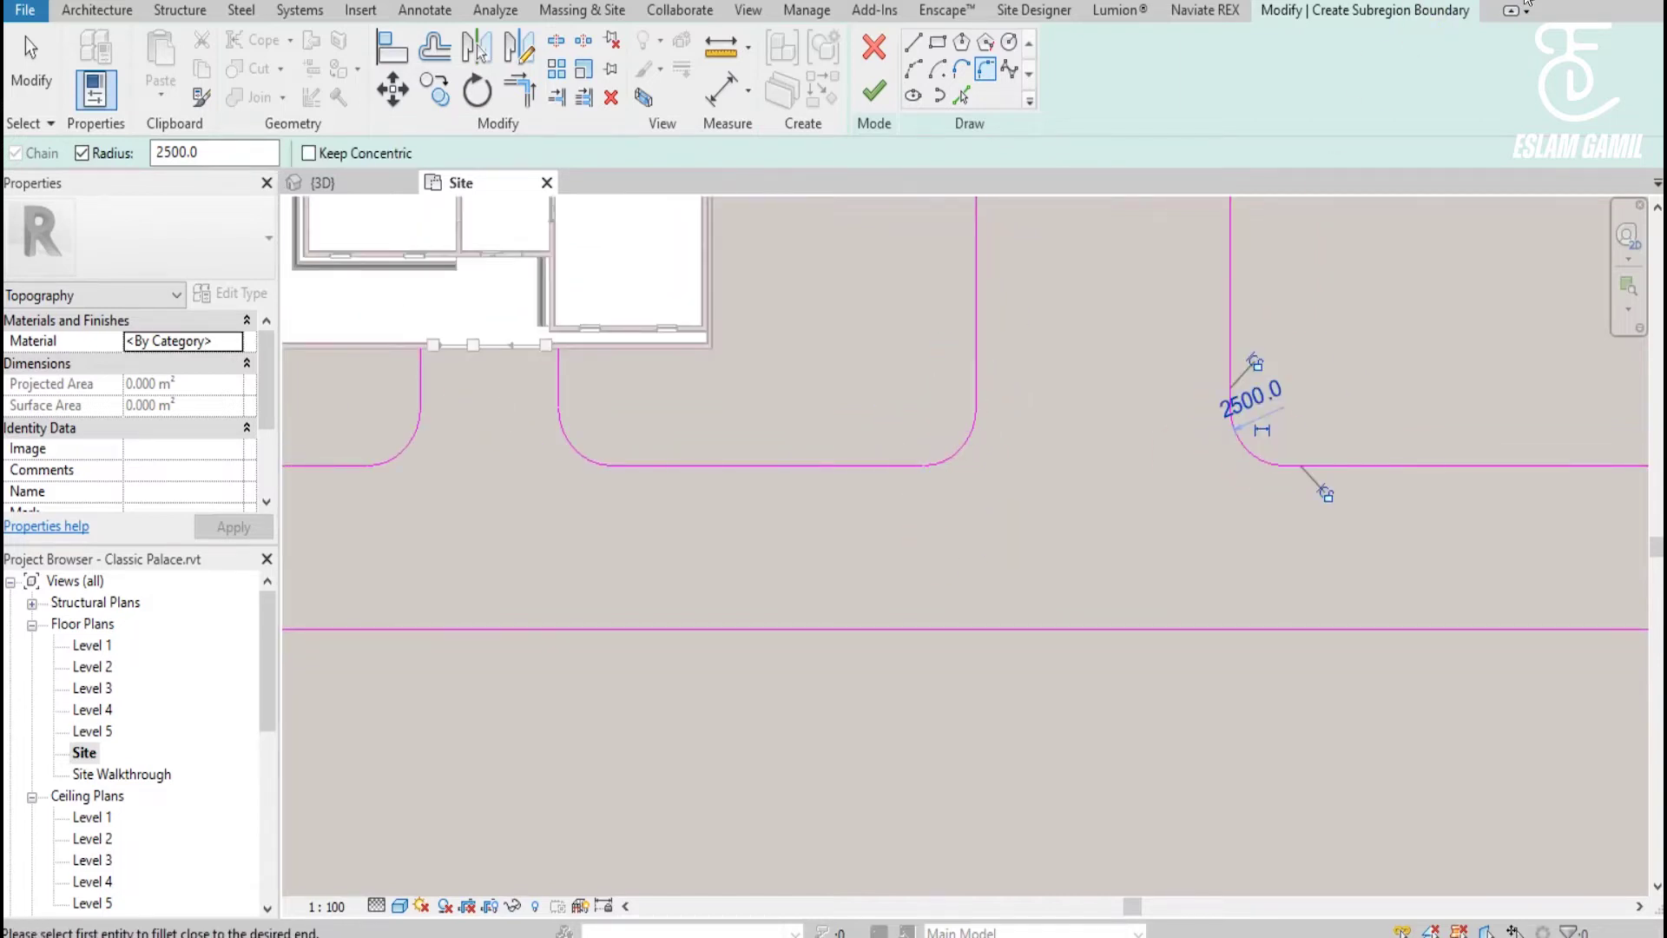
key("Escape")
key("Escape")
scroll(857, 670, "down", 5)
scroll(795, 686, "up", 3)
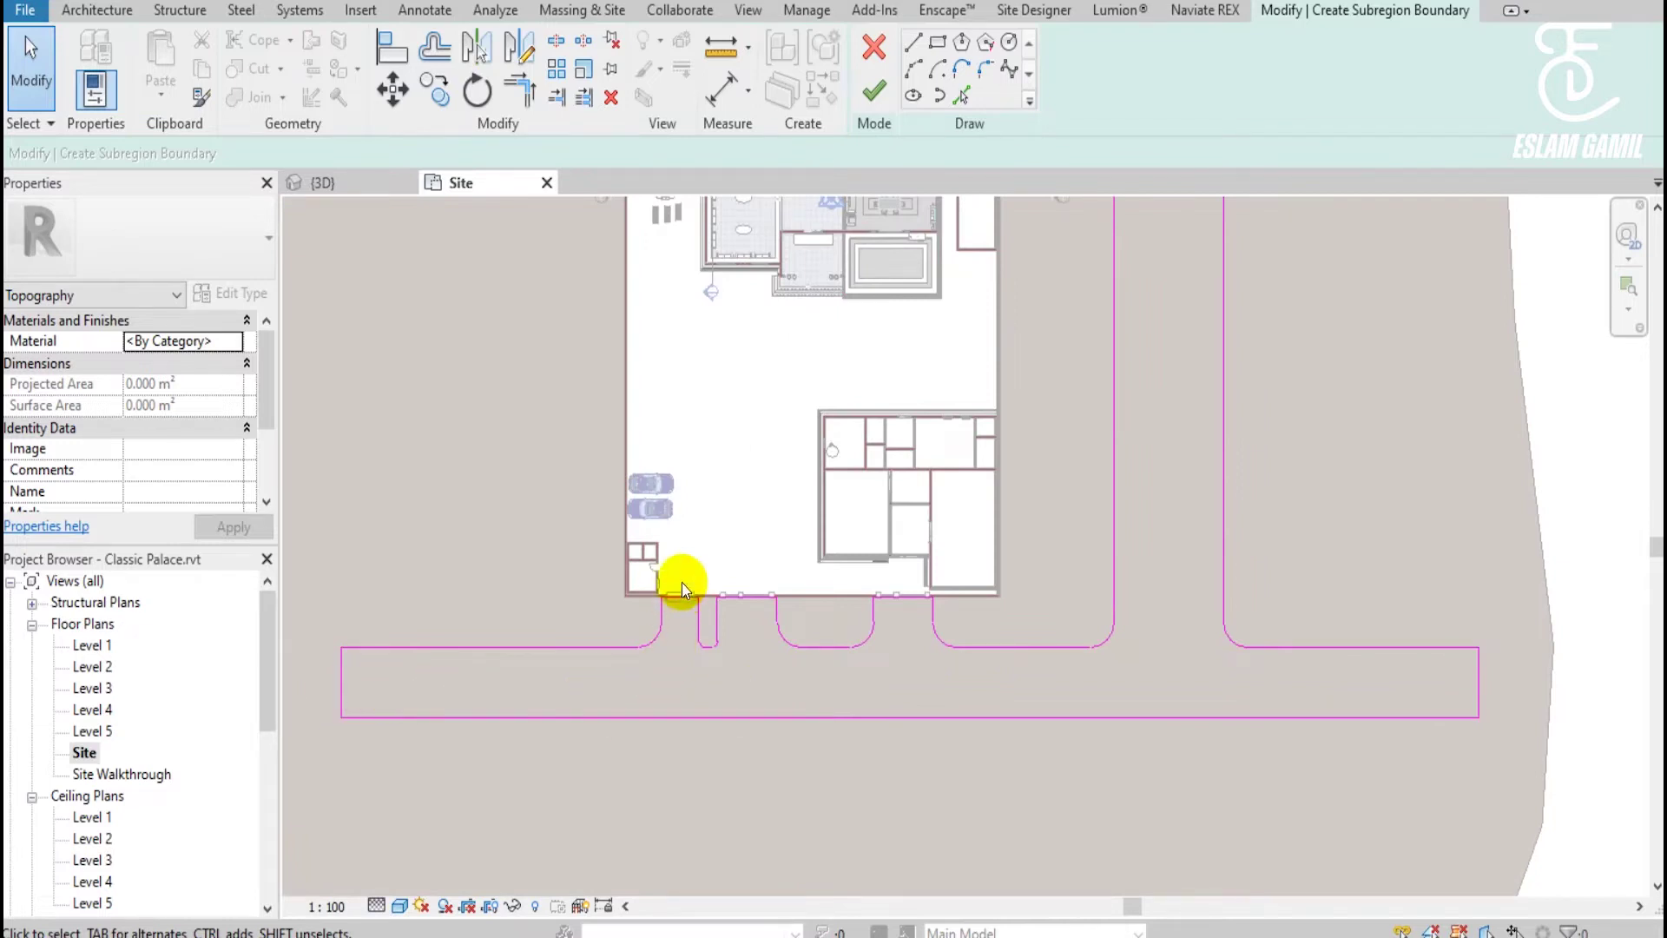
scroll(731, 665, "up", 2)
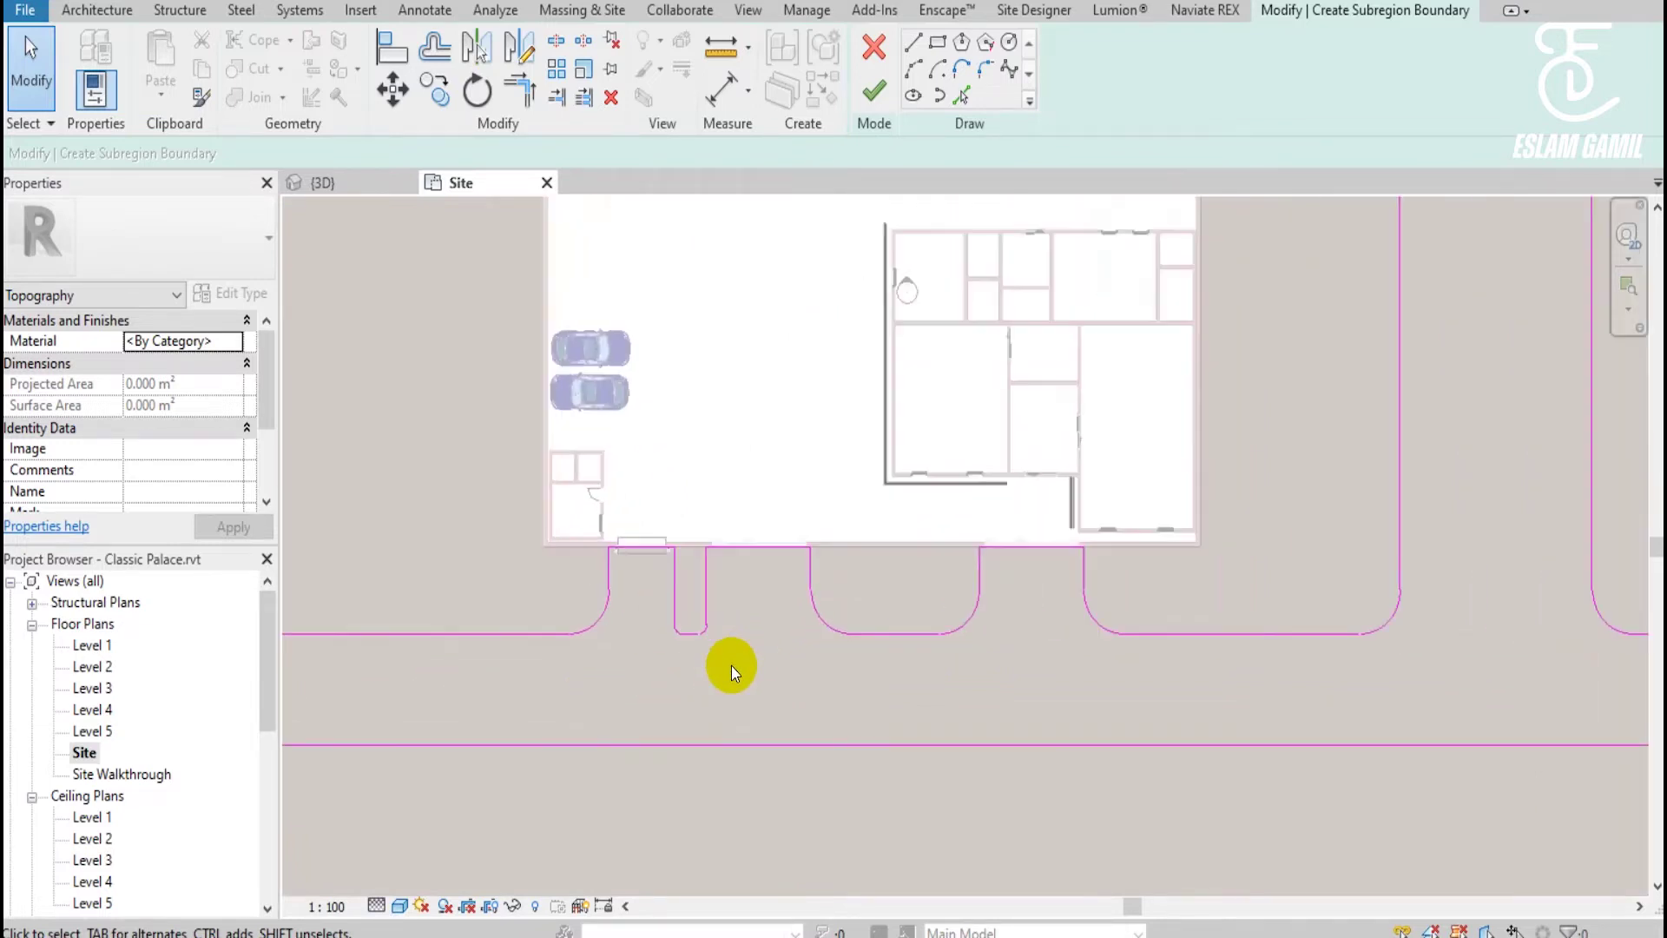
scroll(731, 665, "up", 2)
scroll(691, 611, "up", 3)
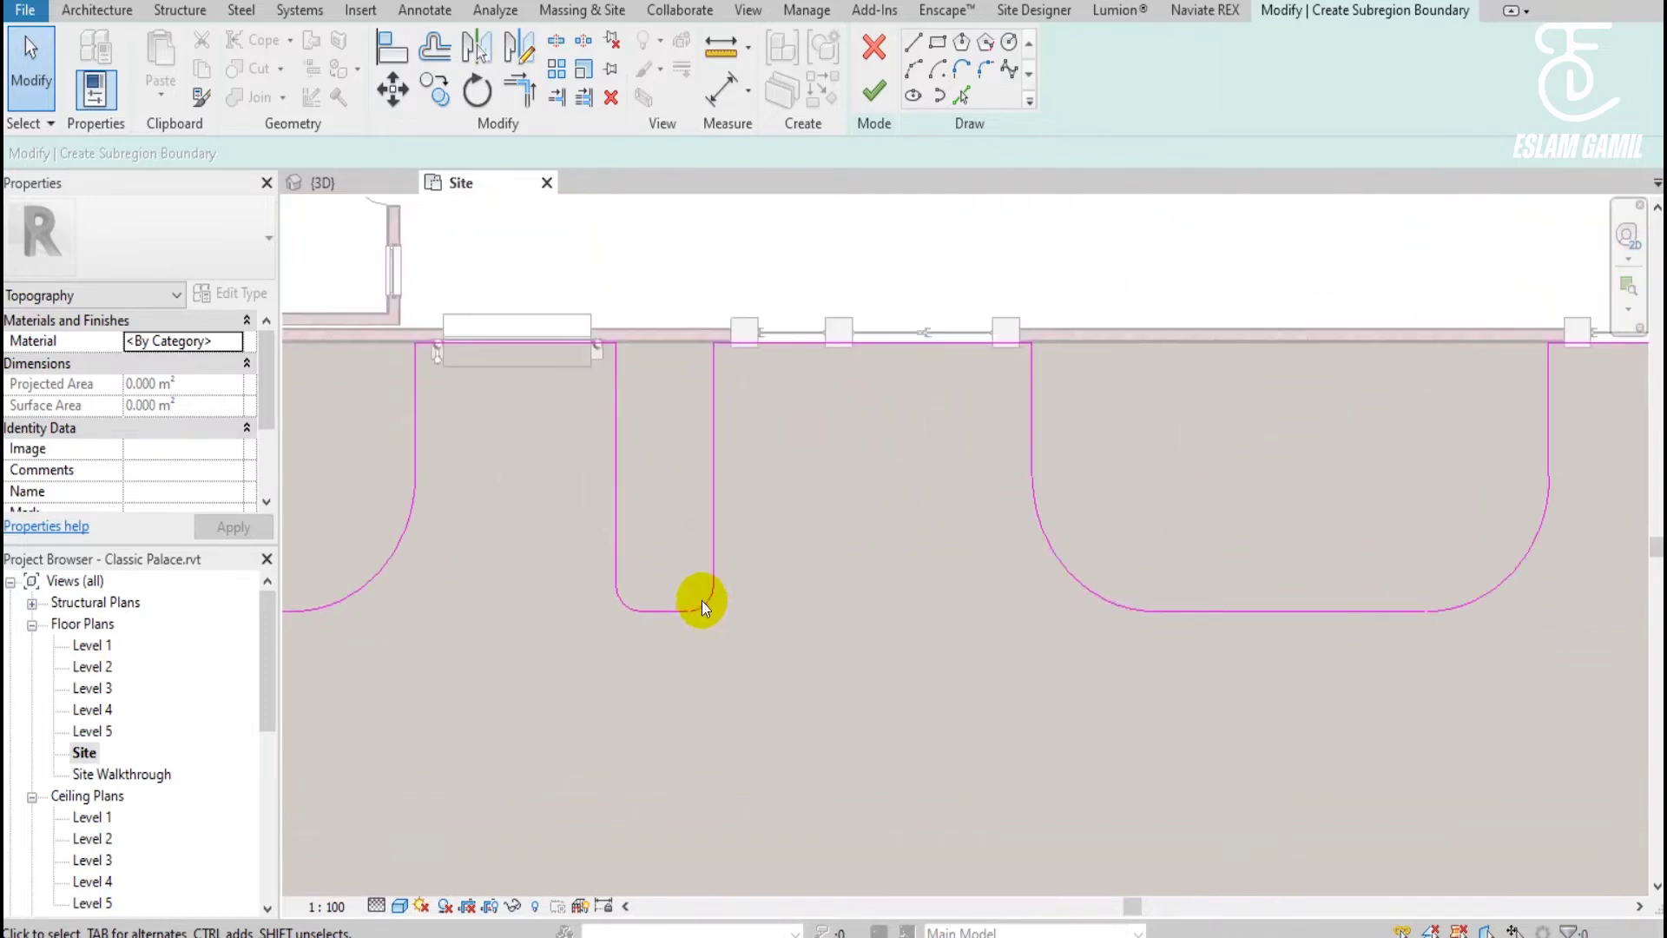
scroll(627, 452, "down", 2)
scroll(736, 540, "down", 2)
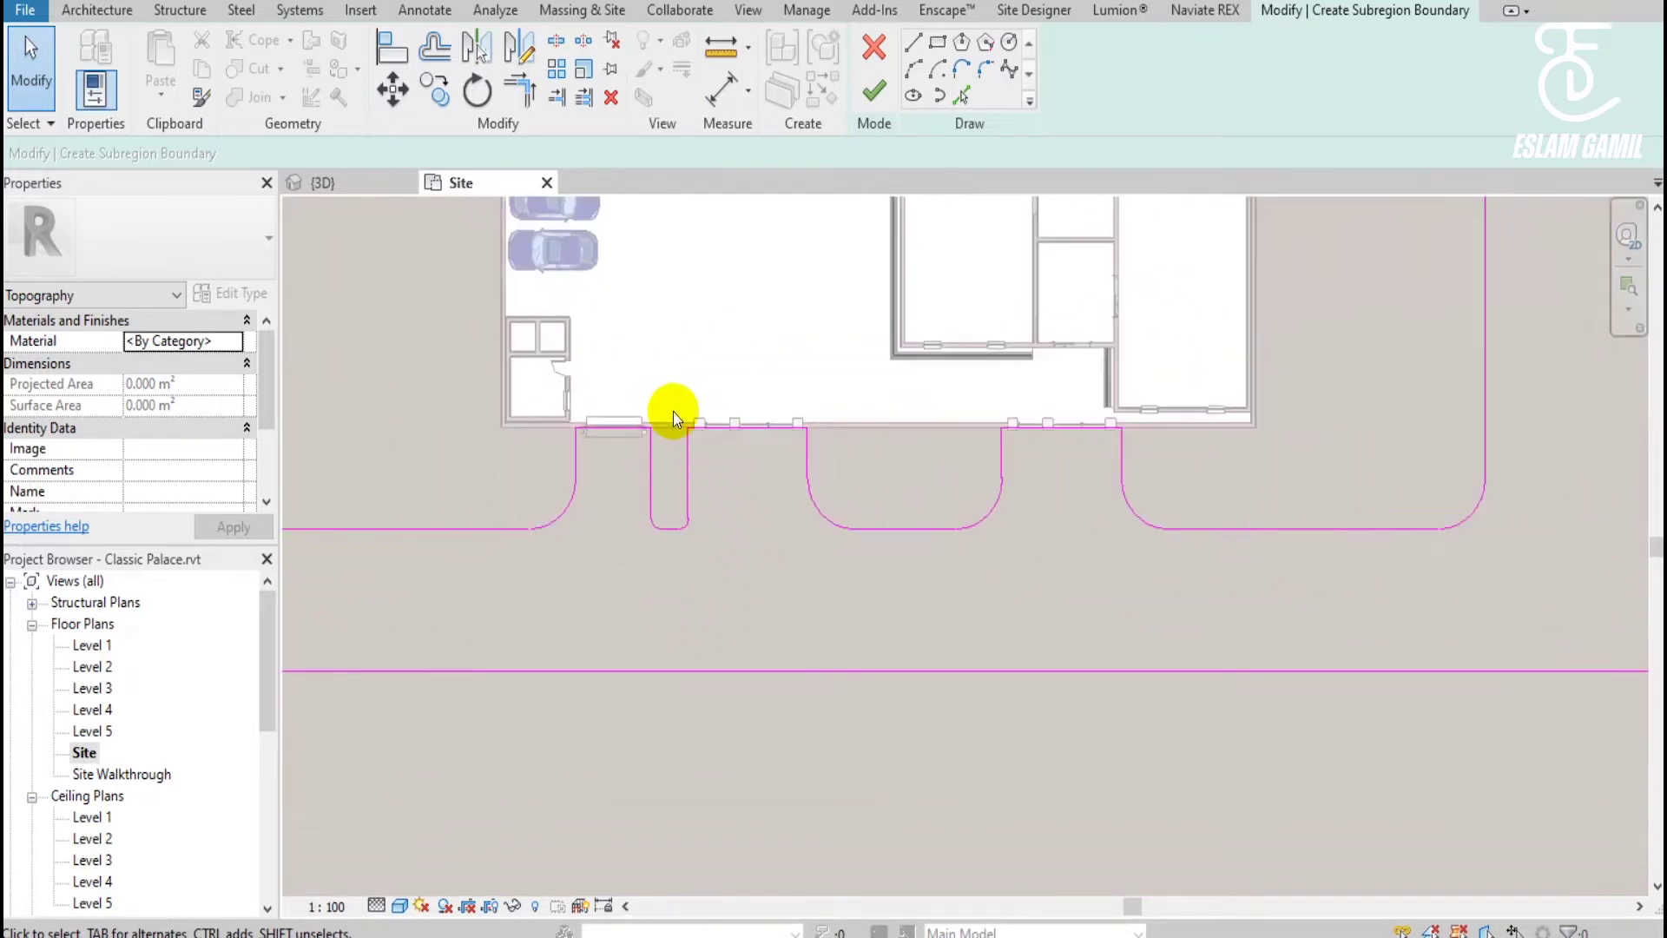
scroll(673, 411, "down", 2)
Finish the road subregion and view it in the {3D} view.
left_click(866, 113)
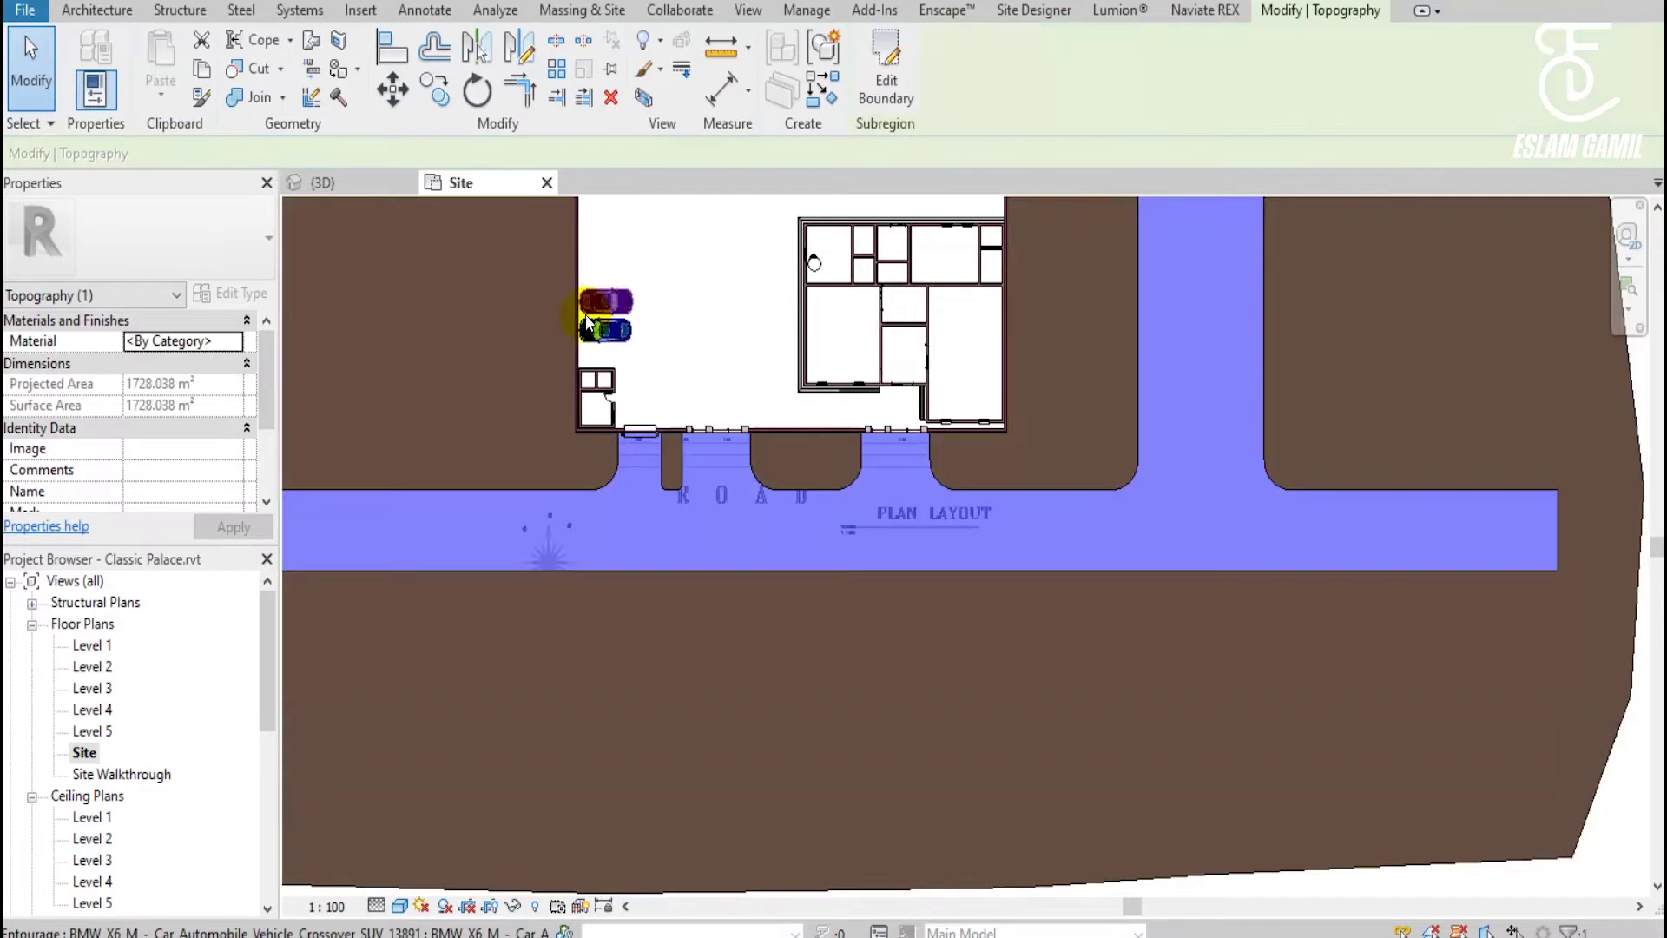
scroll(900, 495, "down", 2)
left_click(338, 186)
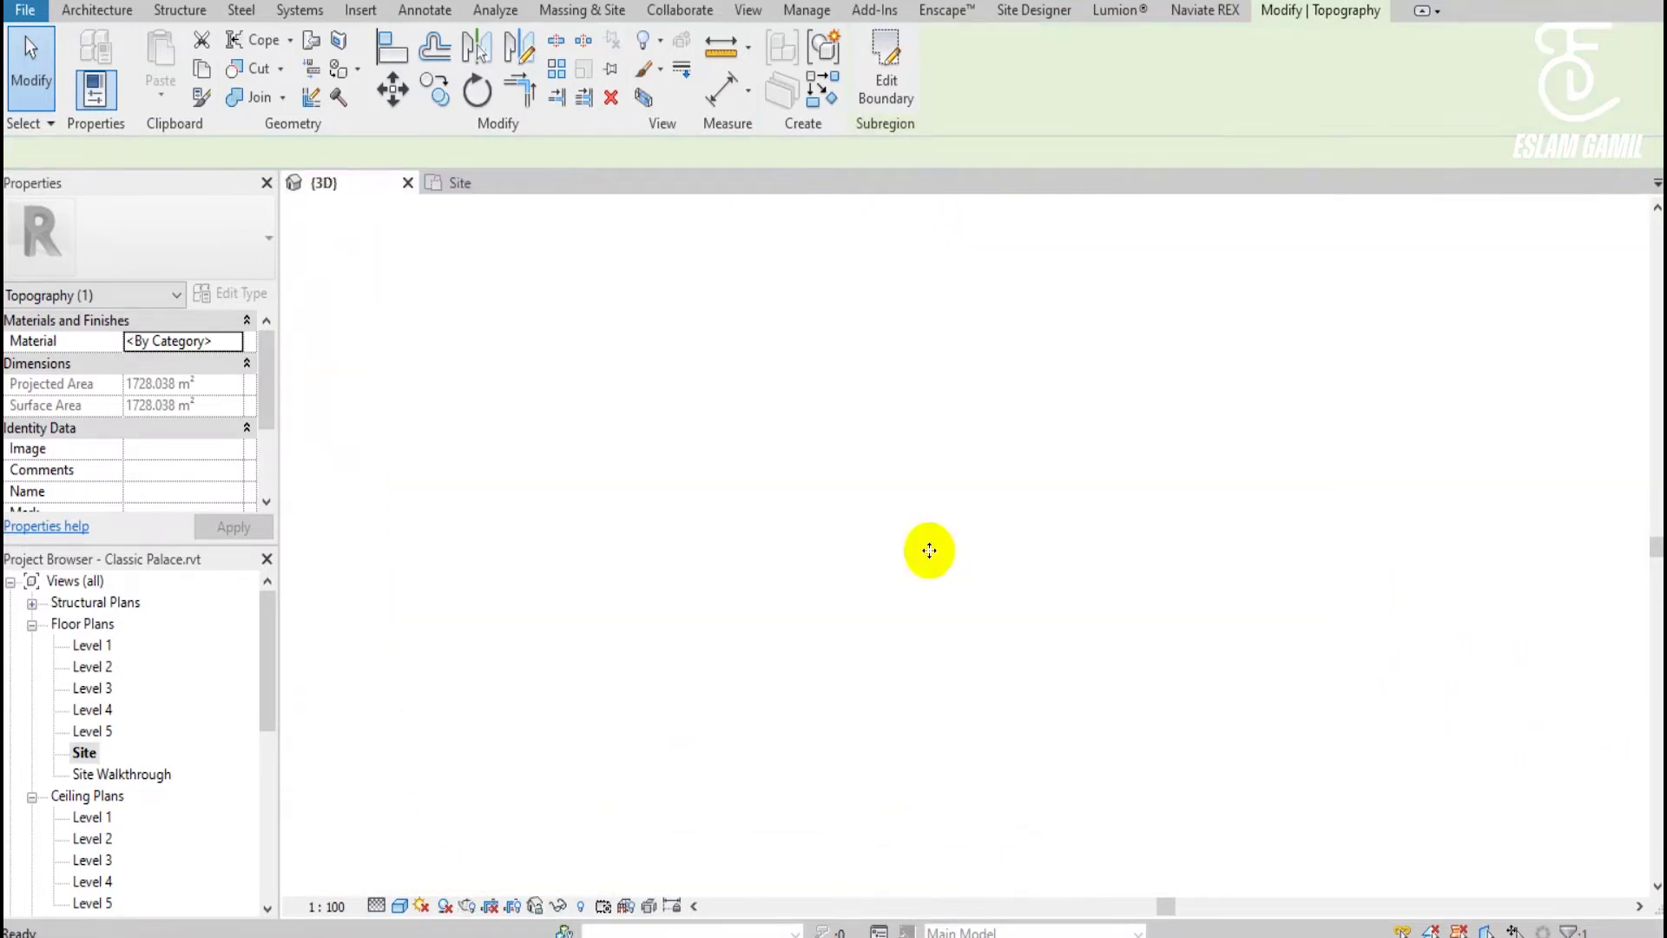
scroll(1042, 434, "up", 2)
Create a new material in the Material Browser and rename it M_Road.
left_click(236, 340)
left_click(236, 340)
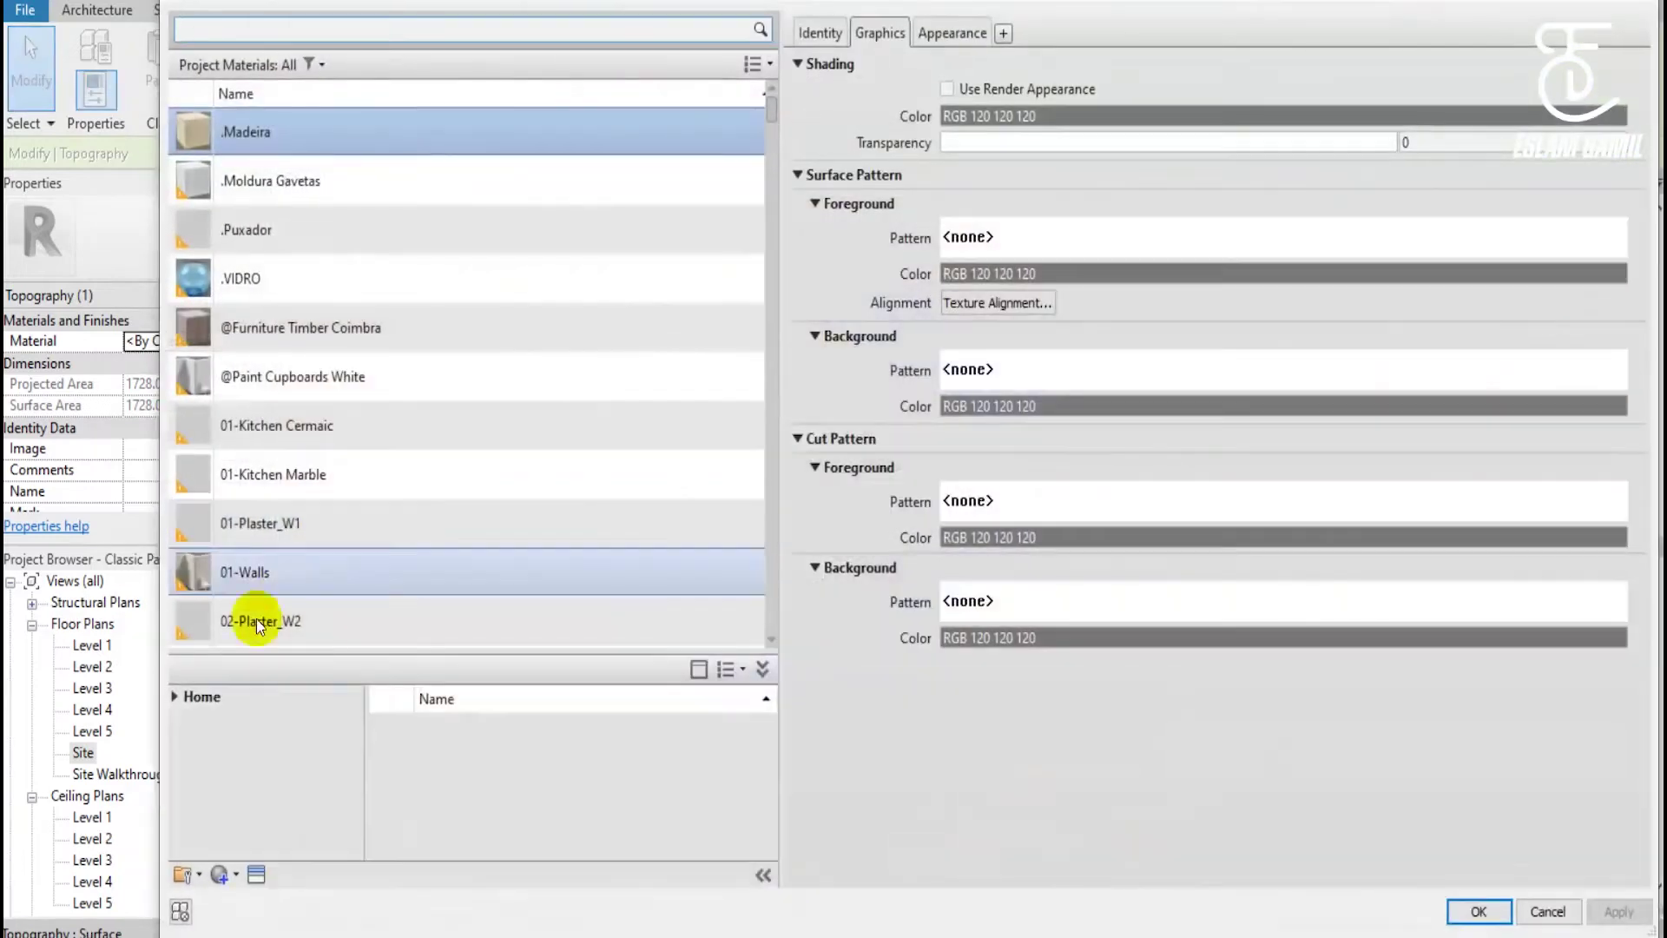
left_click(238, 864)
left_click(257, 892)
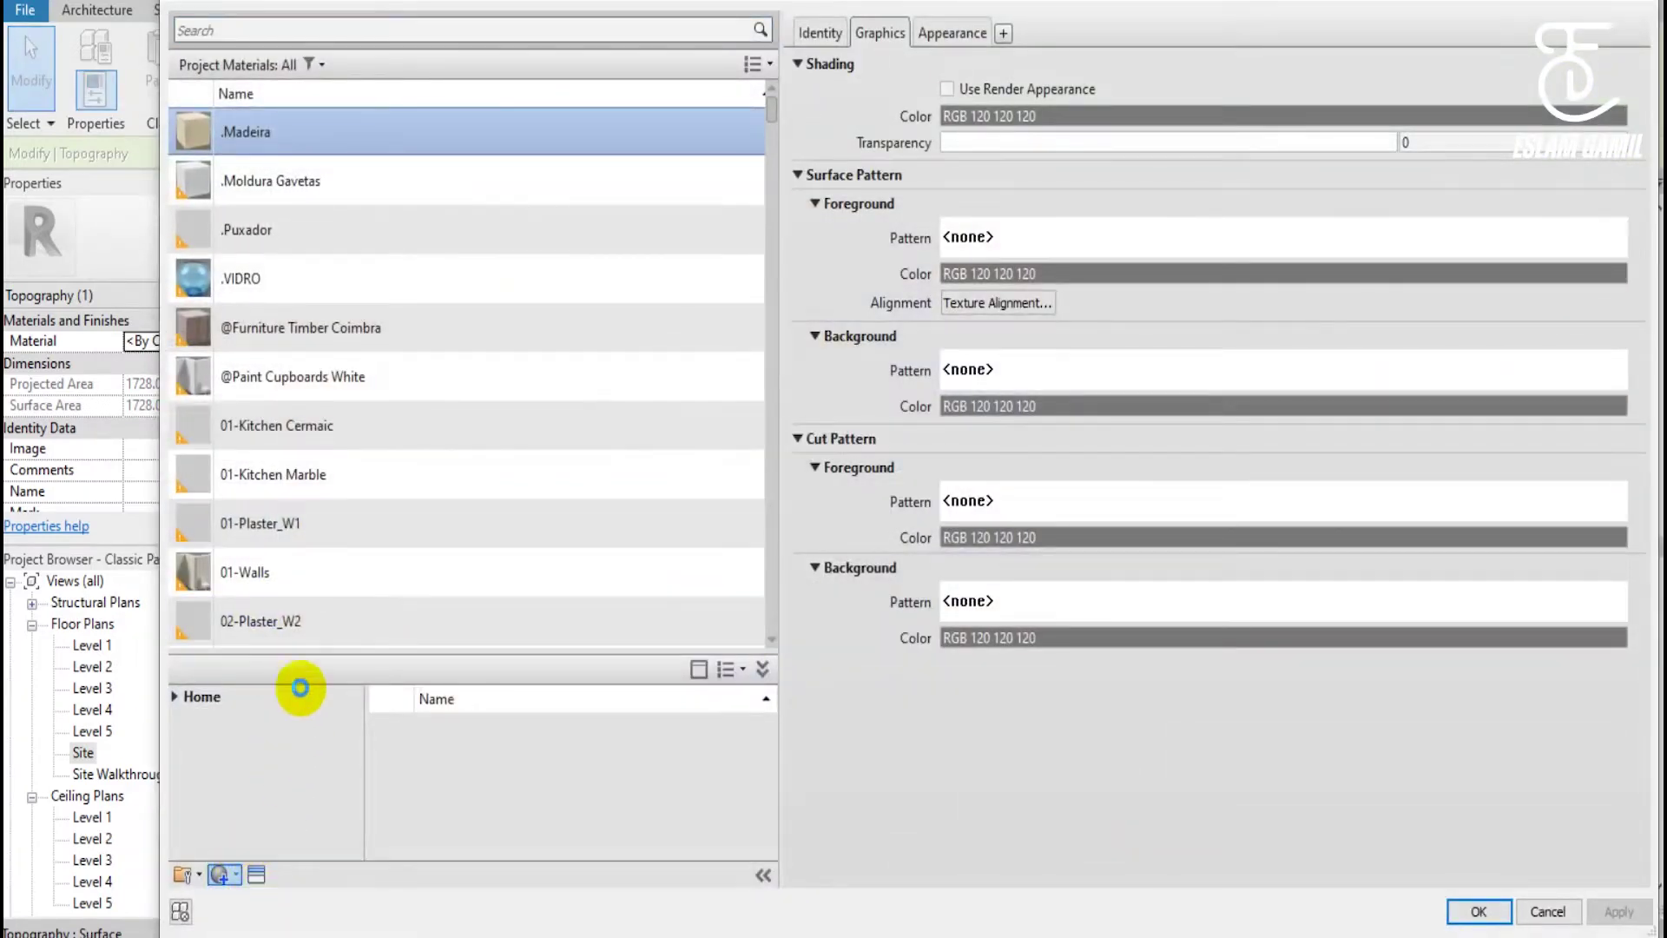
right_click(321, 361)
left_click(368, 423)
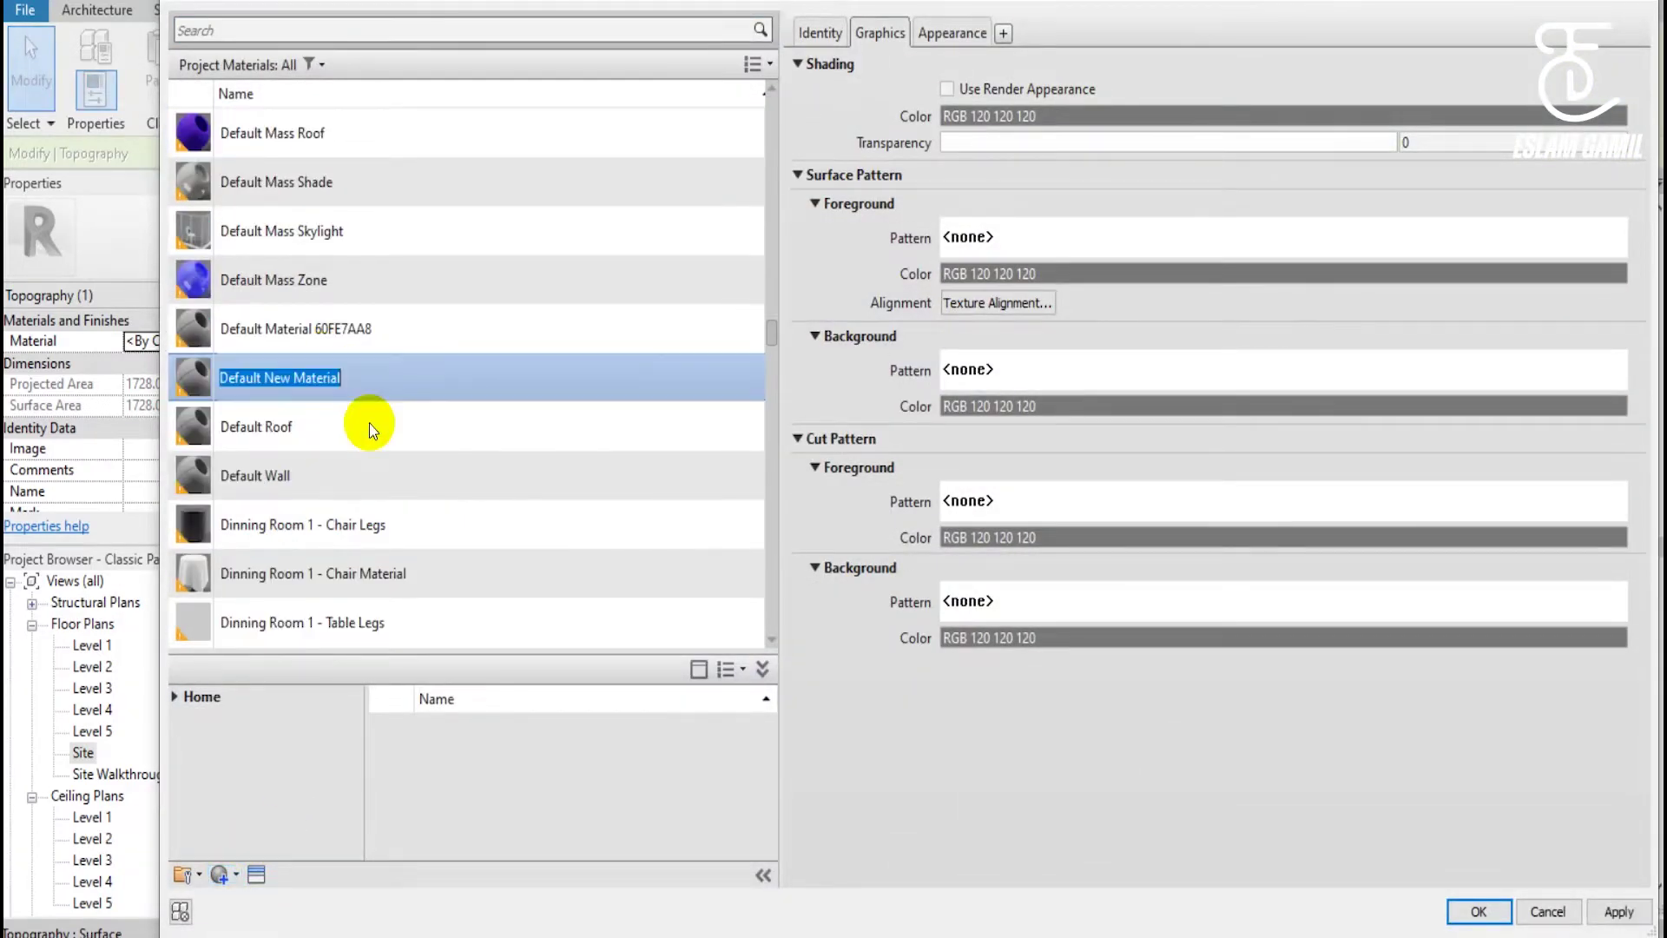
type("m")
key("BackSpace")
type("M")
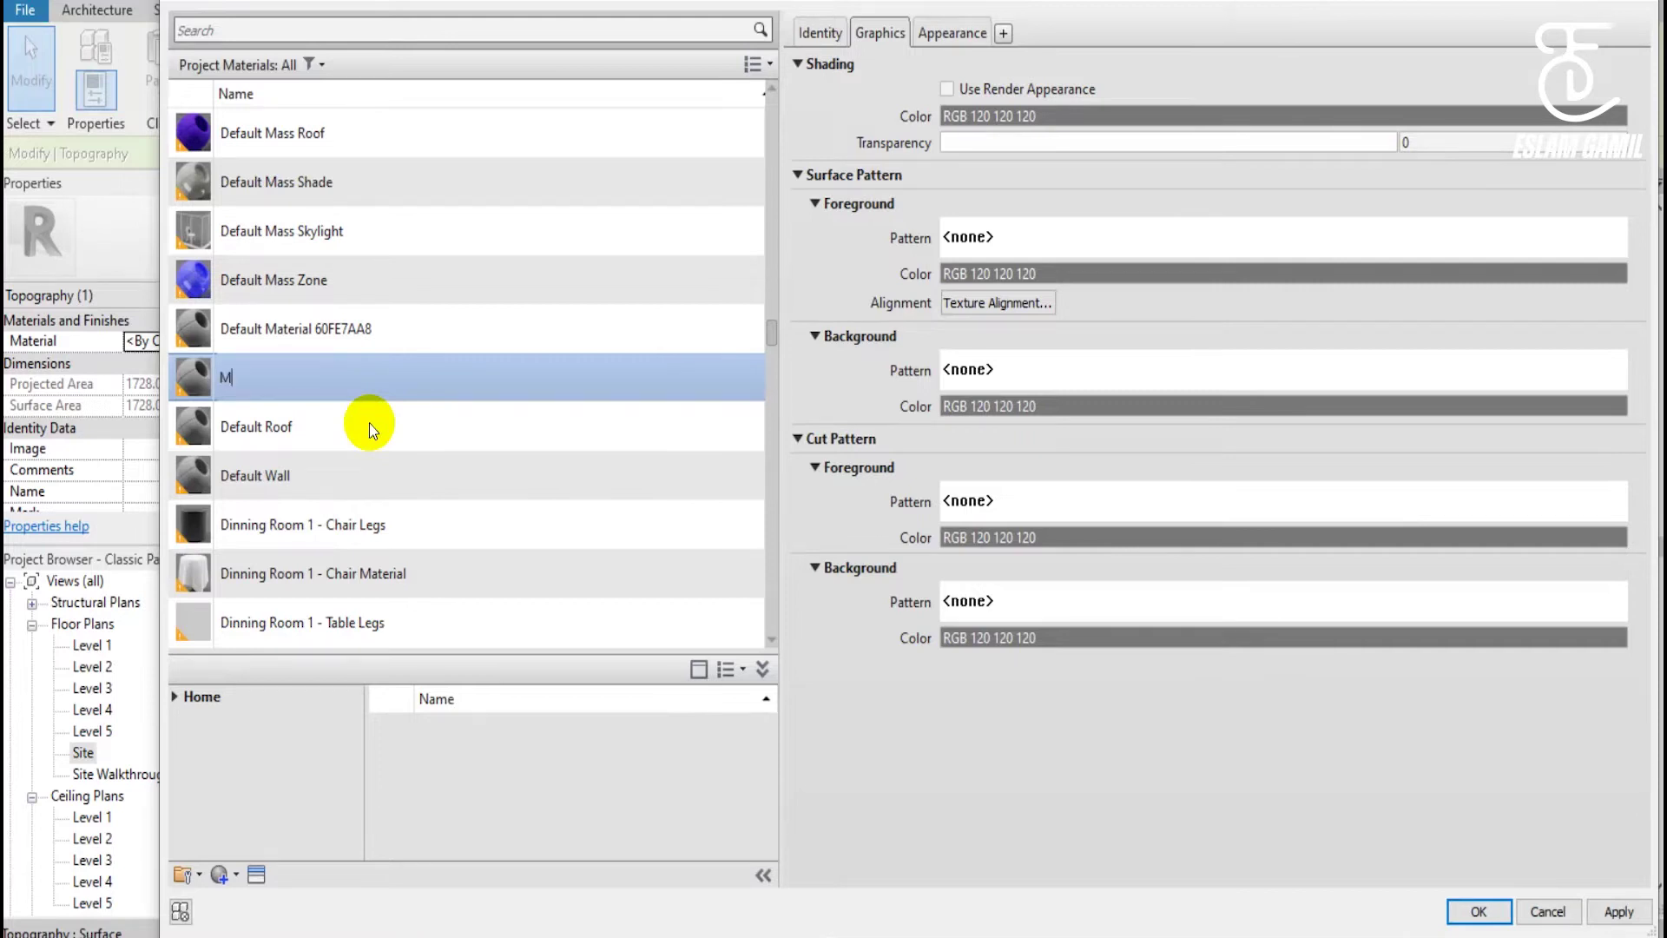
type("_")
type("Road")
key("Return")
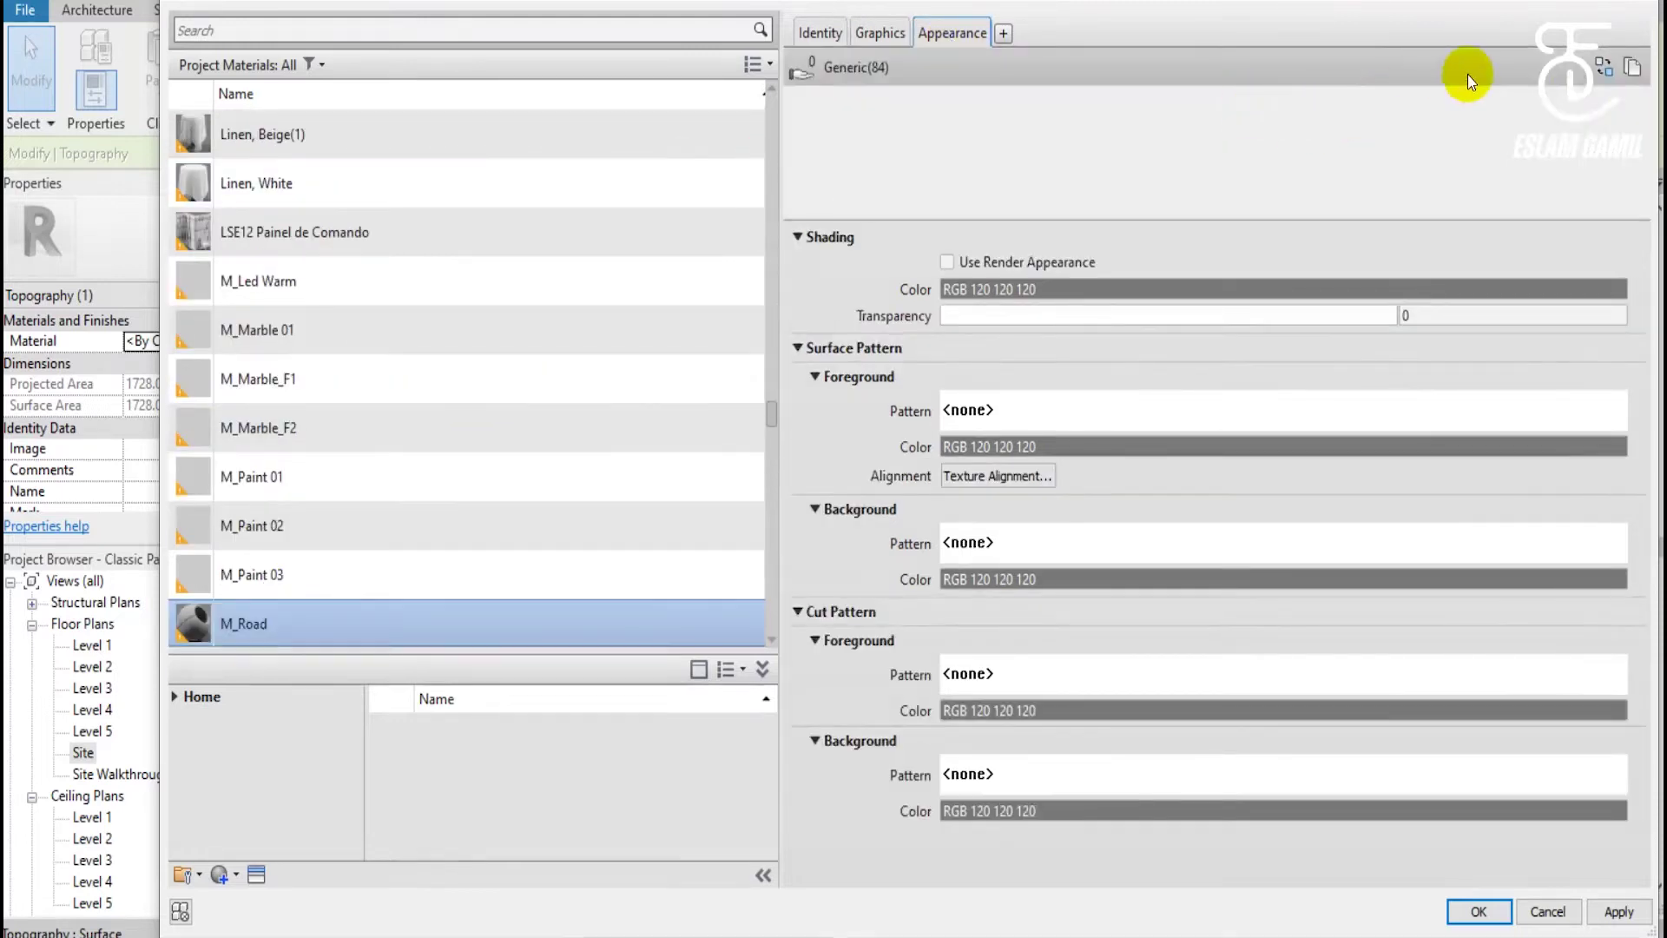
Replace M_Road's appearance asset with Sitework Asphalt 2 from the Appearance Library.
left_click(1604, 68)
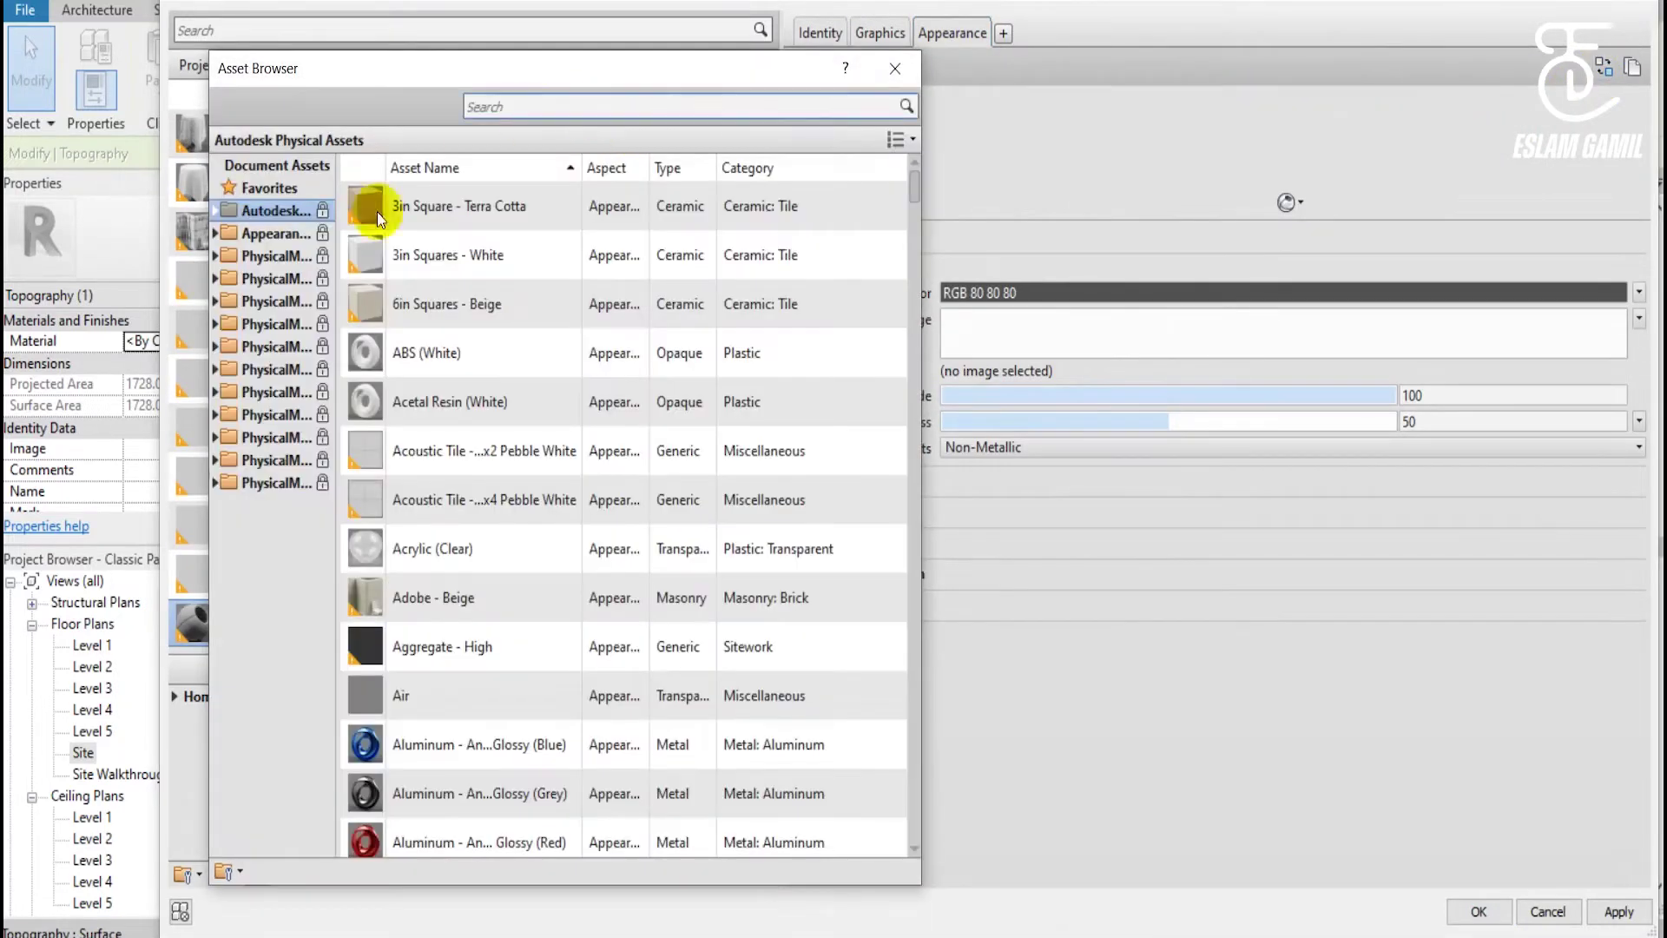
left_click(235, 236)
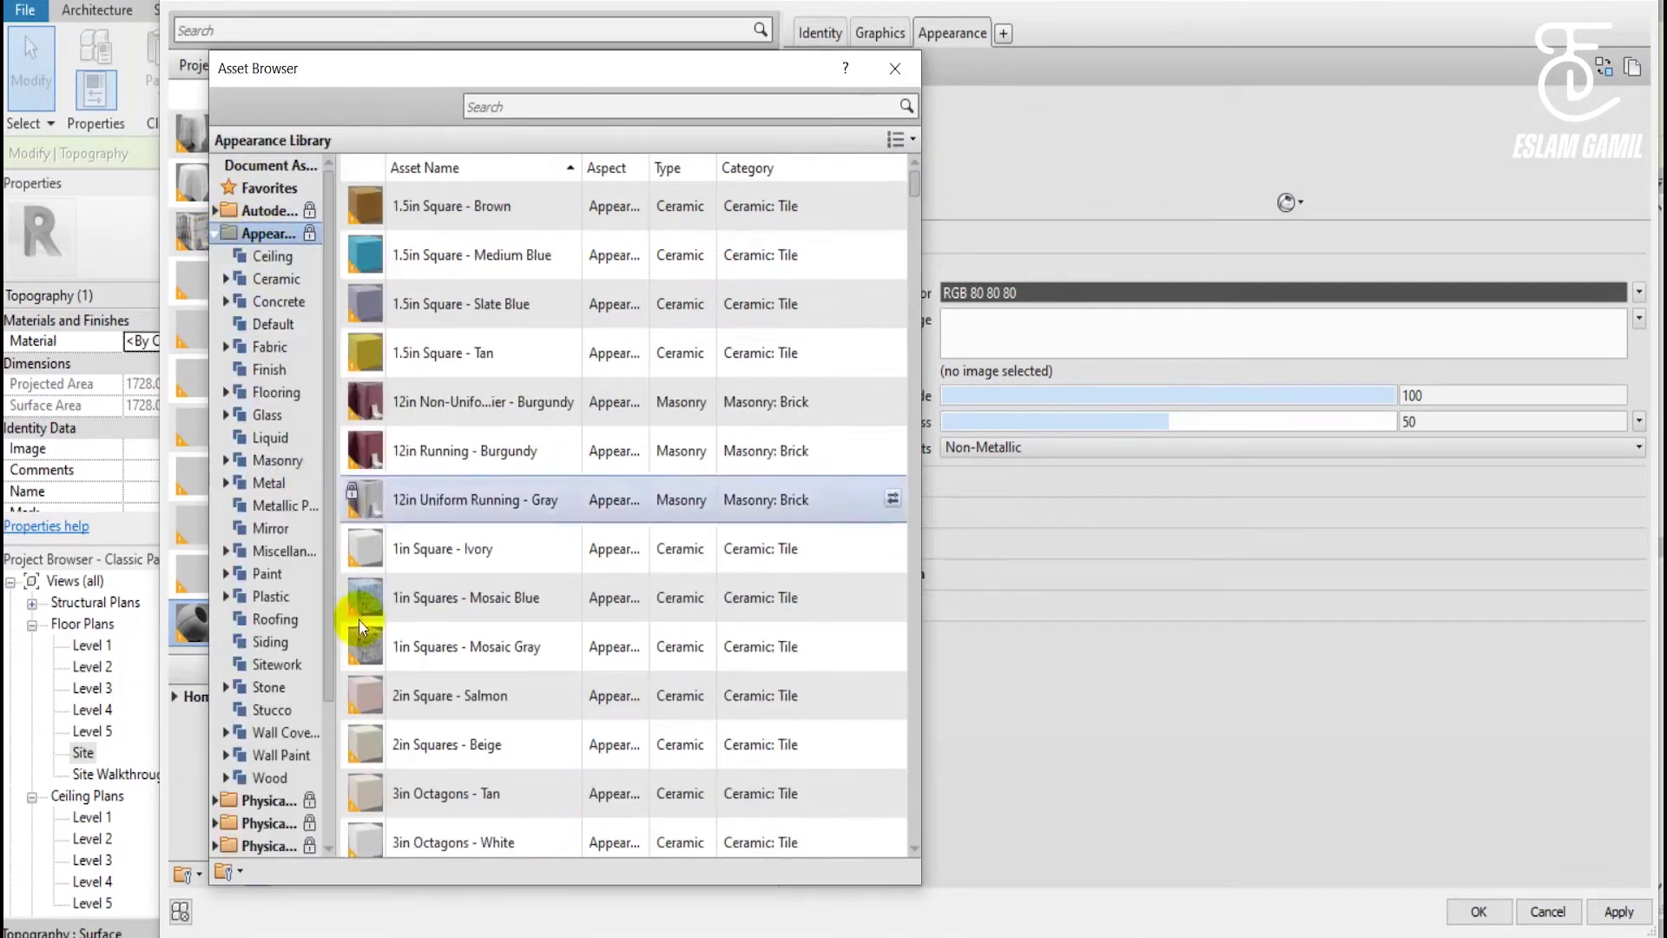
left_click(282, 665)
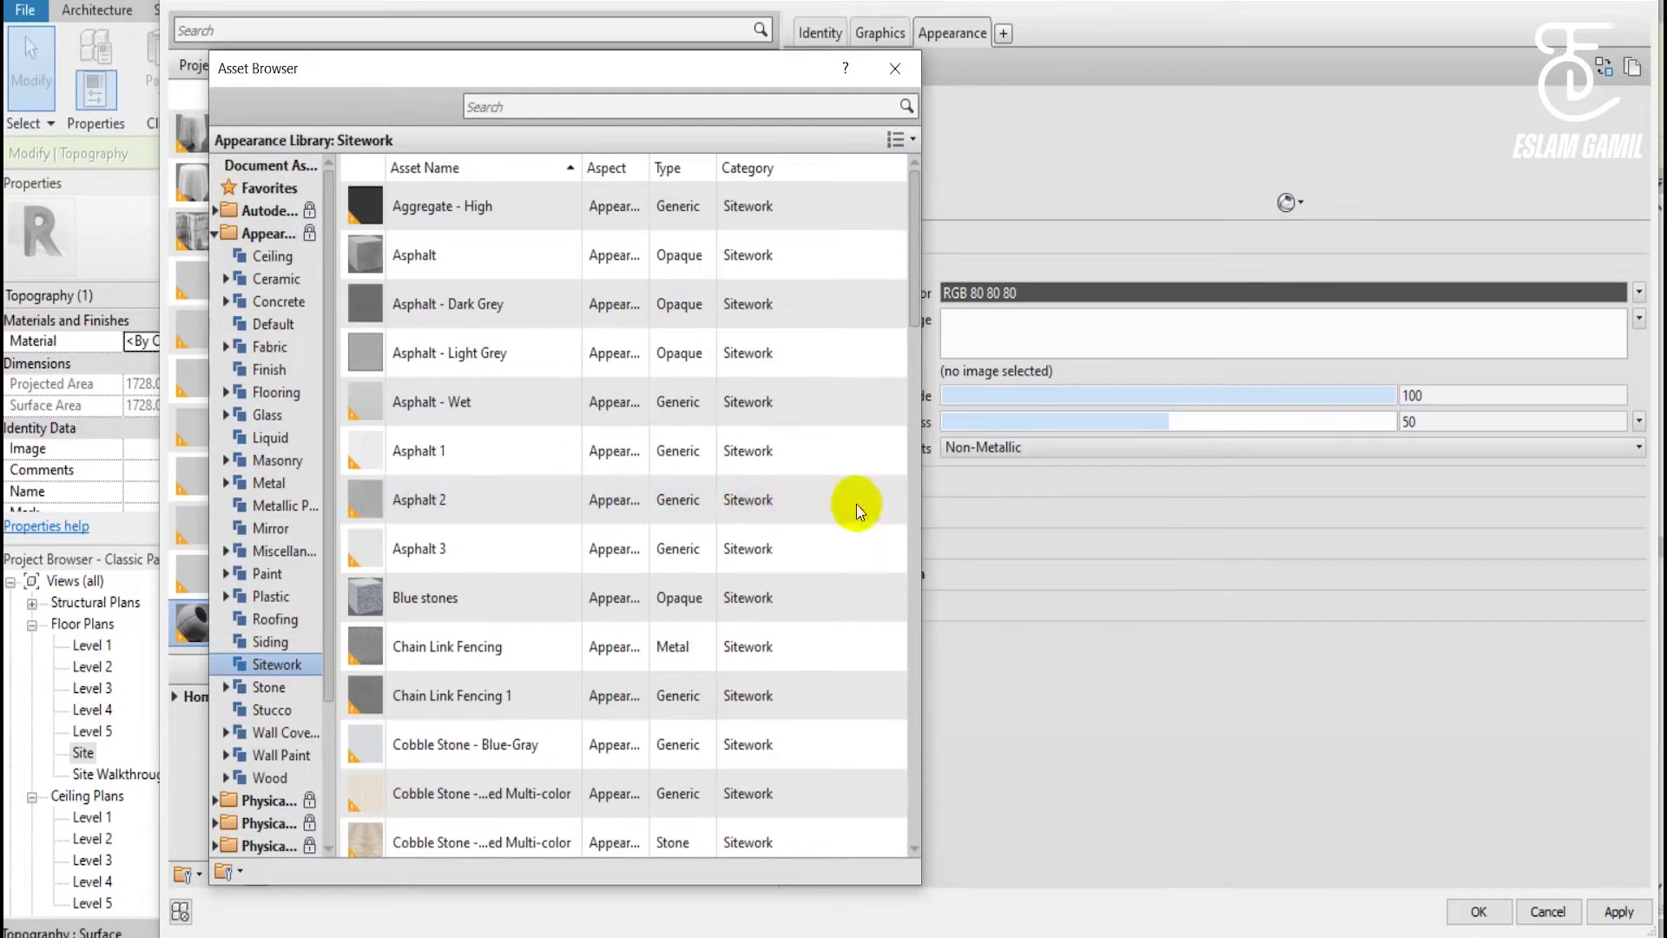
mouse_move(625, 498)
left_click(890, 497)
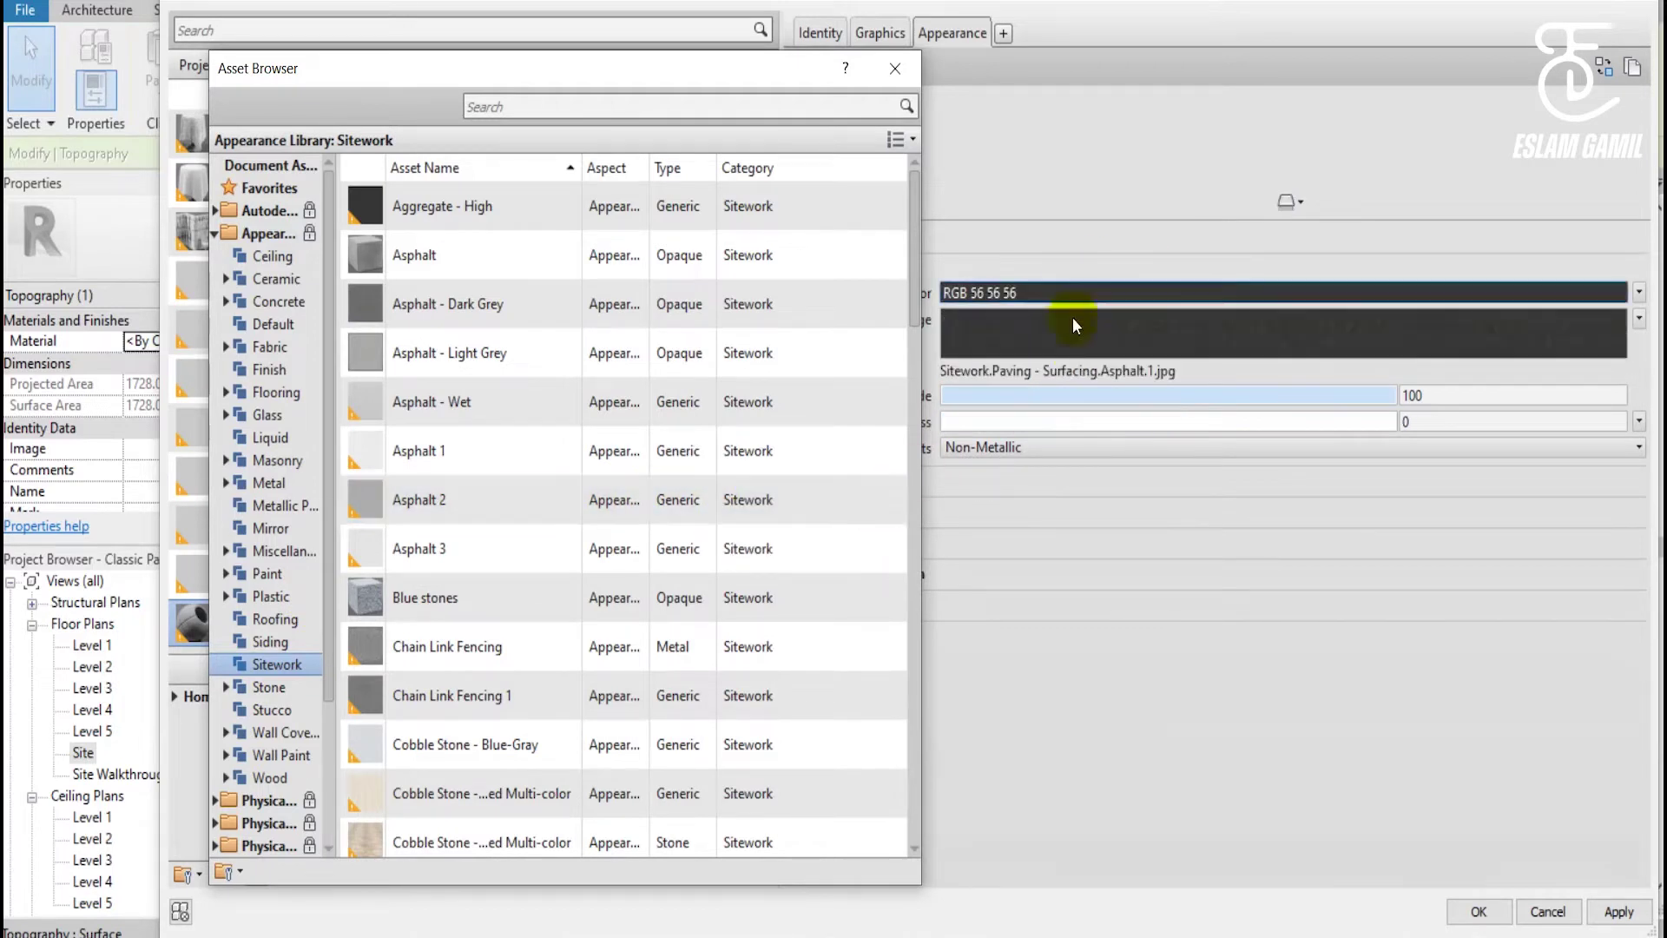
left_click(905, 83)
Shade M_Road using its render appearance and apply it to the road.
left_click(880, 33)
left_click(947, 89)
left_click(1478, 922)
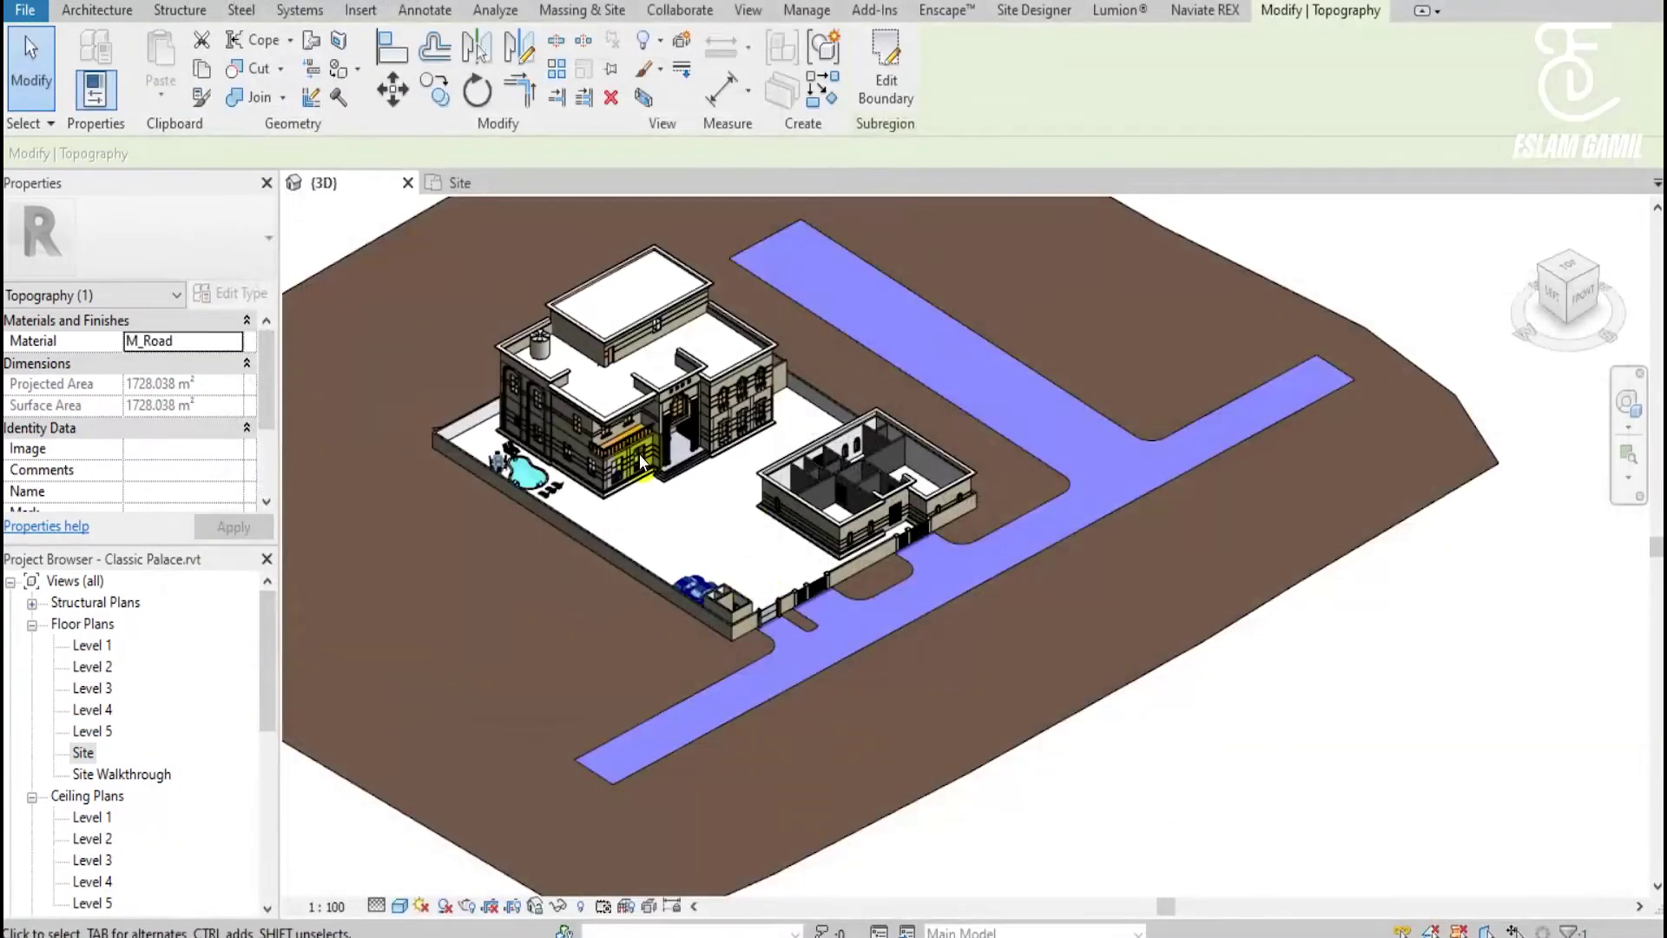
Pan and zoom the {3D} view to inspect the dark asphalt road.
left_click(1264, 690)
scroll(1148, 483, "up", 2)
middle_click_drag(1117, 439, 1051, 508)
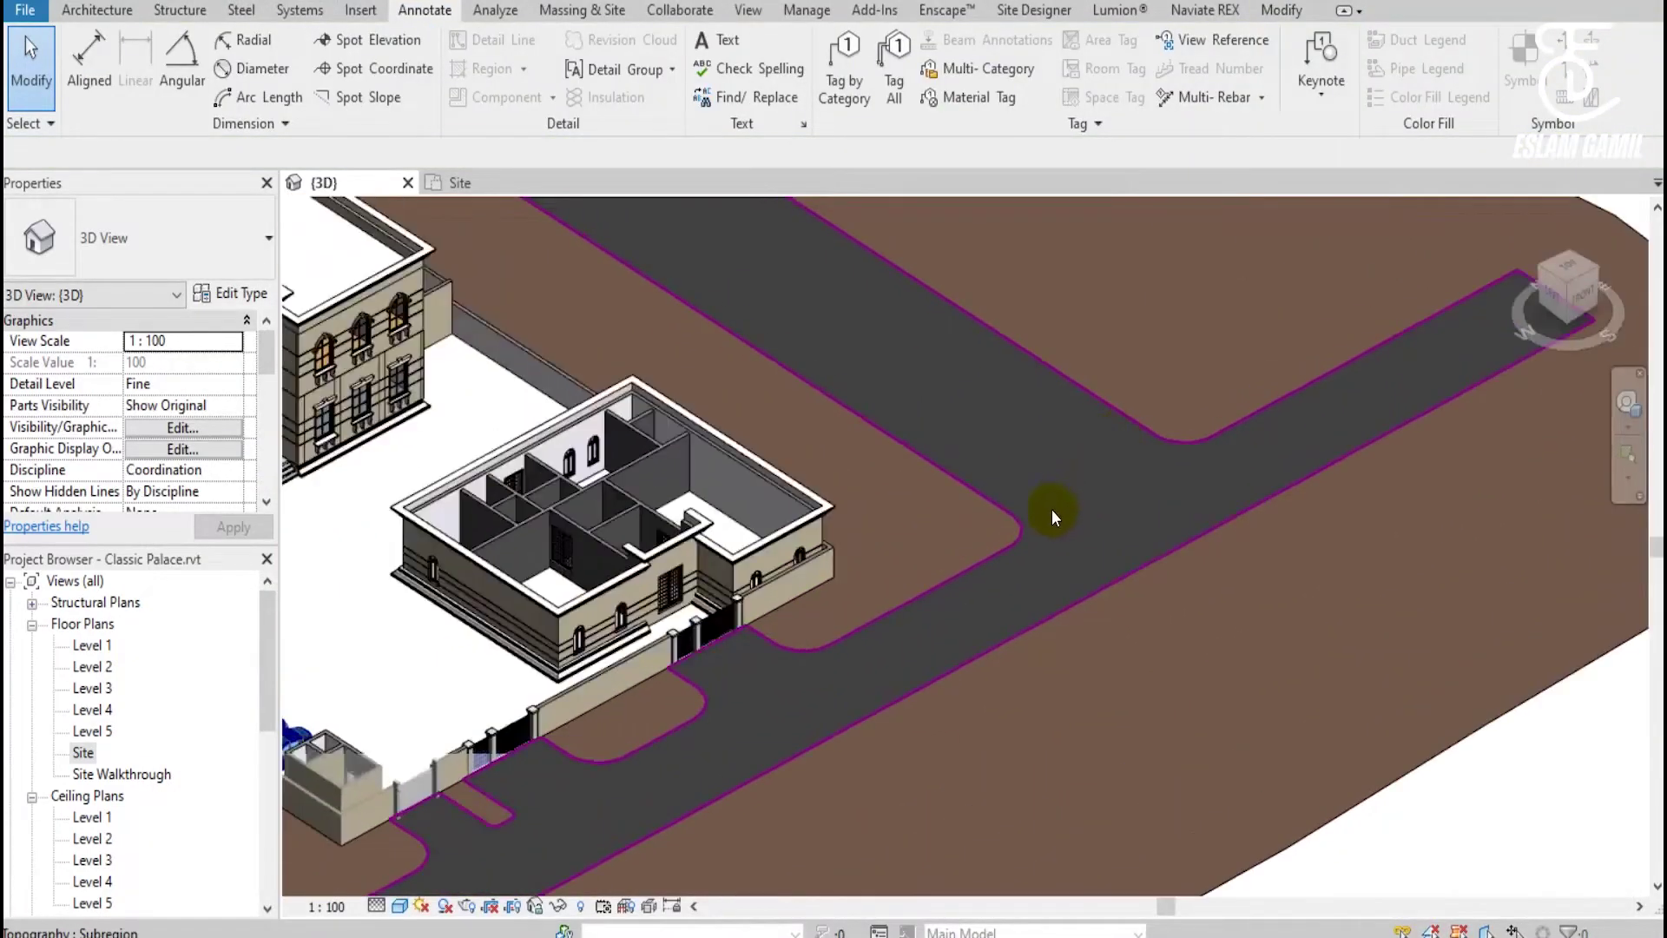
scroll(903, 604, "down", 1)
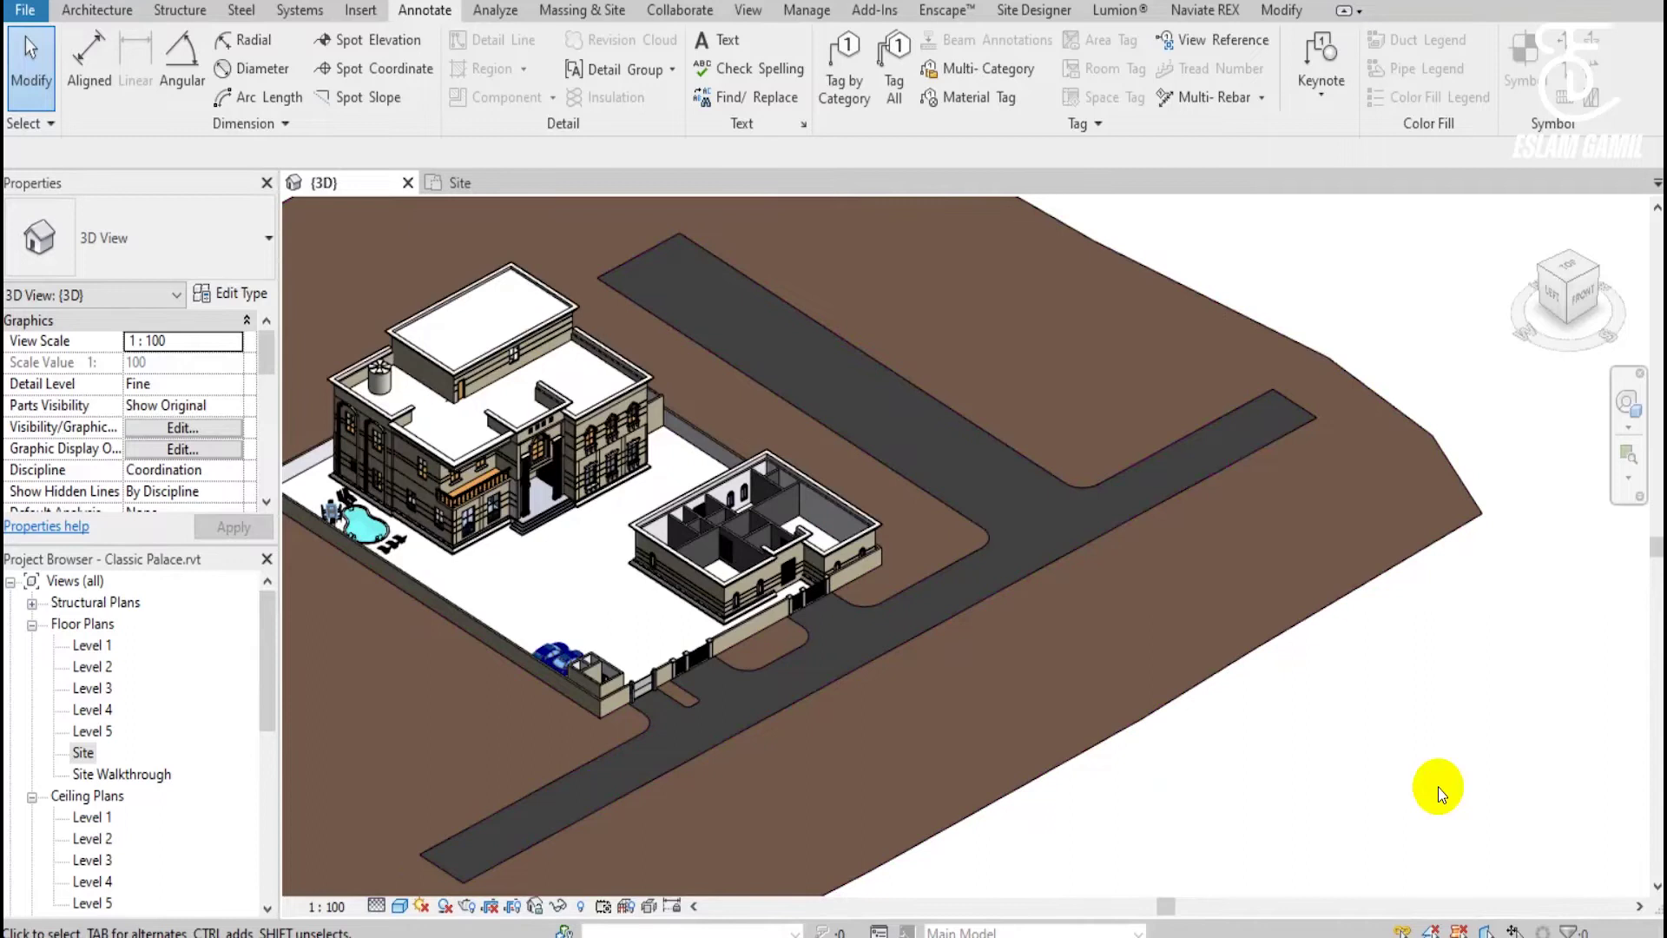
scroll(1438, 787, "down", 1)
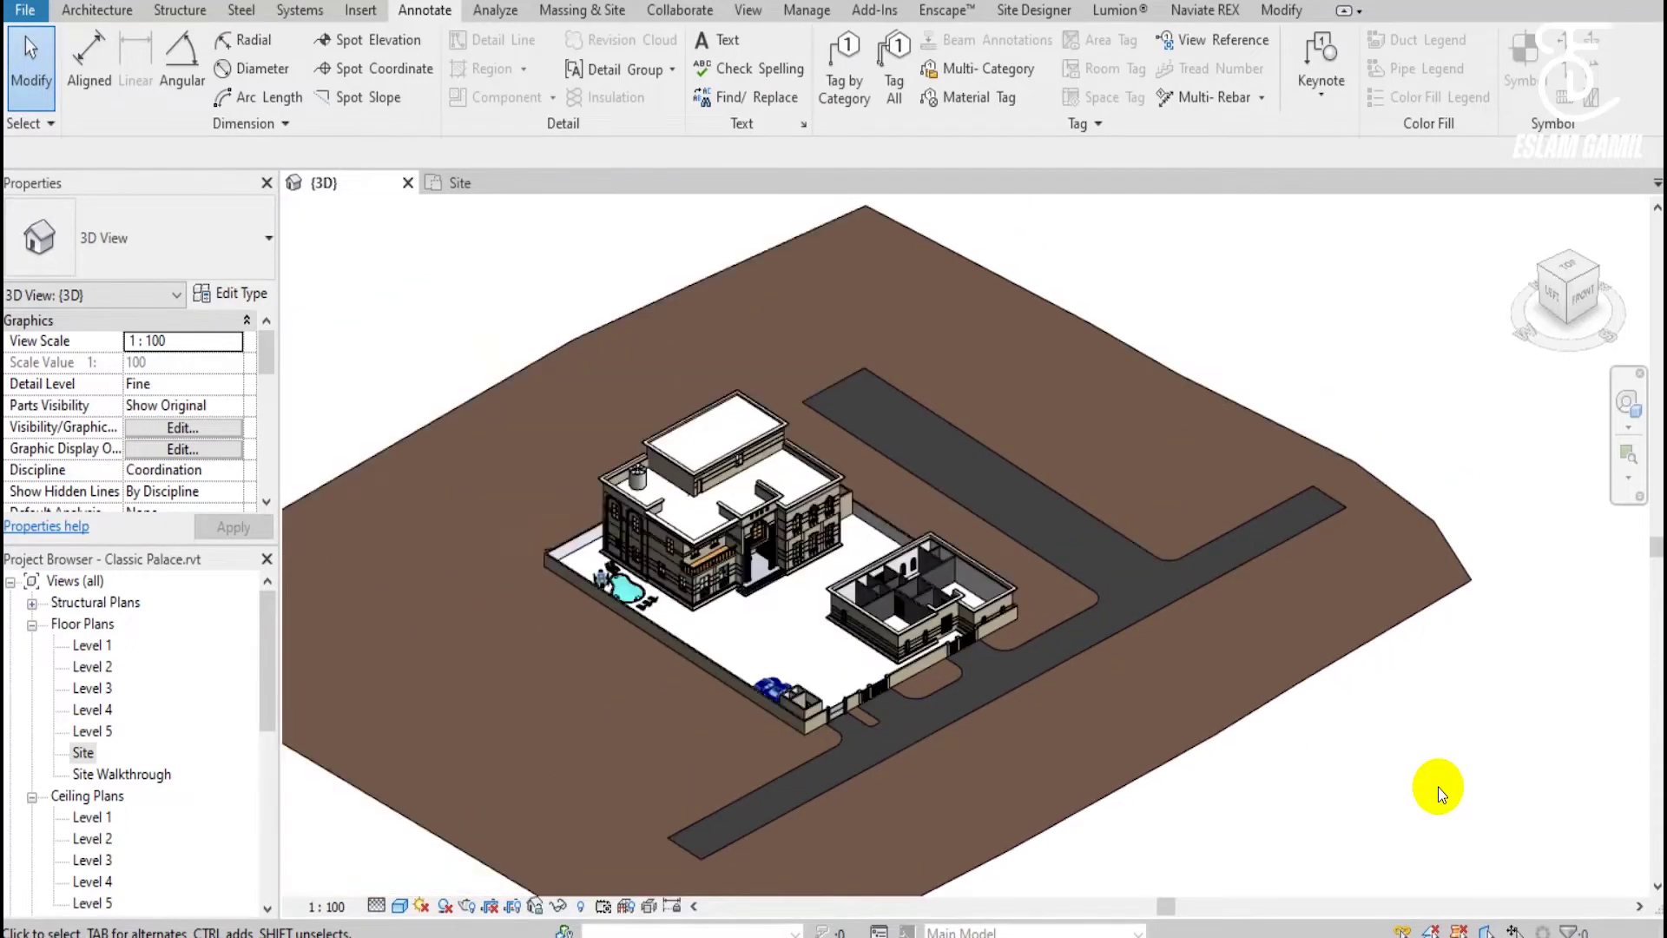
scroll(1092, 637, "up", 3)
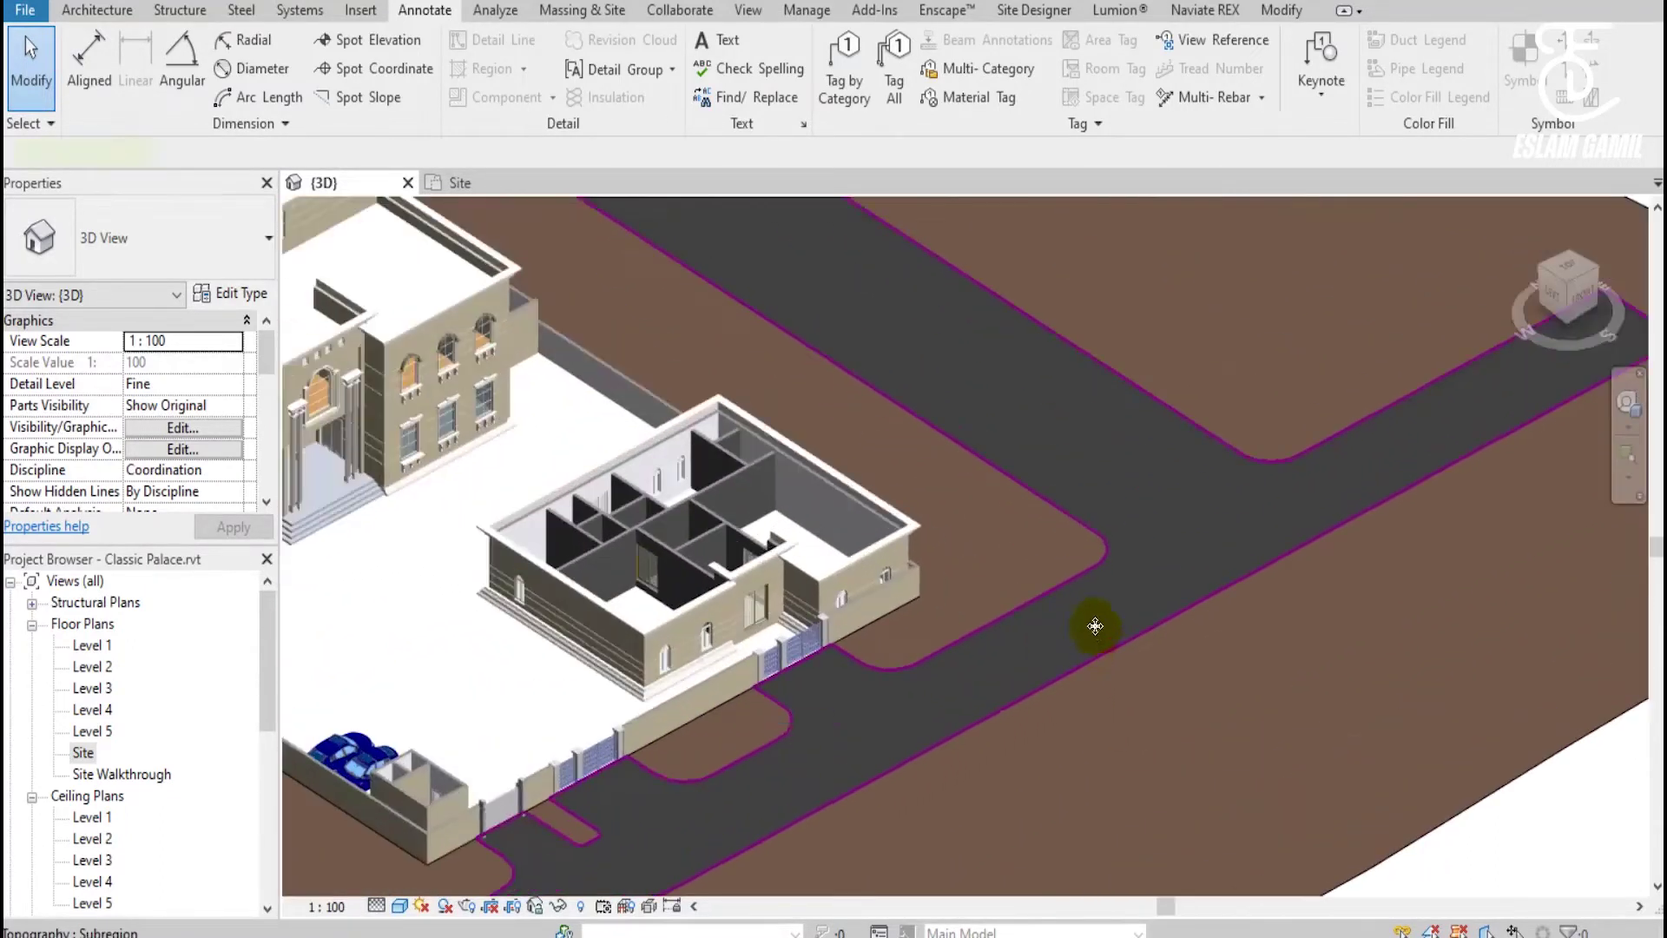
left_click(1092, 634)
right_click(1092, 633)
left_click(1503, 854)
scroll(1201, 683, "up", 2)
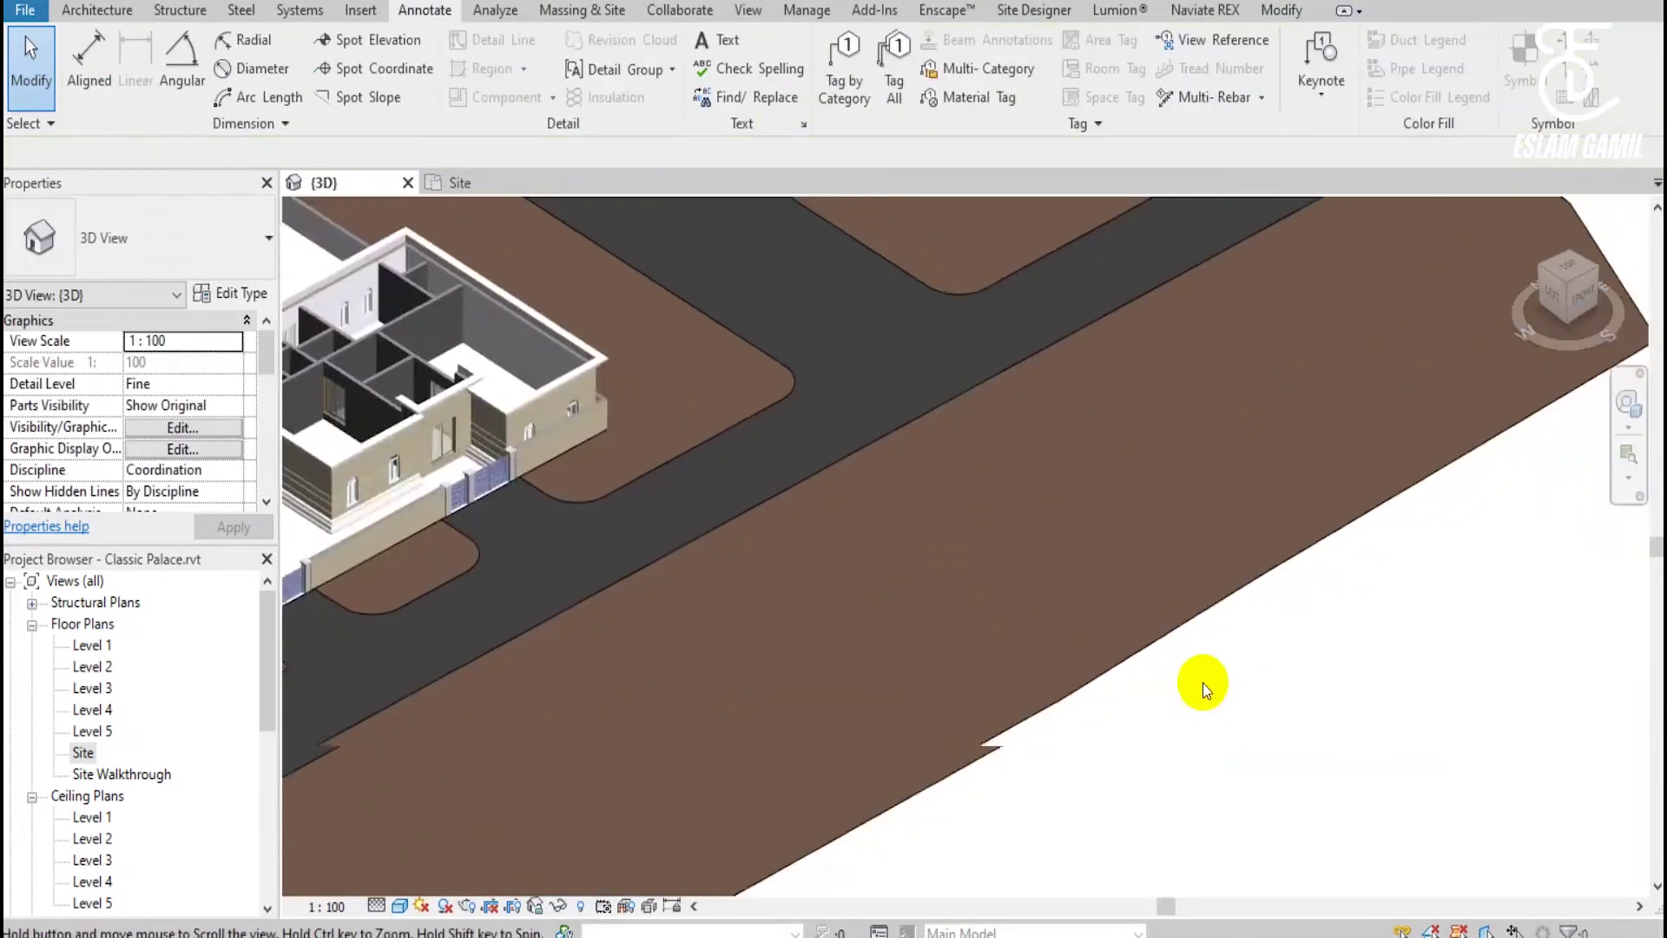
scroll(1202, 683, "down", 1)
scroll(1201, 683, "down", 2)
Return to the Site plan and zoom to frame the palace site.
left_click(486, 184)
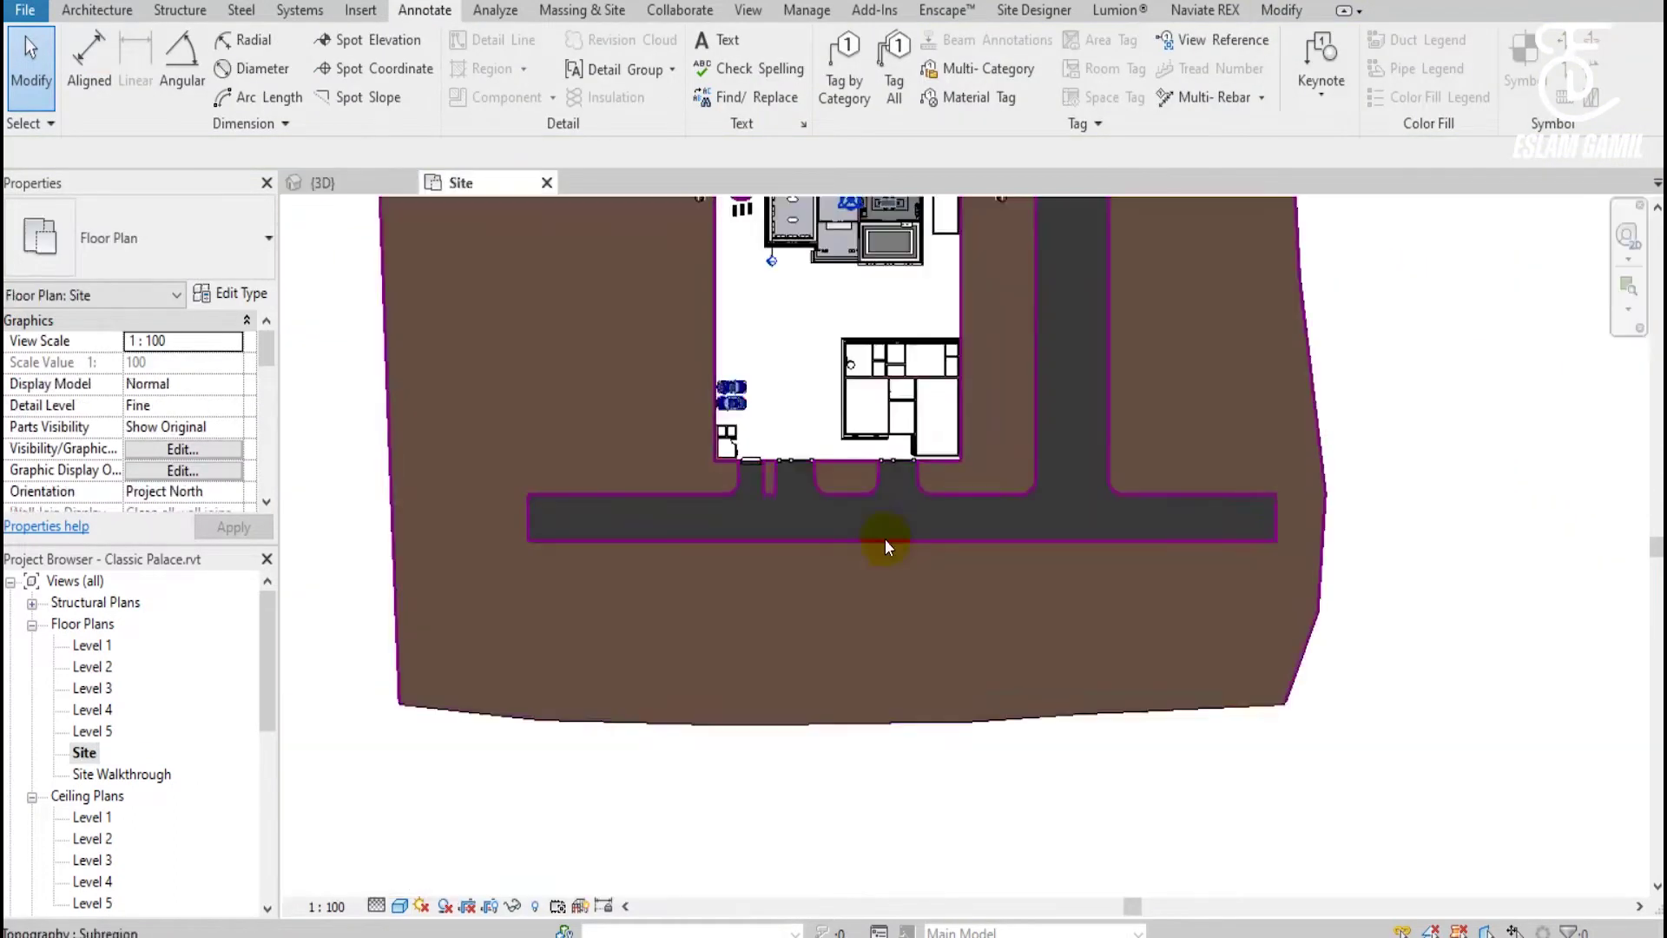
scroll(884, 538, "down", 2)
scroll(1054, 461, "up", 1)
scroll(941, 361, "up", 1)
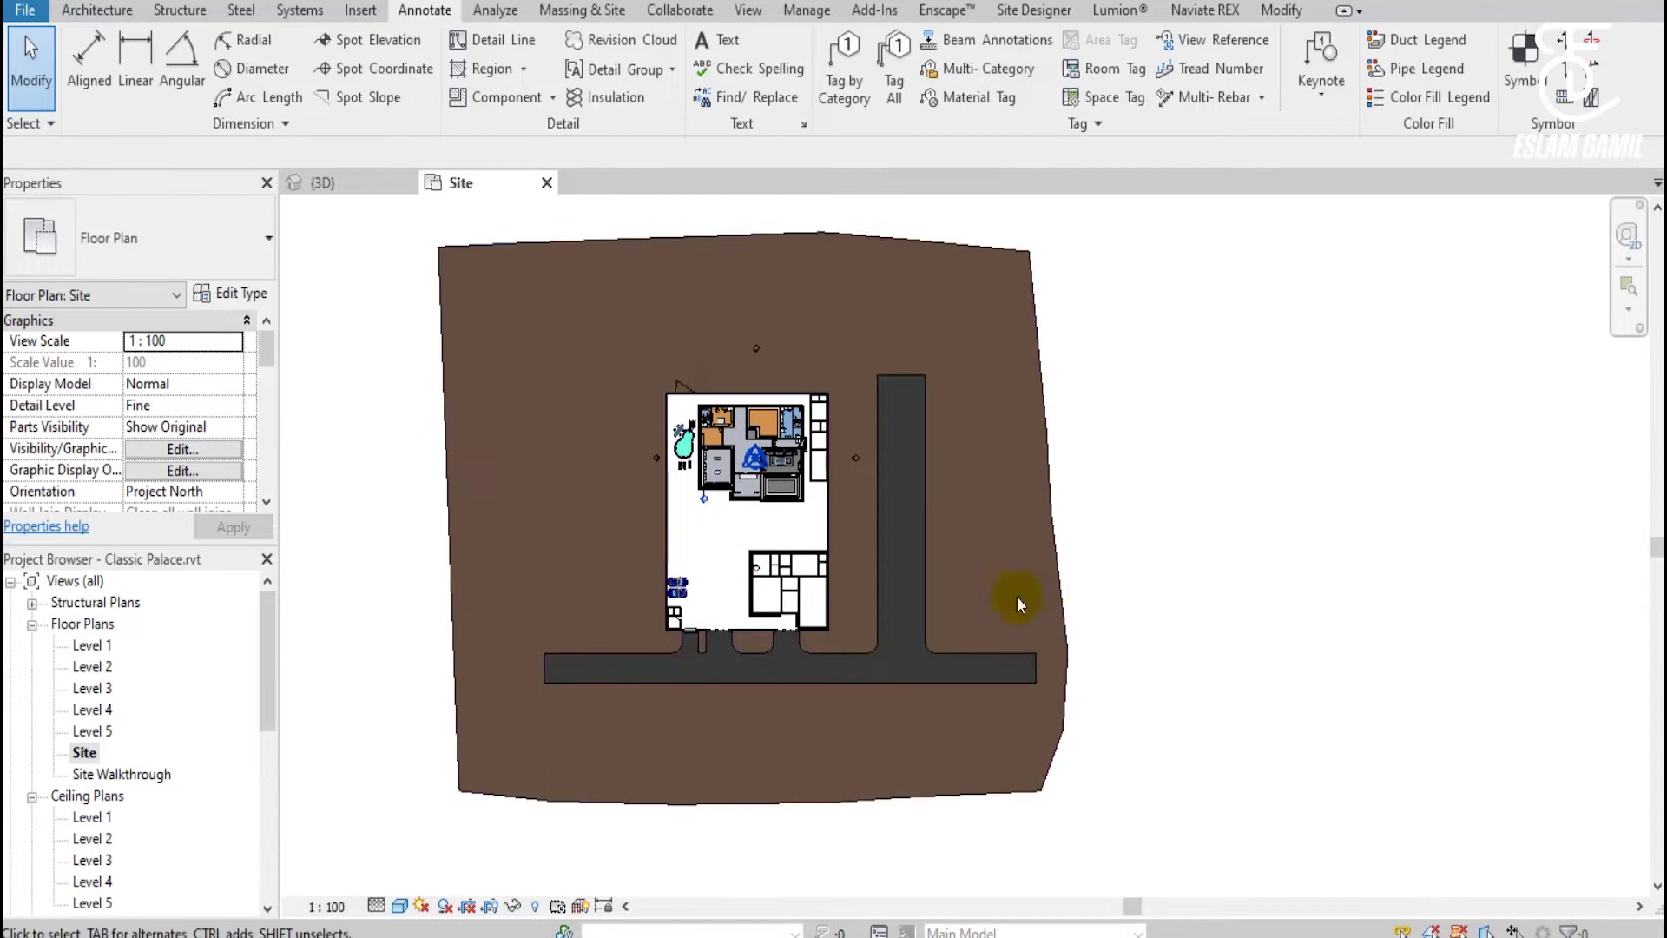
scroll(1014, 451, "up", 1)
Start a new subregion and draw boundary lines from the branch top along the road's right end.
left_click(581, 10)
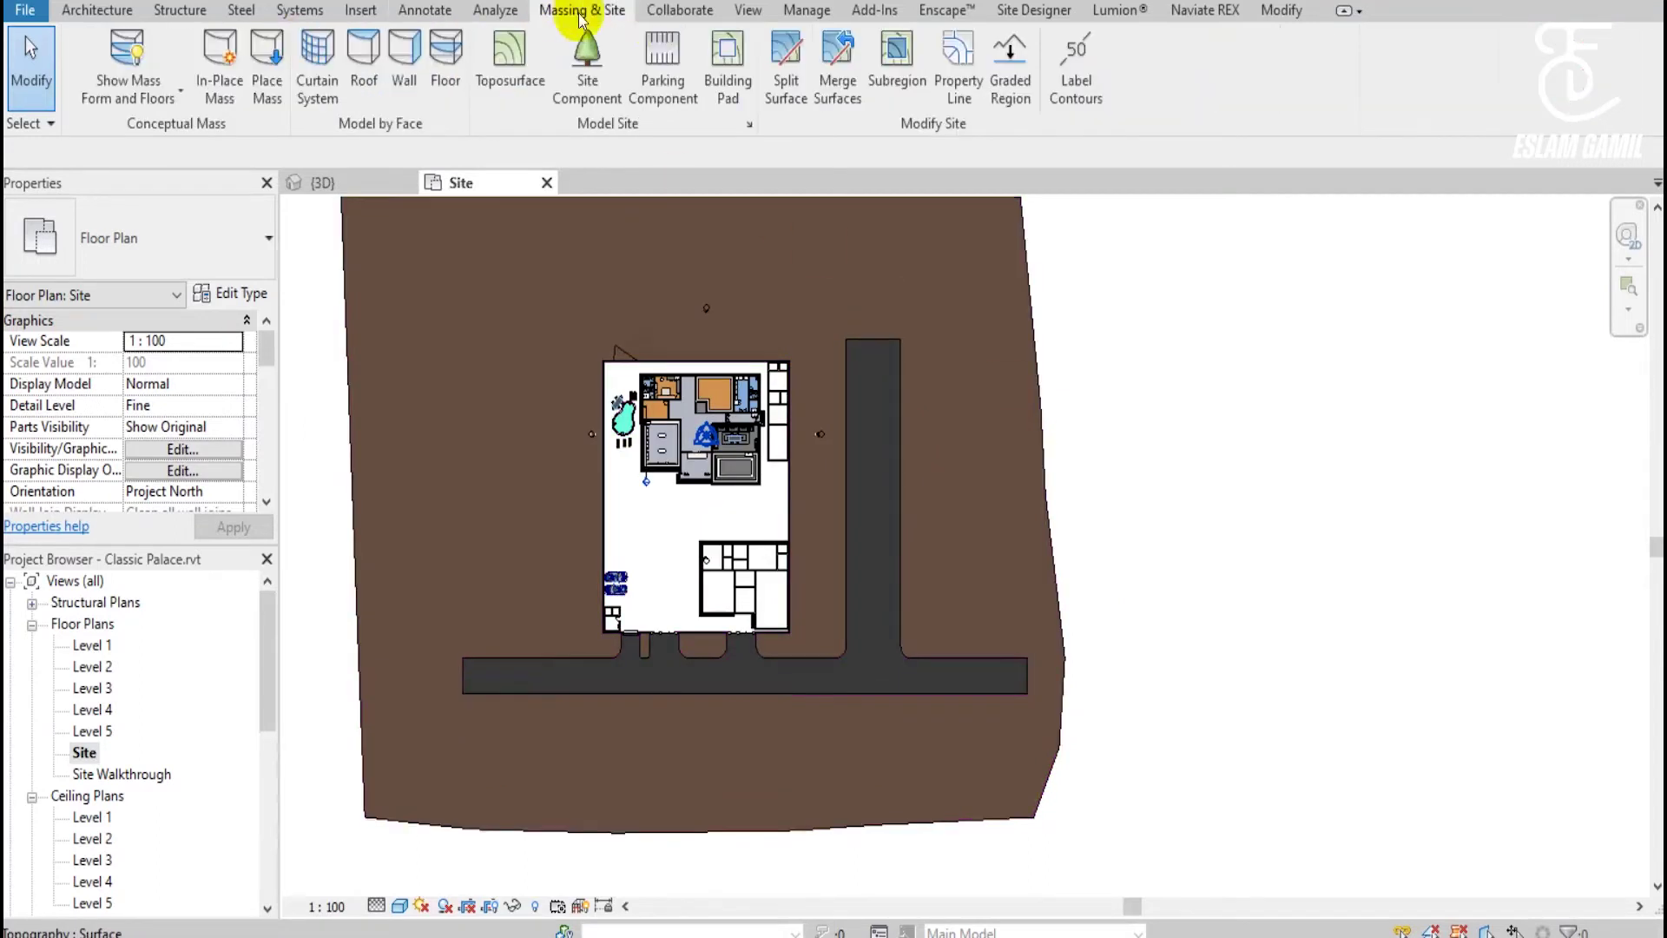
left_click(899, 86)
scroll(981, 517, "up", 1)
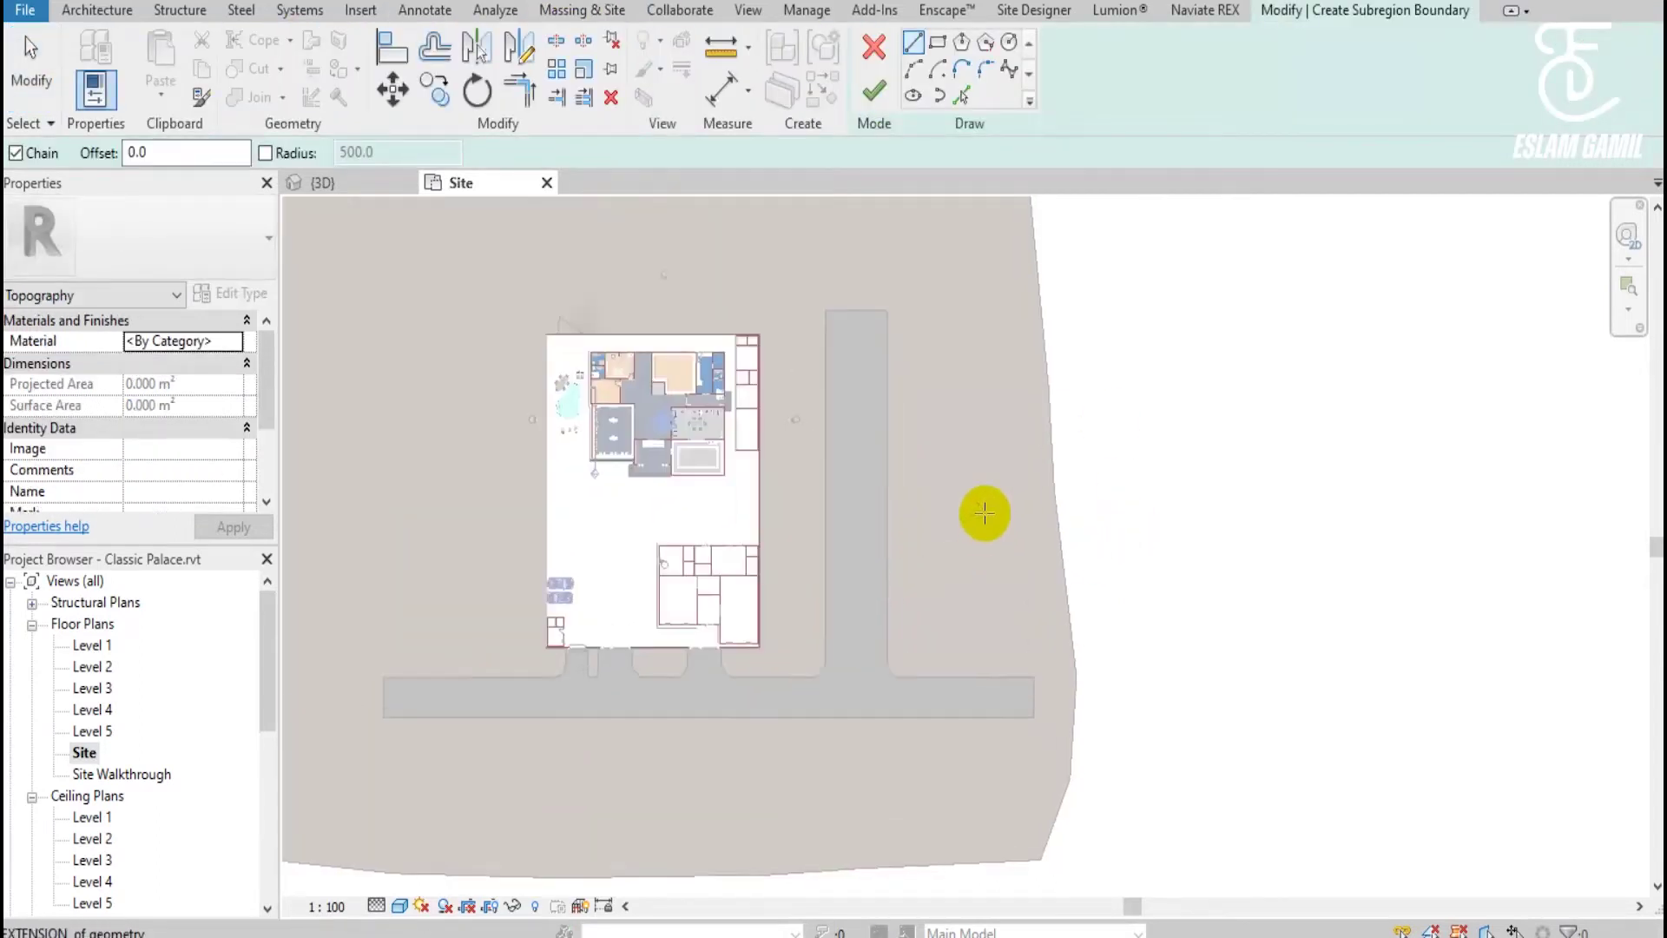
scroll(937, 399, "up", 1)
left_click(874, 276)
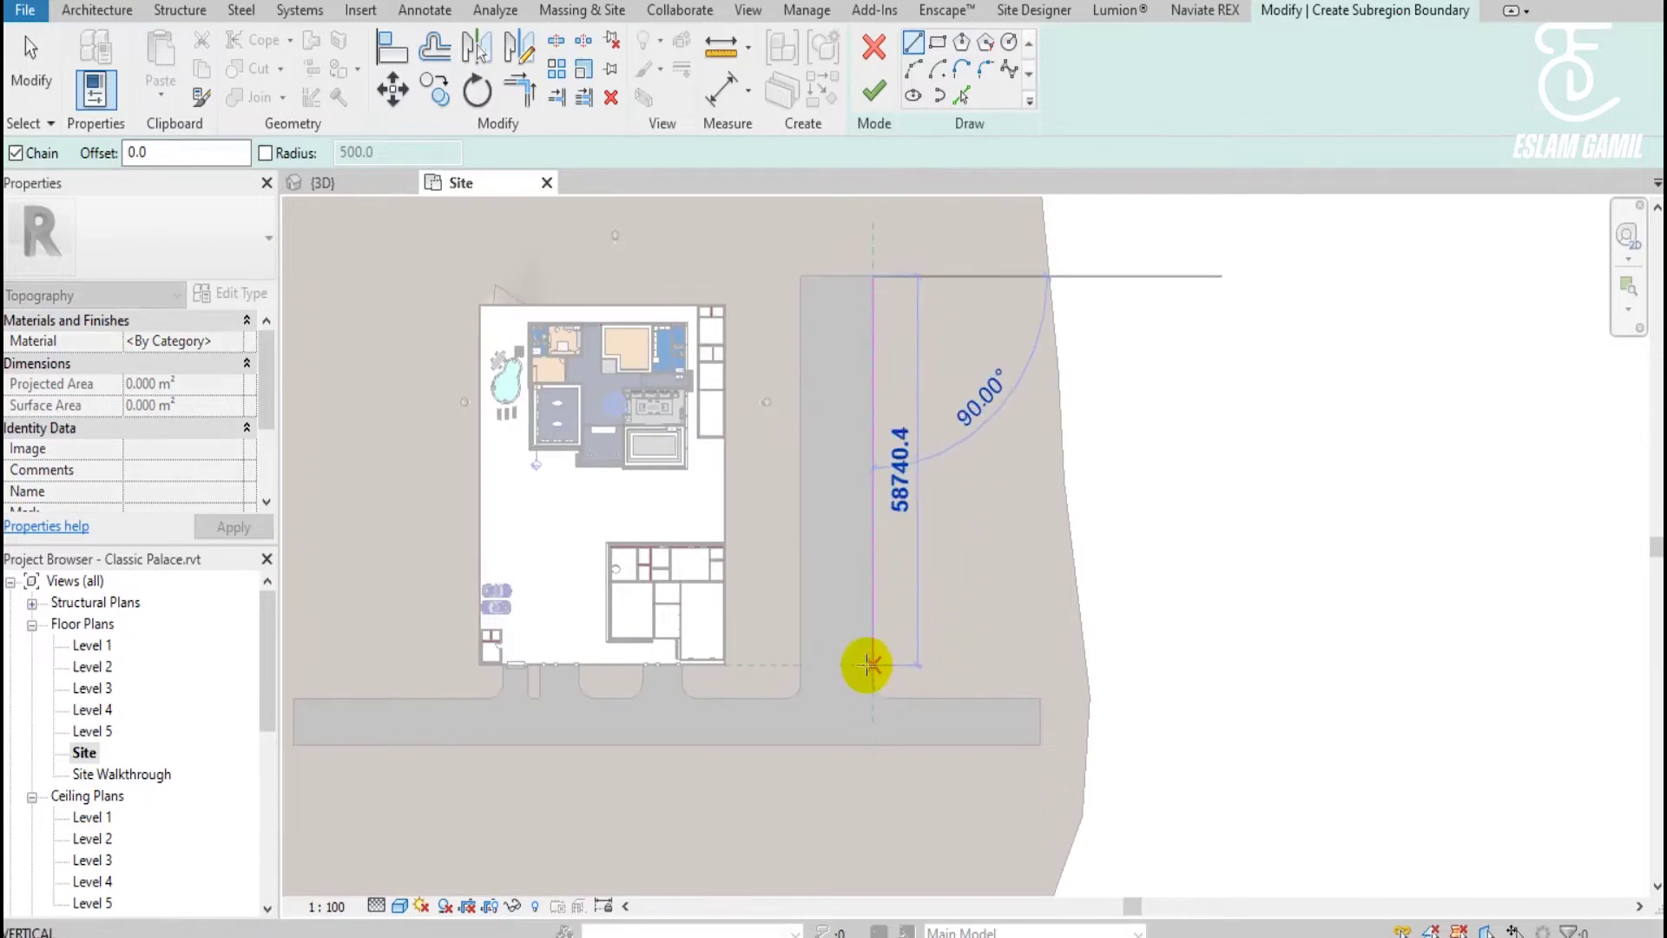
left_click(871, 662)
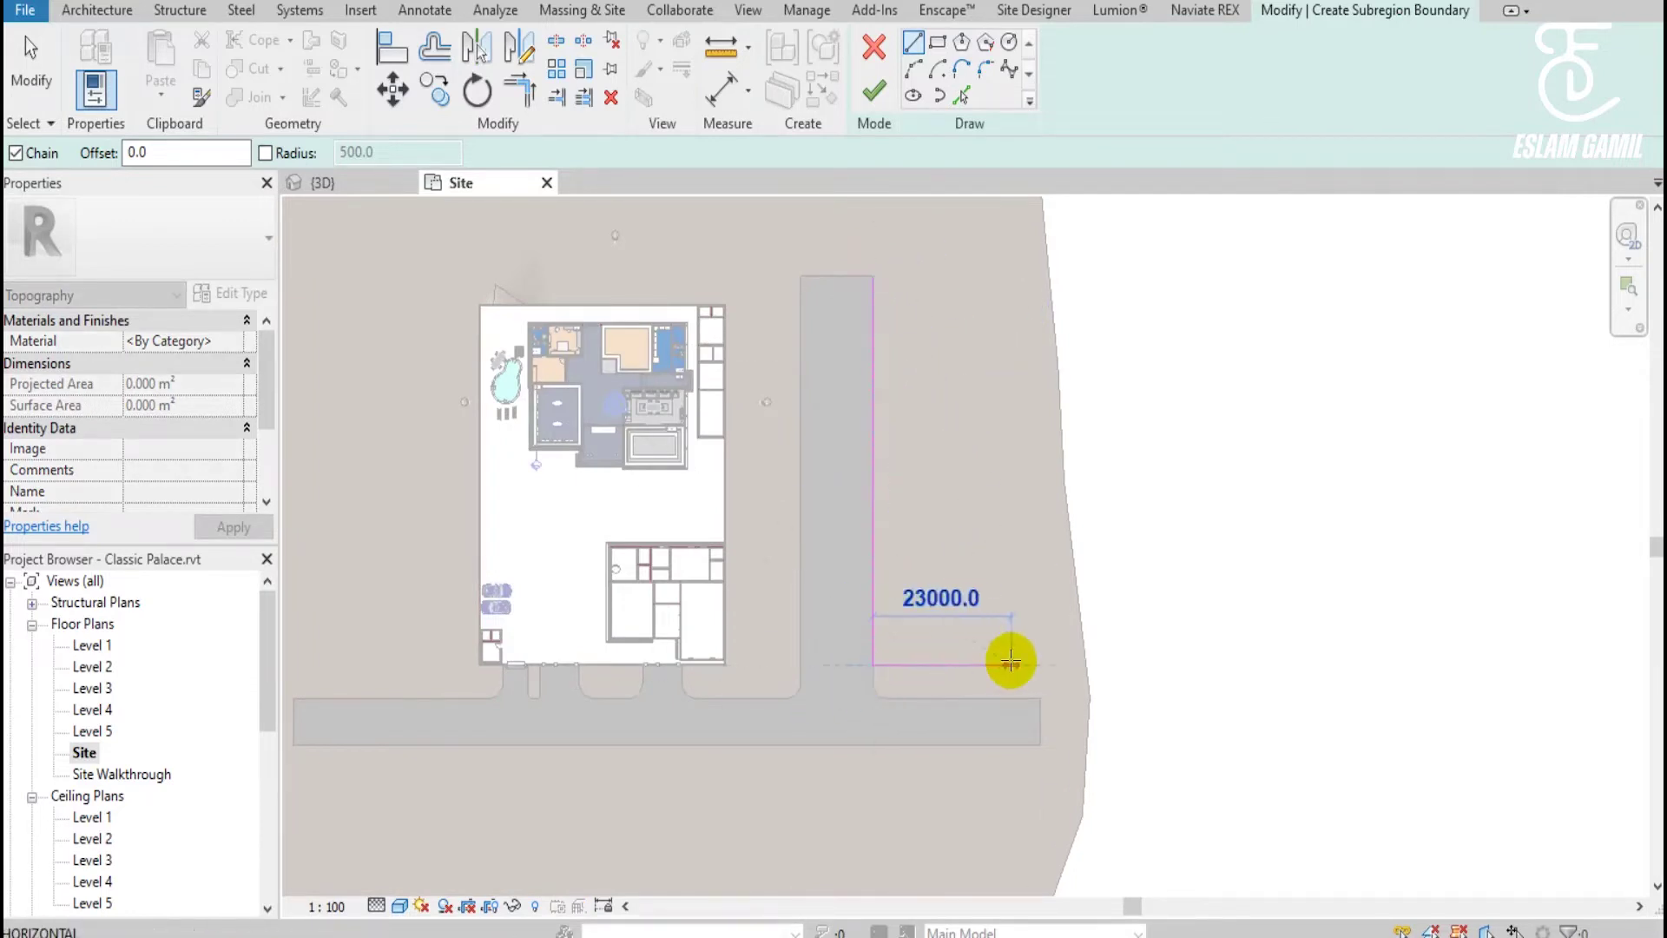
left_click(895, 697)
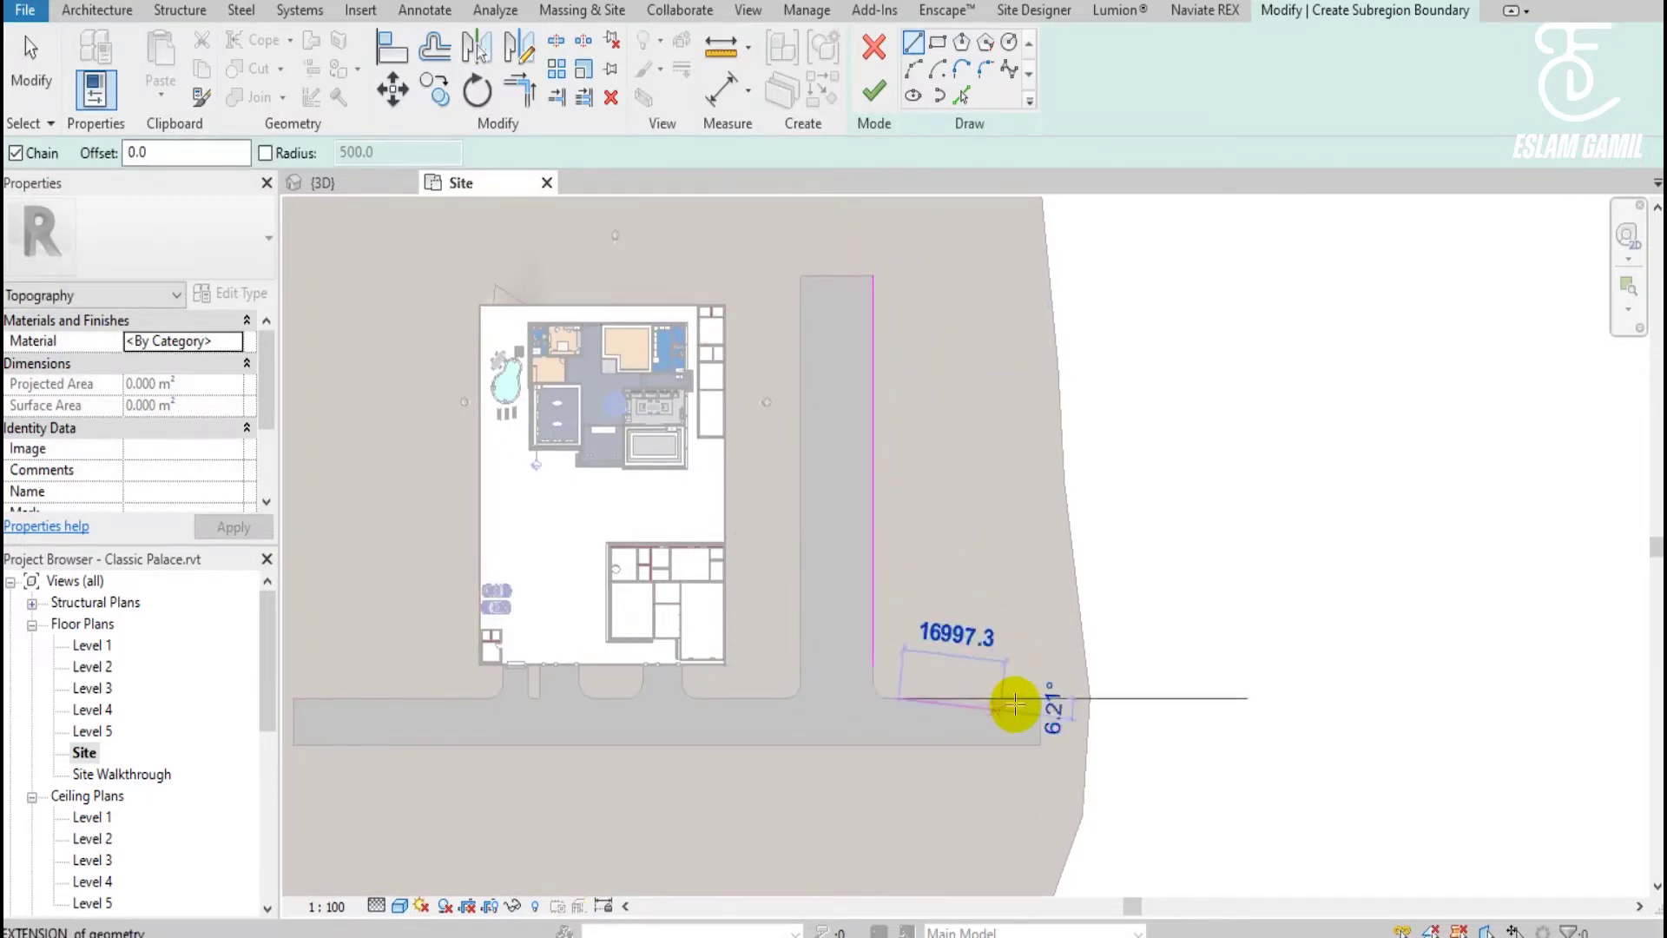
left_click(1040, 697)
left_click(1040, 744)
Carry the boundary along the road's bottom edge and up its left end.
scroll(967, 769, "down", 1)
middle_click_drag(619, 793, 1033, 704)
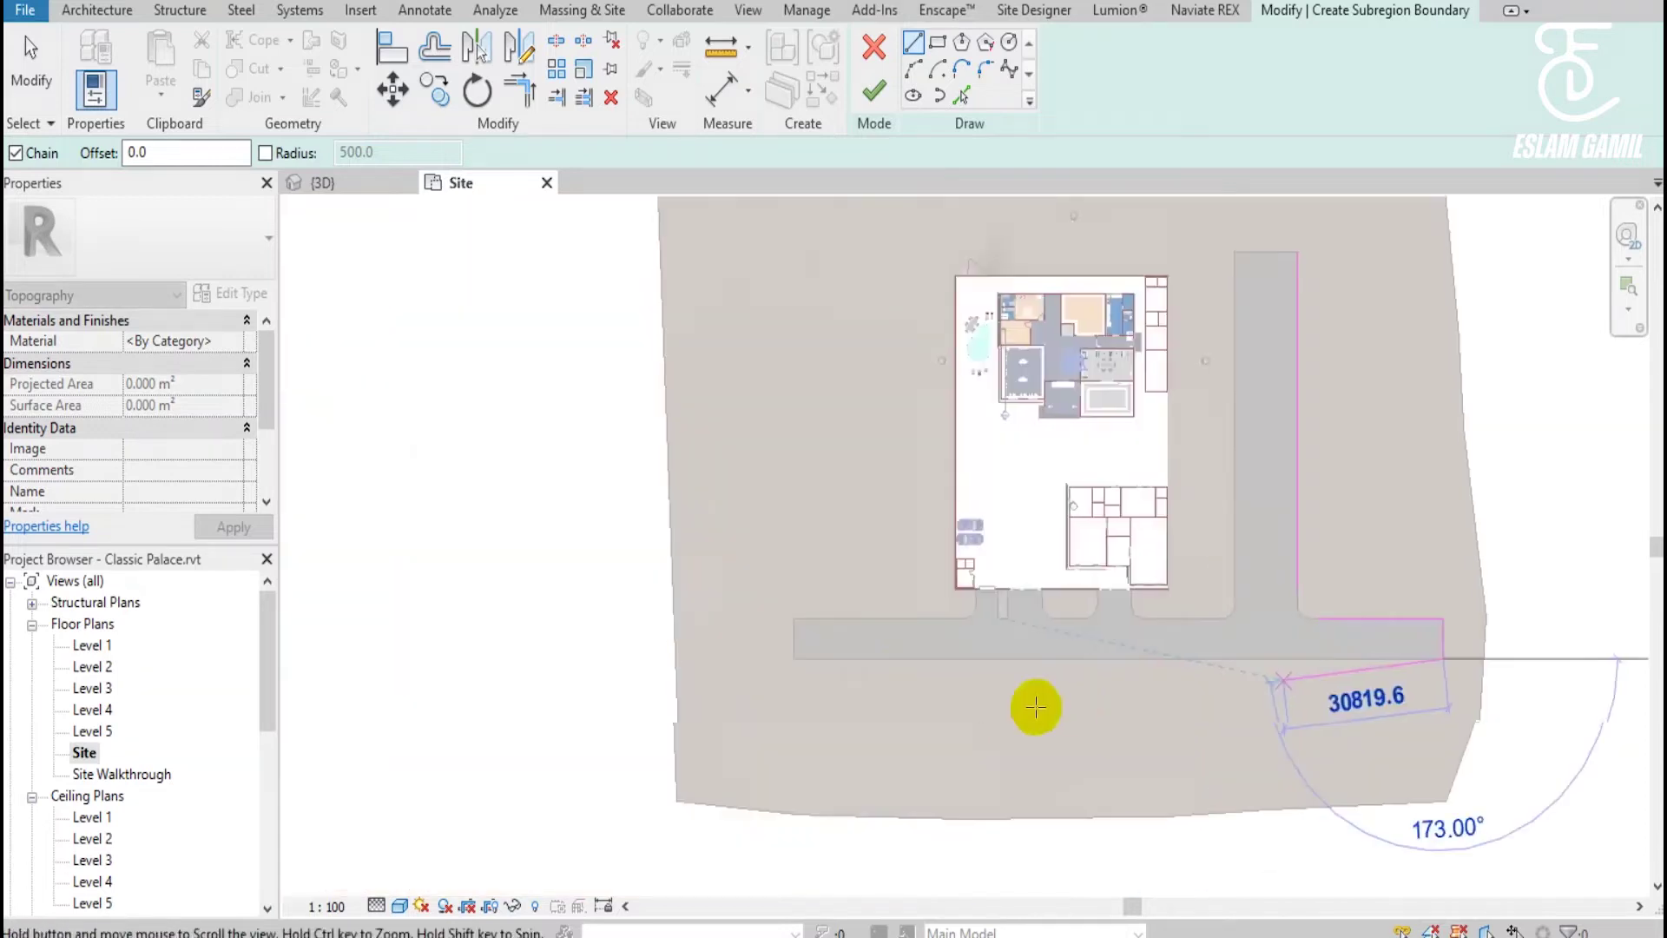
left_click(794, 657)
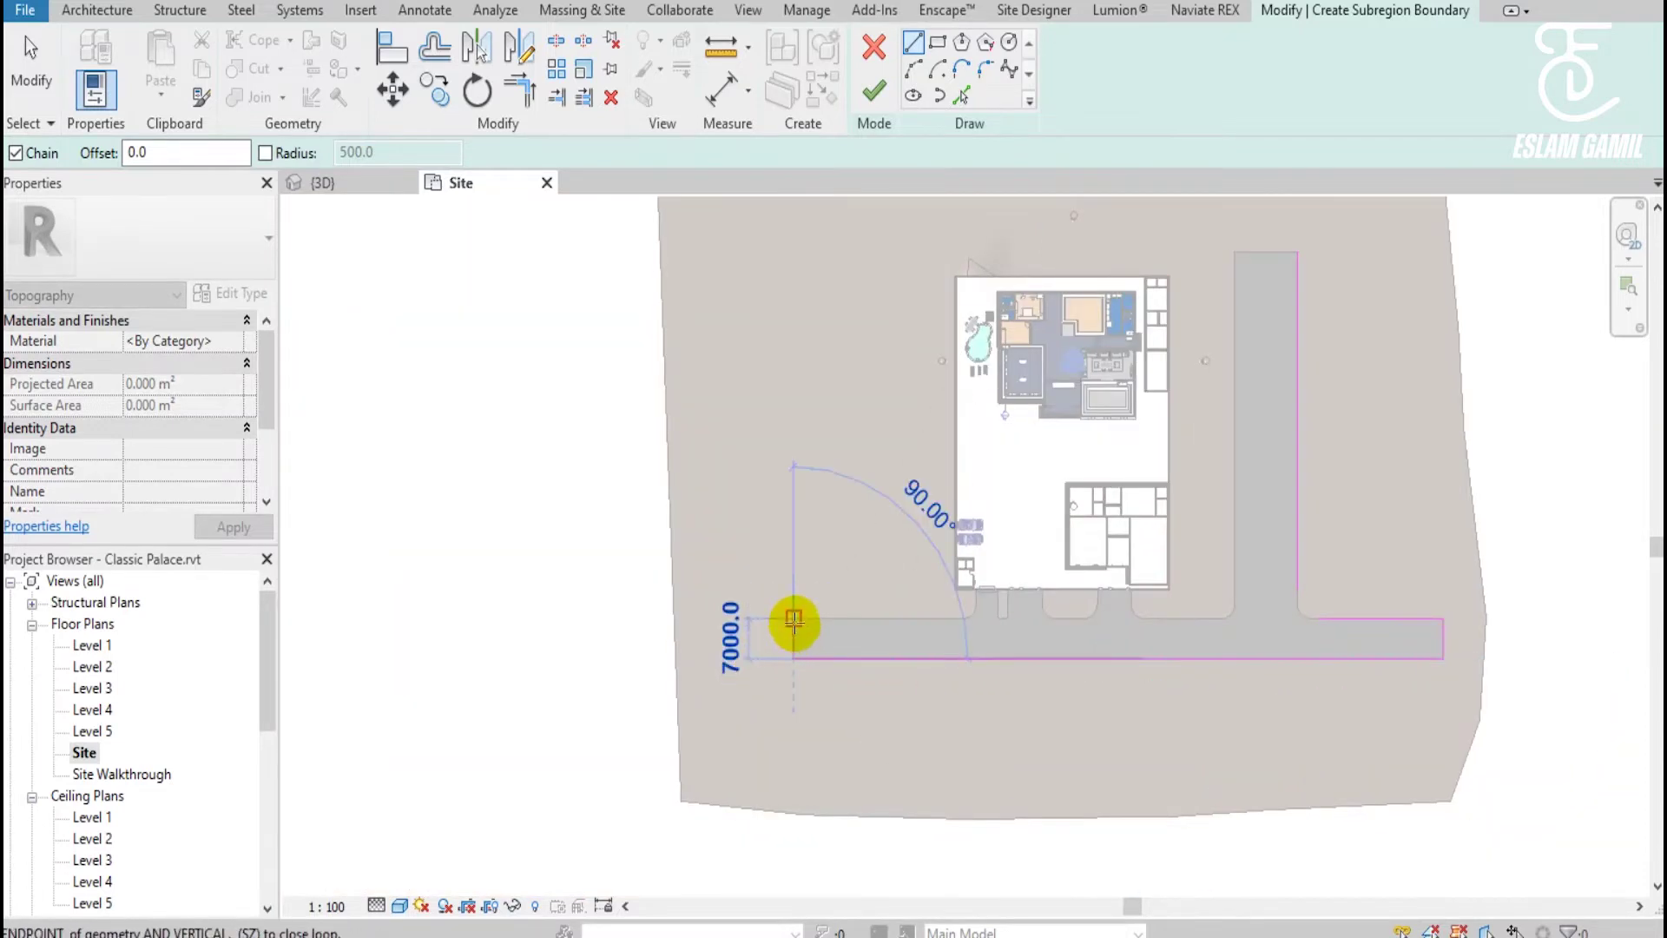
left_click(793, 618)
key("Escape")
Try Pick Lines and another driveway boundary line, then cancel both.
scroll(1020, 643, "up", 3)
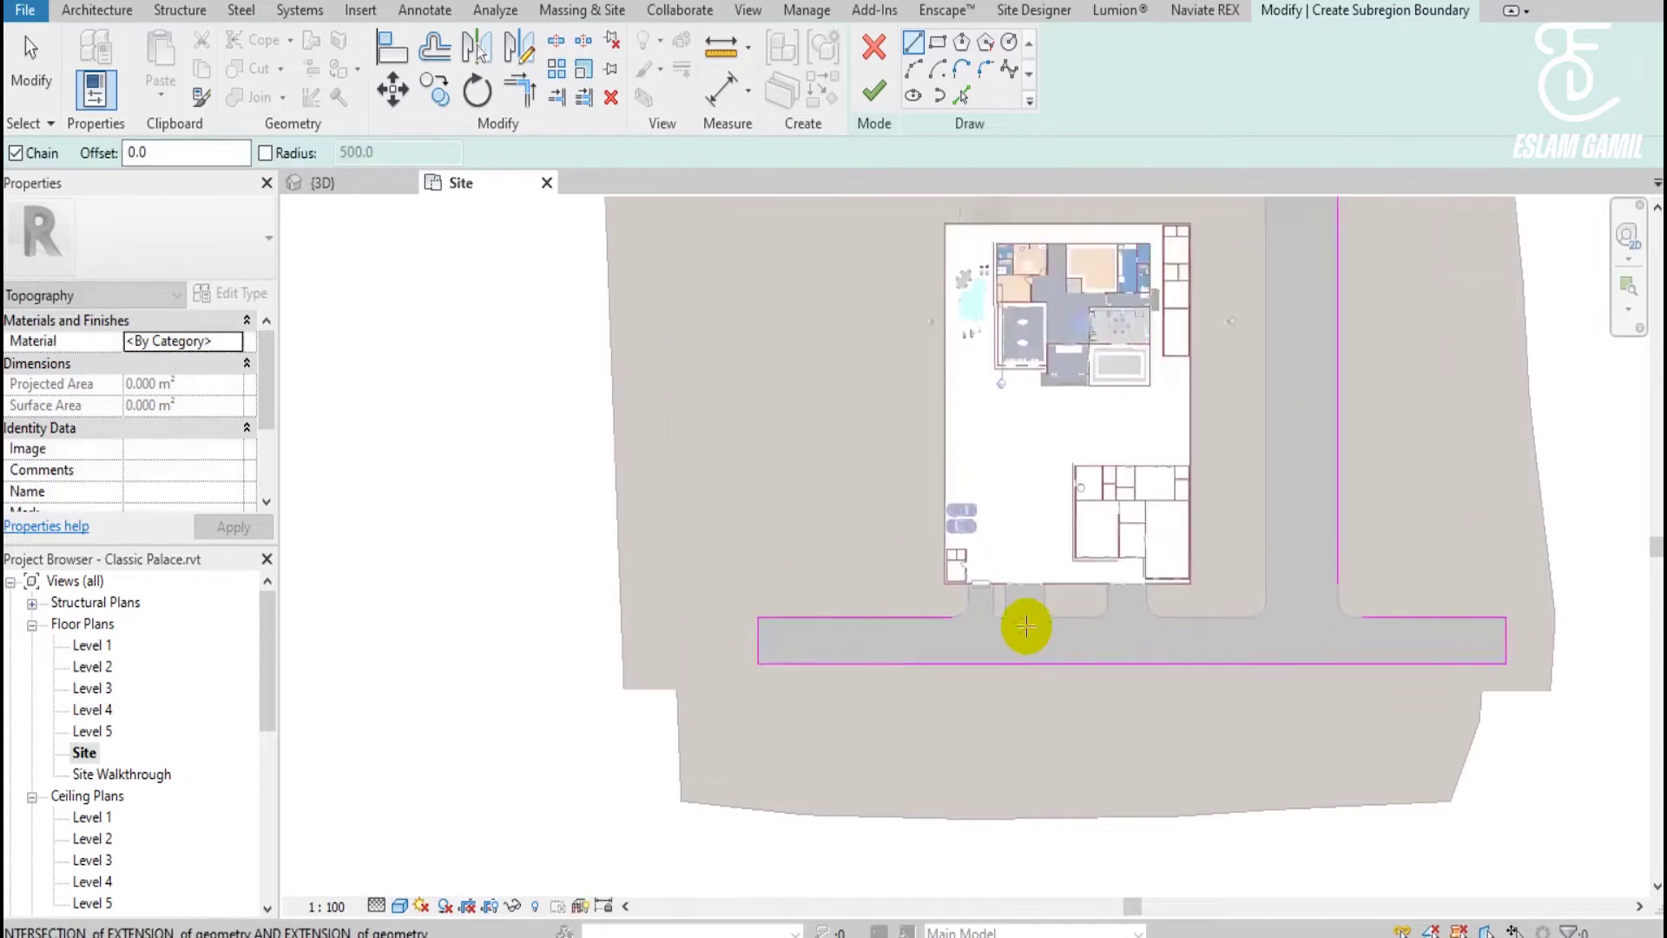
left_click(961, 95)
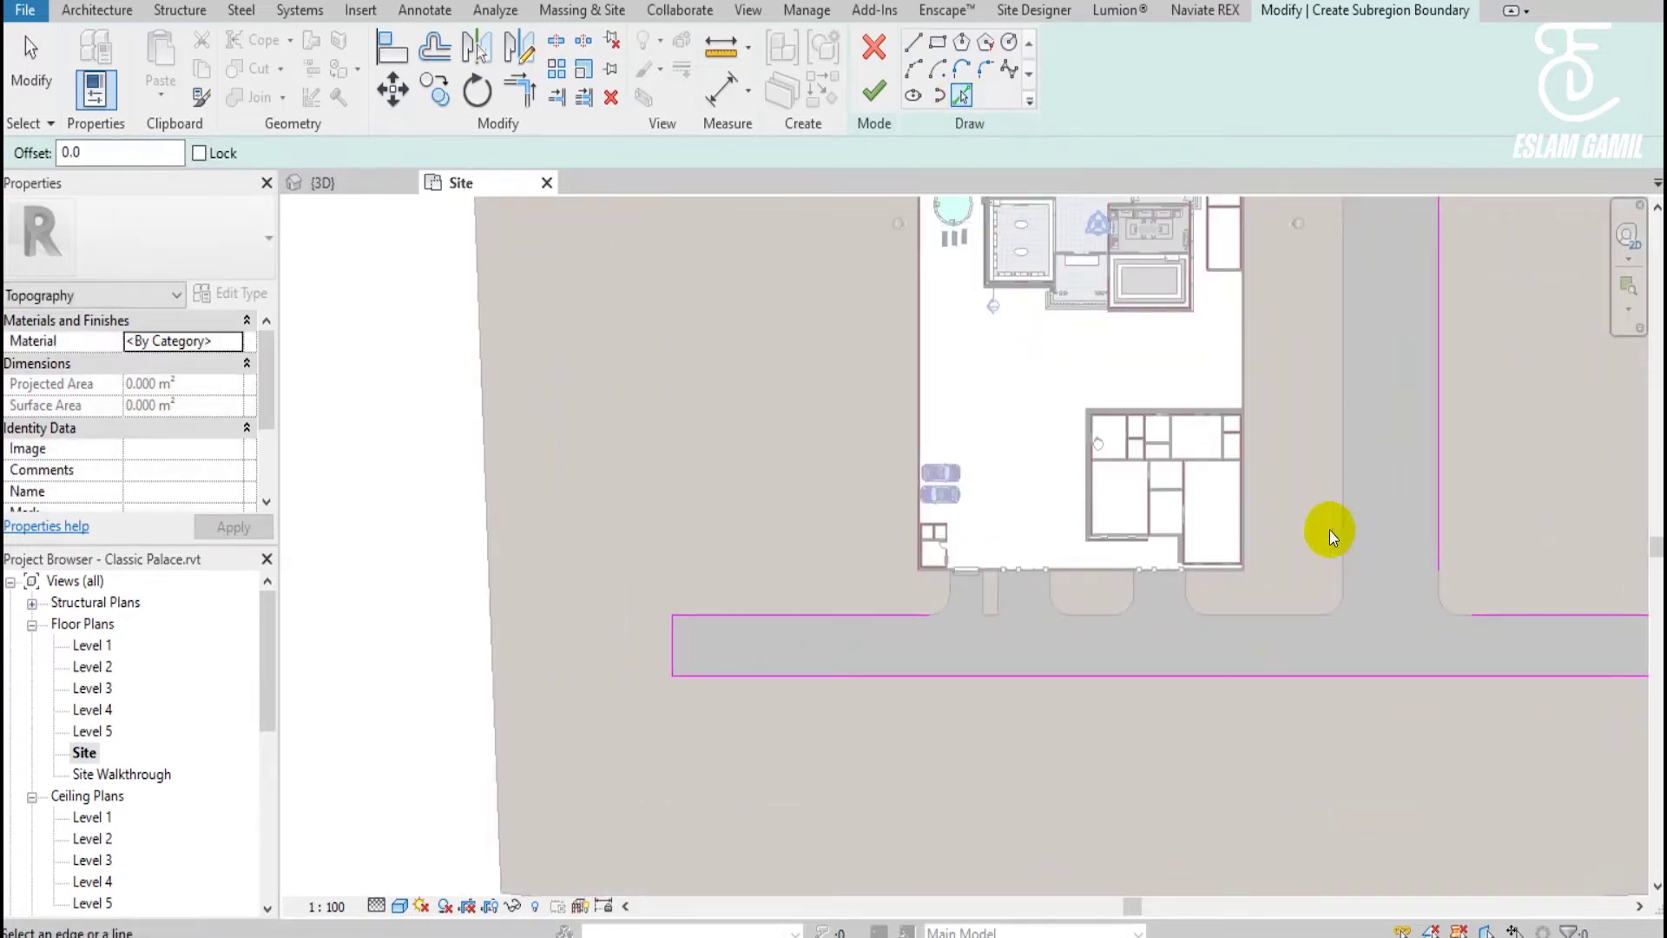
scroll(981, 718, "down", 1)
scroll(1137, 462, "down", 2)
key("Escape")
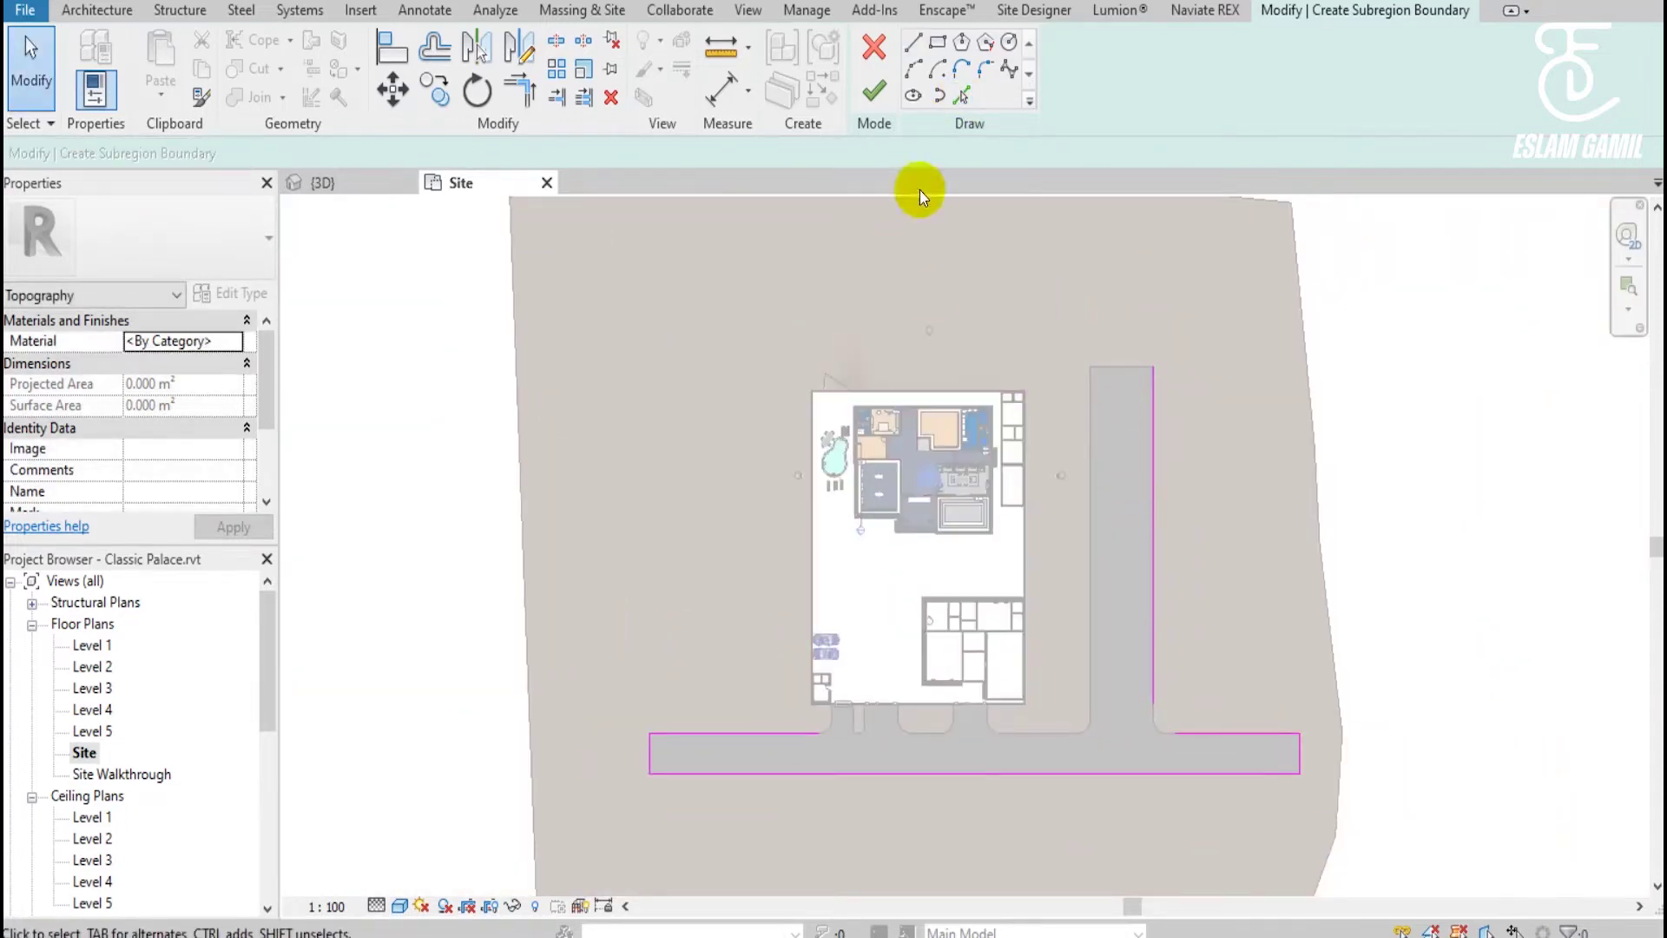
left_click(912, 48)
left_click(1153, 366)
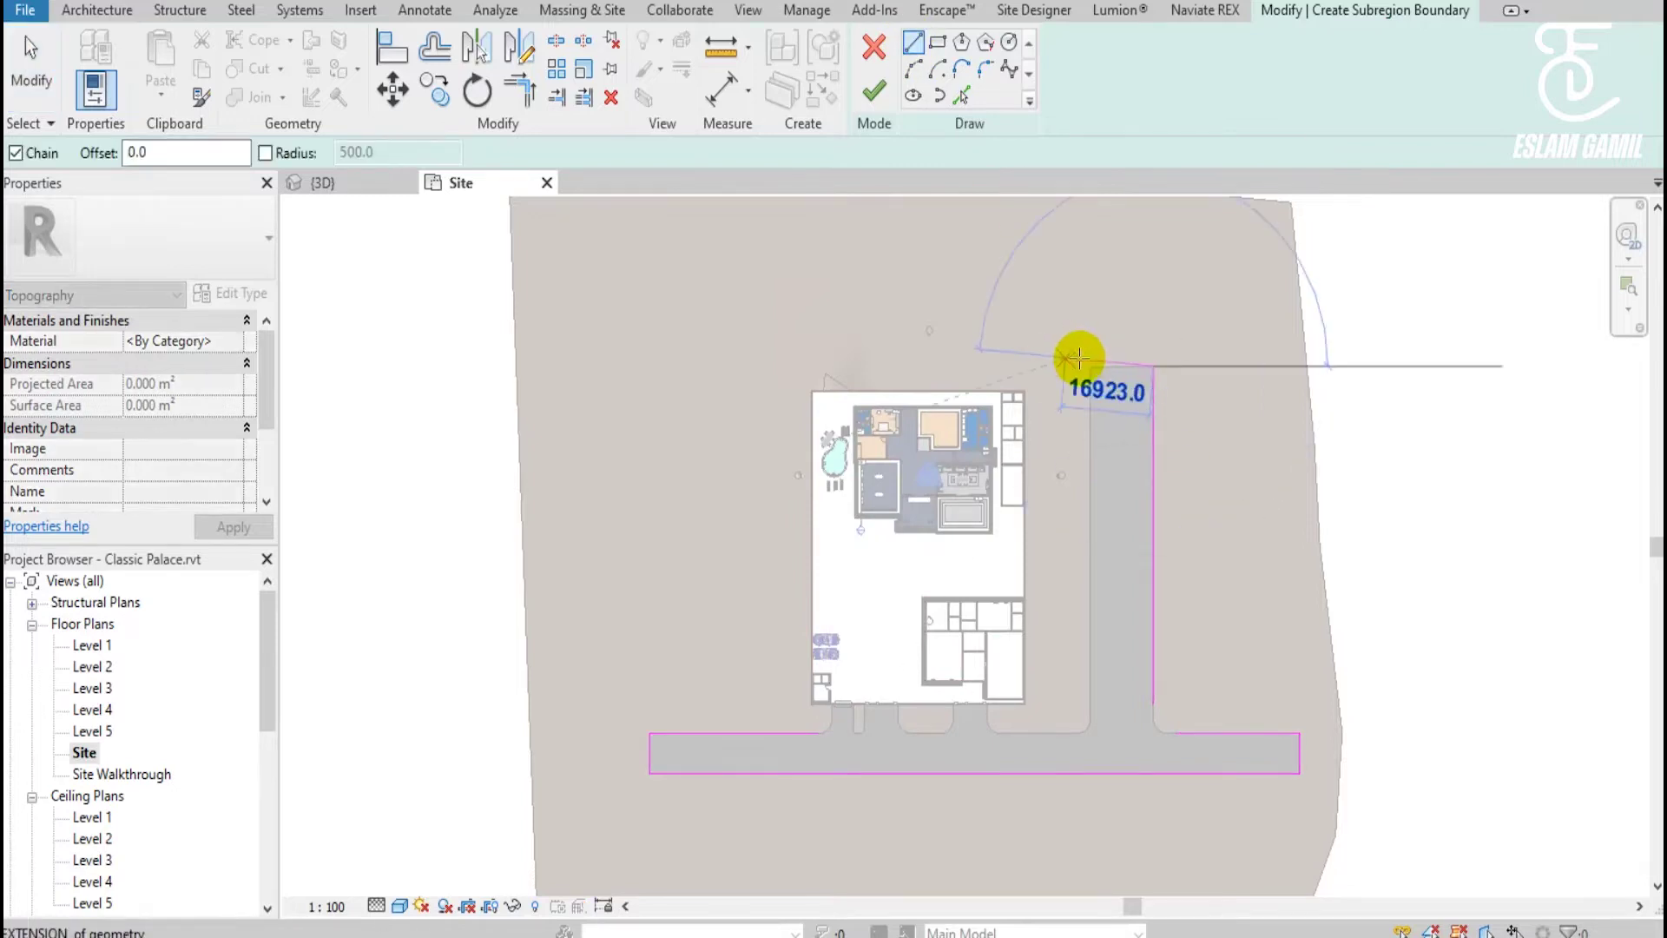
key("Escape")
scroll(1211, 746, "up", 1)
scroll(1209, 759, "up", 1)
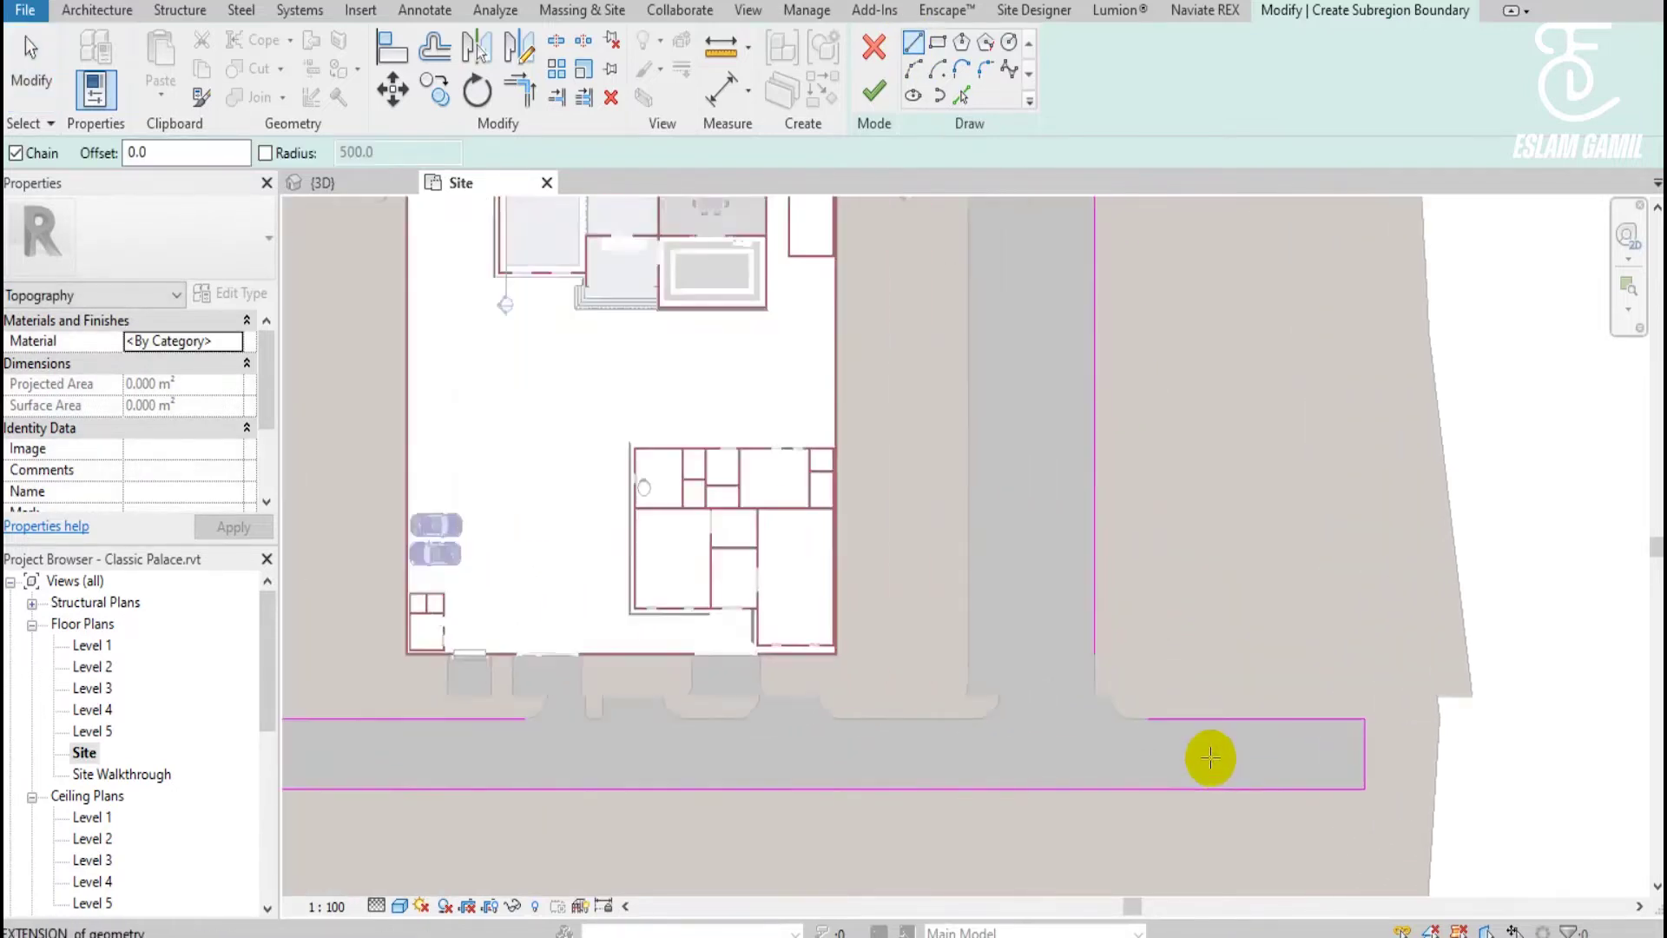
scroll(1181, 738, "up", 1)
scroll(1176, 734, "up", 1)
key("Escape")
Trim the driveway's vertical line and the horizontal road line back to the junction.
left_click(995, 547)
key("Escape")
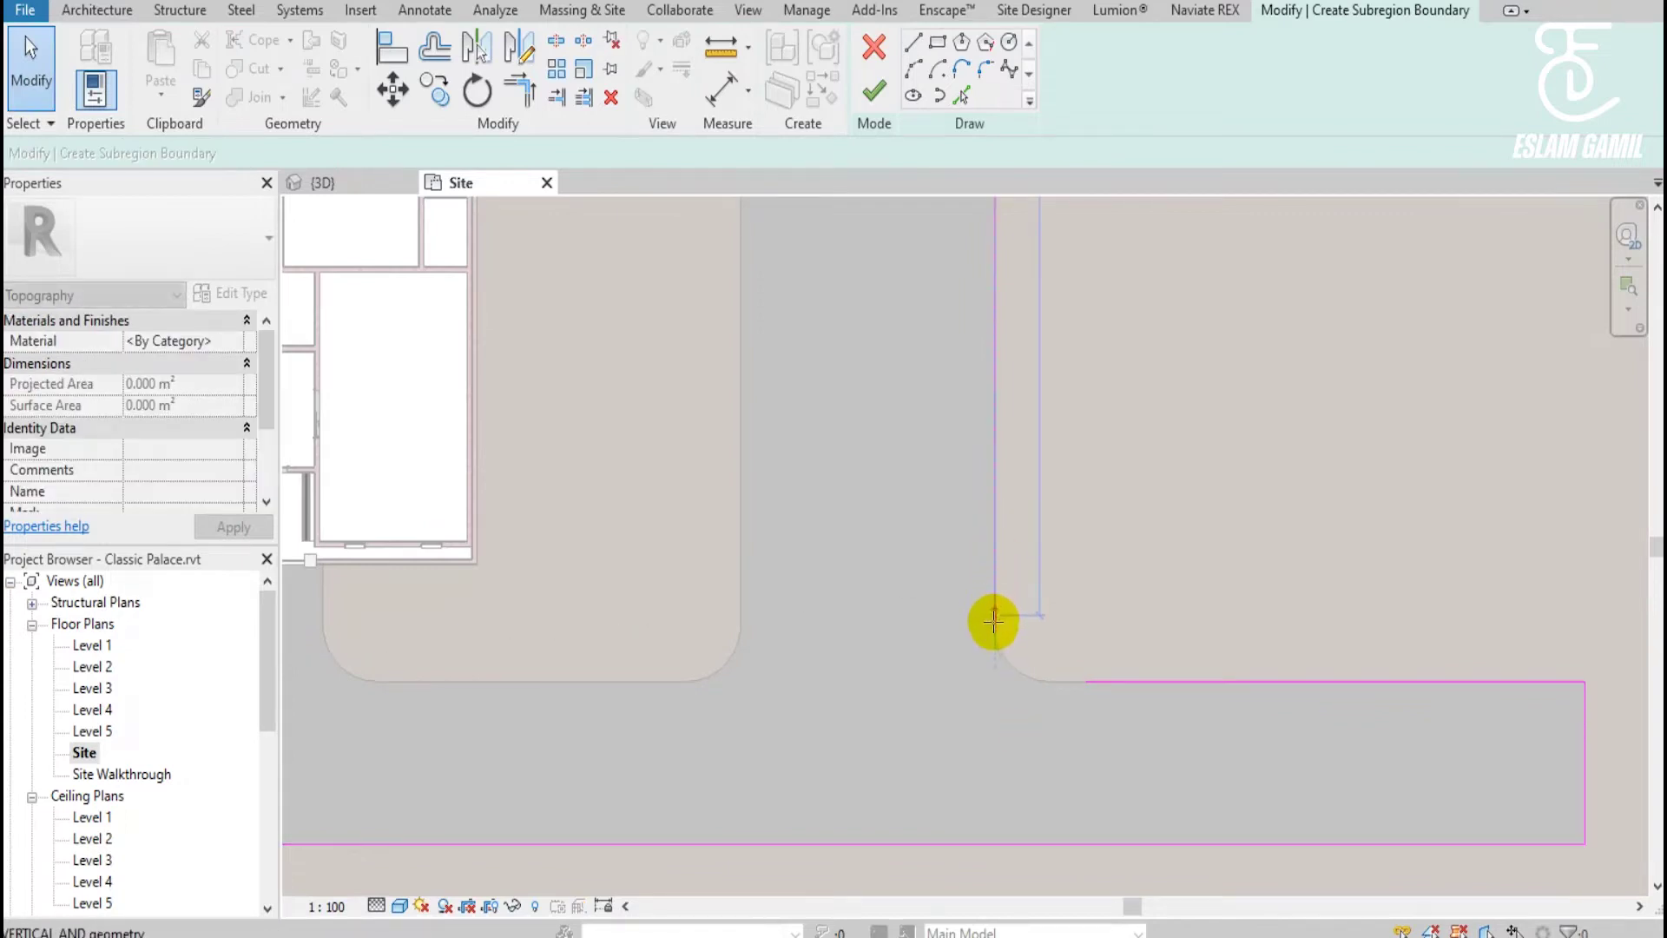
left_click_drag(994, 623, 994, 624)
left_click(1102, 684)
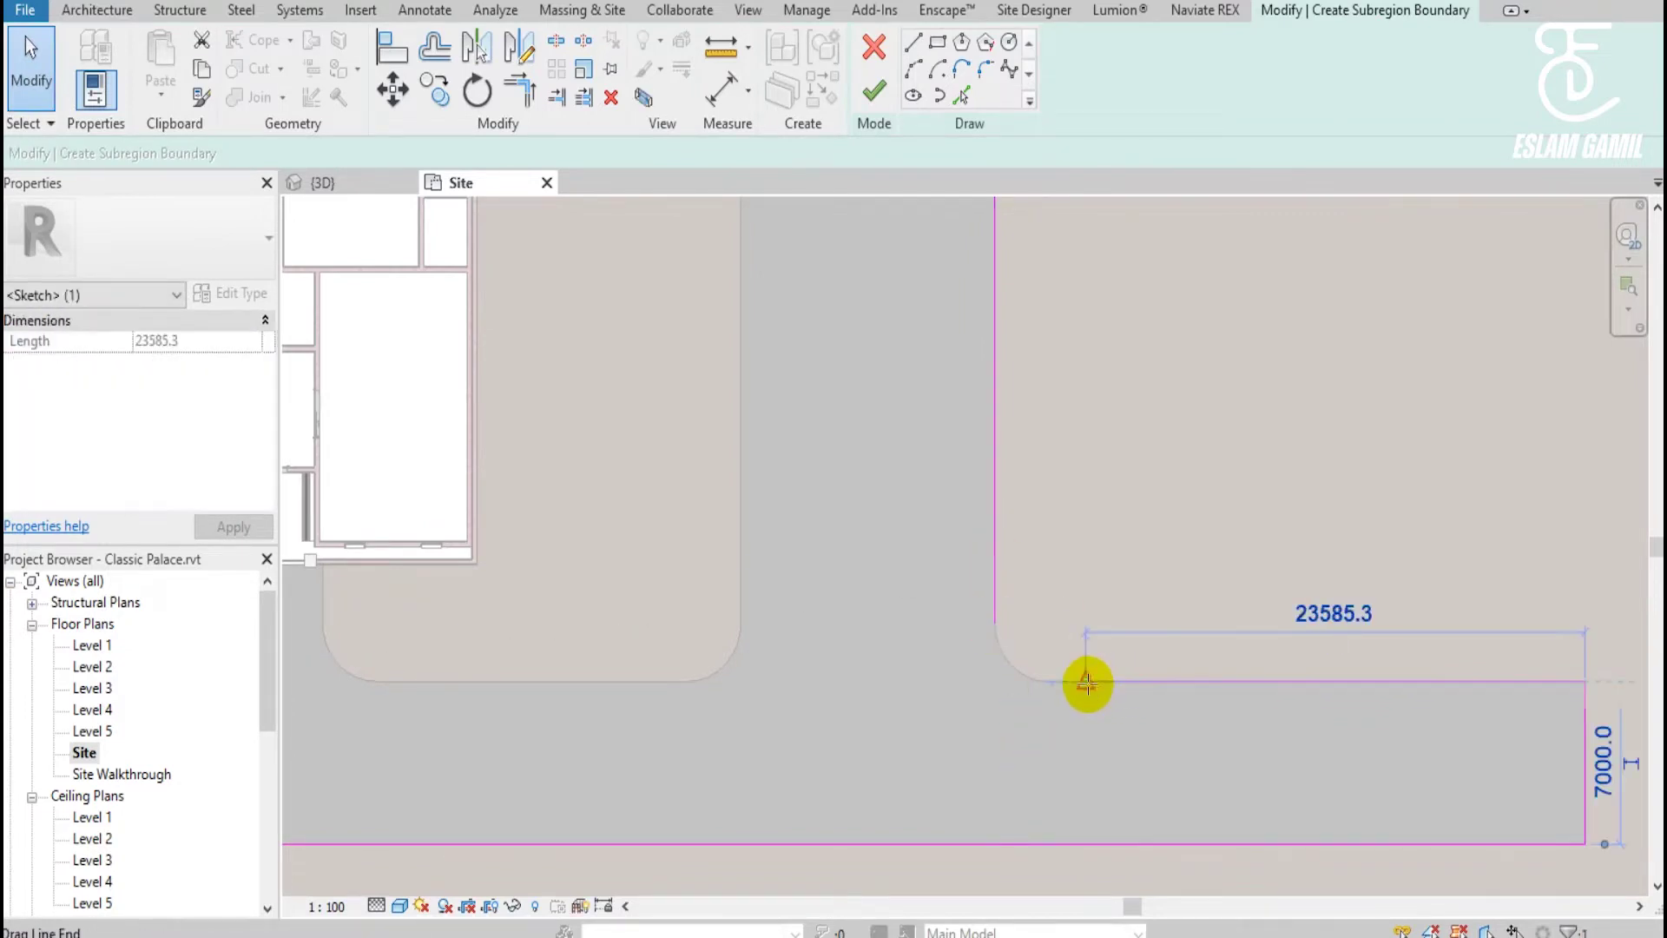
left_click_drag(1086, 682, 1063, 681)
key("Escape")
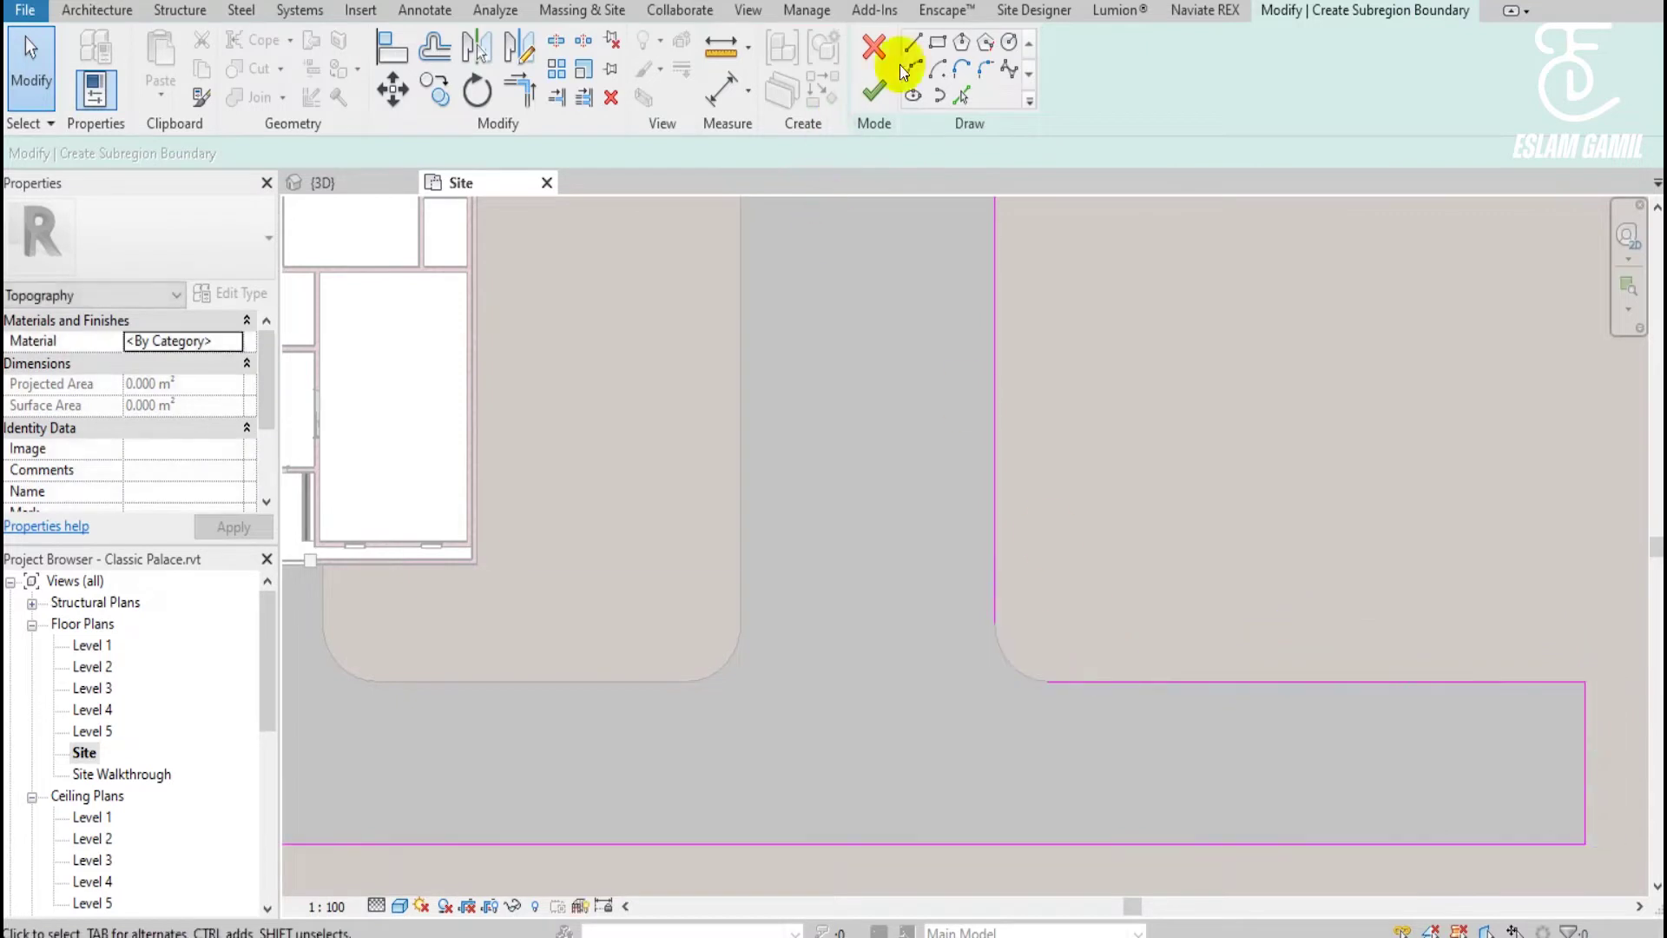
Fillet the junction's inner corner between the two lines with a 2700 radius arc.
left_click(986, 71)
left_click(994, 568)
left_click(1058, 682)
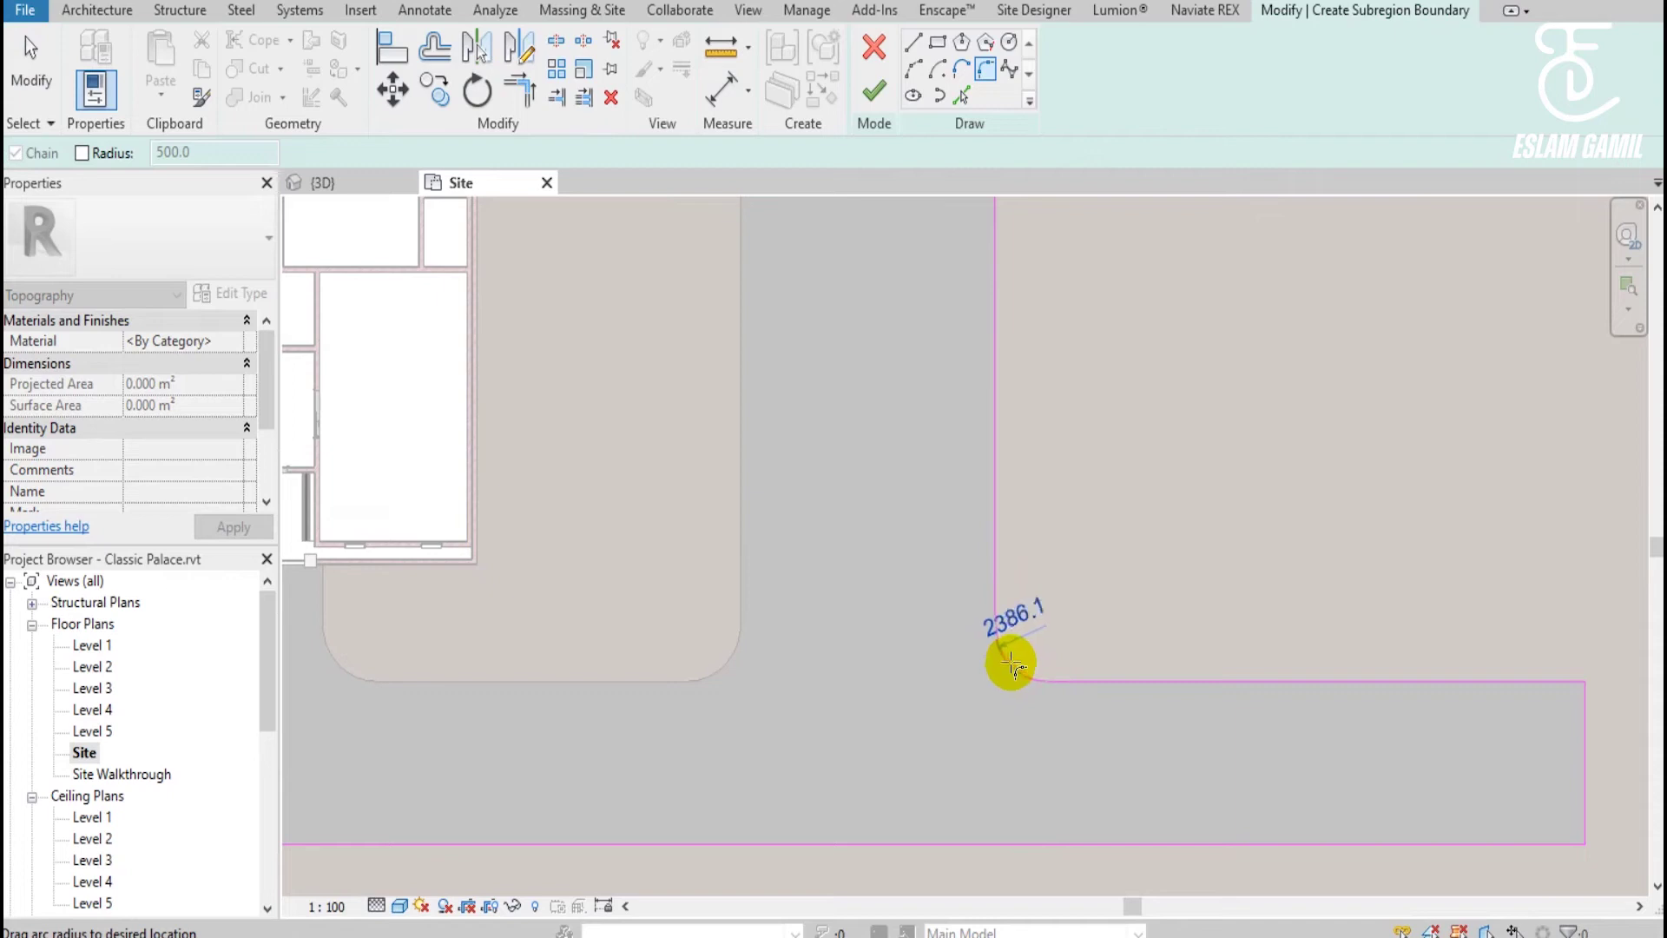
left_click(1033, 662)
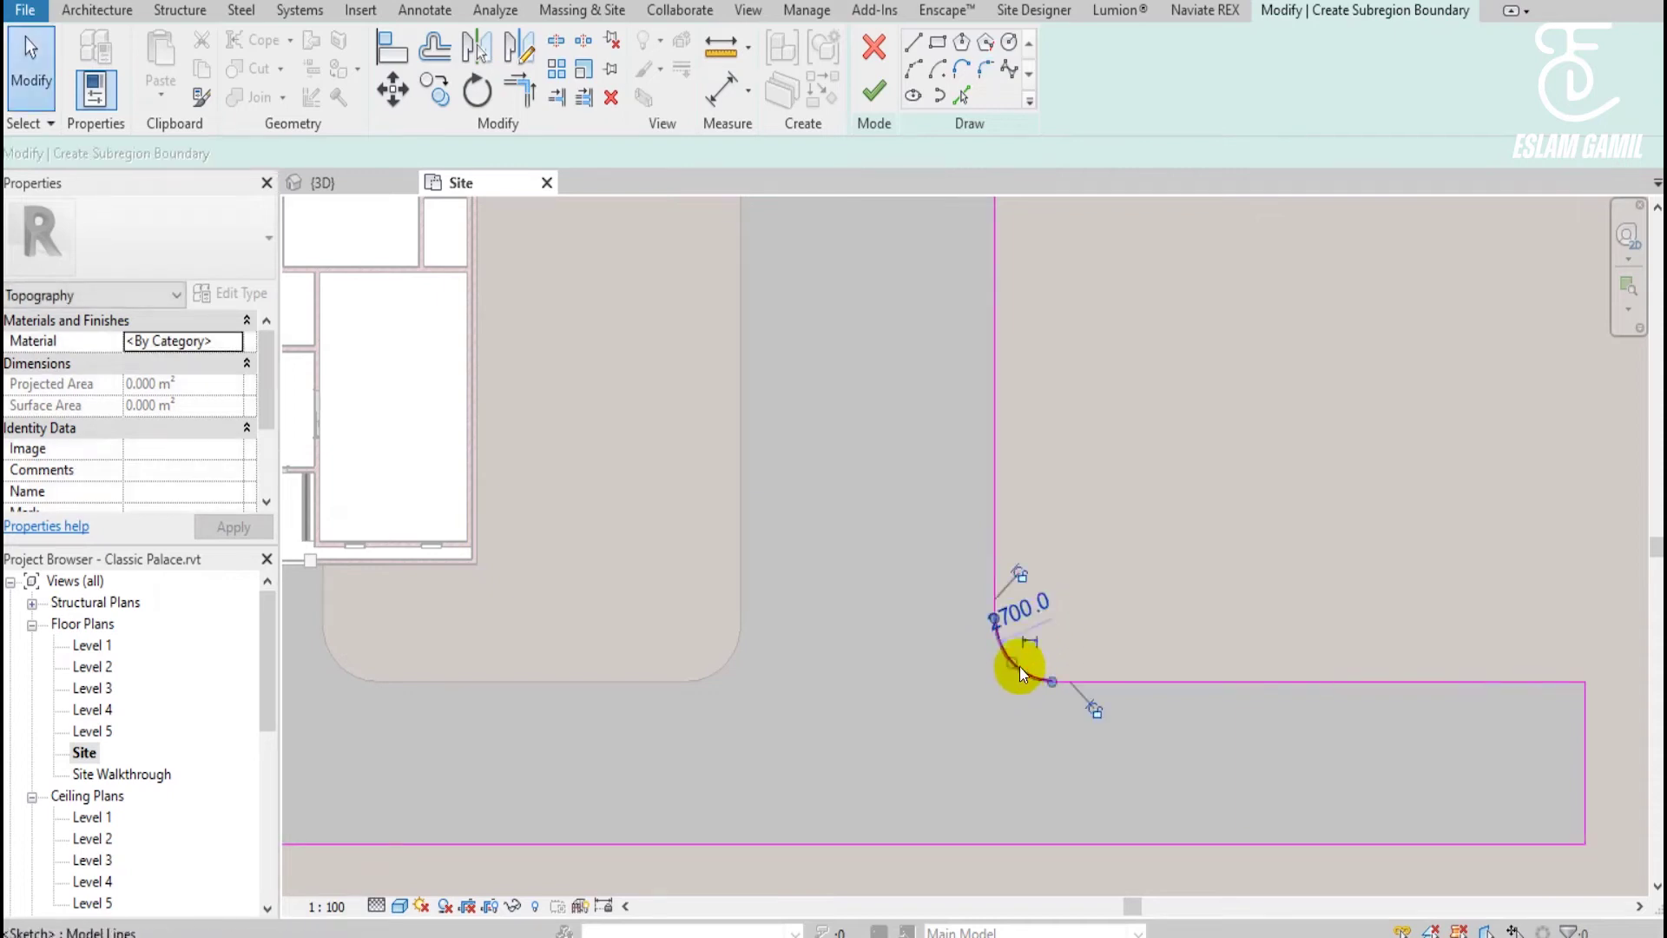
left_click(1025, 619)
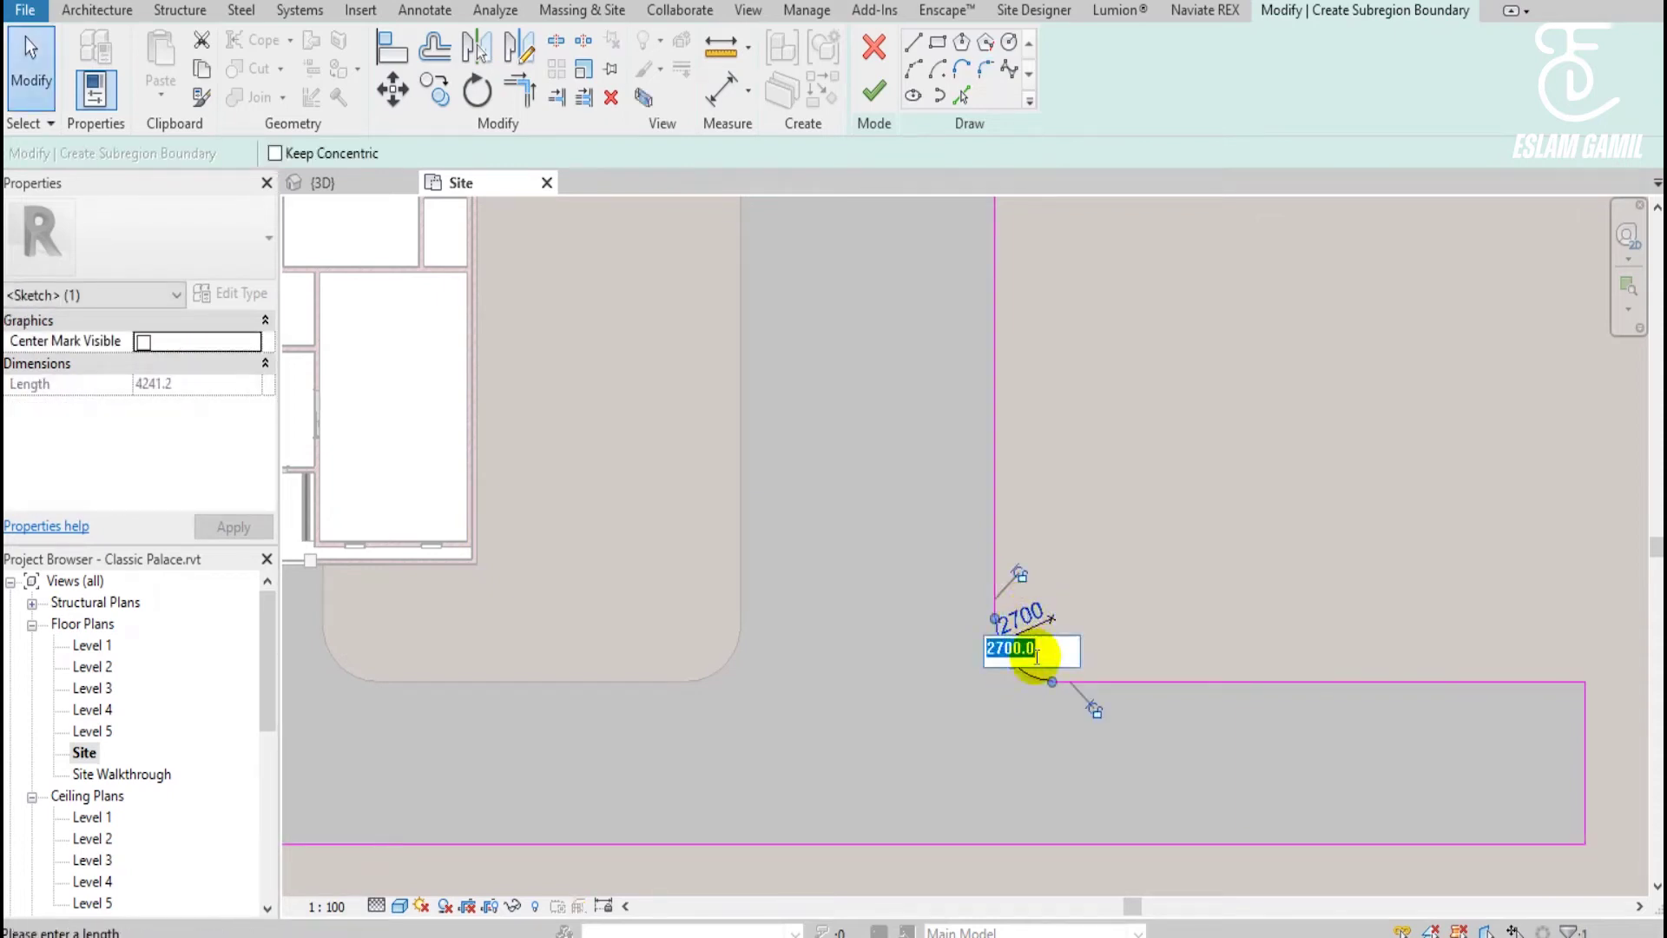
type("2500")
key("Escape")
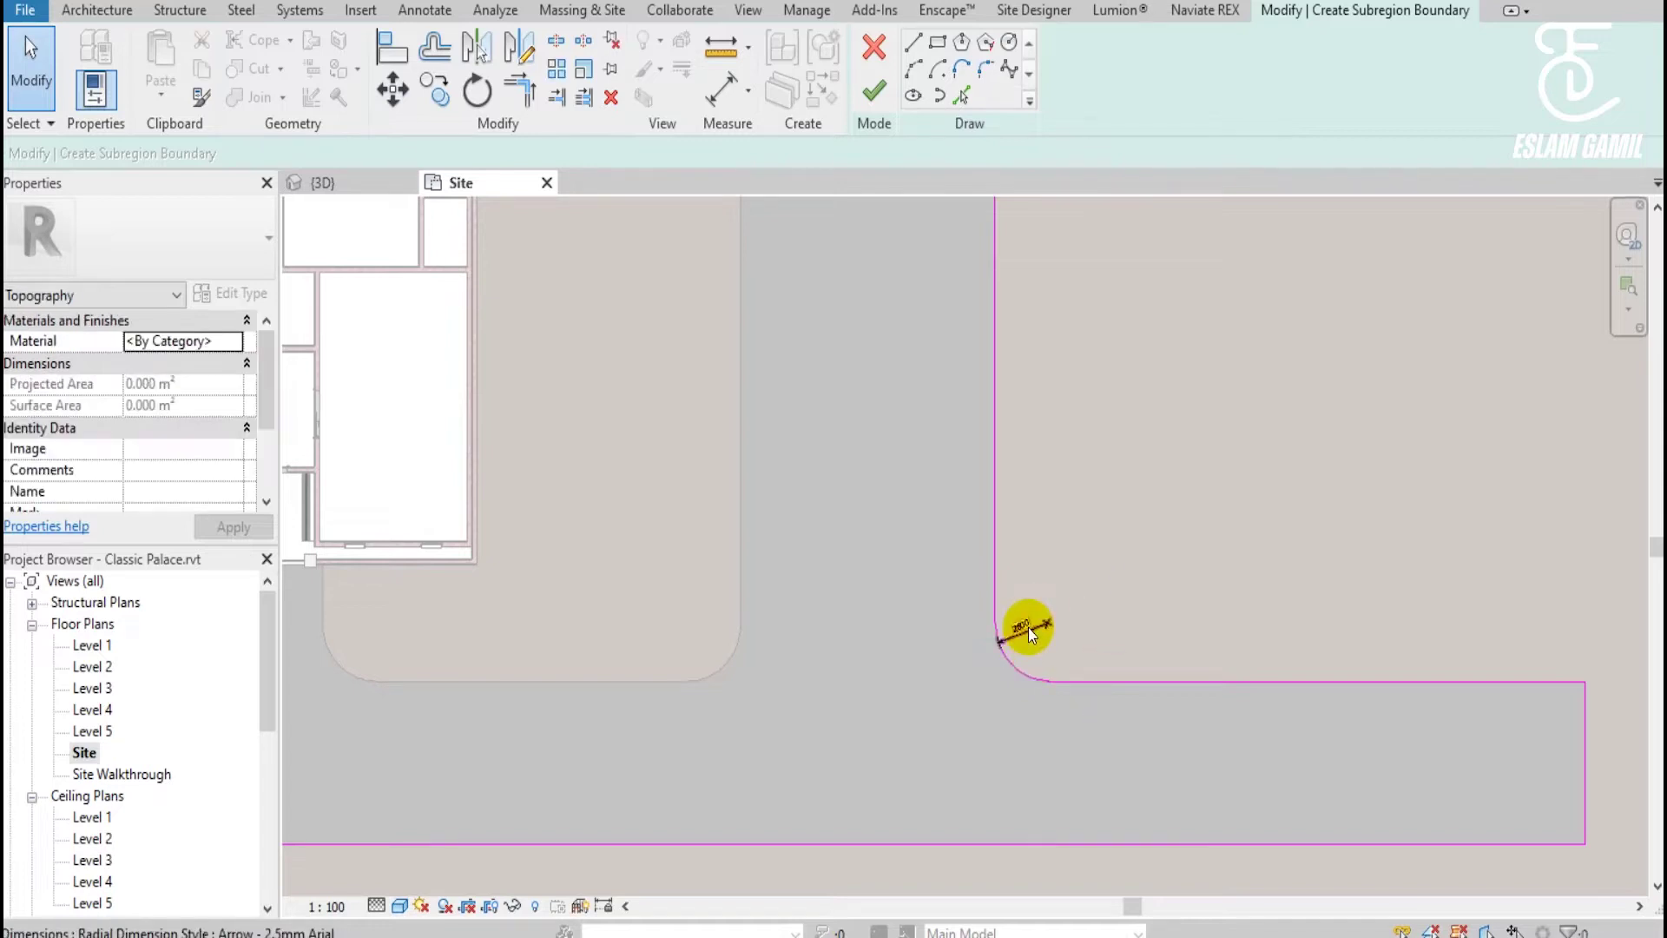
left_click(1028, 627)
key("Escape")
scroll(1112, 487, "down", 3)
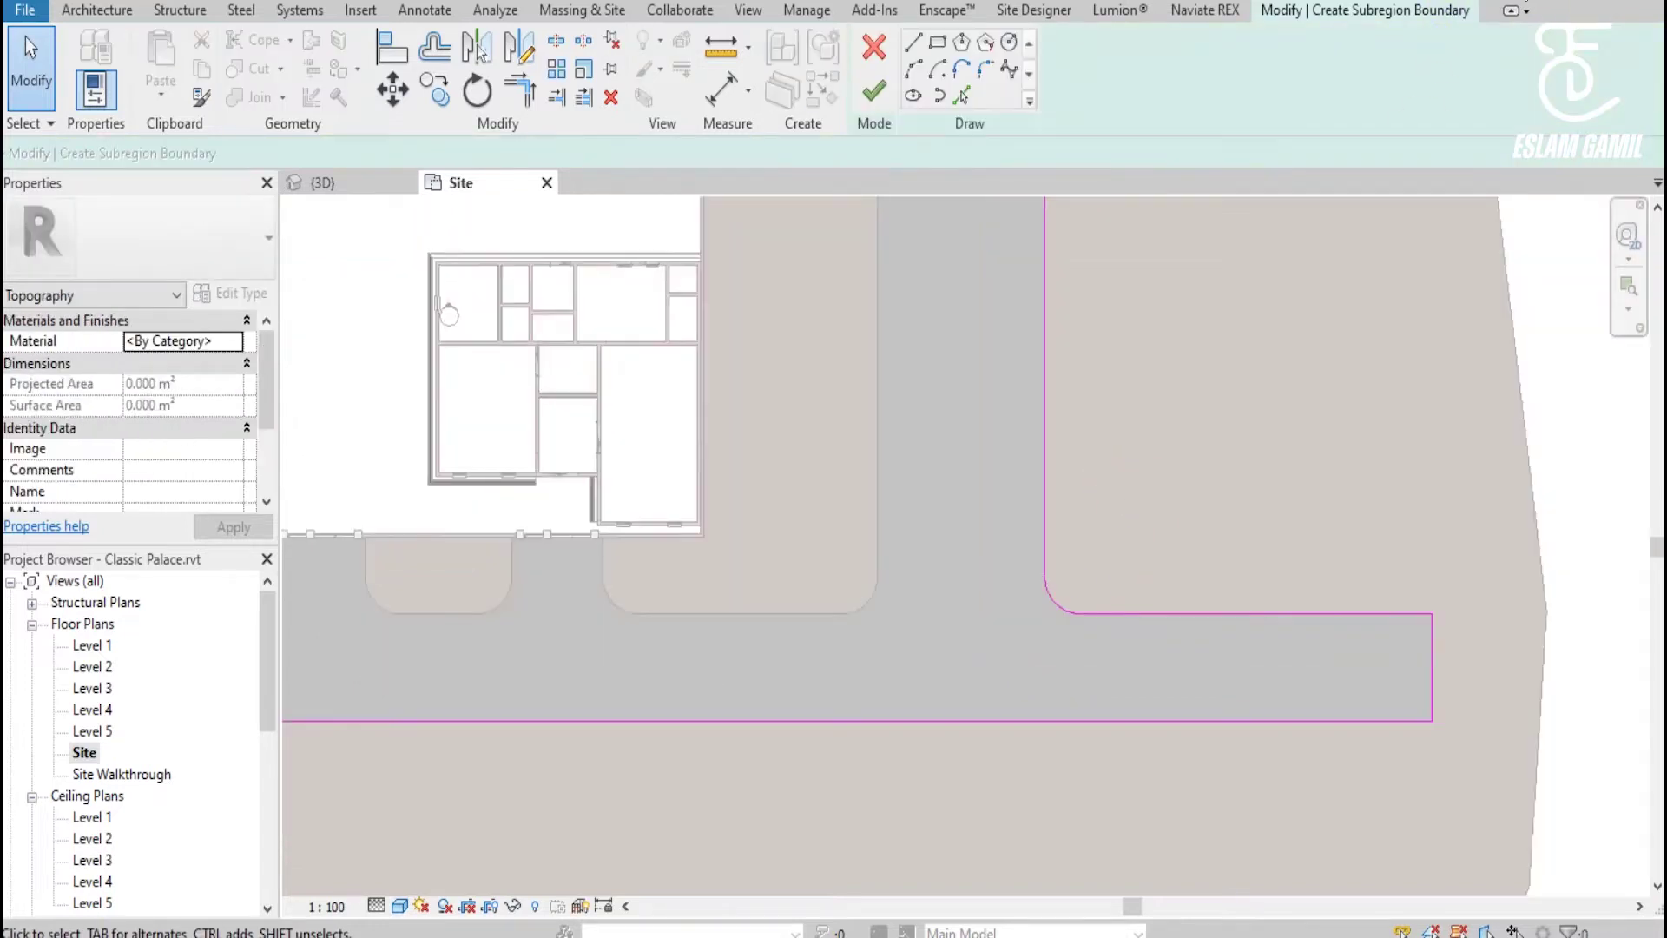
scroll(1303, 504, "down", 1)
Set the Pick Lines offset to 1500 and offset the driveway's right, top and left edges.
left_click(960, 97)
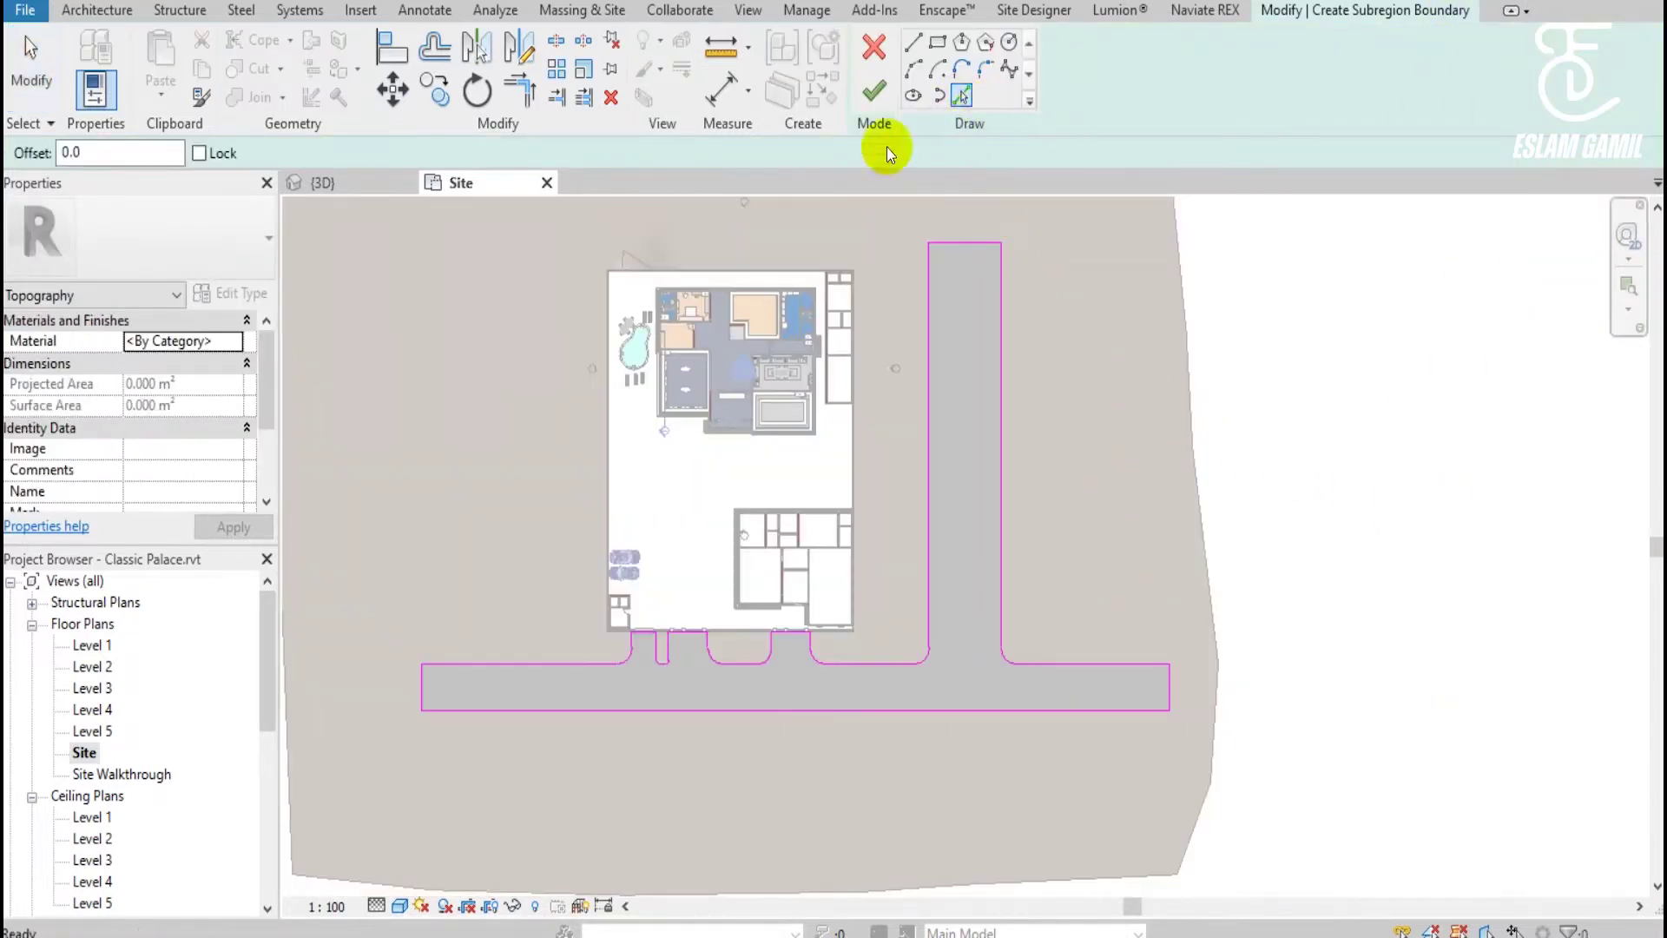
left_click(76, 153)
type("1500")
left_click(1007, 399)
left_click(962, 247)
left_click(924, 283)
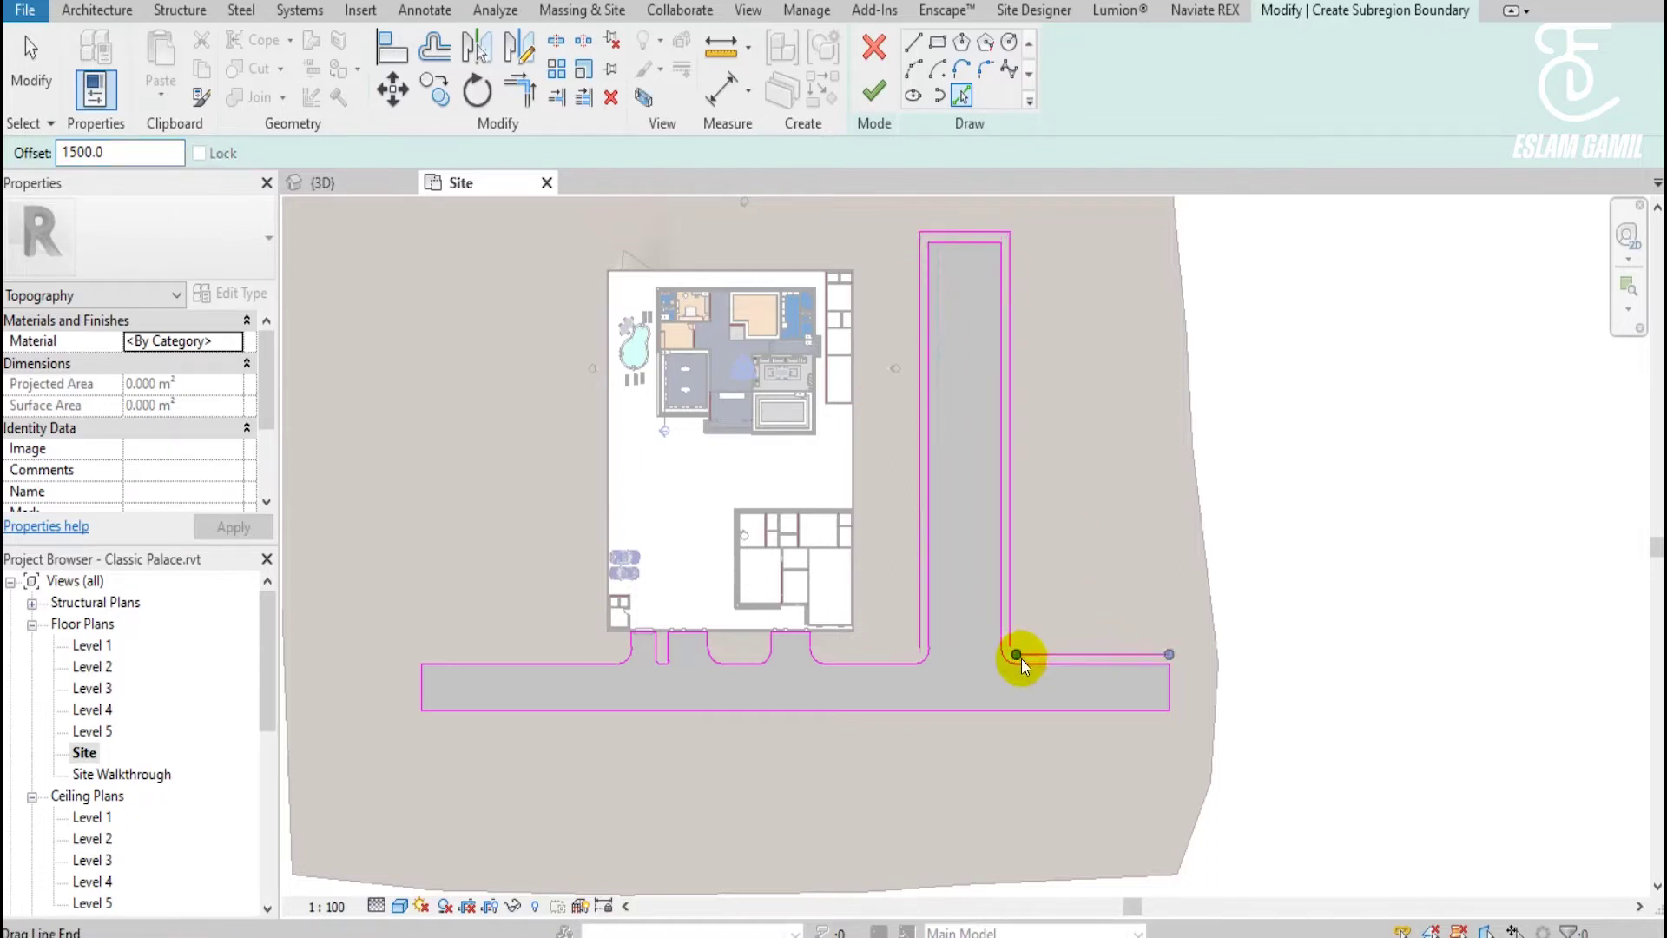
scroll(1021, 658, "up", 2)
scroll(1005, 681, "up", 2)
scroll(1005, 681, "up", 2)
Offset the junction corner arcs and the road's right end, bottom, left end and top edges by 1500.
left_click(1011, 643)
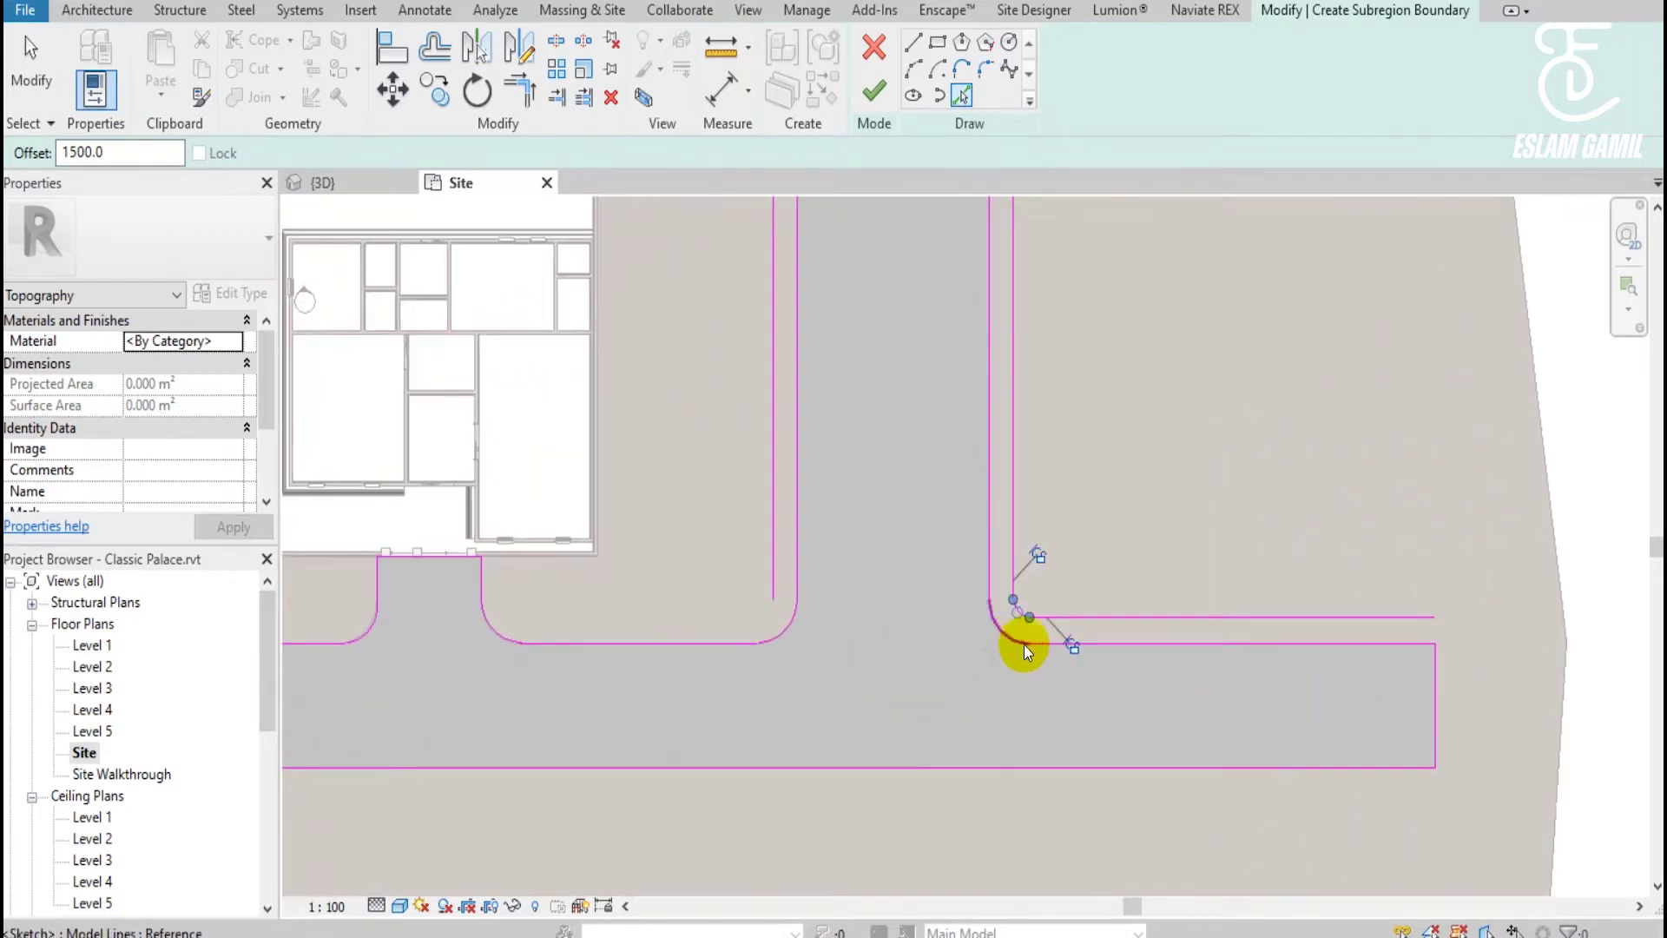
left_click(1441, 704)
middle_click_drag(1370, 856, 1364, 420)
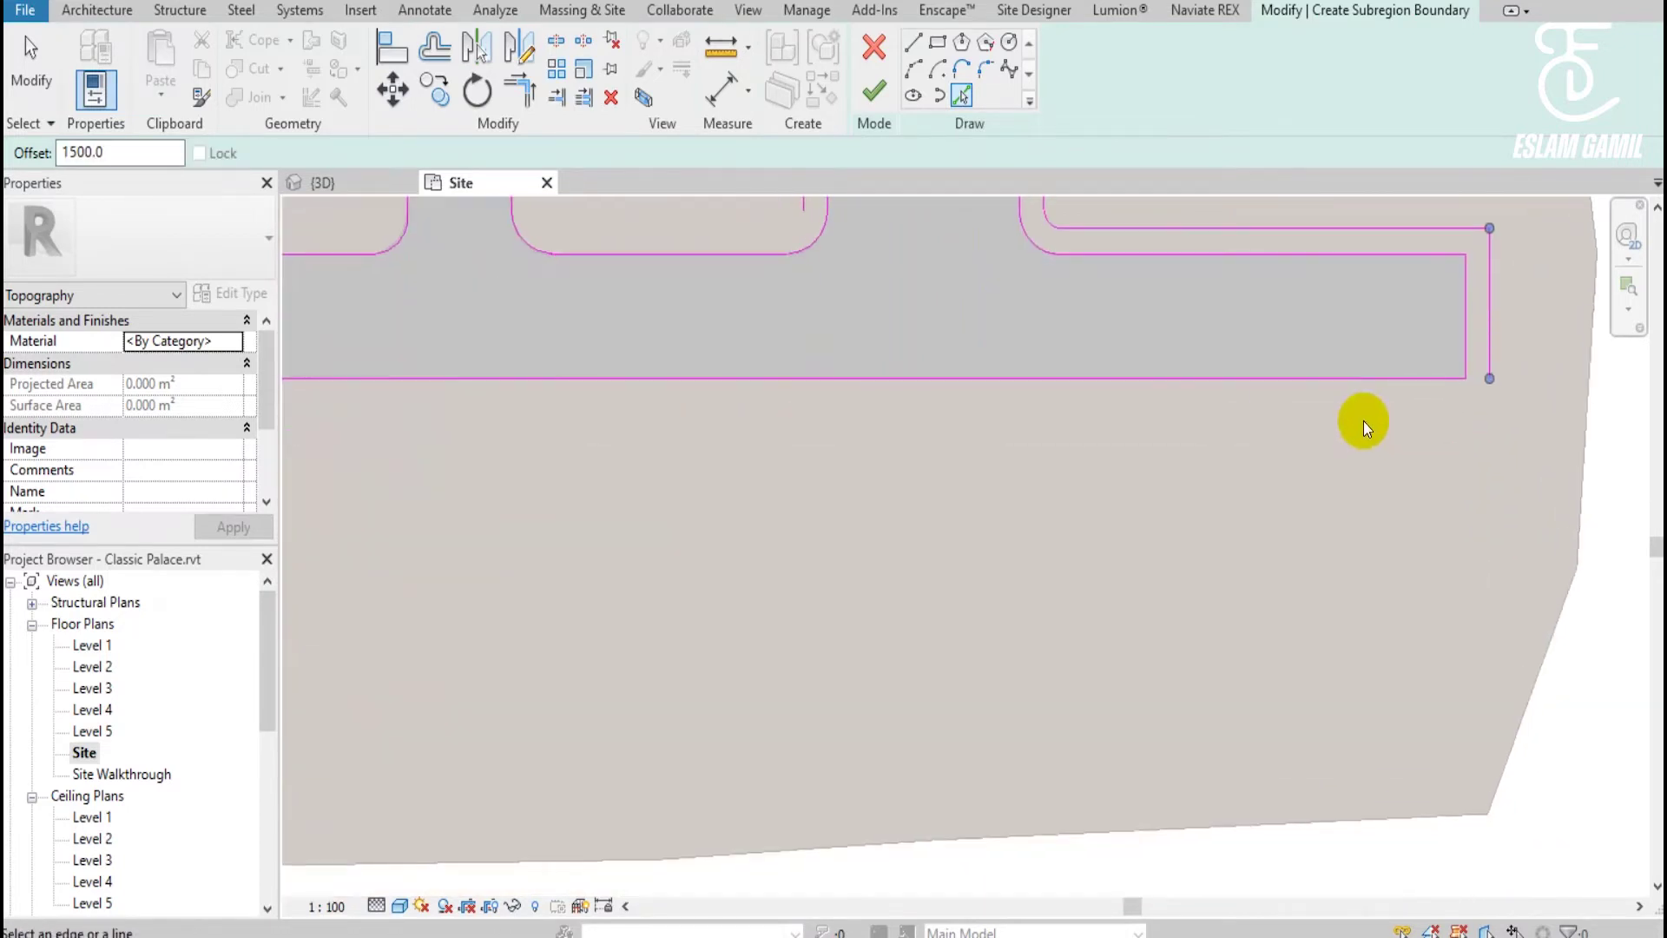
left_click(1369, 388)
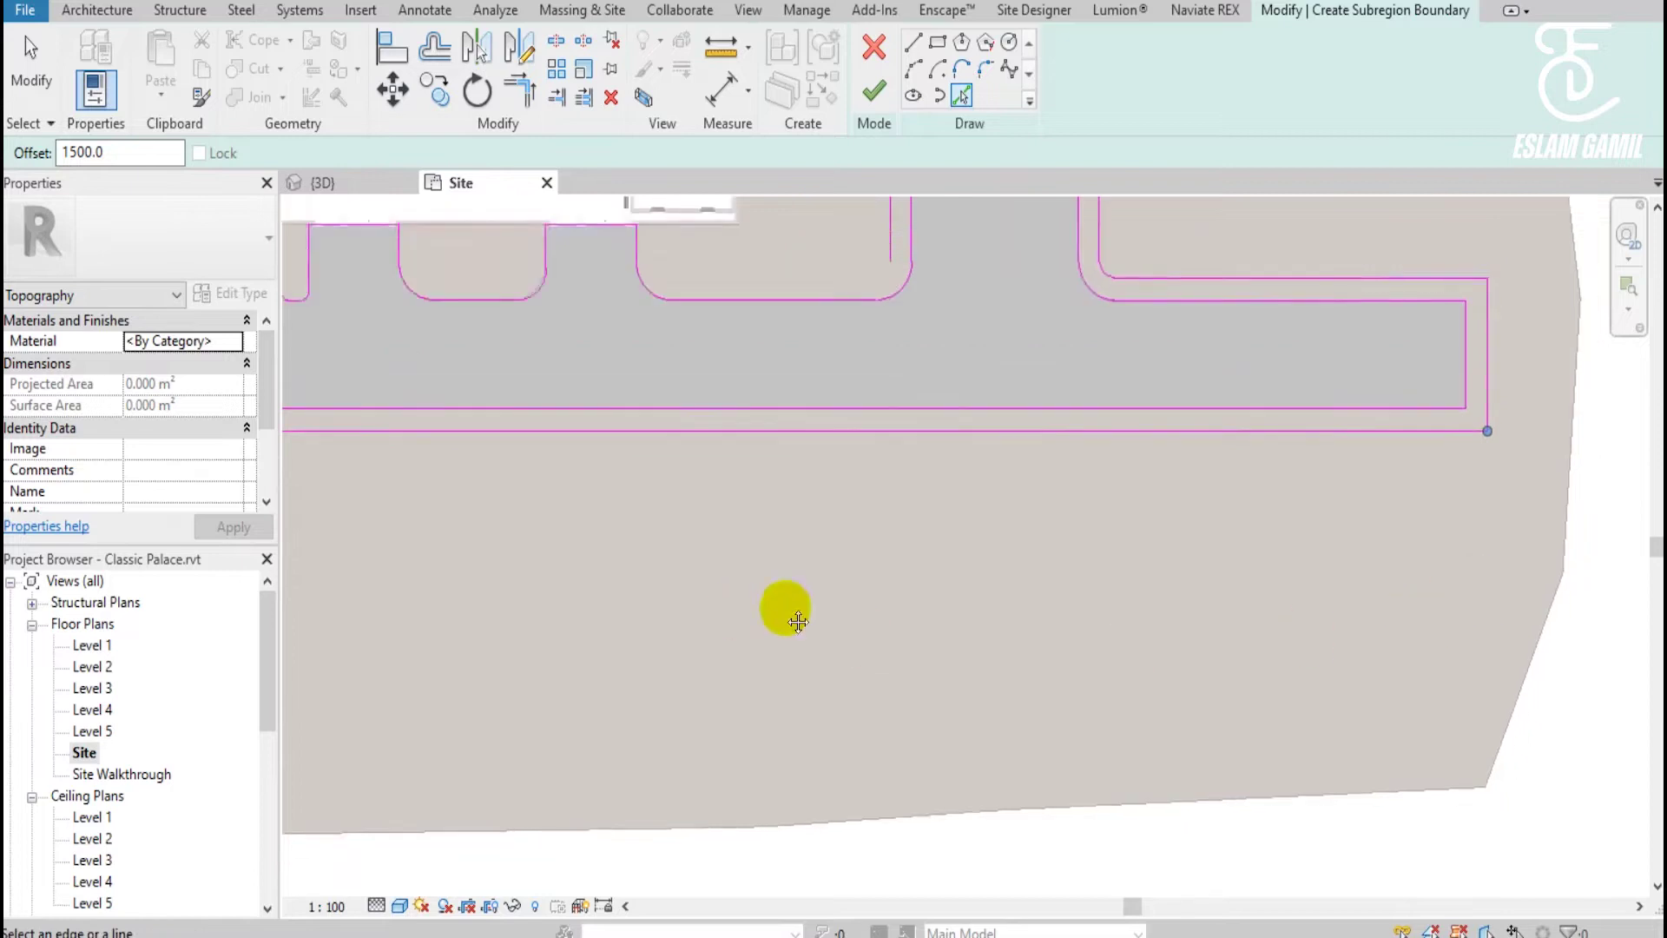
middle_click_drag(785, 607, 965, 665)
scroll(965, 665, "down", 1)
left_click(425, 492)
left_click(457, 469)
left_click(853, 439)
scroll(886, 373, "up", 1)
scroll(967, 403, "up", 1)
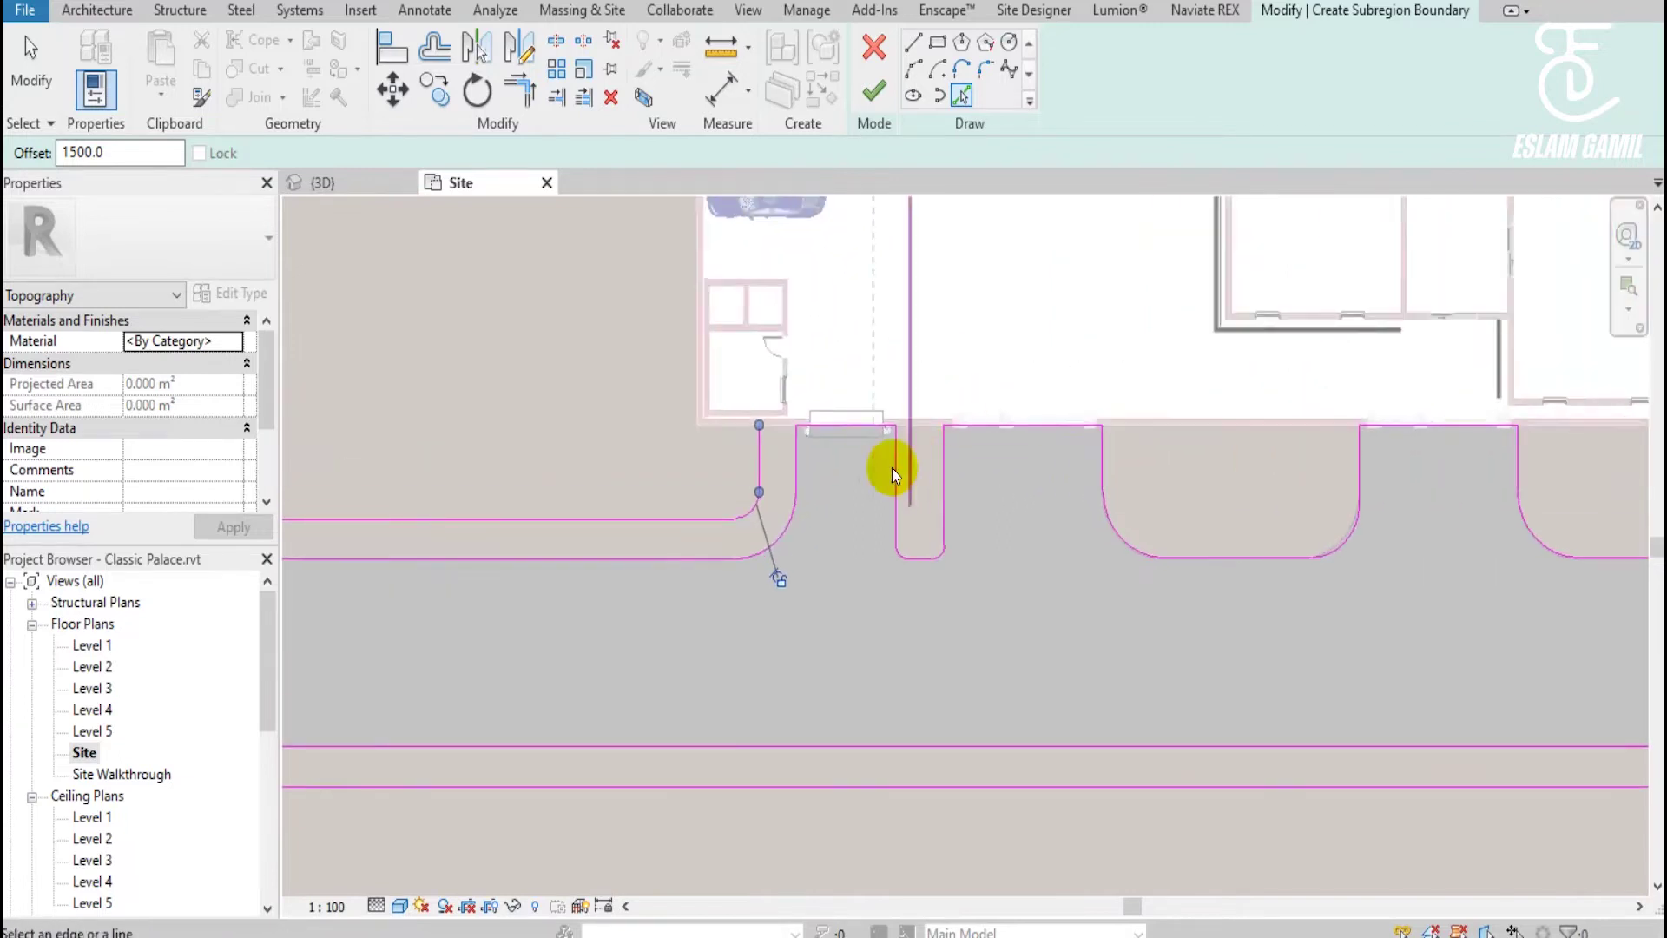
scroll(955, 556, "down", 2)
scroll(767, 534, "up", 1)
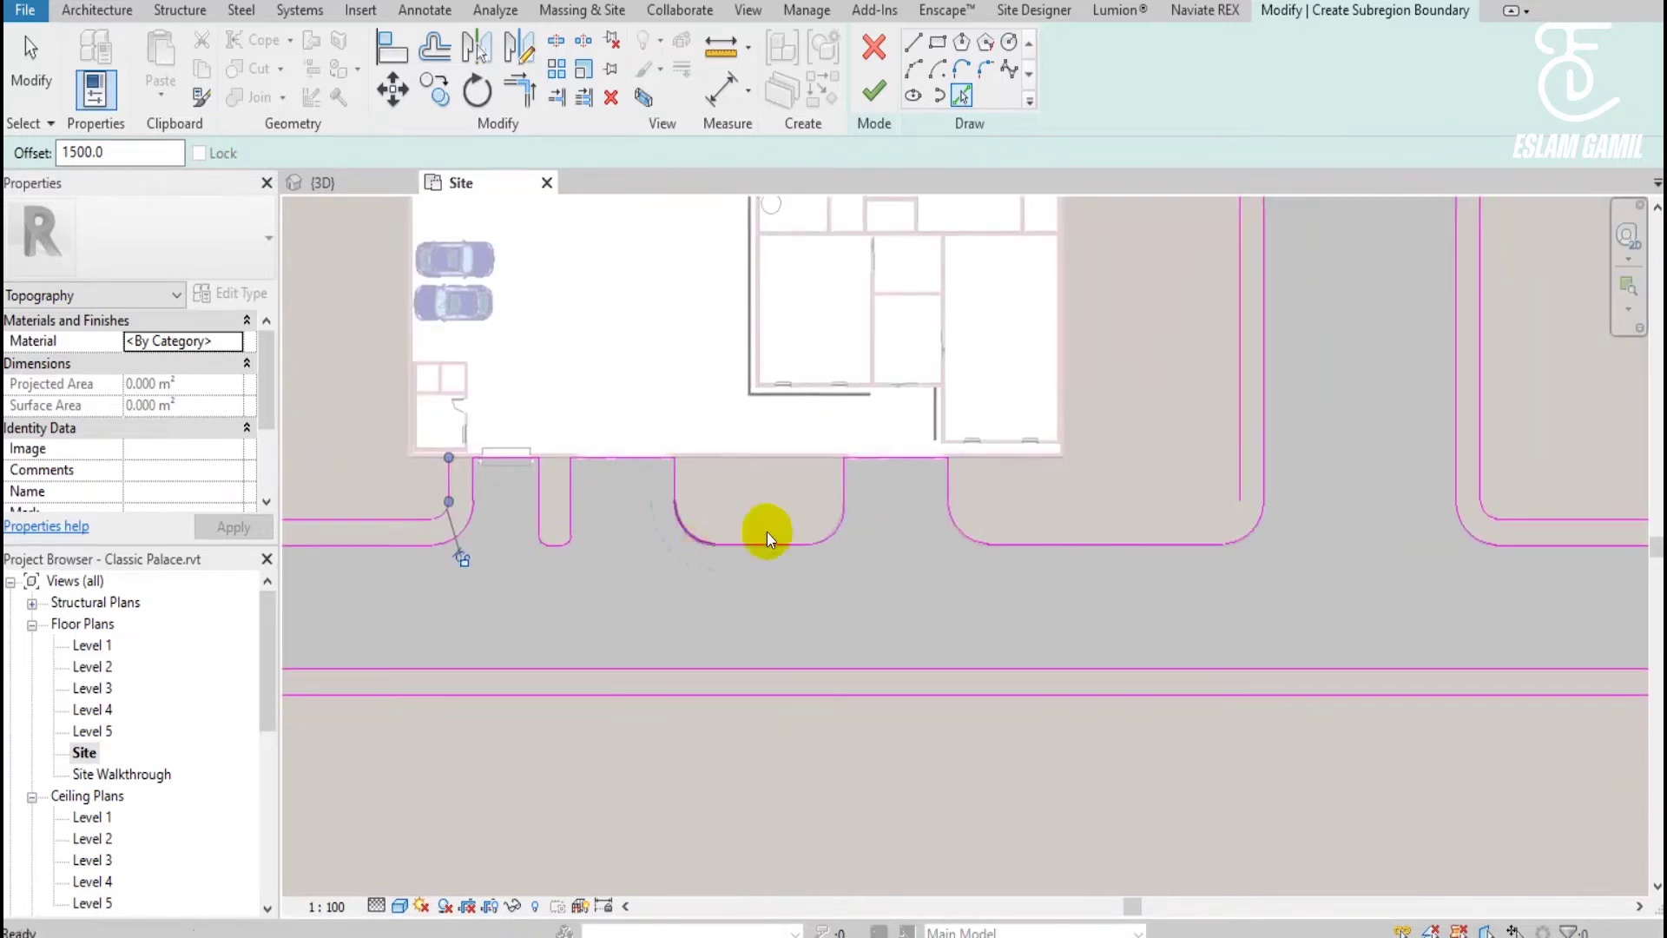
Offset the right and middle parking bays' edges and corner arcs by 1500.
left_click(1133, 538)
left_click(1243, 529)
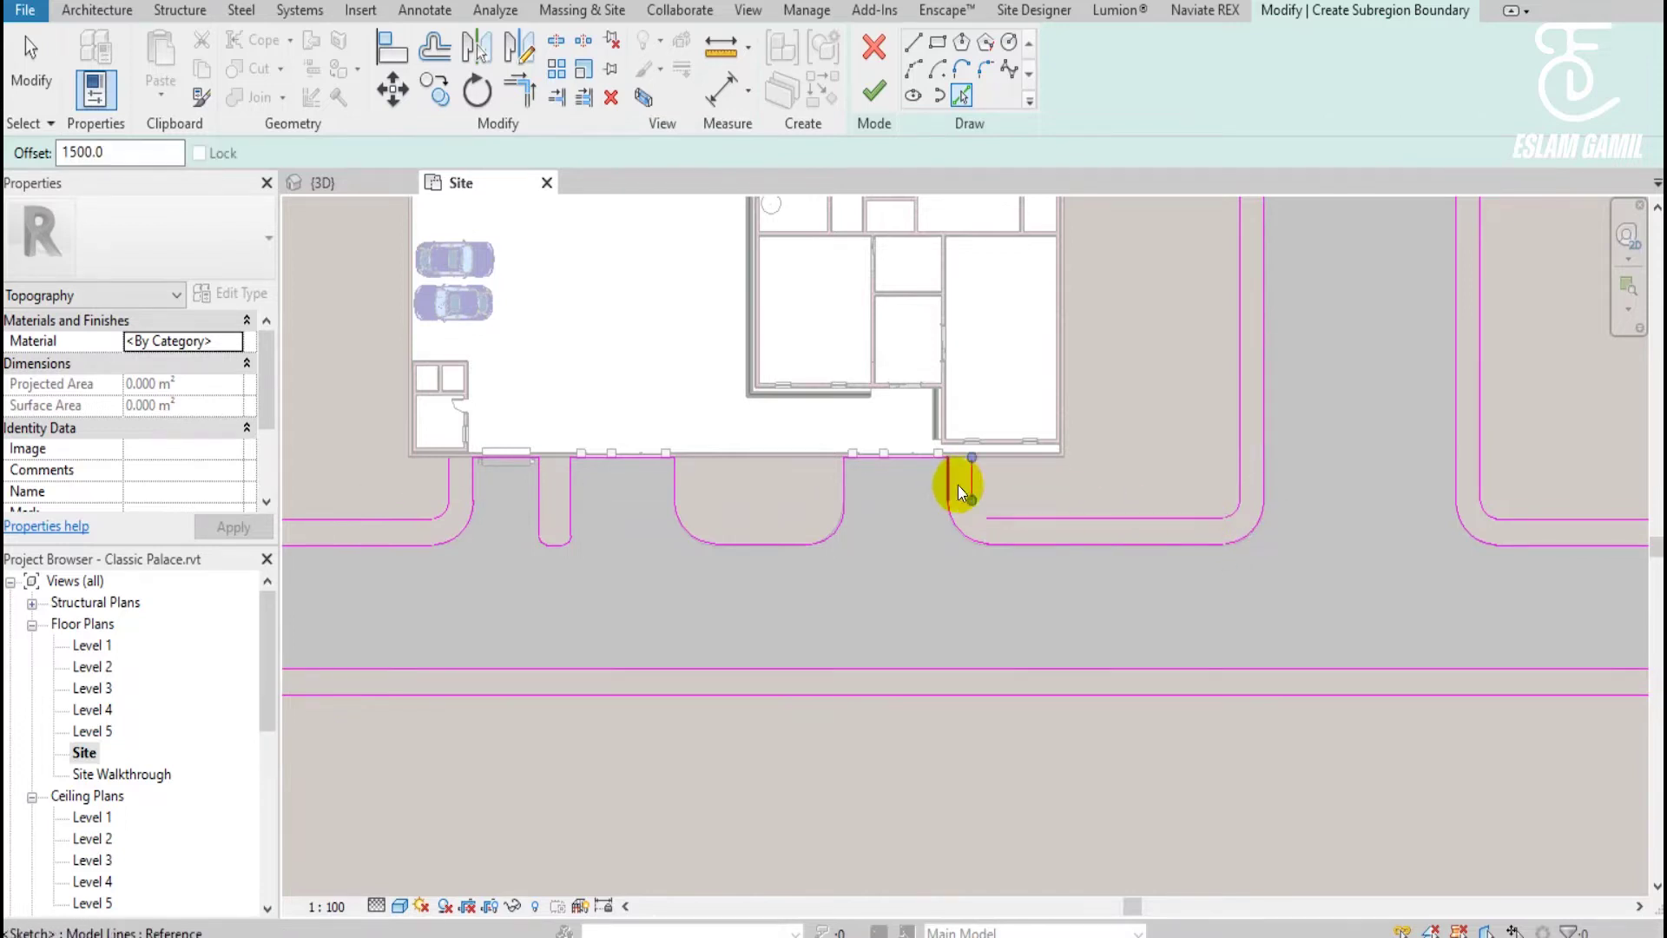
left_click(959, 487)
left_click(961, 522)
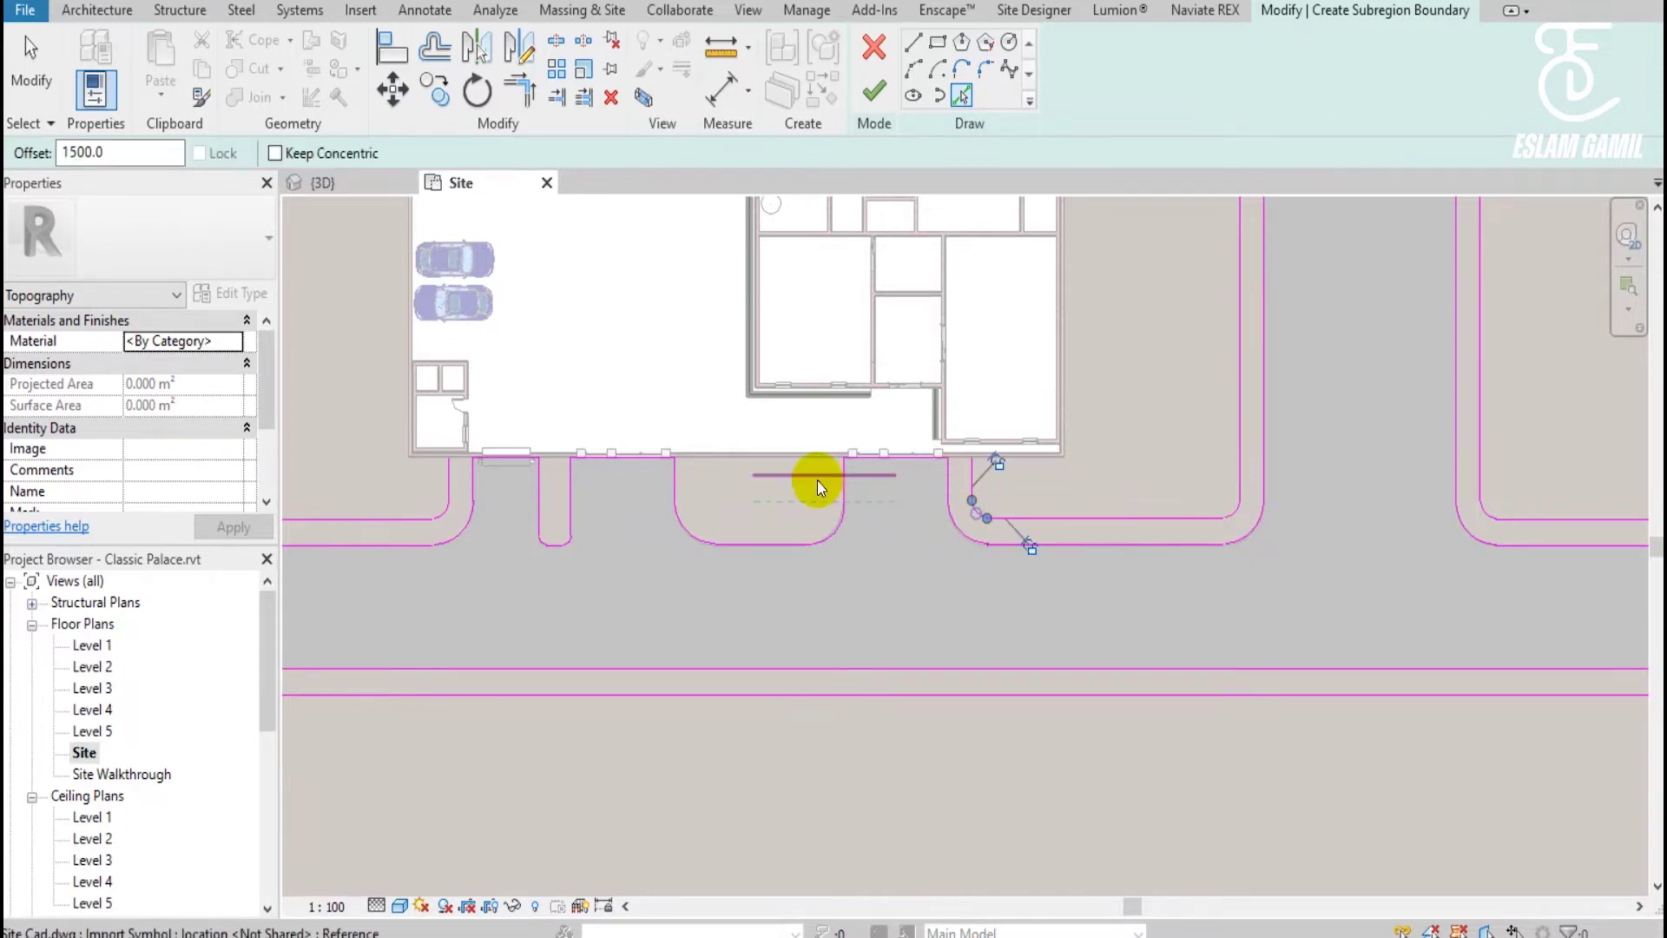
left_click(841, 481)
left_click(675, 482)
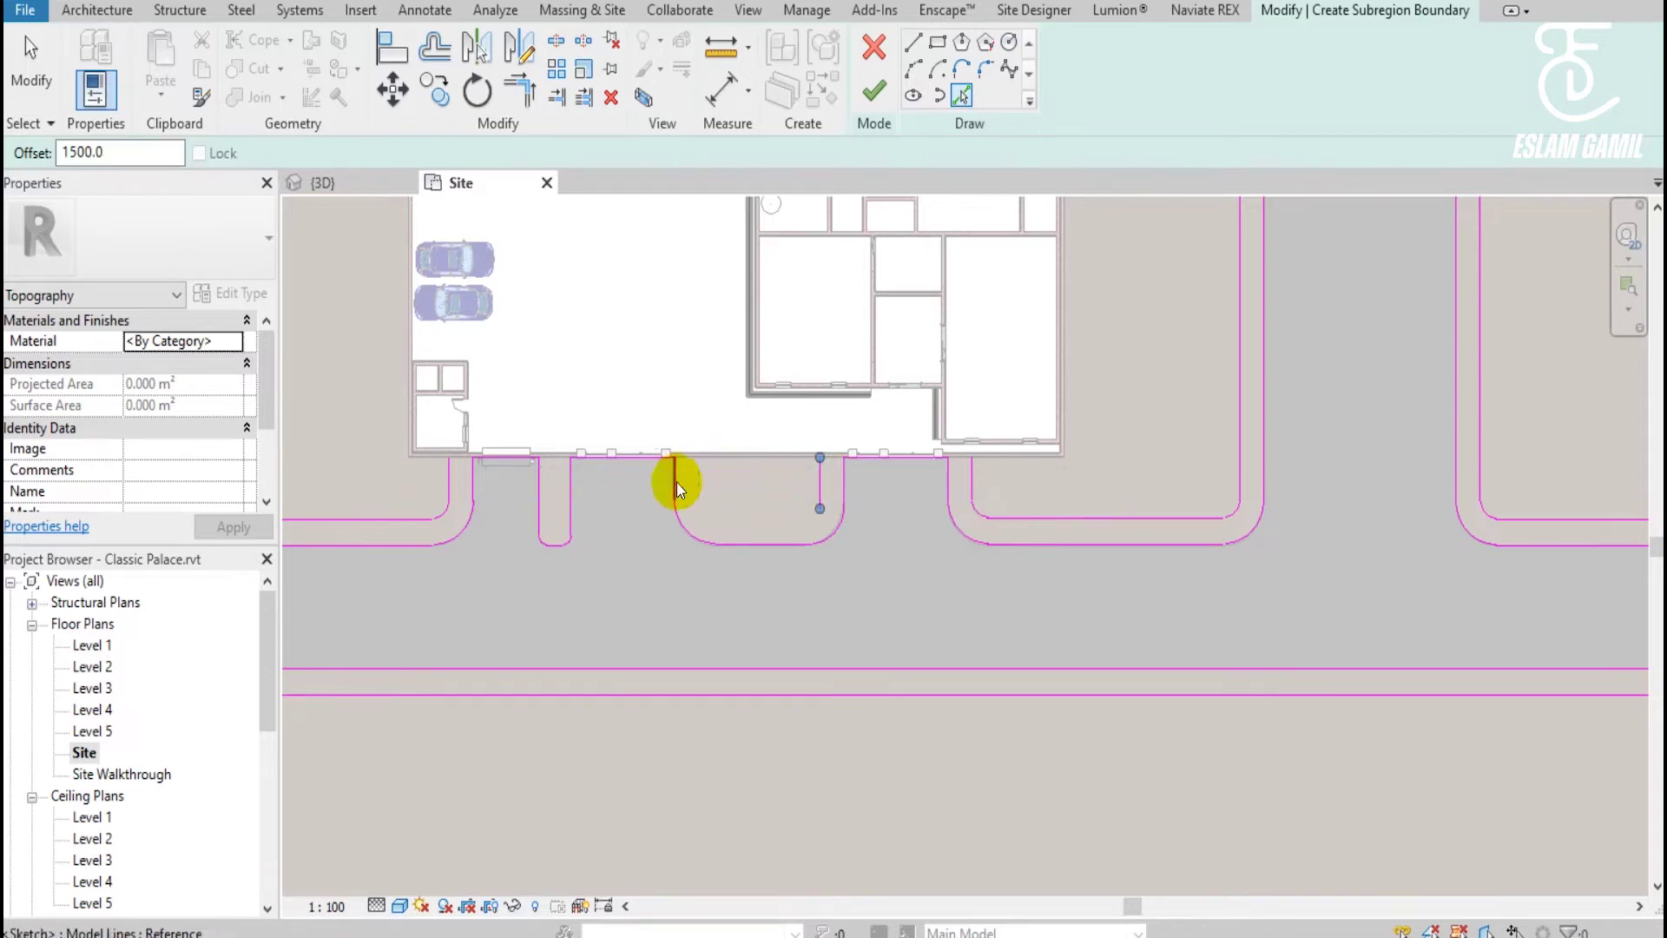
left_click(724, 542)
left_click(687, 529)
left_click(829, 529)
key("Escape")
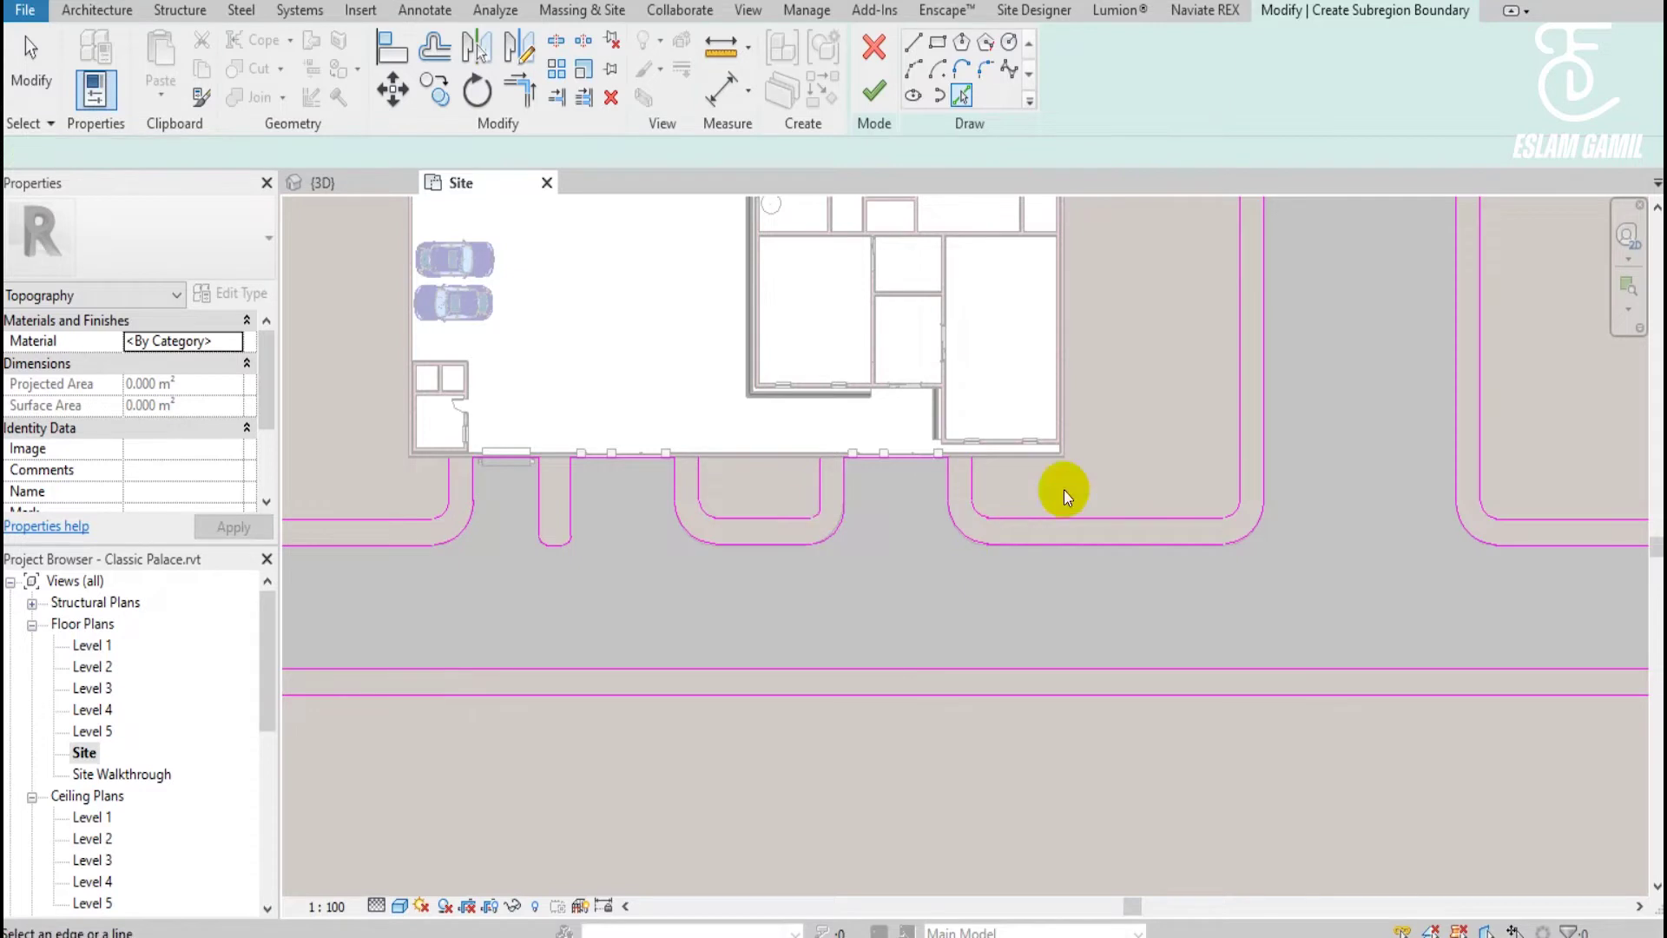
key("Escape")
scroll(992, 448, "up", 2)
scroll(1055, 507, "up", 2)
scroll(888, 392, "down", 1)
middle_click_drag(888, 392, 1034, 423)
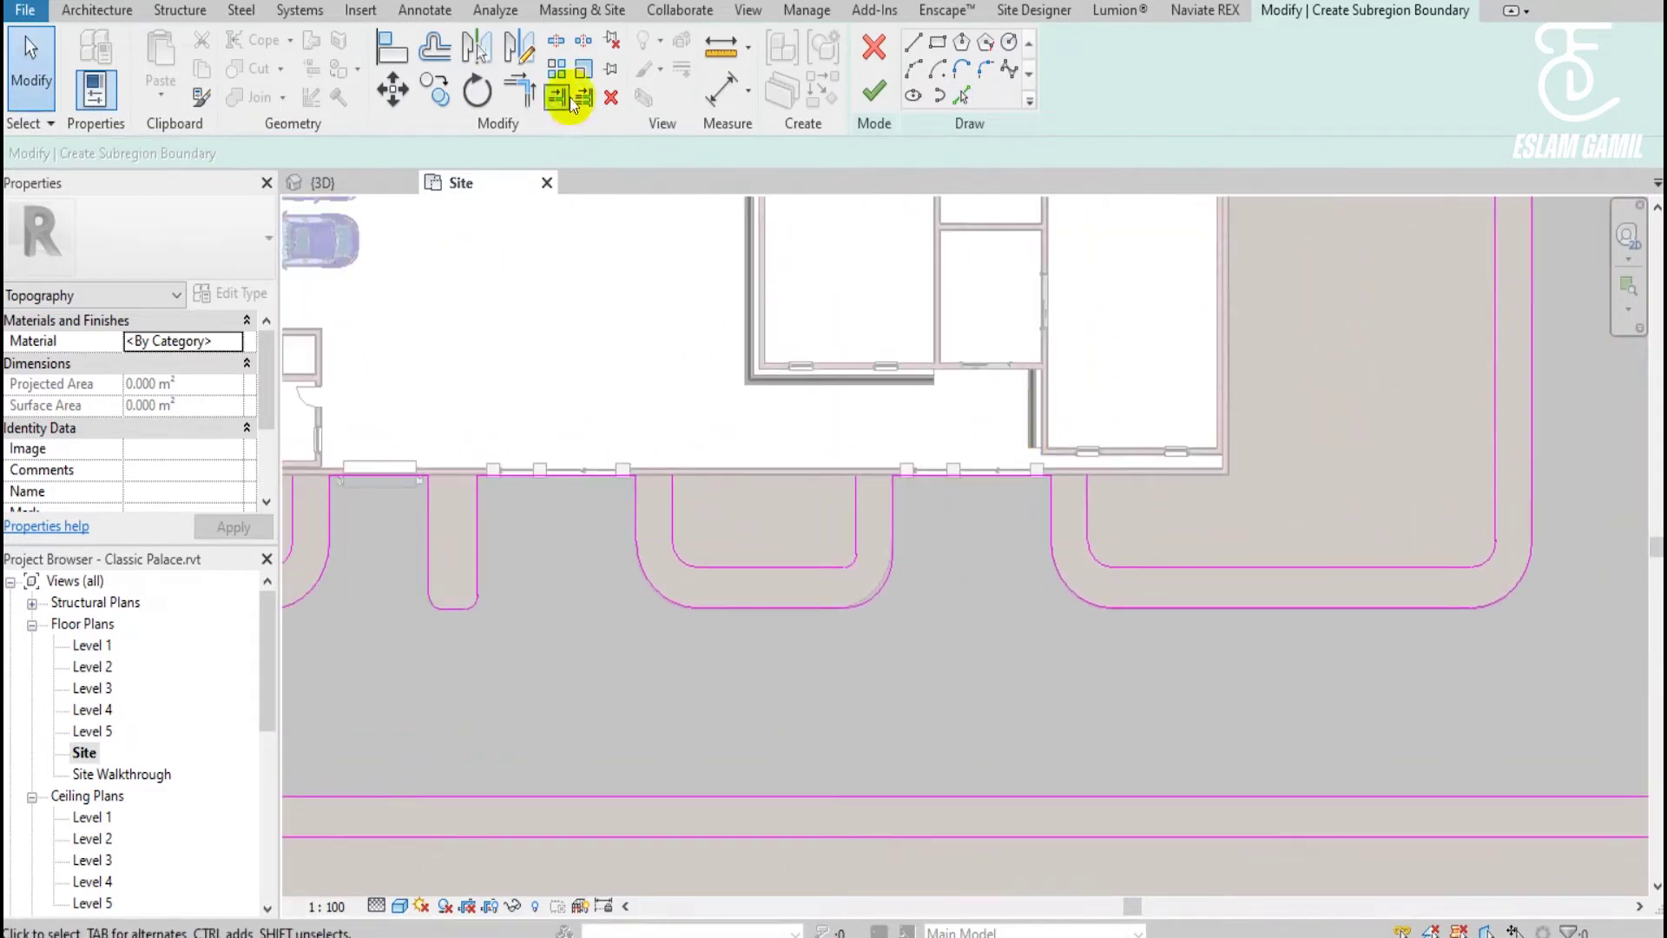
Nudge the boundary line along the building edge down to meet the building.
left_click(912, 41)
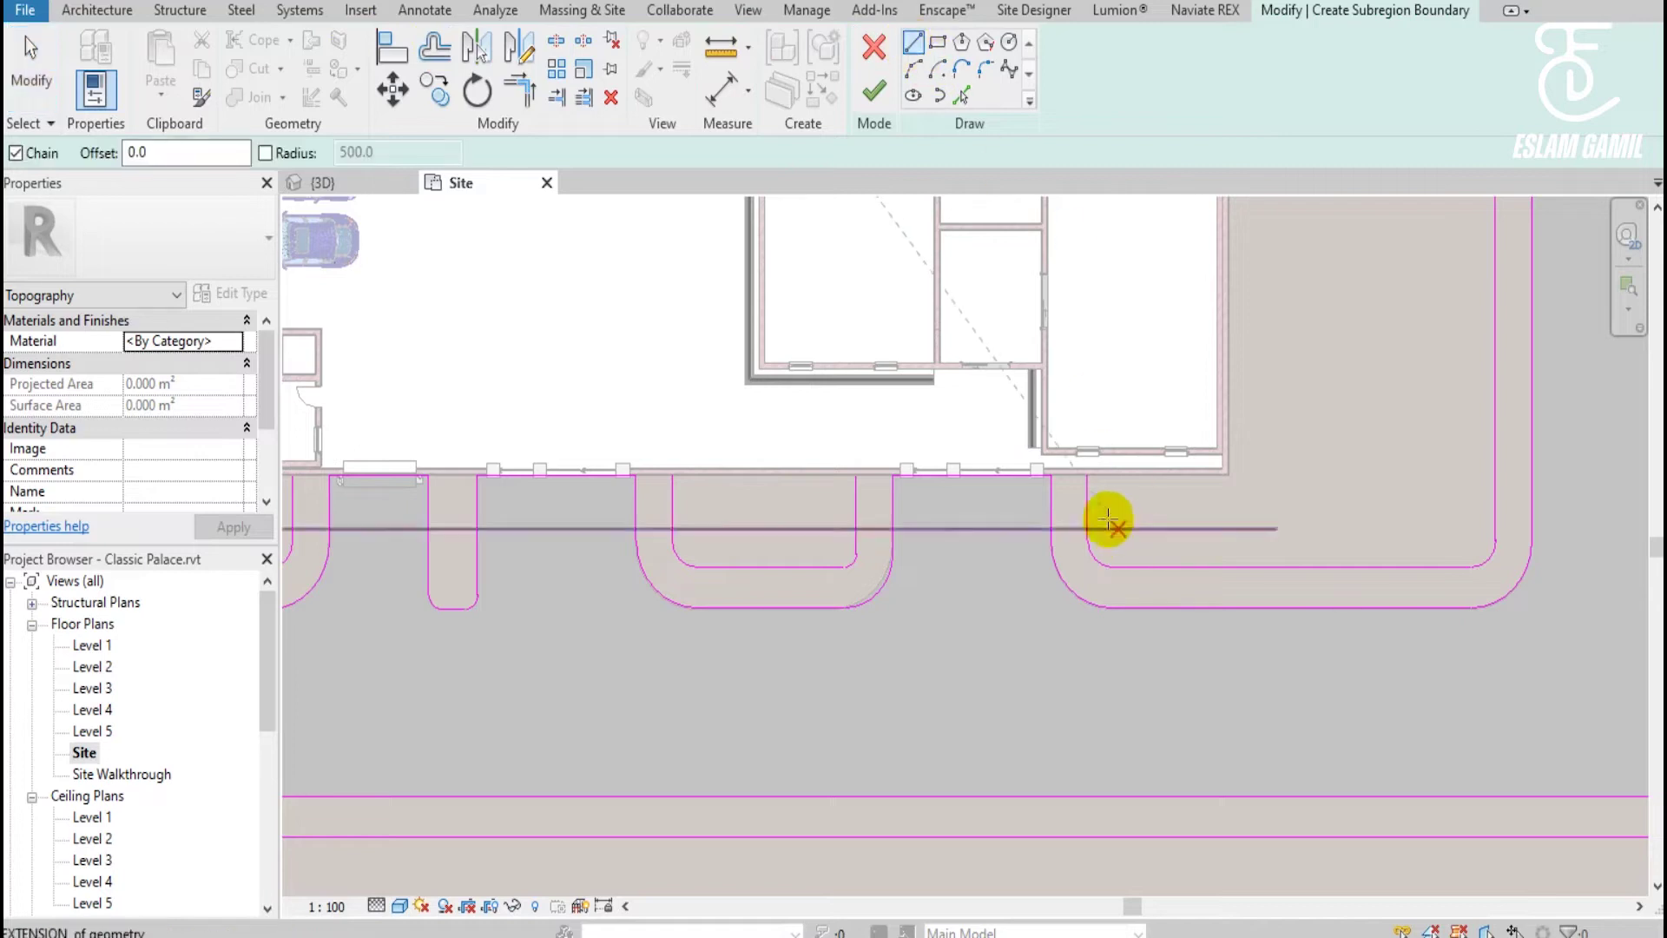
scroll(1092, 459, "up", 2)
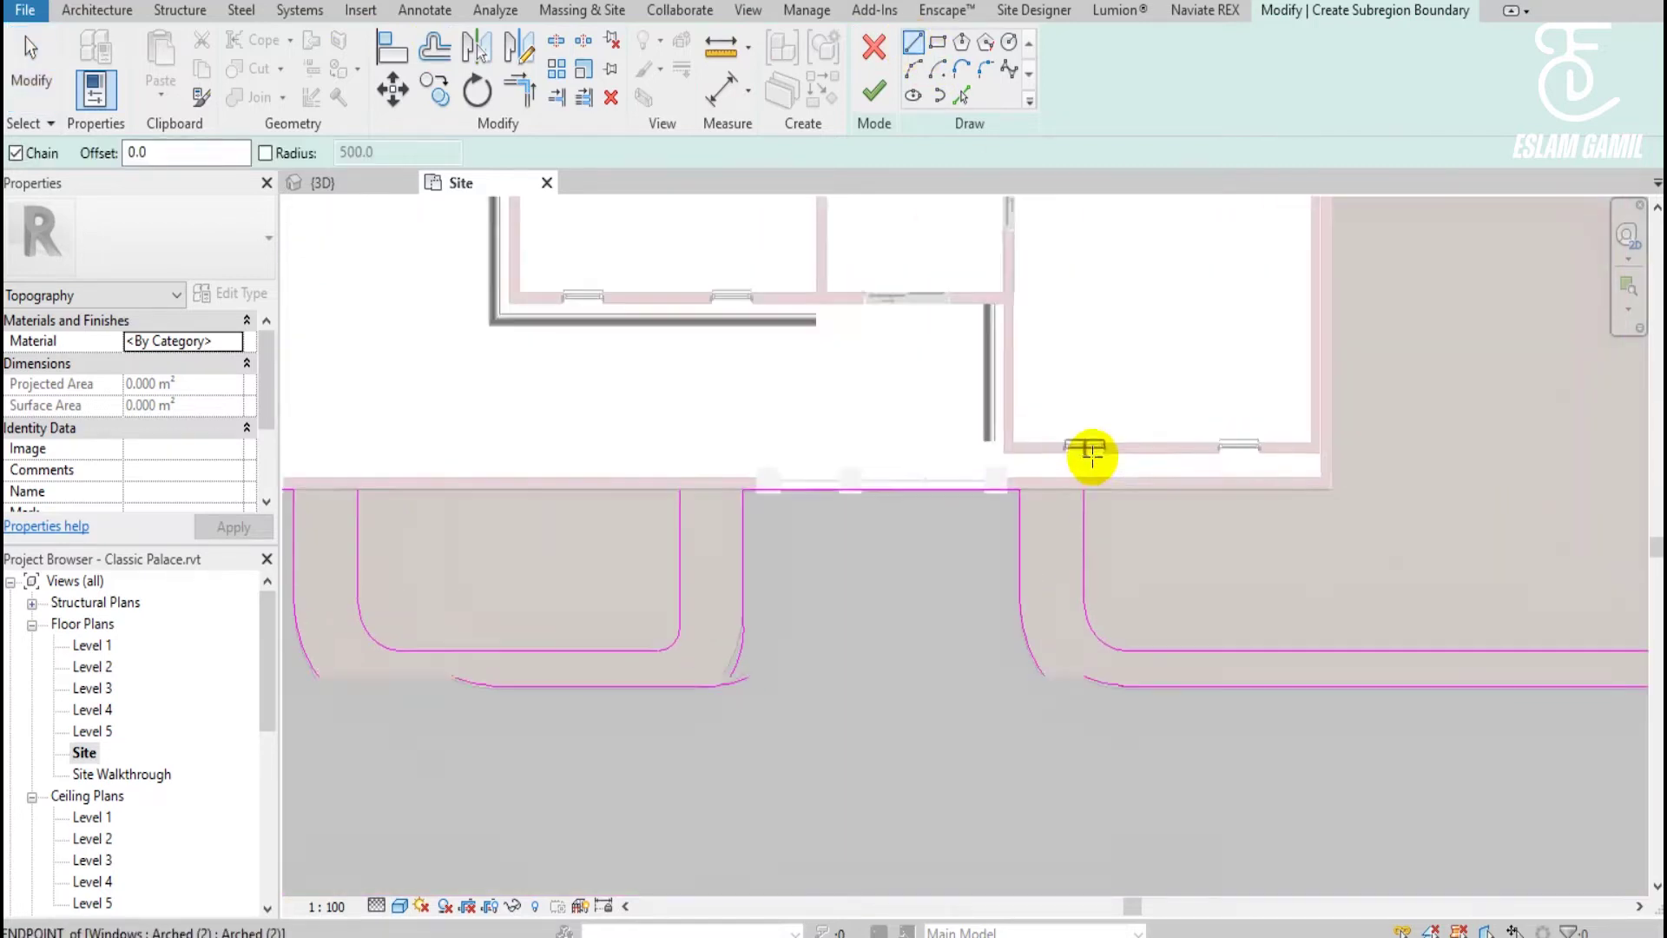
key("Escape")
left_click(879, 491)
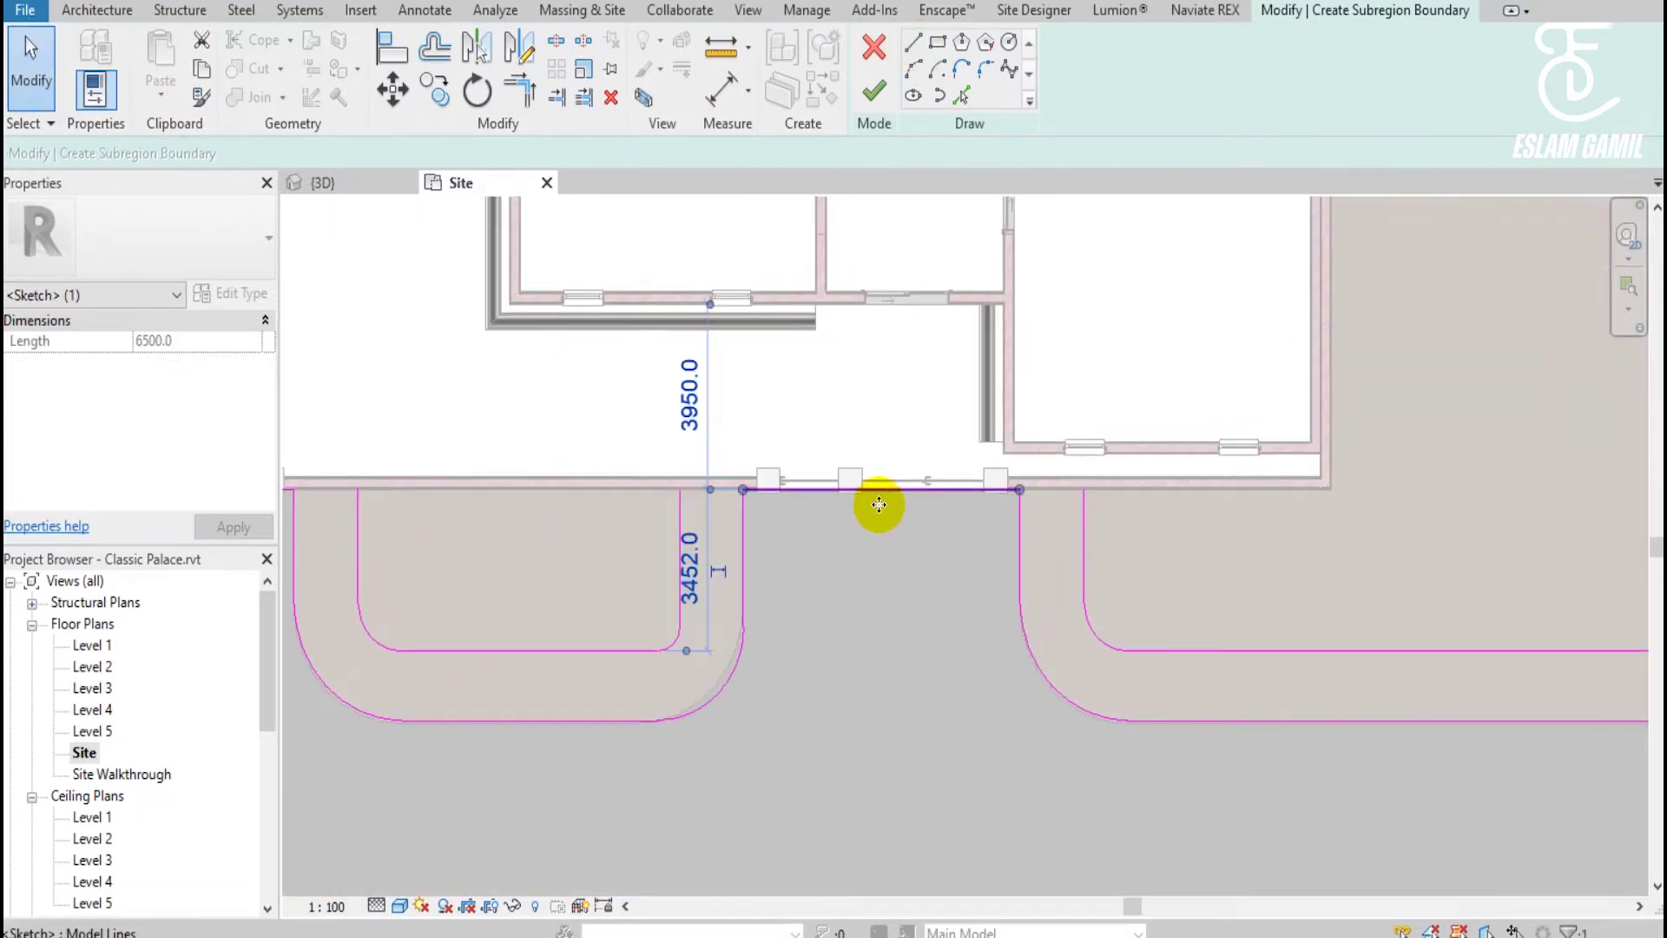
key("Down")
key("Down")
key("Escape")
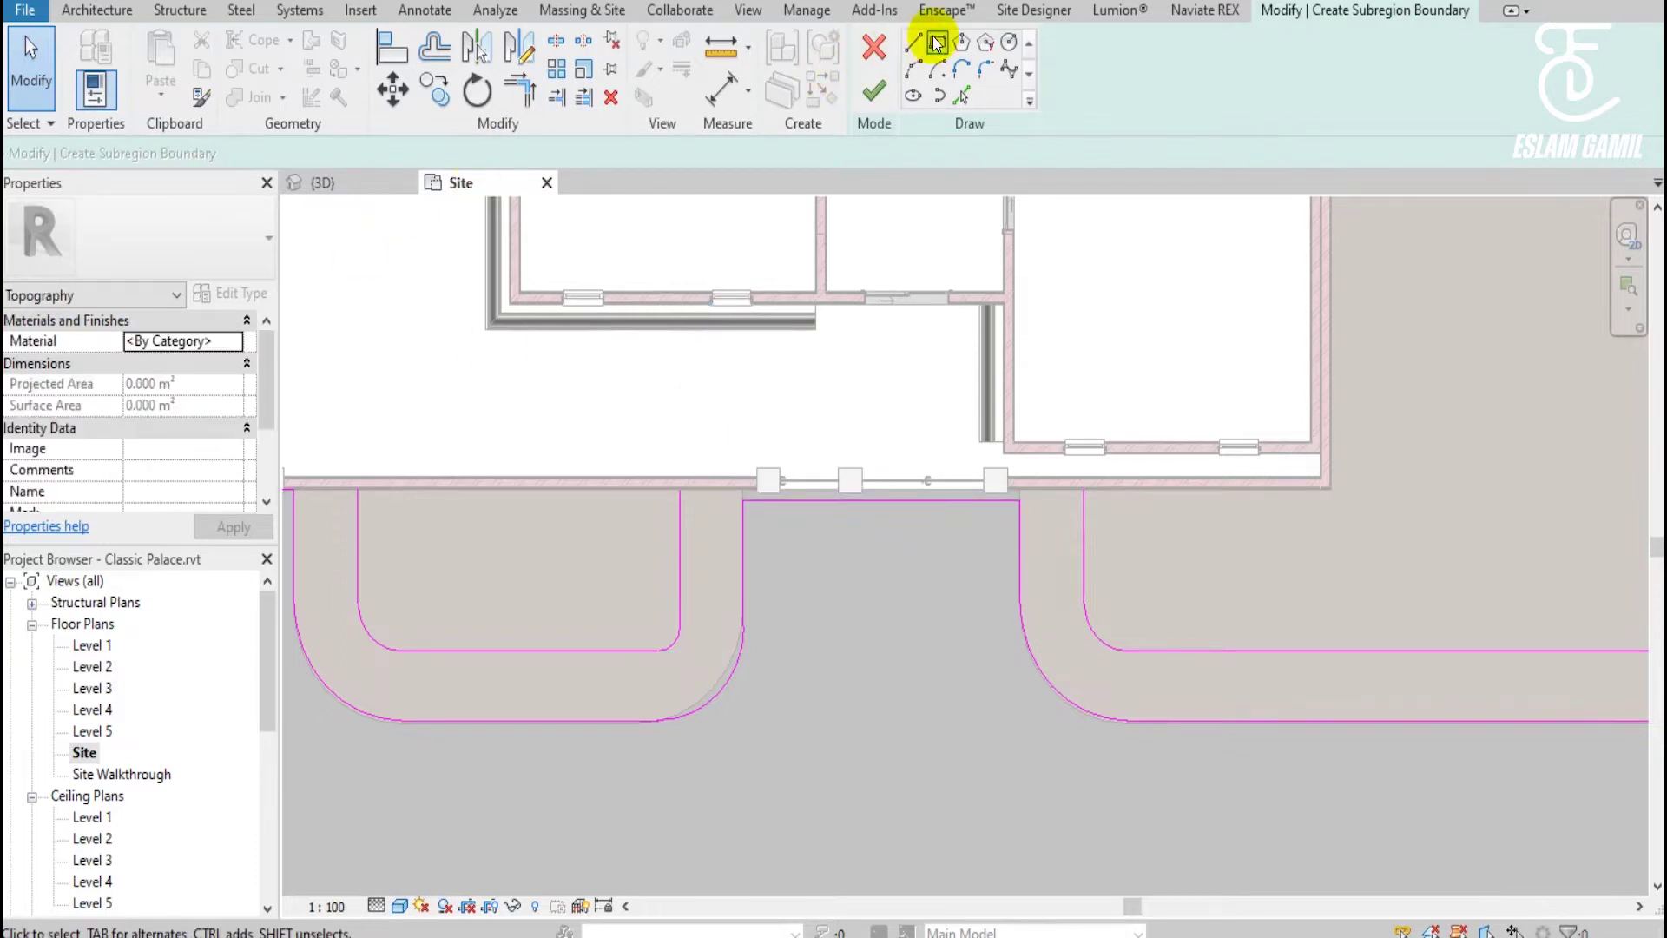
Draw a new horizontal boundary line across the bay and fine-tune its position.
left_click(913, 42)
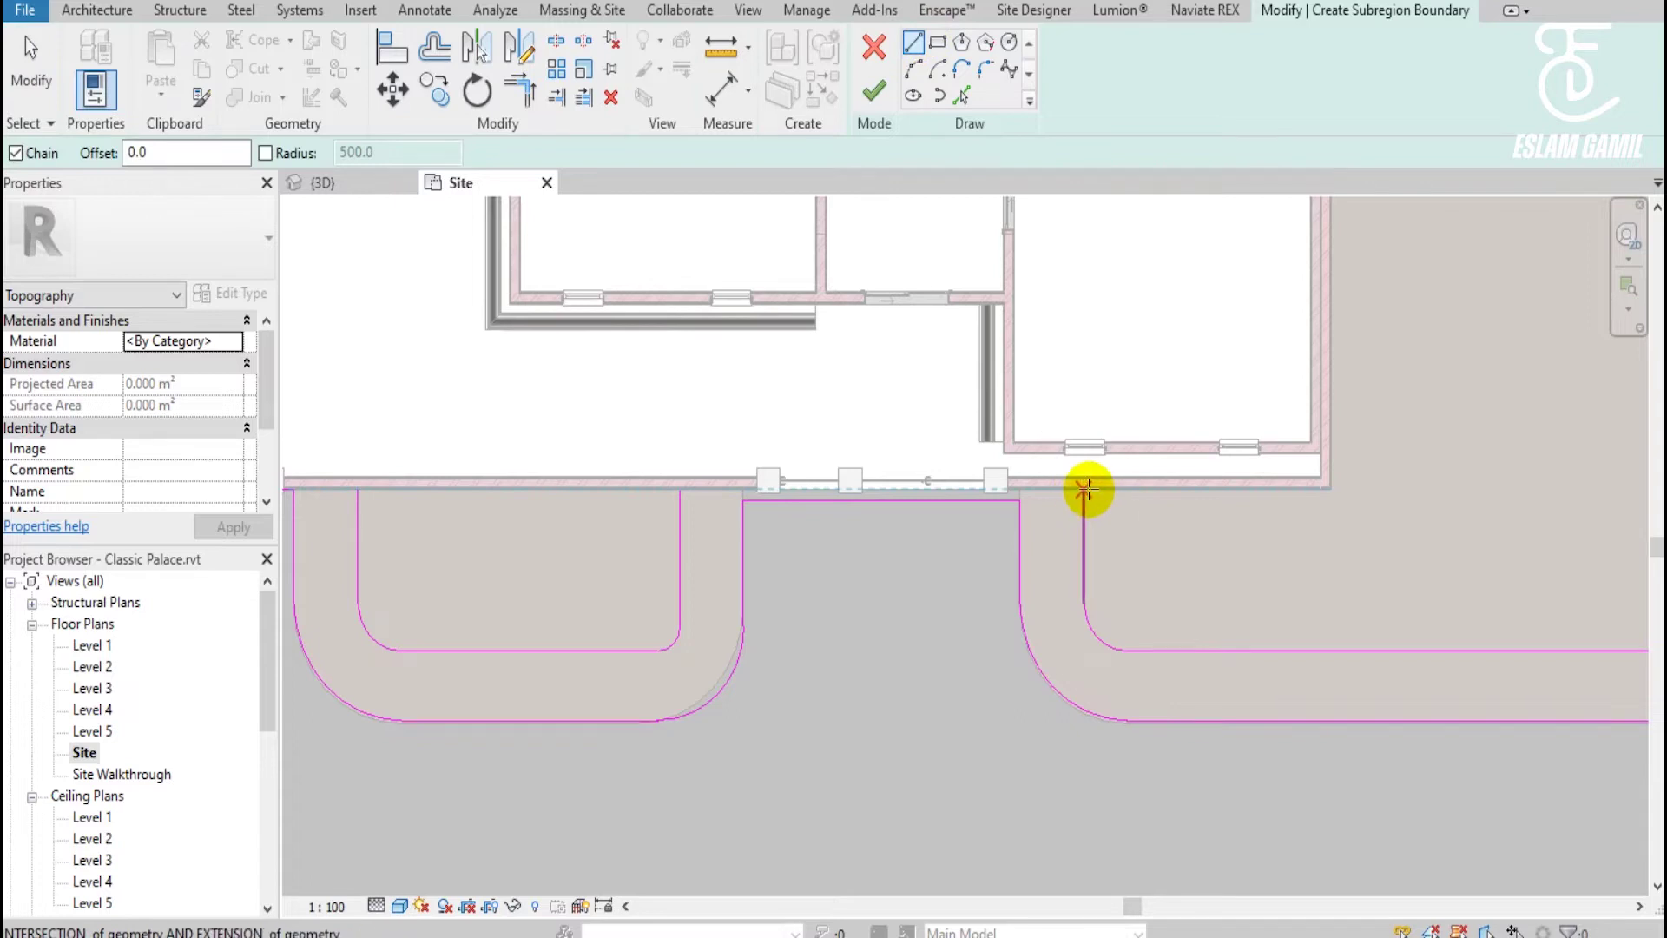
left_click(1085, 489)
left_click(680, 489)
key("Escape")
key("Escape")
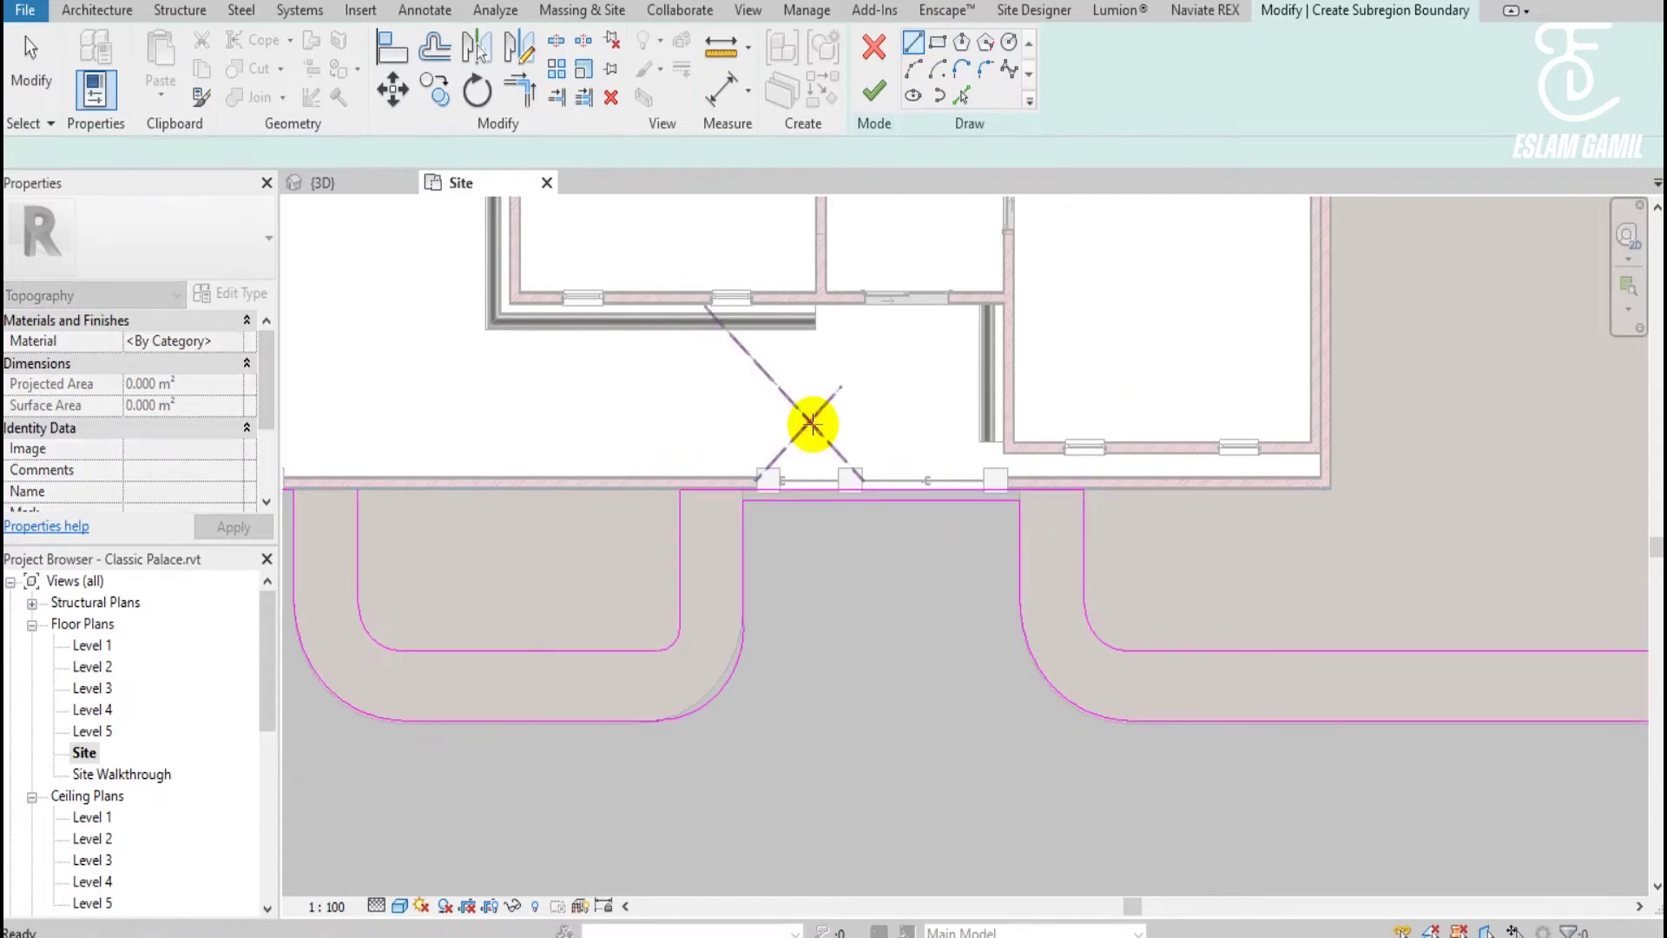
scroll(959, 454, "down", 2)
key("Escape")
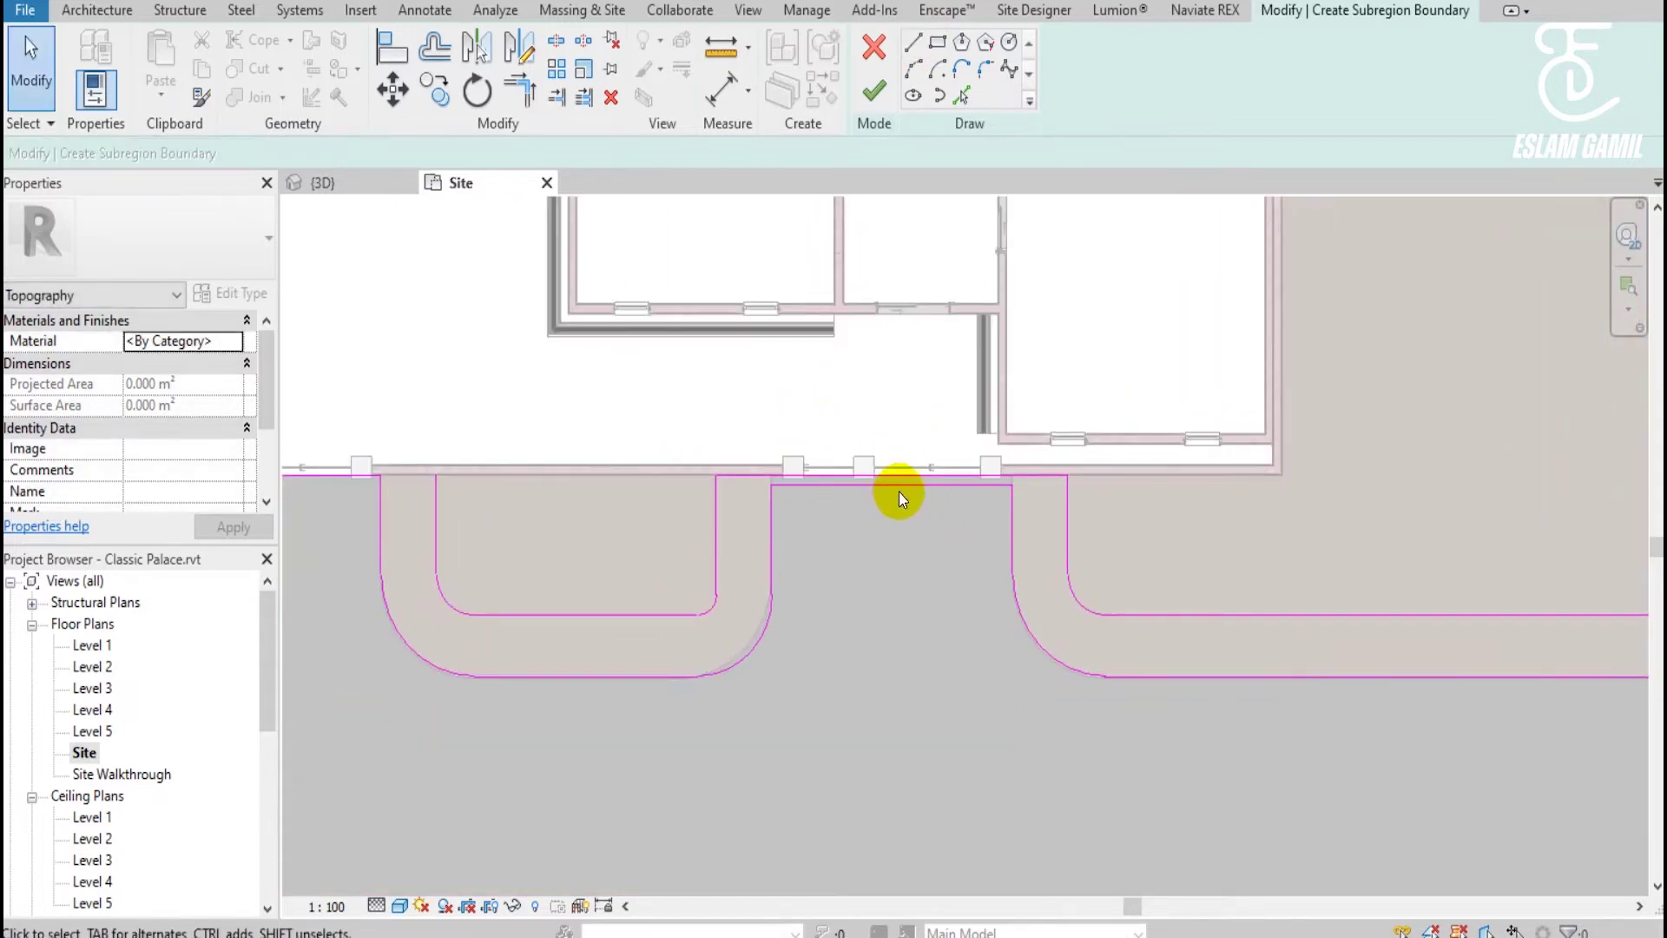
left_click(898, 490)
key("Up")
key("Up")
key("Down")
left_click(887, 636)
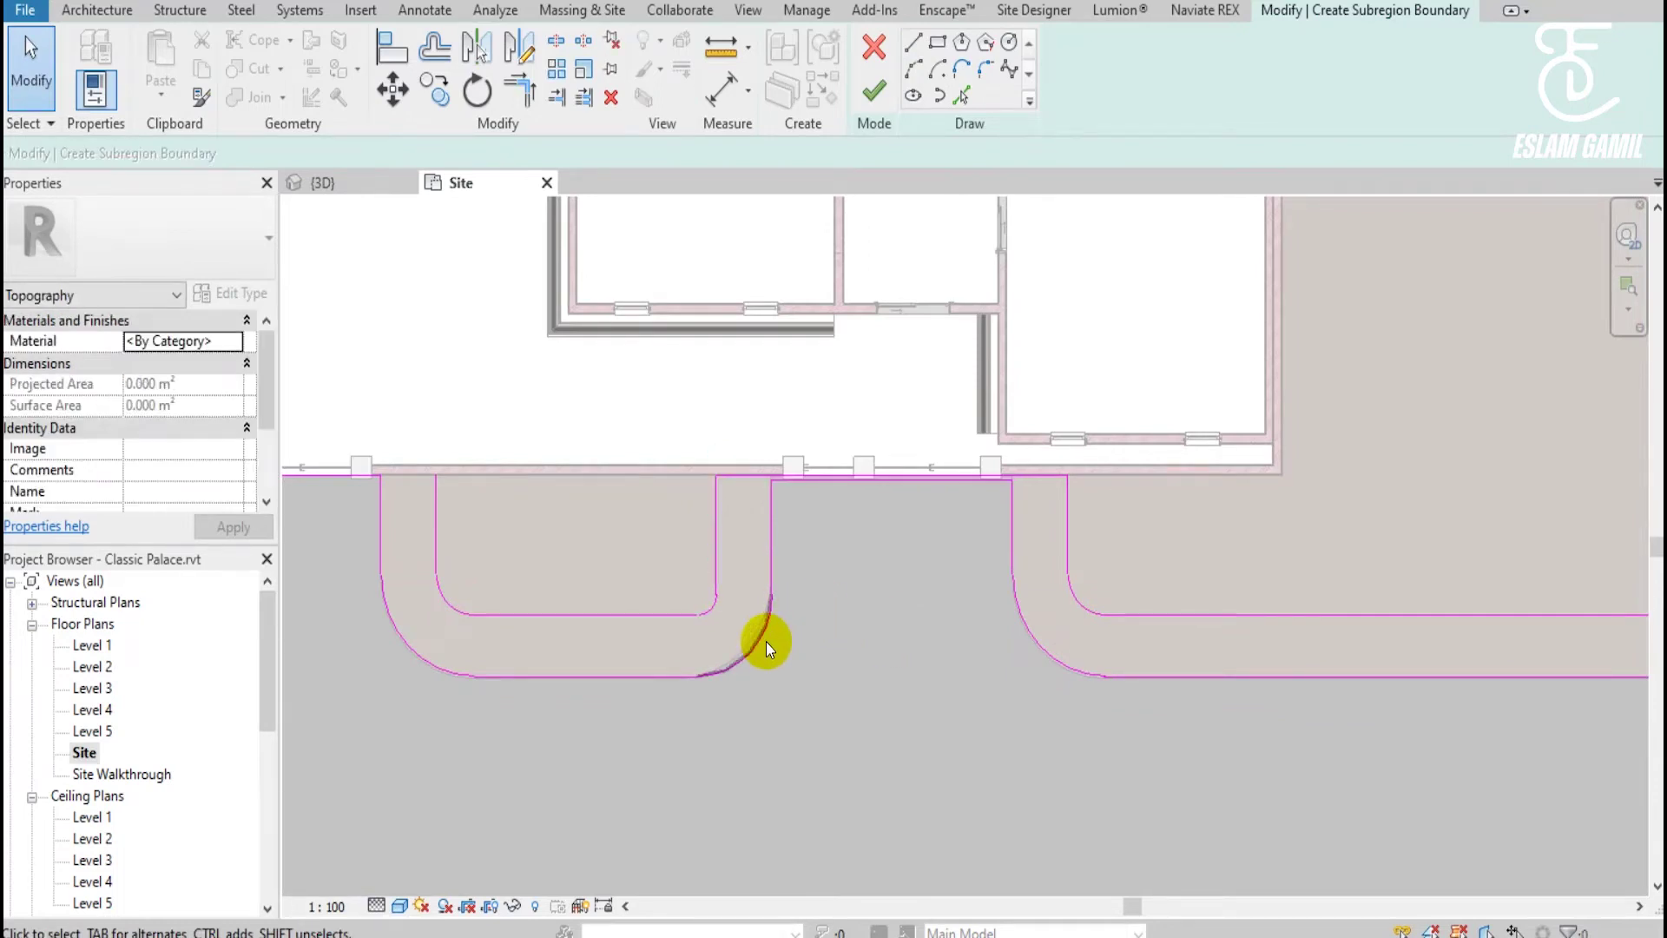
Give the left bay's curved boundary a 2500 radius, then select the right bay's arc.
left_click(748, 606)
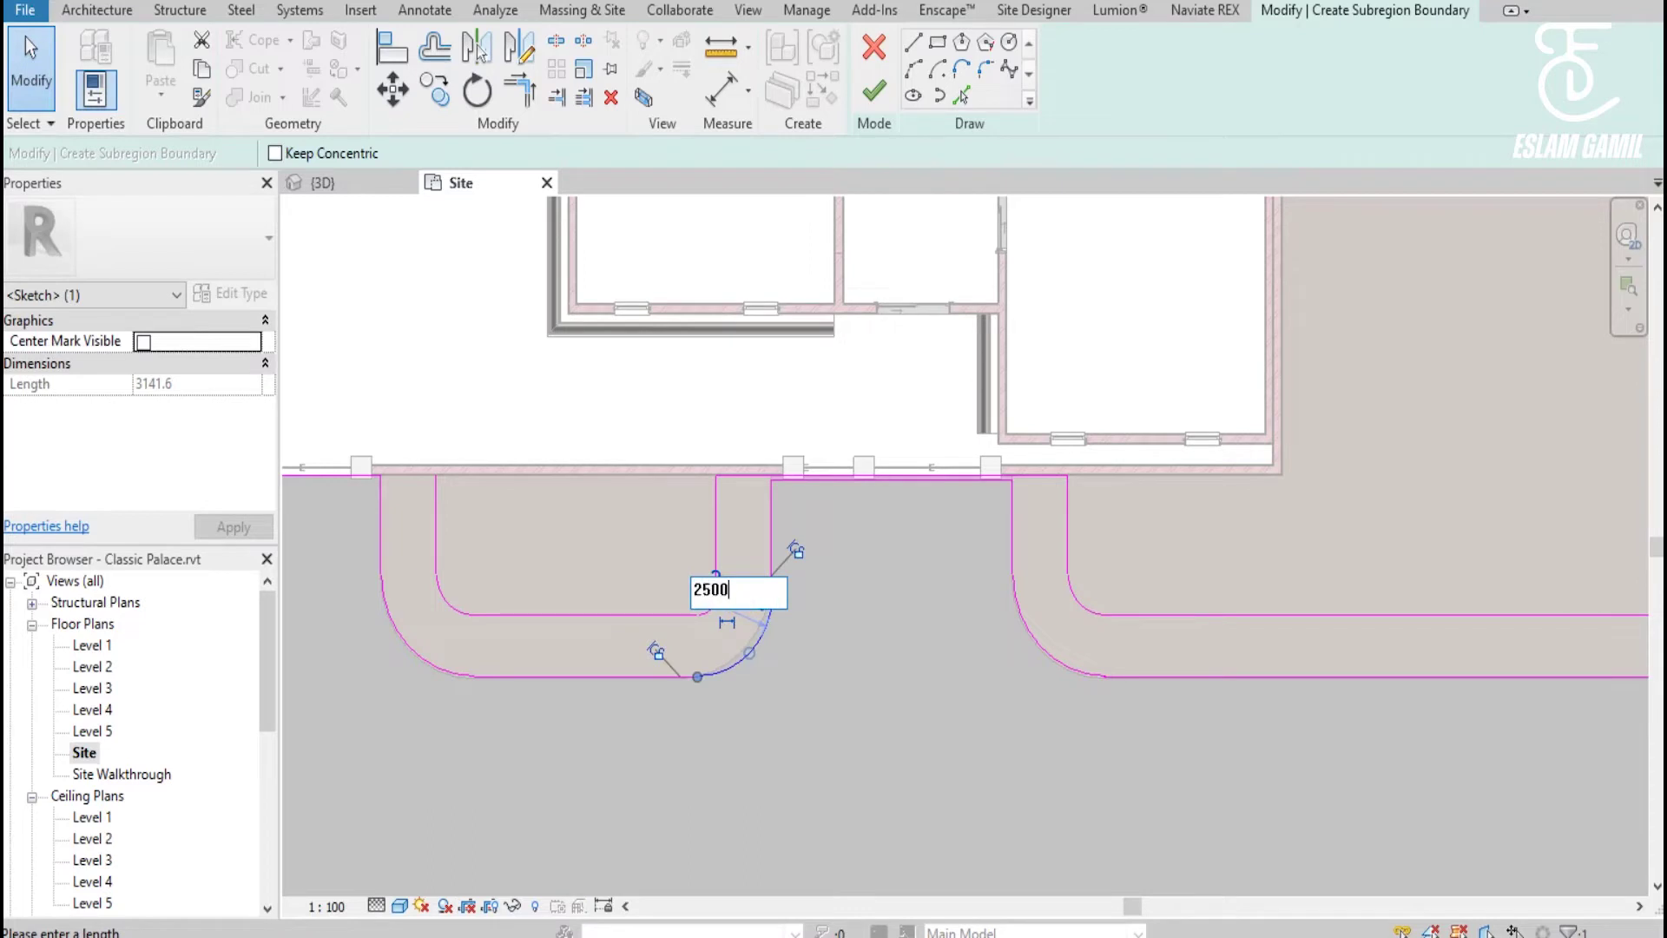
key("Return")
left_click(733, 588)
left_click(1029, 649)
scroll(1055, 585, "down", 2)
In another driveway area, nudge the building-edge boundary line down slightly.
mouse_move(701, 581)
middle_mouse_down()
mouse_move(773, 496)
mouse_move(923, 446)
middle_mouse_up()
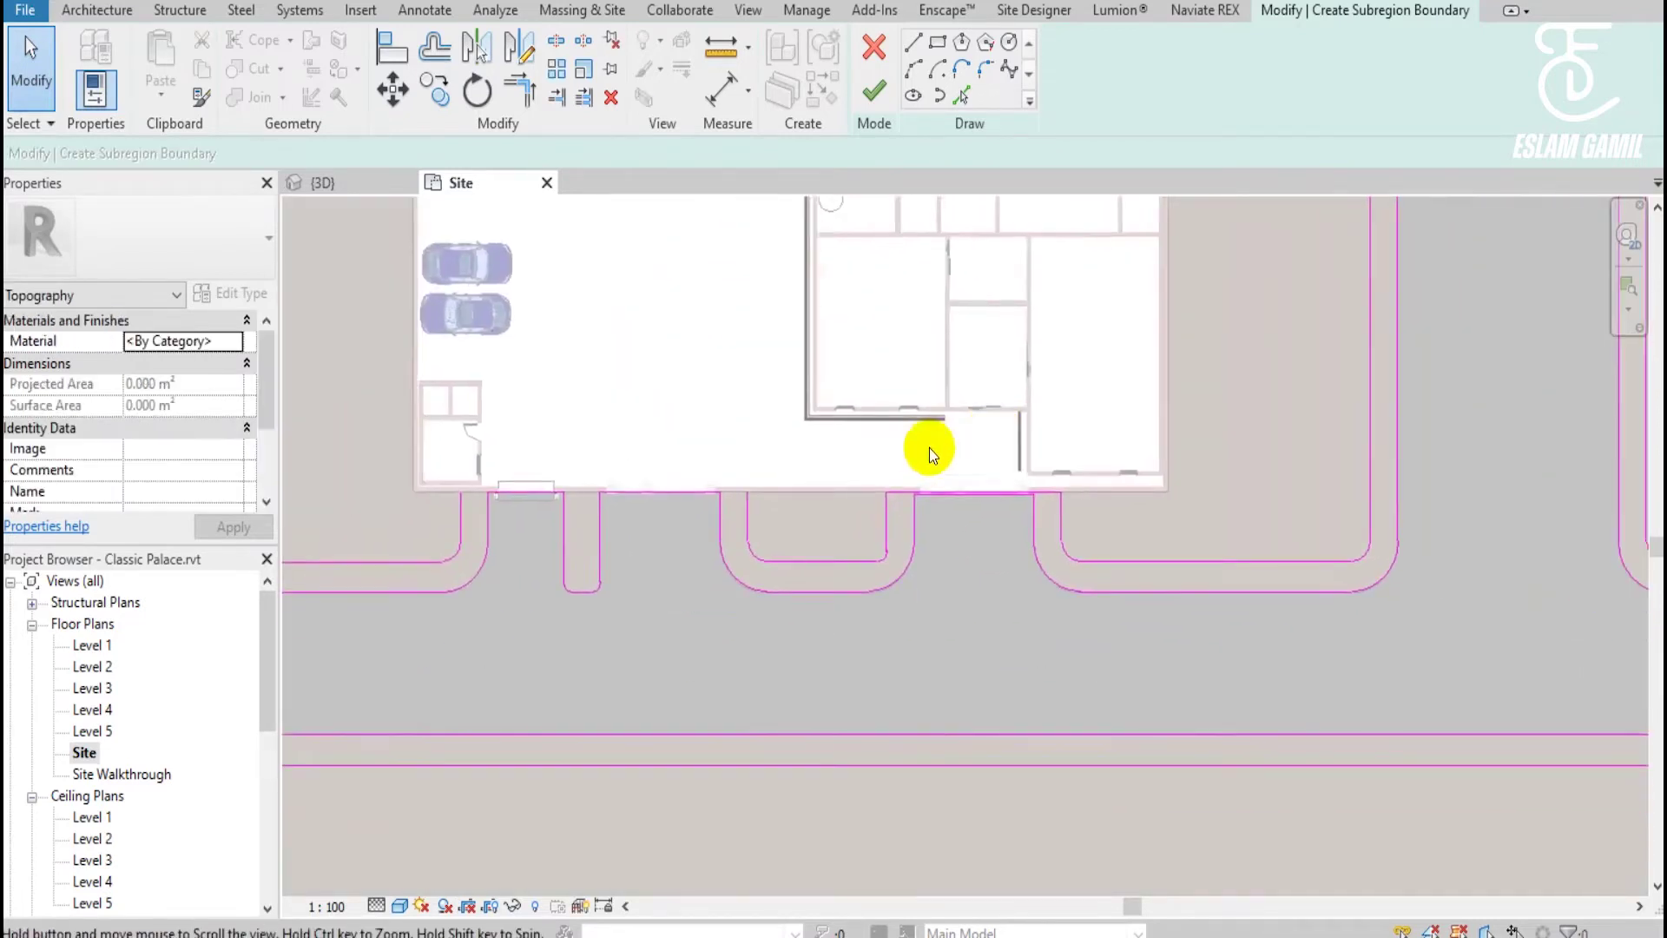
middle_click_drag(747, 451, 836, 445)
scroll(711, 507, "up", 2)
scroll(711, 507, "up", 1)
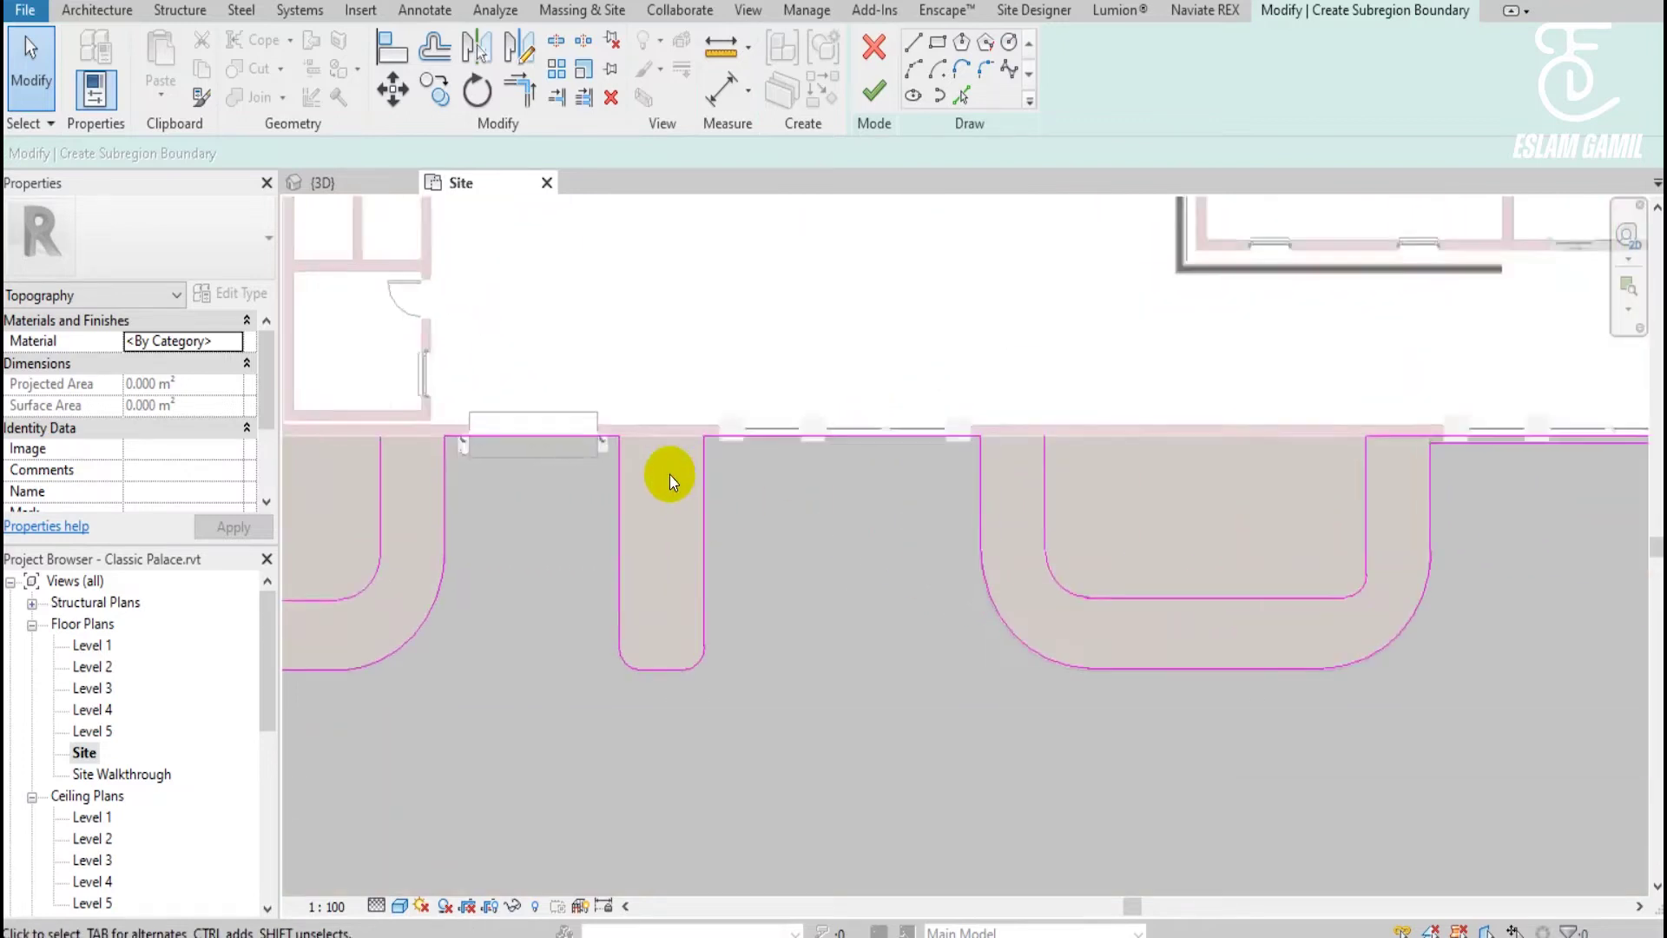
scroll(756, 379, "down", 1)
scroll(779, 373, "up", 1)
mouse_move(779, 374)
middle_mouse_down()
mouse_move(810, 357)
mouse_move(799, 373)
middle_mouse_up()
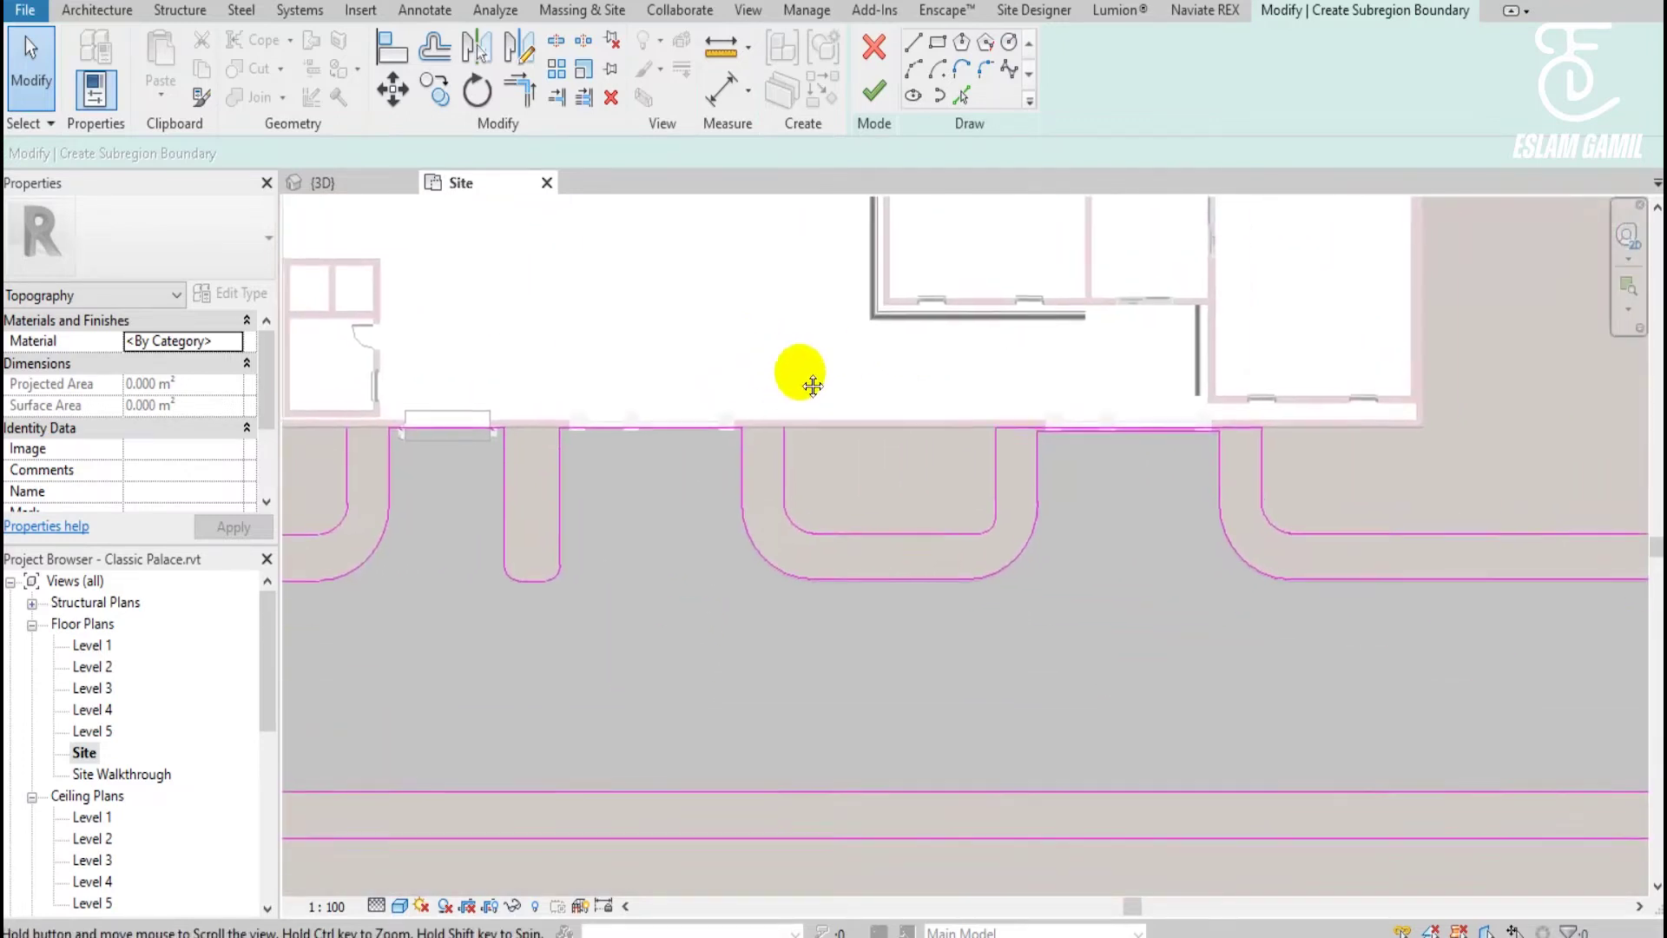
scroll(777, 427, "up", 1)
scroll(738, 445, "up", 1)
left_click(724, 458)
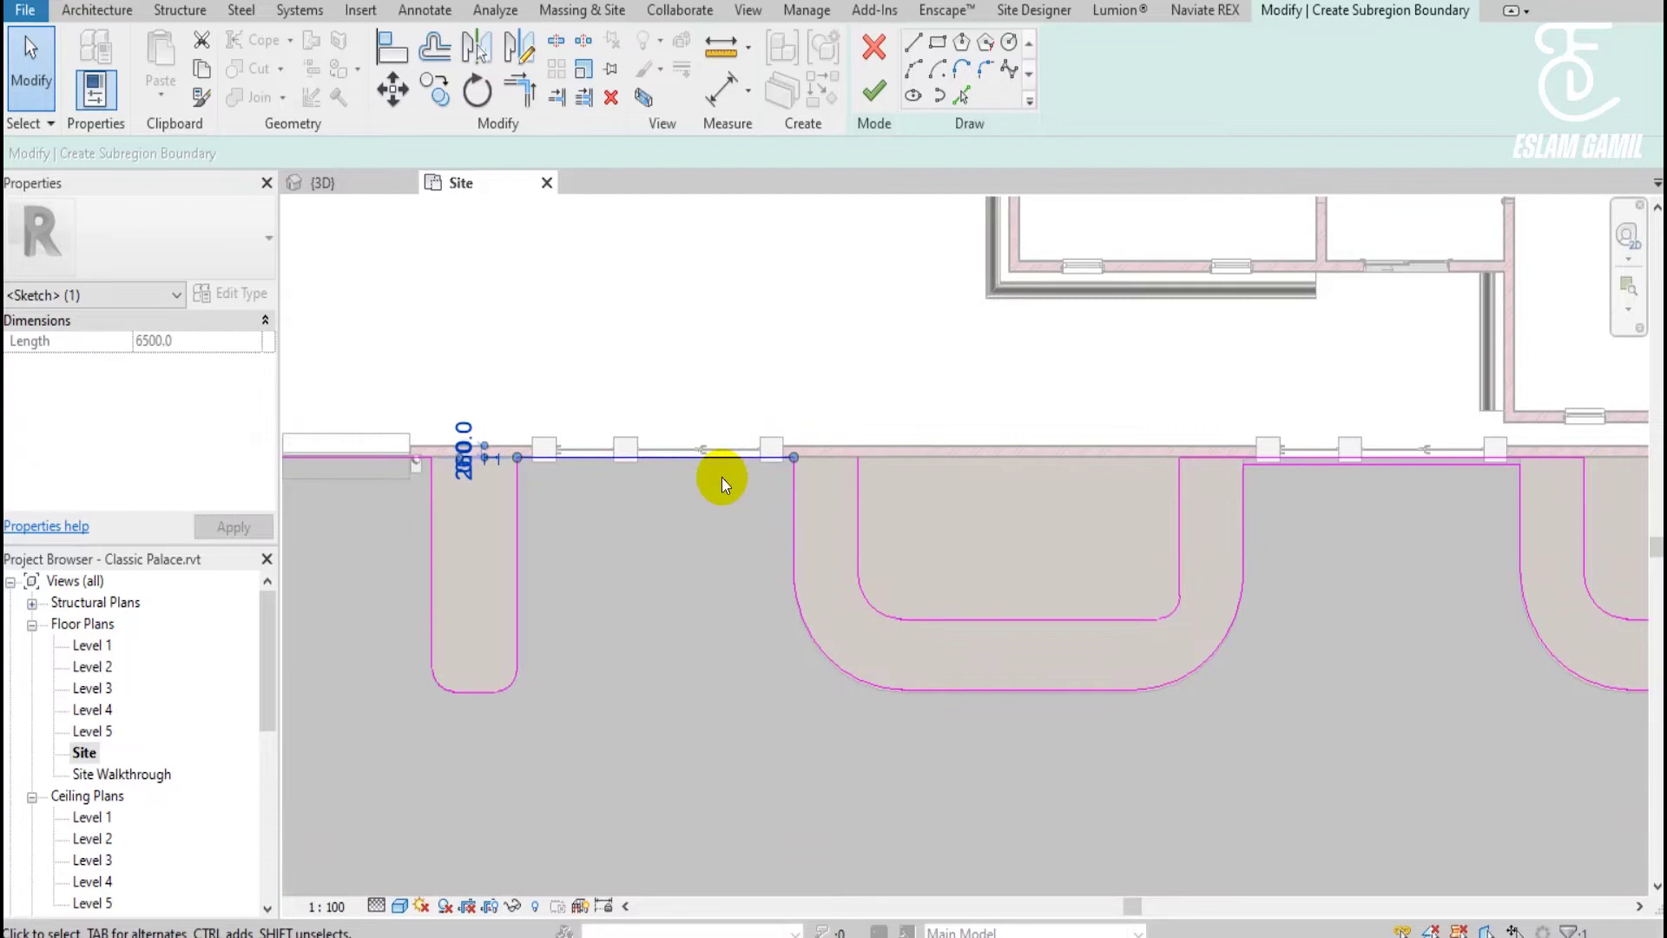
key("Down")
left_click(721, 477)
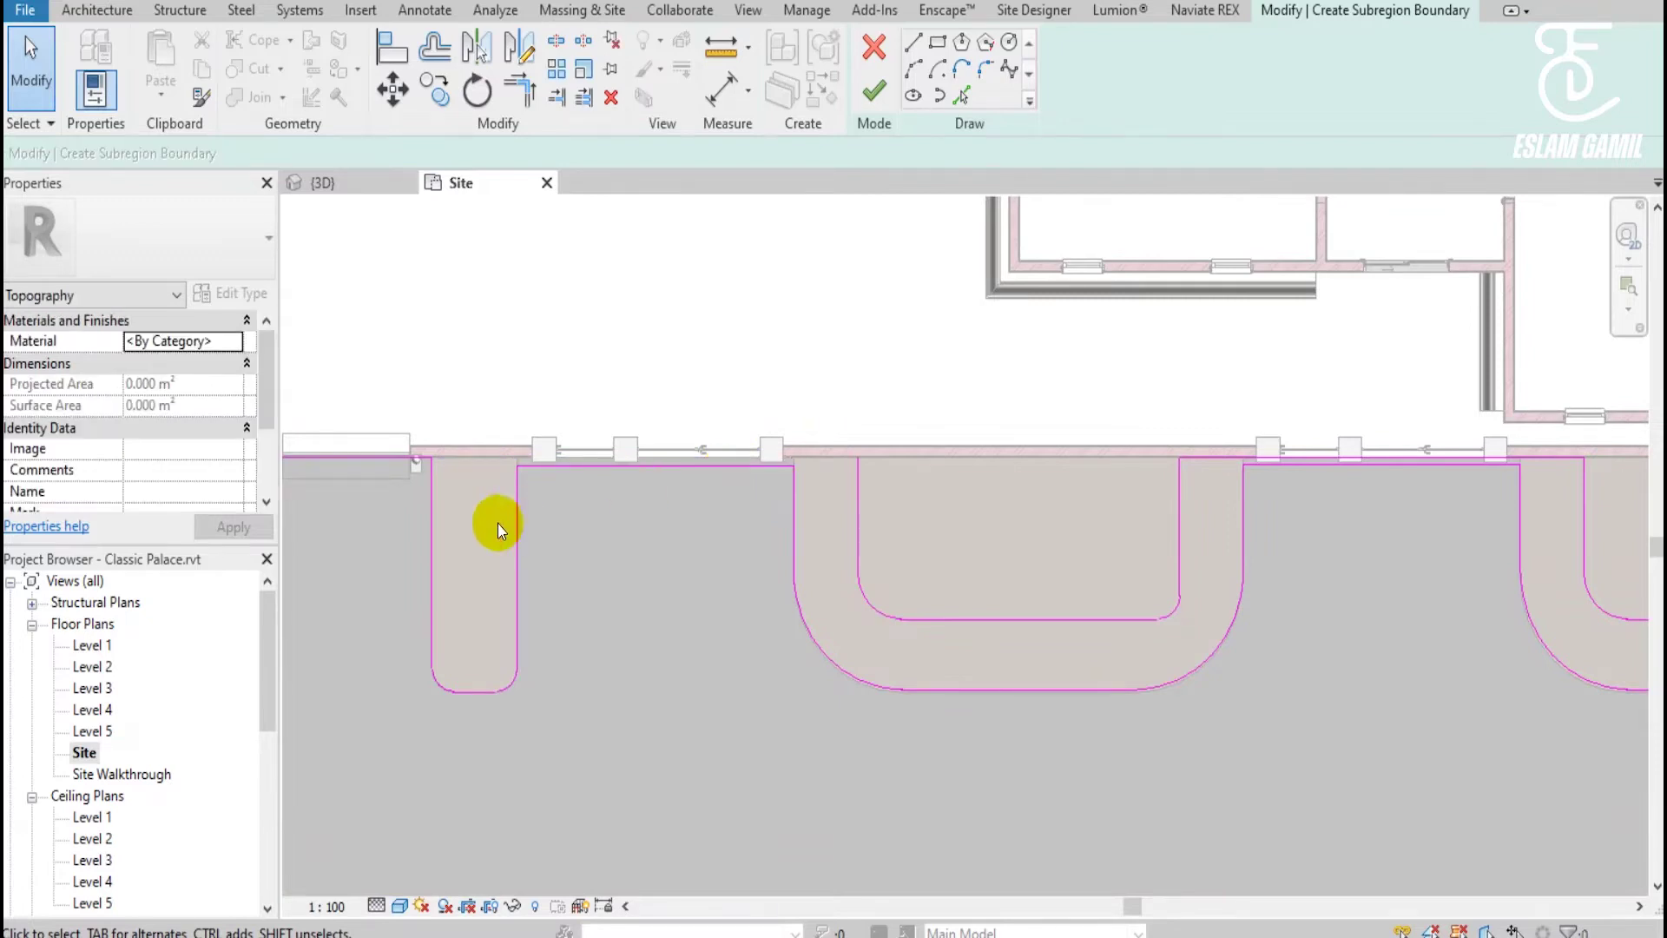
Offset the driveway stub's sides, bottom, corner arcs and left driveway edges 300 inward.
left_click(958, 97)
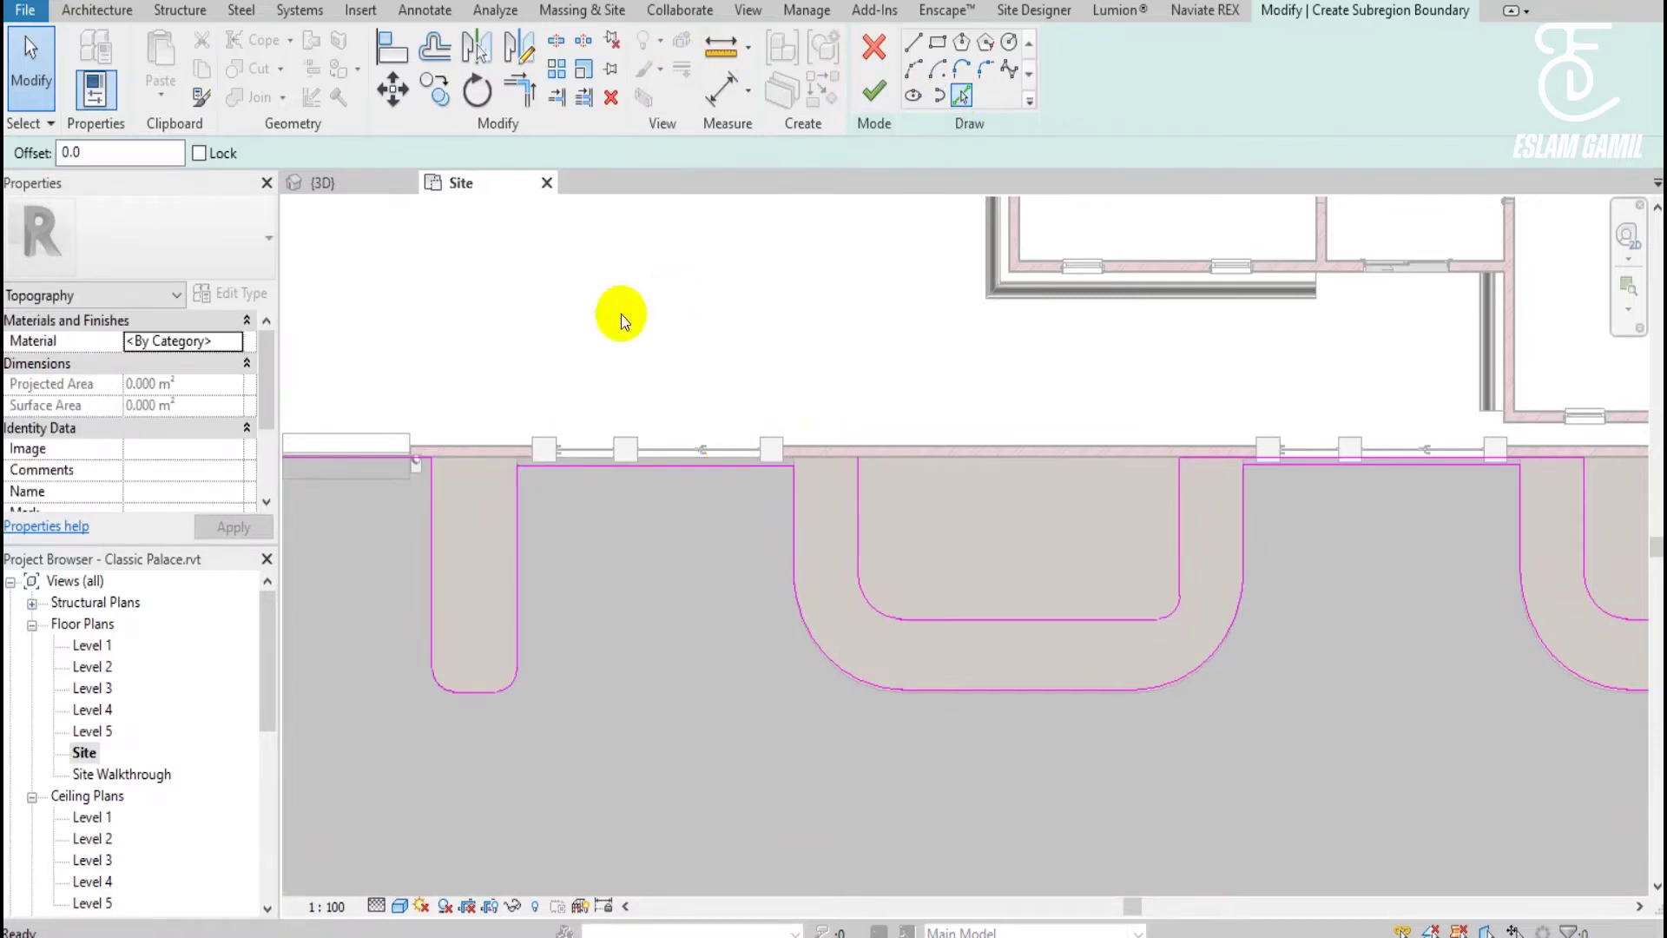
type("3")
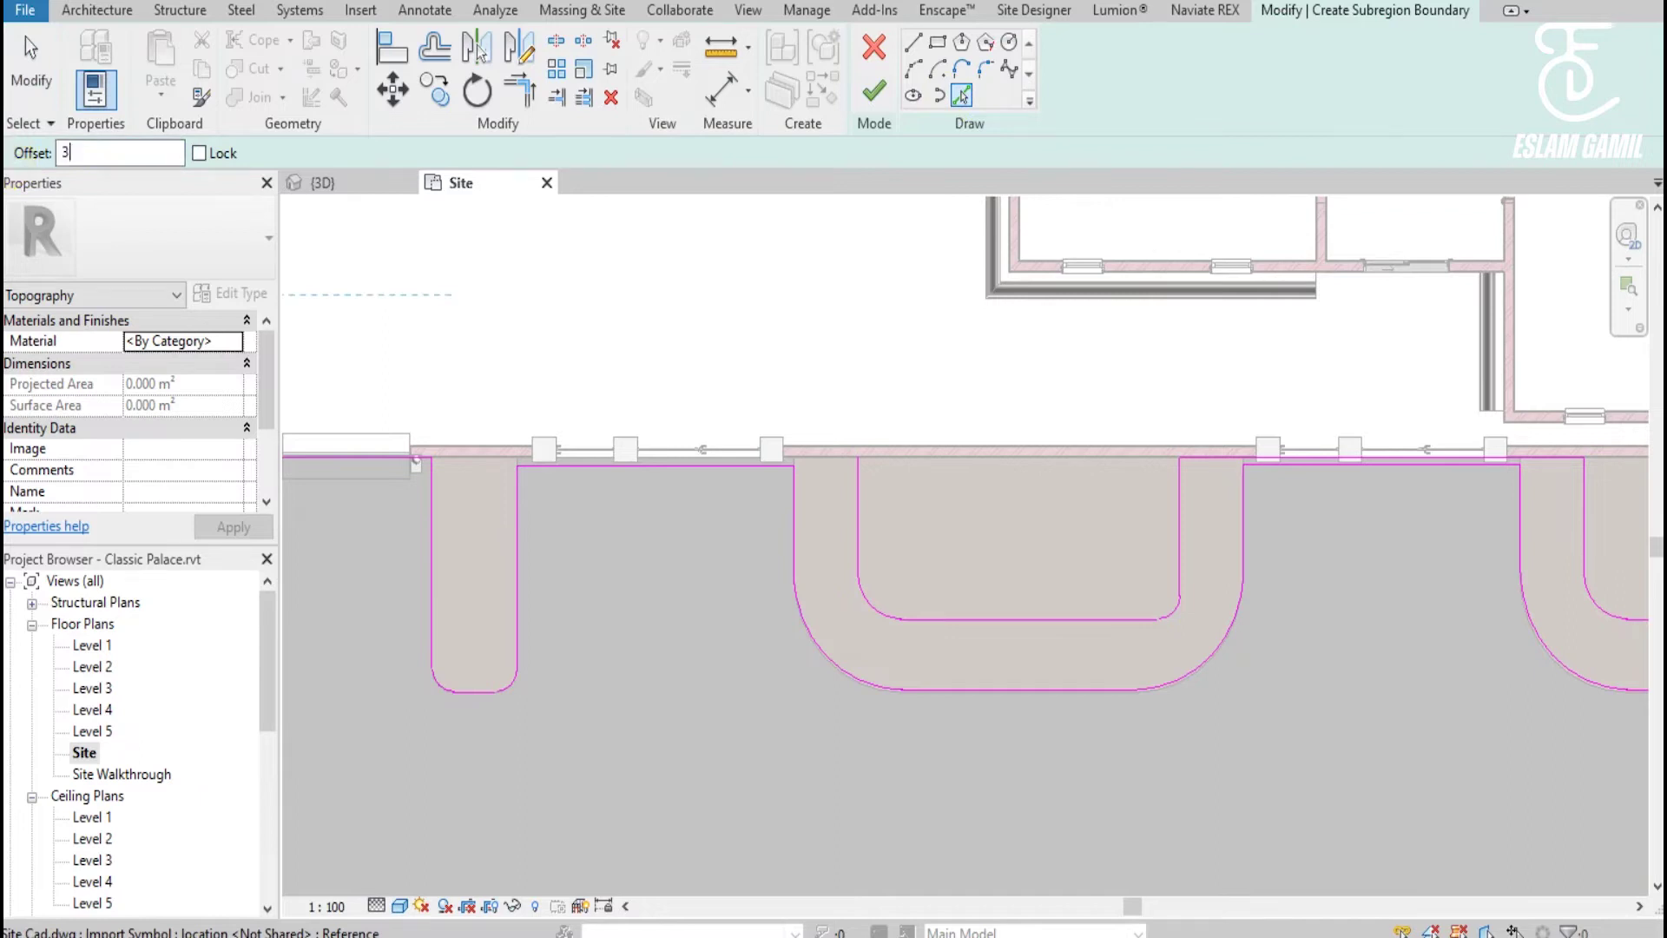
left_click(513, 552)
left_click(436, 545)
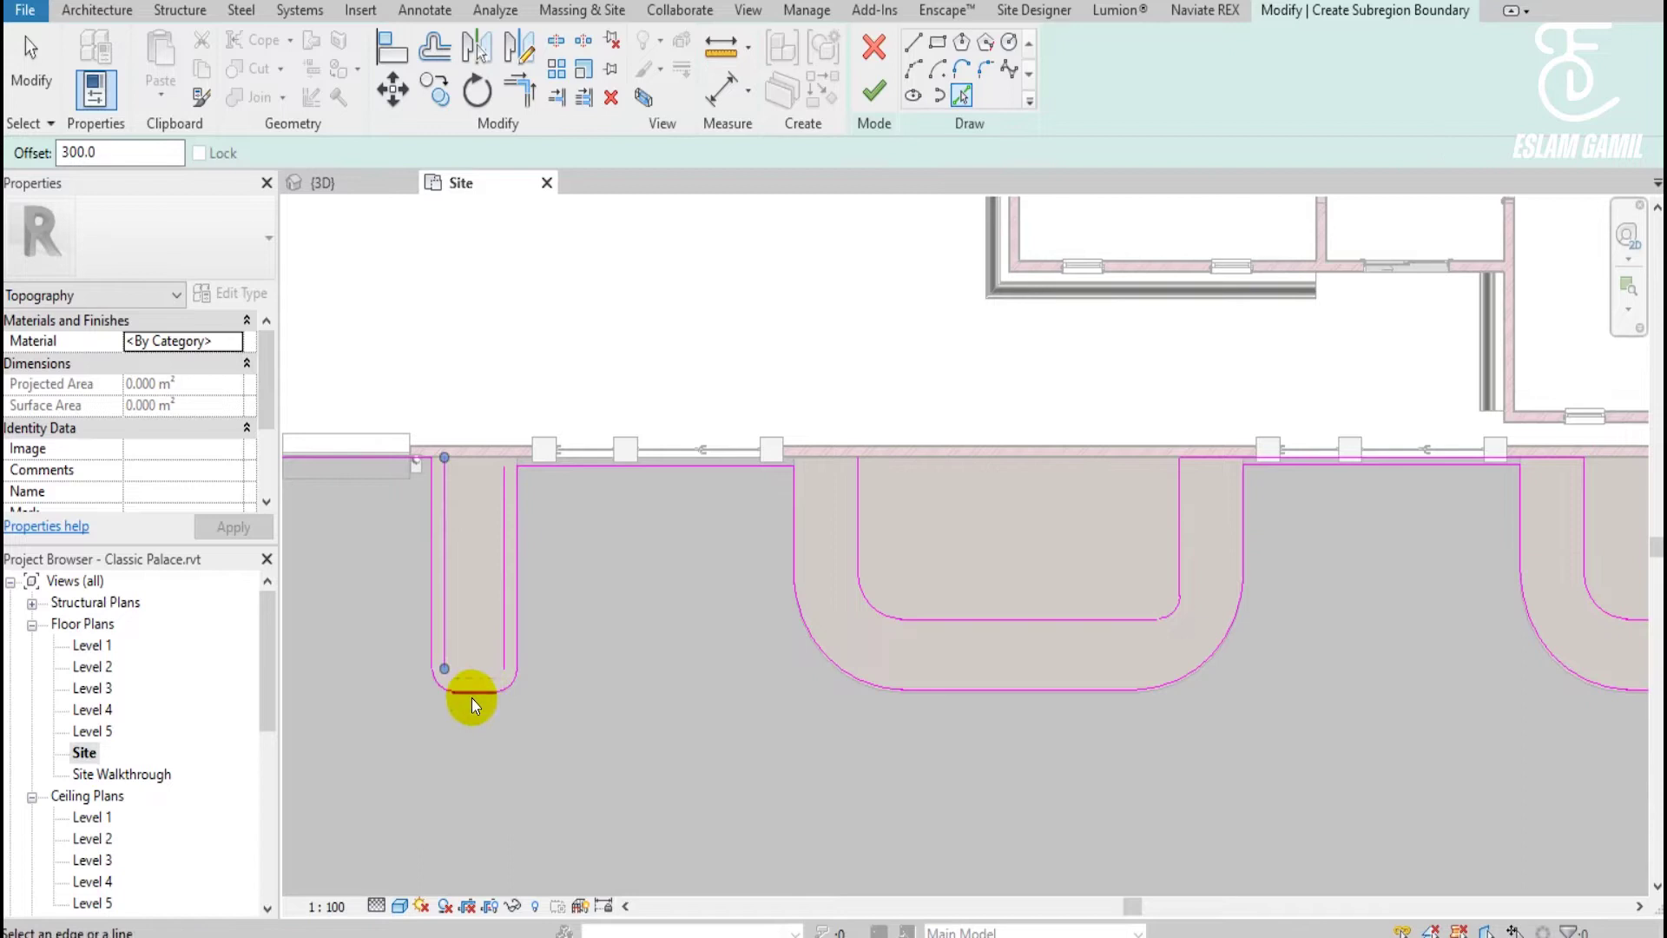
left_click(472, 695)
scroll(471, 690, "up", 3)
left_click(541, 671)
left_click(402, 661)
scroll(730, 692, "down", 3)
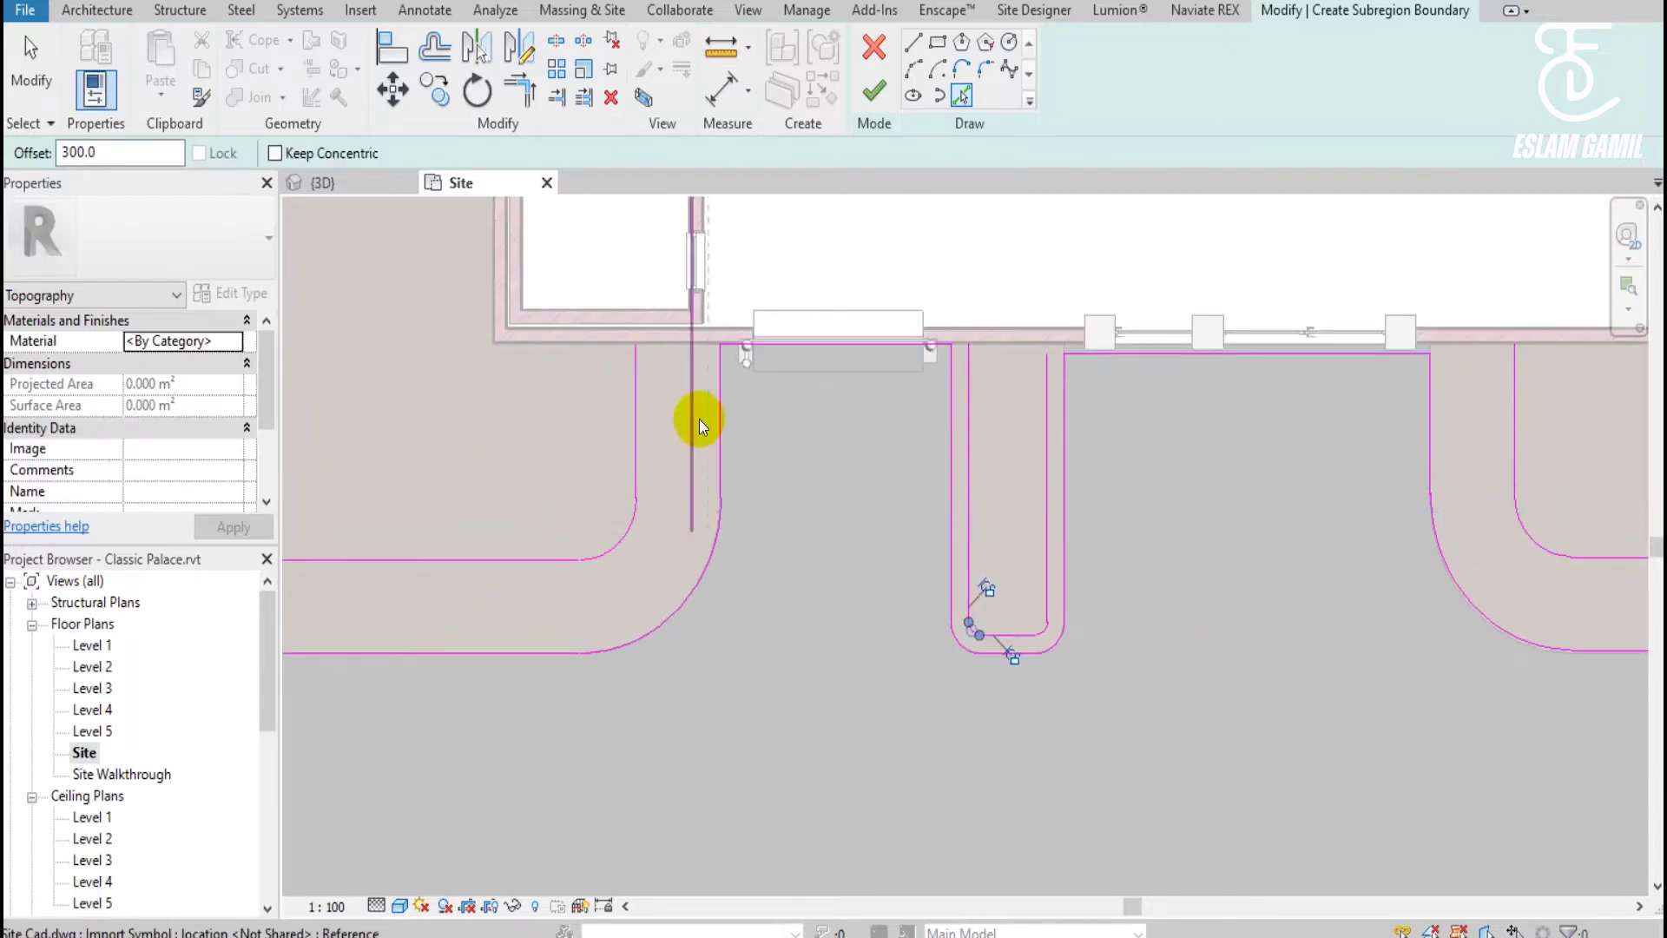
left_click(716, 418)
left_click(643, 412)
scroll(842, 543, "down", 1)
scroll(843, 543, "down", 2)
scroll(878, 535, "up", 1)
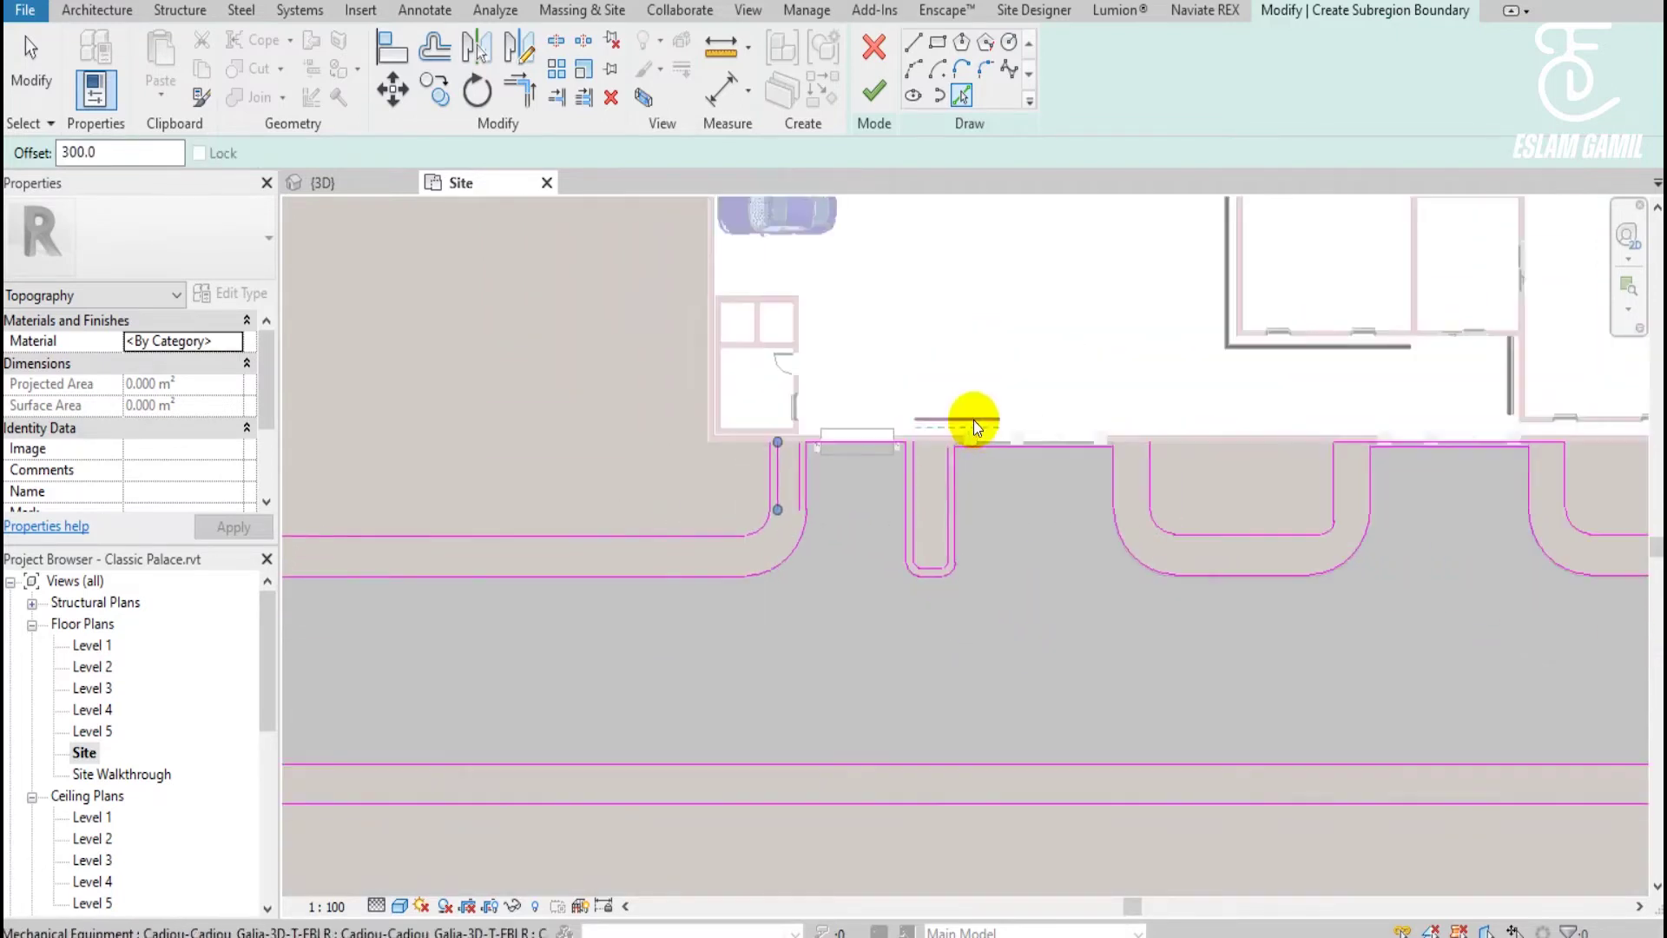
scroll(819, 531, "up", 2)
Delete the two stray offset lines in the left driveway.
key("Escape")
key("Escape")
left_click(785, 451)
key("Delete")
left_click(748, 450)
key("Delete")
mouse_move(690, 473)
middle_mouse_down()
mouse_move(502, 476)
mouse_move(581, 356)
middle_mouse_up()
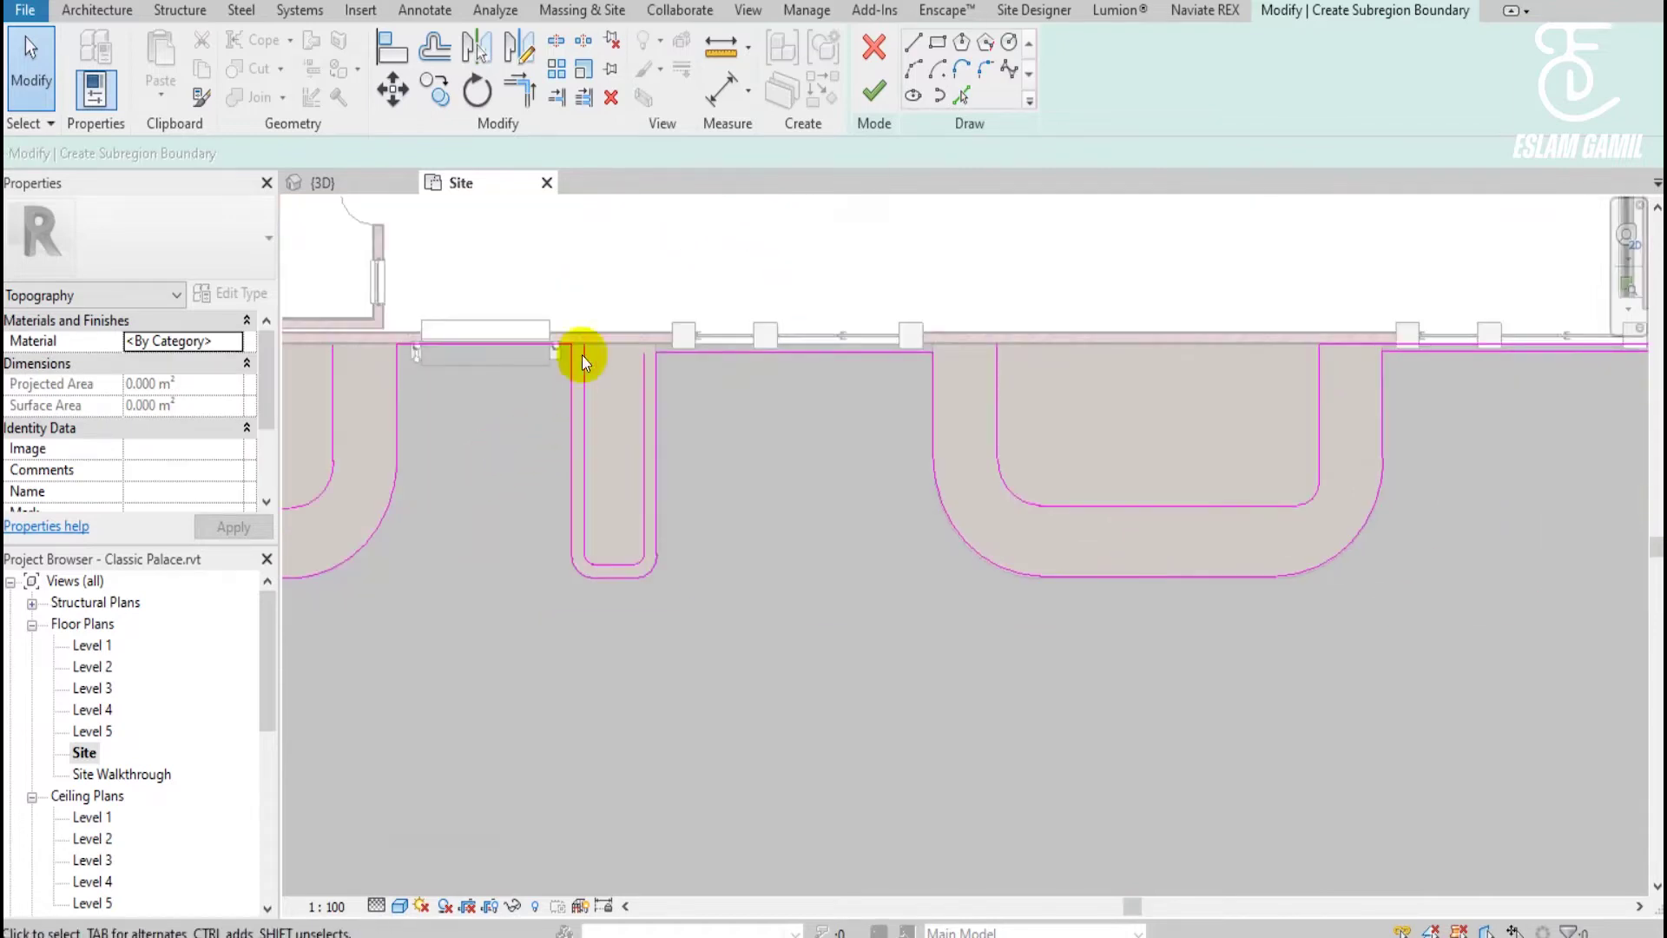
scroll(613, 316, "up", 2)
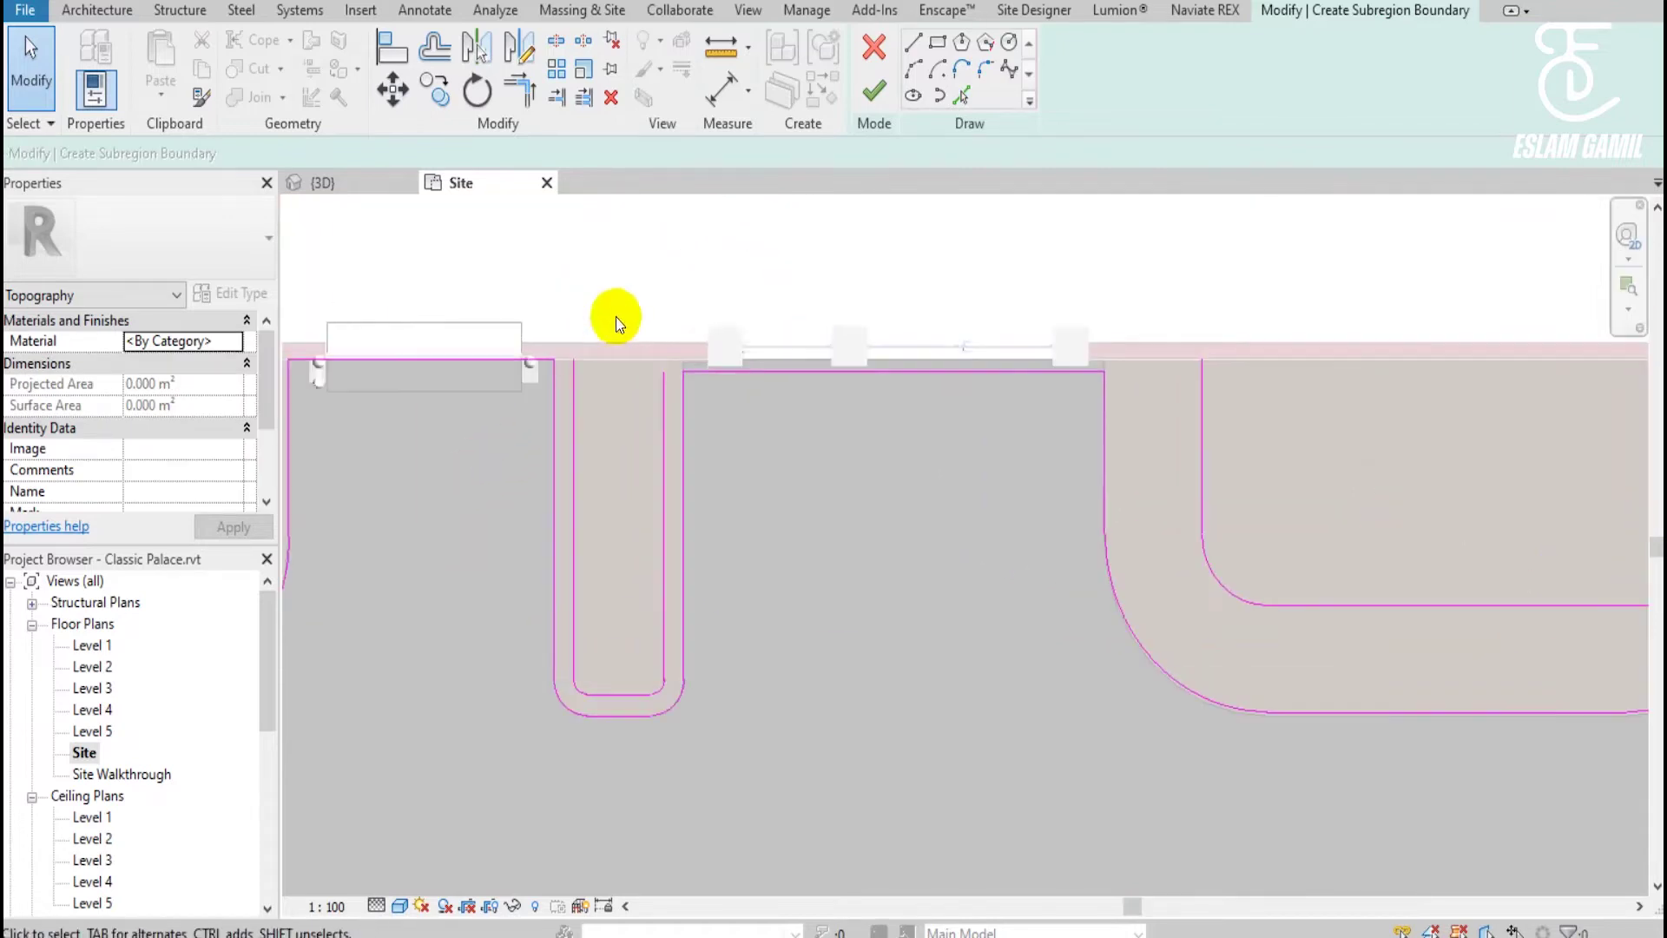
Shorten the slot's inner vertical line to 4100 and close the slot's top with boundary lines.
left_click(576, 369)
left_click_drag(577, 362, 571, 388)
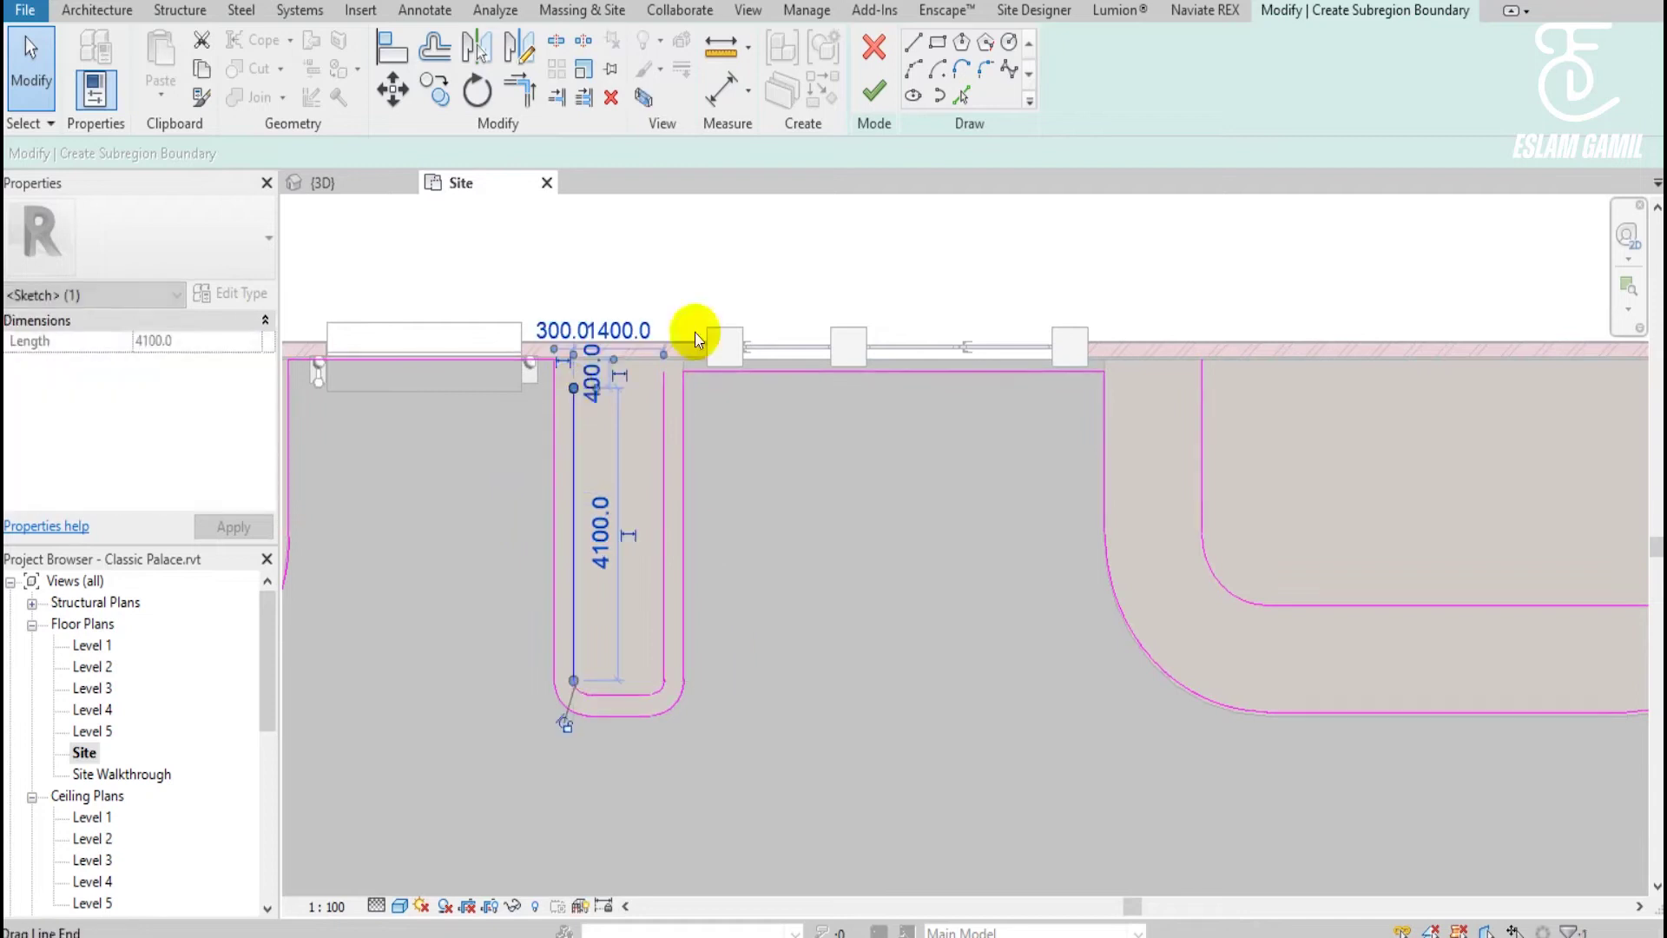
key("Escape")
left_click(913, 42)
left_click(573, 388)
left_click(664, 388)
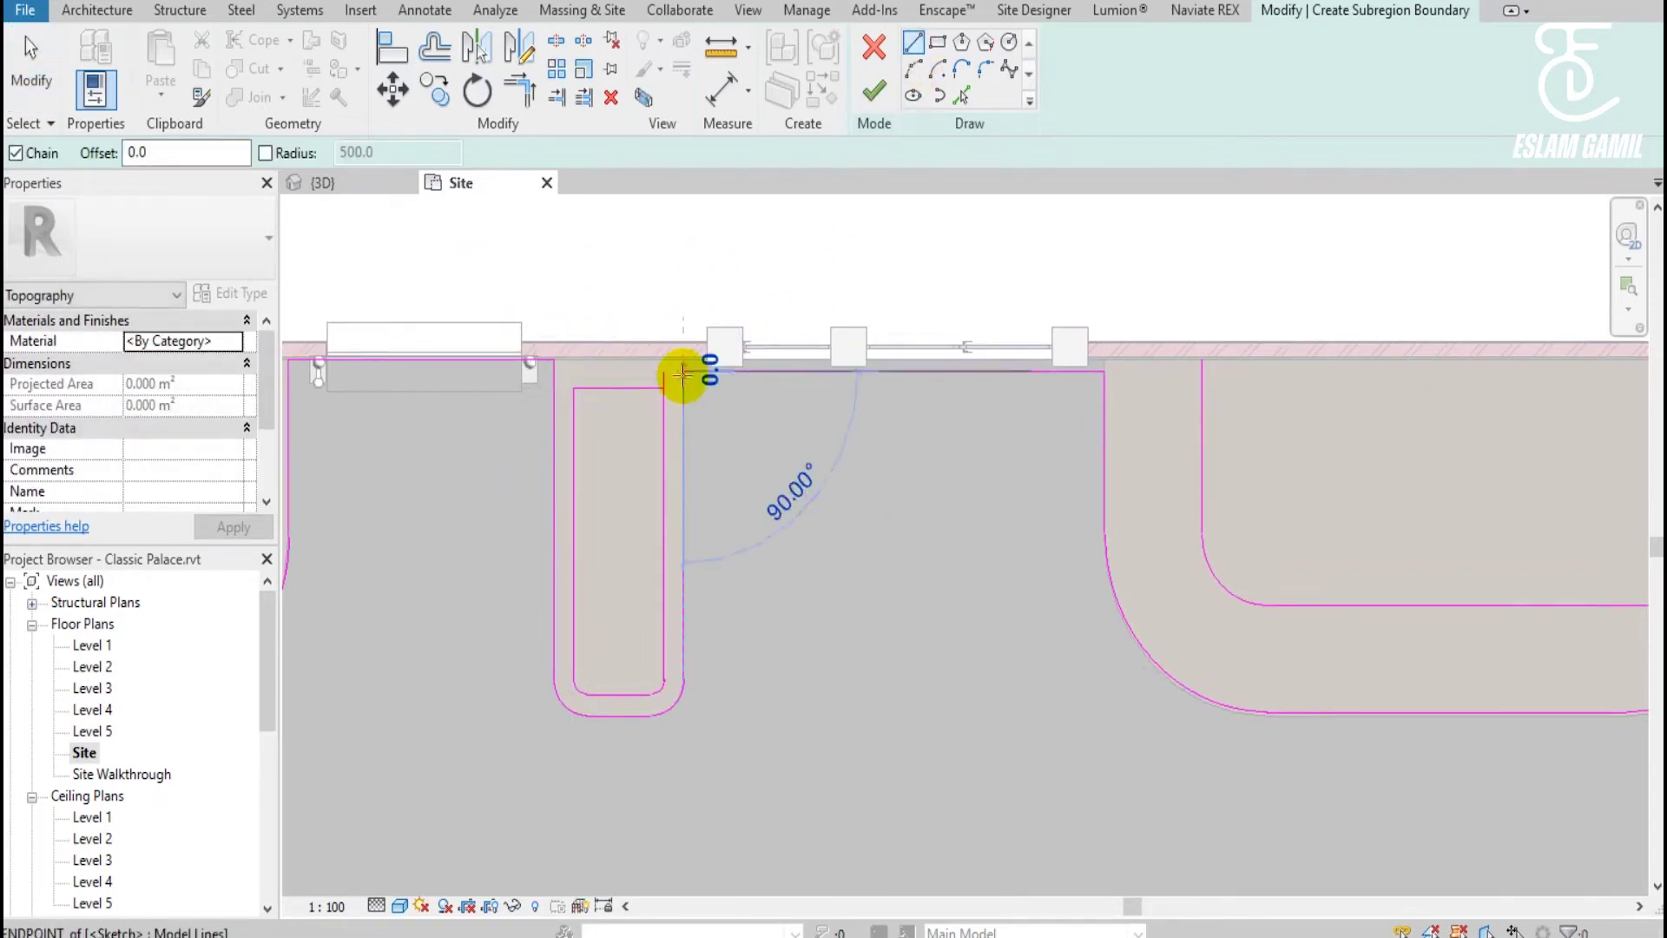
left_click(683, 371)
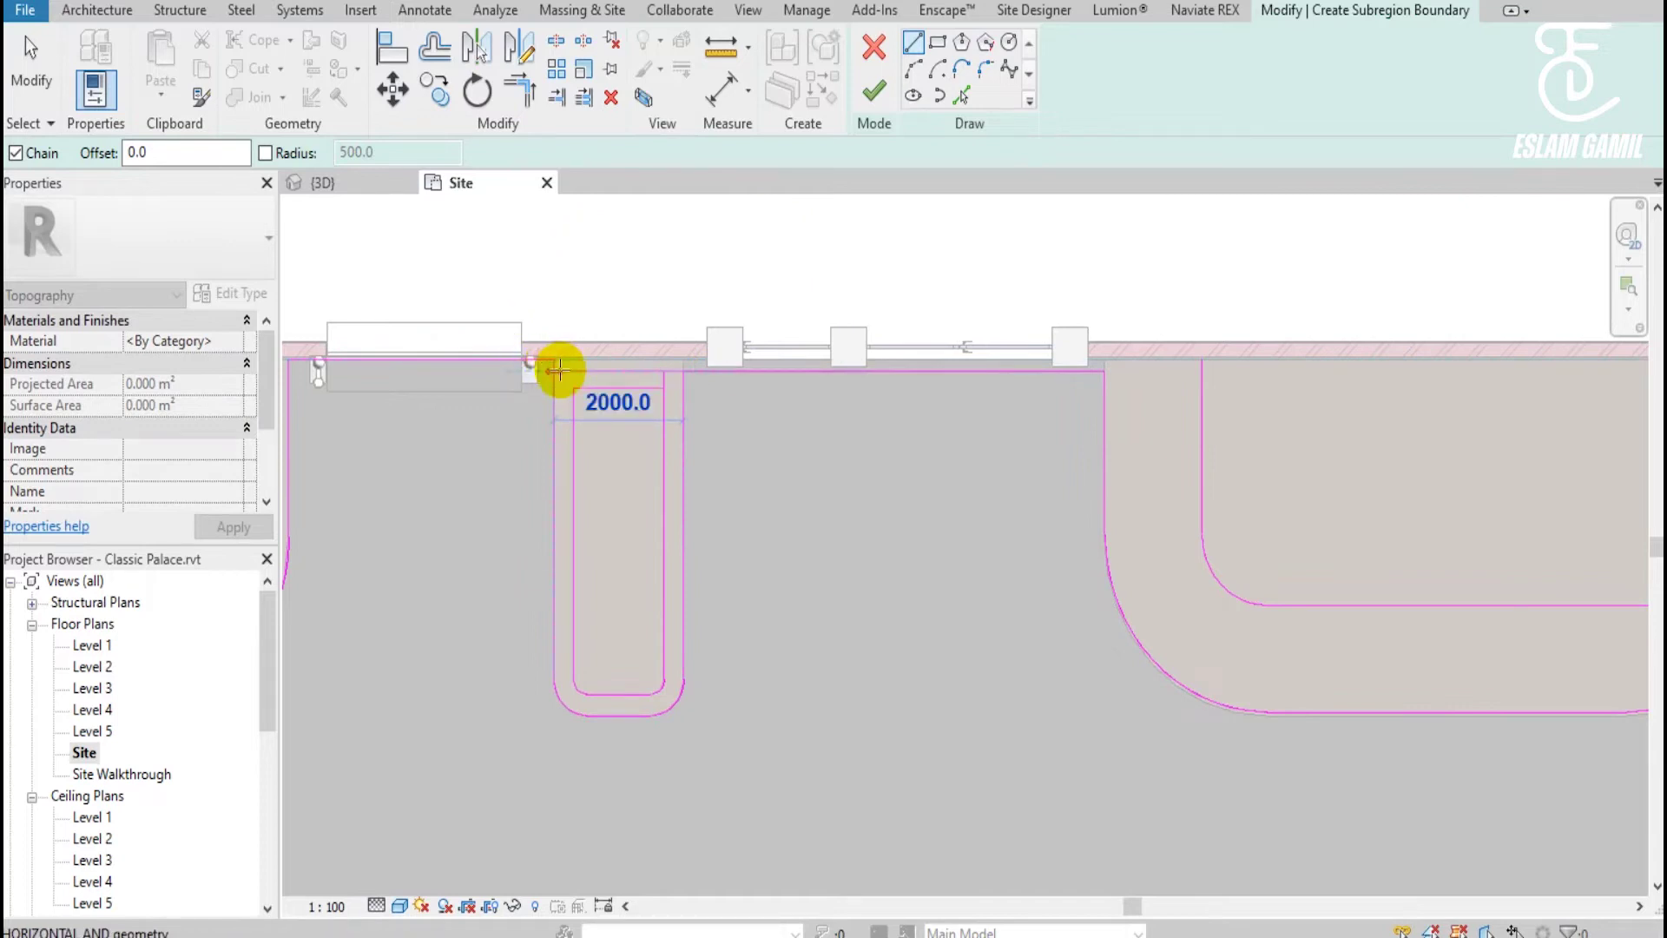
key("Escape")
key("Escape")
left_click(743, 372)
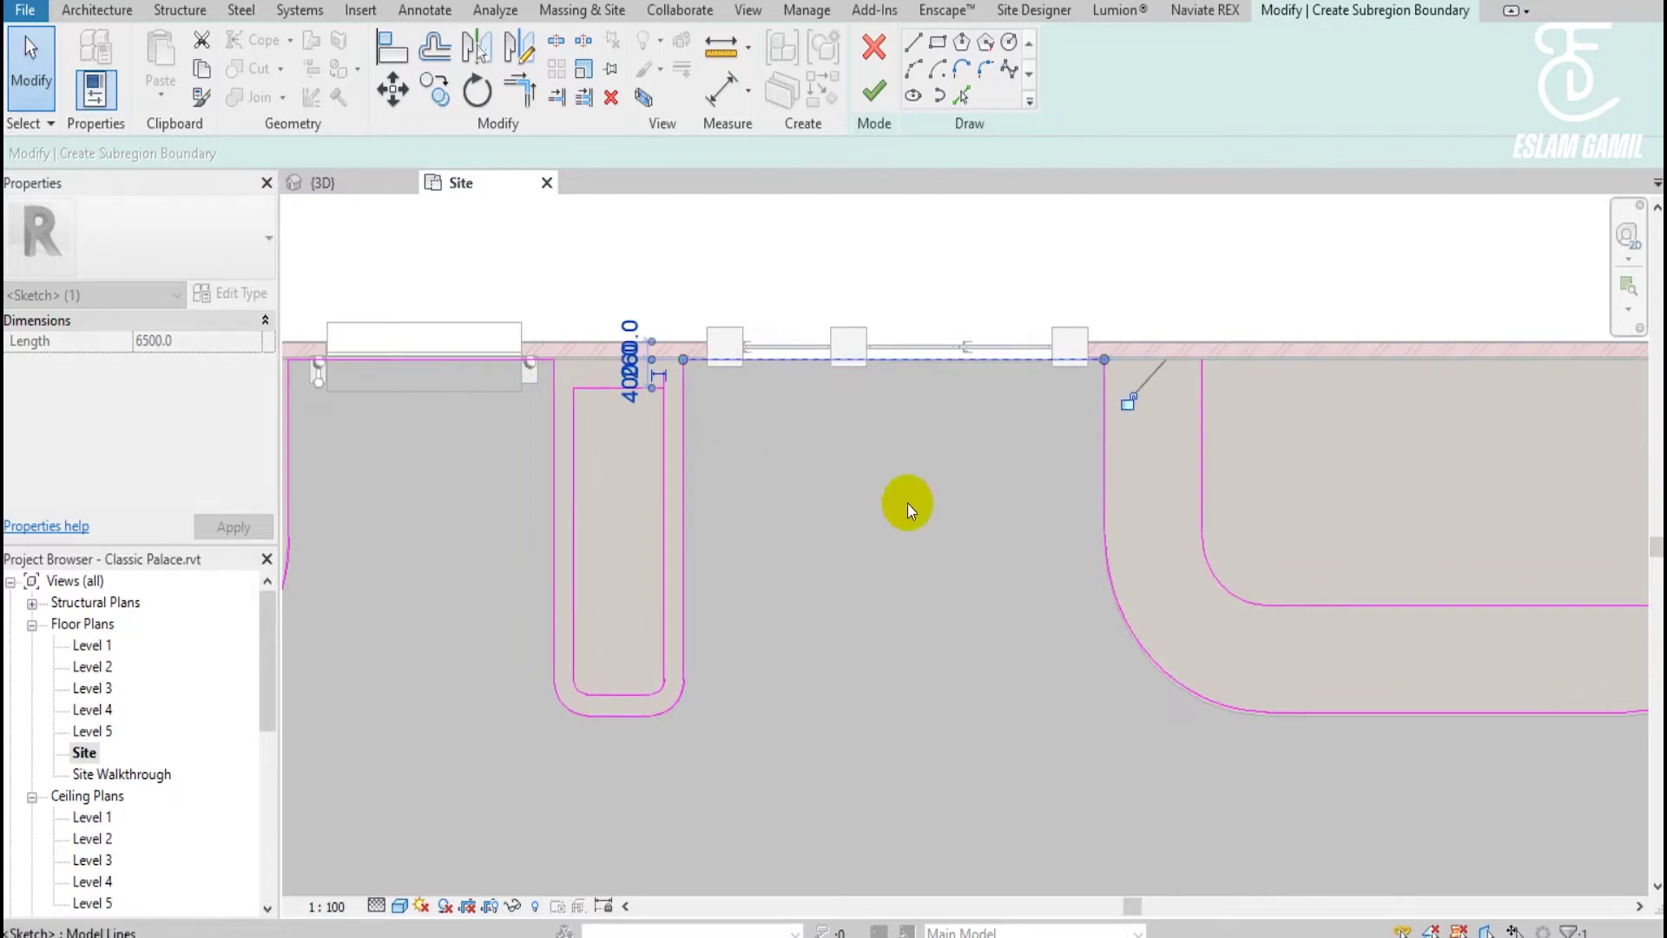
Finish the road subregion edit and view the result in {3D}.
middle_click_drag(904, 495, 433, 450)
key("Escape")
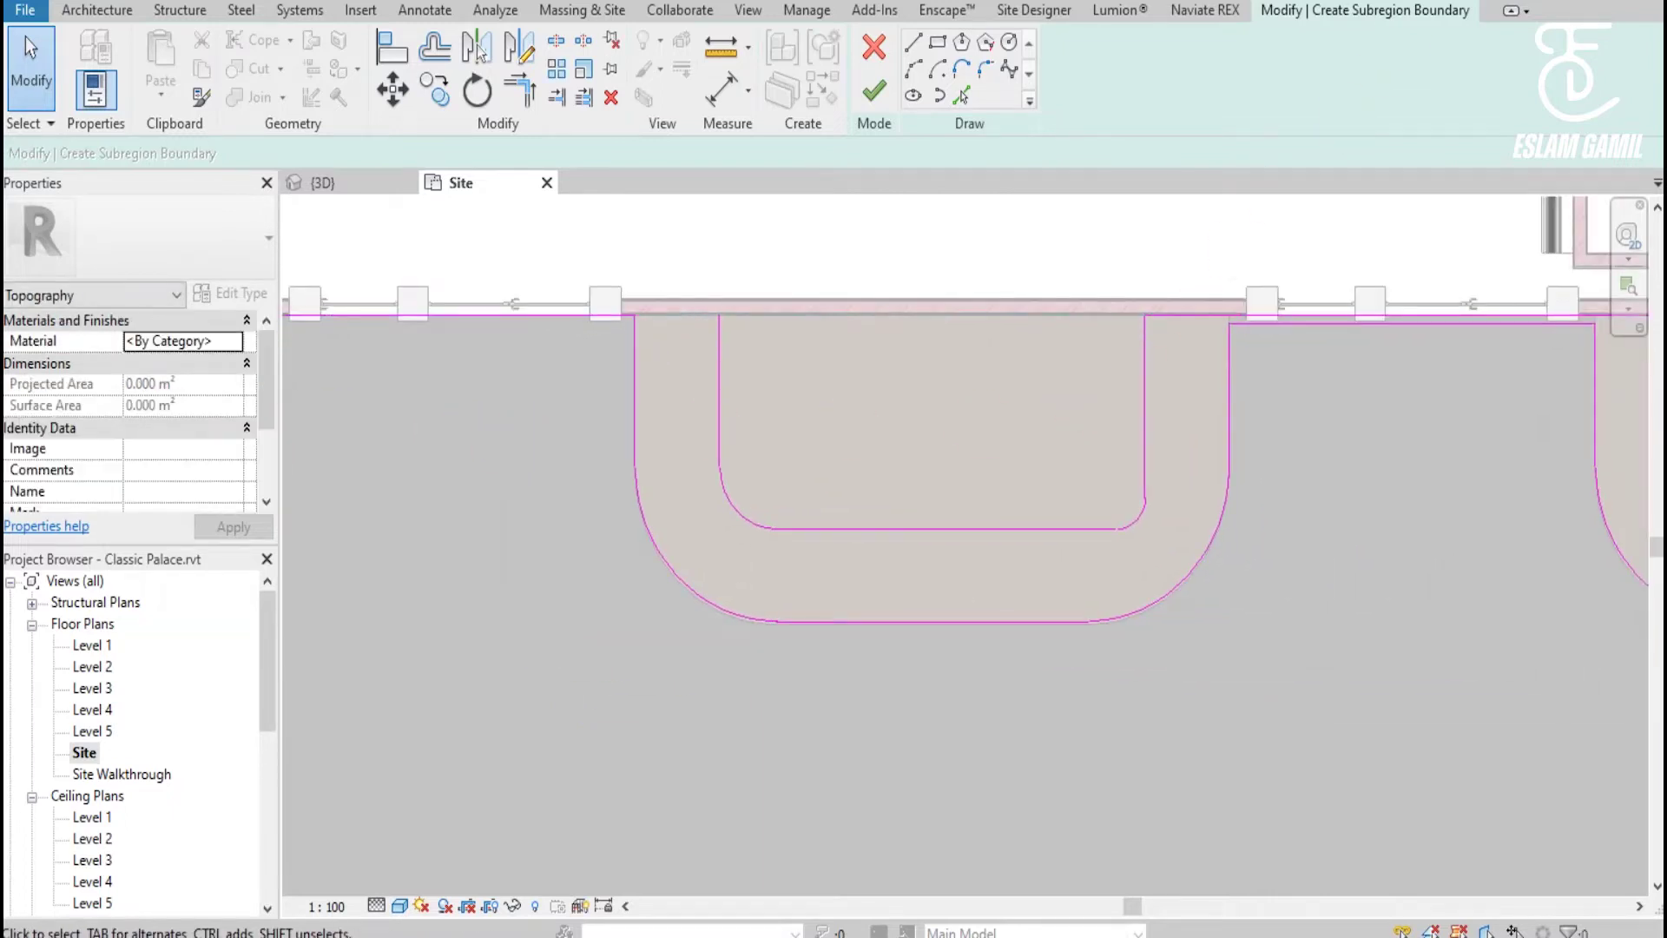
scroll(1429, 458, "down", 5)
scroll(1387, 494, "up", 1)
scroll(1392, 502, "up", 1)
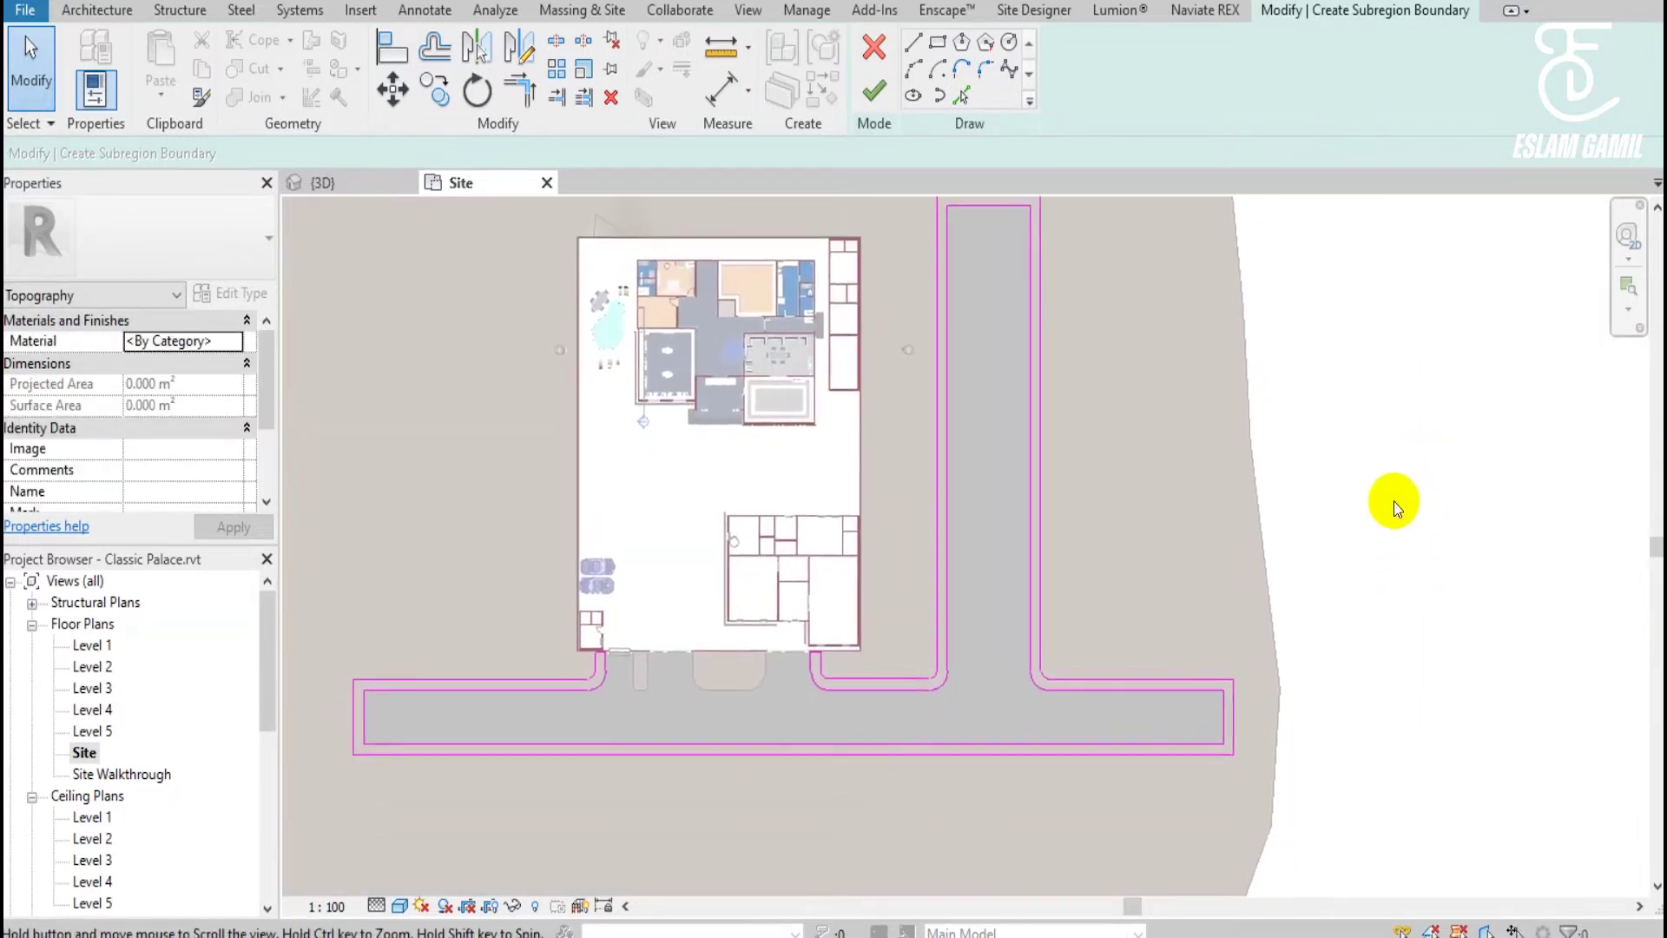
middle_click_drag(1393, 508, 1417, 572)
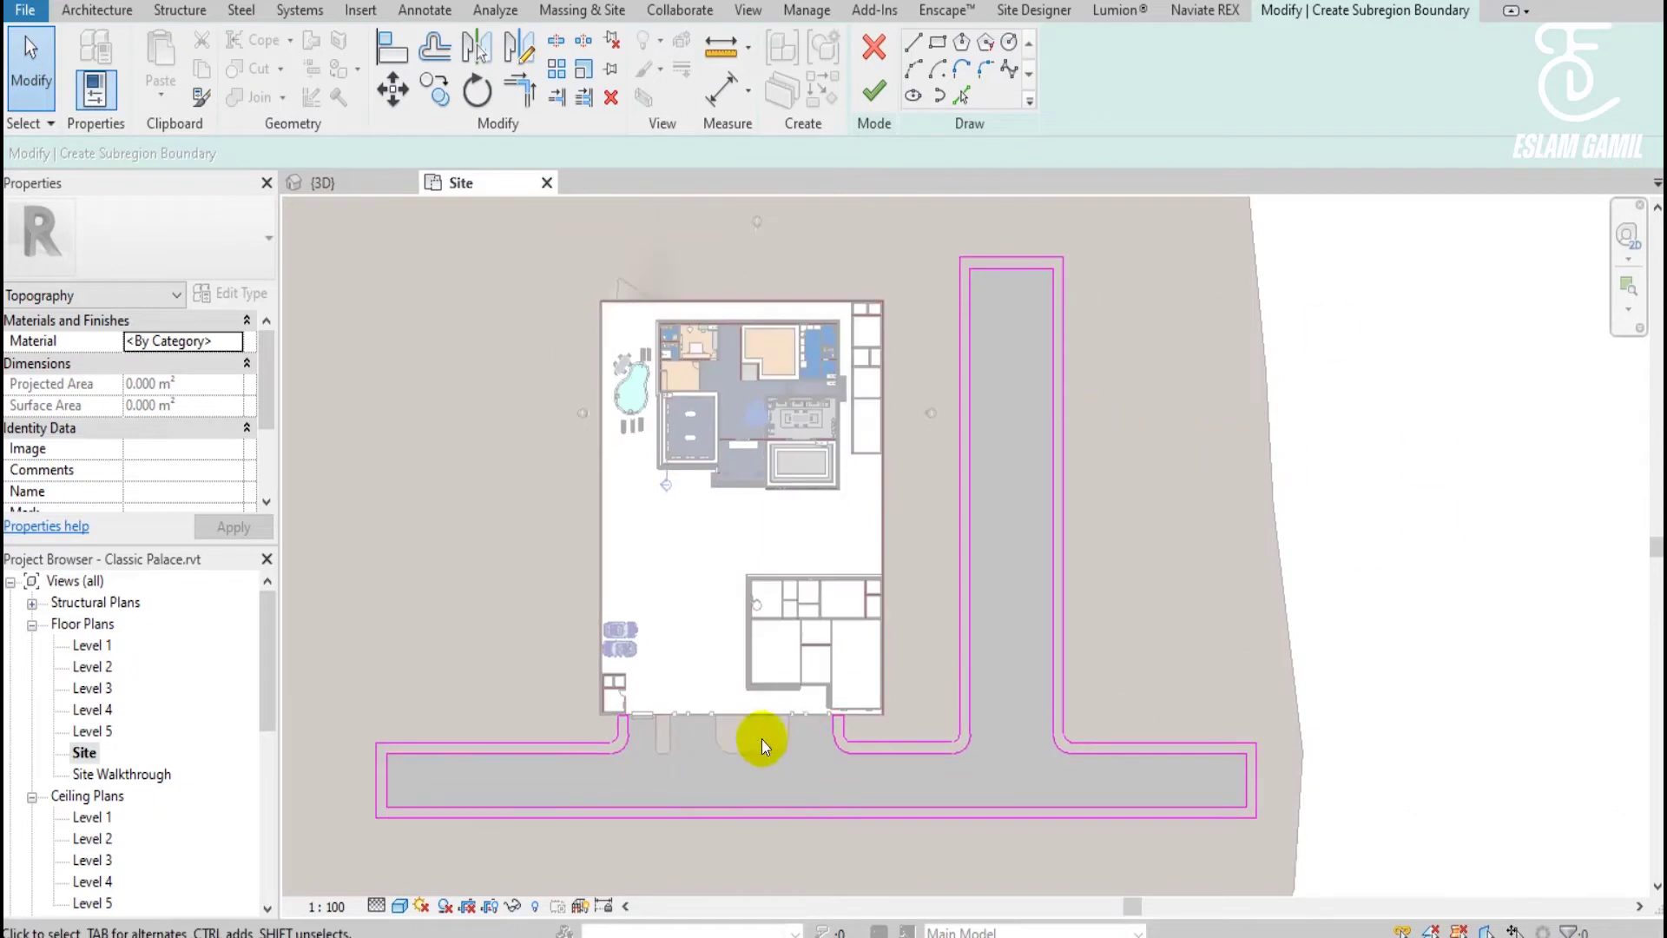
left_click(889, 97)
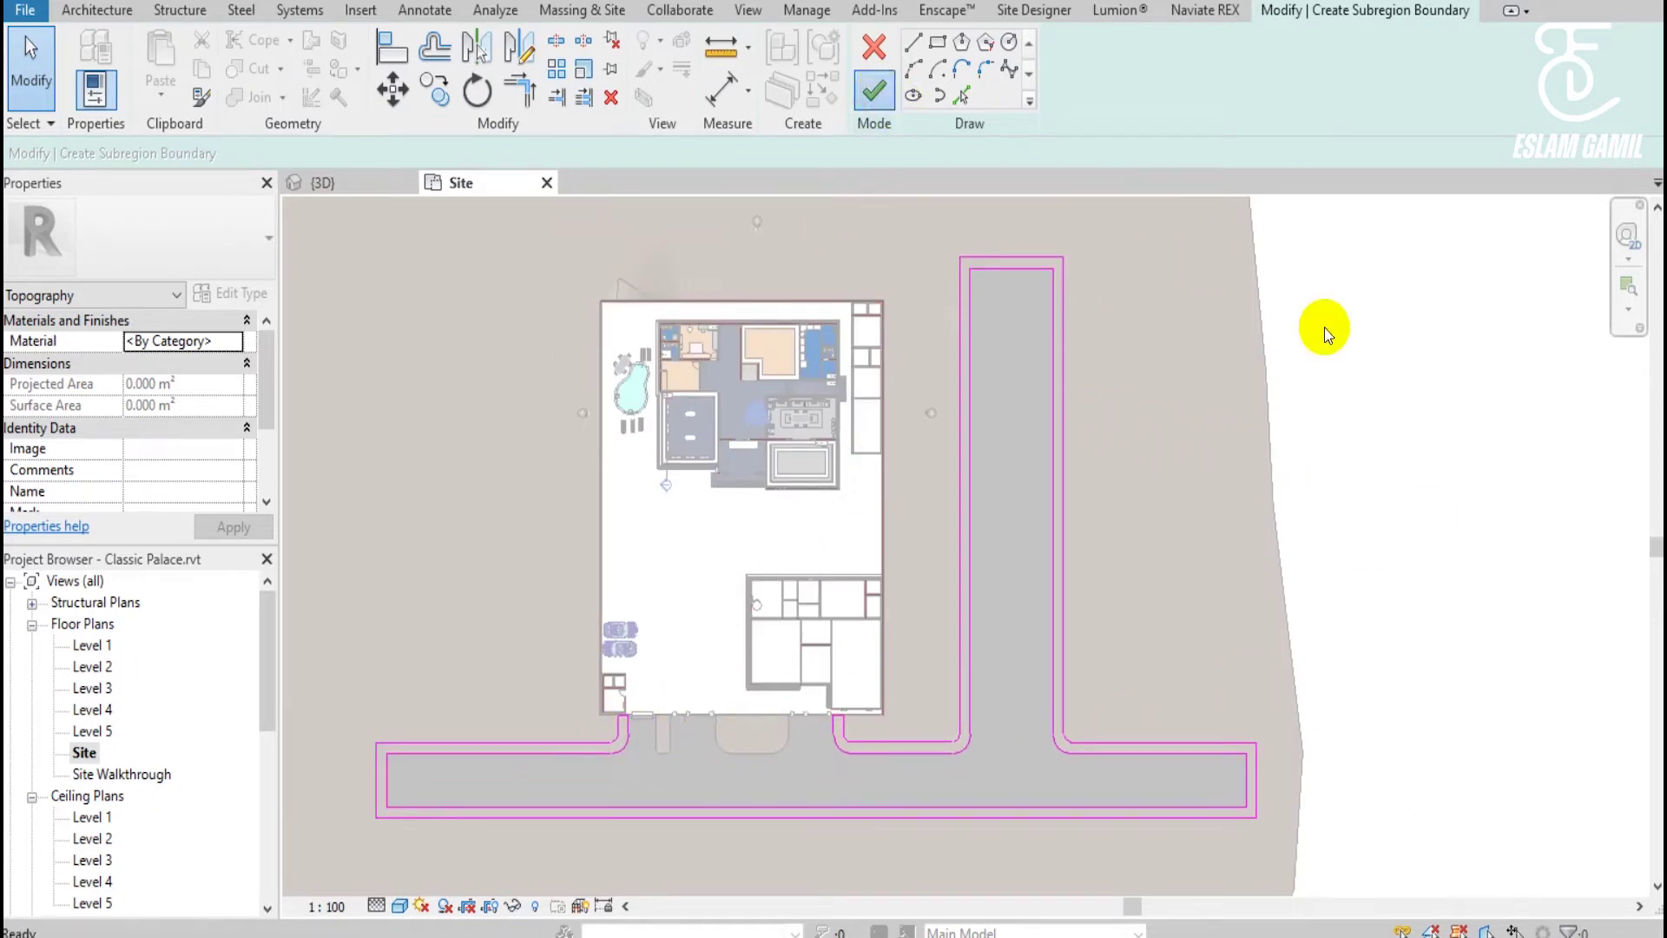
left_click(314, 183)
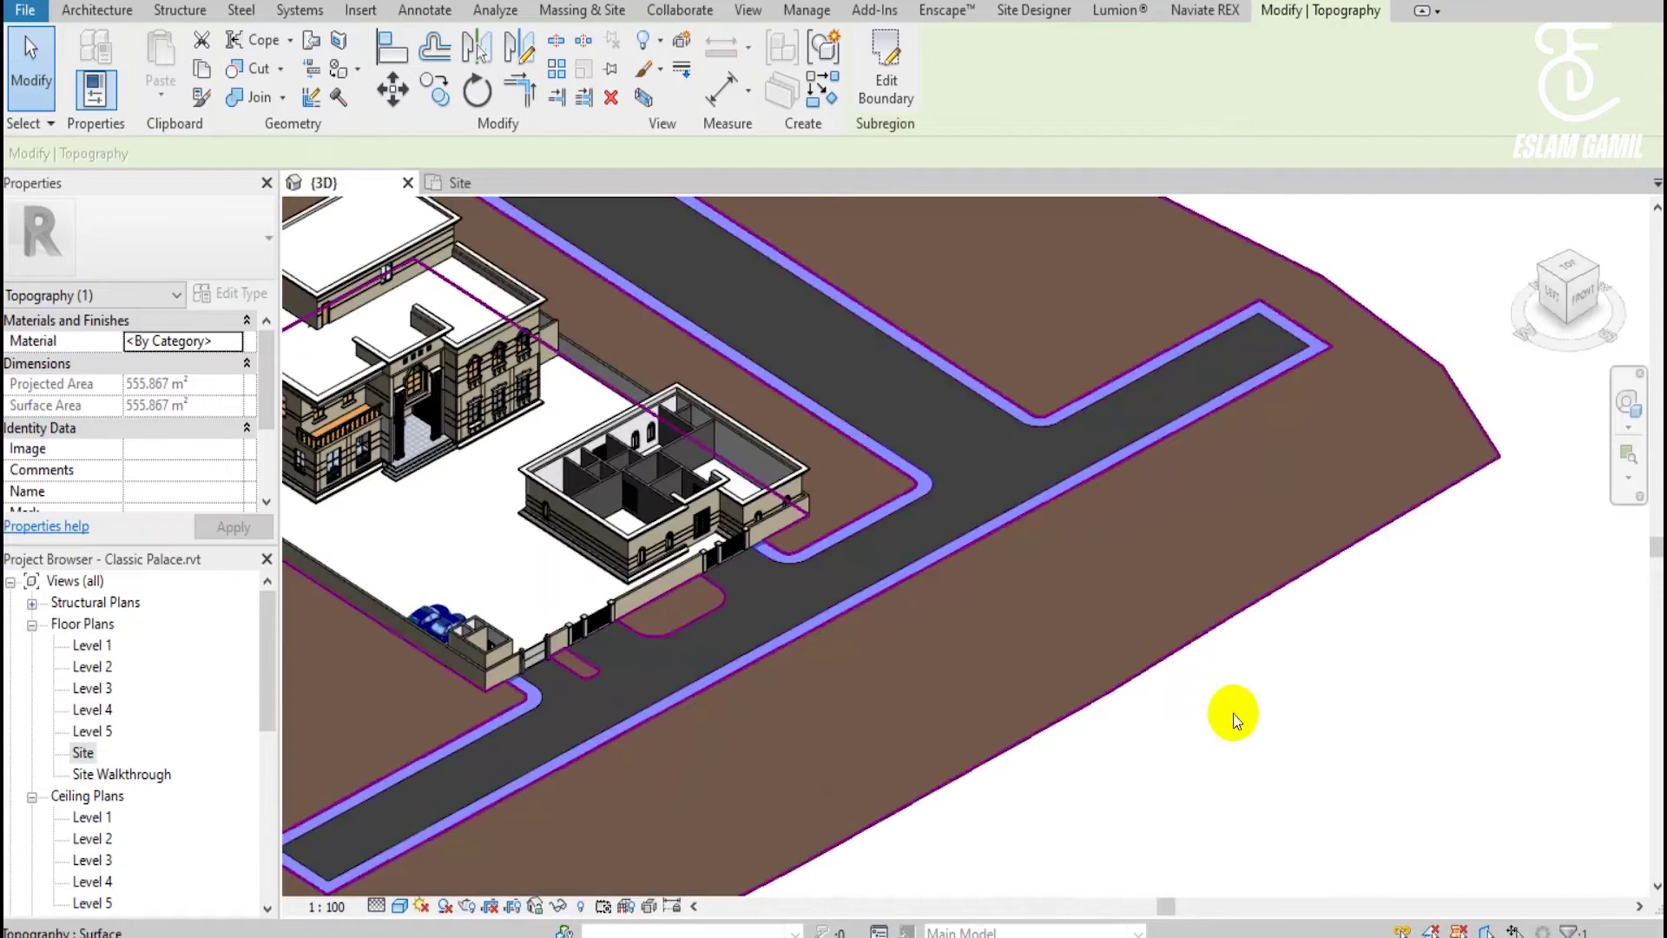
left_click(1125, 378)
left_click(1396, 644)
scroll(1396, 645, "down", 2)
left_click(1256, 450)
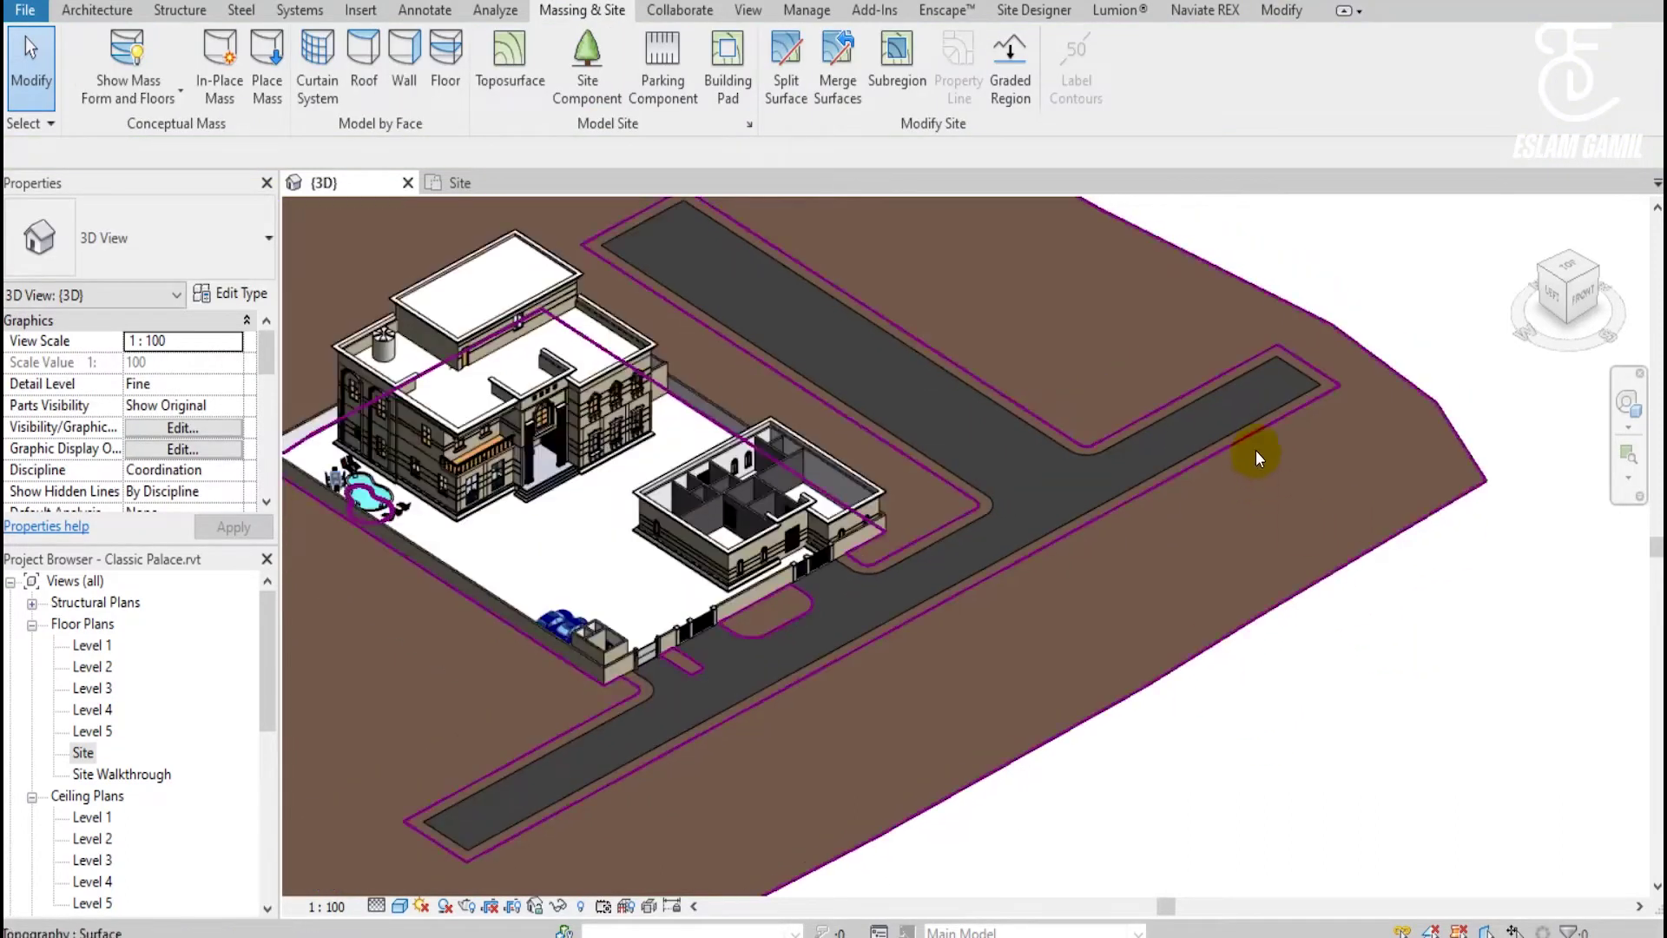
left_click(1377, 702)
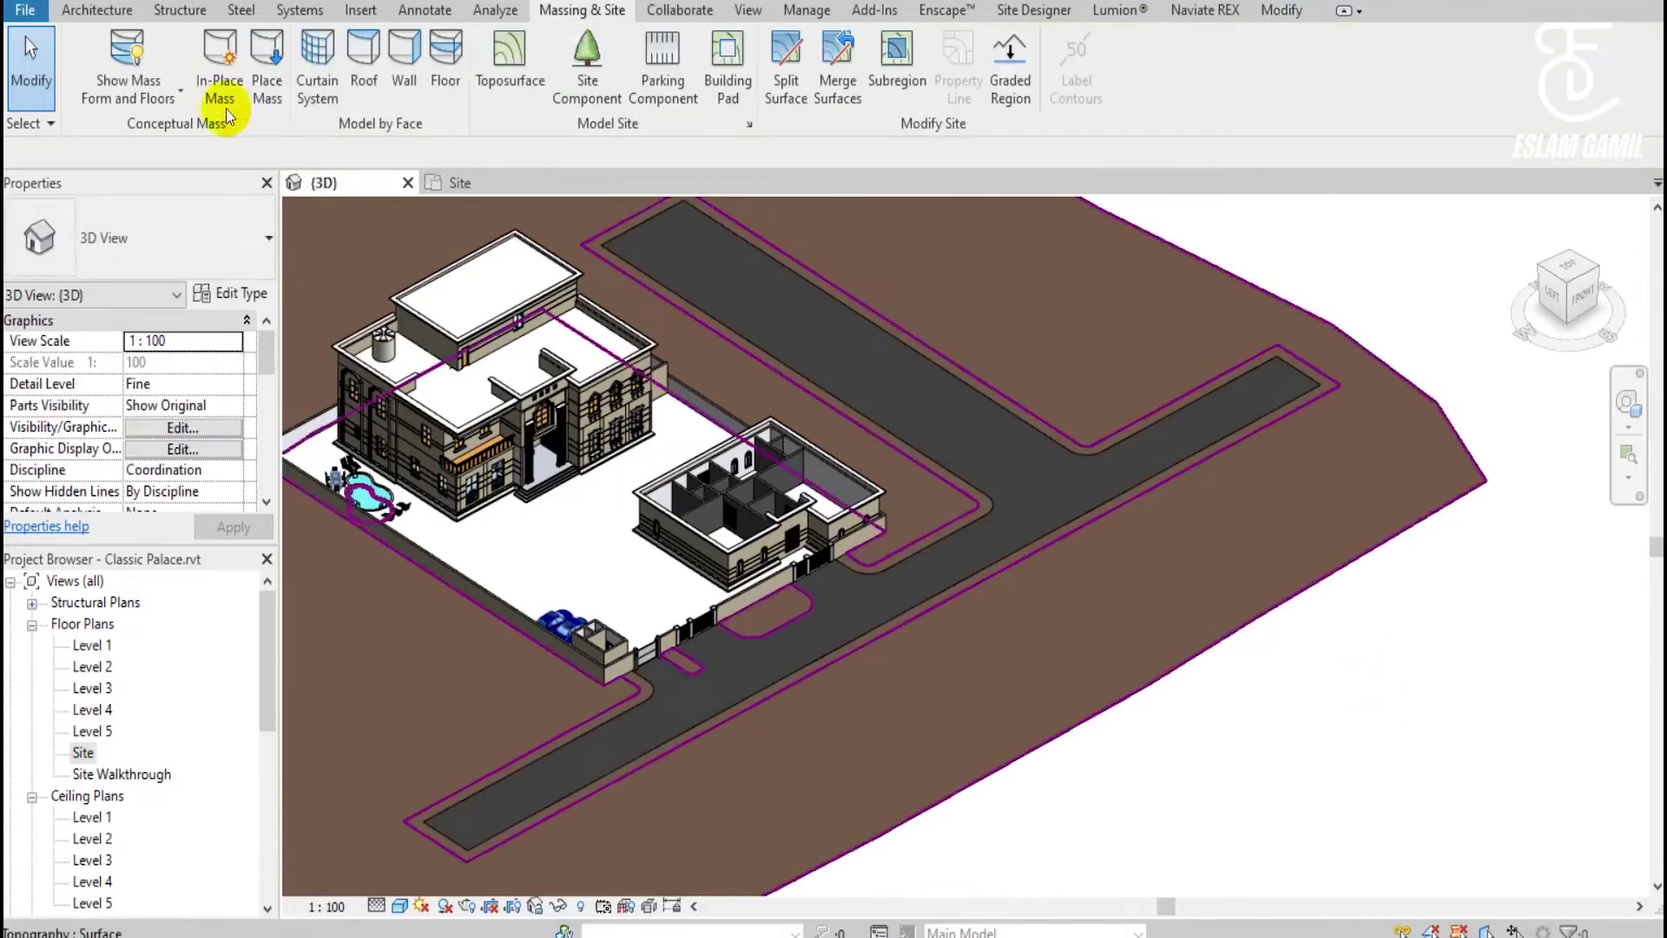
left_click(124, 17)
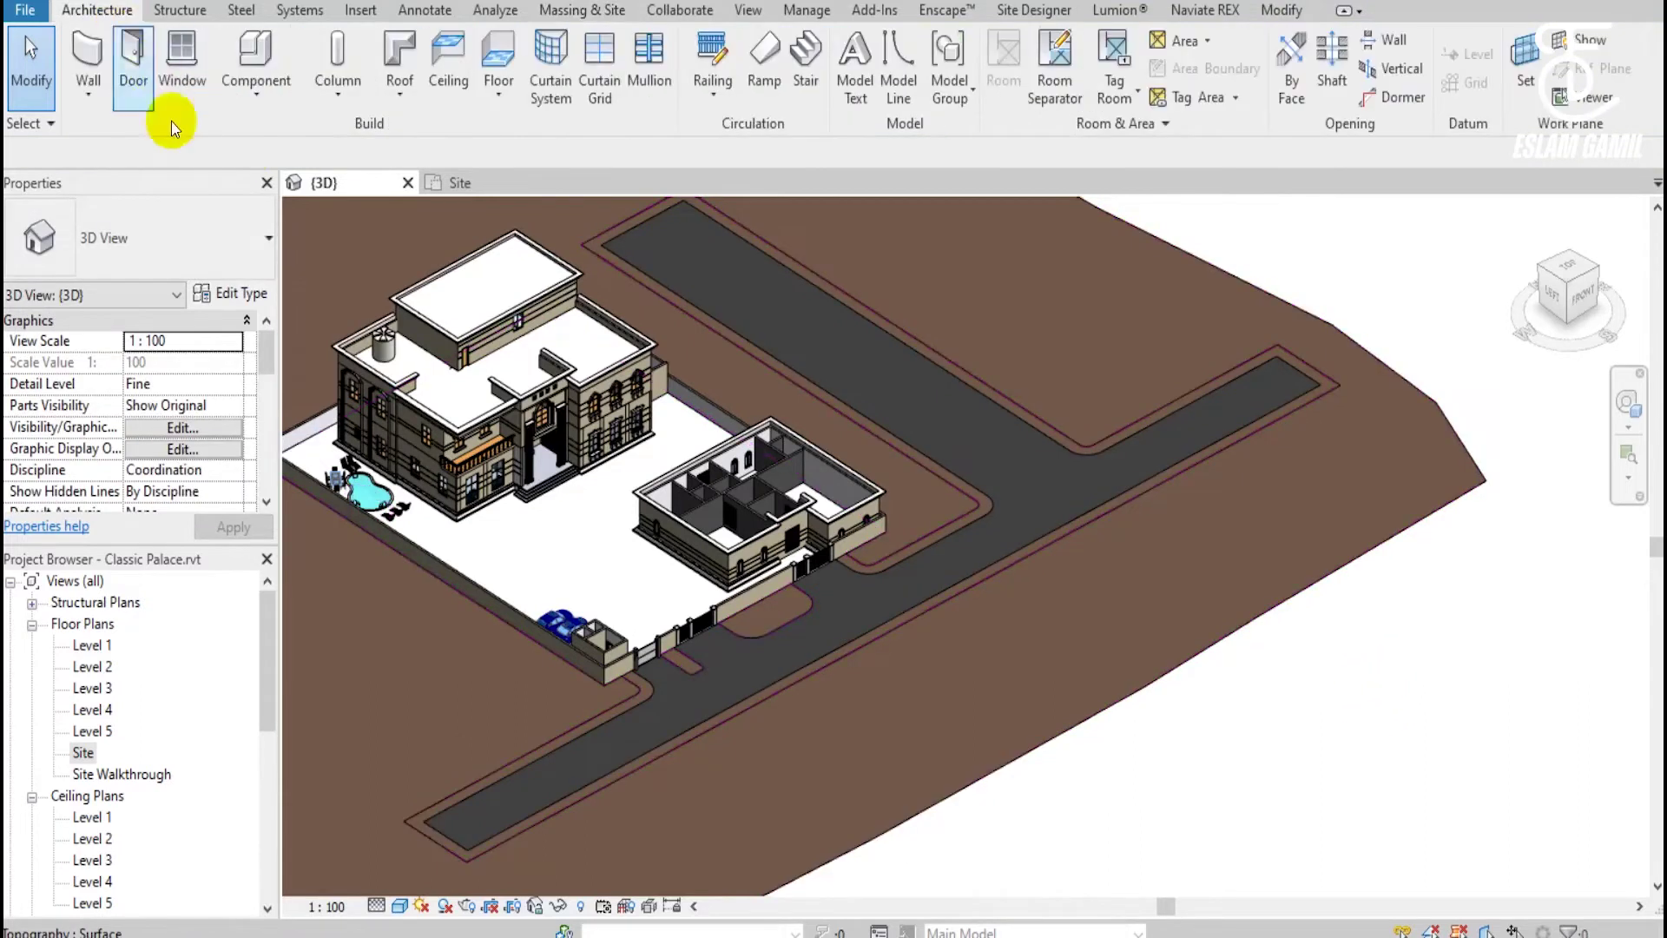
left_click(243, 87)
left_click(279, 175)
left_click(296, 470)
scroll(424, 518, "down", 2)
left_click(286, 487)
left_click(389, 753)
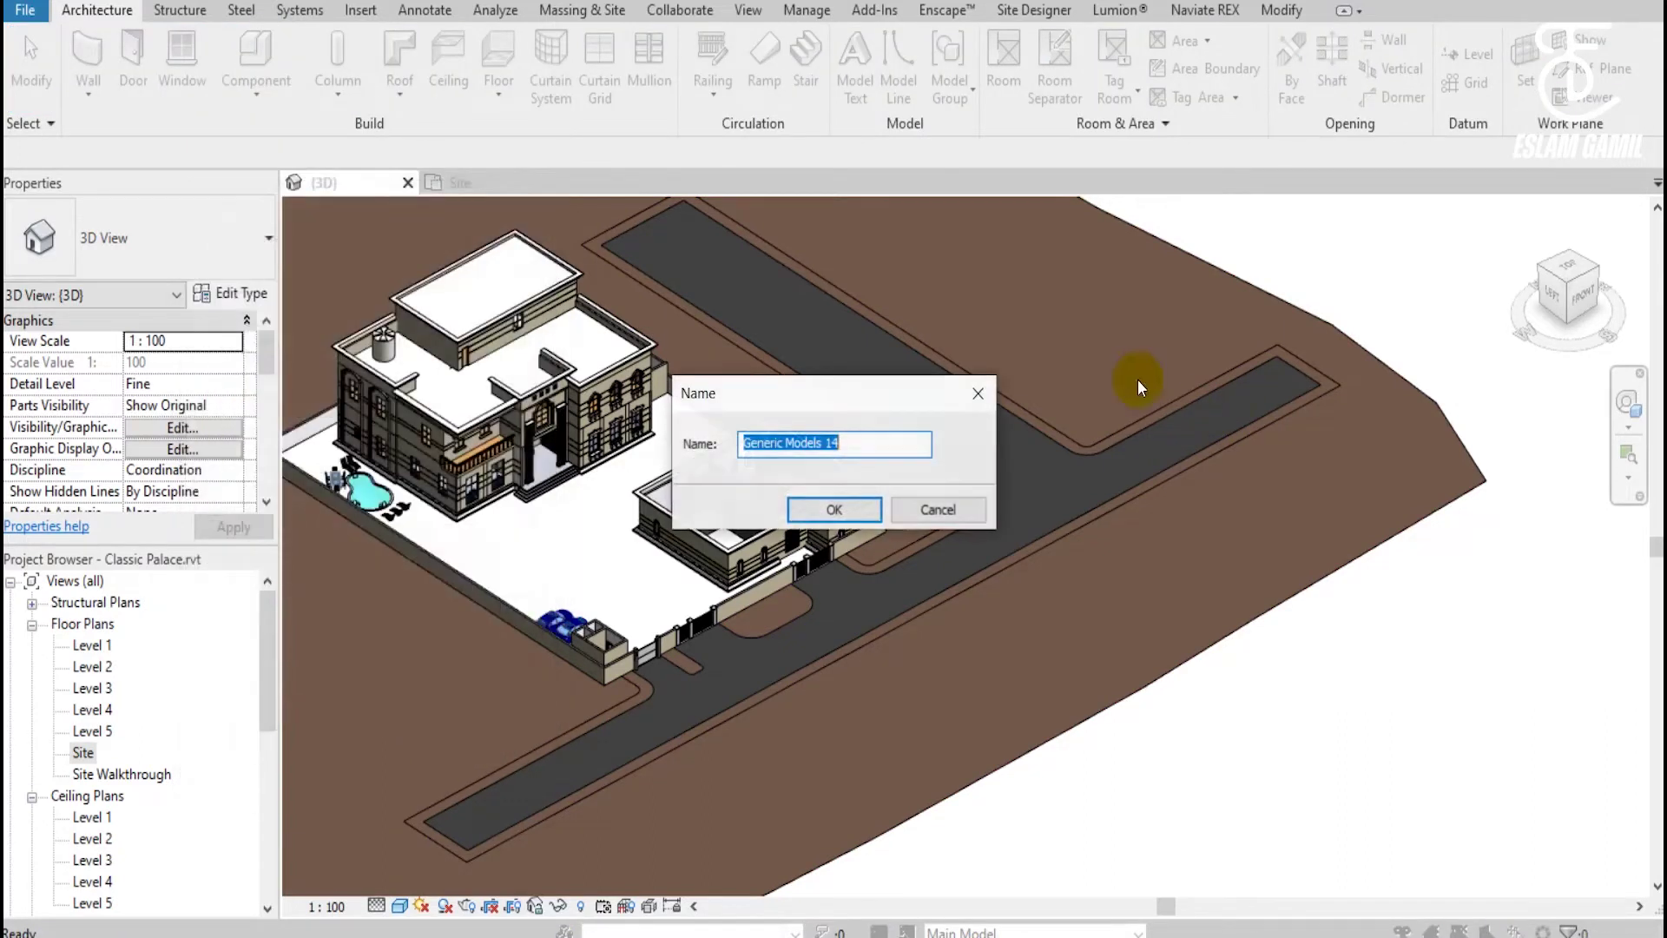
left_click(833, 508)
left_click(311, 82)
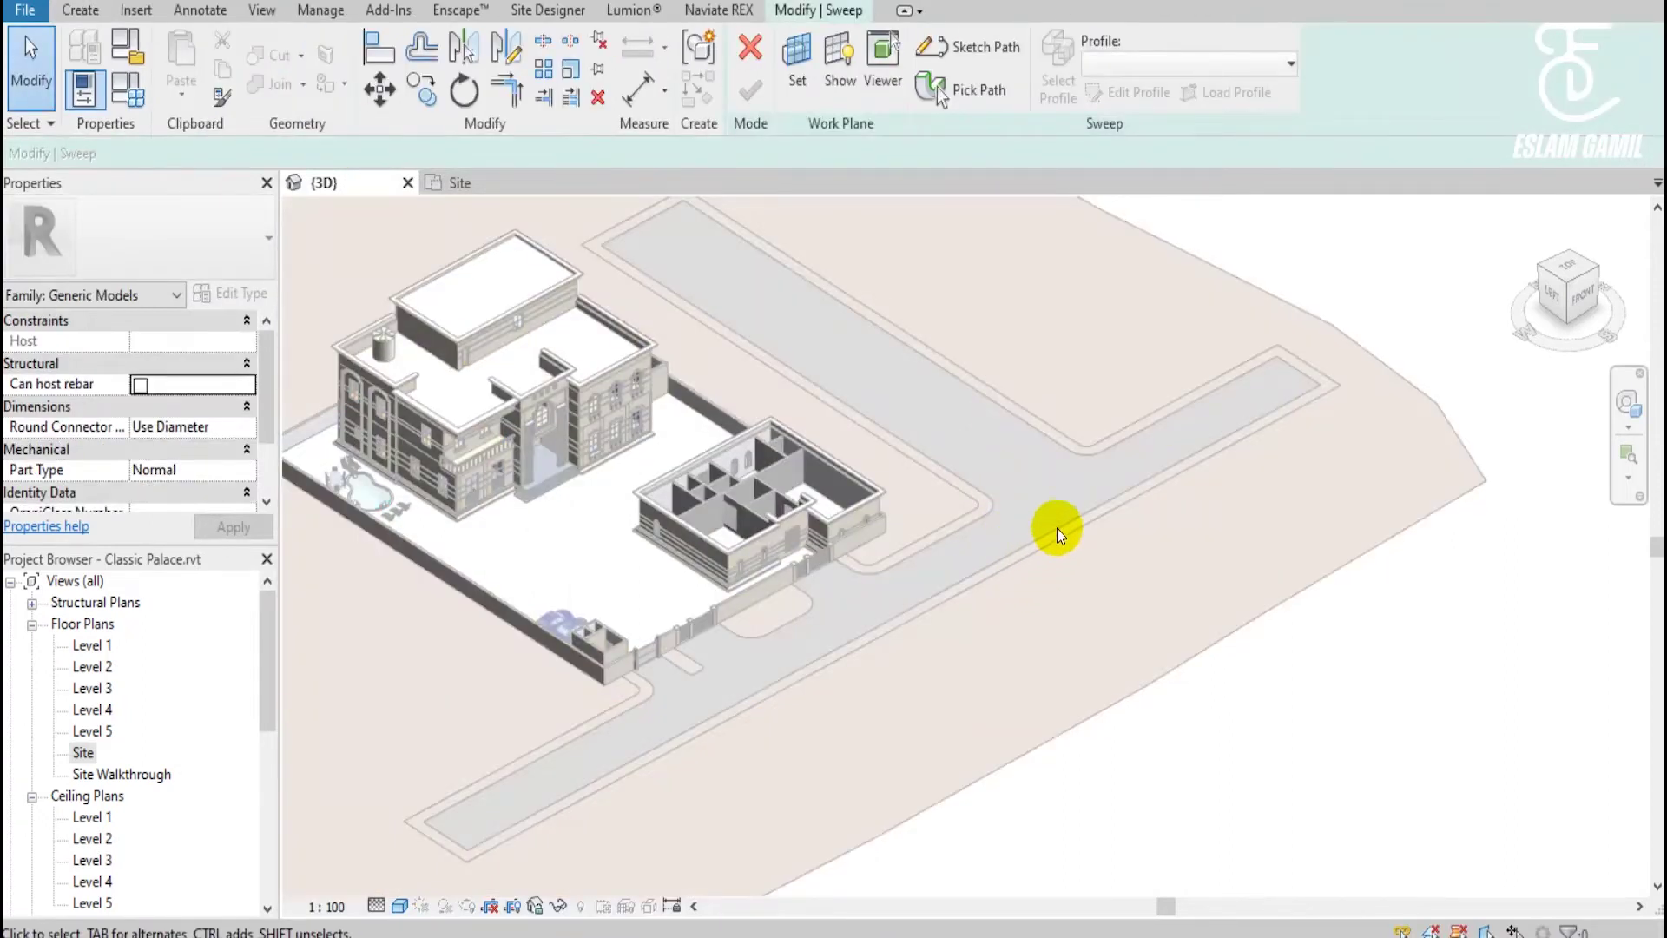
left_click(972, 55)
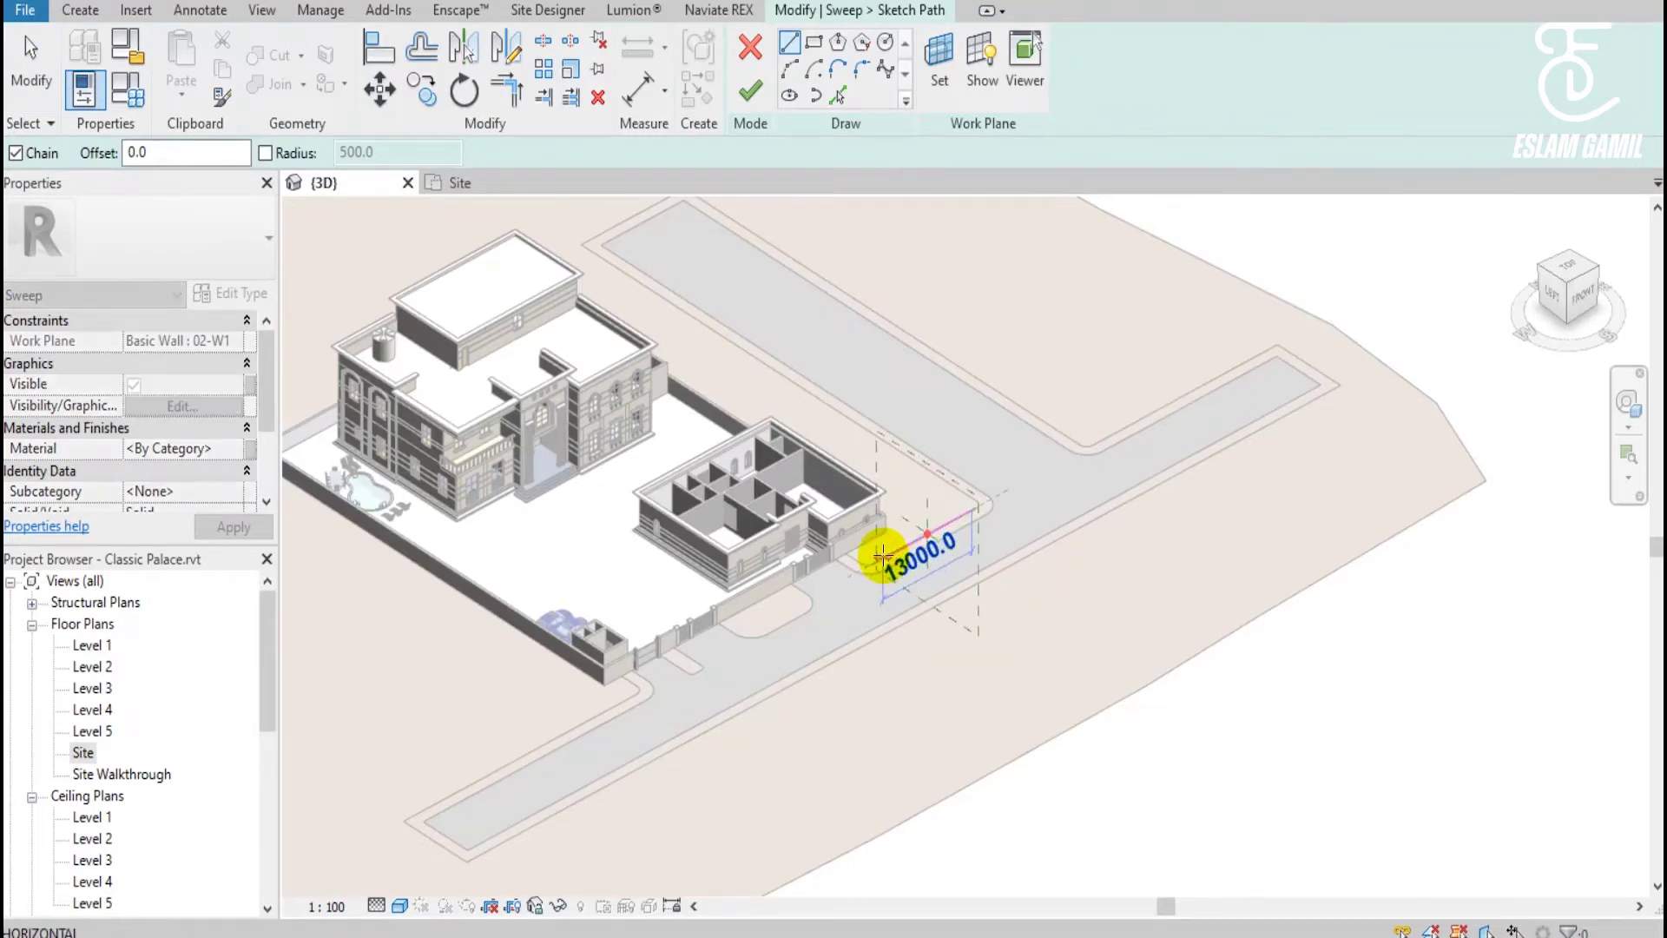
key("Escape")
key("Escape")
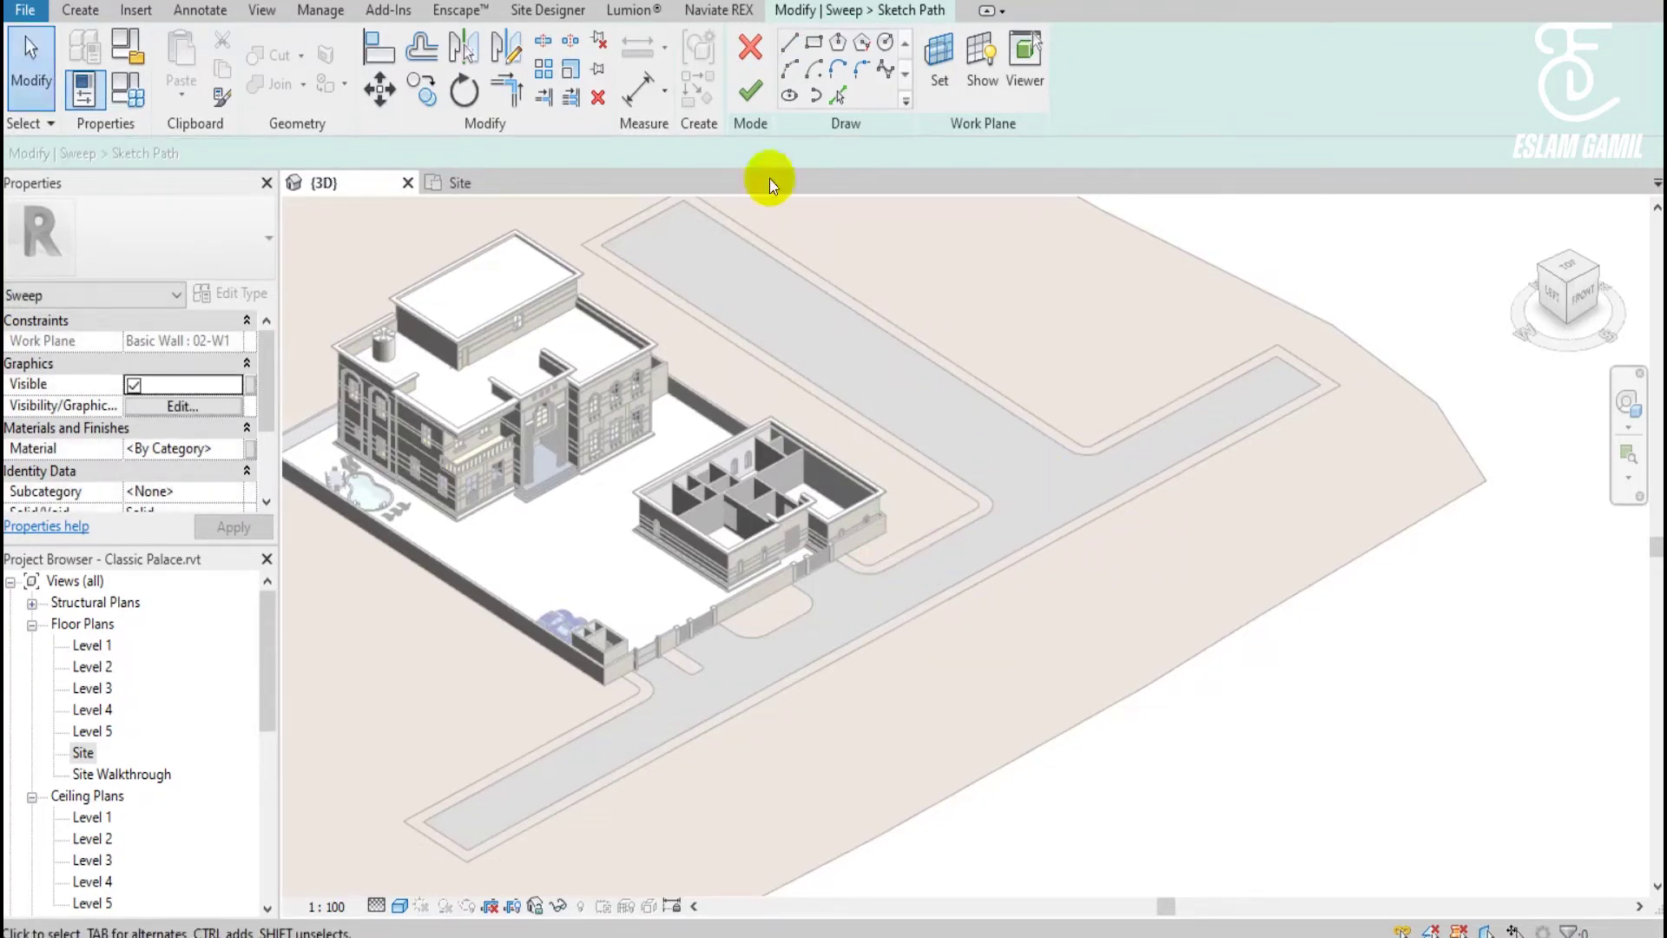
left_click(750, 85)
left_click(762, 56)
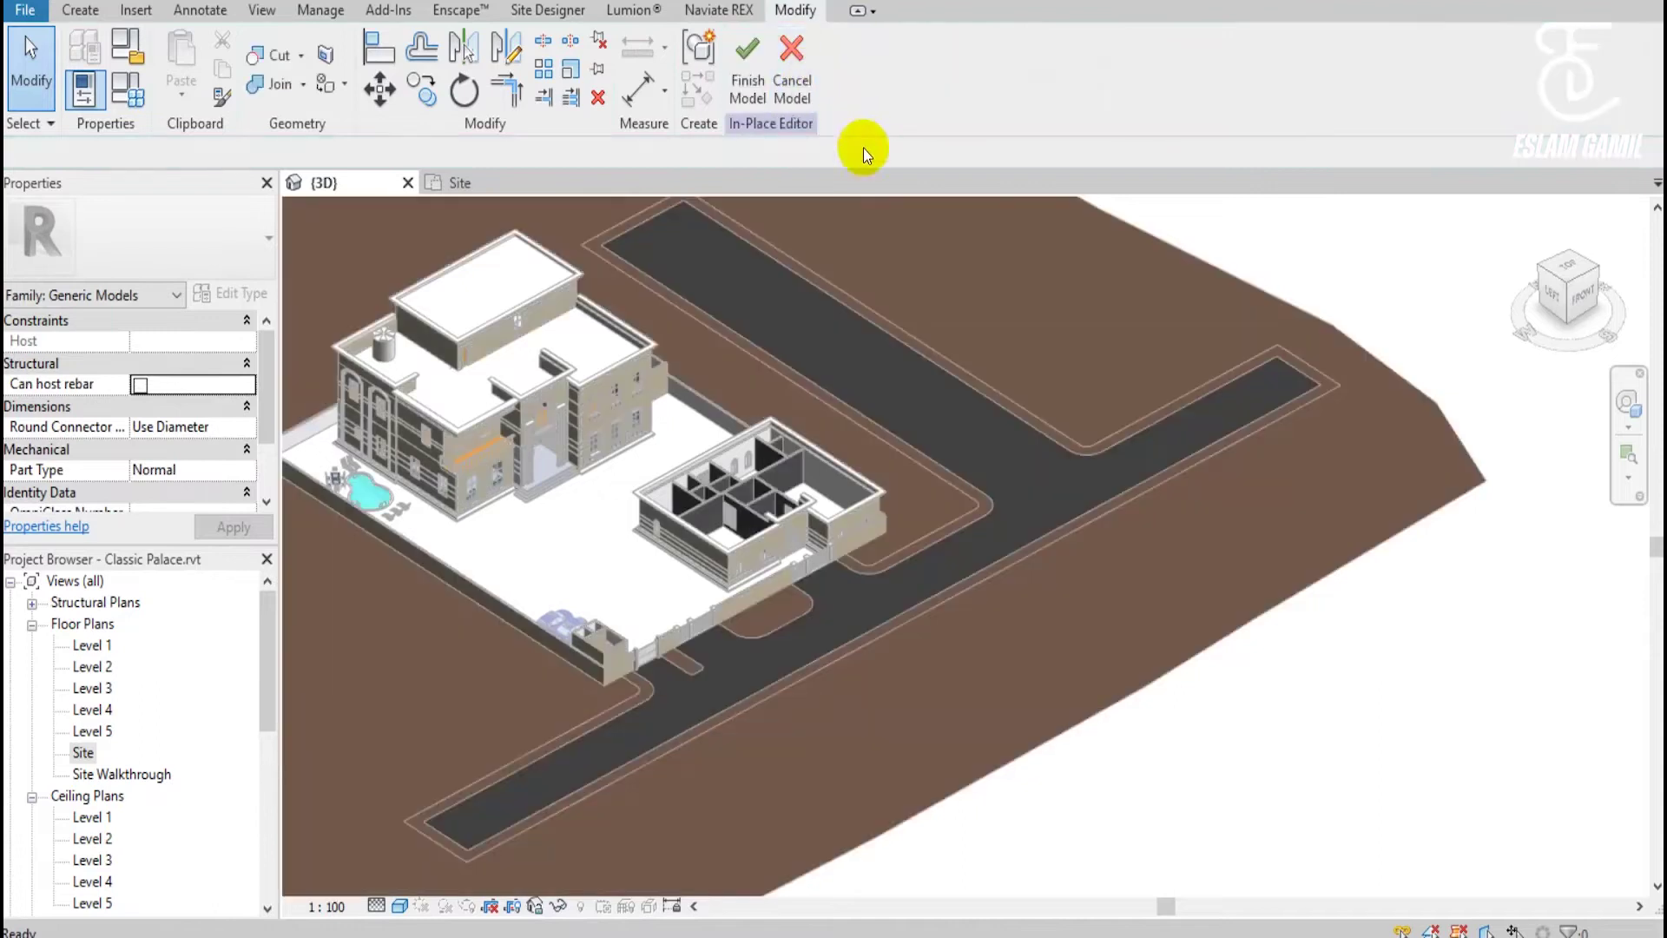
left_click(804, 112)
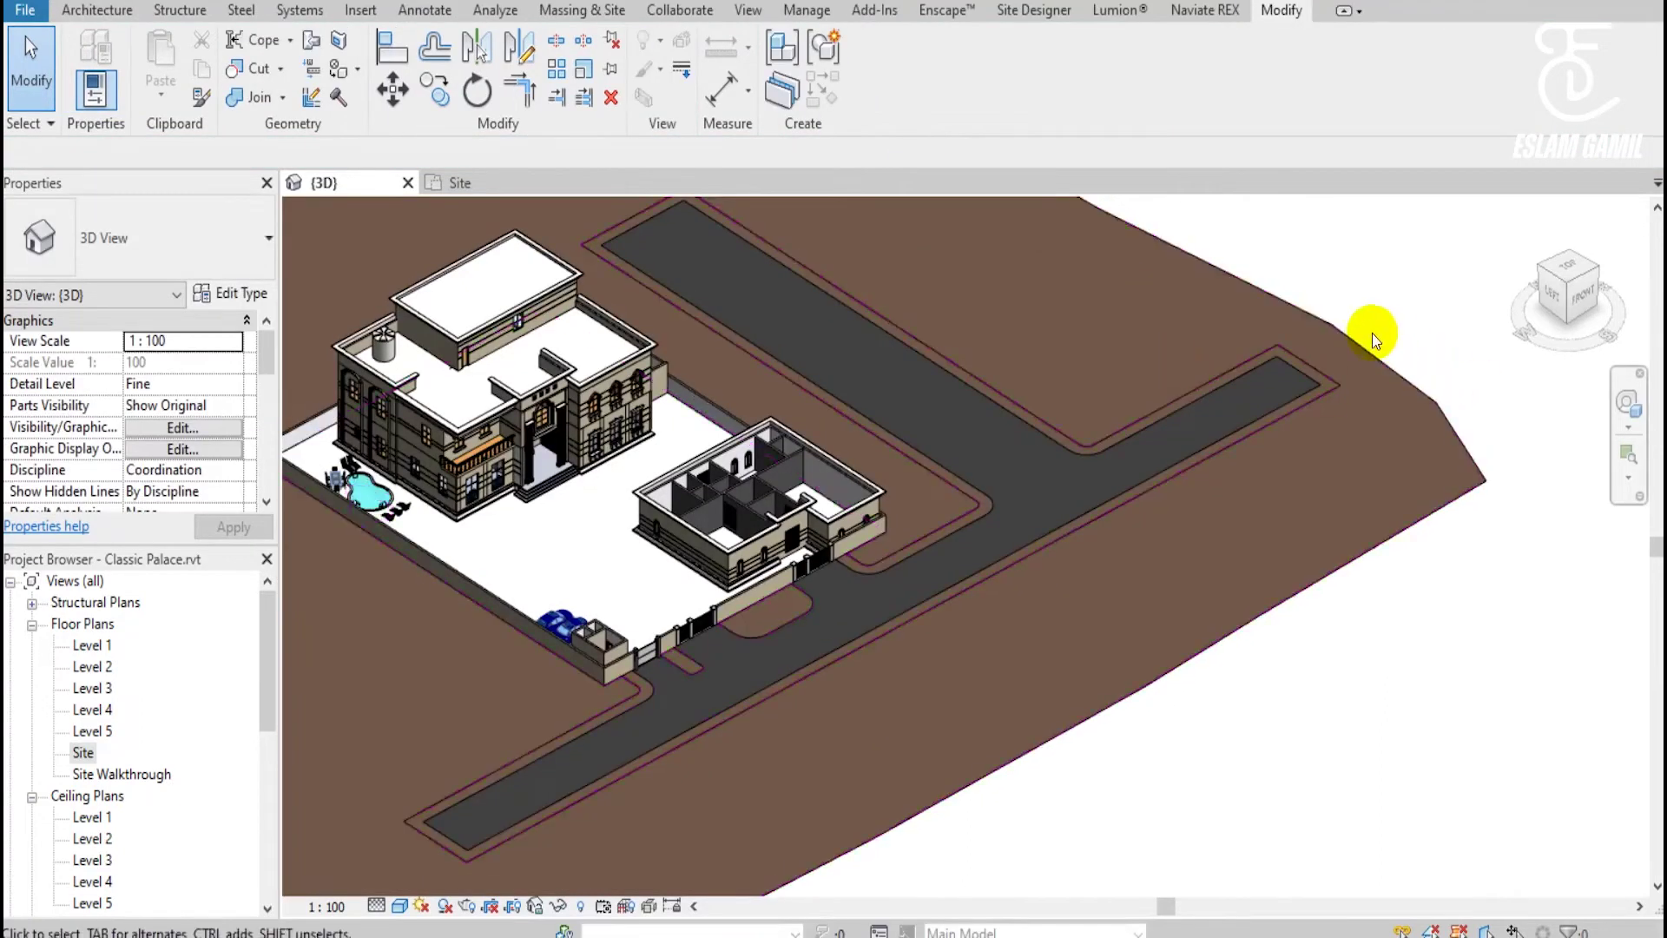
Select the sidewalk subregion and temporarily isolate it in the 3D view.
scroll(1320, 392, "up", 4)
left_click(1320, 395)
scroll(1294, 418, "down", 3)
key("Escape")
scroll(1038, 425, "down", 2)
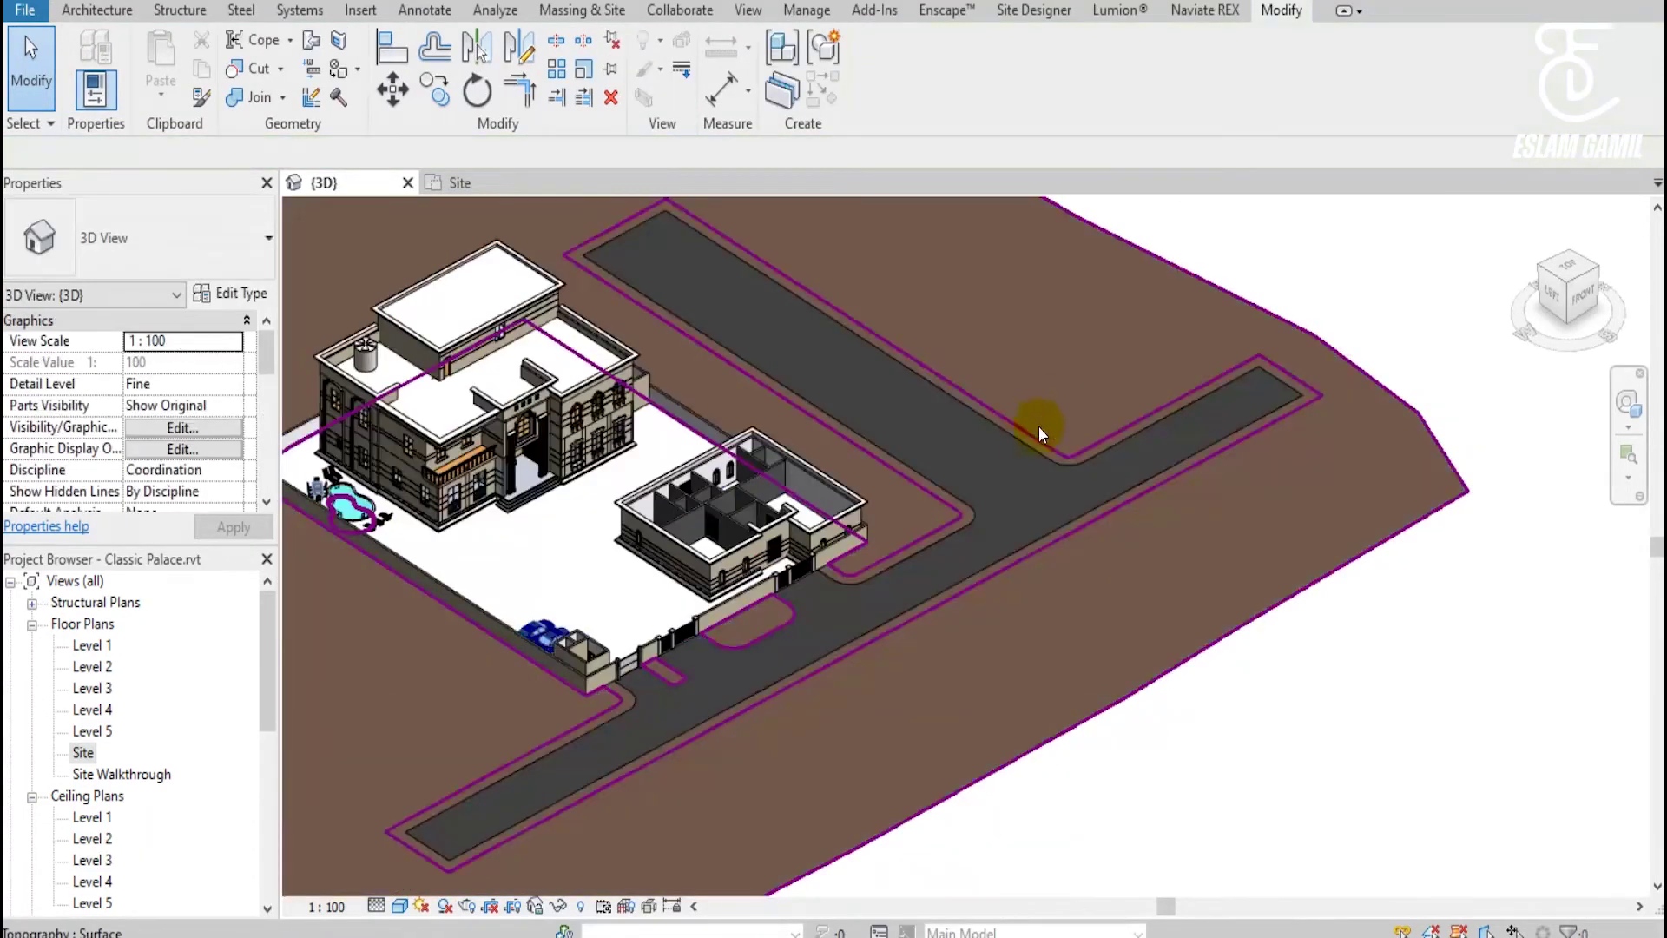
left_click(1021, 432)
scroll(1049, 392, "down", 2)
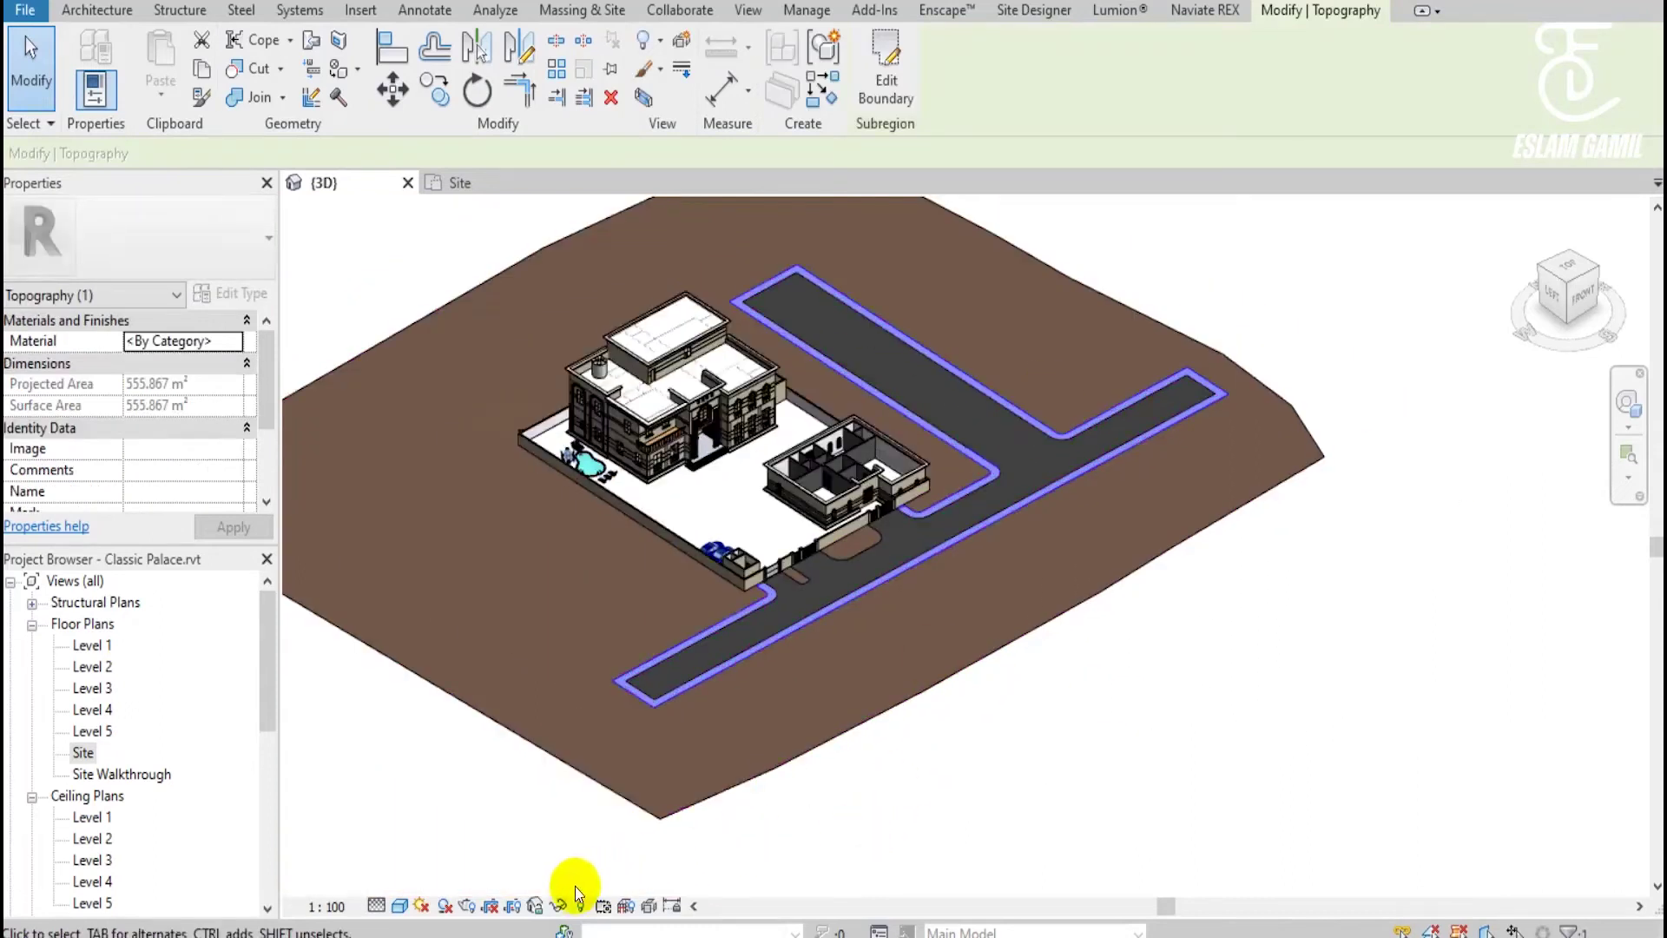
left_click(558, 905)
left_click(606, 829)
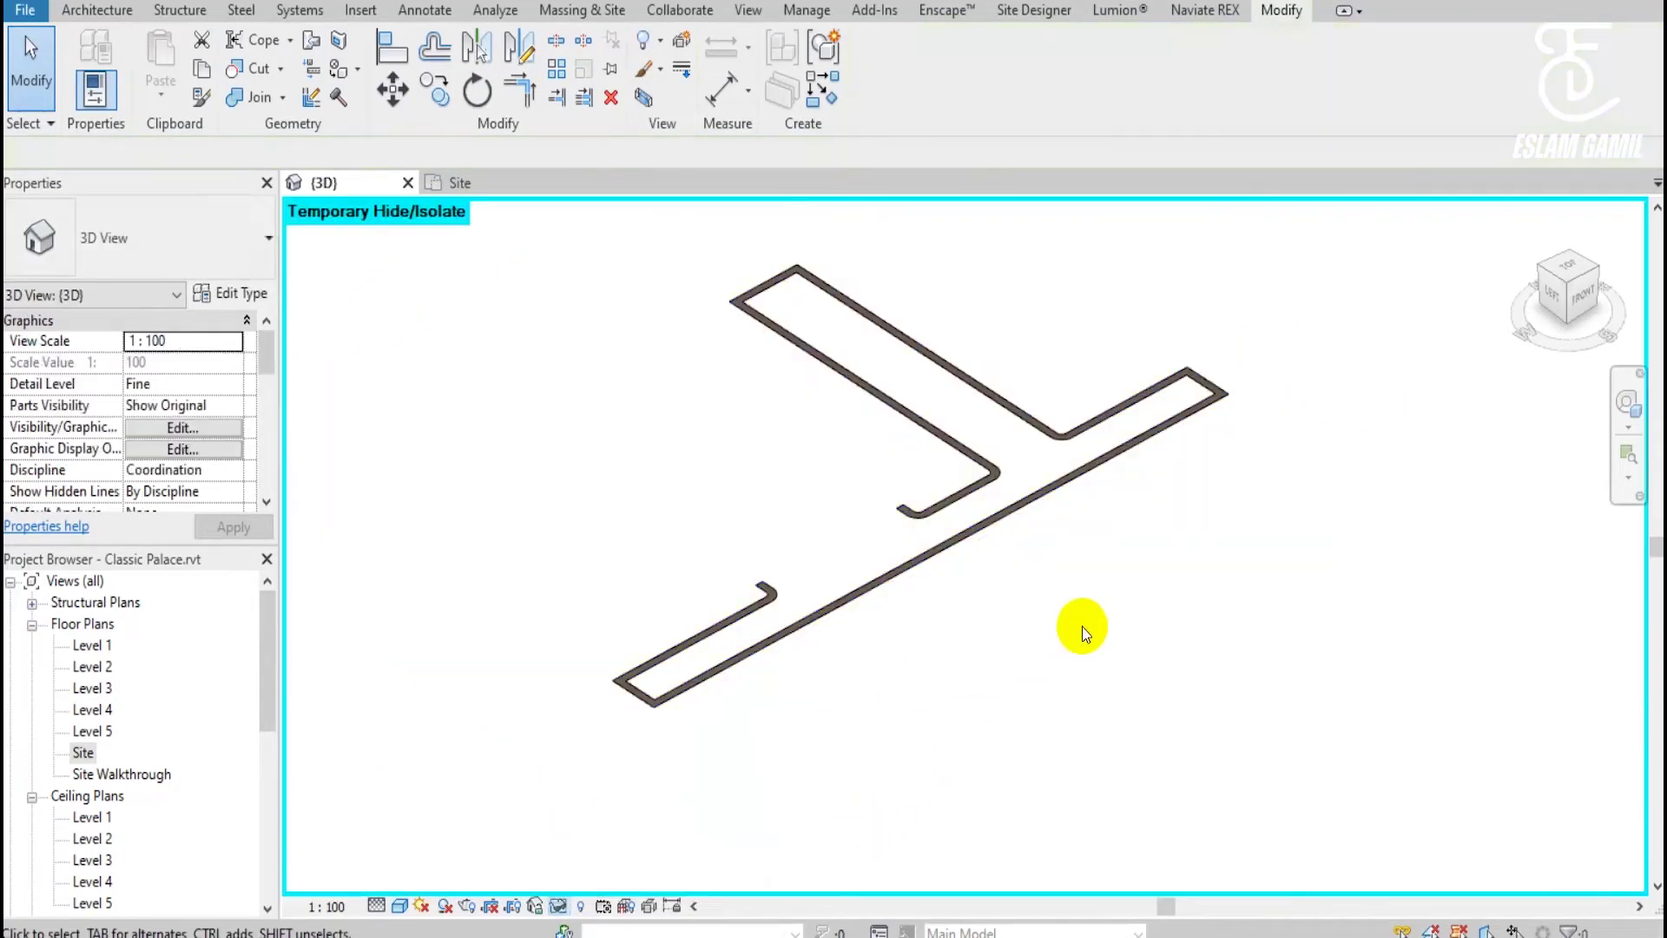
Zoom toward the road junction and reselect the isolated 555.867 m² sidewalk subregion.
scroll(1065, 615, "up", 1)
middle_click_drag(1134, 550, 1053, 596)
scroll(940, 512, "up", 1)
scroll(909, 549, "up", 1)
scroll(908, 550, "up", 1)
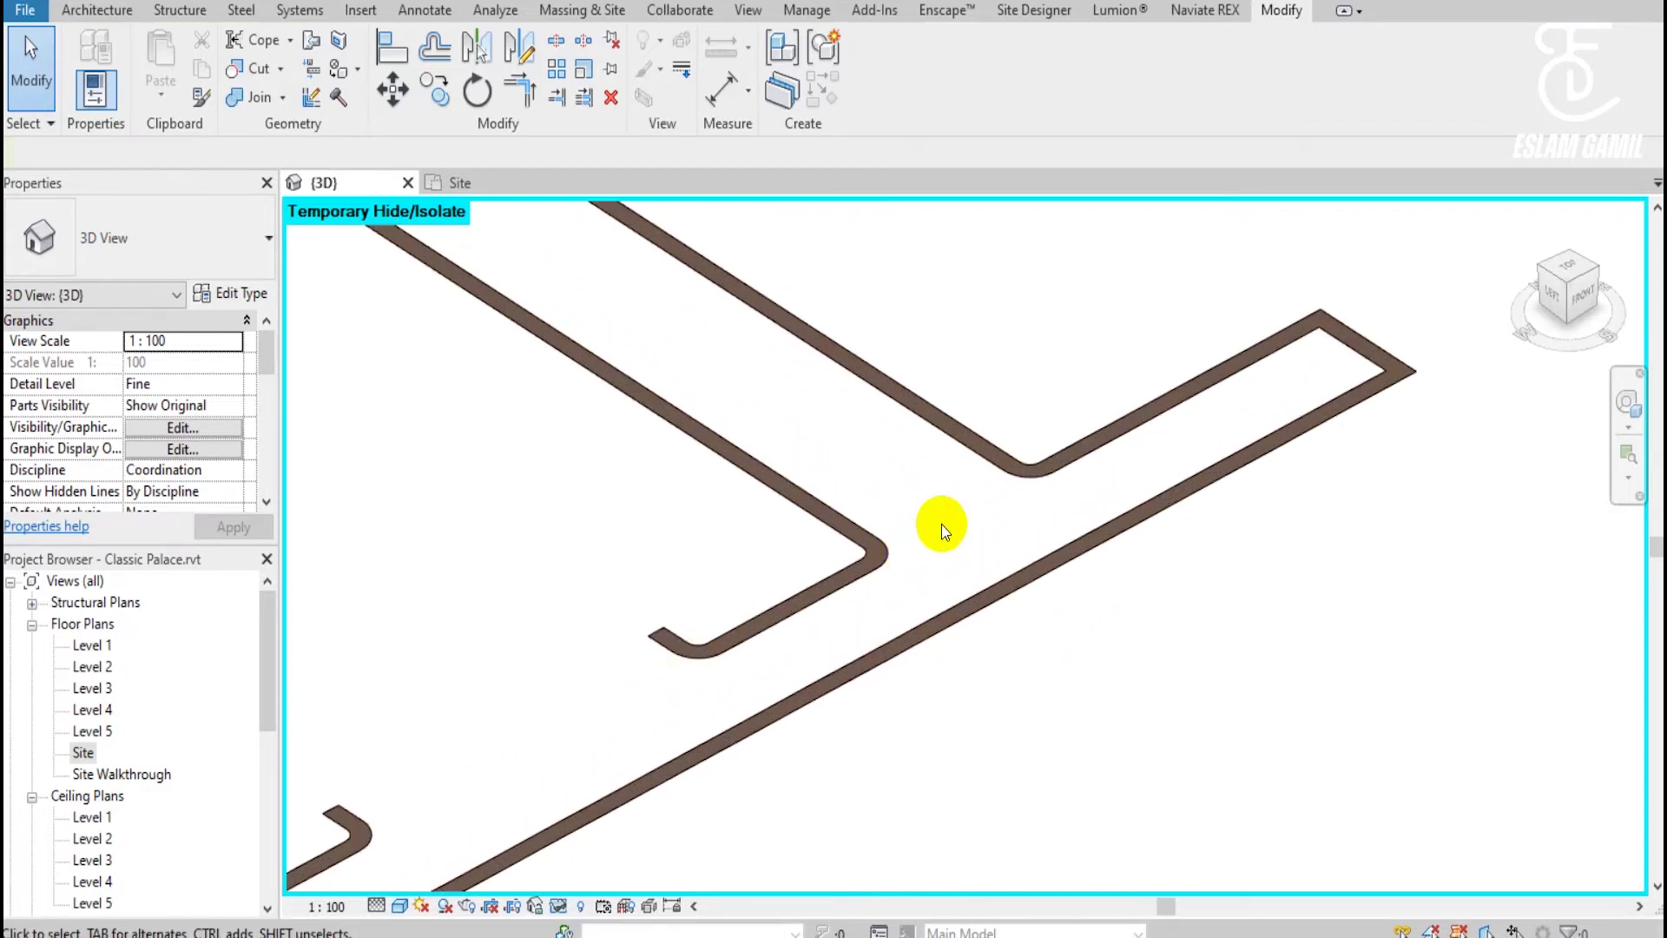
scroll(948, 542, "down", 1)
scroll(955, 544, "down", 1)
scroll(883, 529, "up", 1)
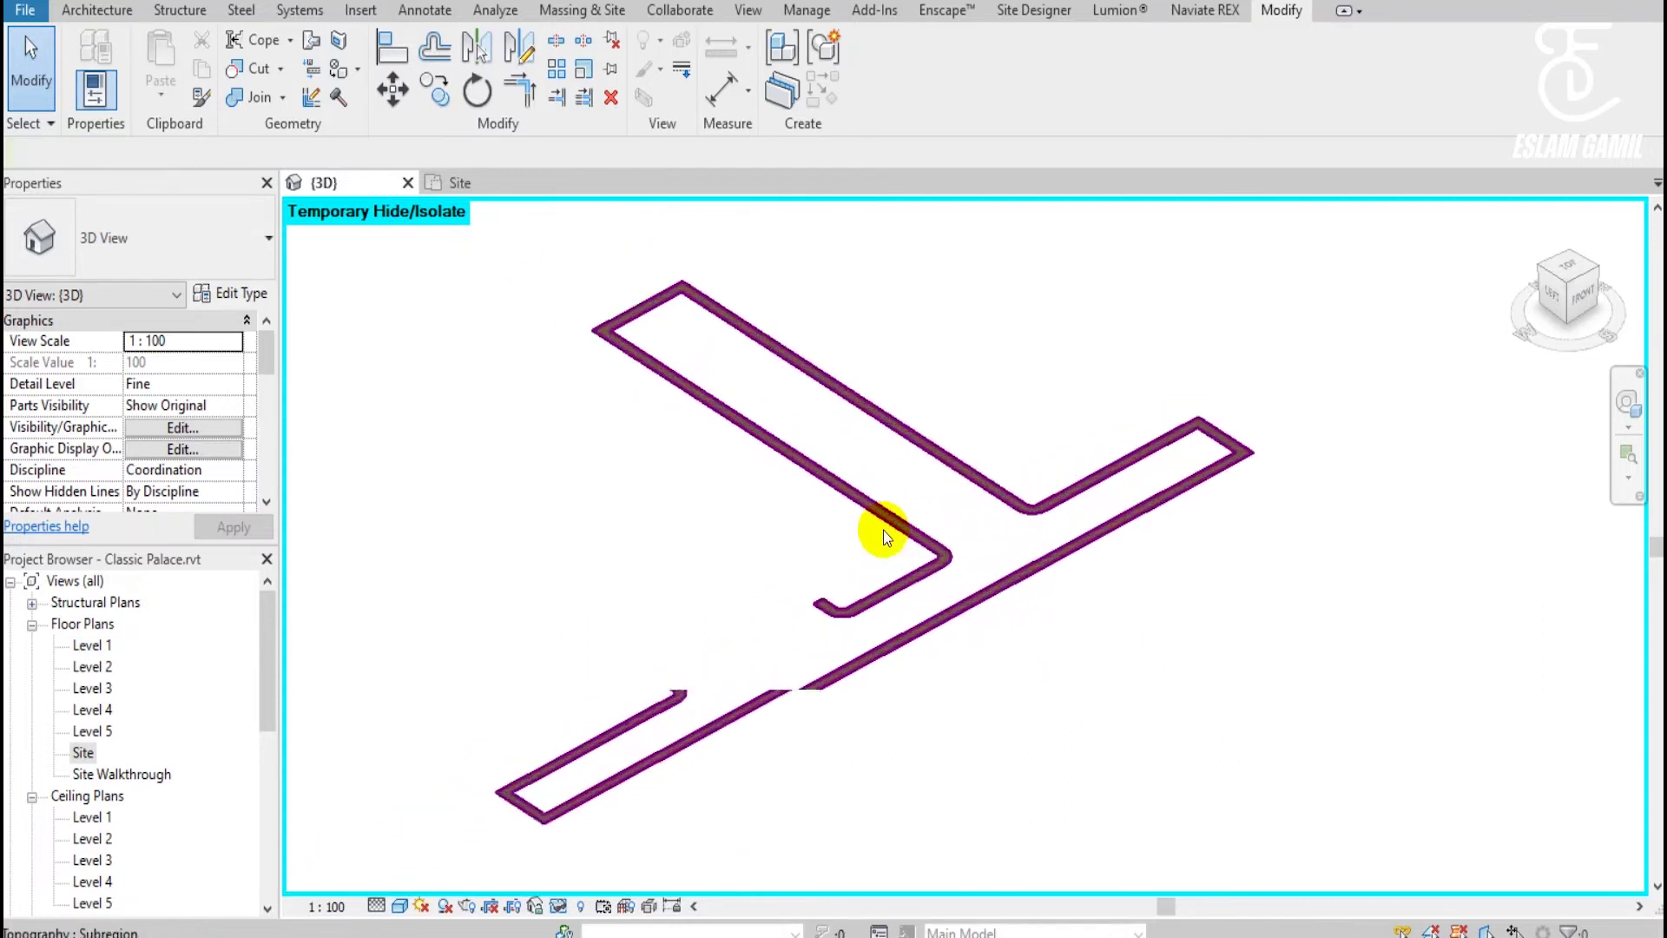
scroll(883, 530, "up", 1)
scroll(883, 529, "down", 2)
left_click(901, 482)
left_click(901, 483)
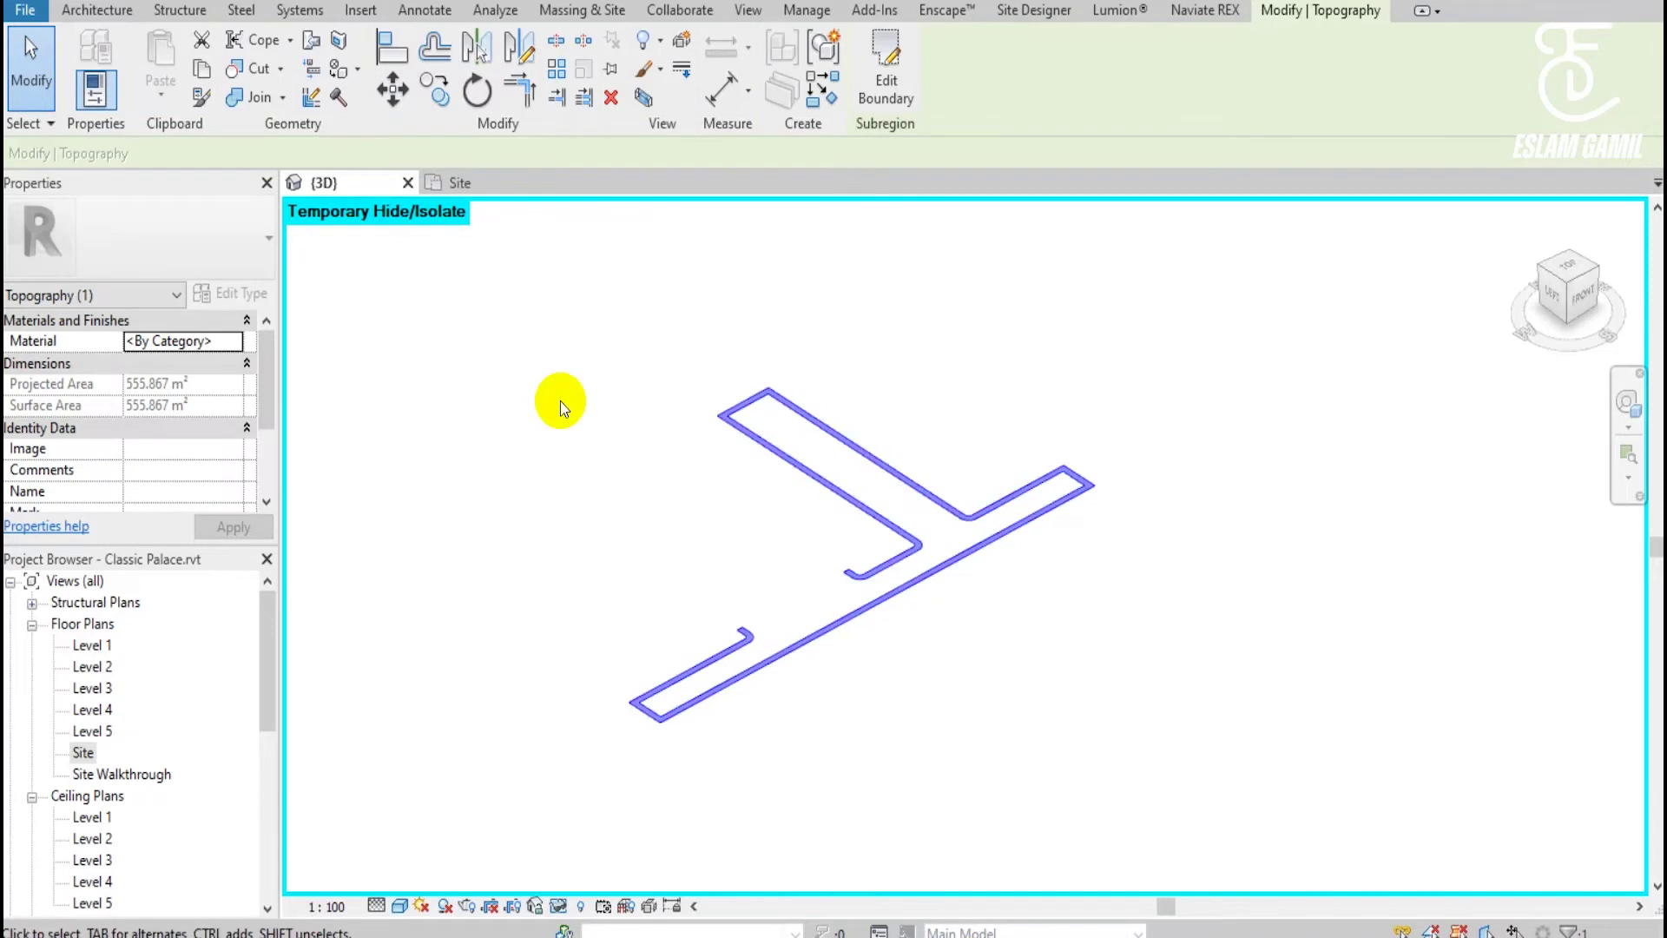
Export the isolated sidewalk 3D view as a DWG into External Files, keeping Temporary Hide/Isolate on.
left_click(29, 15)
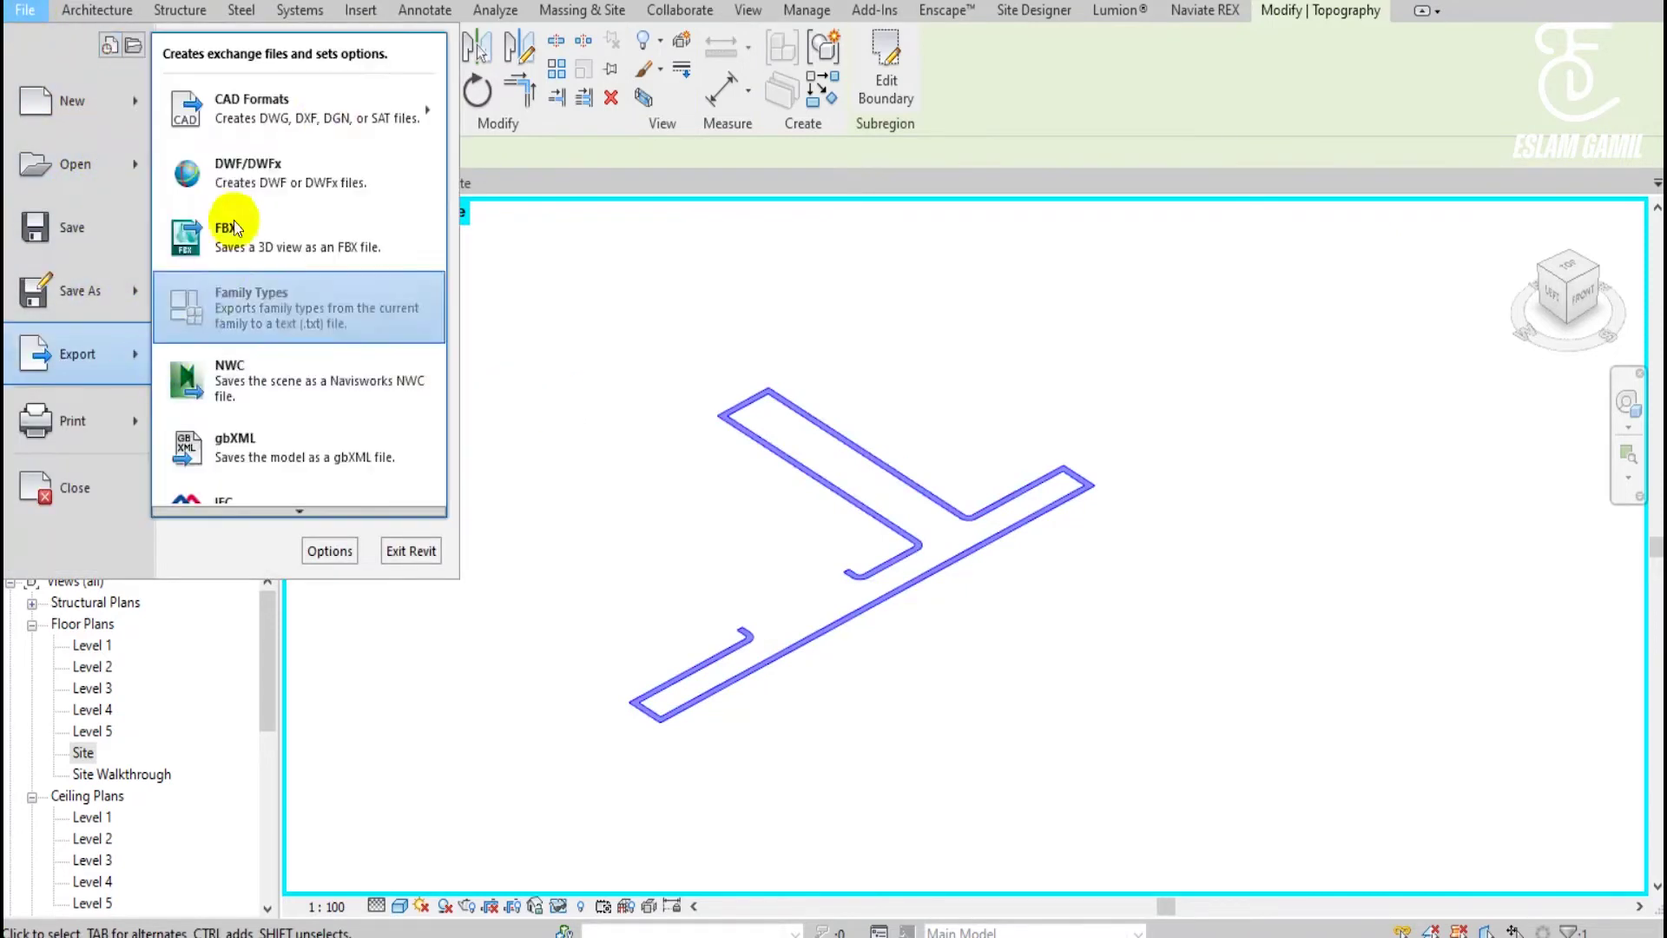
left_click(487, 108)
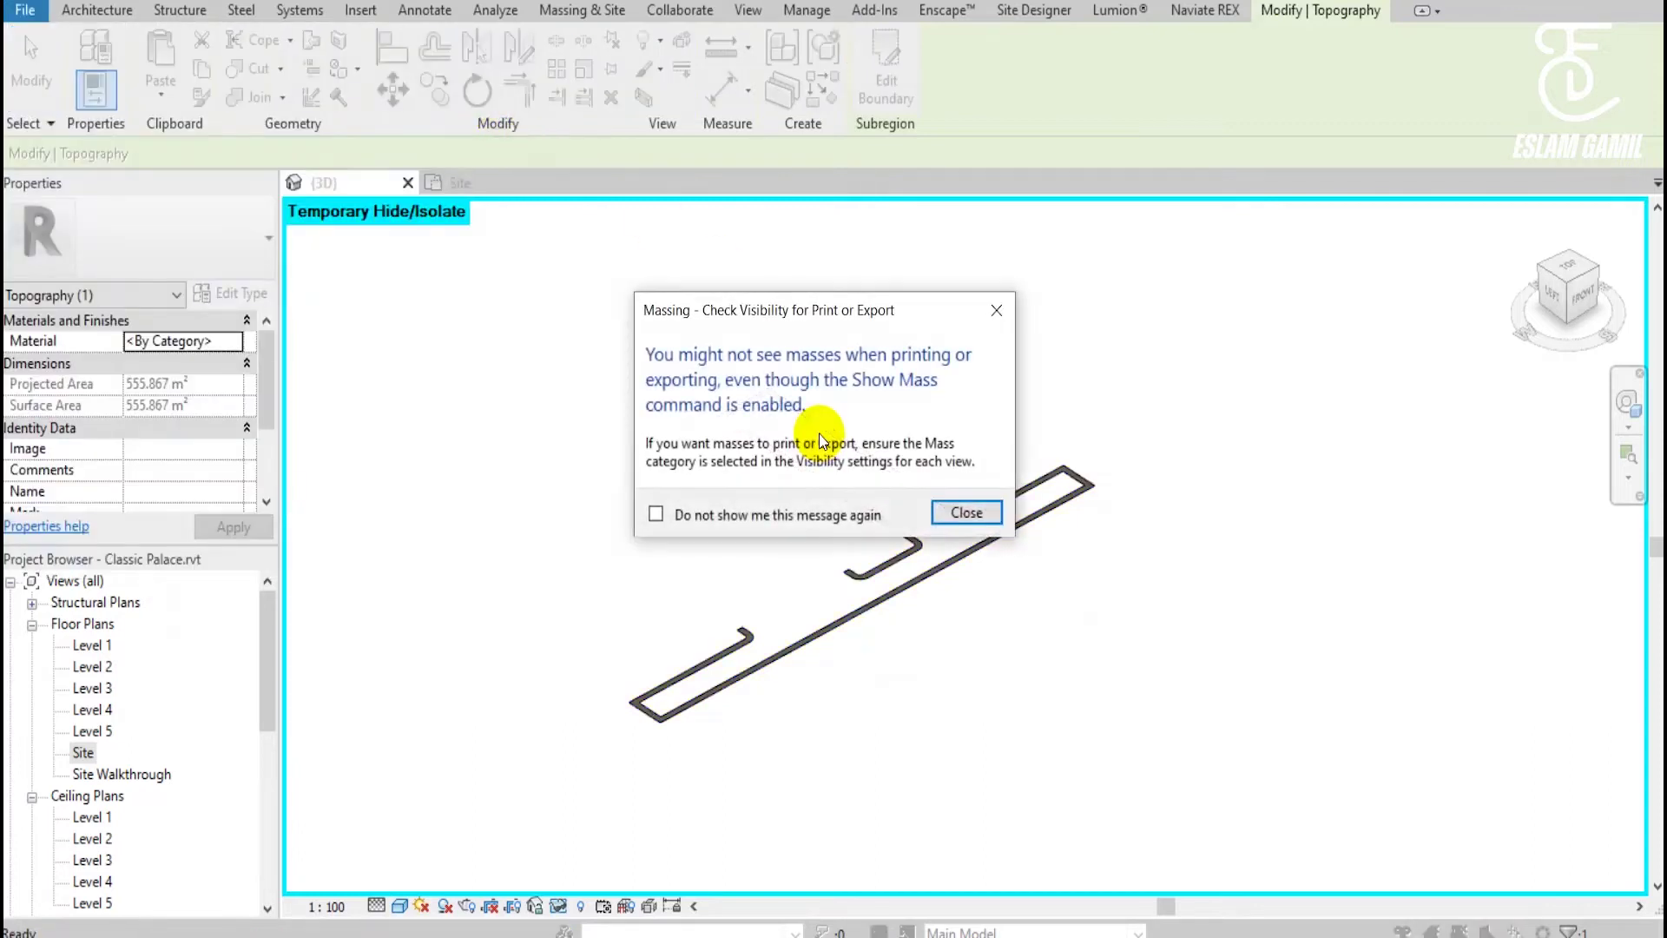
left_click(944, 514)
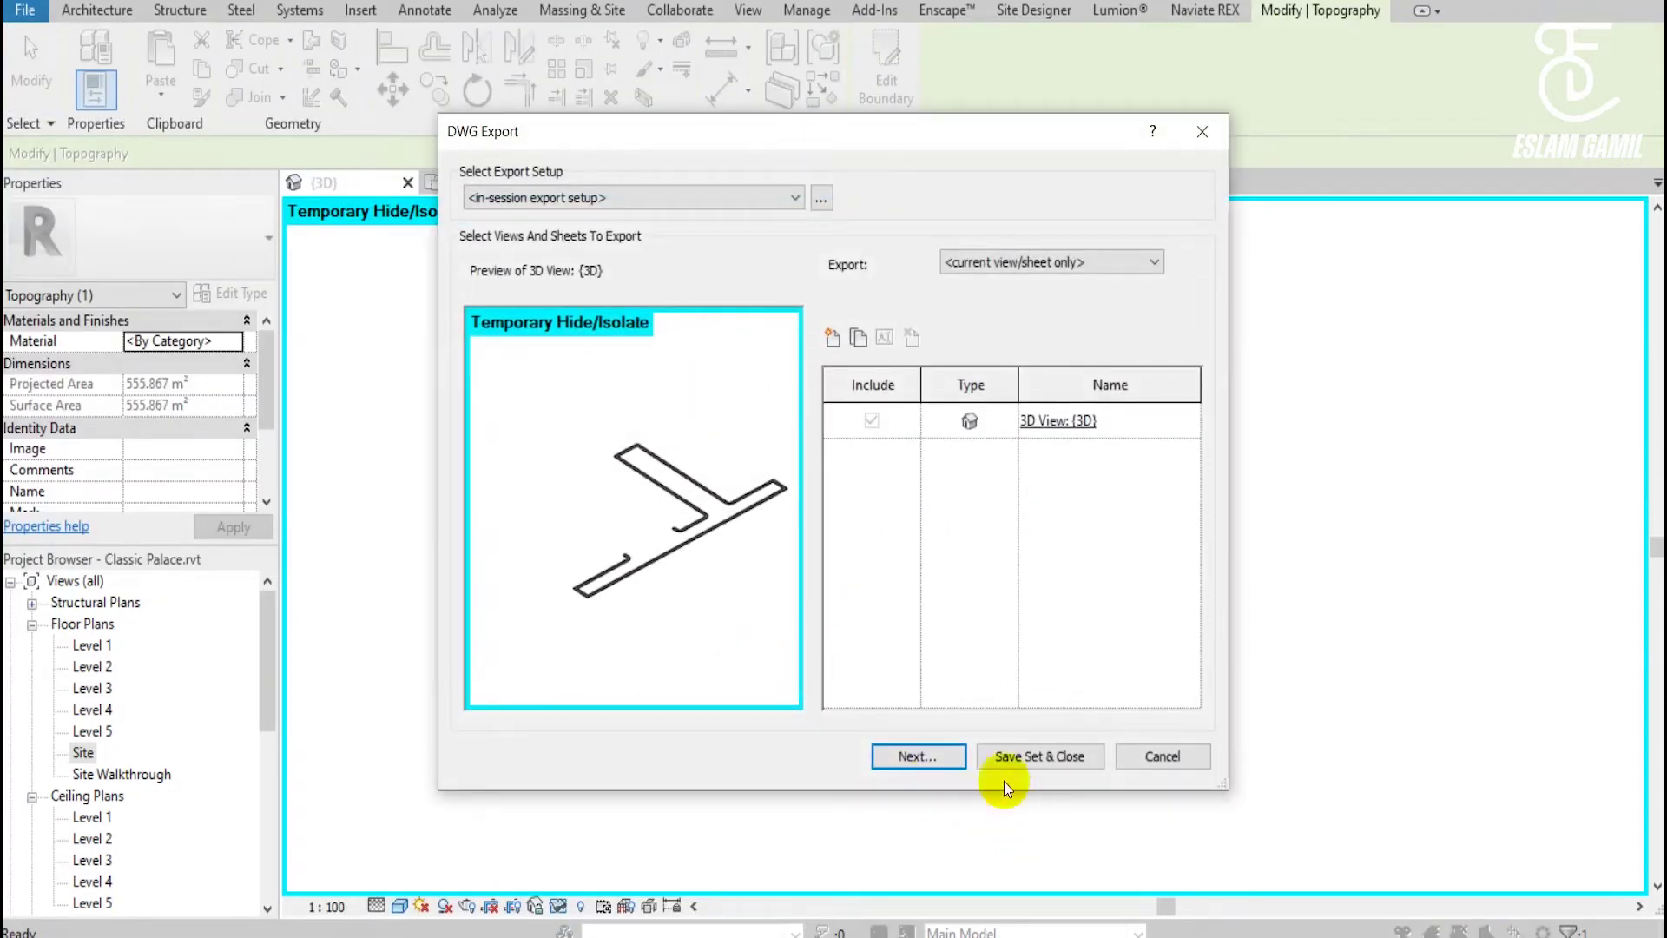
left_click(925, 759)
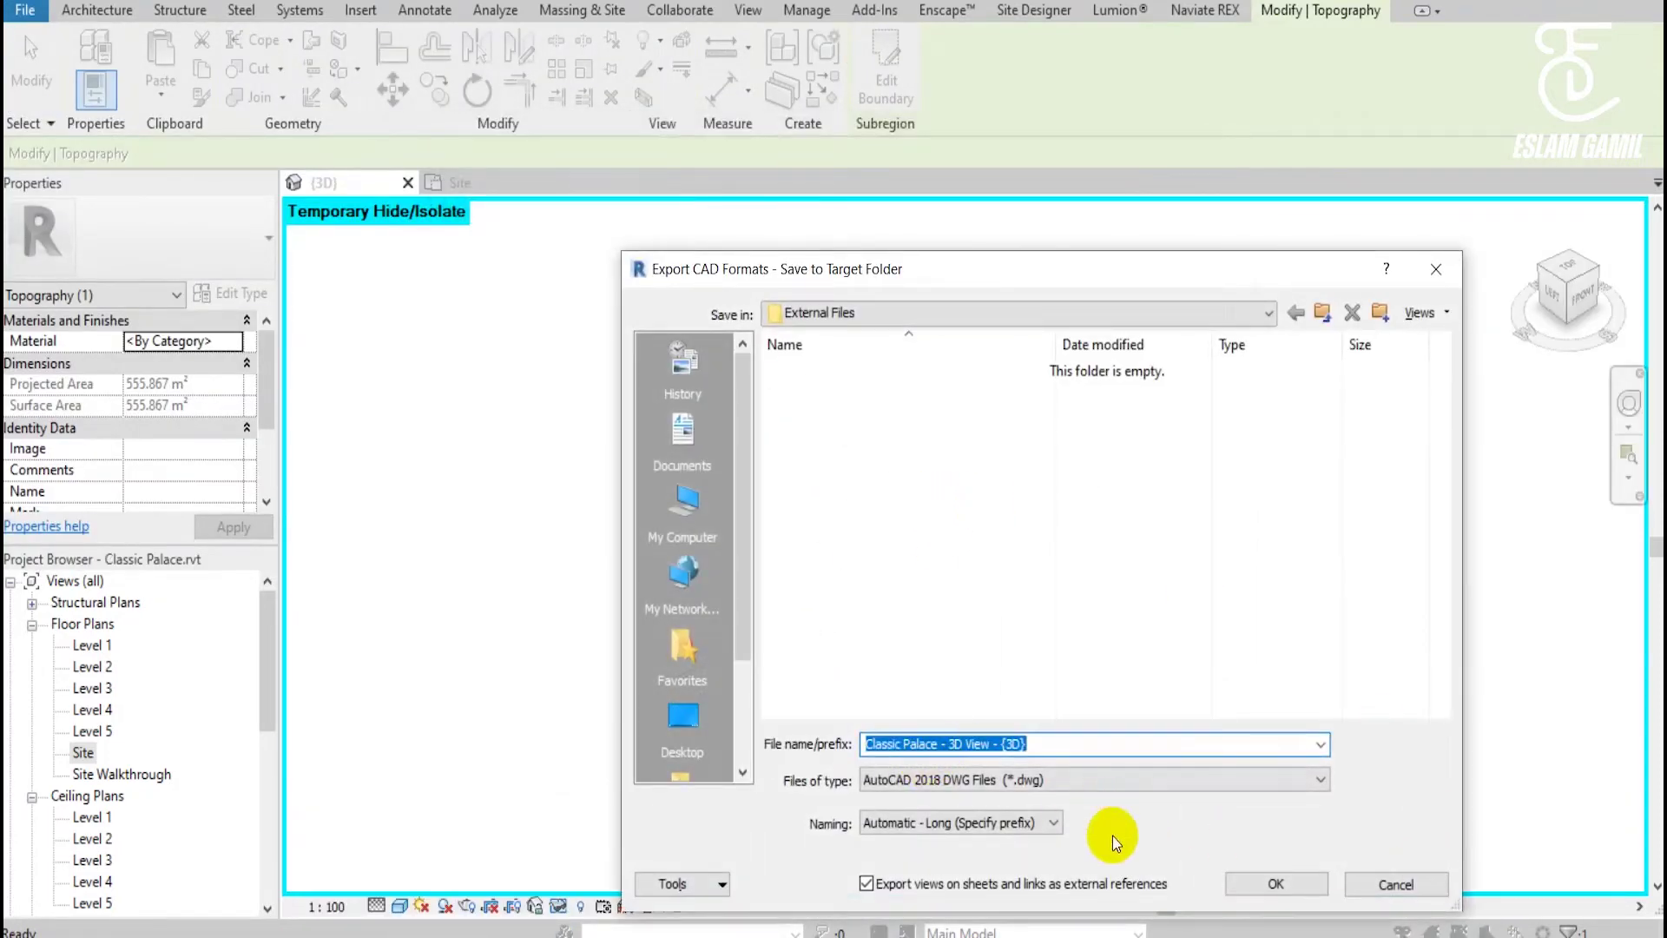
left_click(1248, 883)
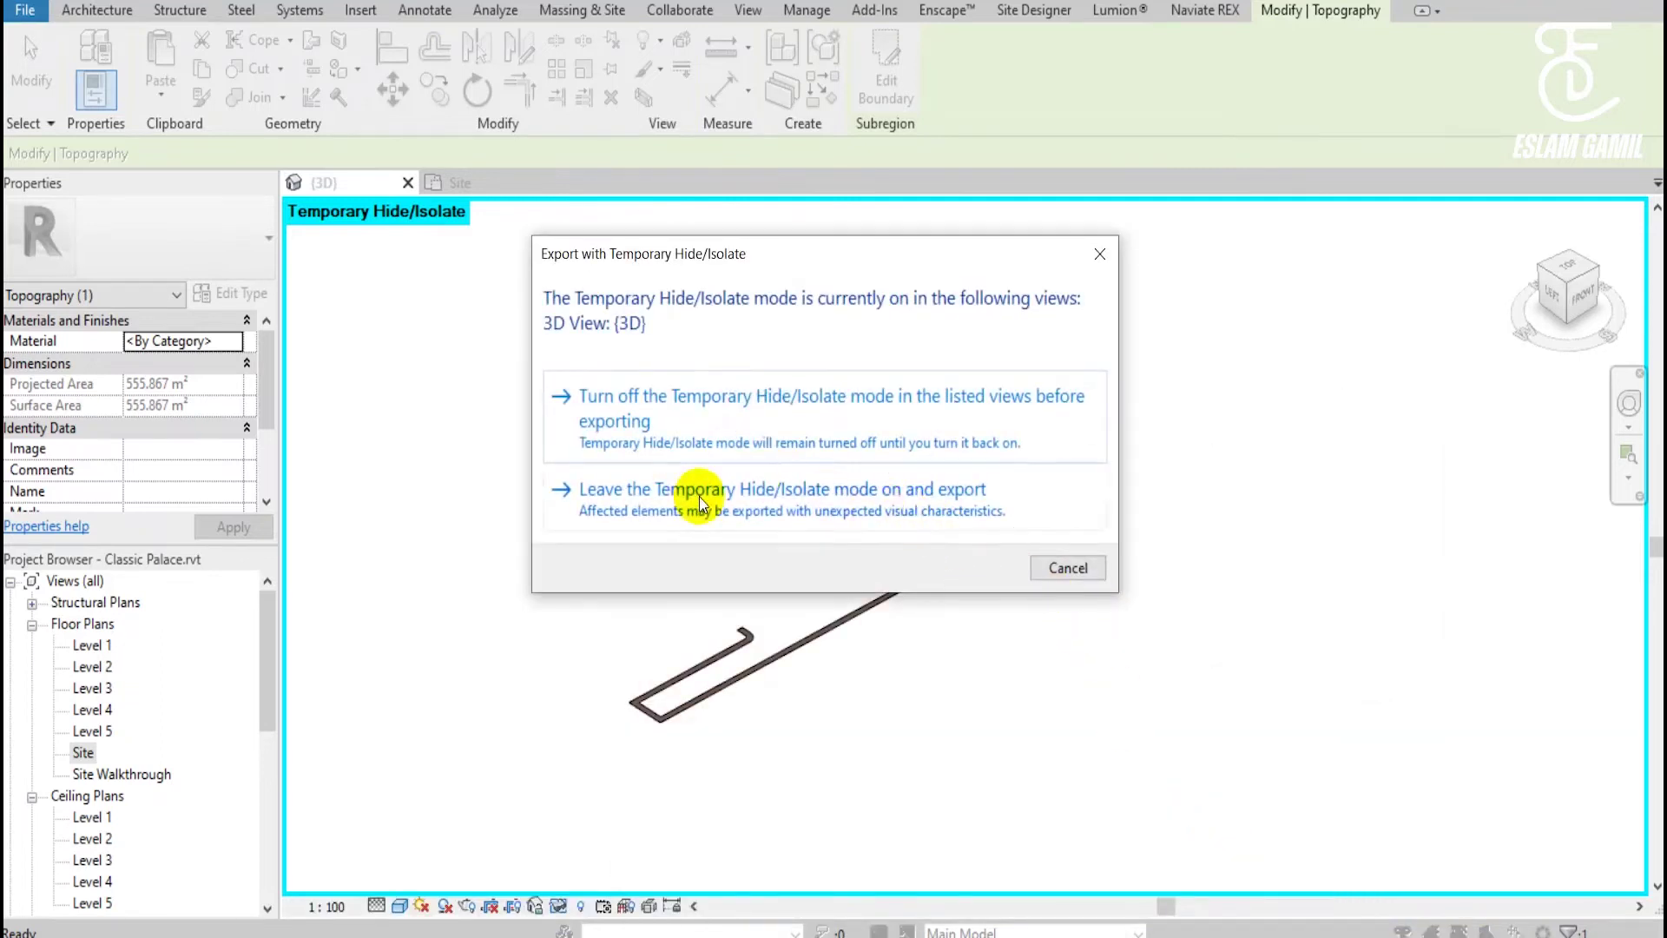
left_click(590, 491)
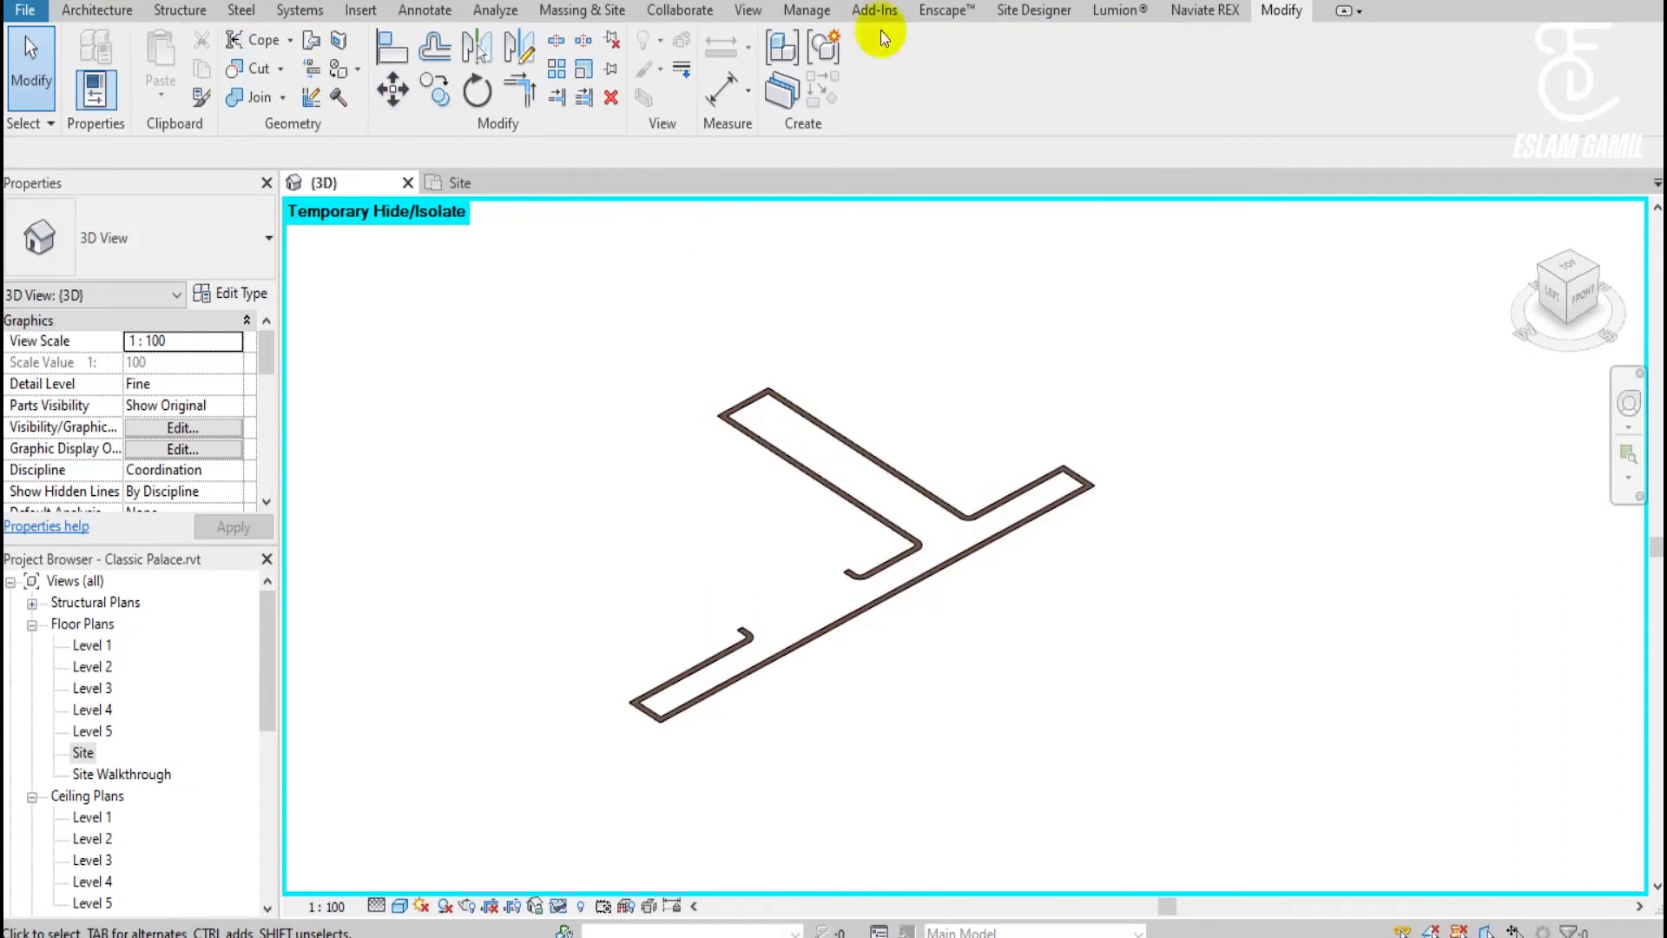
Select and then deselect the isolated sidewalk subregion while checking the ribbon tools.
left_click(847, 415)
left_click(925, 297)
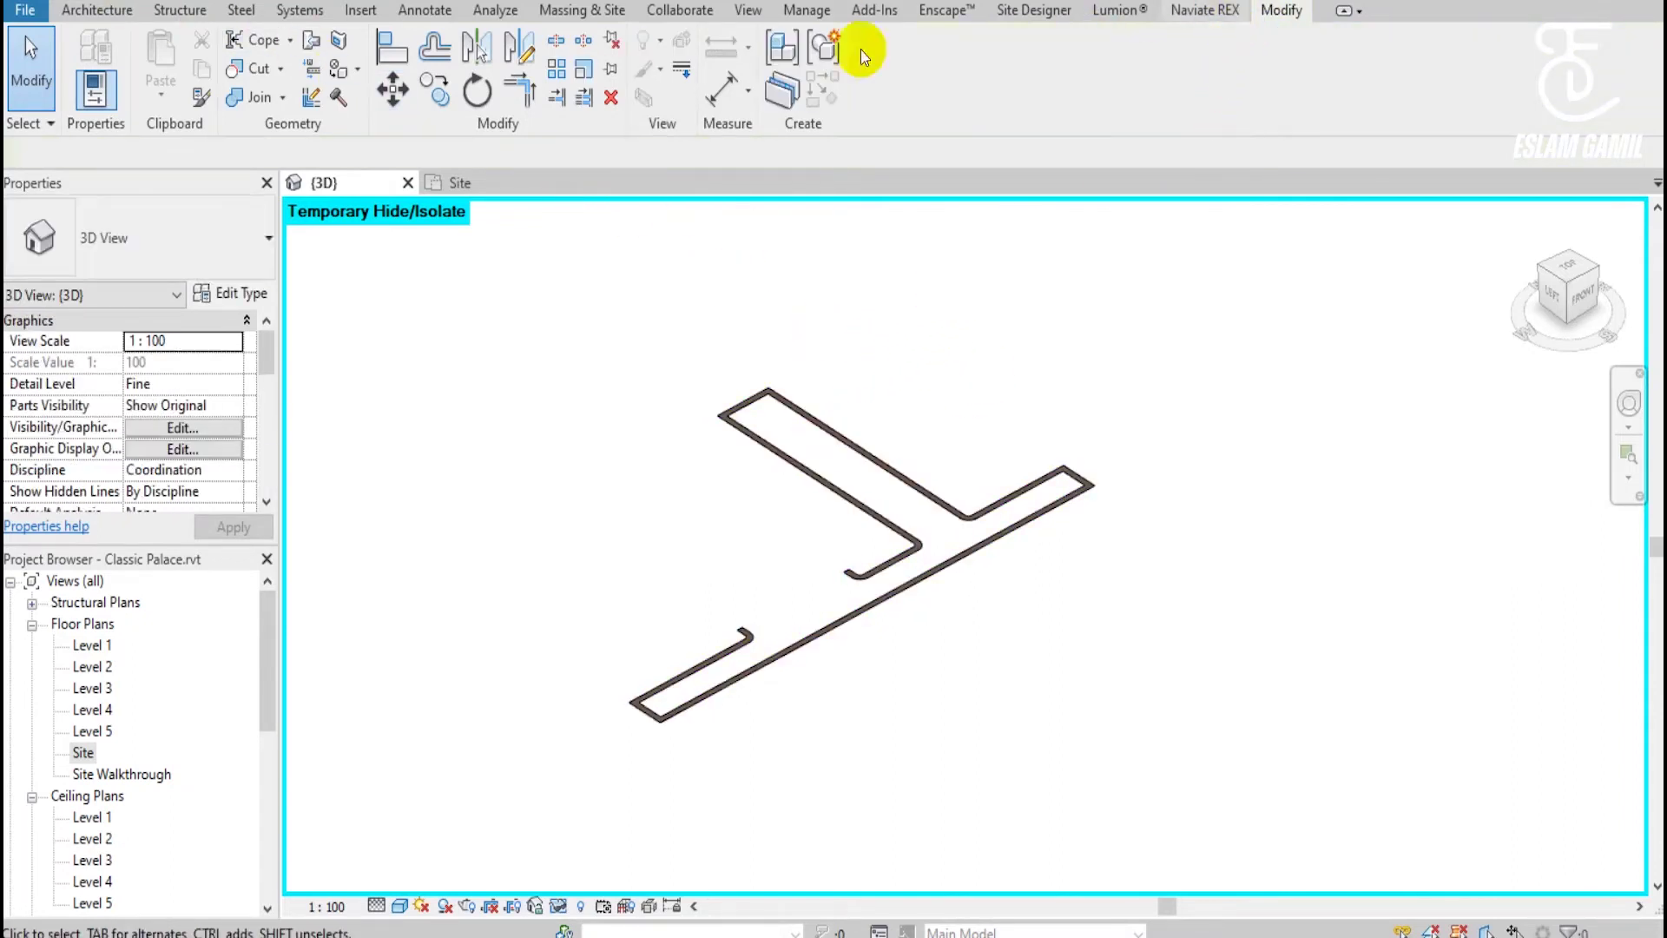
left_click(126, 19)
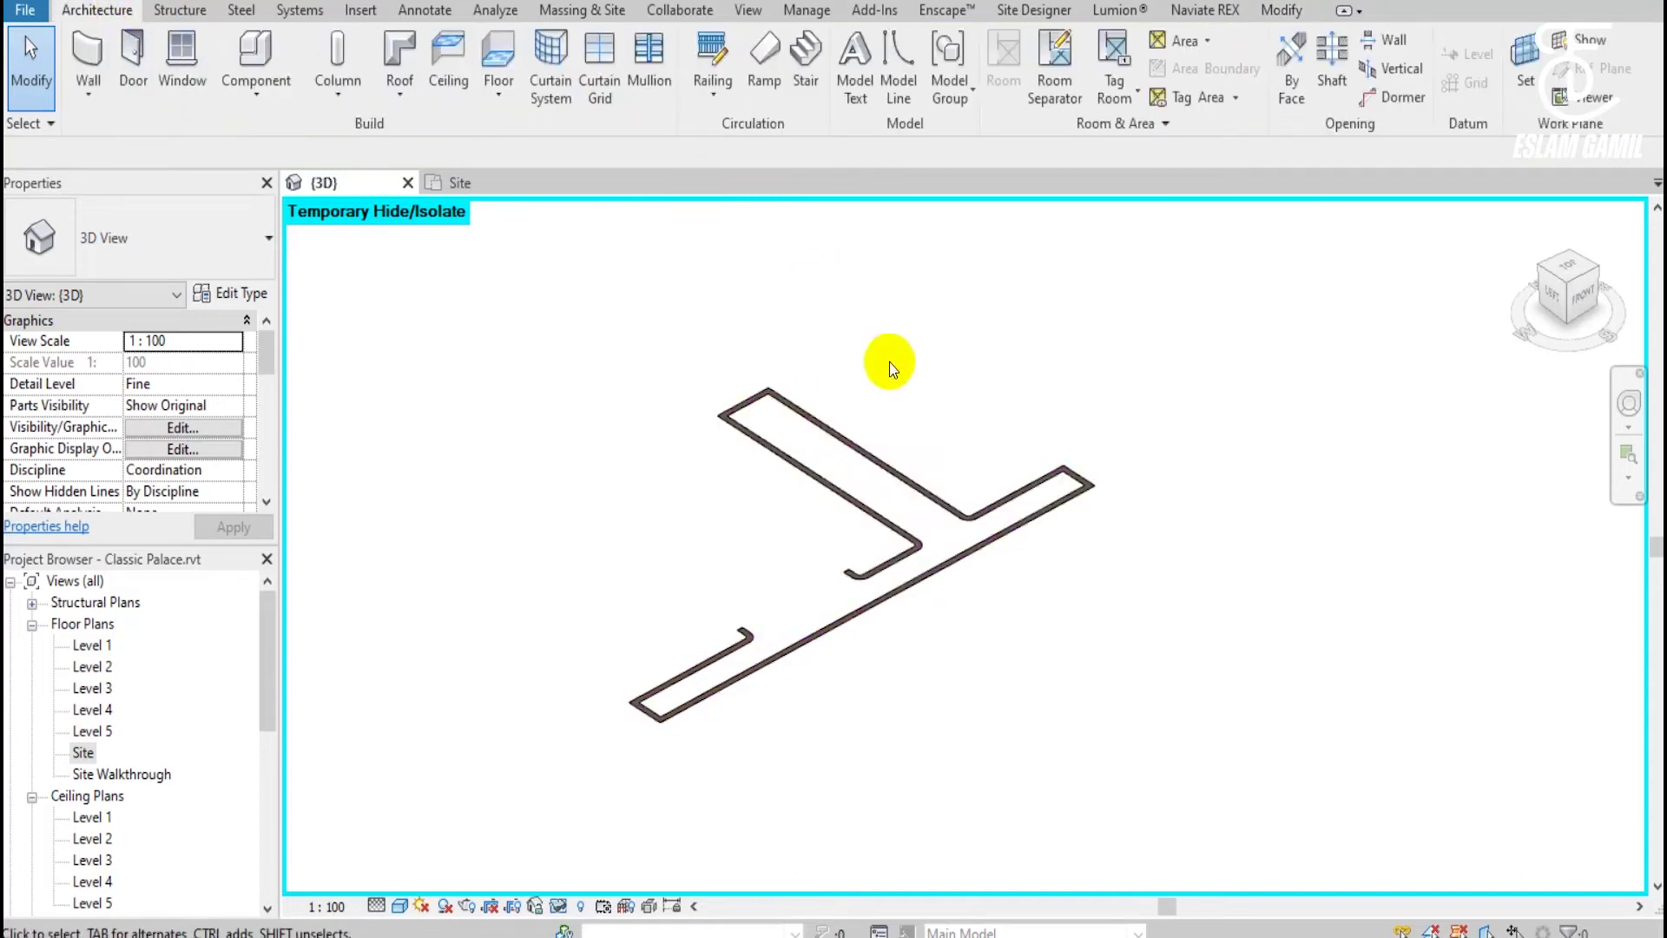
left_click(737, 523)
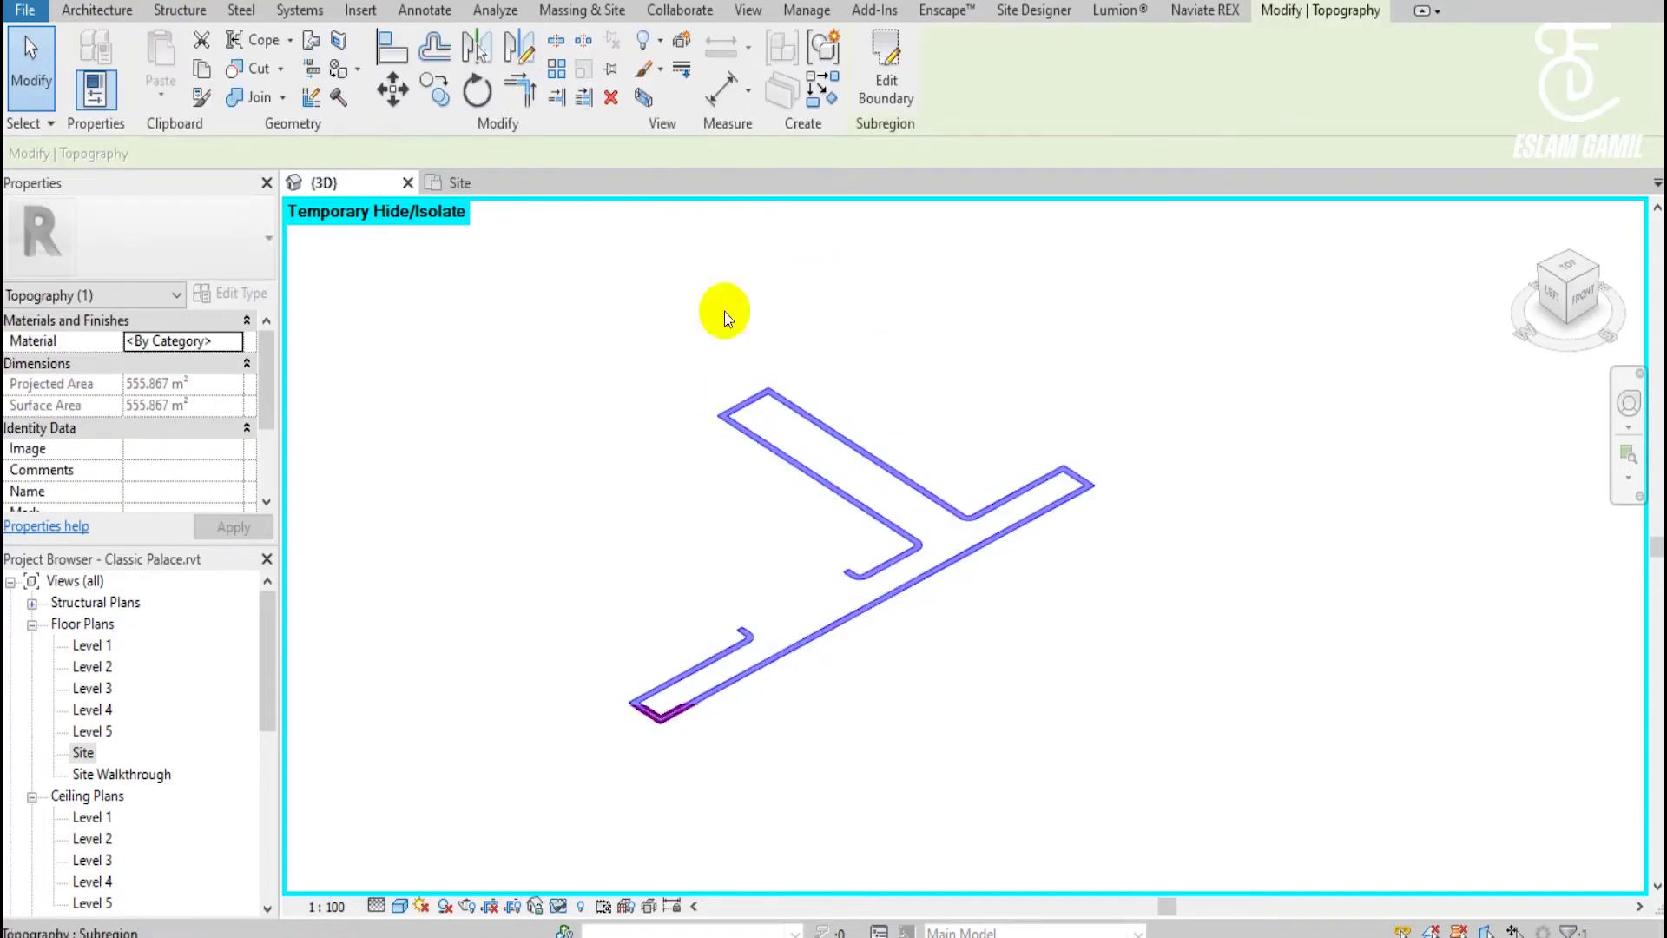
key("Escape")
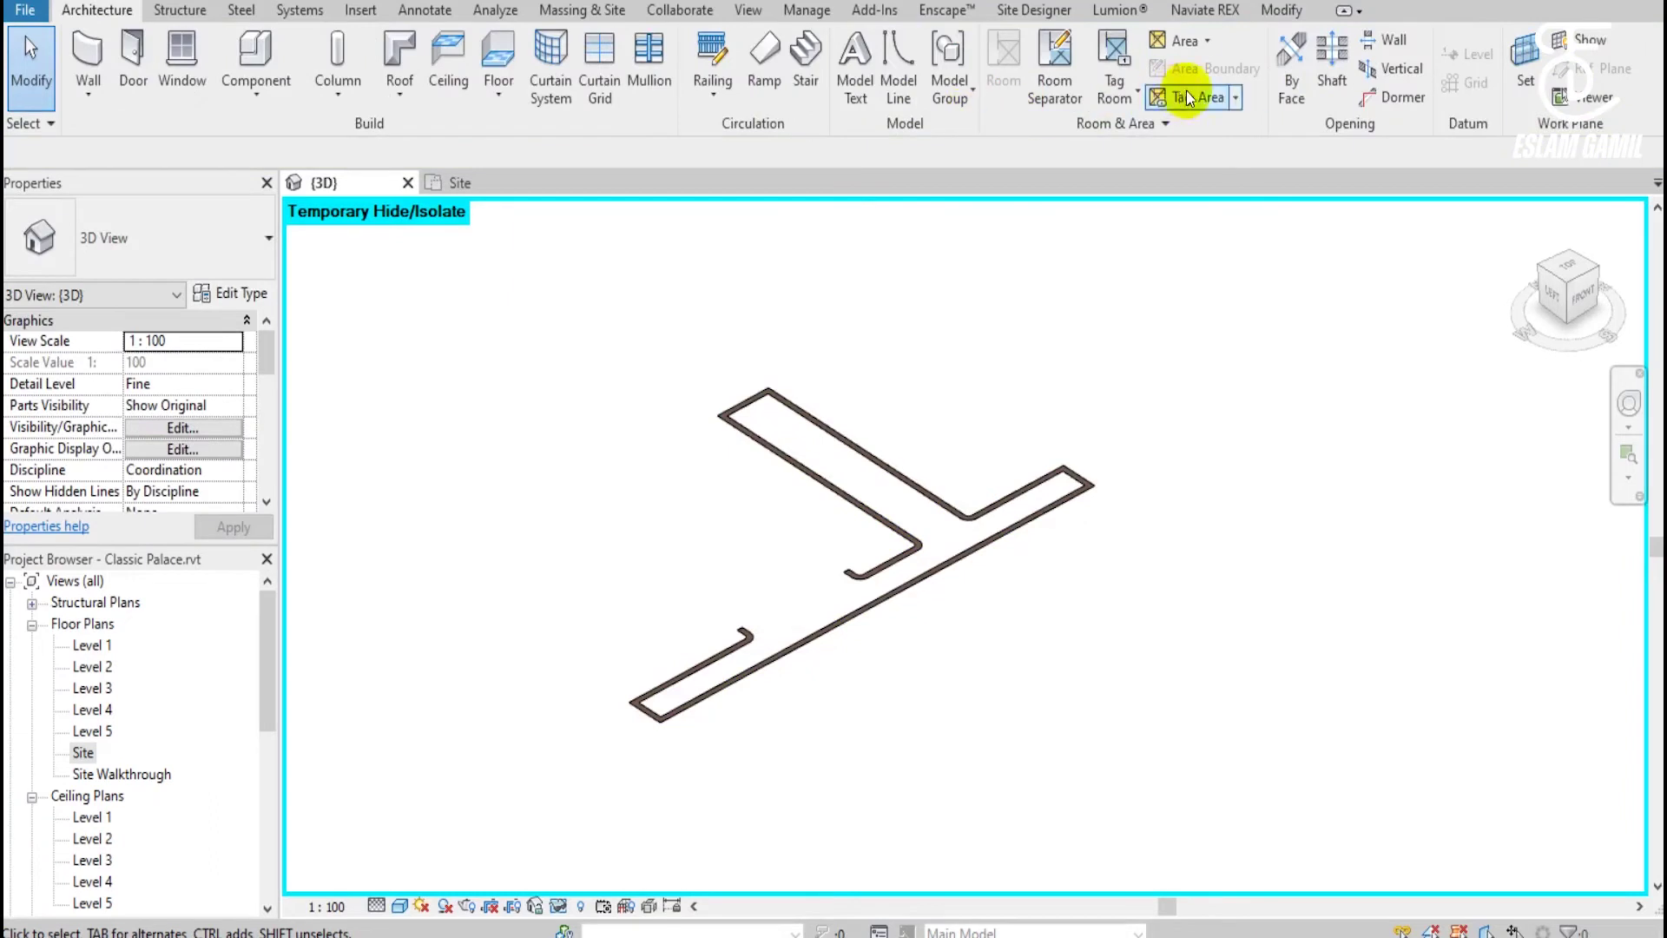
left_click(1289, 14)
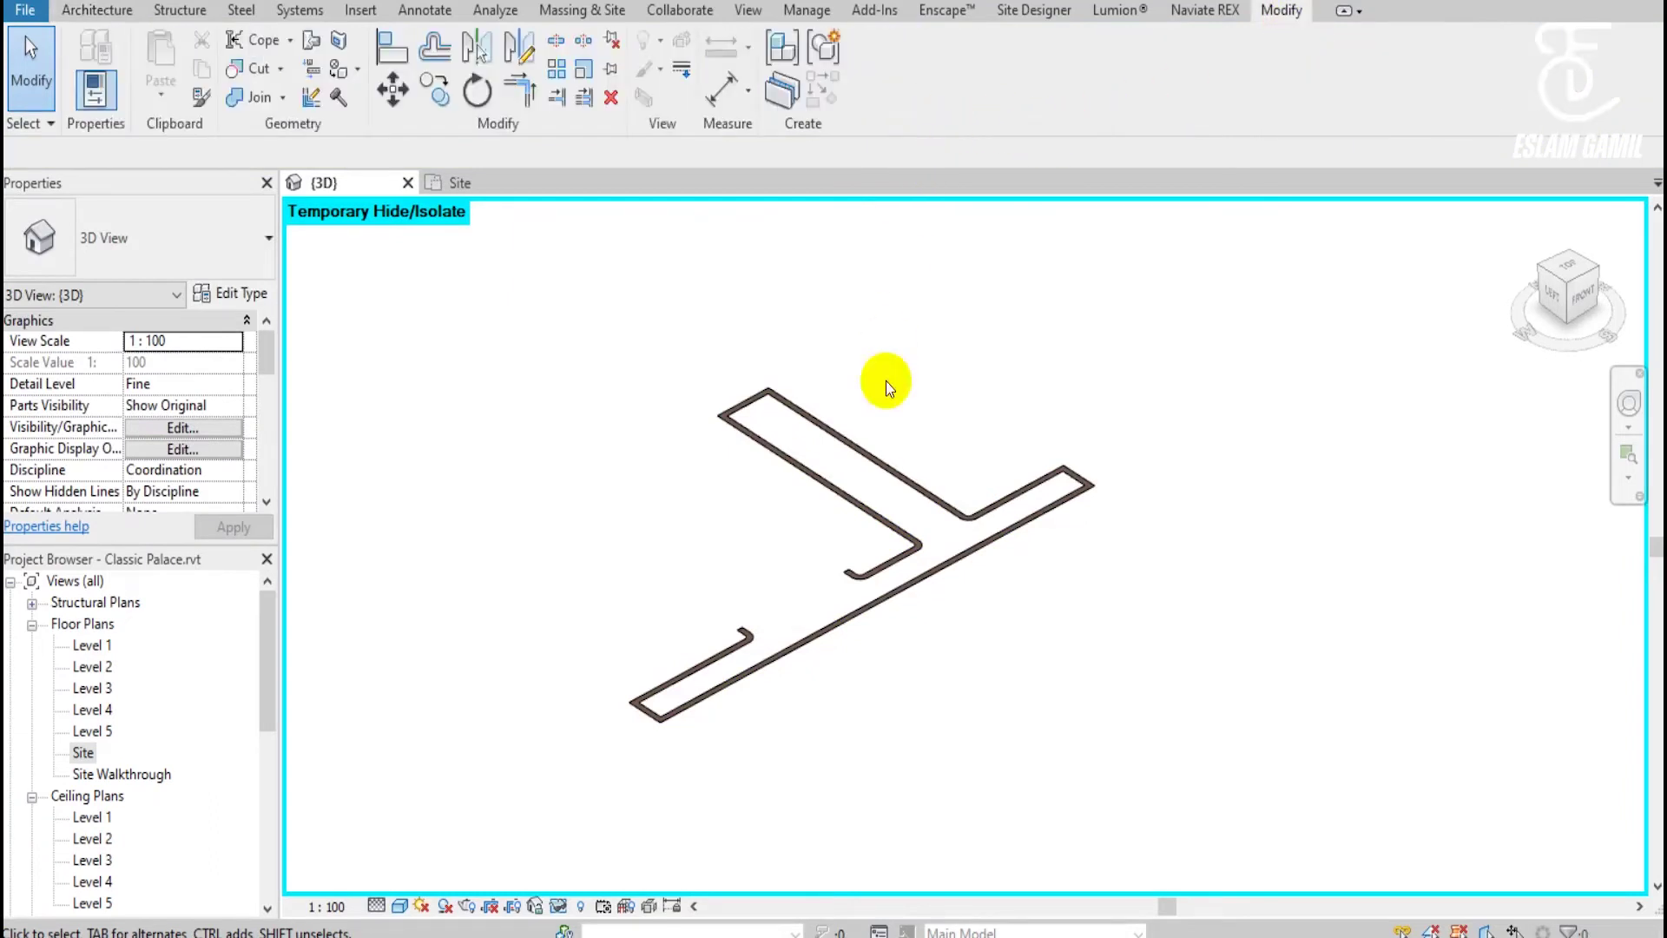
Start a new in-place mass from Massing & Site and confirm its name.
left_click(605, 16)
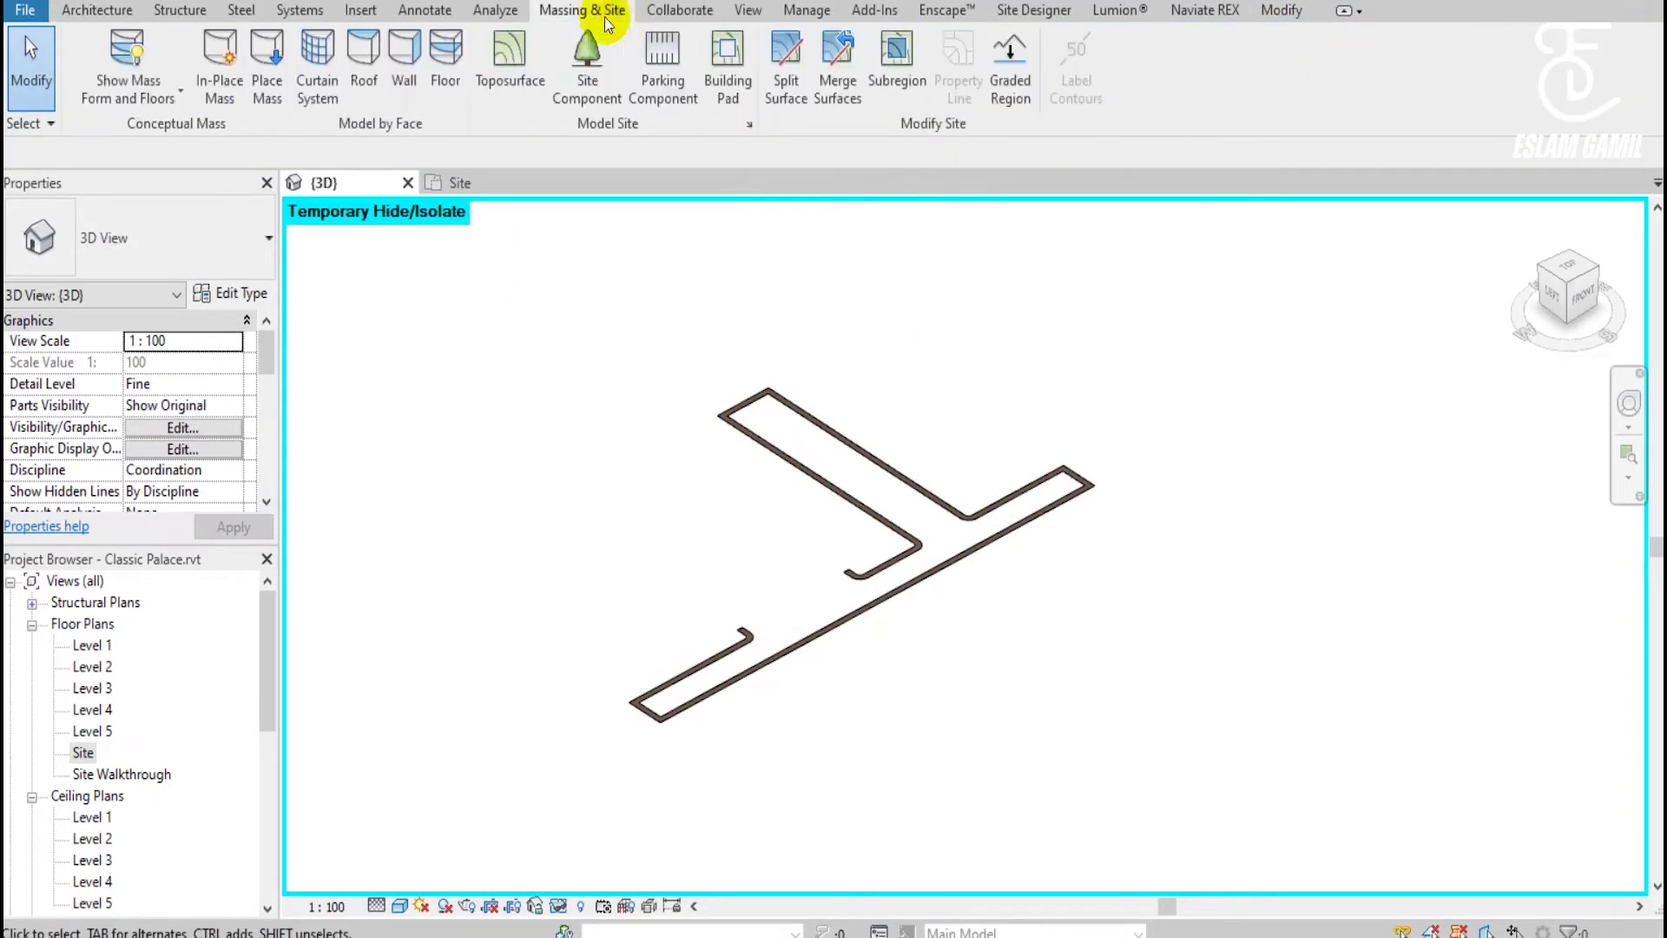
left_click(207, 80)
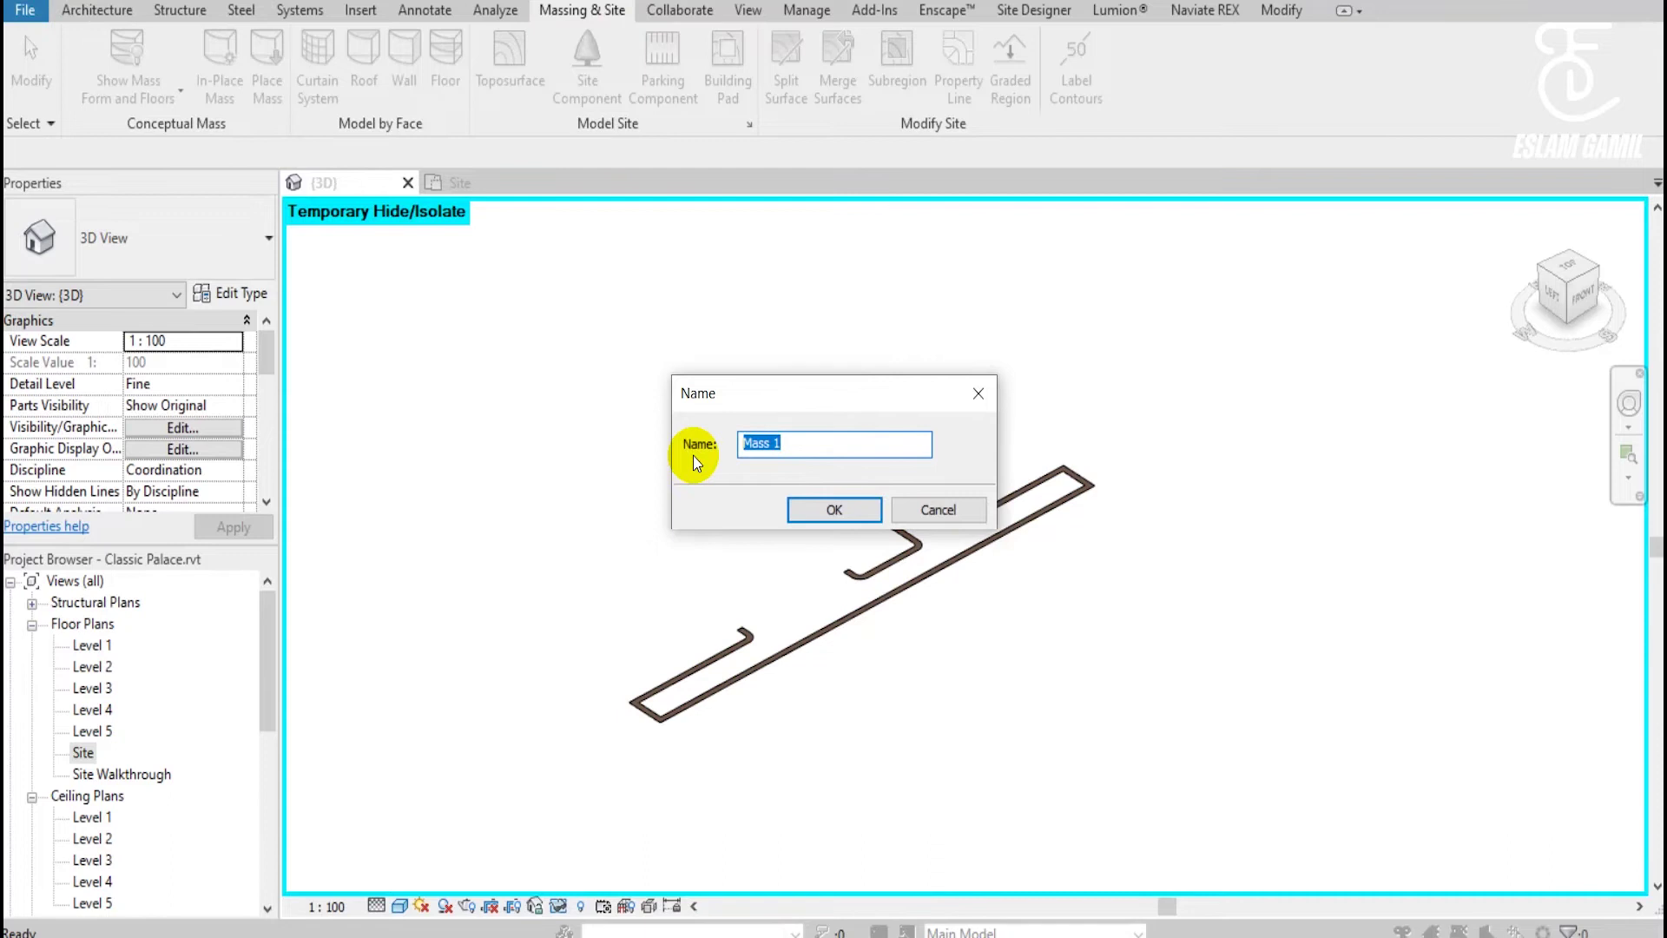
type("Pavement")
key("Return")
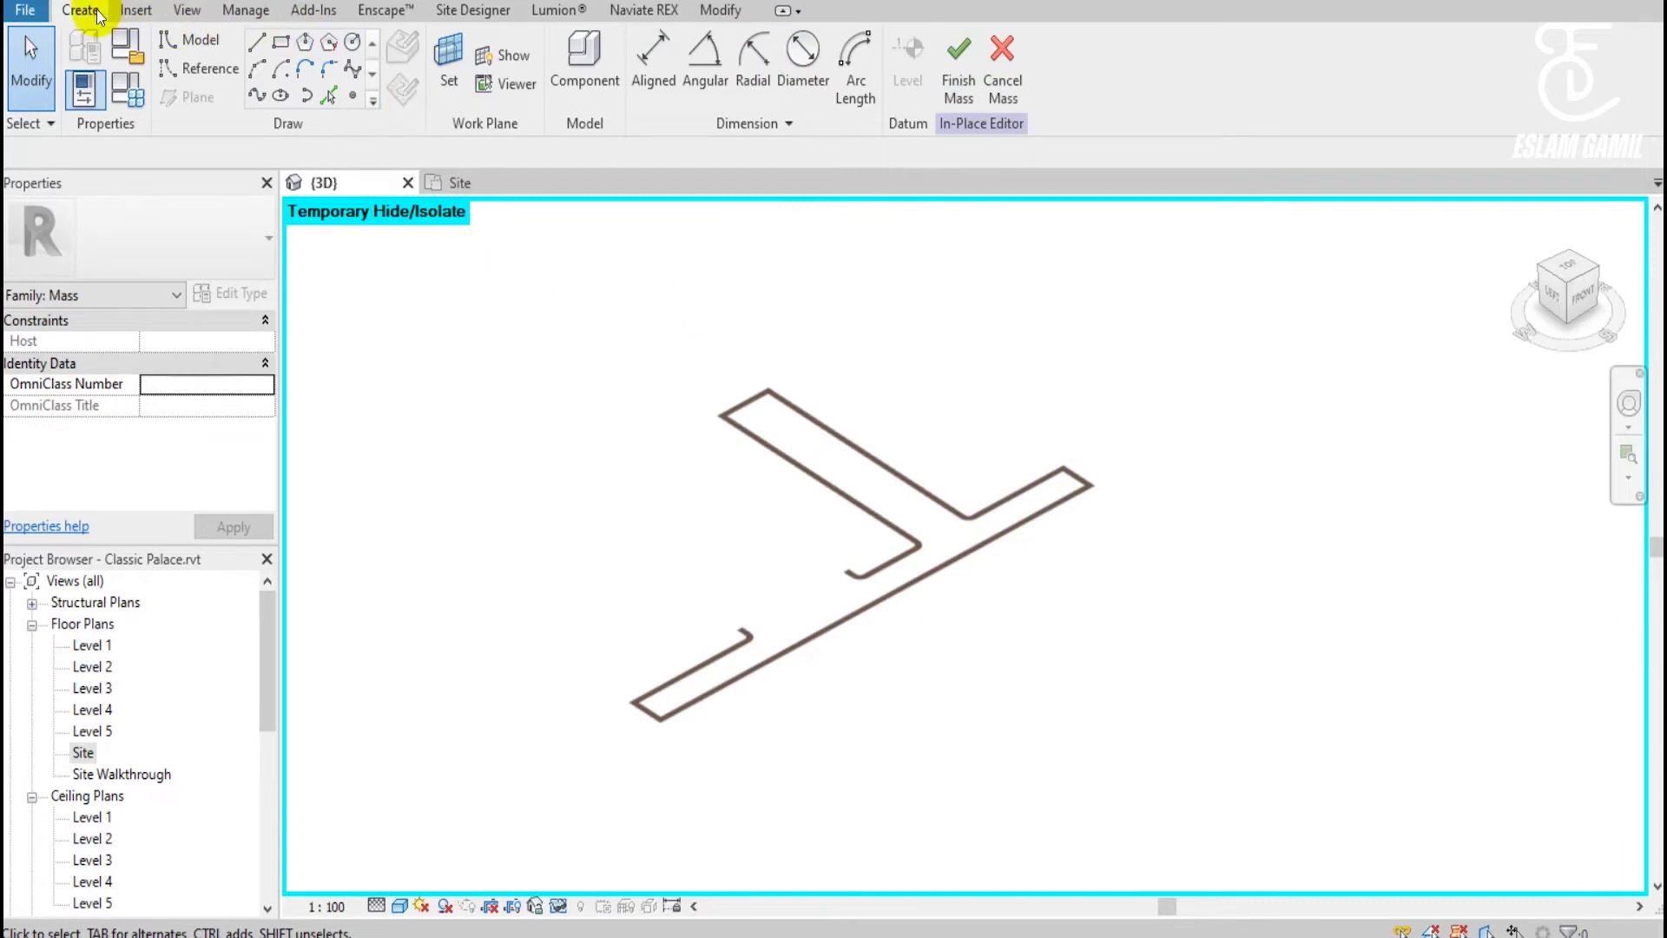
Window-select the sidewalk outline edges, then dismiss the File menu back to the 3D view.
left_click(722, 10)
left_click(80, 10)
left_click_drag(646, 393, 897, 712)
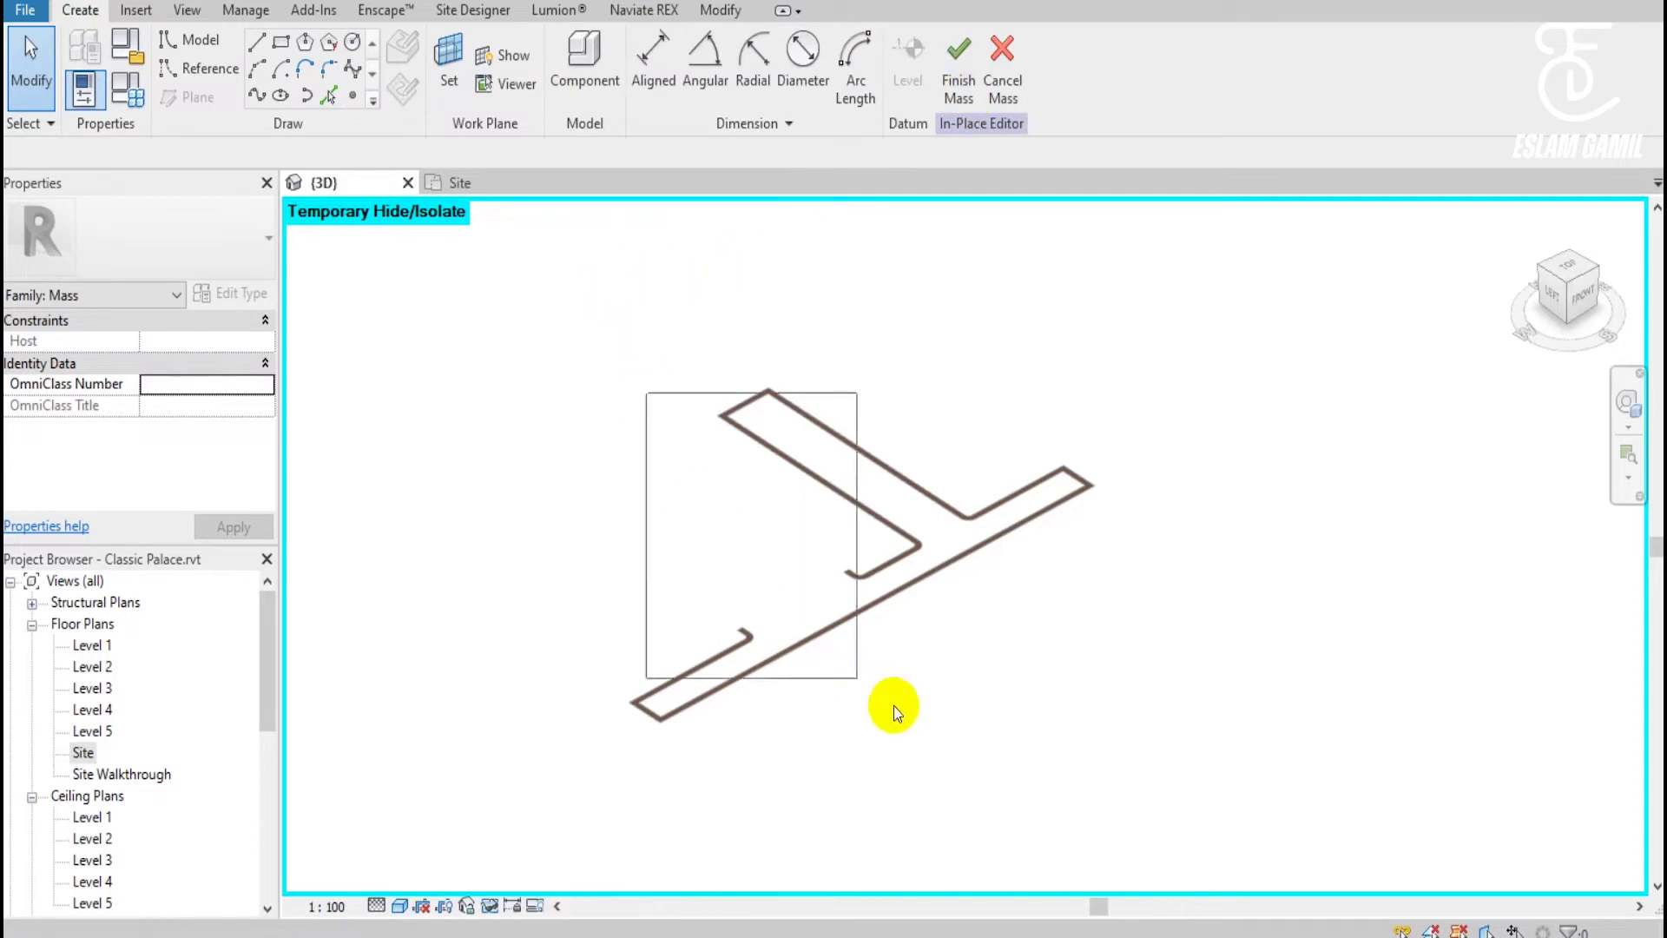
left_click_drag(532, 328, 1161, 766)
left_click_drag(493, 303, 1218, 763)
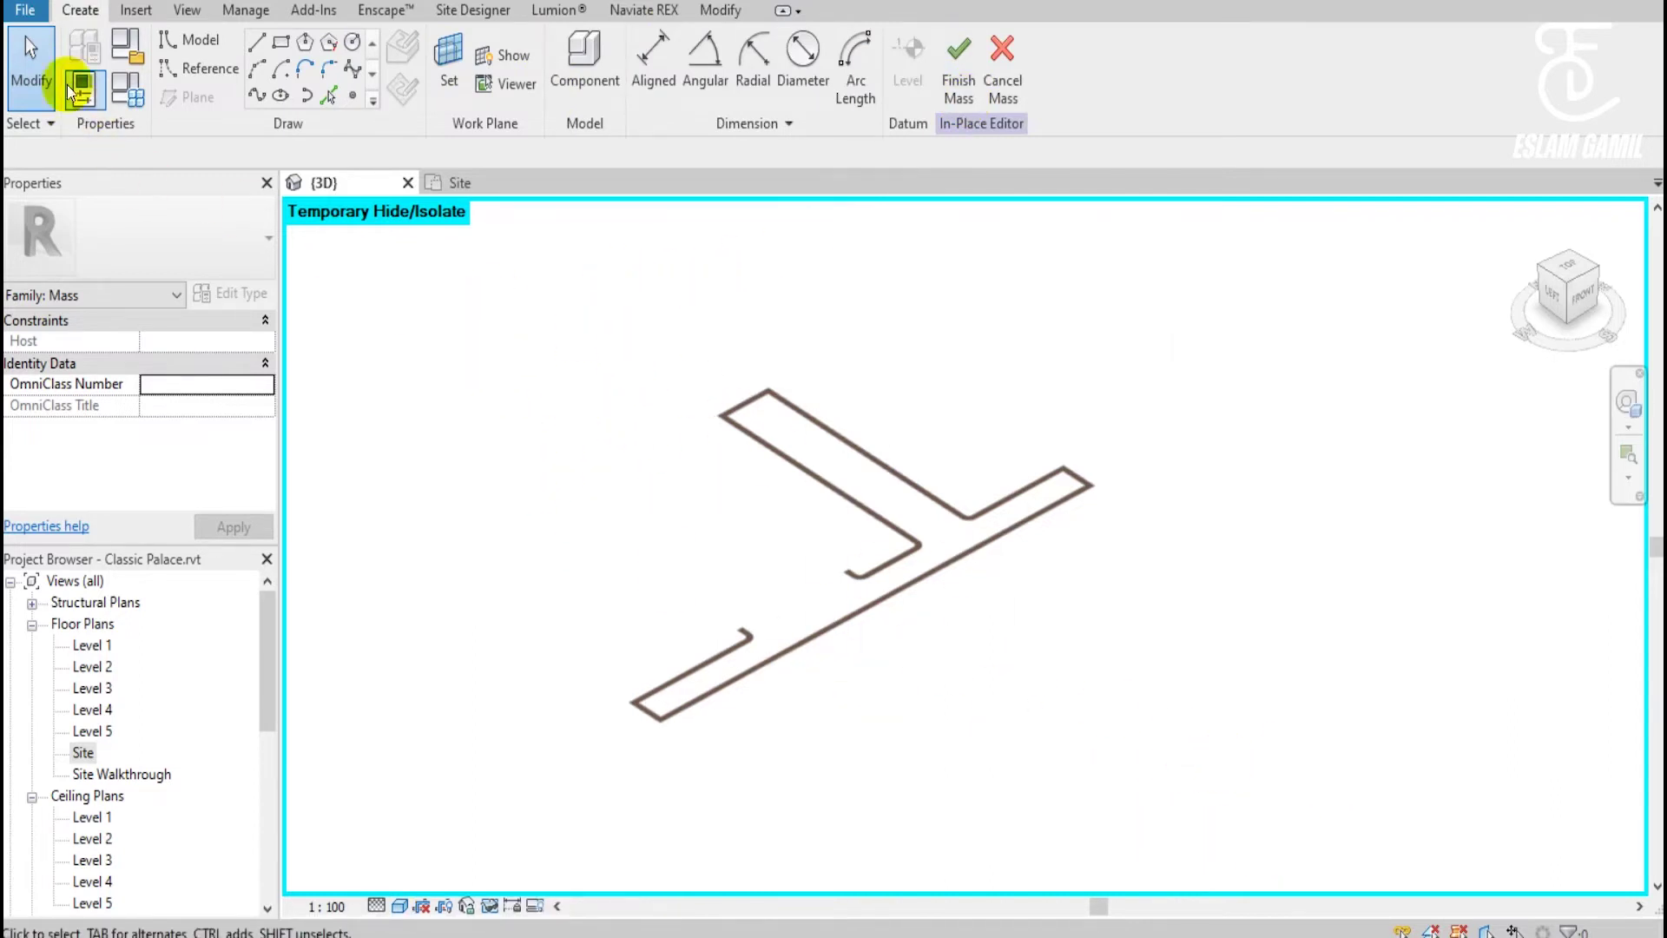
left_click(25, 11)
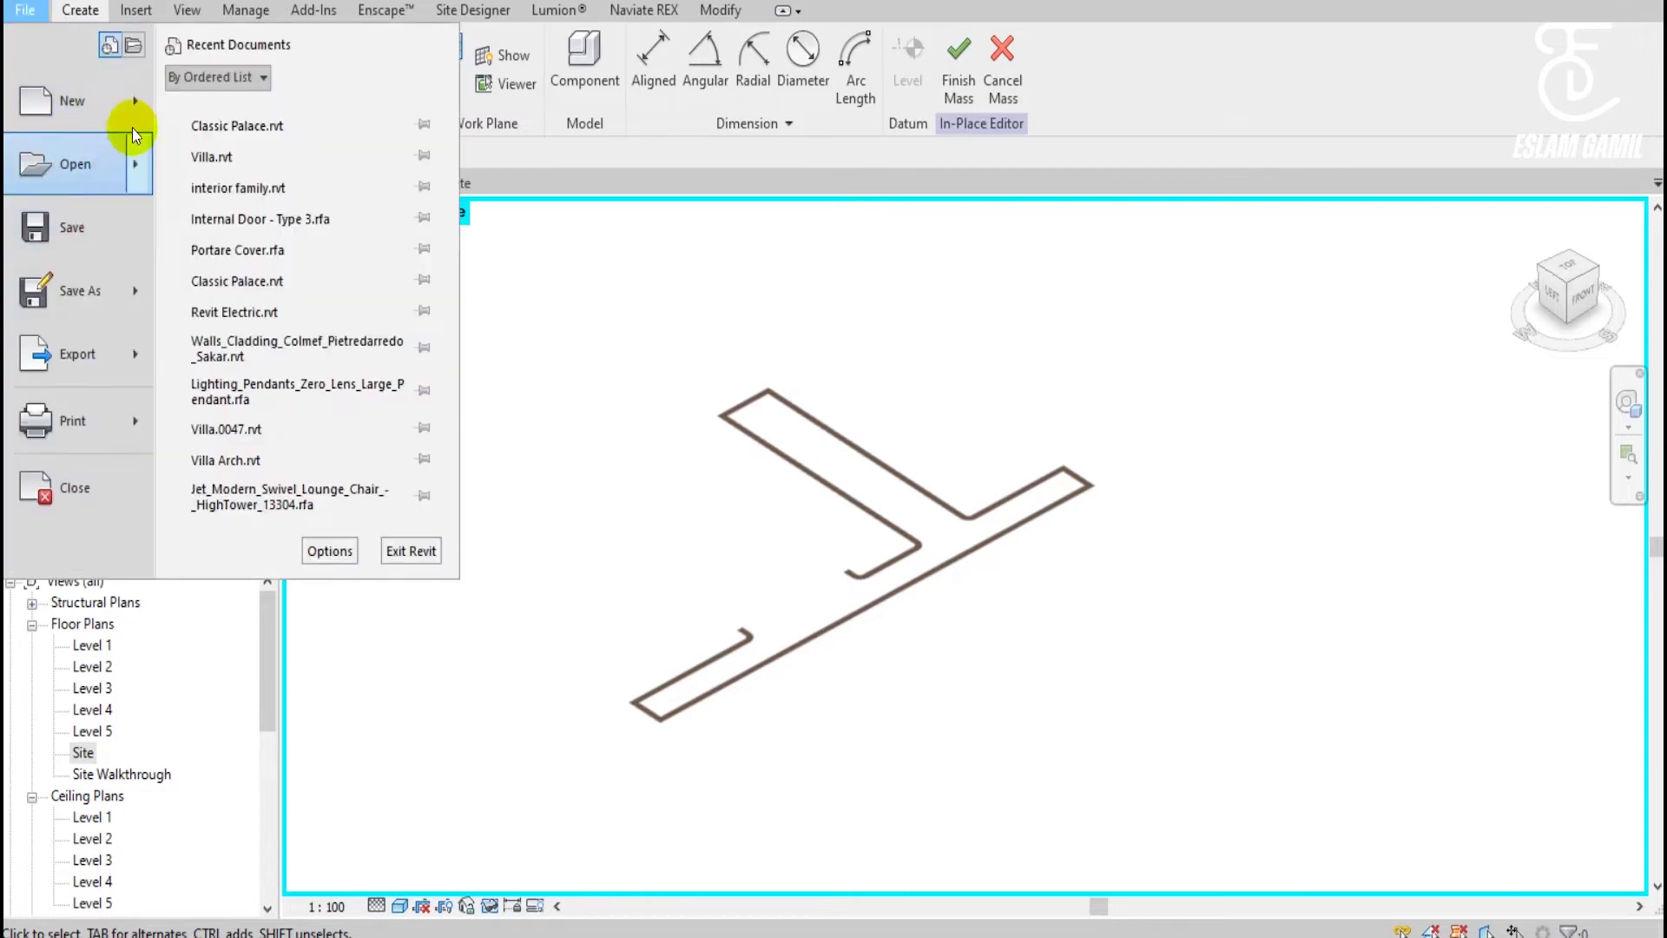
mouse_move(71, 100)
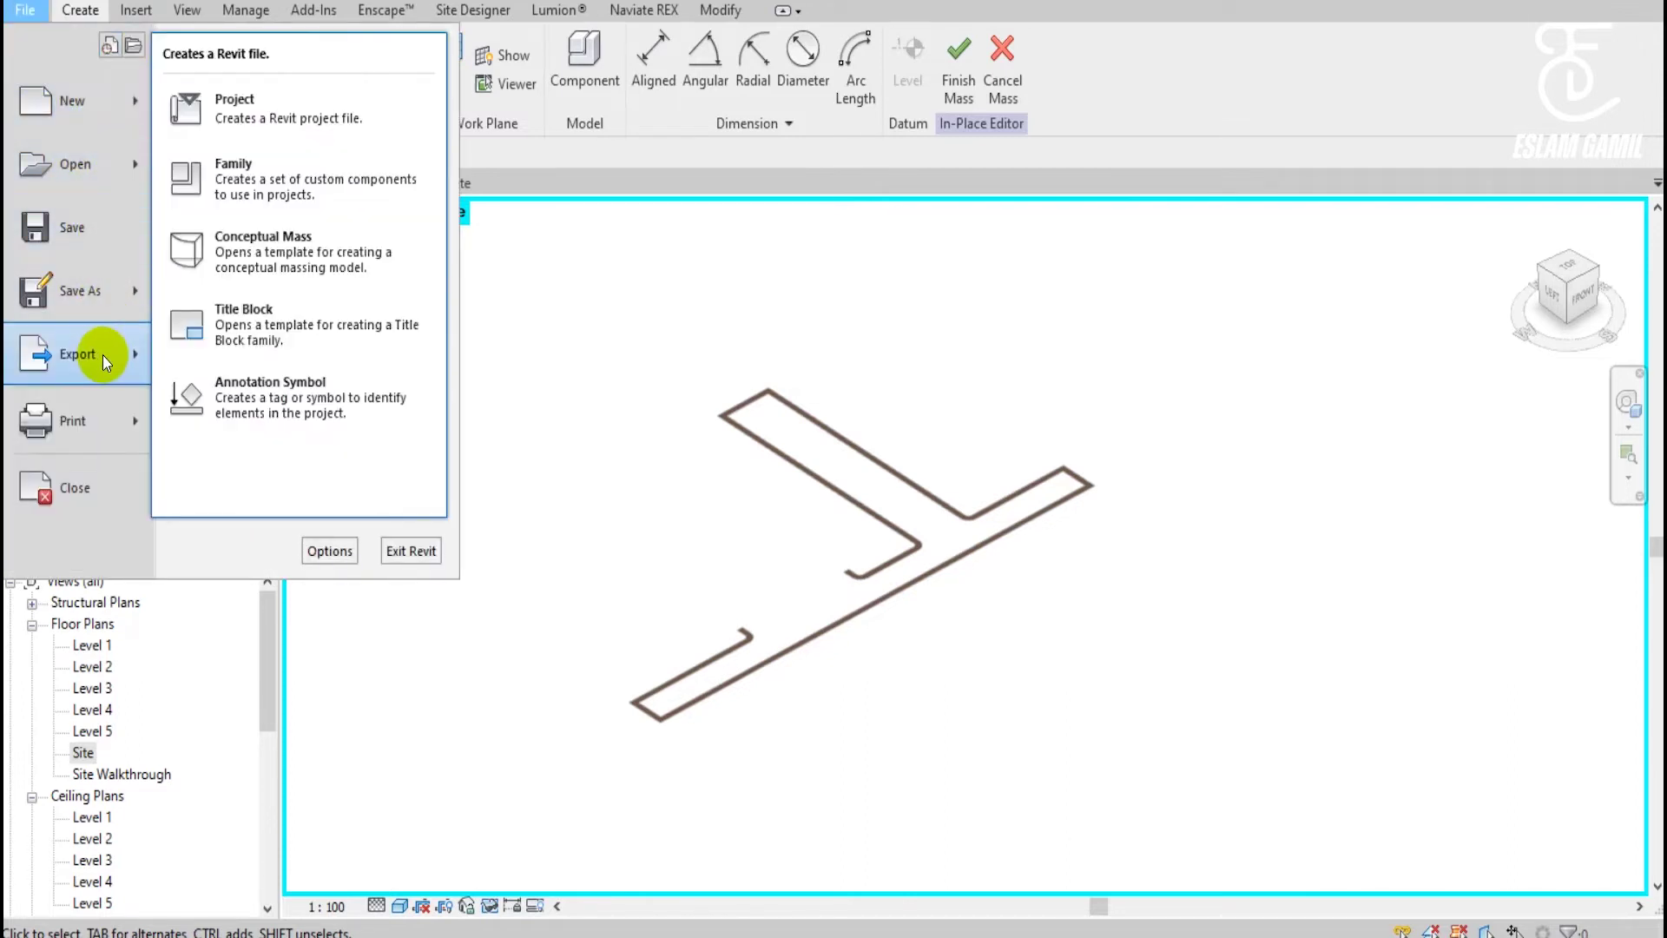
left_click(727, 352)
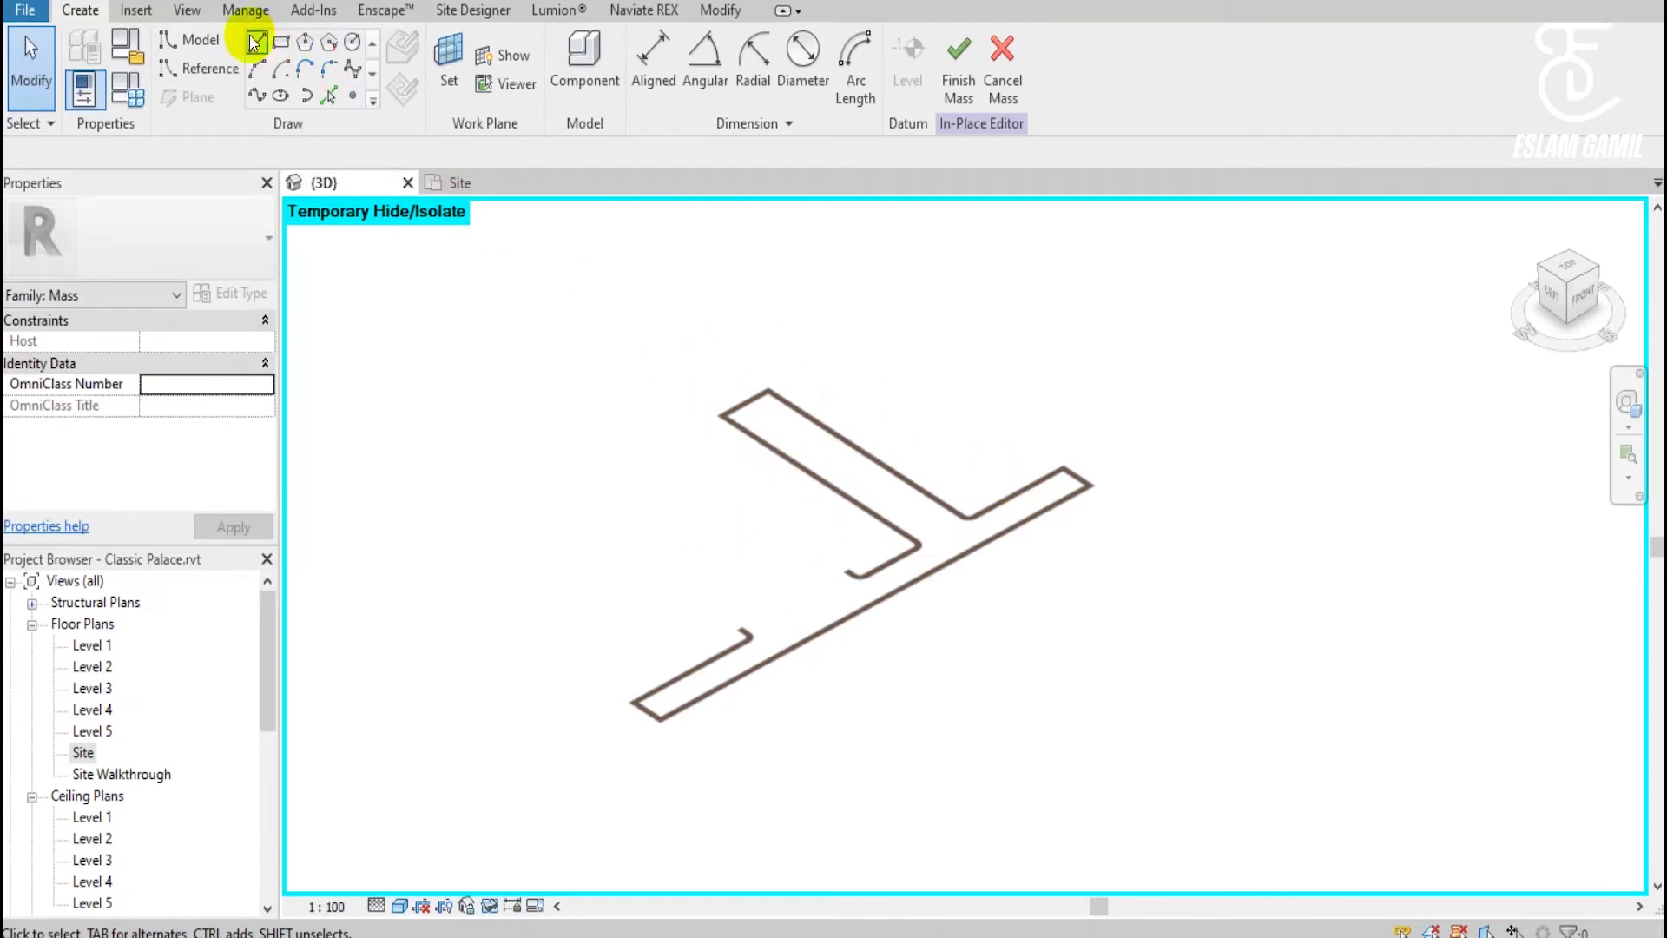
Import Classic Palace - 3D View - {3D}.dwg into the mass and finish the mass.
left_click(139, 12)
left_click(502, 97)
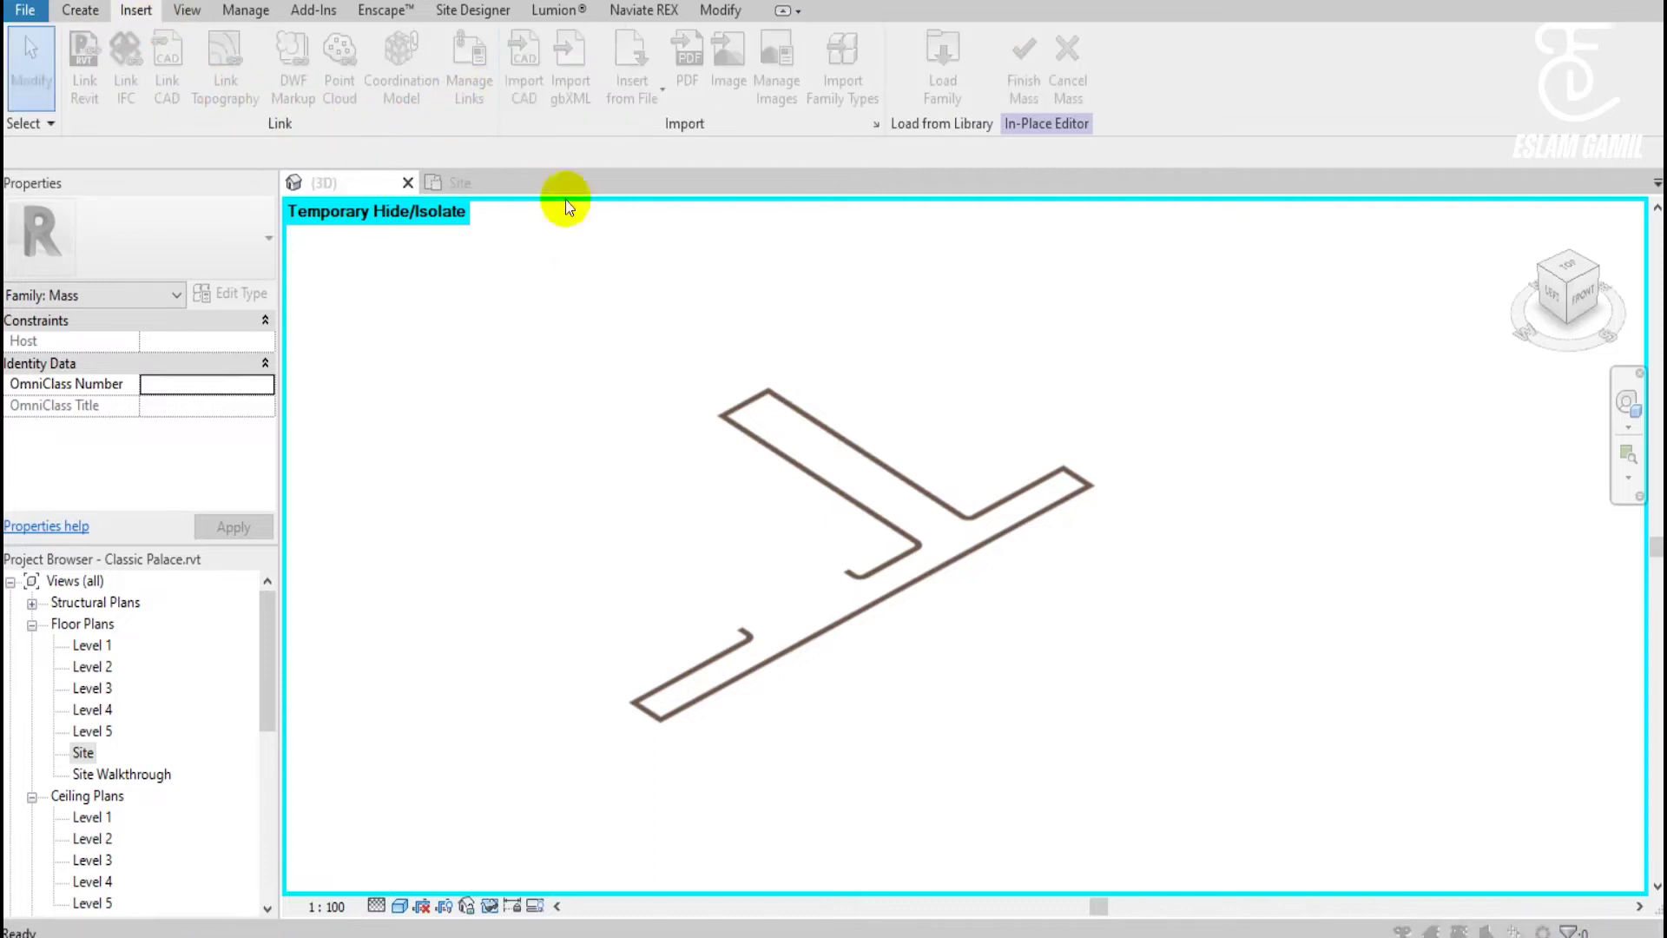
left_click(916, 357)
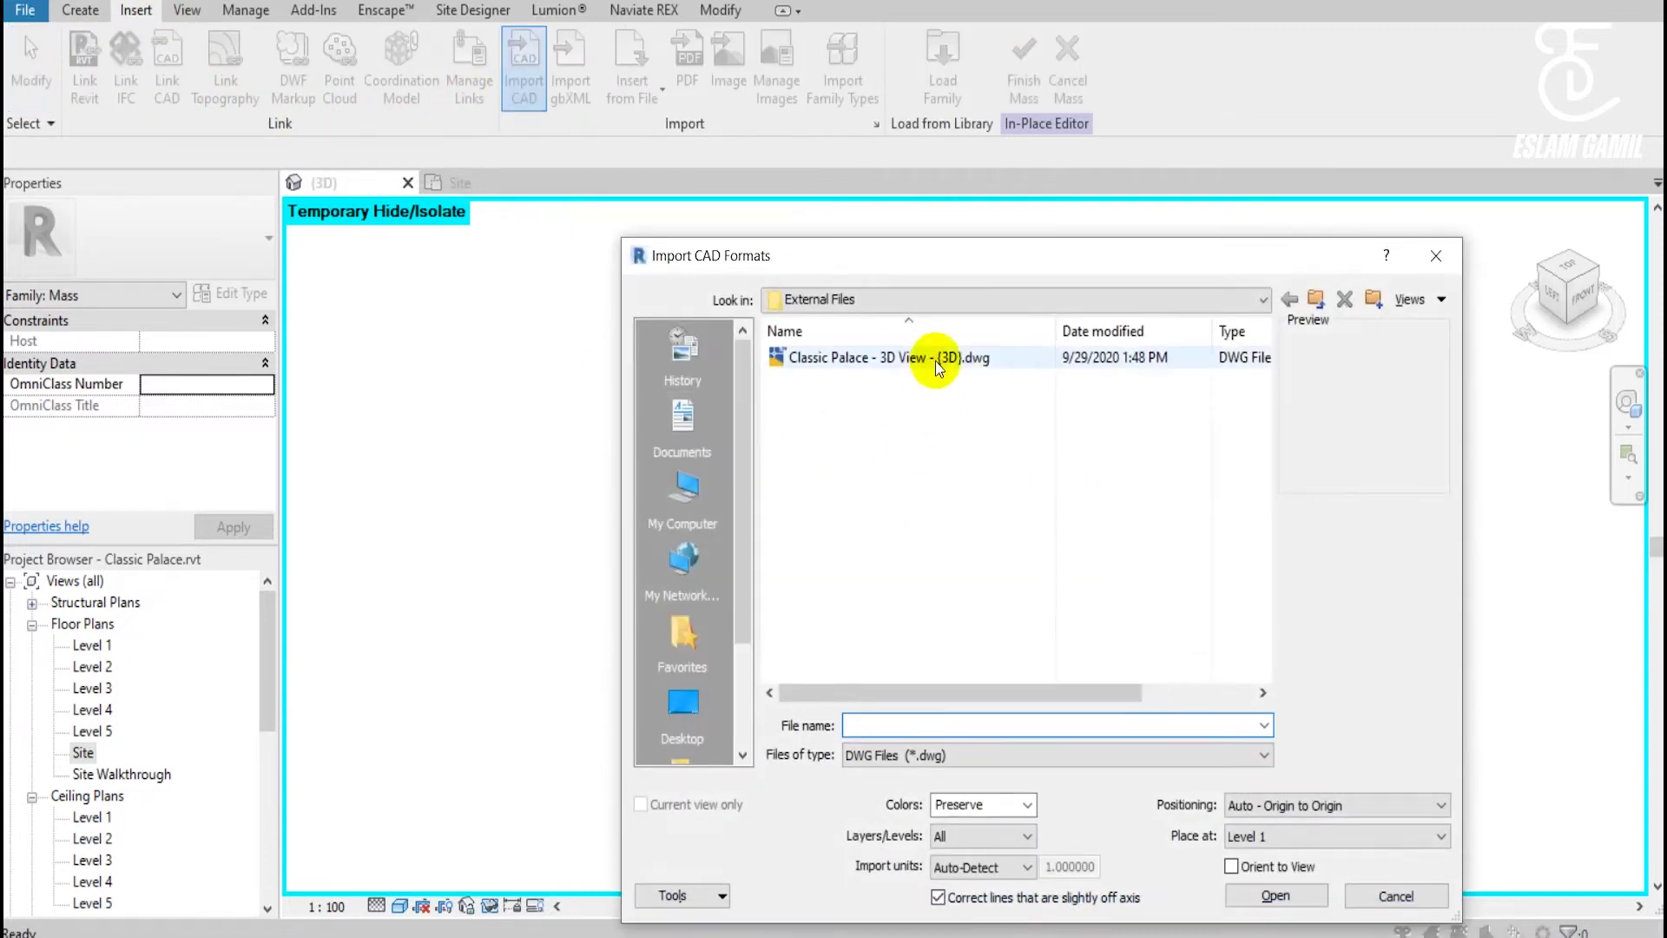
left_click(1274, 896)
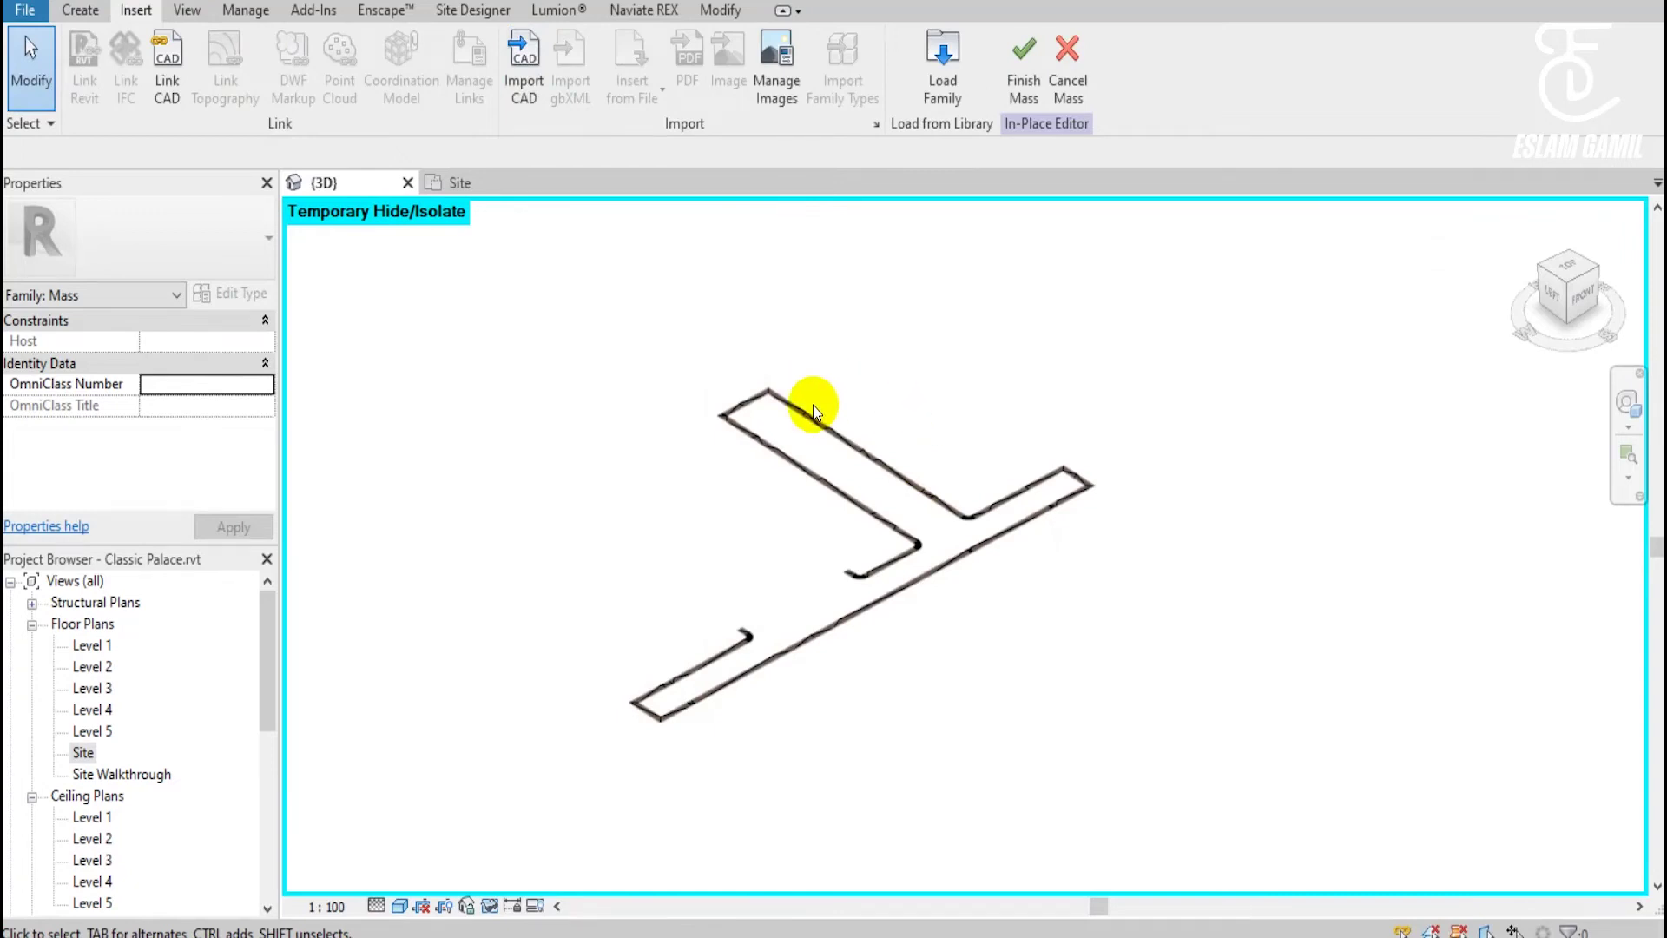
left_click(1024, 61)
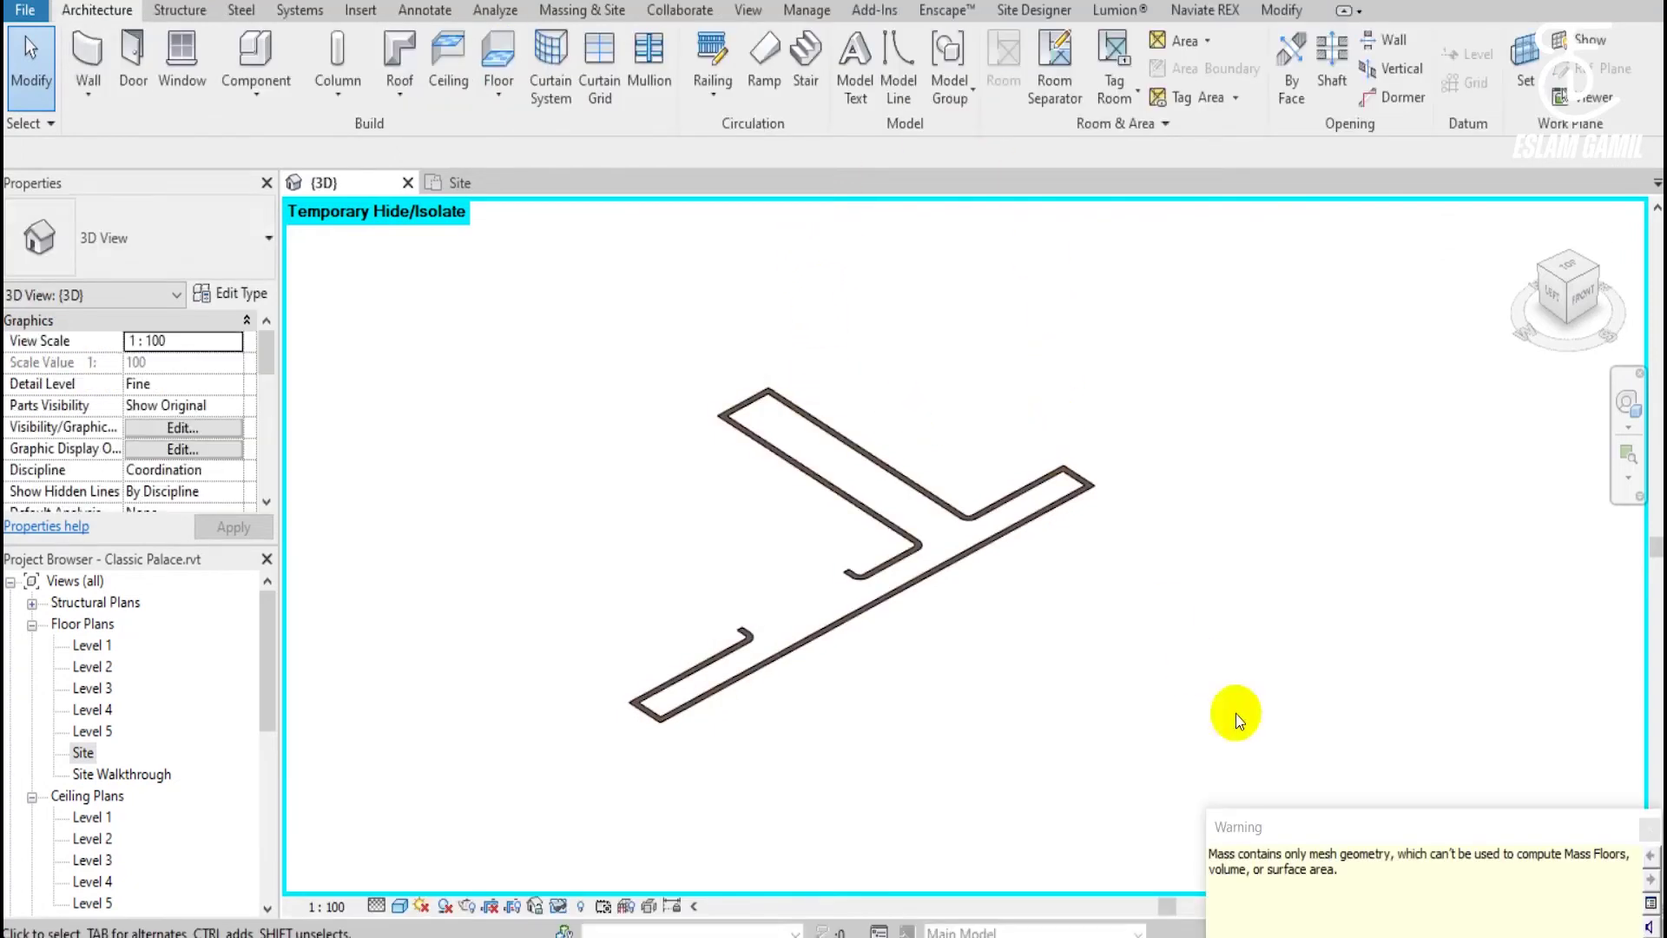
Start a Roof by Face and window-select the sidewalk mass faces.
left_click(873, 485)
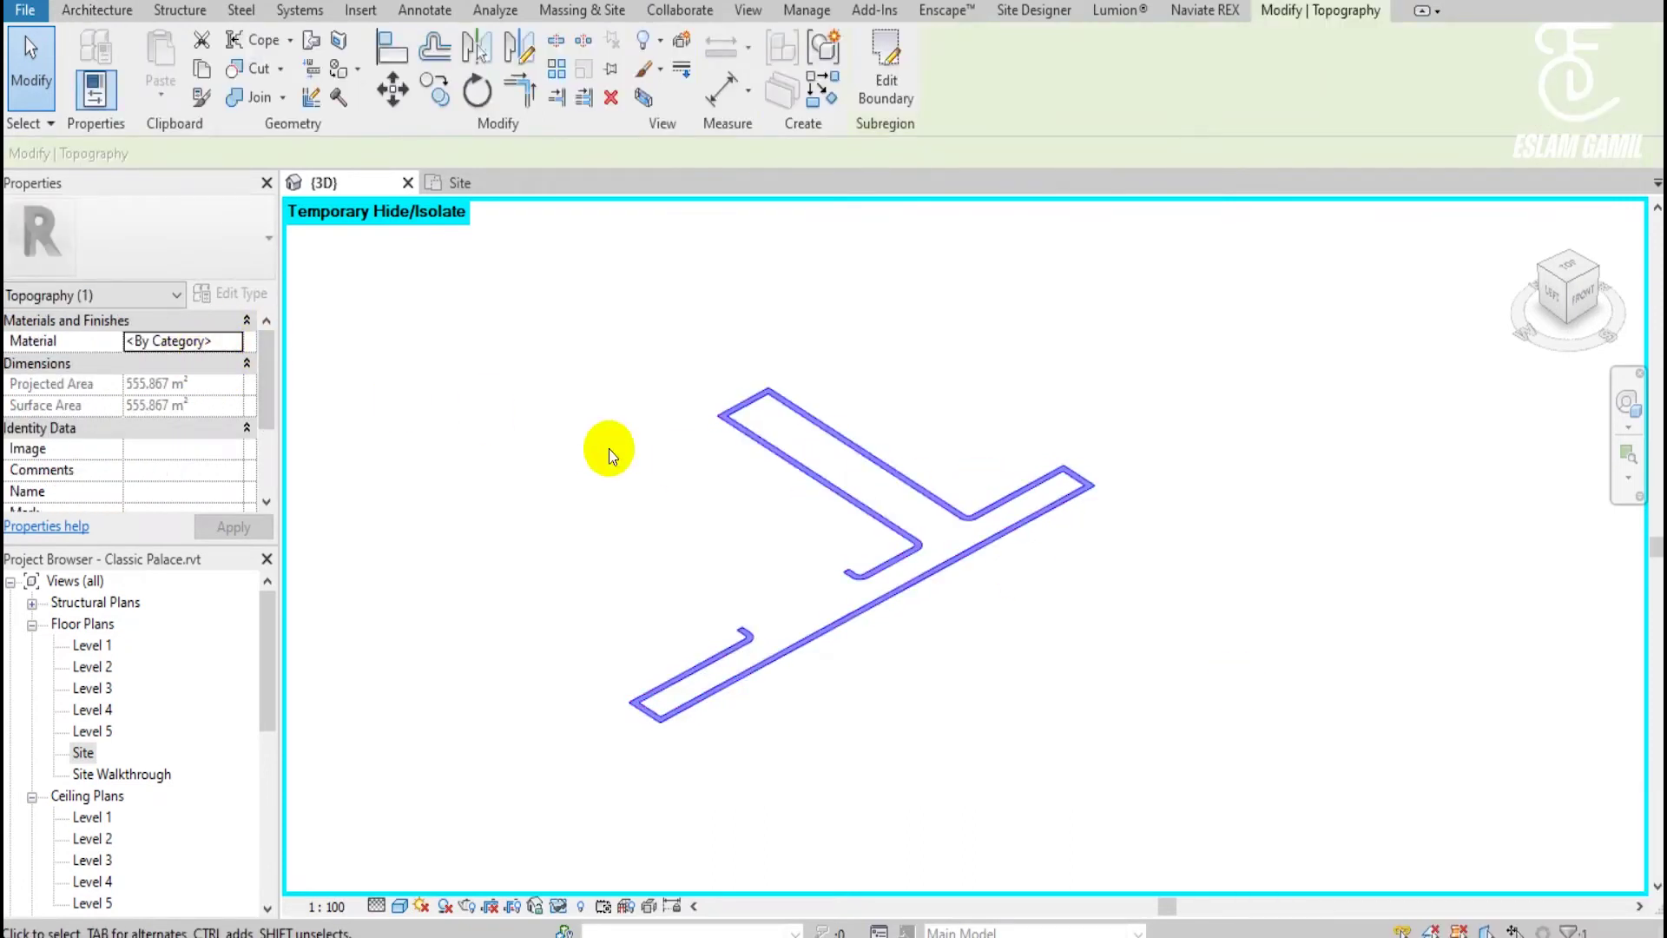
key("Escape")
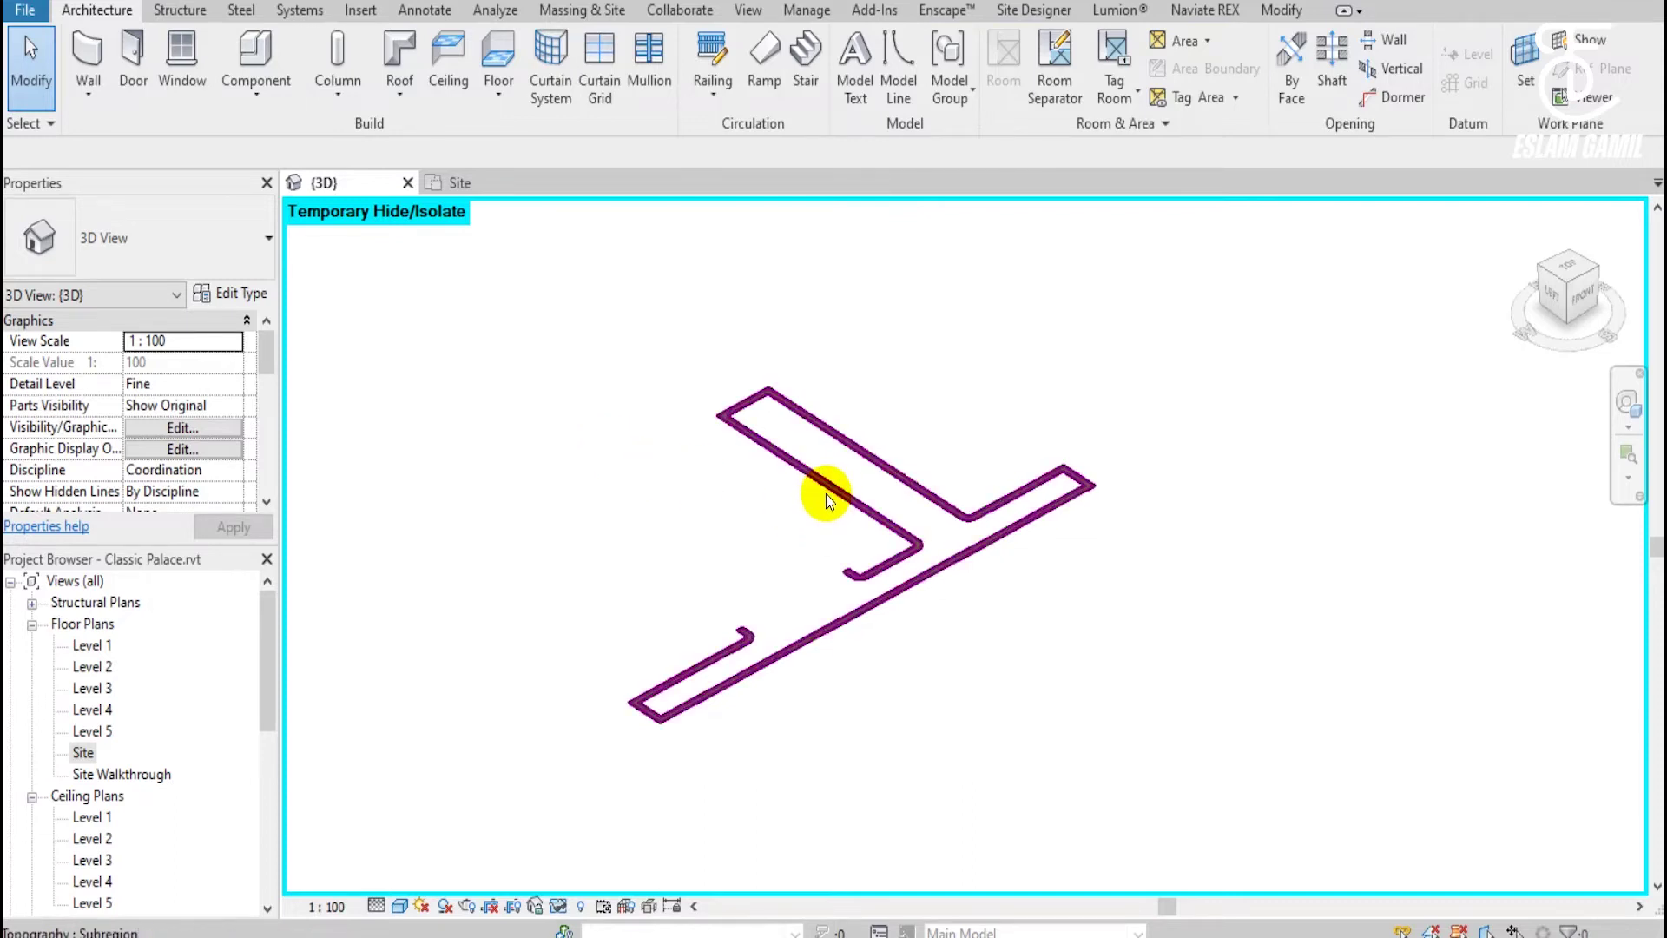
left_click(384, 104)
left_click(462, 238)
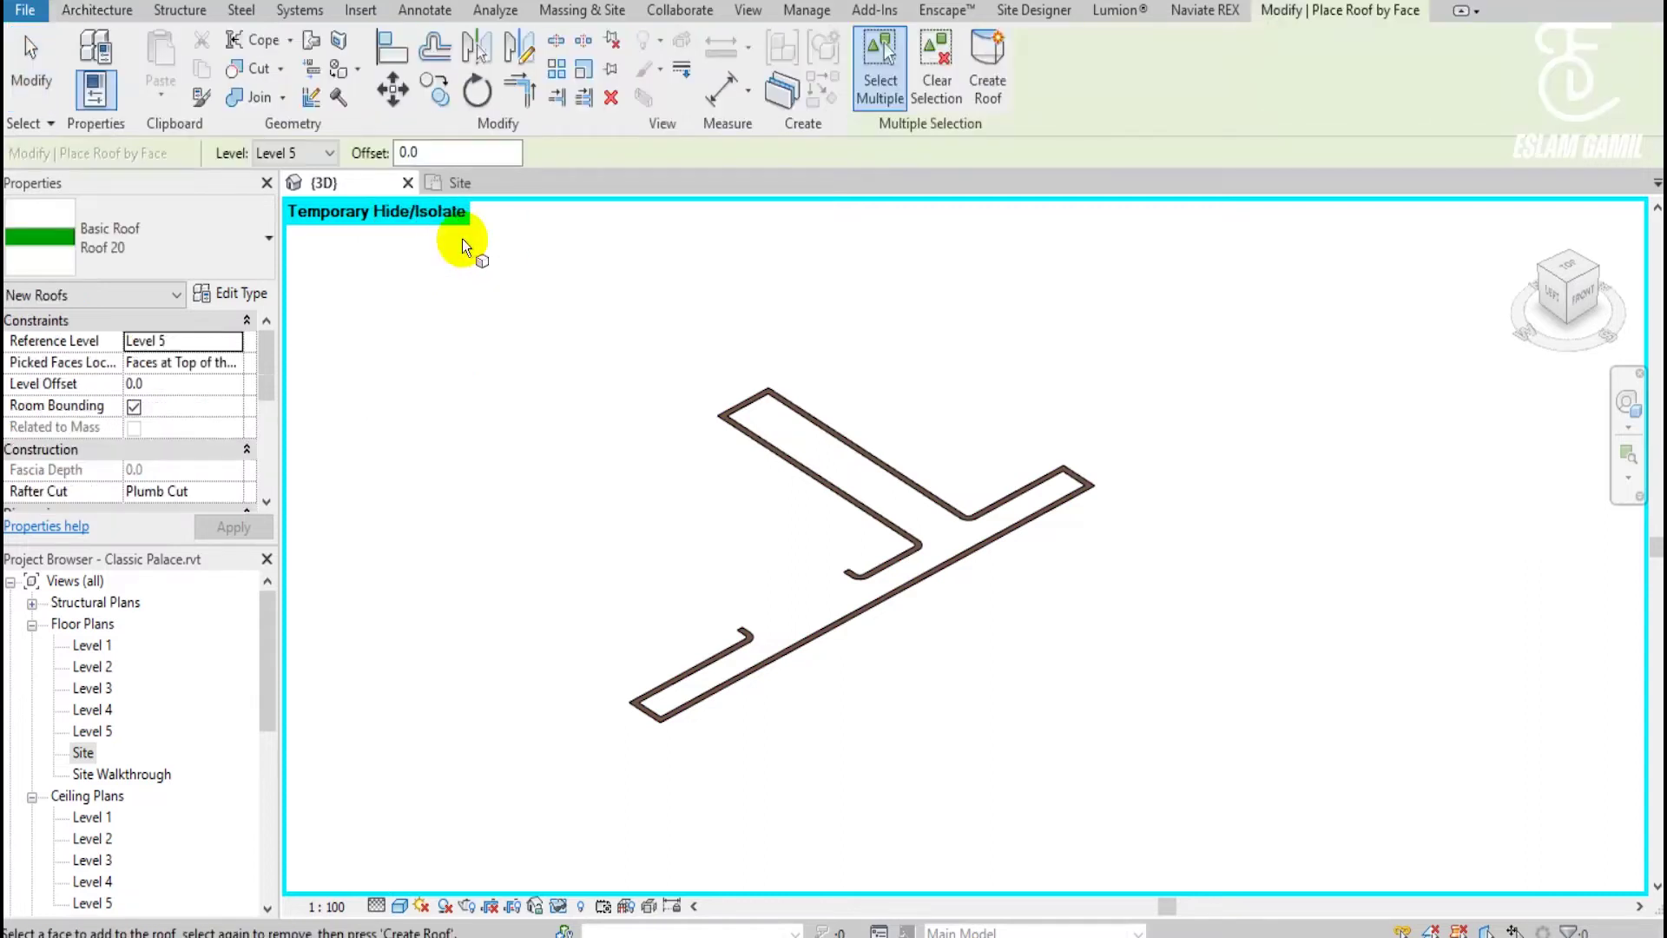
scroll(560, 264, "down", 1)
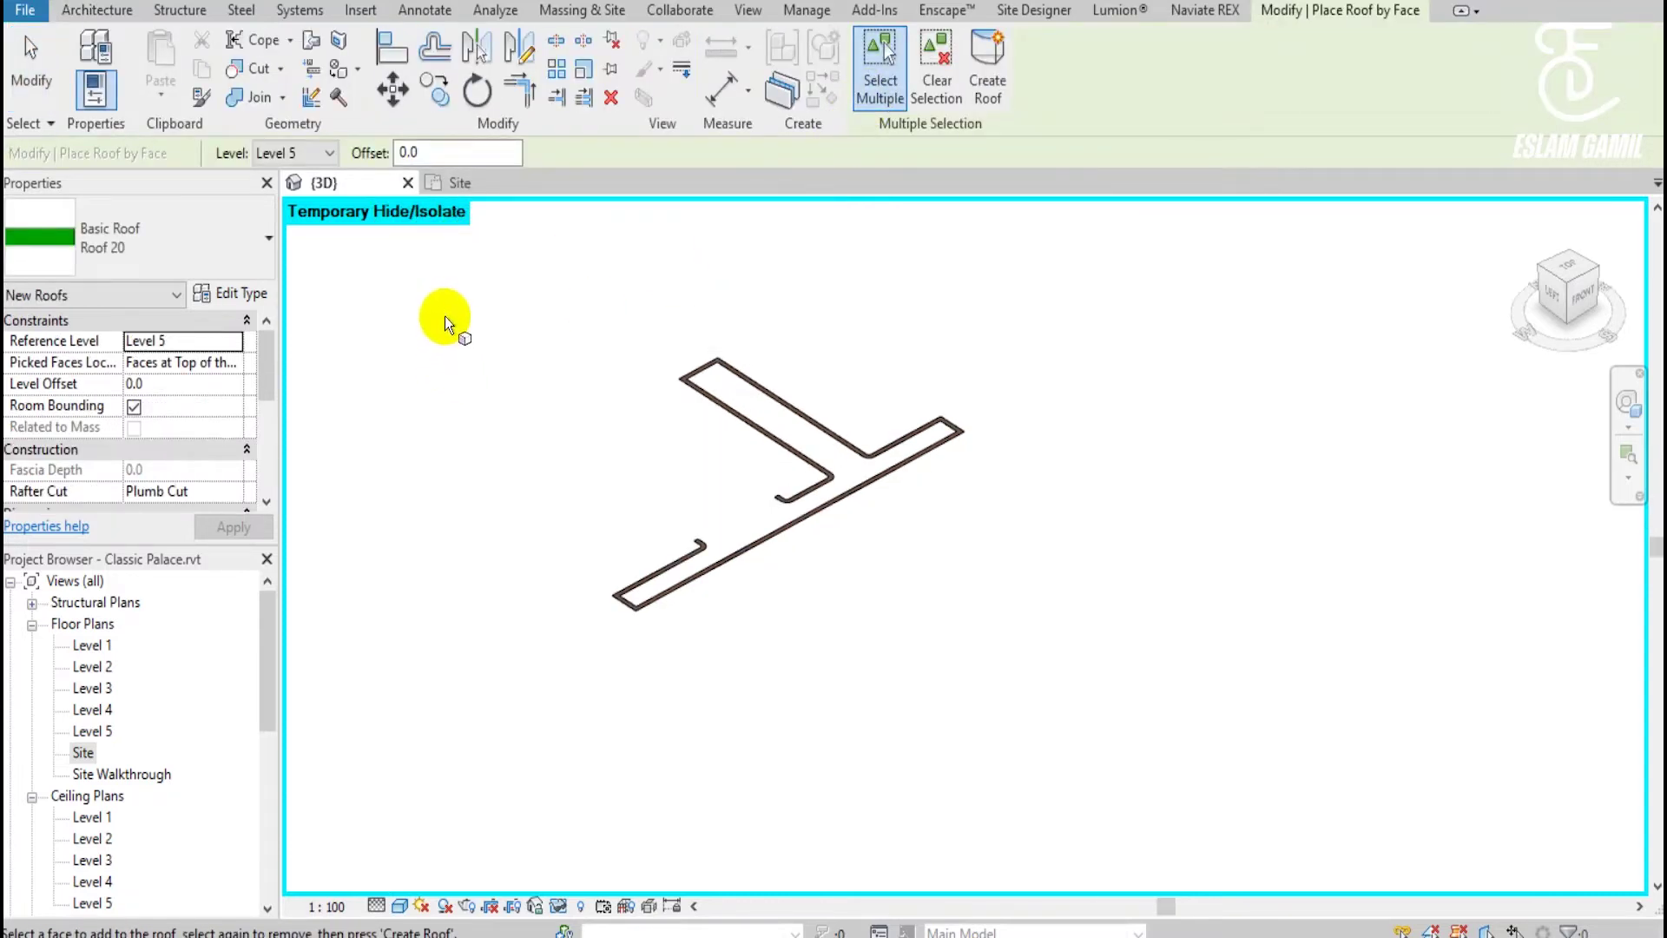
left_click_drag(436, 310, 1048, 686)
left_click_drag(498, 267, 1091, 759)
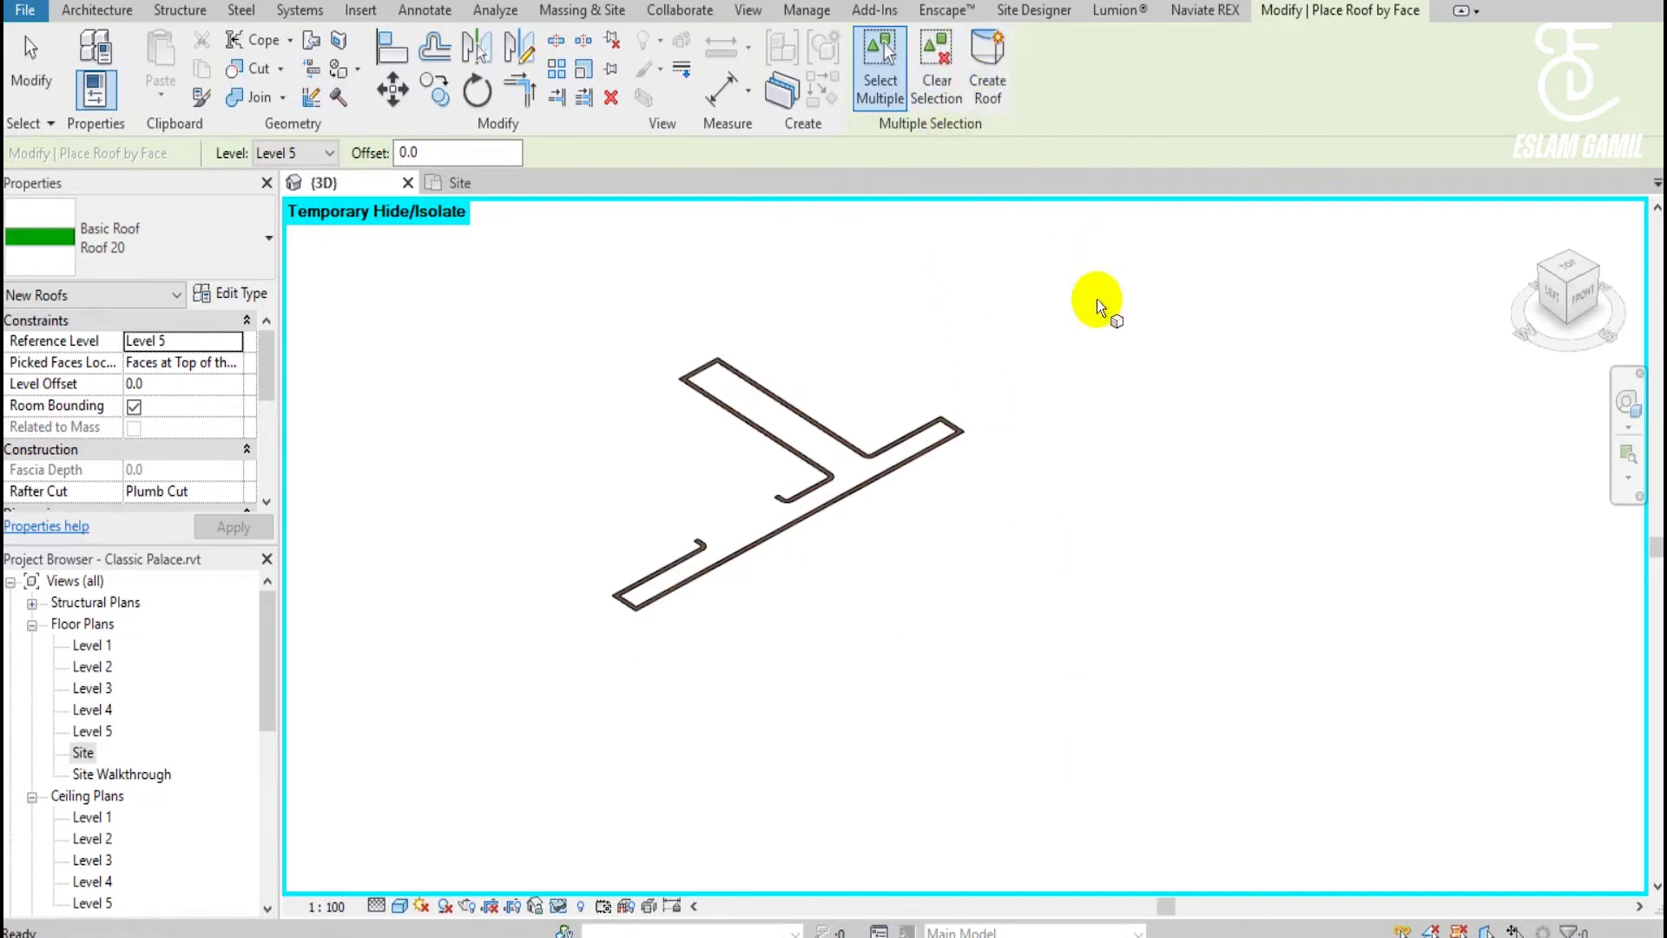
left_click_drag(552, 334, 1009, 668)
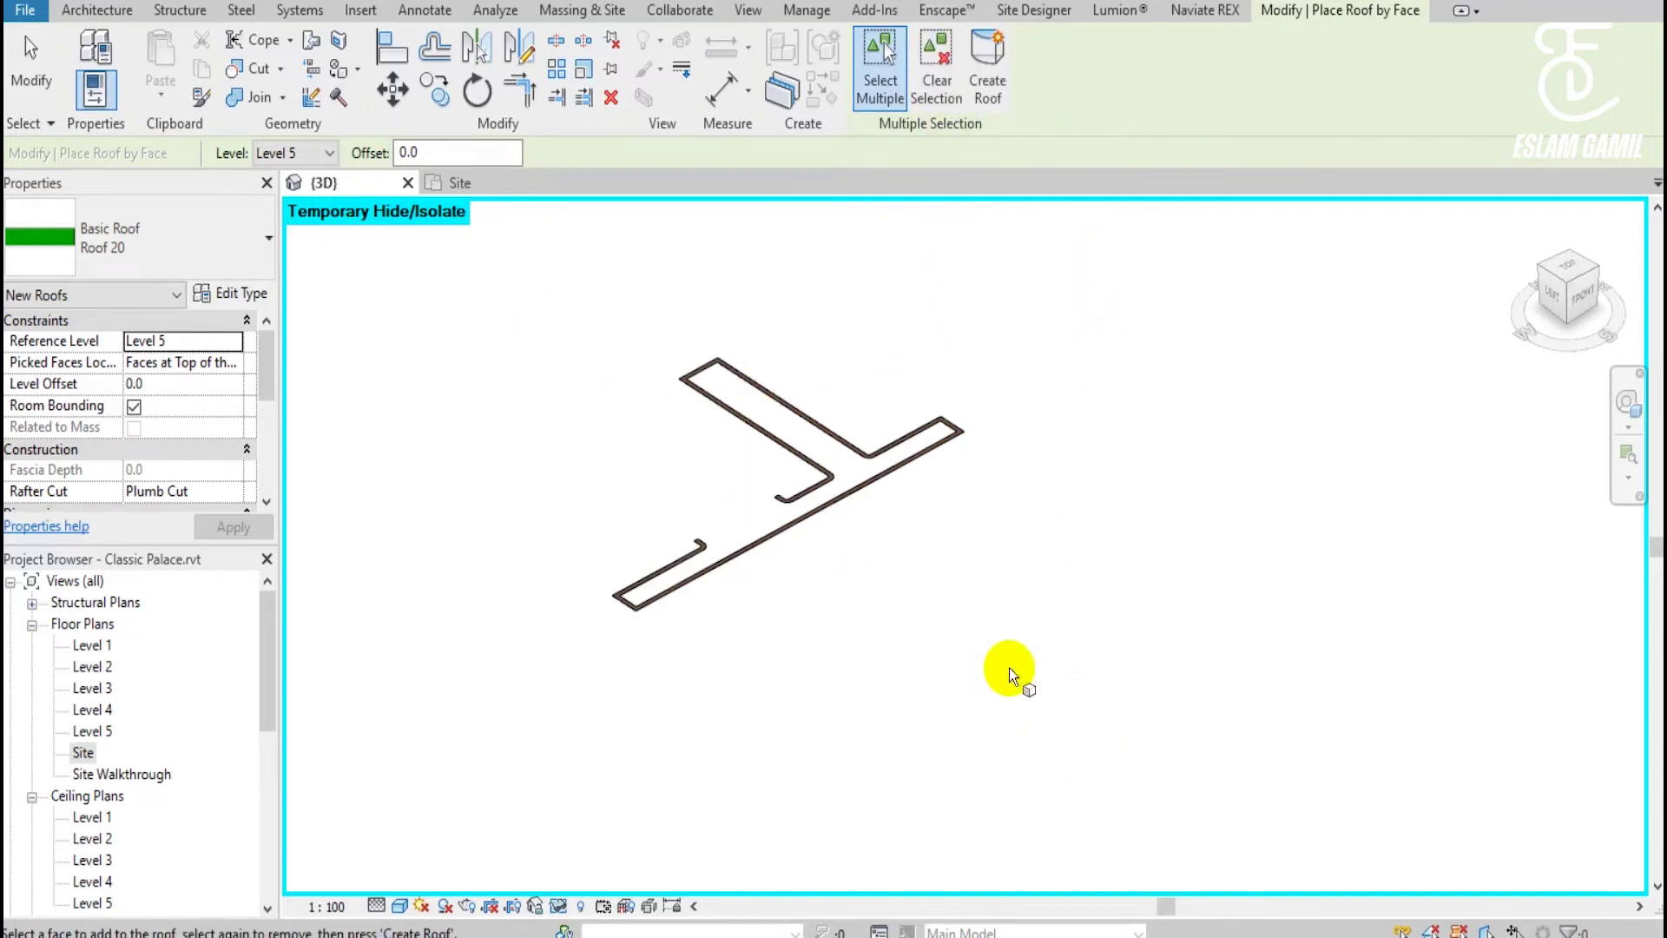
Duplicate the roof type as a new Pavement type.
left_click(253, 304)
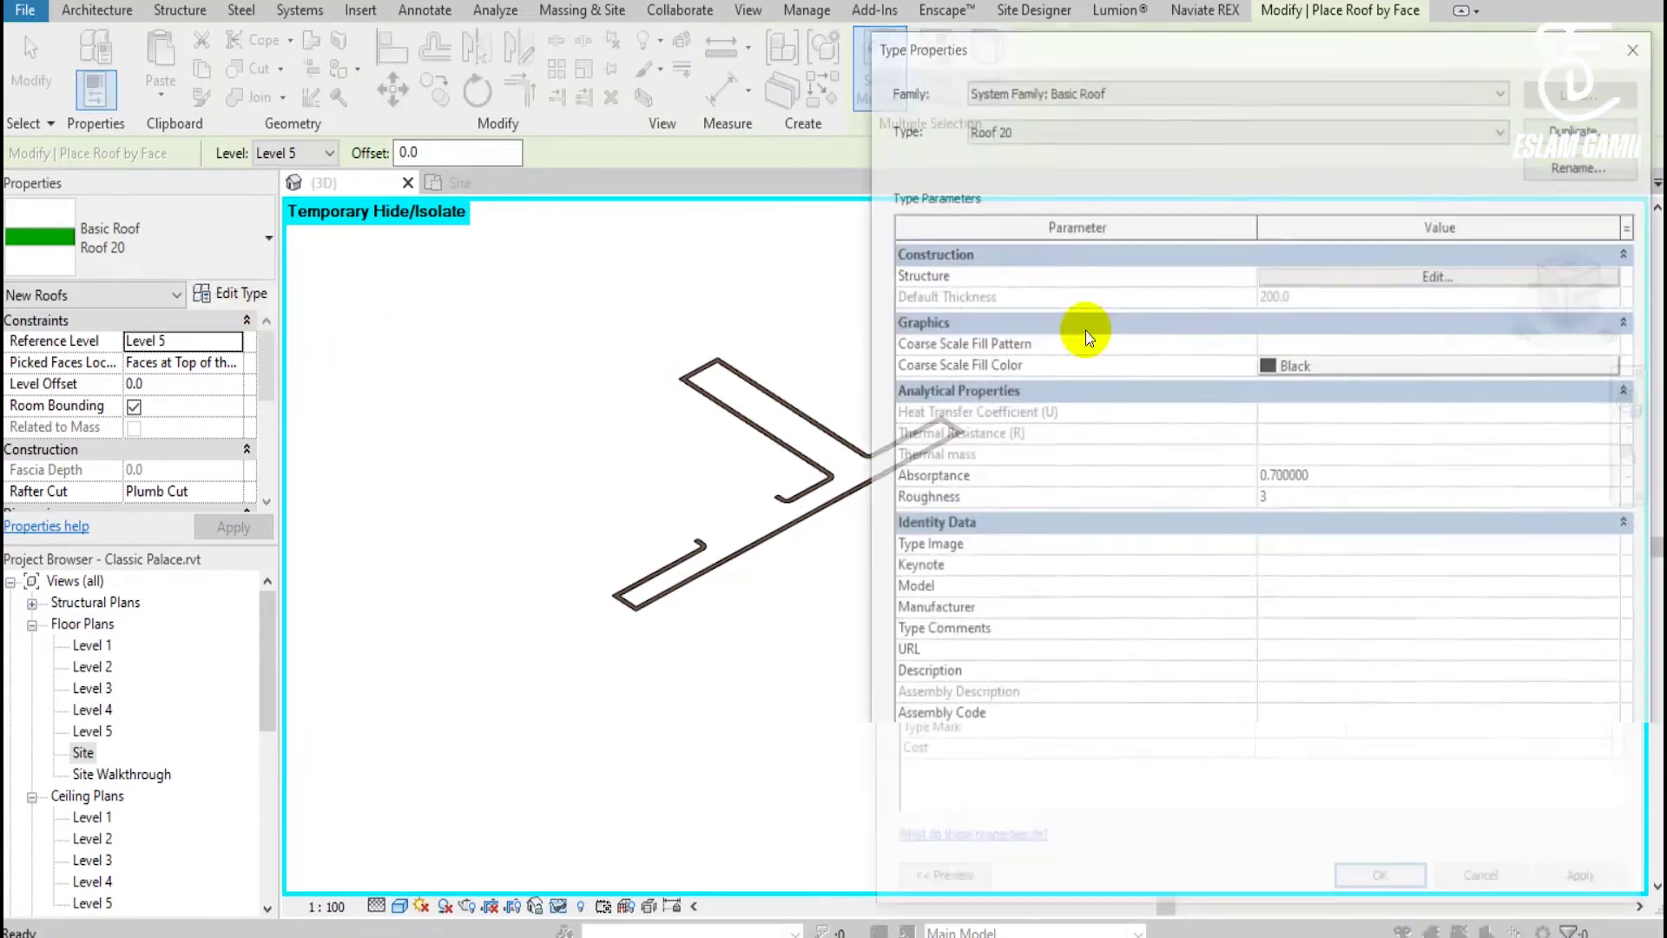
left_click(1586, 128)
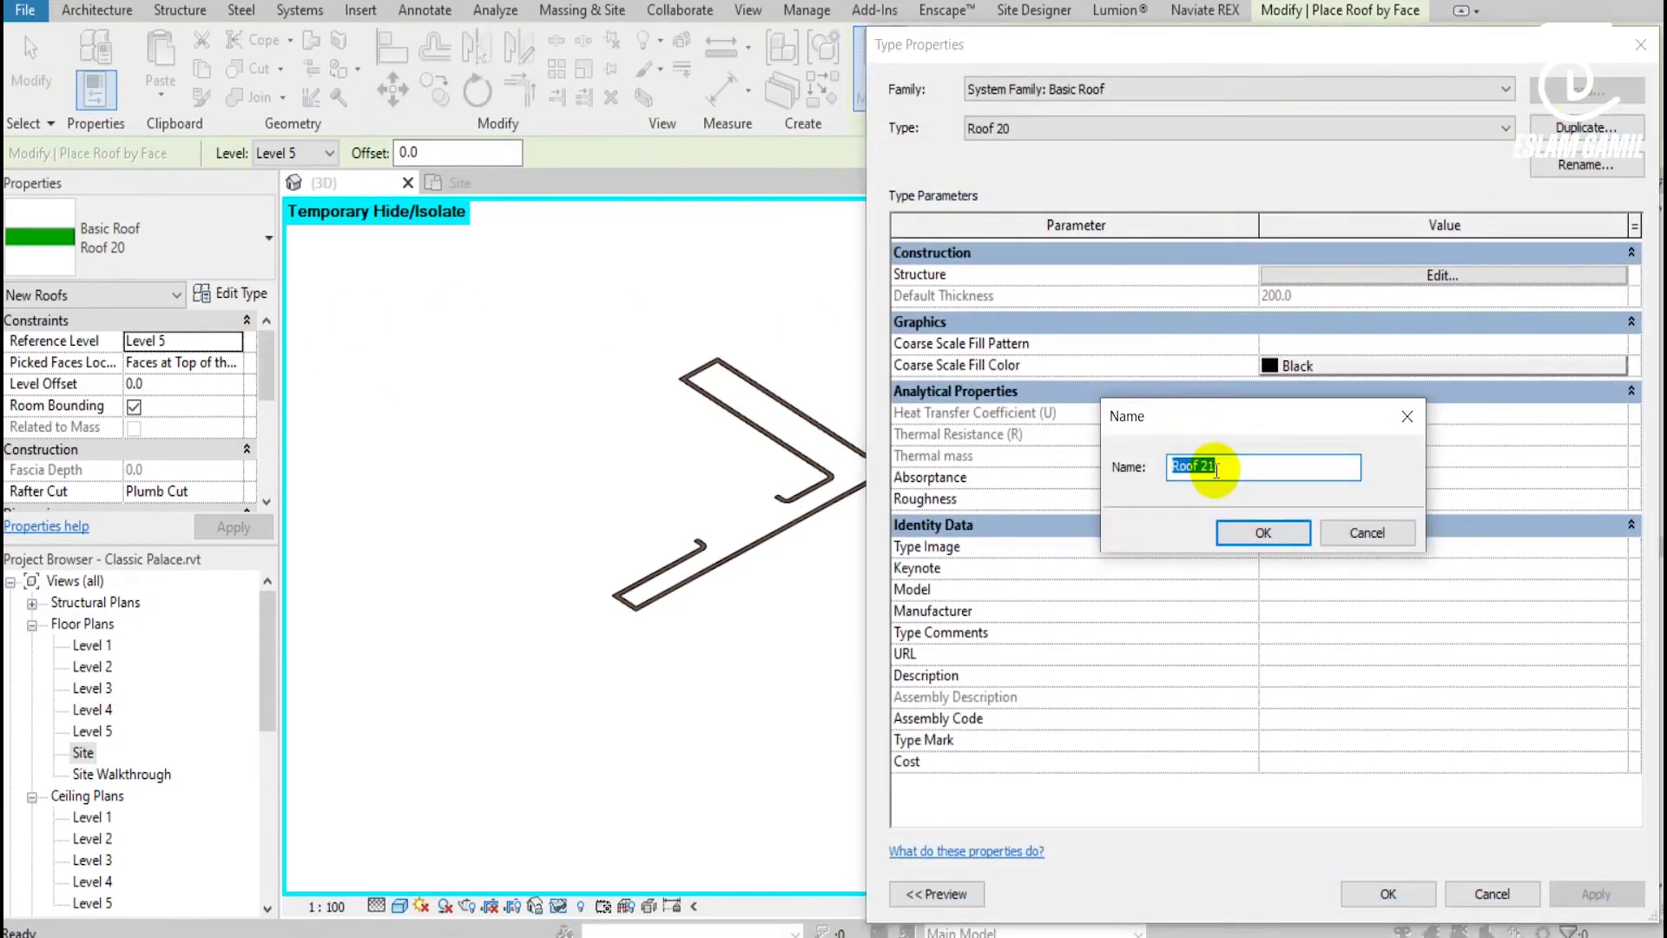
type("Pavem")
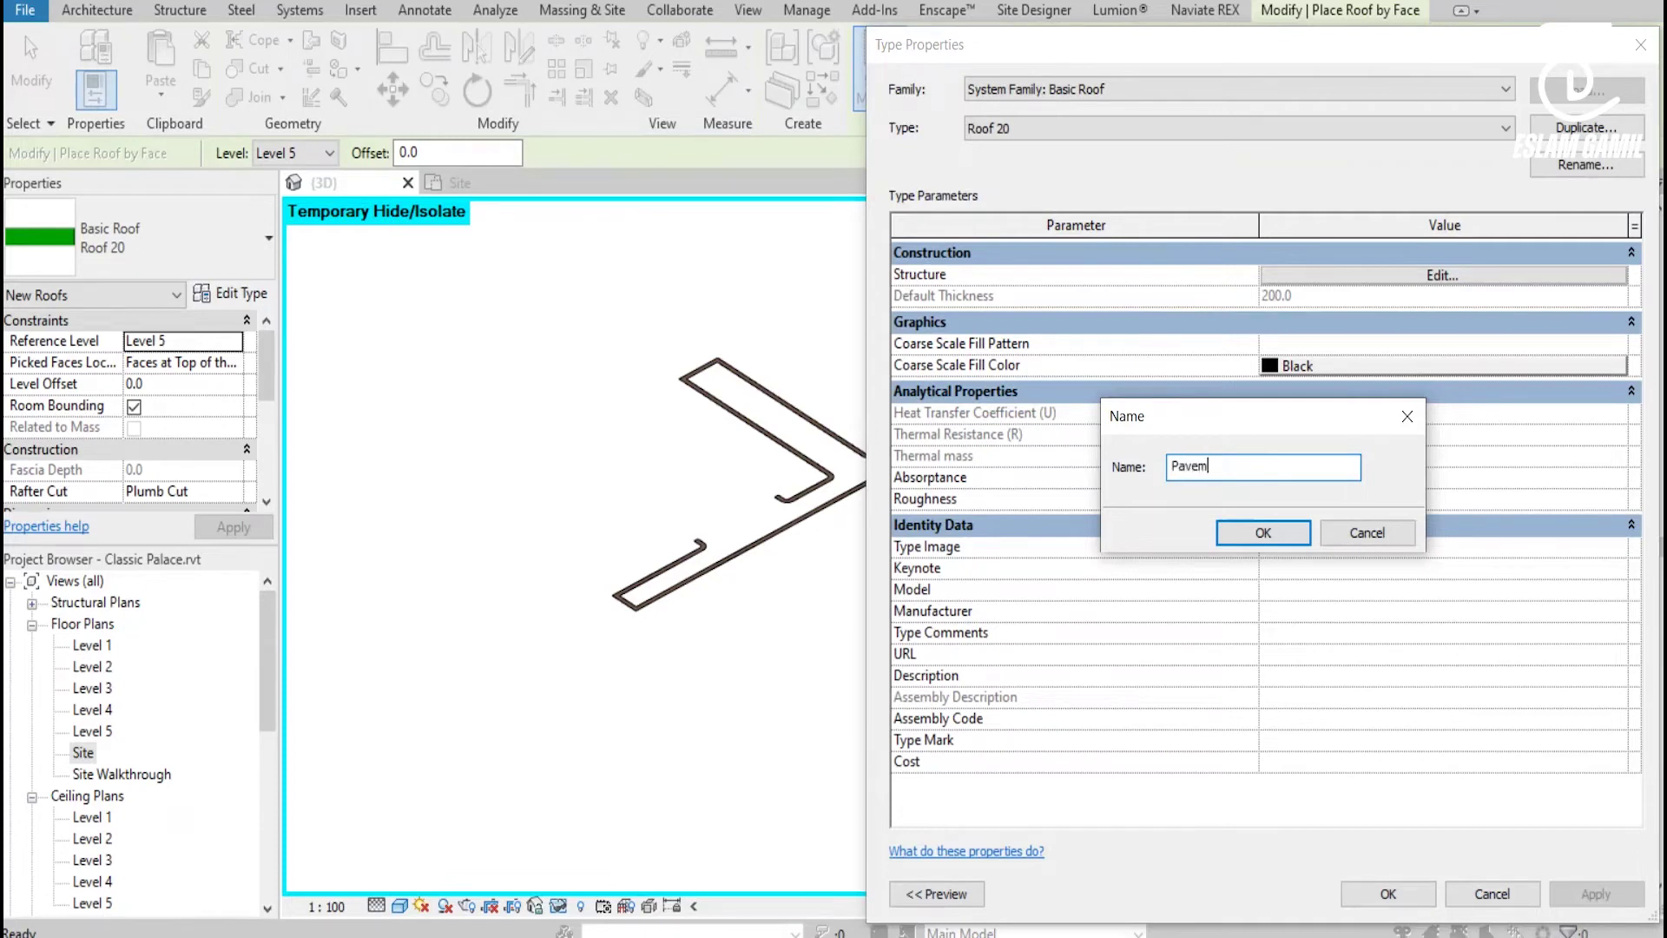
type("nt")
key("Return")
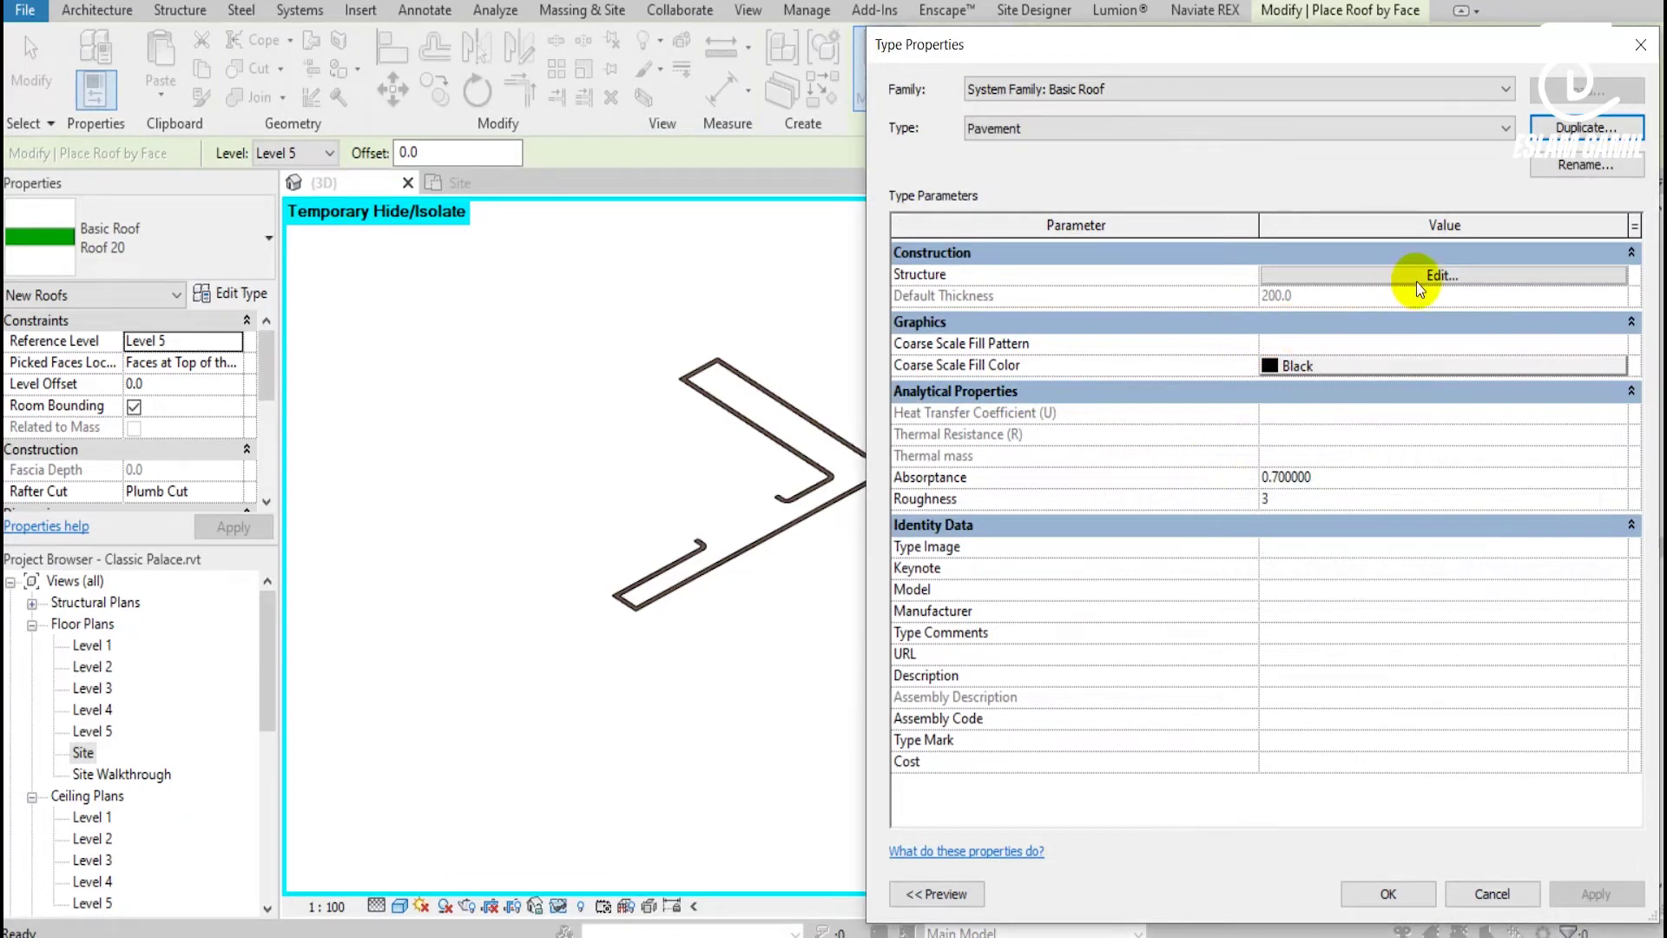
Create a new material named M_Pavement for the Pavement structure layer.
left_click(1415, 276)
left_click(1240, 272)
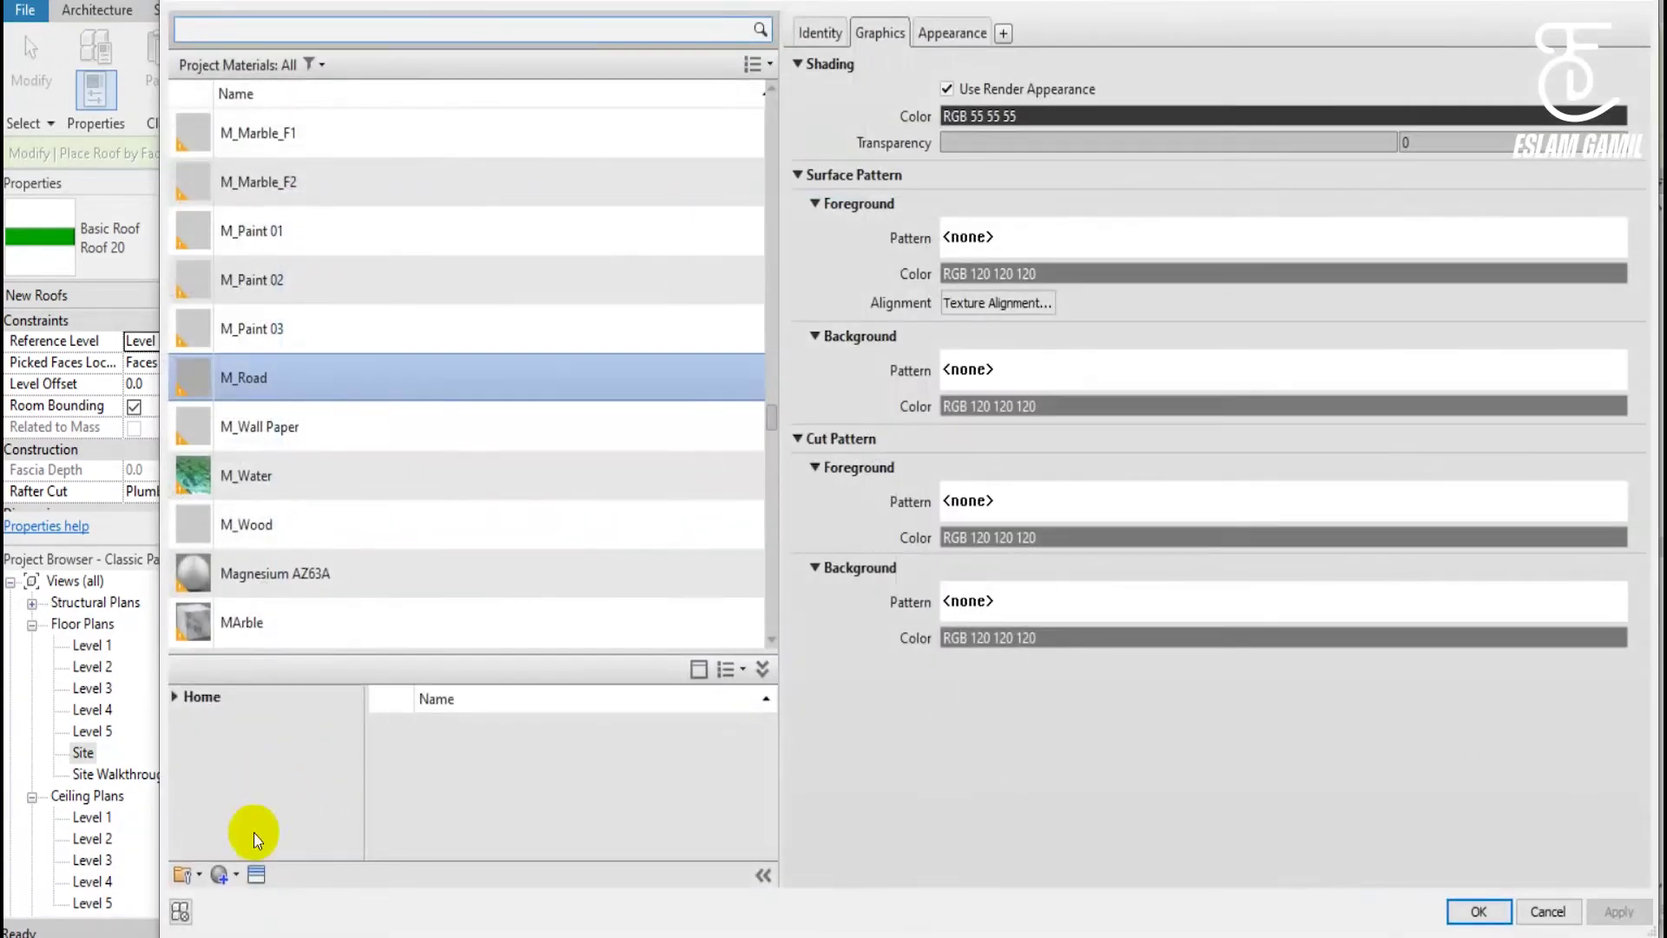
left_click(236, 873)
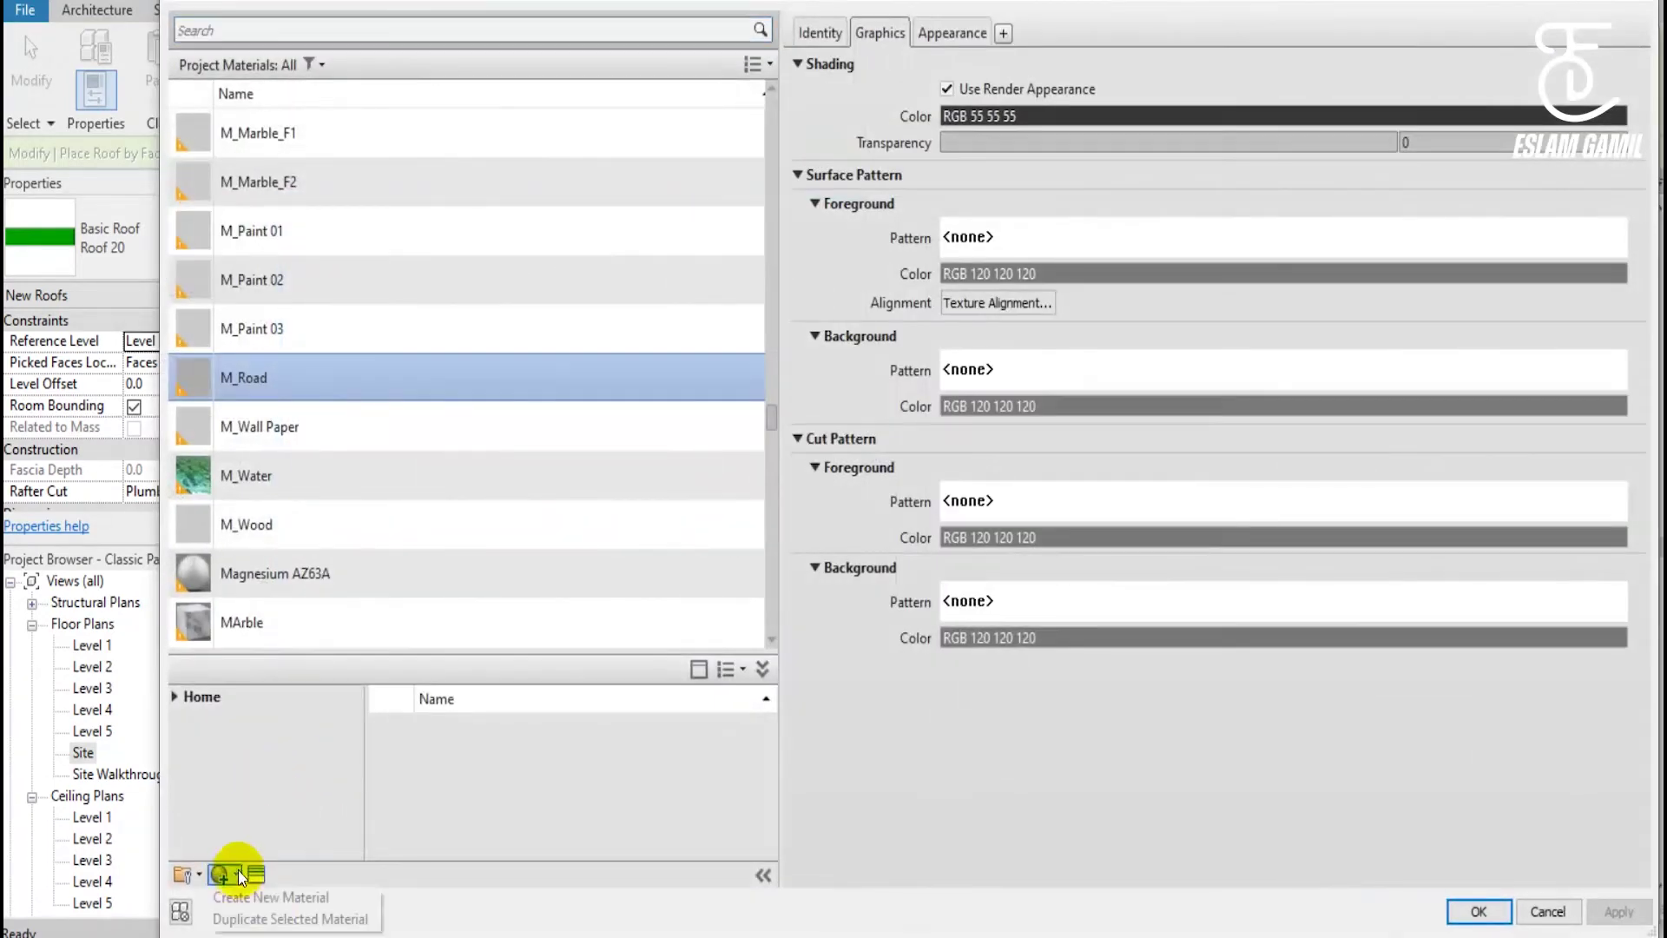
left_click(275, 901)
right_click(330, 391)
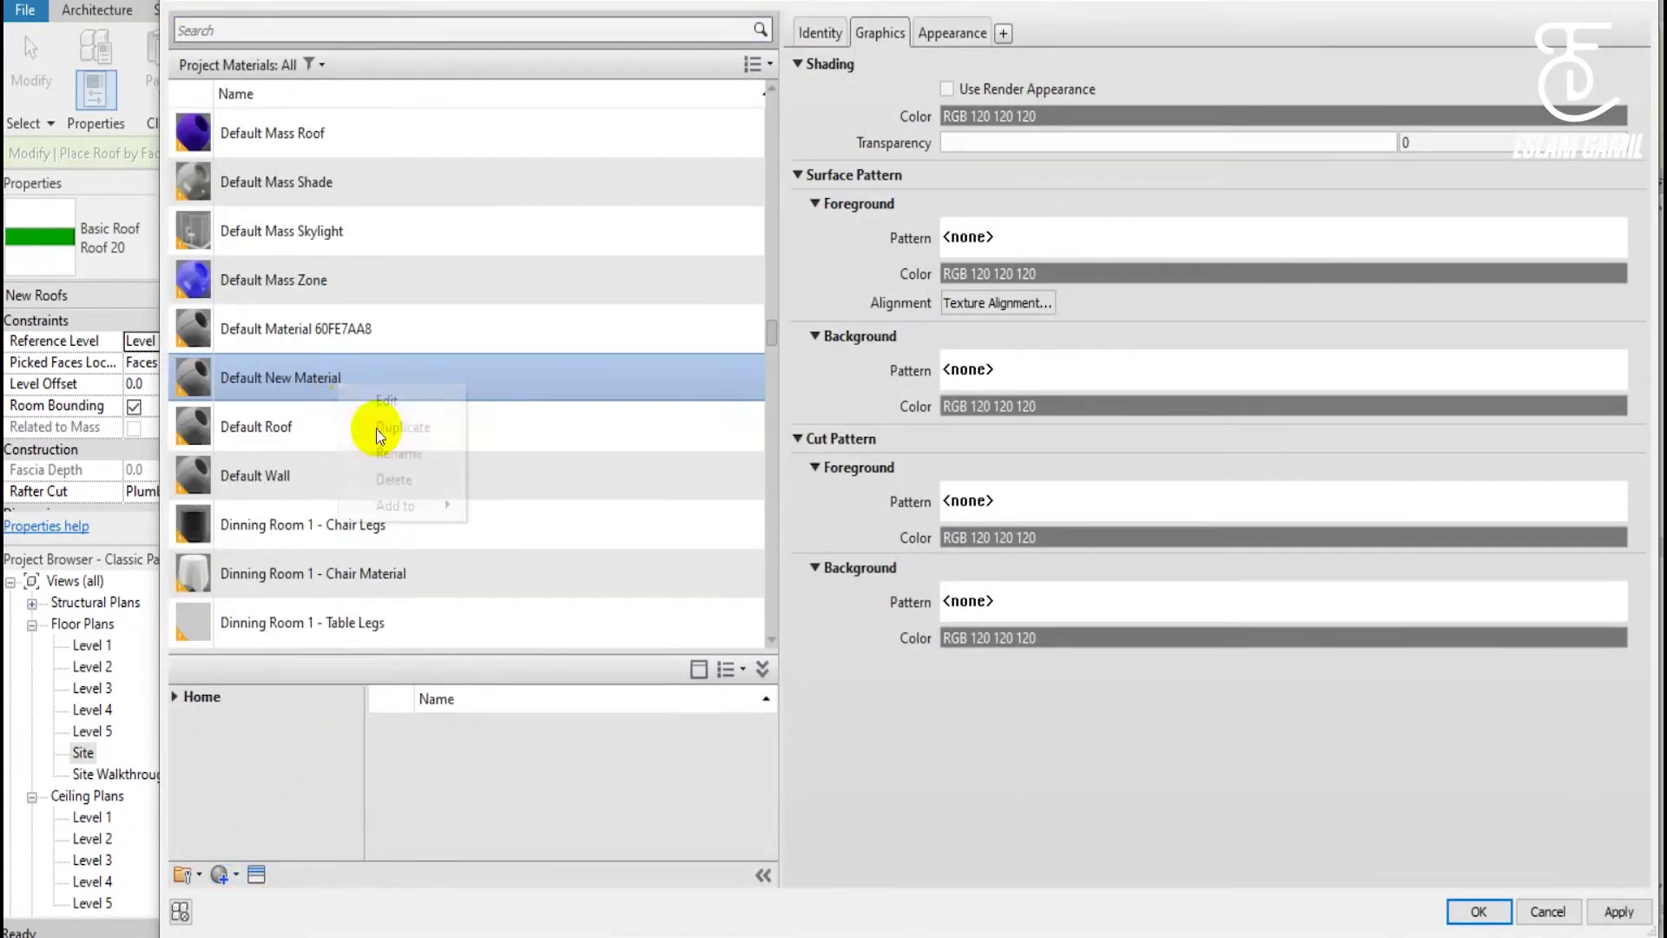
left_click(408, 448)
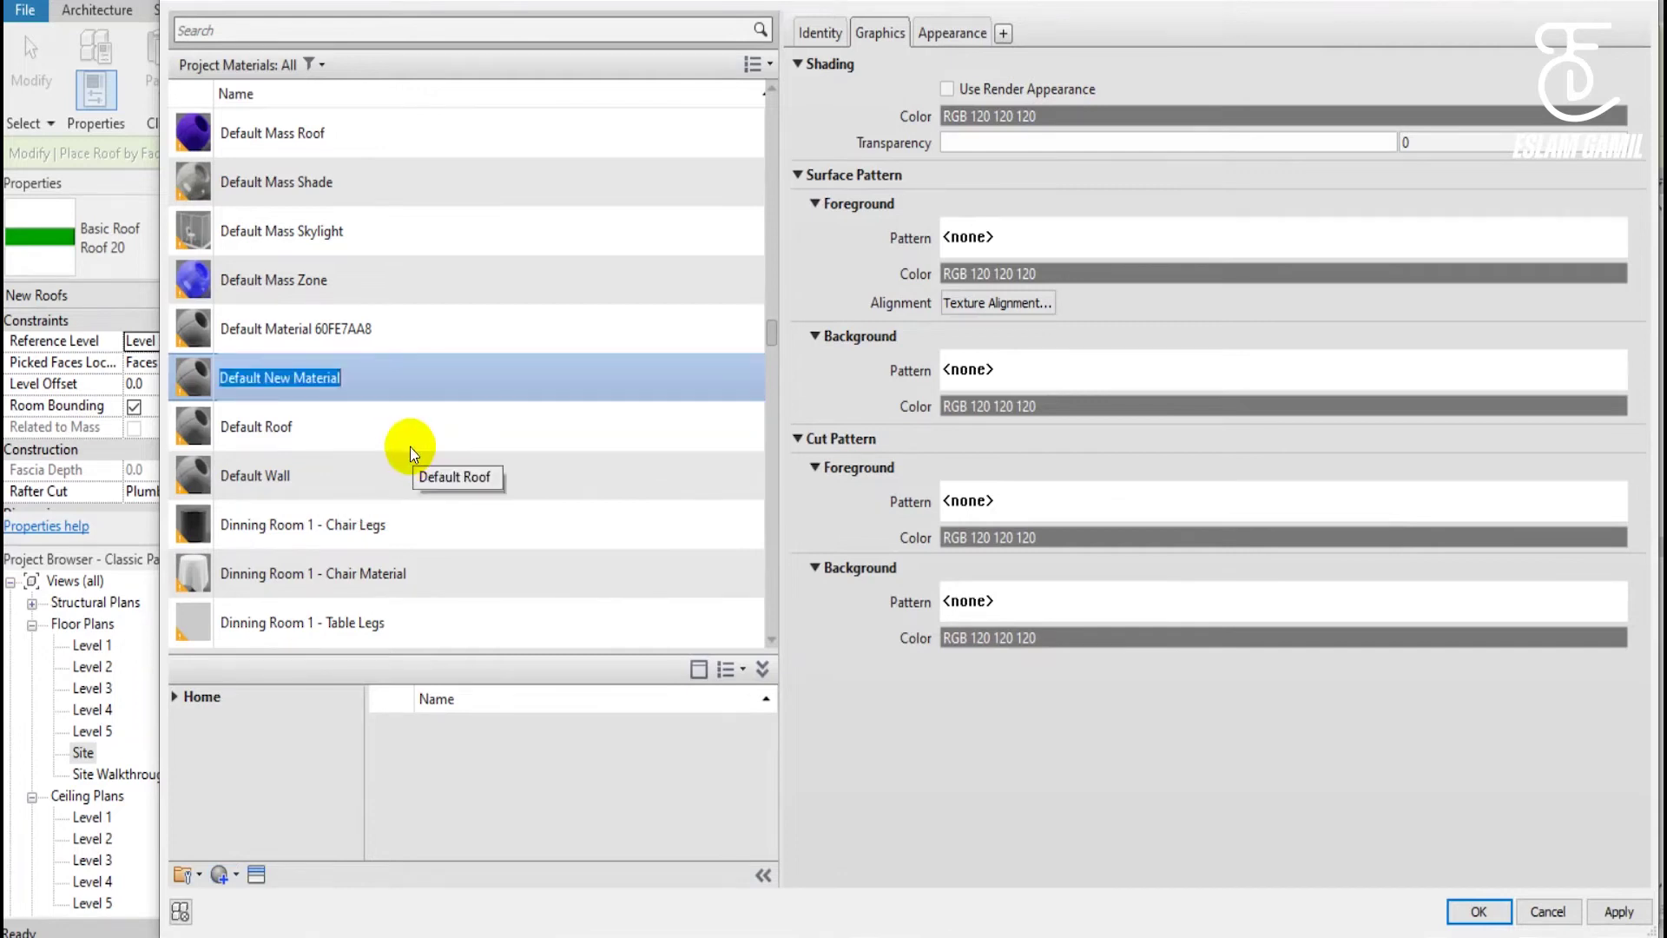
type("M_Pavement")
key("Return")
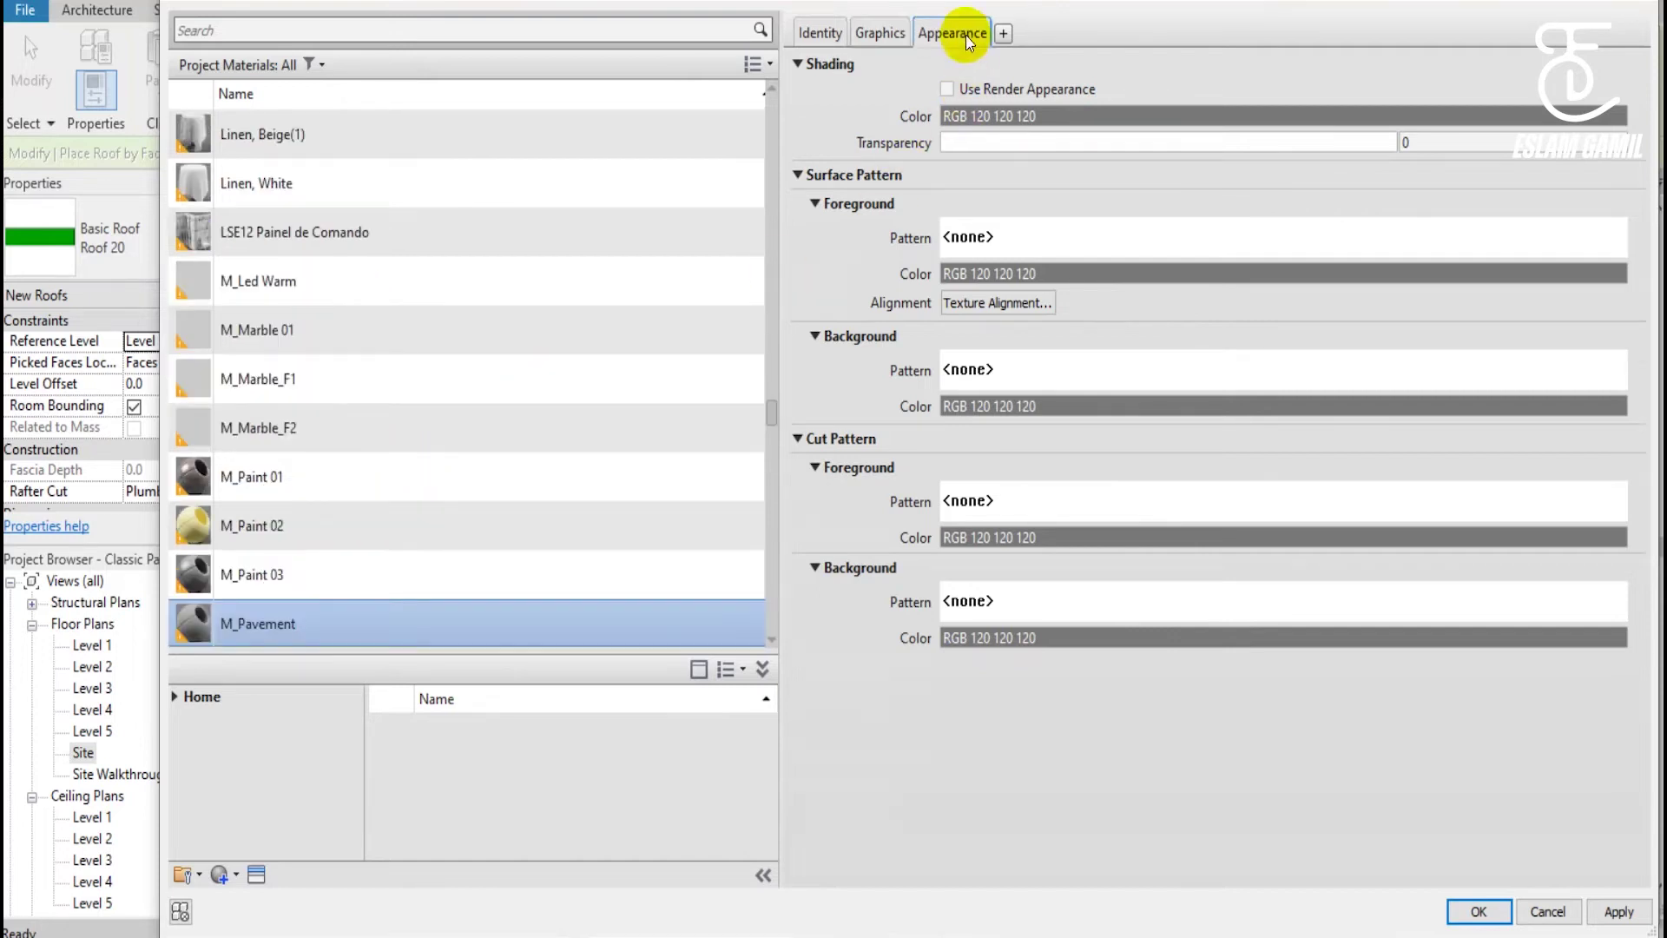
Browse M_Pavement's appearance assets to the Appearance Library's Sitework and Stone categories.
left_click(965, 34)
left_click(1603, 67)
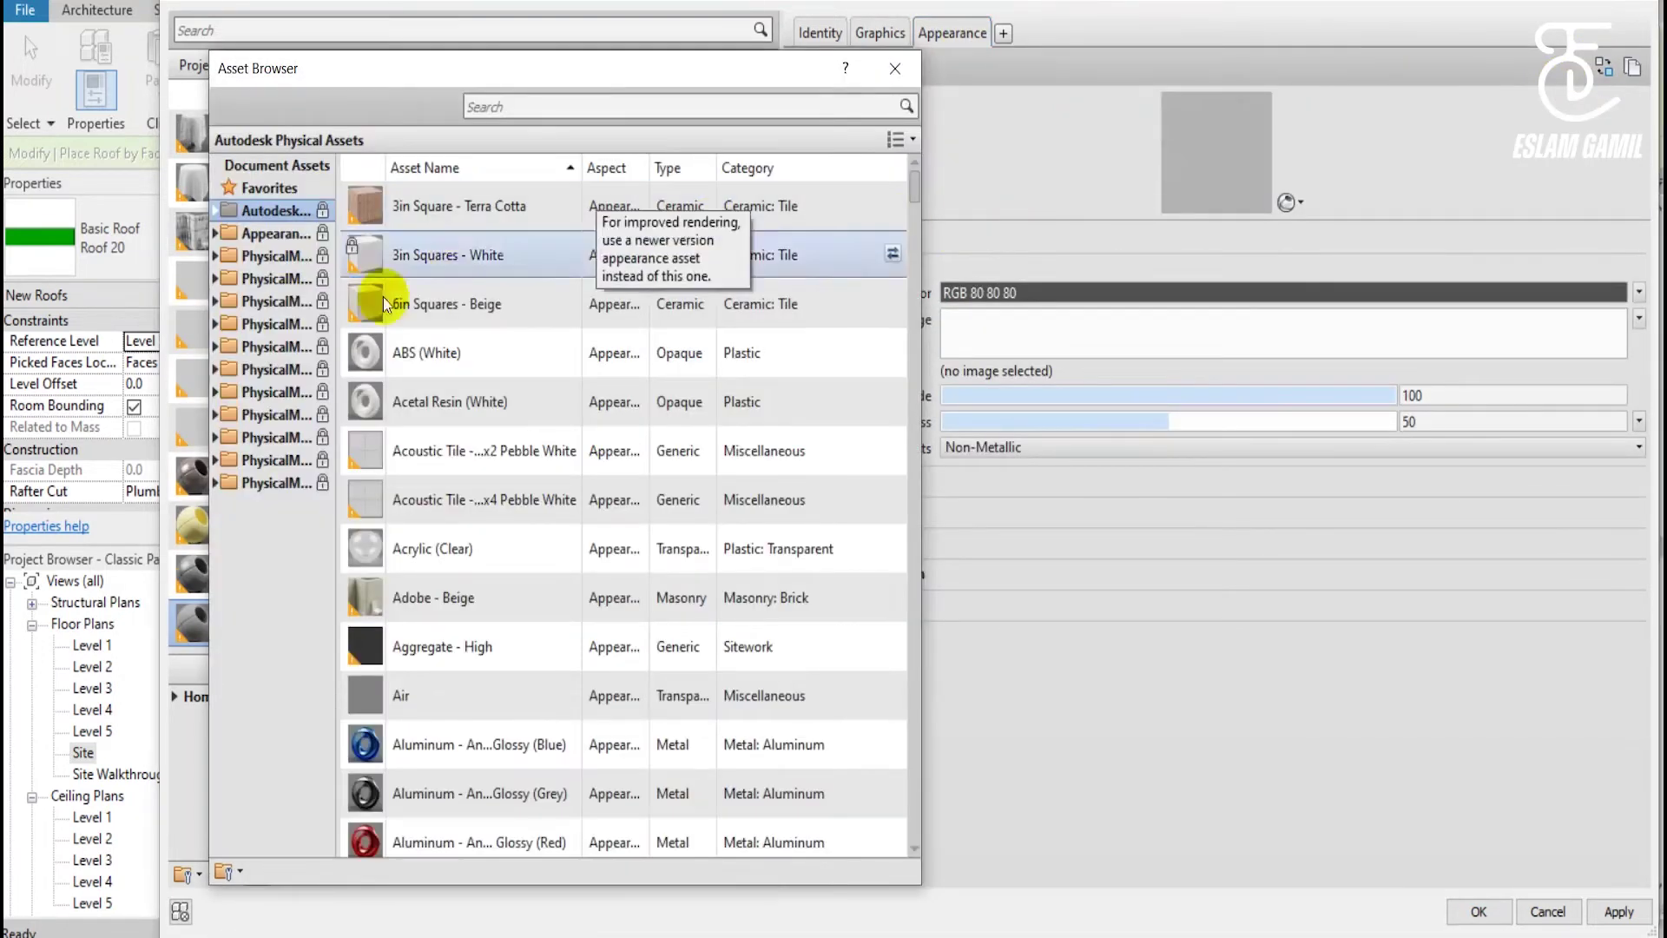
left_click(276, 233)
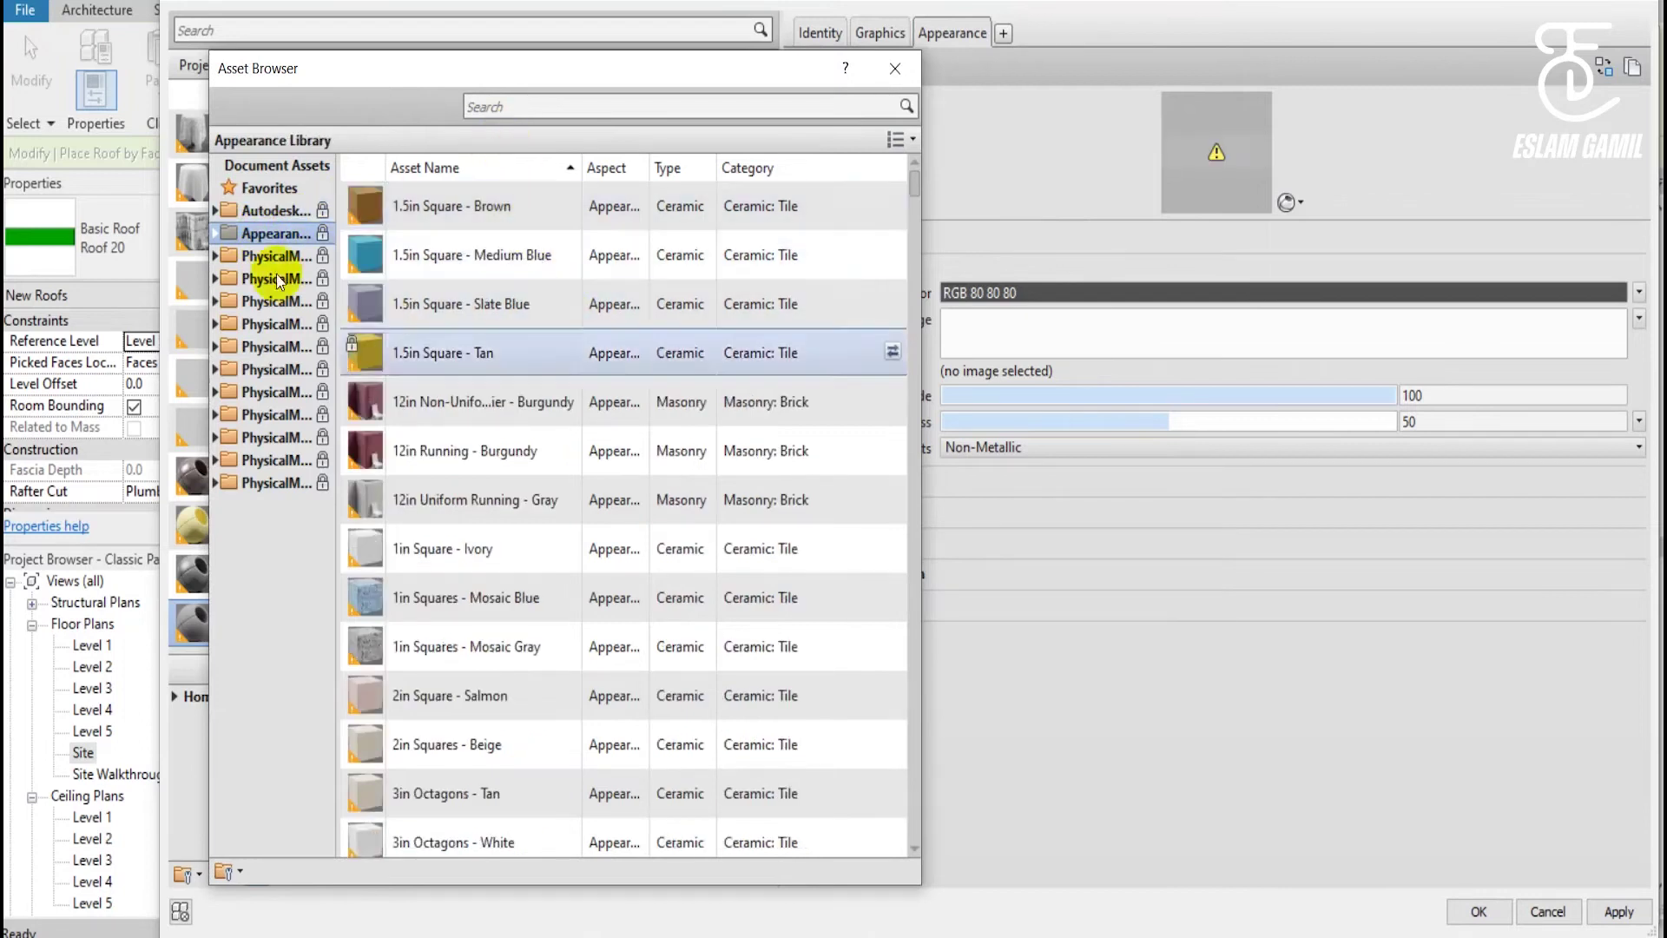
left_click(217, 233)
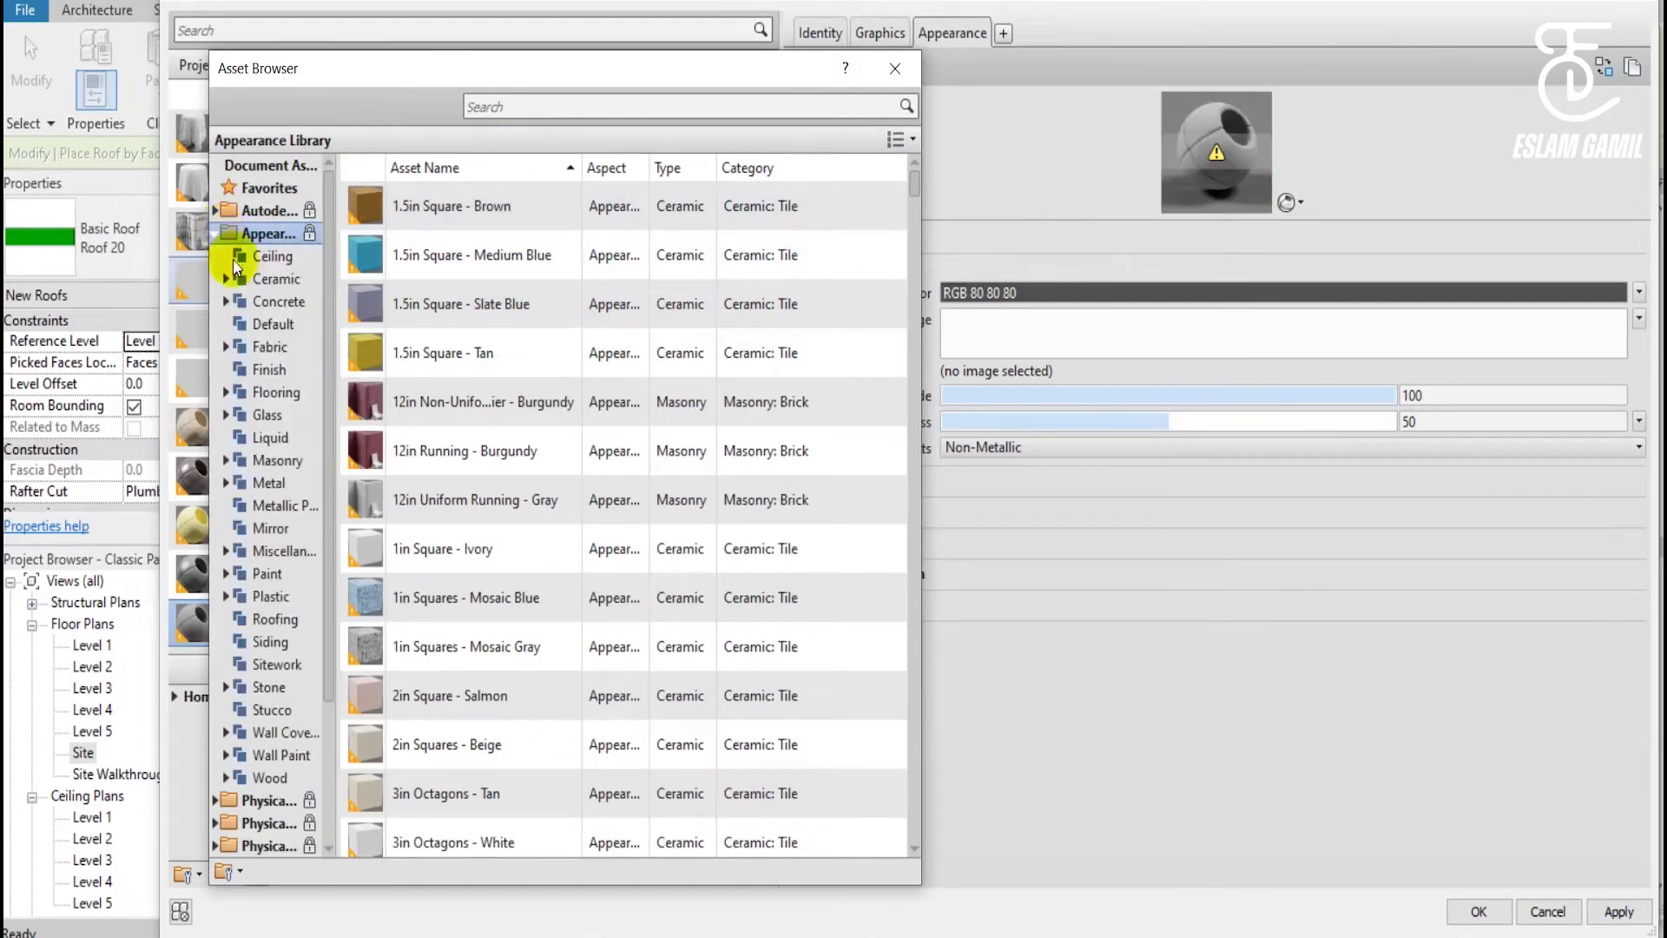
left_click(274, 669)
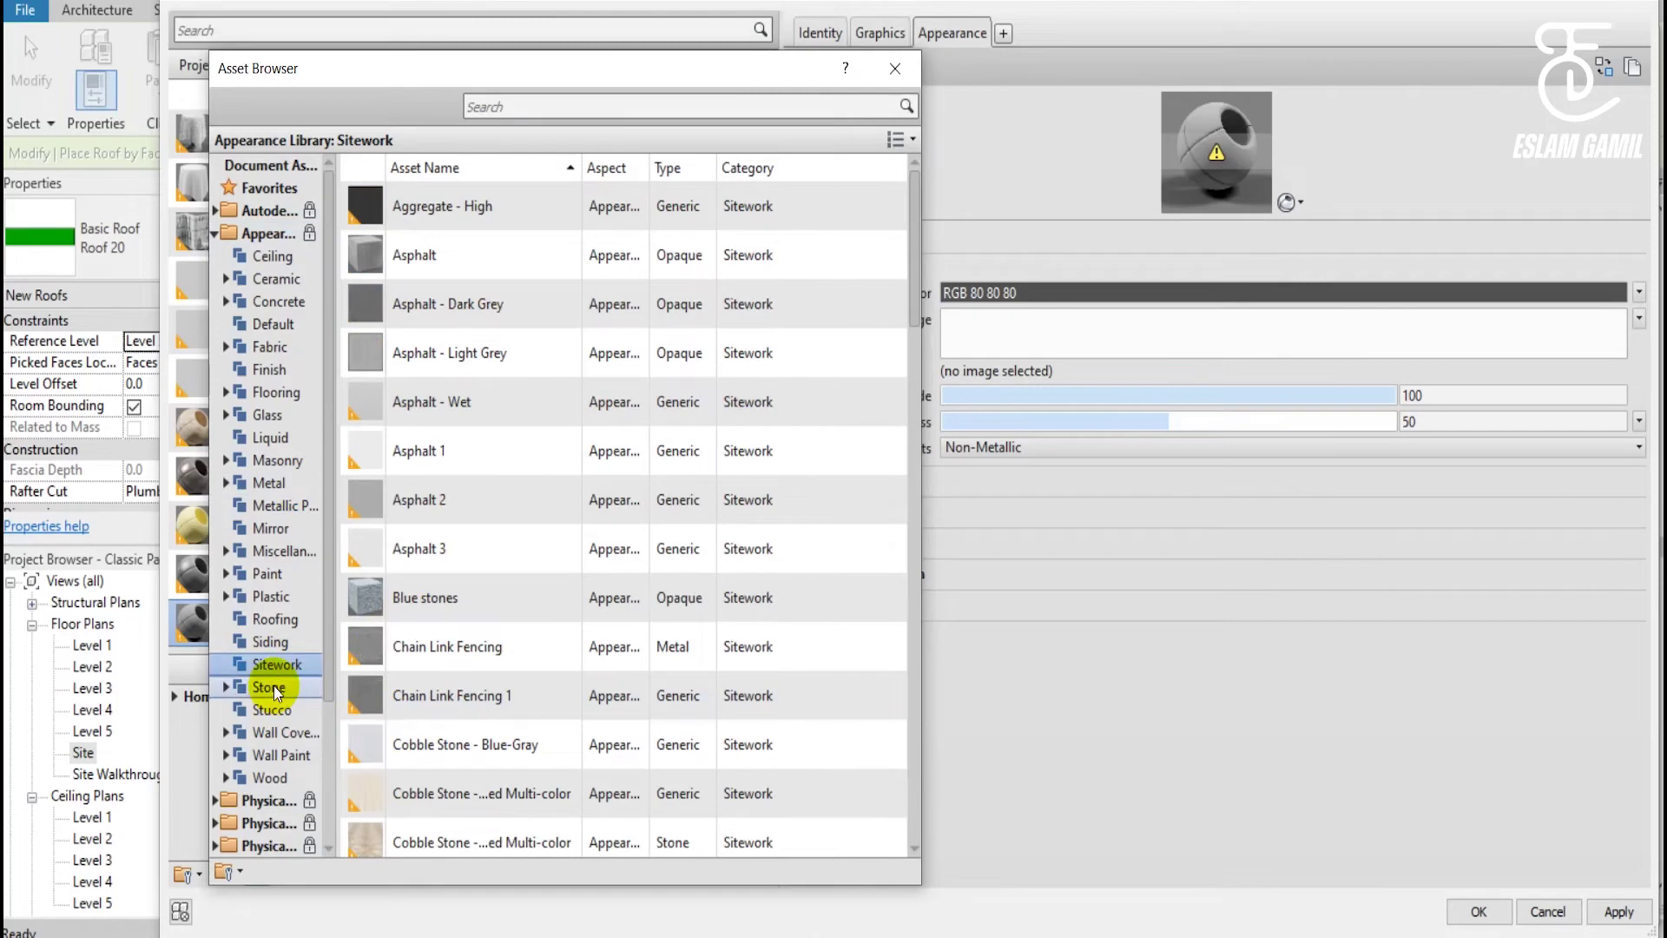
left_click(249, 688)
scroll(561, 492, "down", 2)
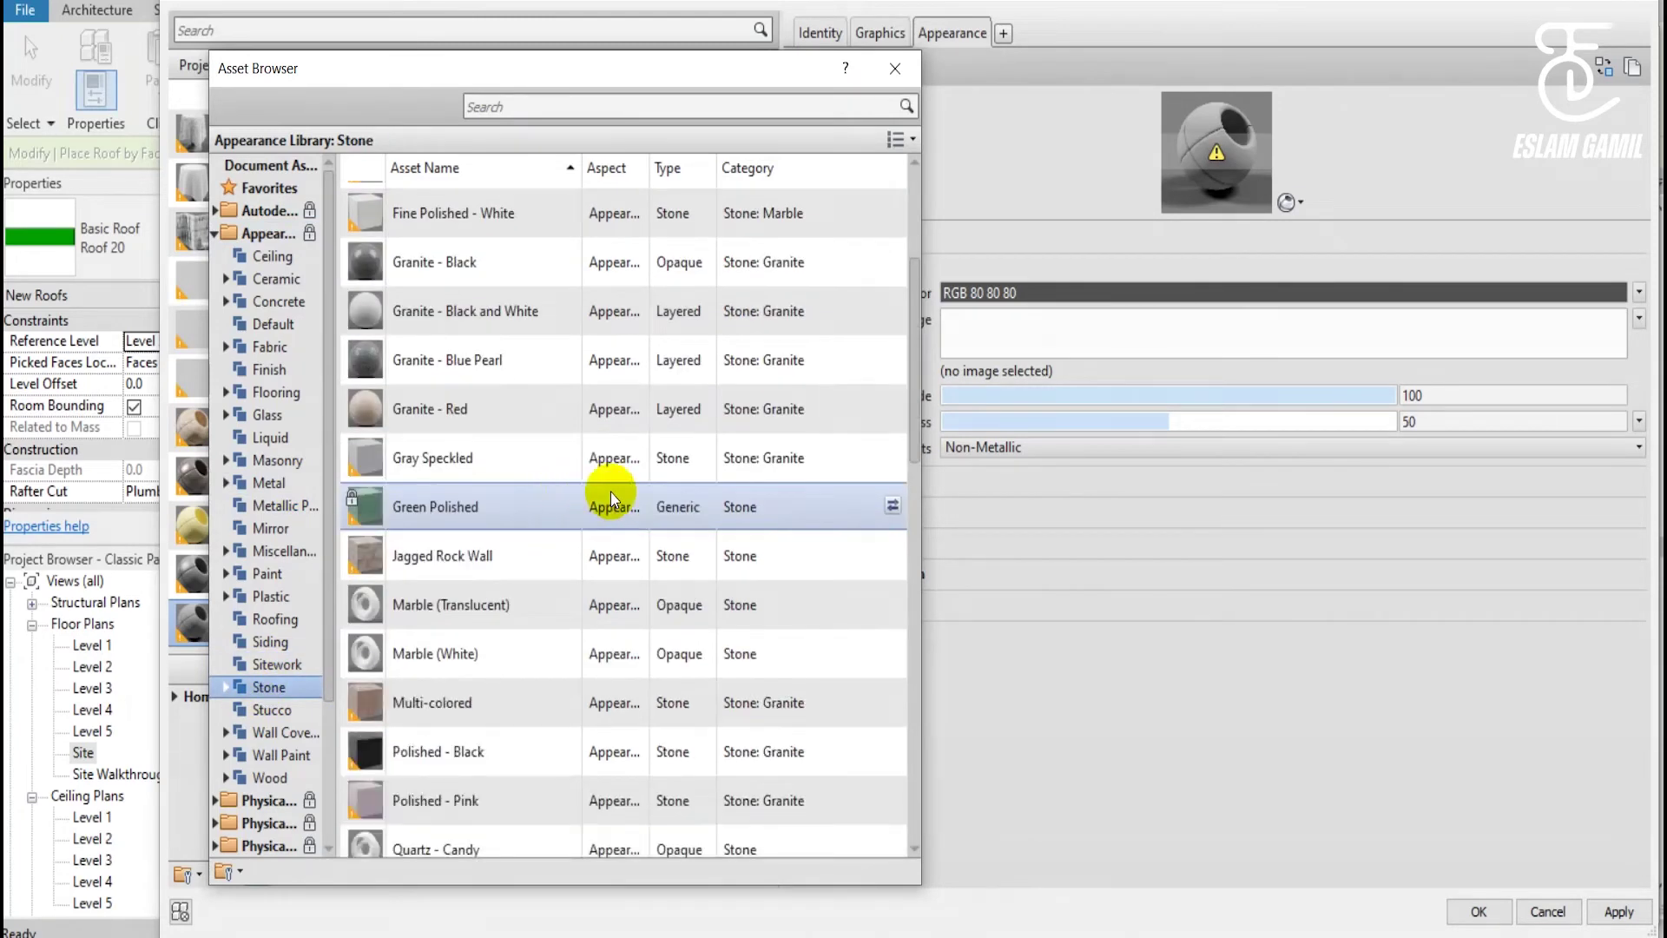
scroll(483, 510, "up", 1)
scroll(483, 511, "up", 1)
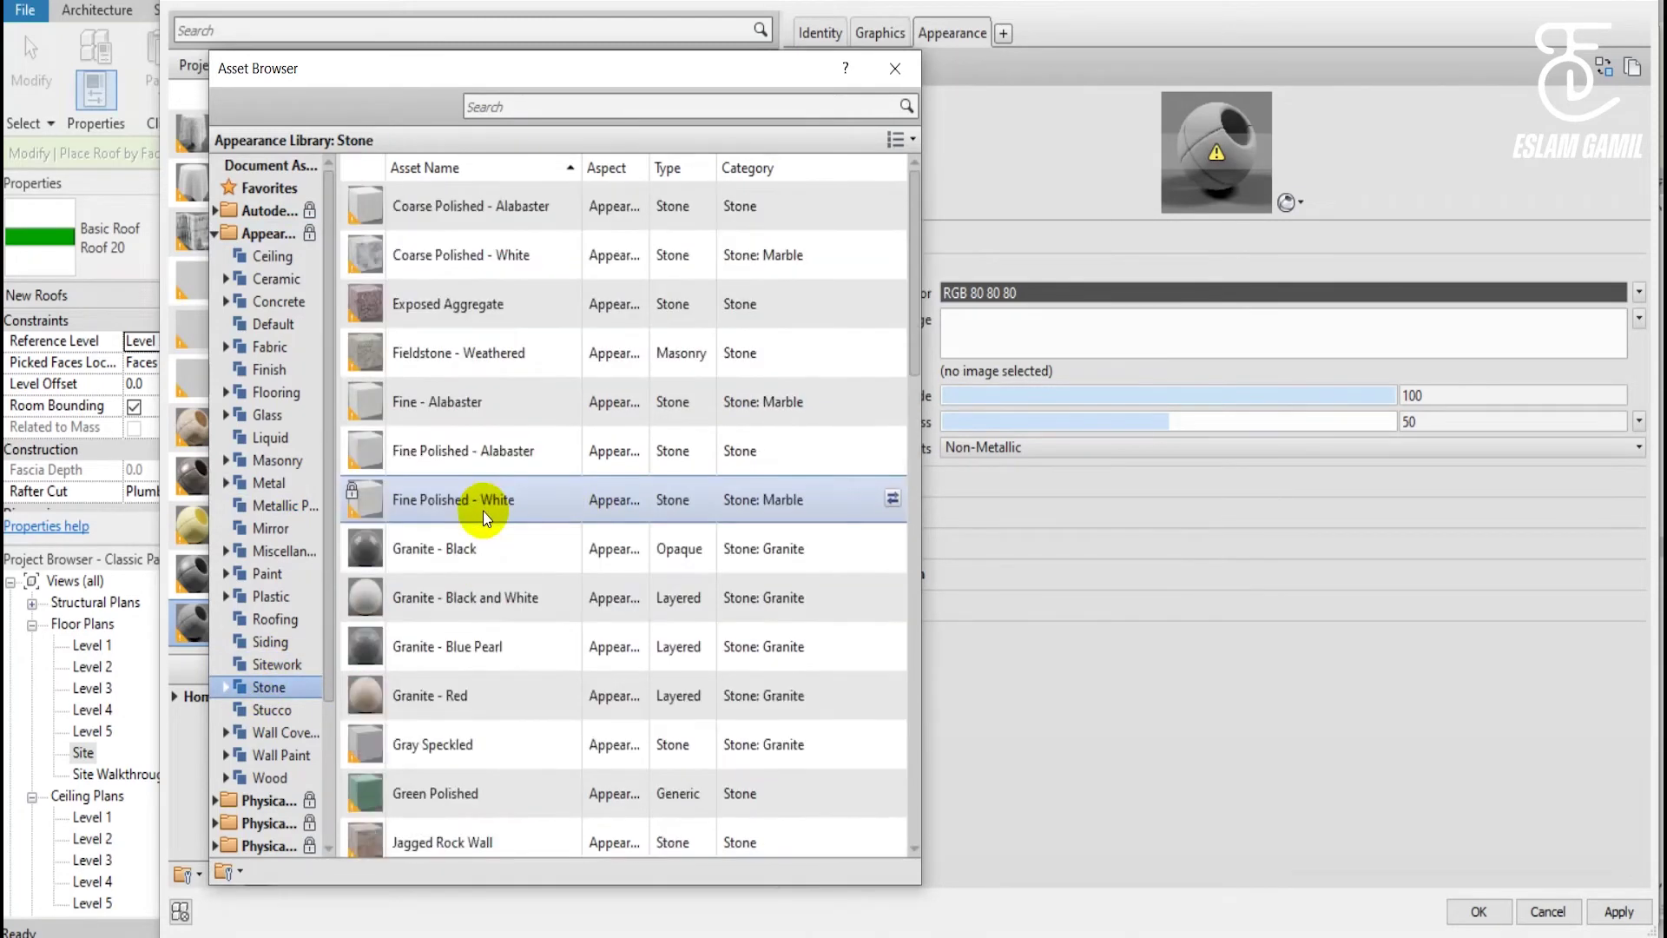
Apply the Exposed Aggregate stone appearance and close the asset browser.
left_click(889, 303)
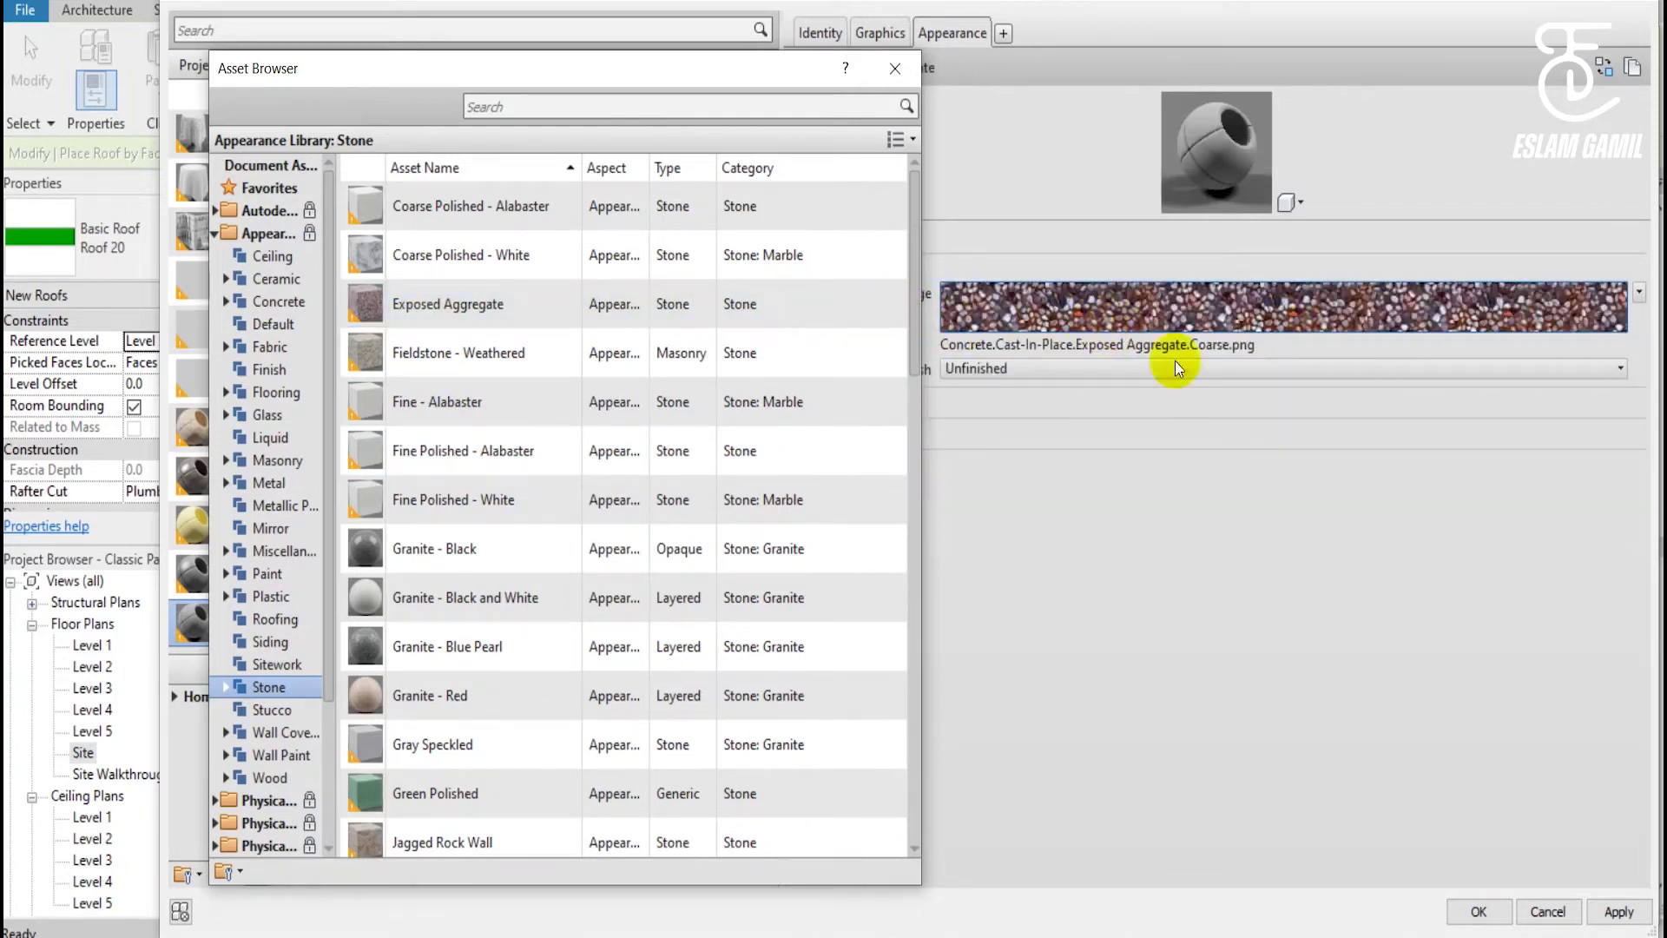
scroll(741, 290, "down", 1)
scroll(702, 380, "down", 4)
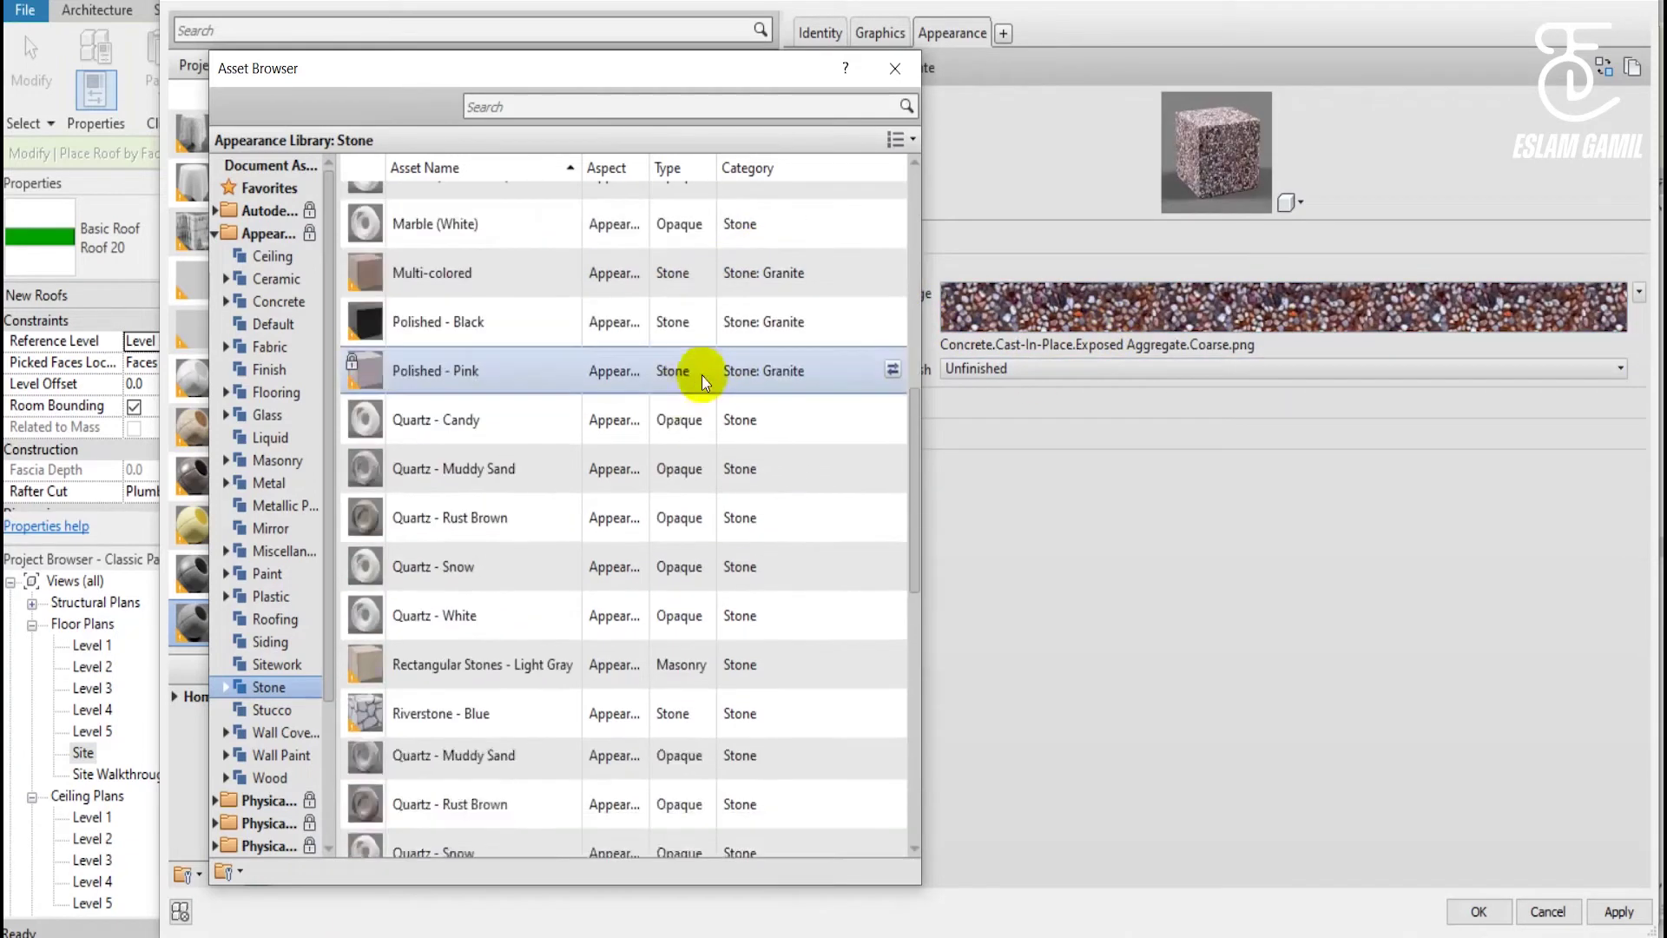
scroll(607, 538, "down", 2)
scroll(486, 720, "down", 2)
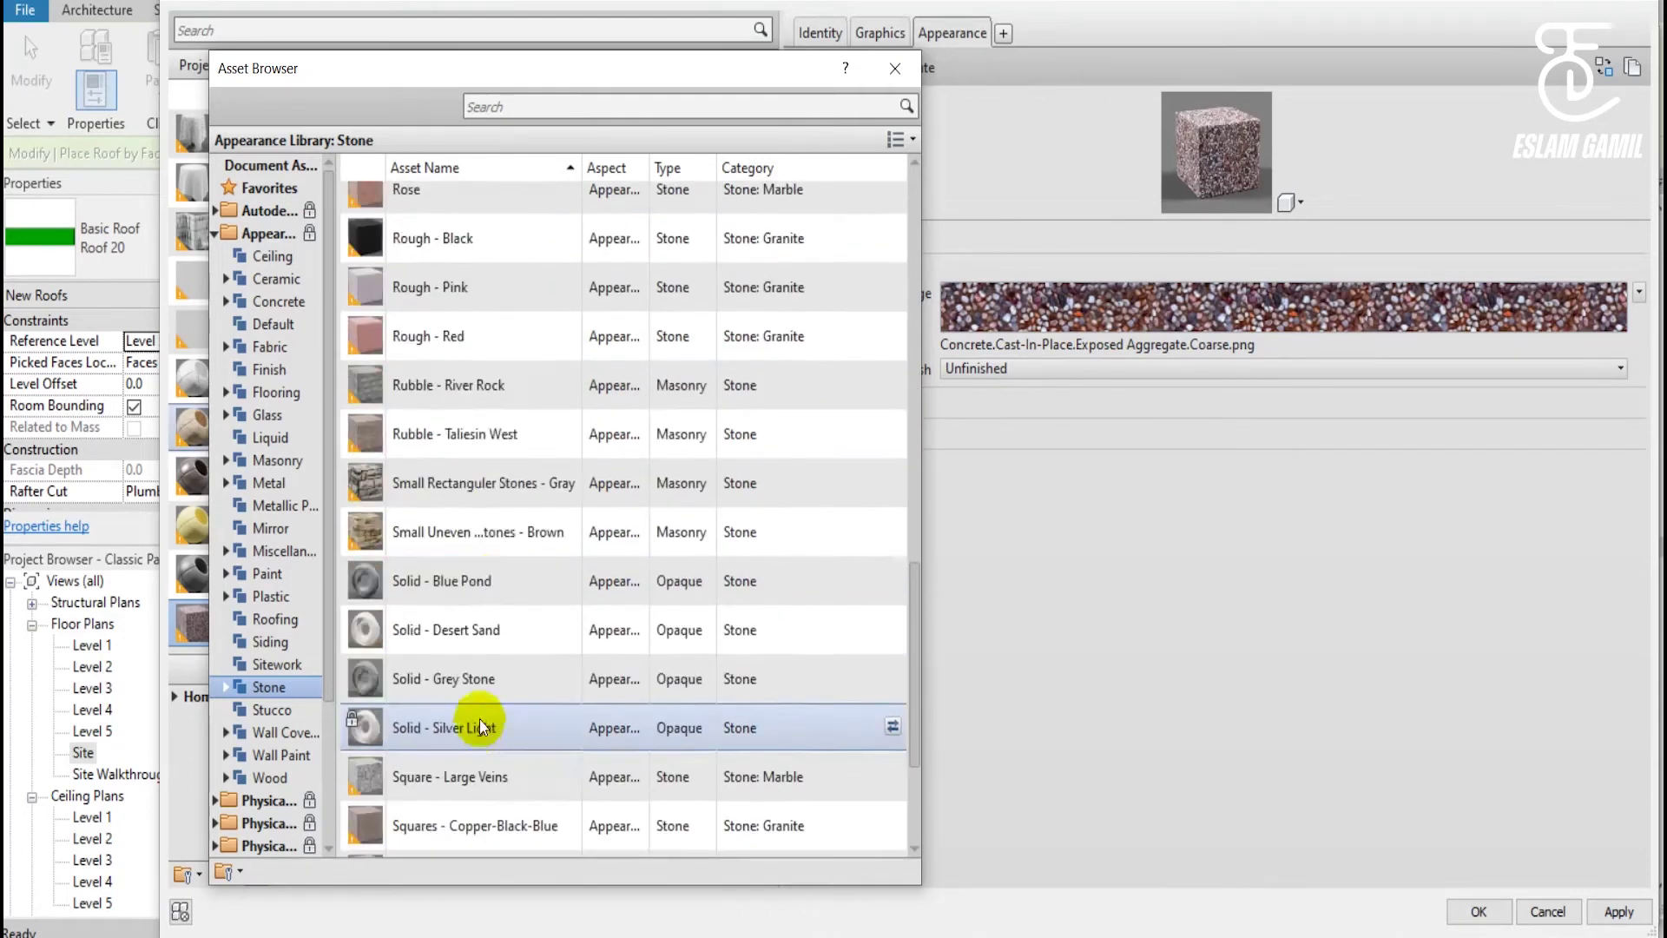
scroll(513, 495, "down", 3)
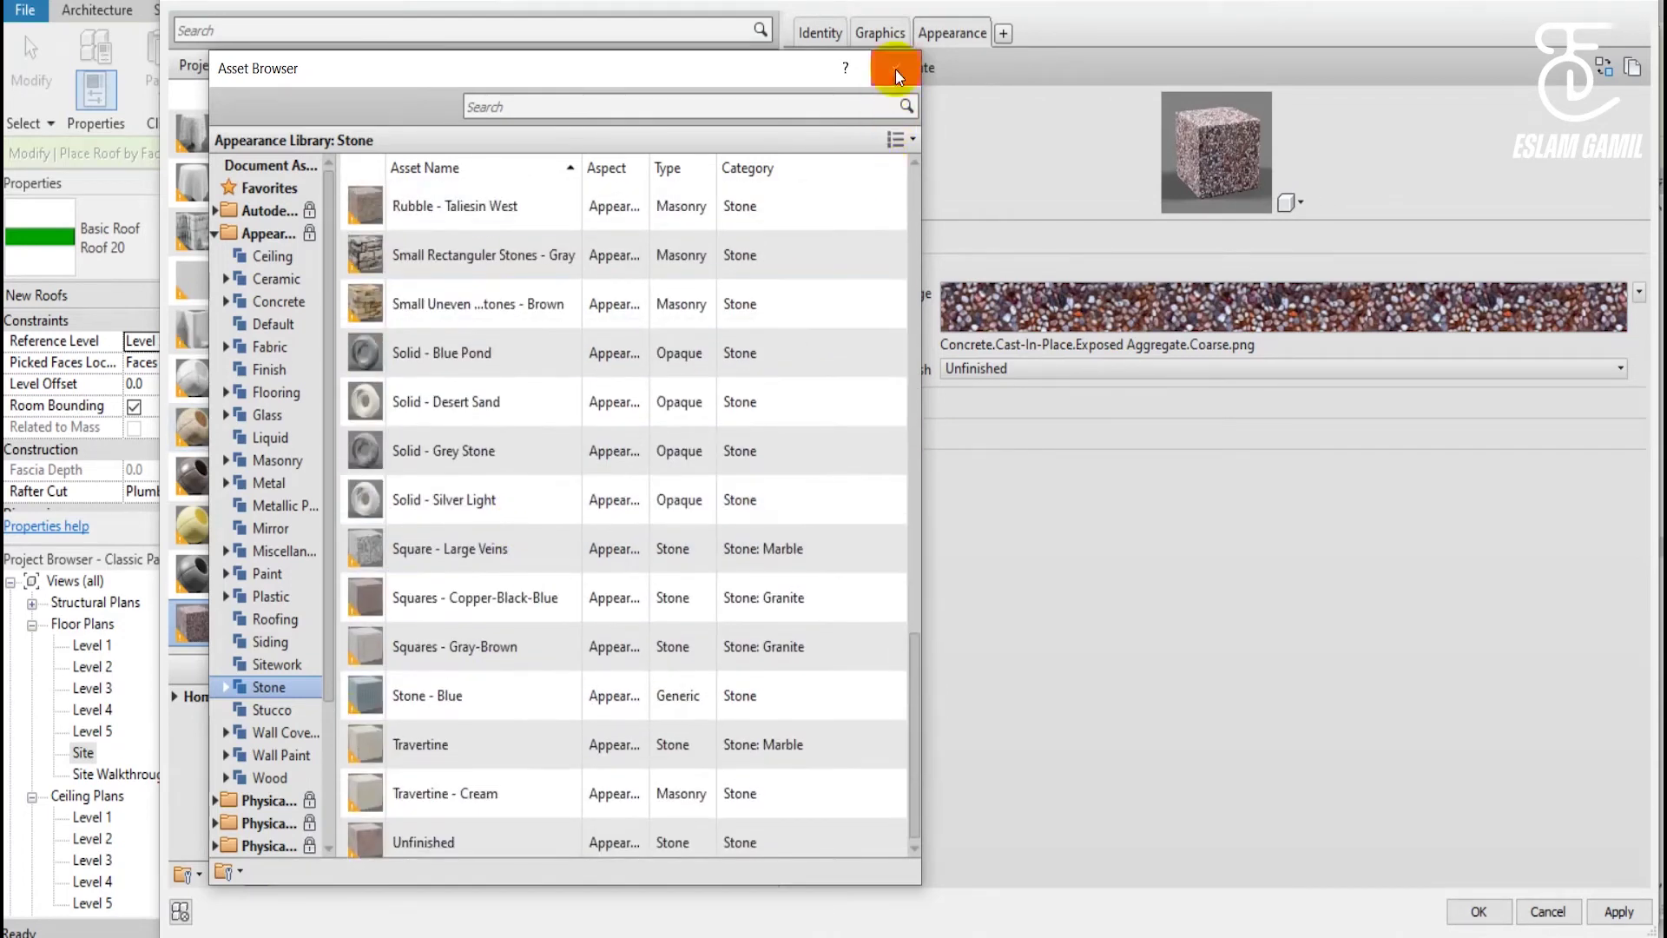
left_click(894, 69)
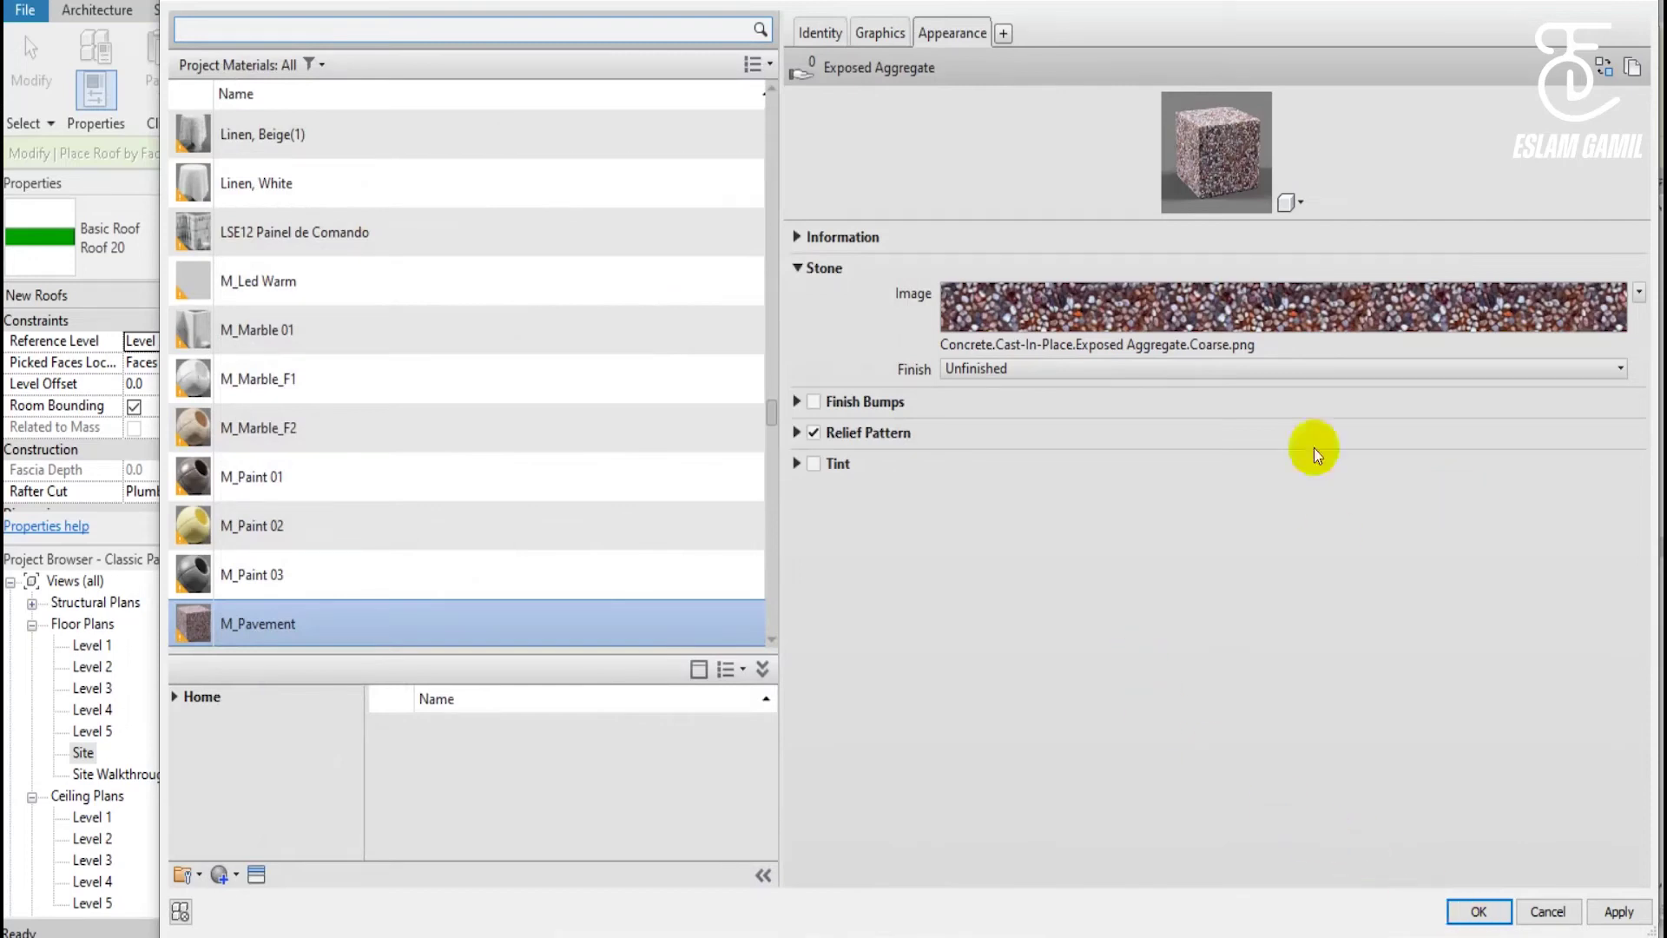
Confirm M_Pavement as the Pavement type's structure material and close the type dialogs.
key("Return")
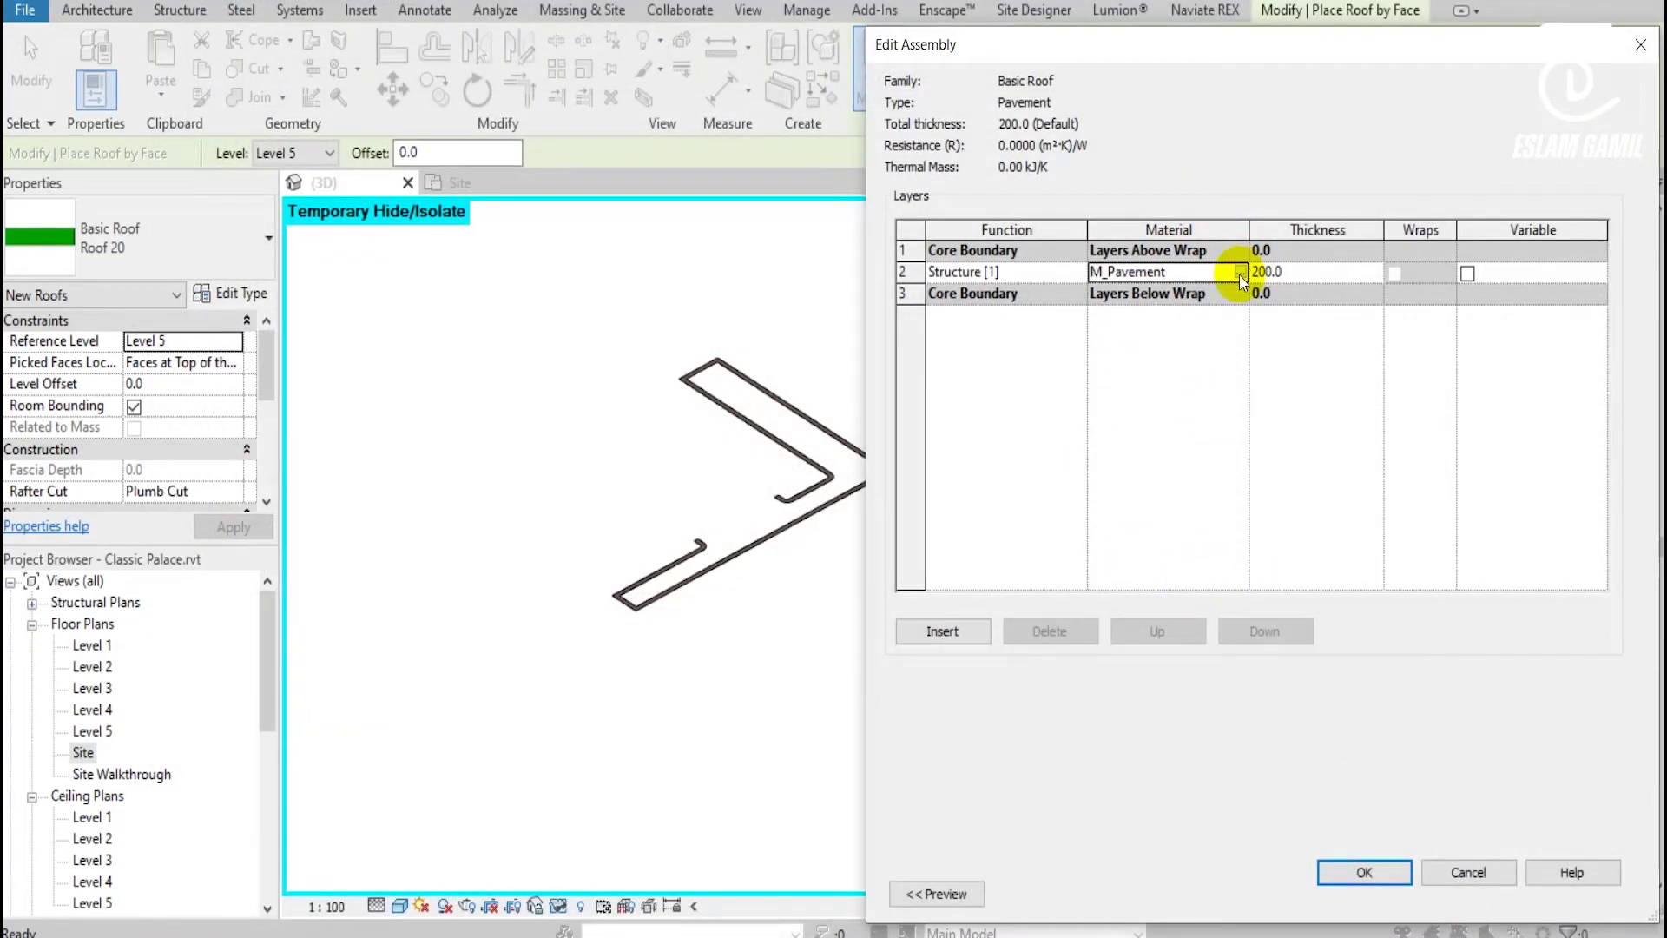
left_click(1372, 873)
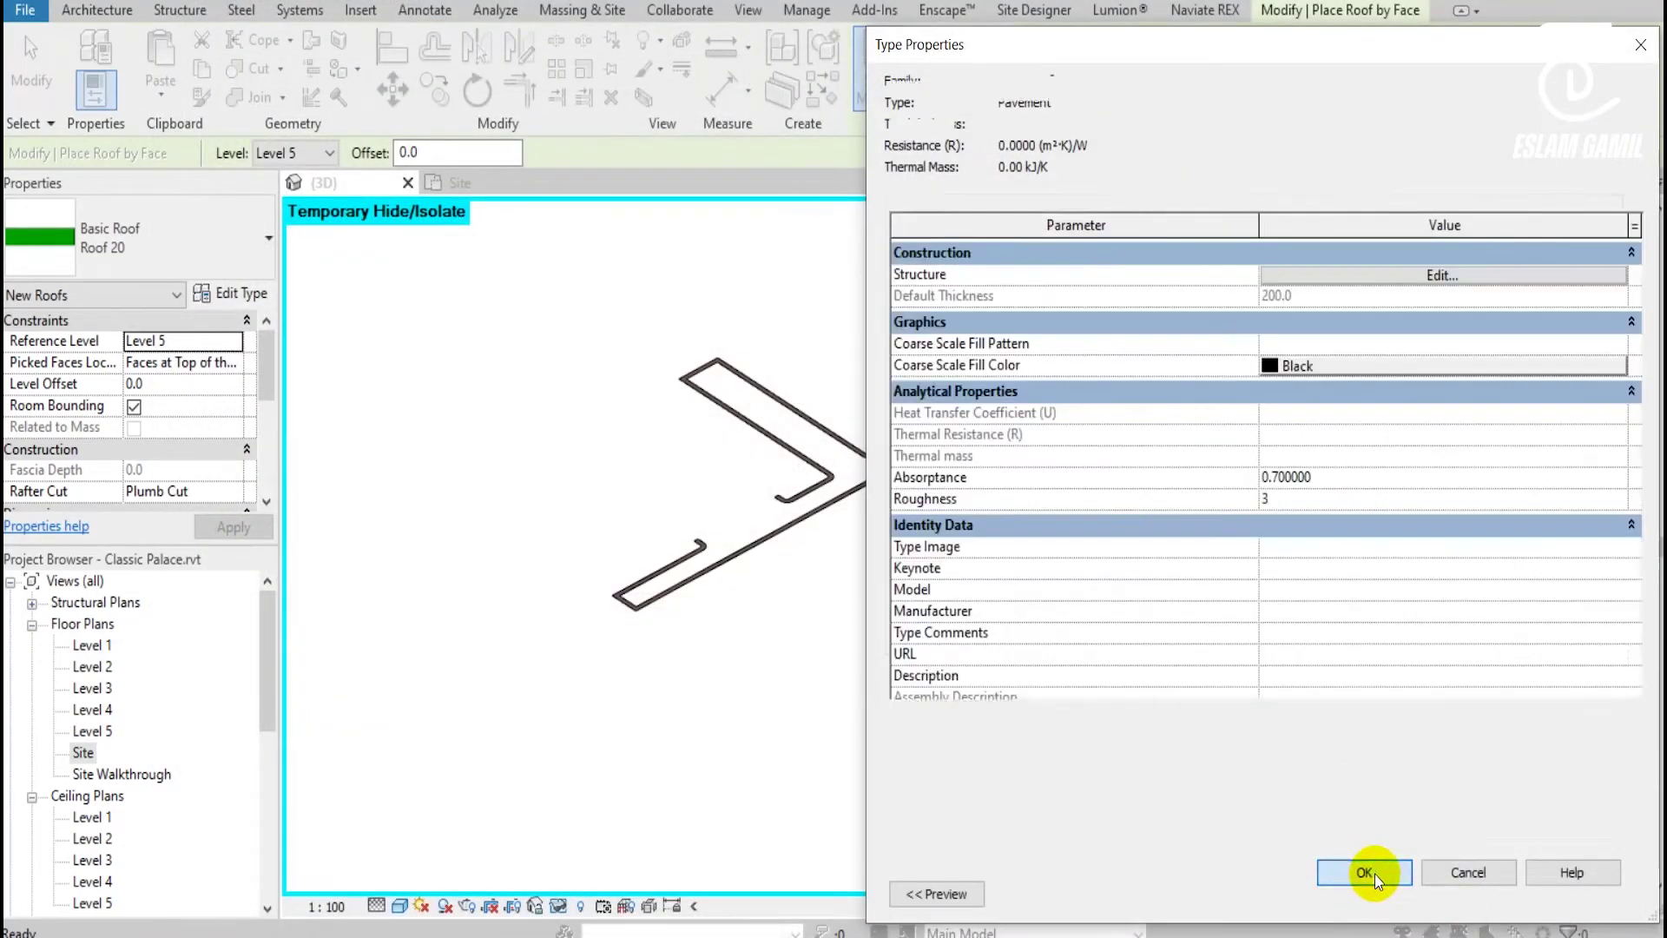
left_click(1381, 887)
Create roofs on the curb mass faces picked with Select Multiple, then exit placement.
left_click(977, 80)
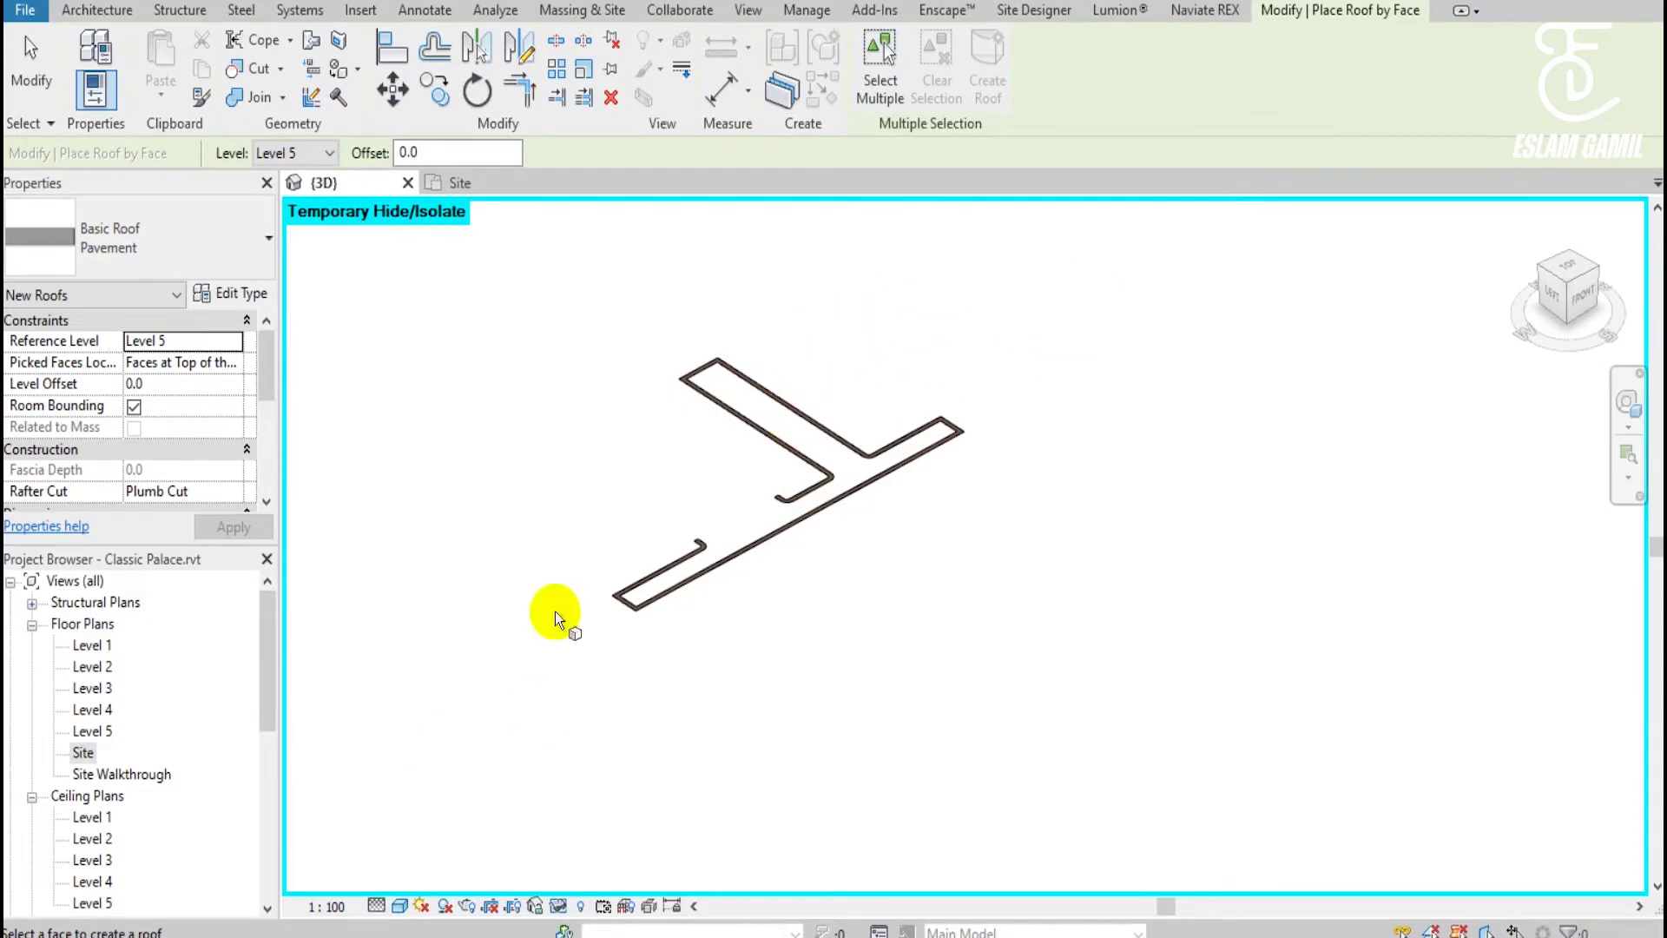
left_click(868, 76)
left_click_drag(1021, 212, 502, 708)
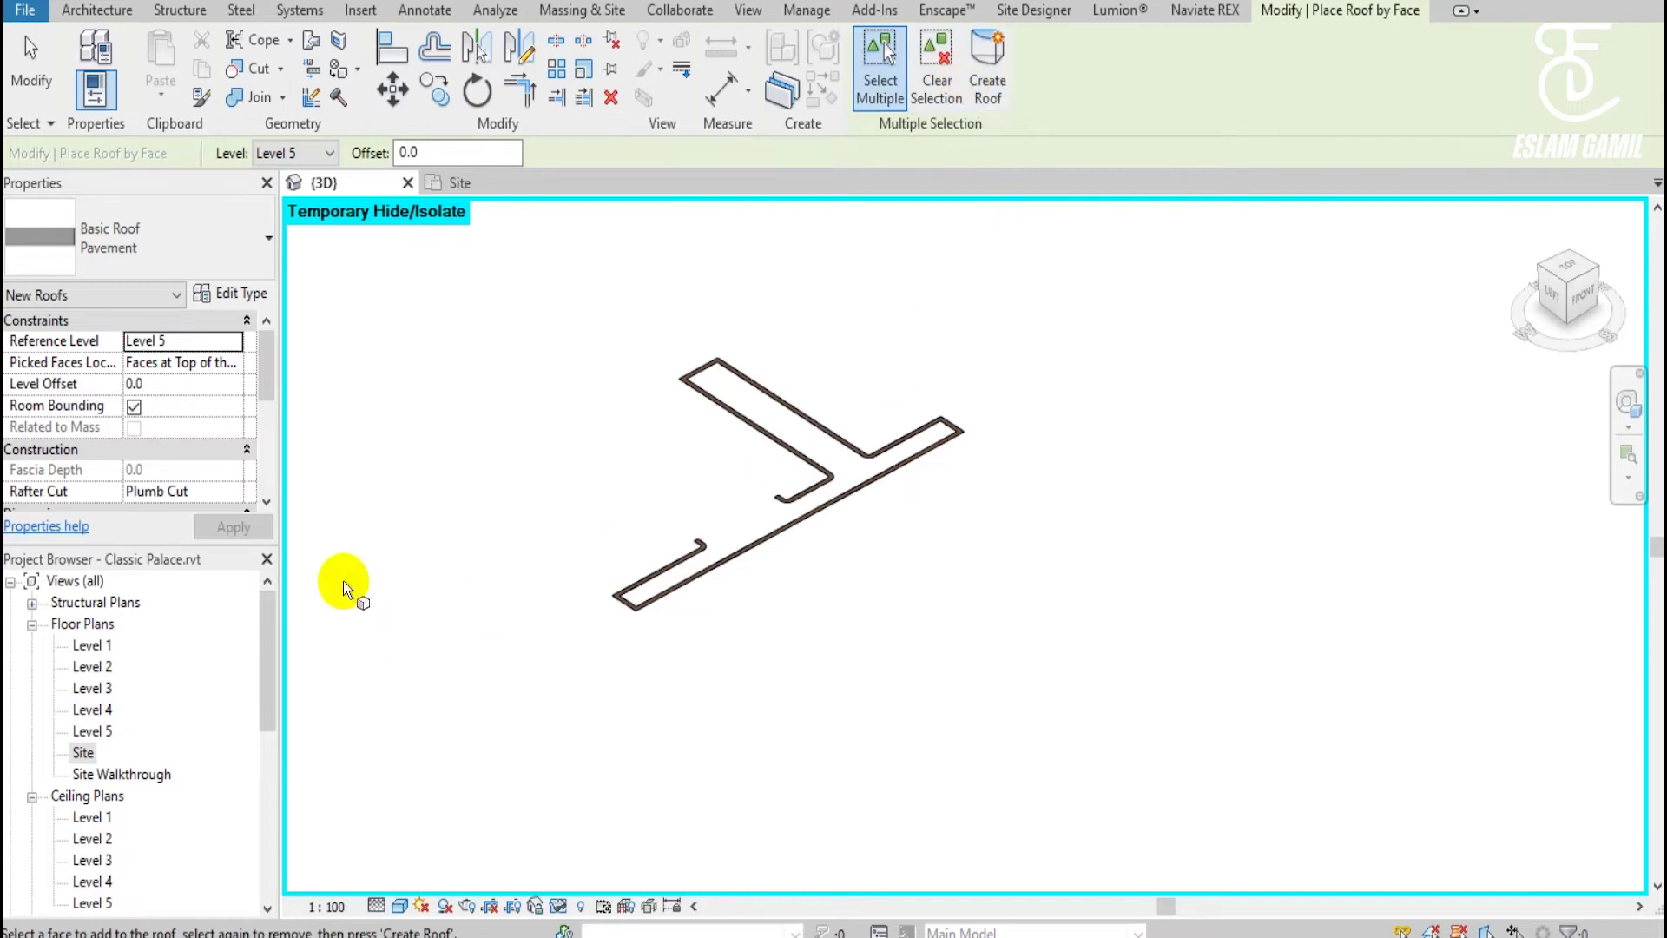
key("Escape")
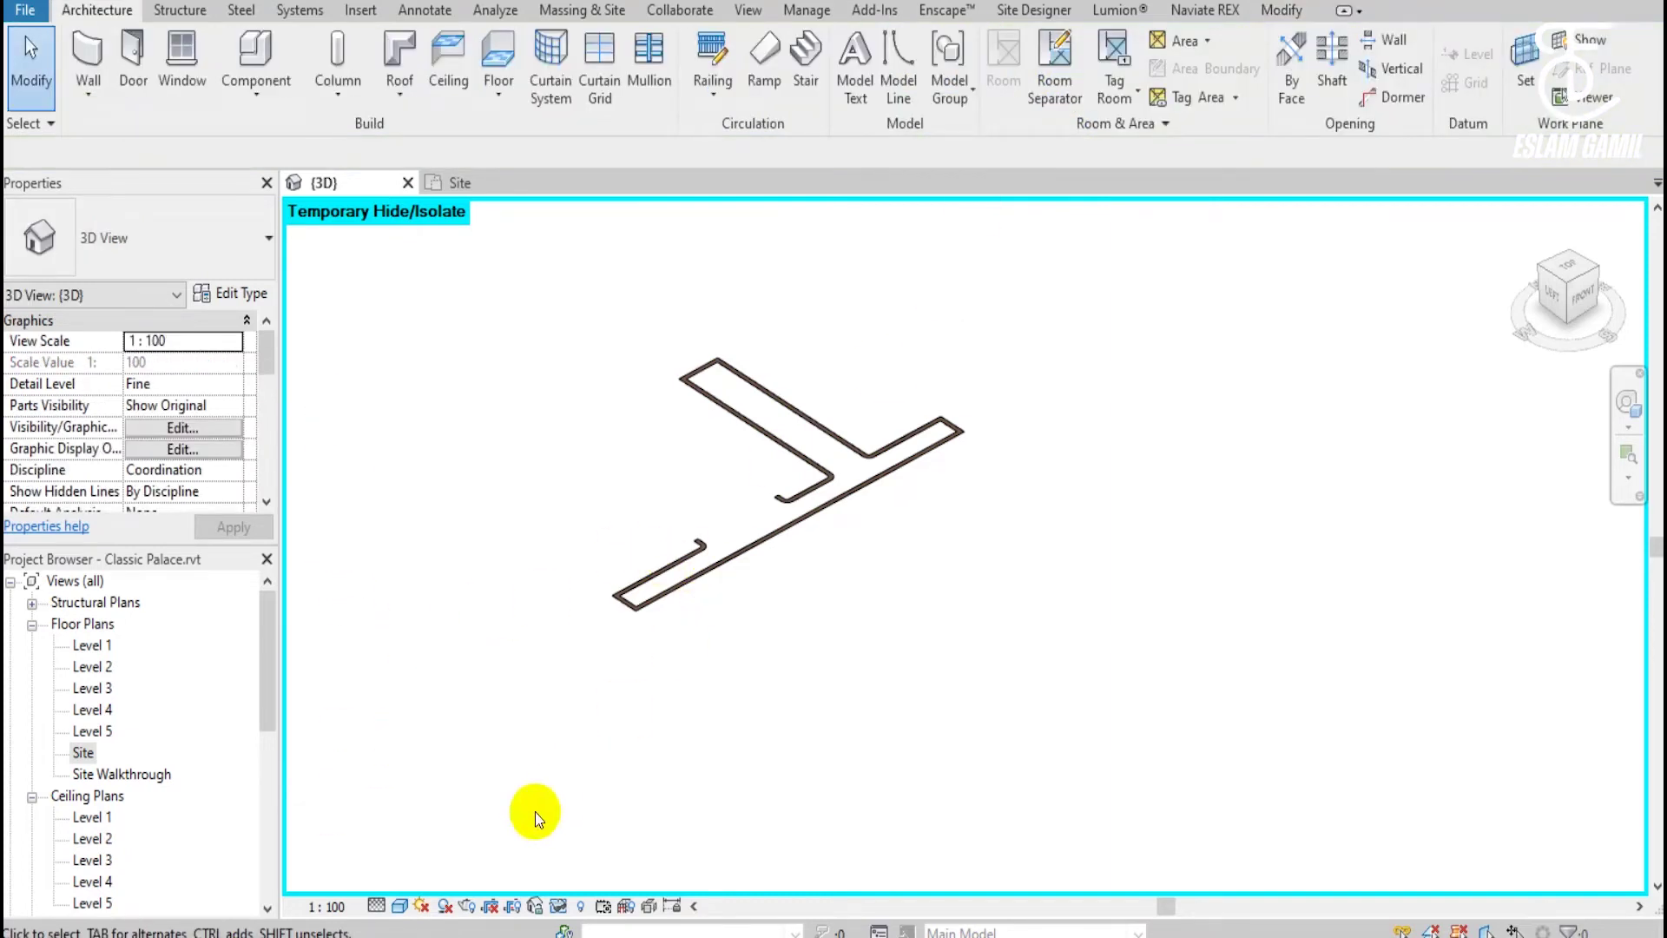
Assign the M_Pavement material to the sidewalk subregion.
left_click(699, 576)
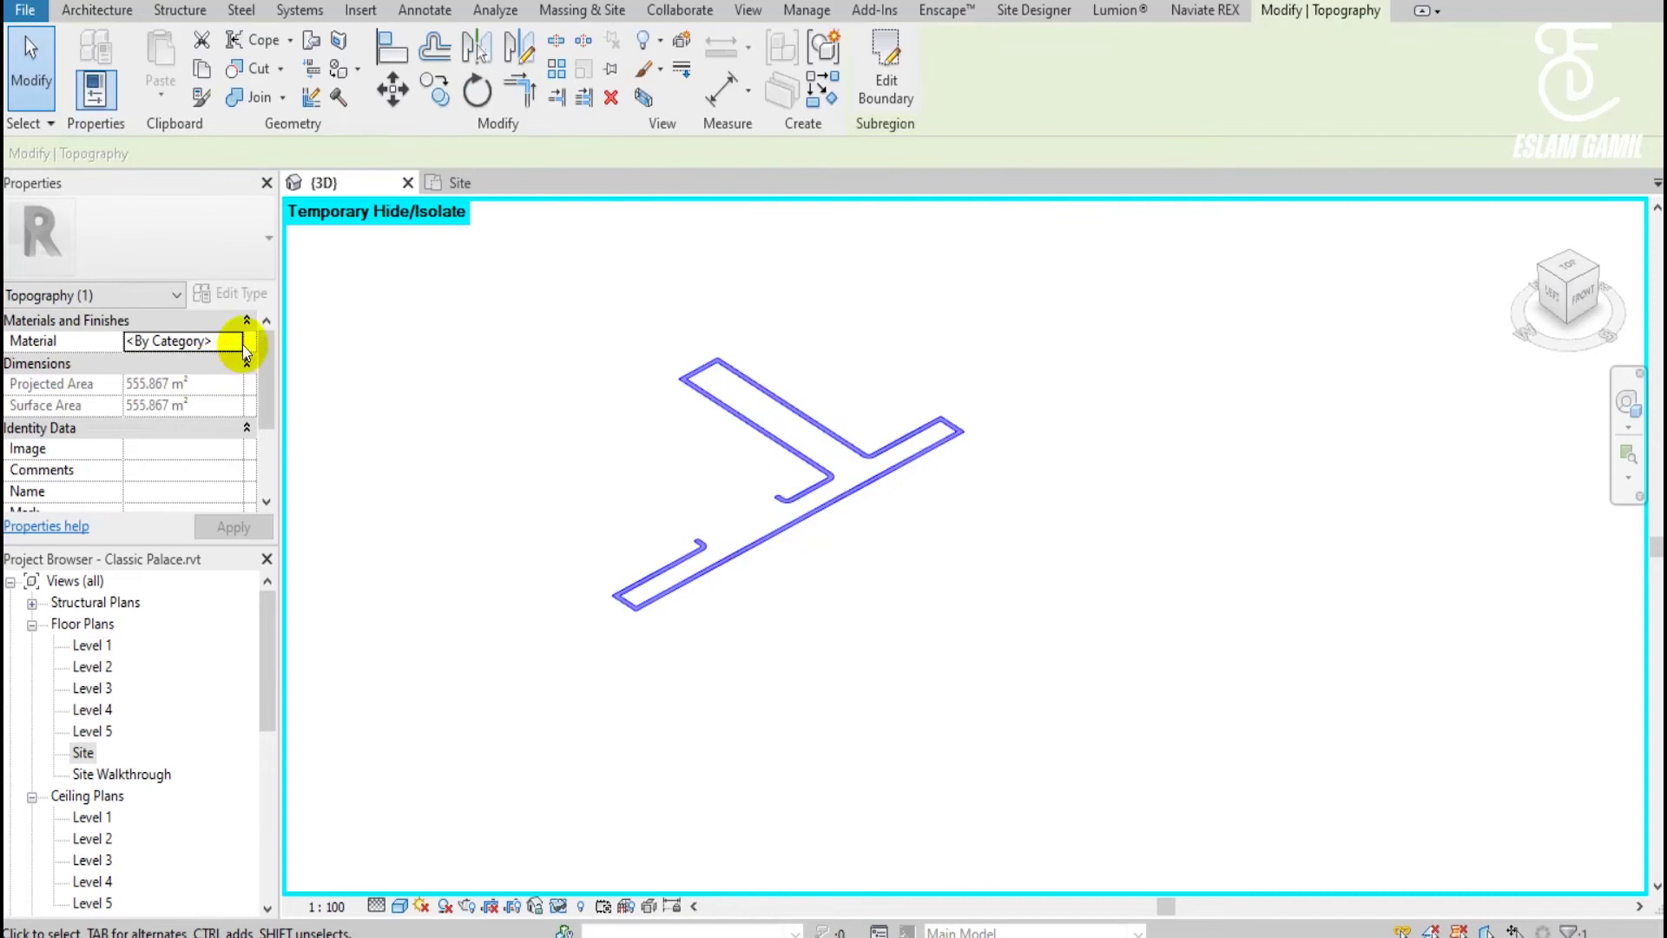
left_click(235, 342)
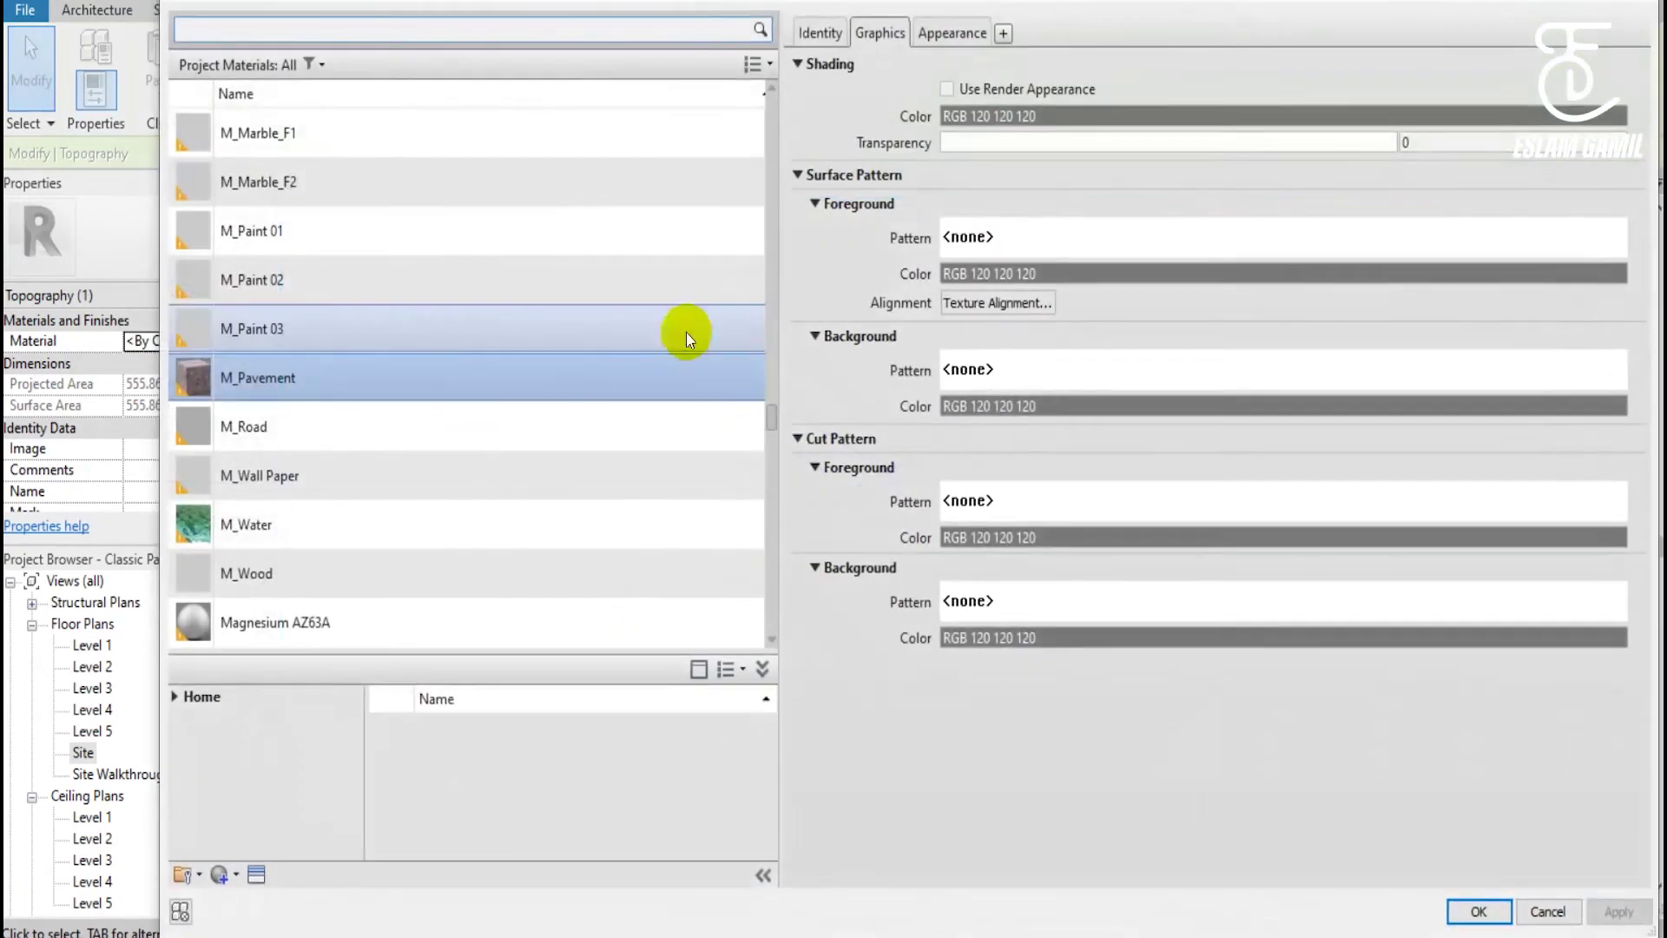
left_click(1476, 909)
left_click(933, 306)
Reset Temporary Hide/Isolate to show the whole site and reselect the sidewalk subregion along the road.
left_click(557, 905)
left_click(630, 876)
scroll(909, 471, "up", 1)
scroll(856, 399, "up", 3)
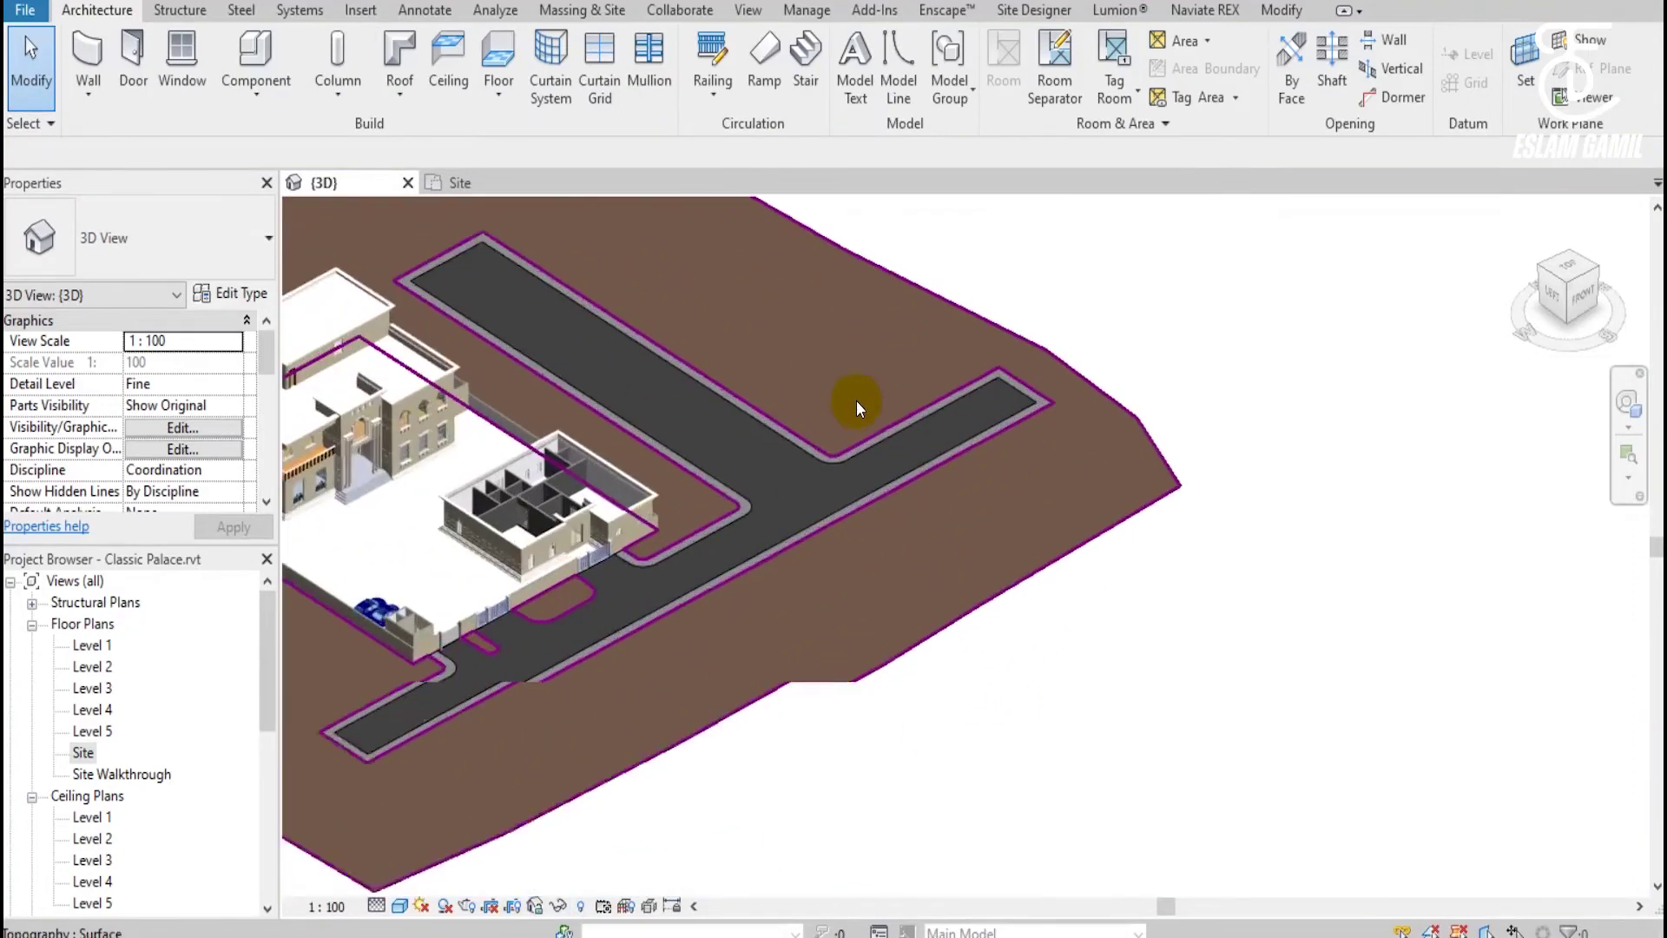
scroll(865, 455, "up", 2)
left_click(865, 455)
key("Escape")
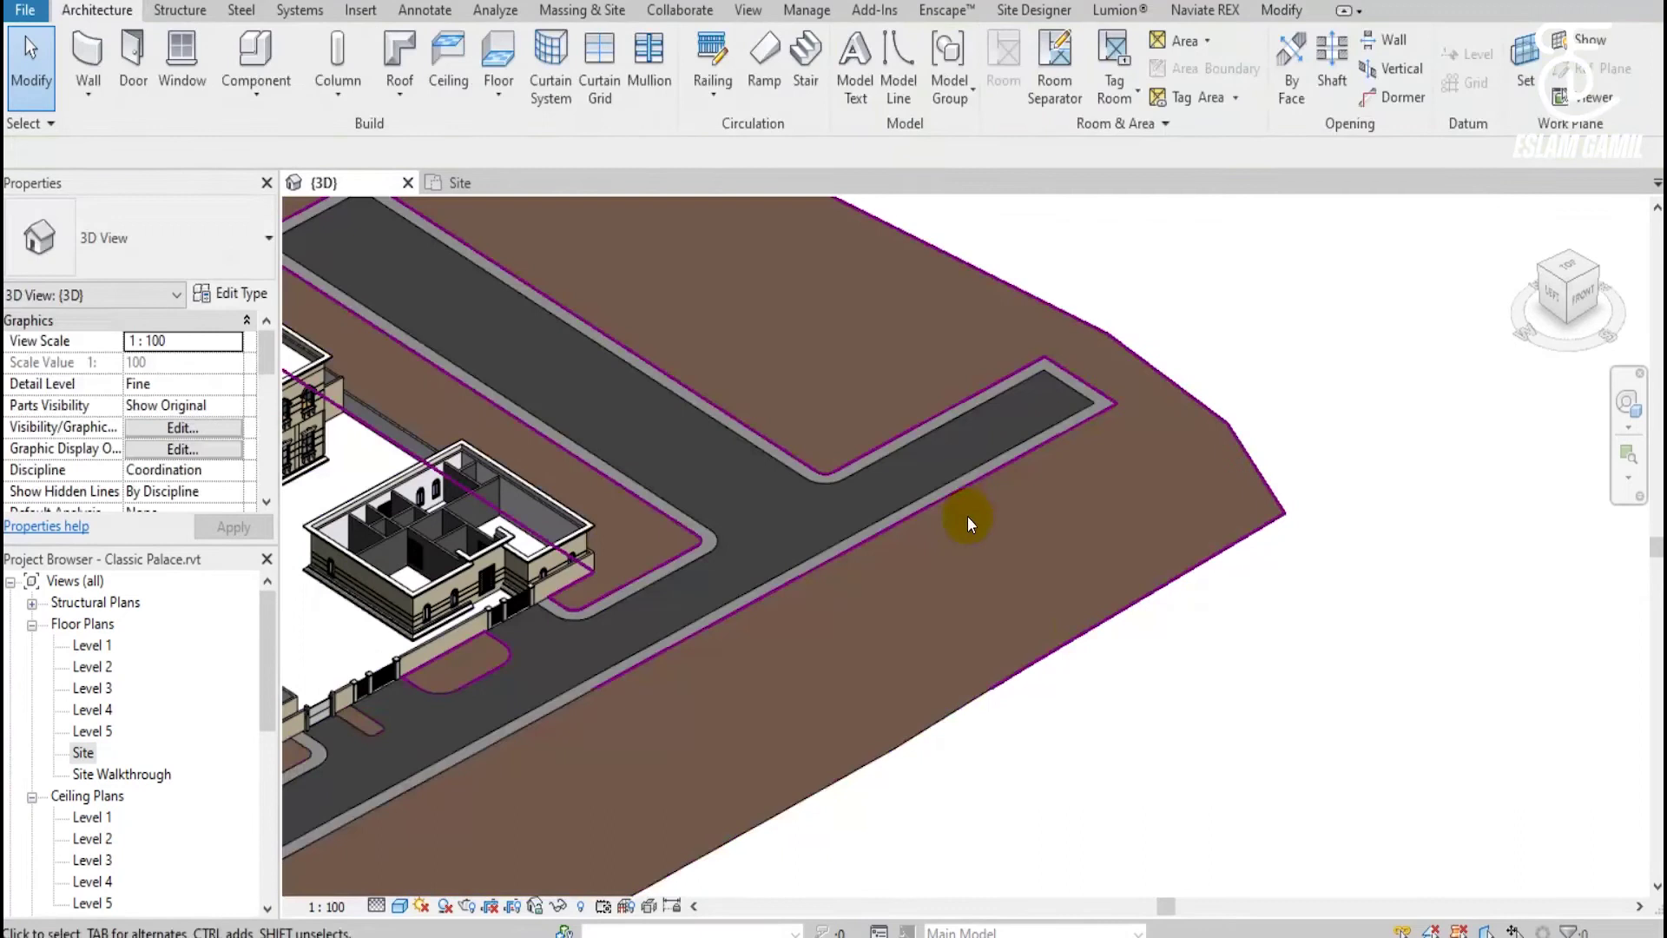
left_click(987, 488)
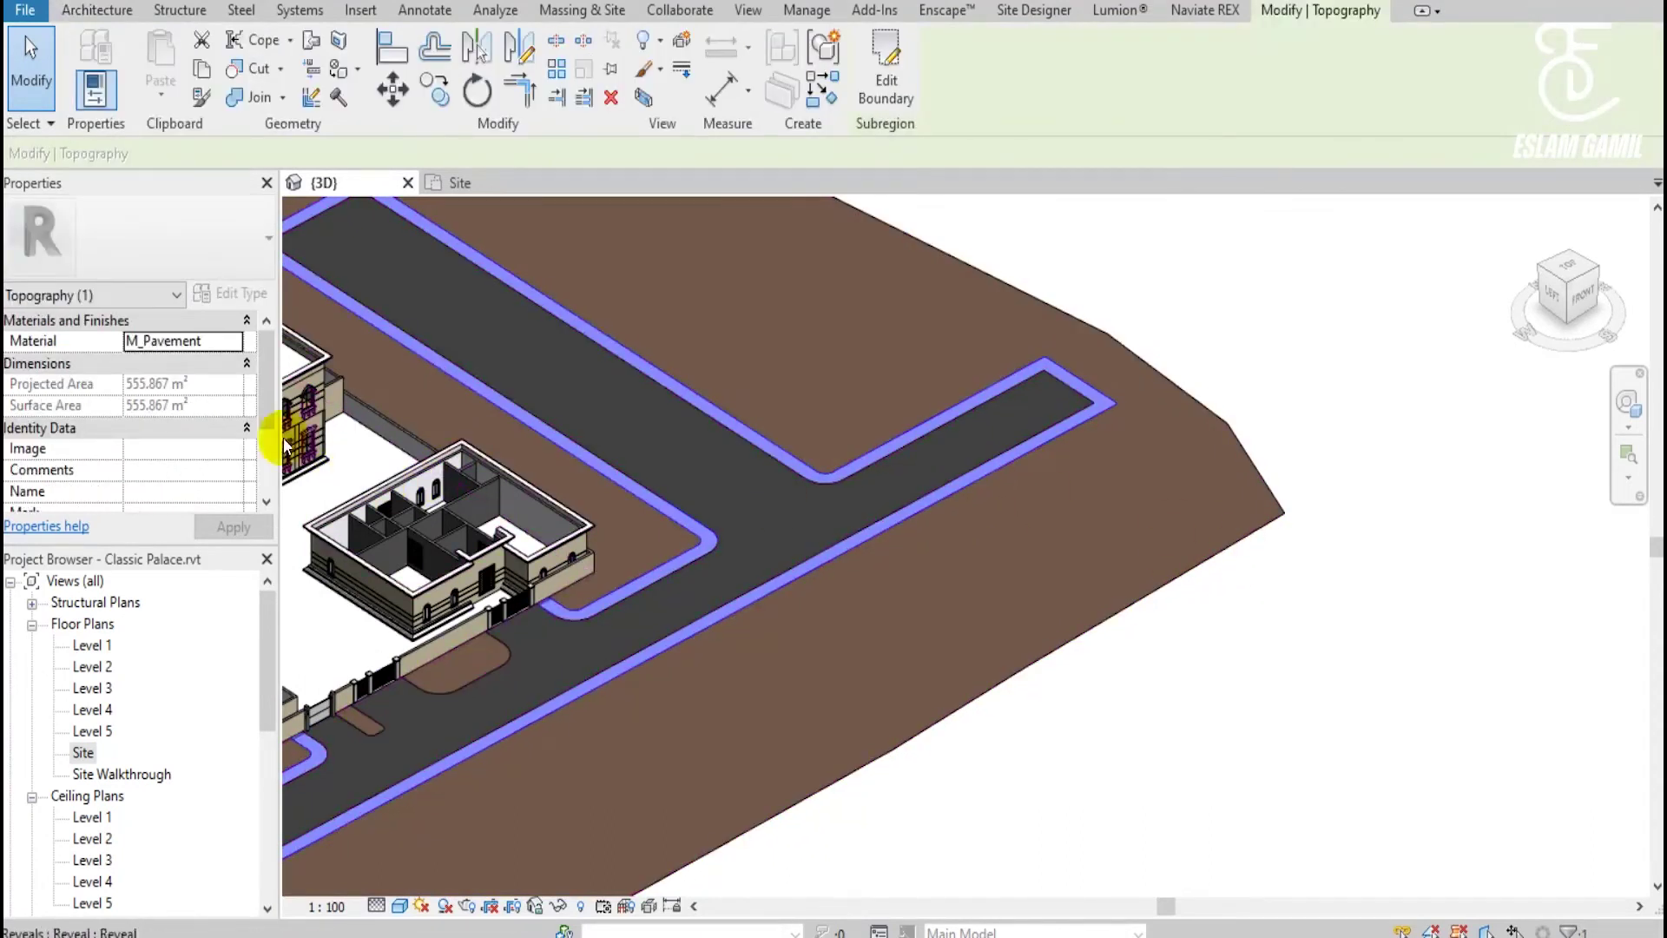
scroll(1253, 415, "down", 1)
scroll(1253, 415, "down", 2)
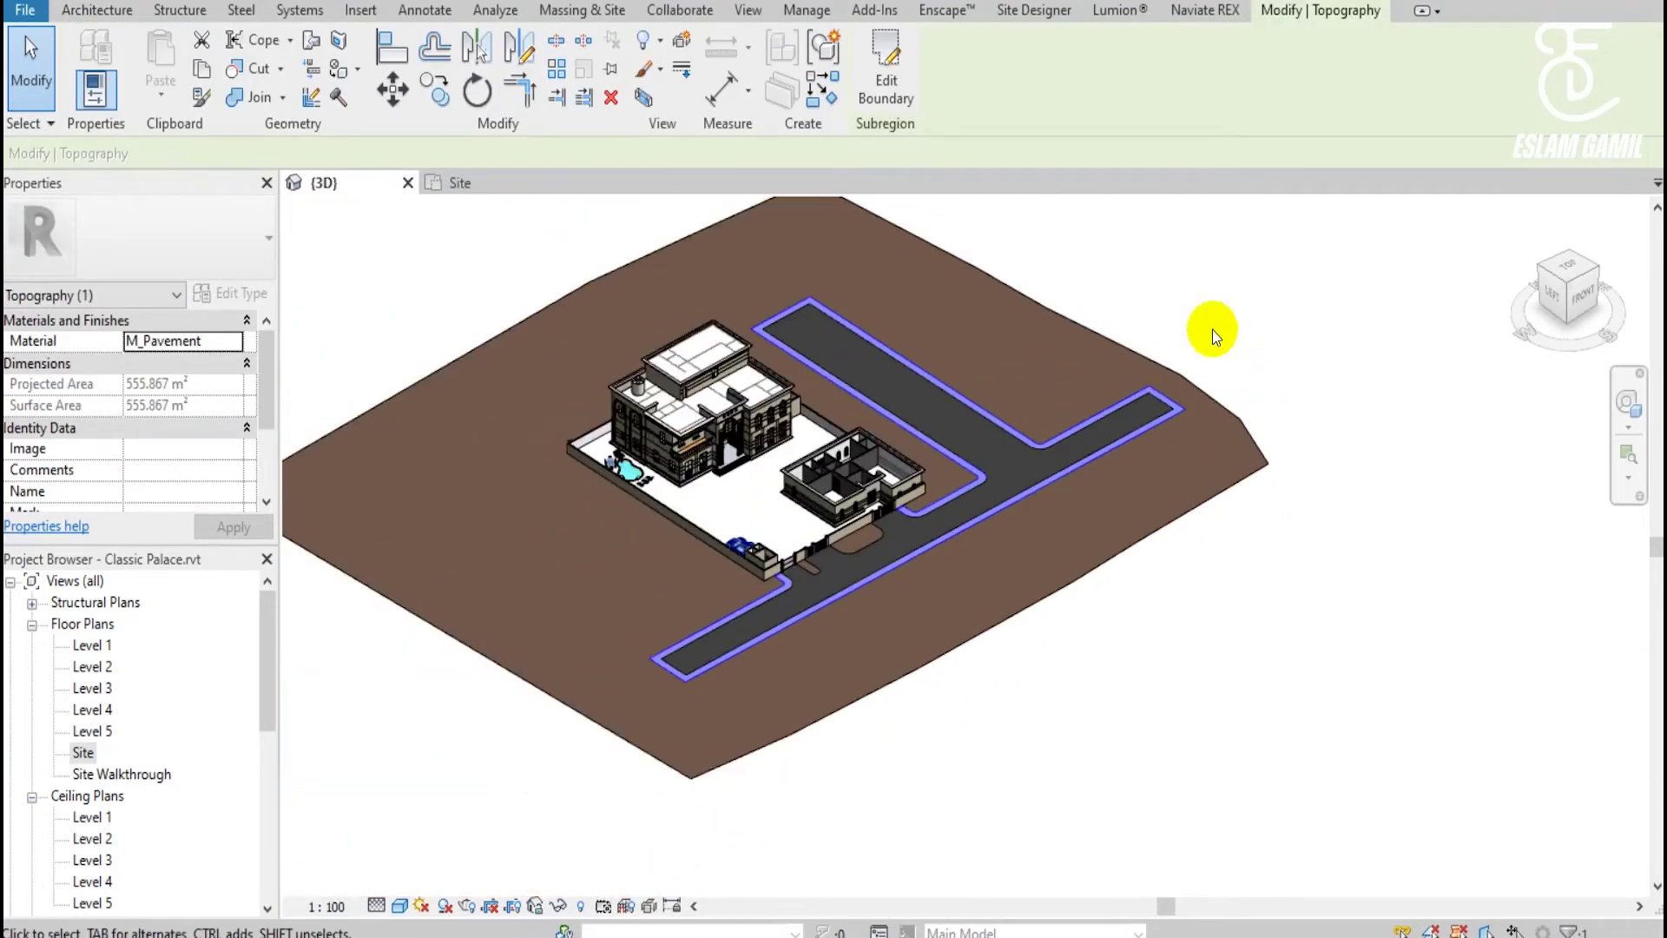
left_click(1175, 251)
middle_click_drag(1176, 252, 1177, 291)
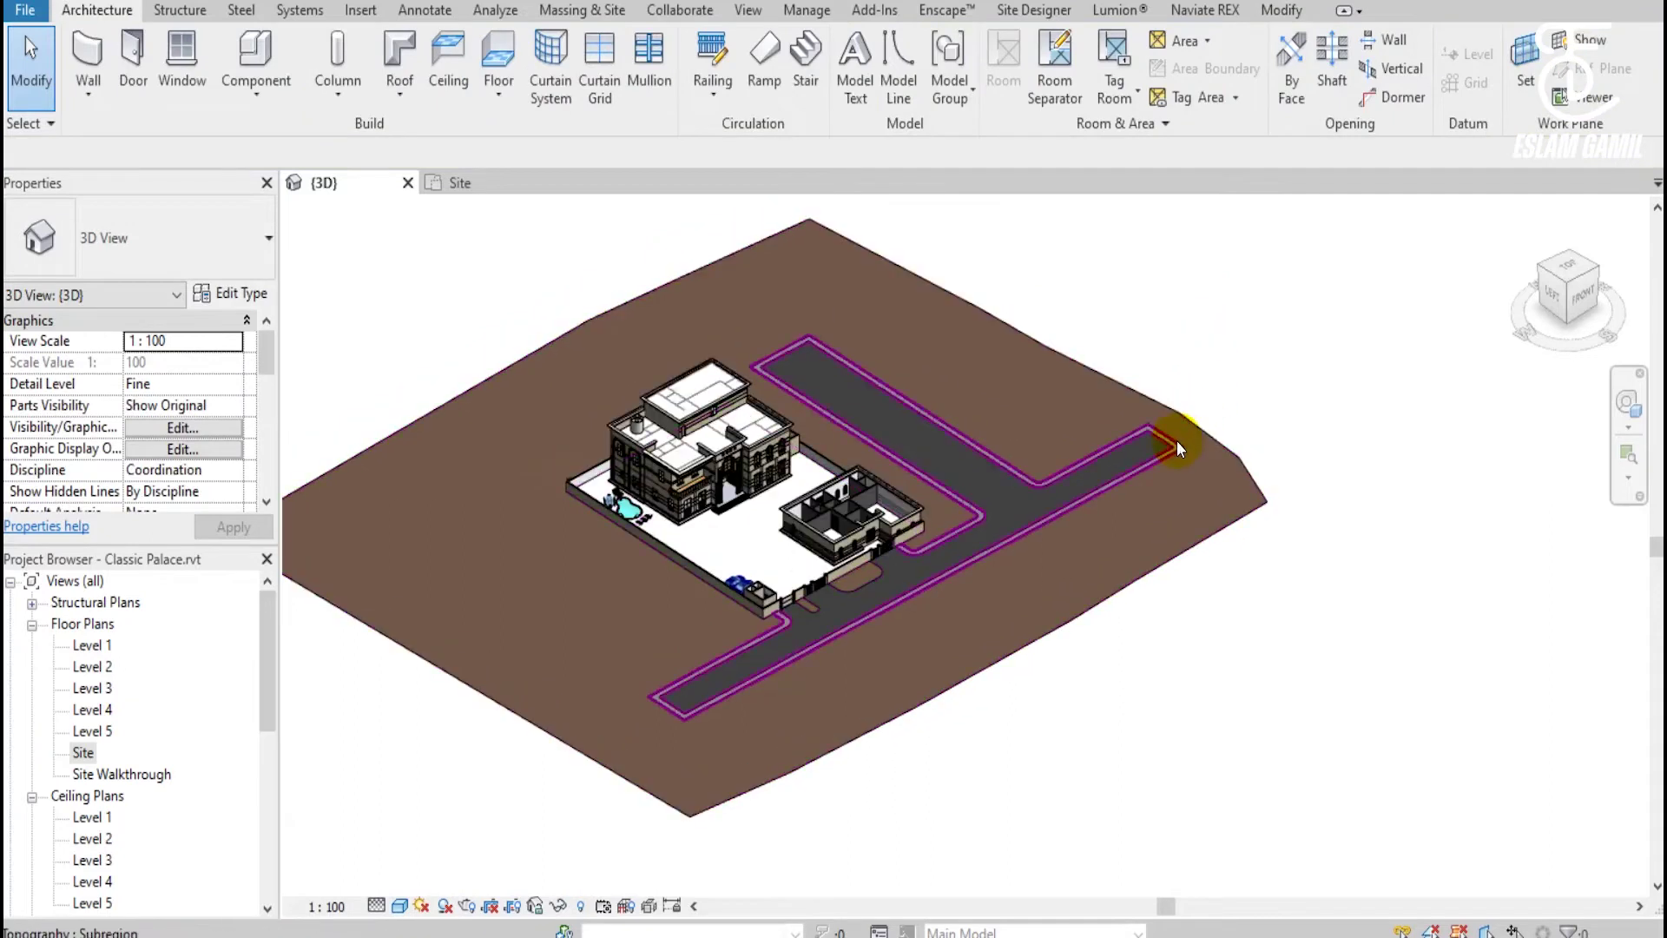
left_click(1176, 440)
Isolate the selected subregion with HI and set mass forms to always show.
key("h")
key("i")
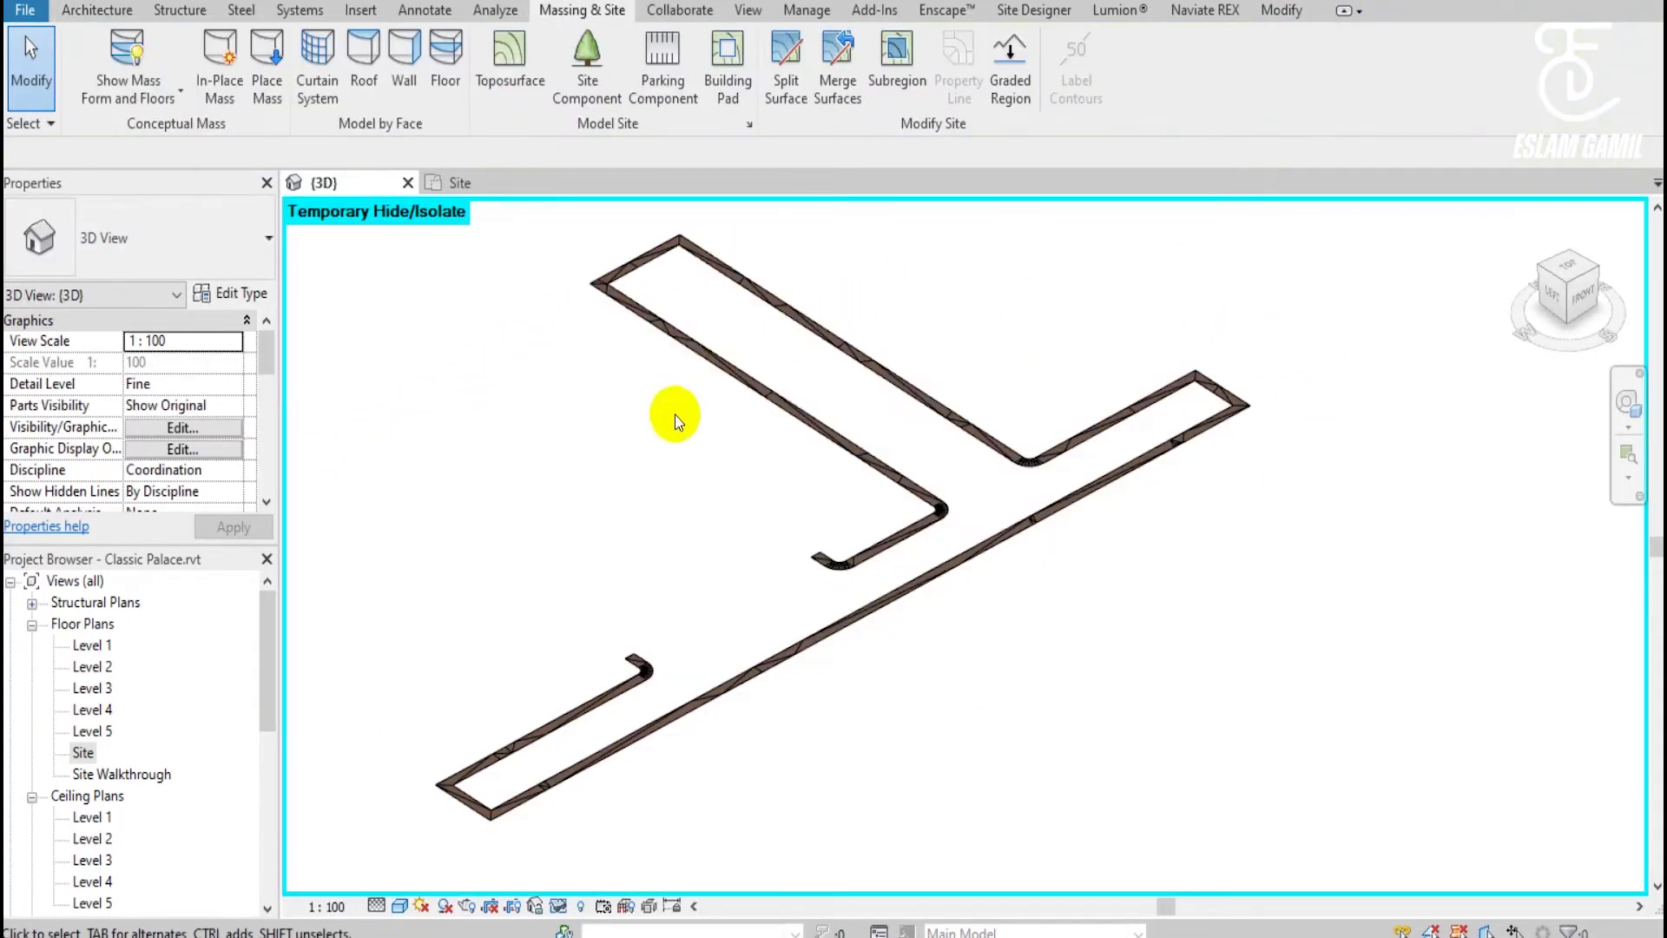
left_click(137, 75)
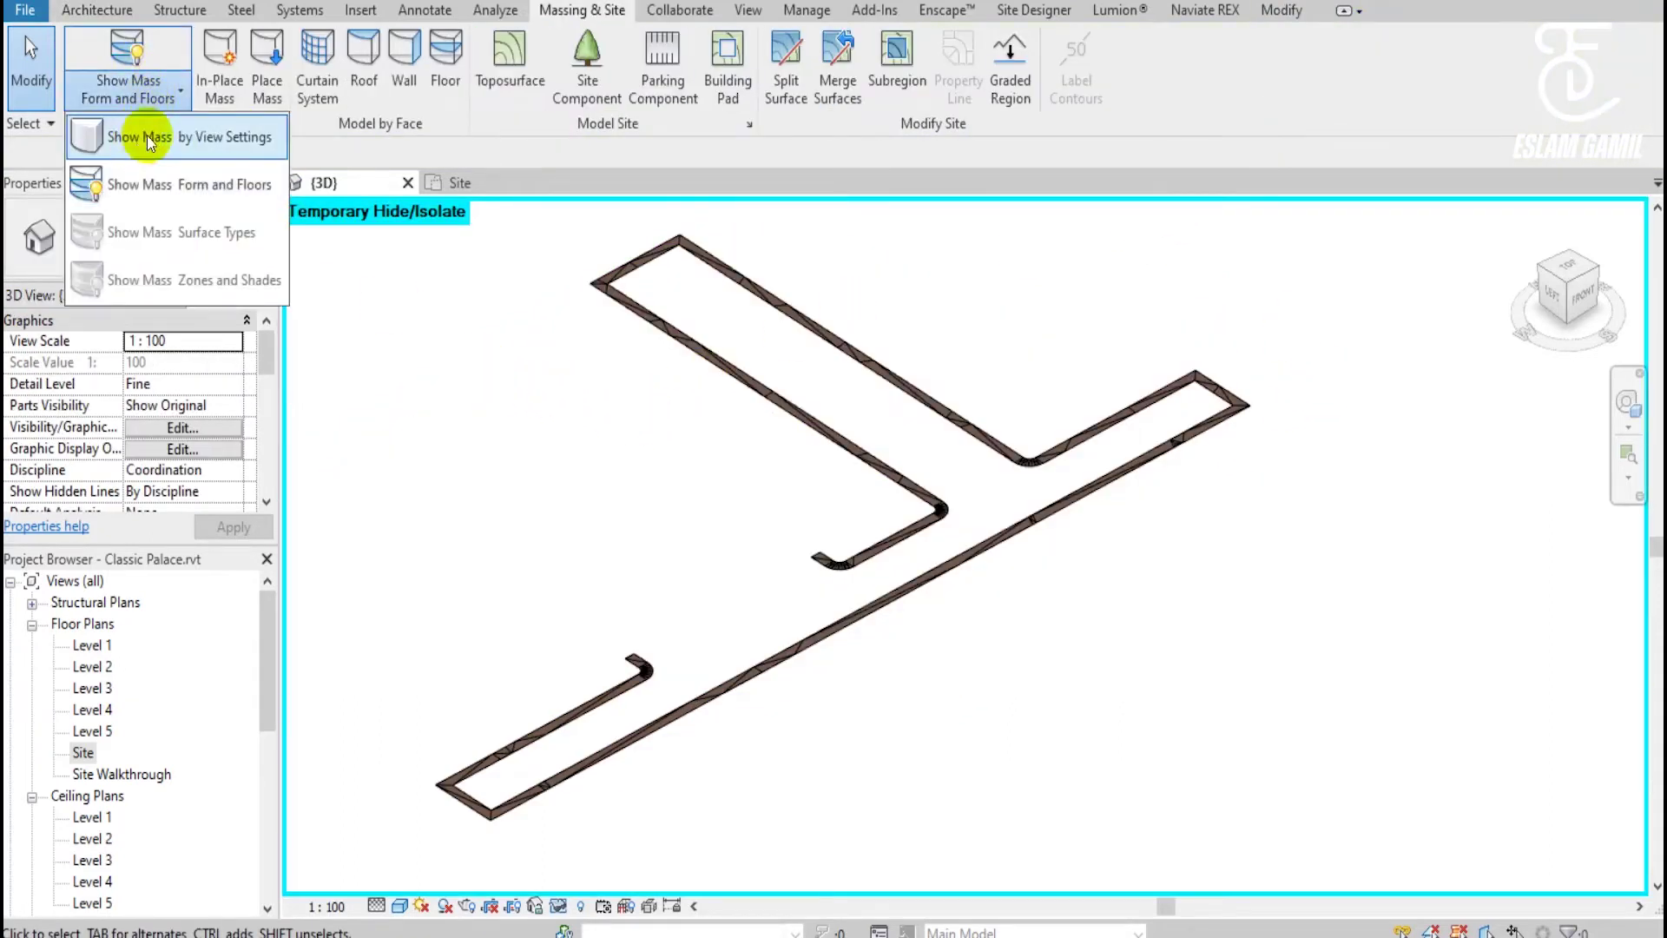
left_click(130, 44)
left_click(132, 44)
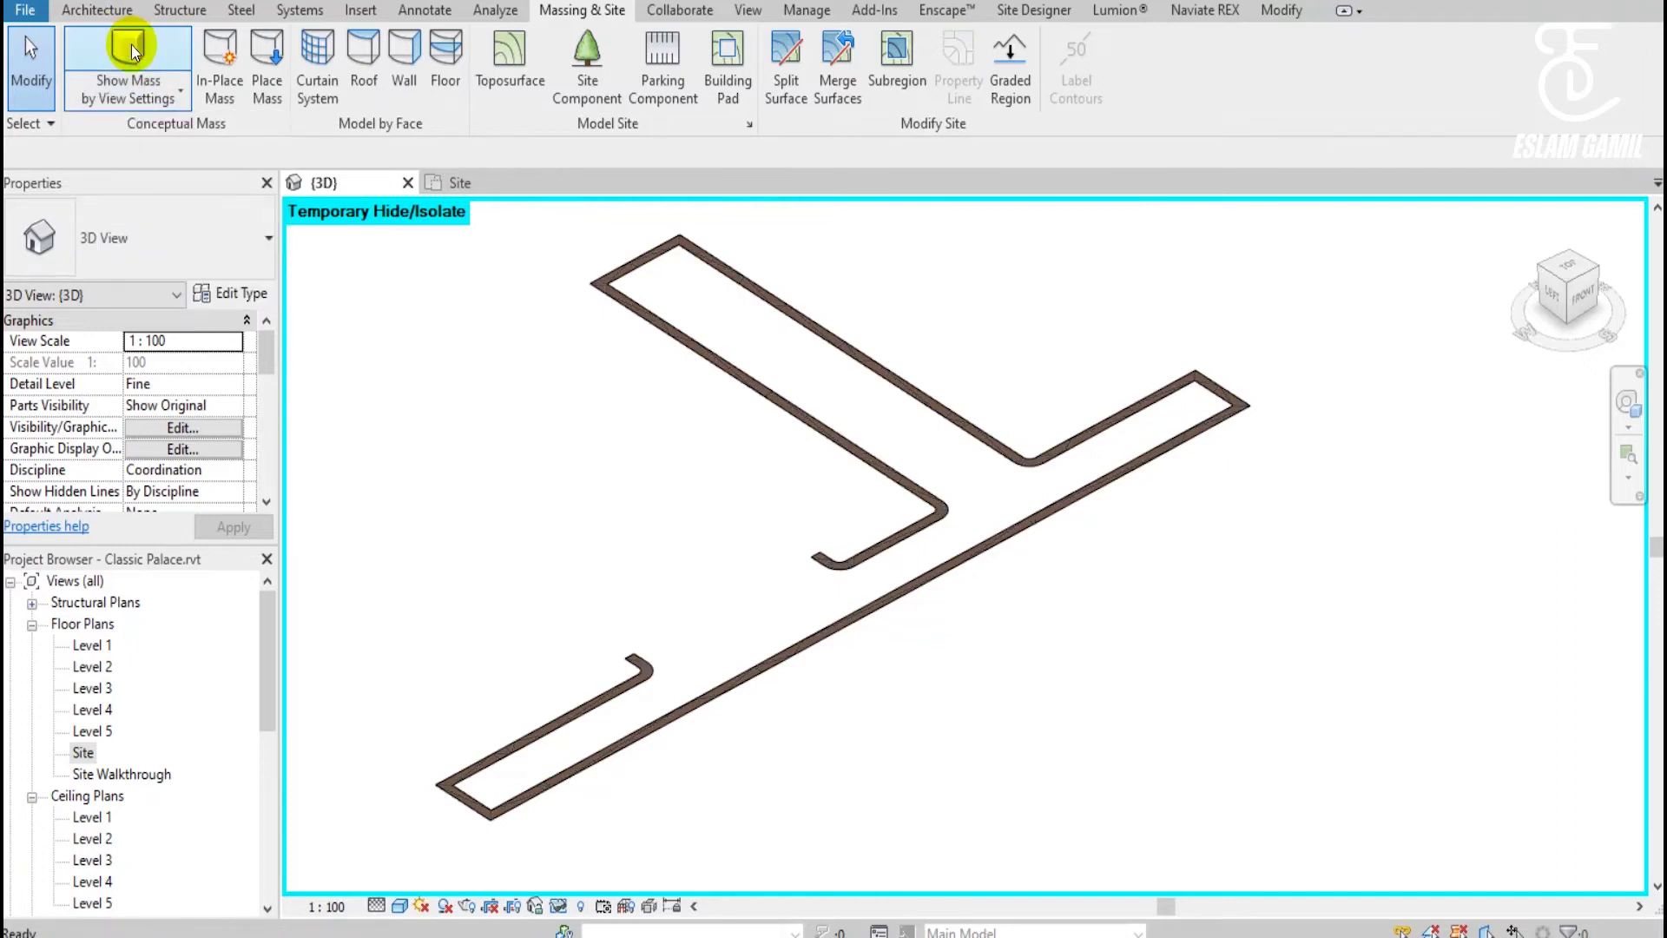
scroll(829, 310, "up", 2)
scroll(831, 310, "up", 2)
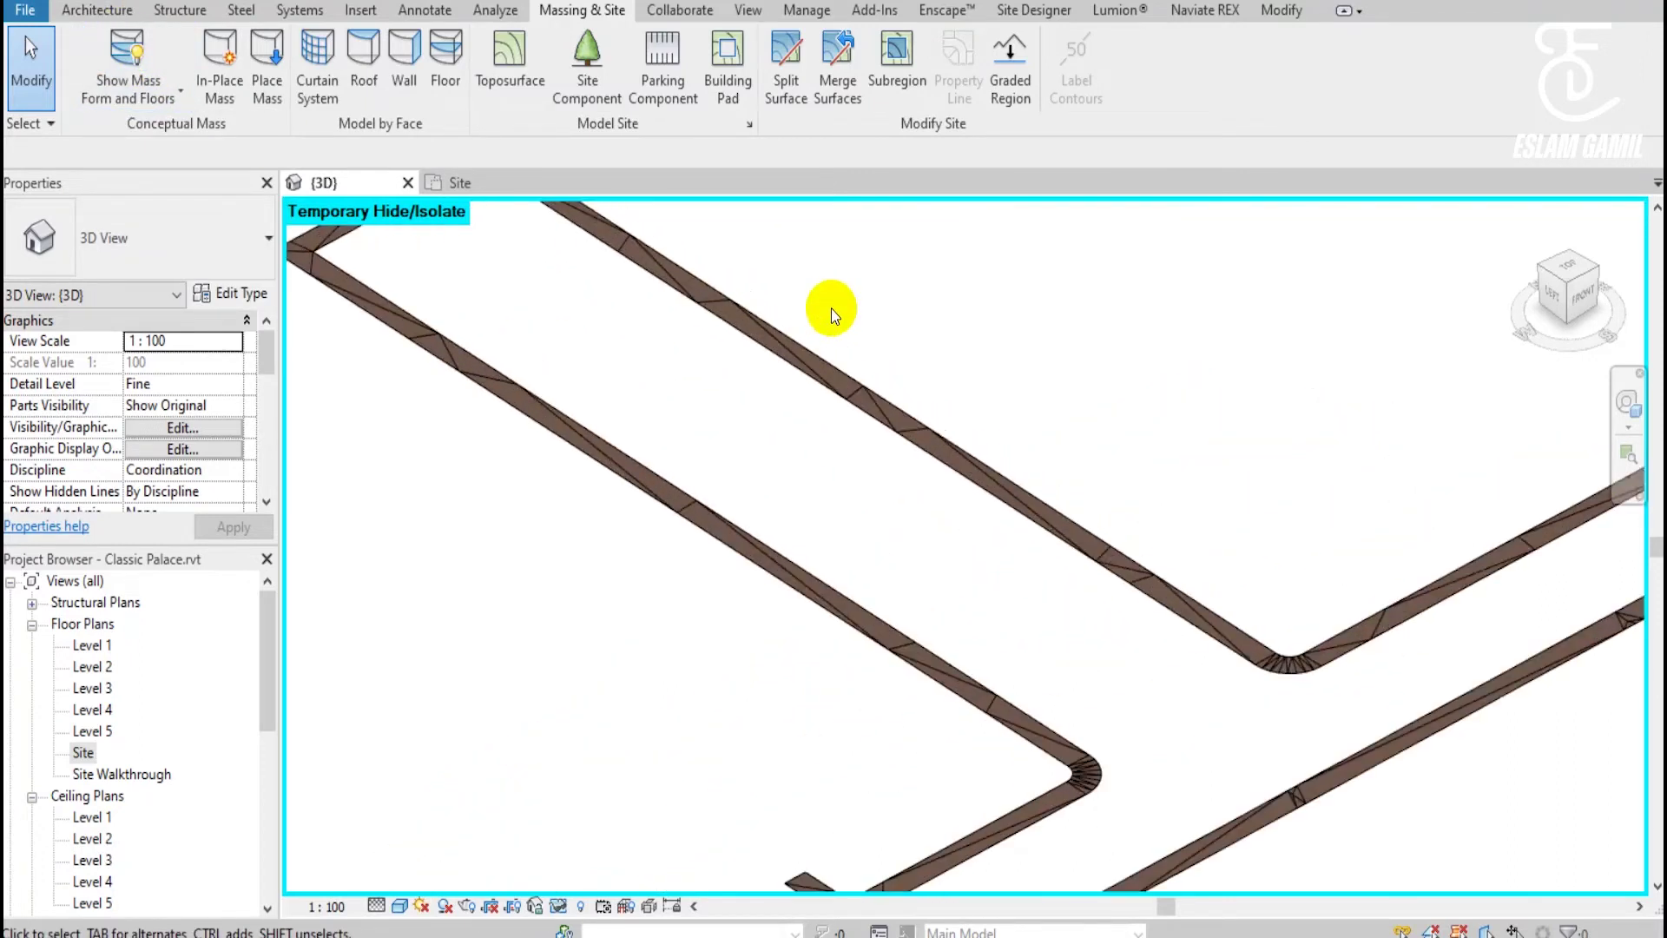
Select the curb mass and start Model by Face roof placement.
left_click(834, 391)
scroll(864, 457, "down", 1)
scroll(854, 453, "down", 1)
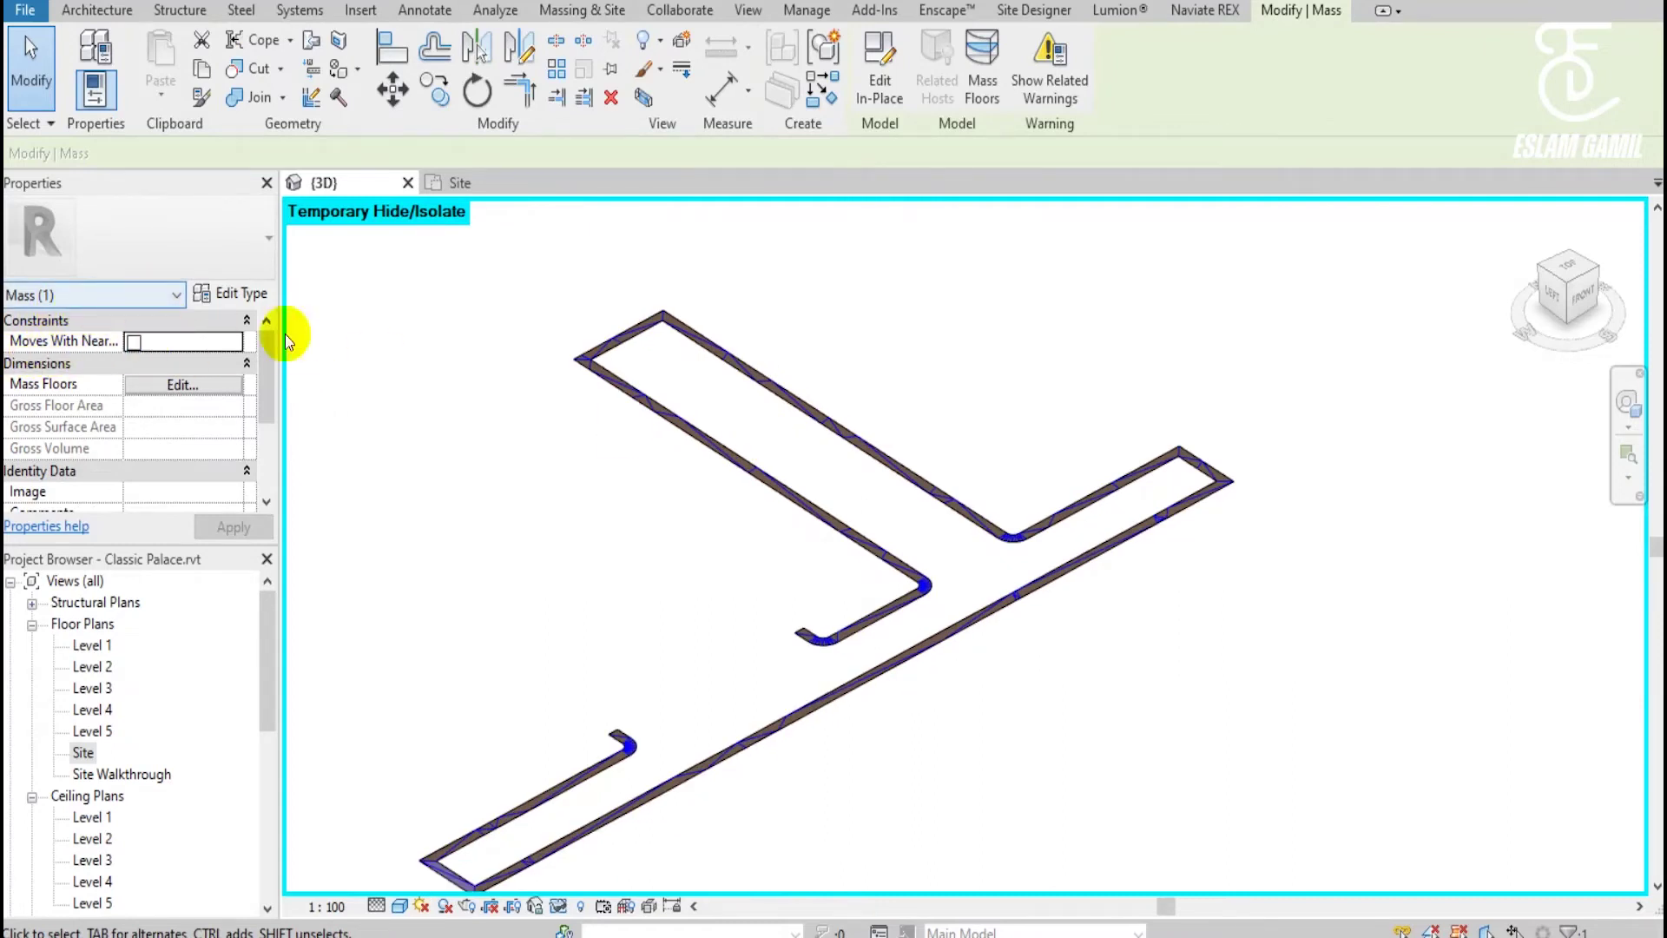
left_click(545, 383)
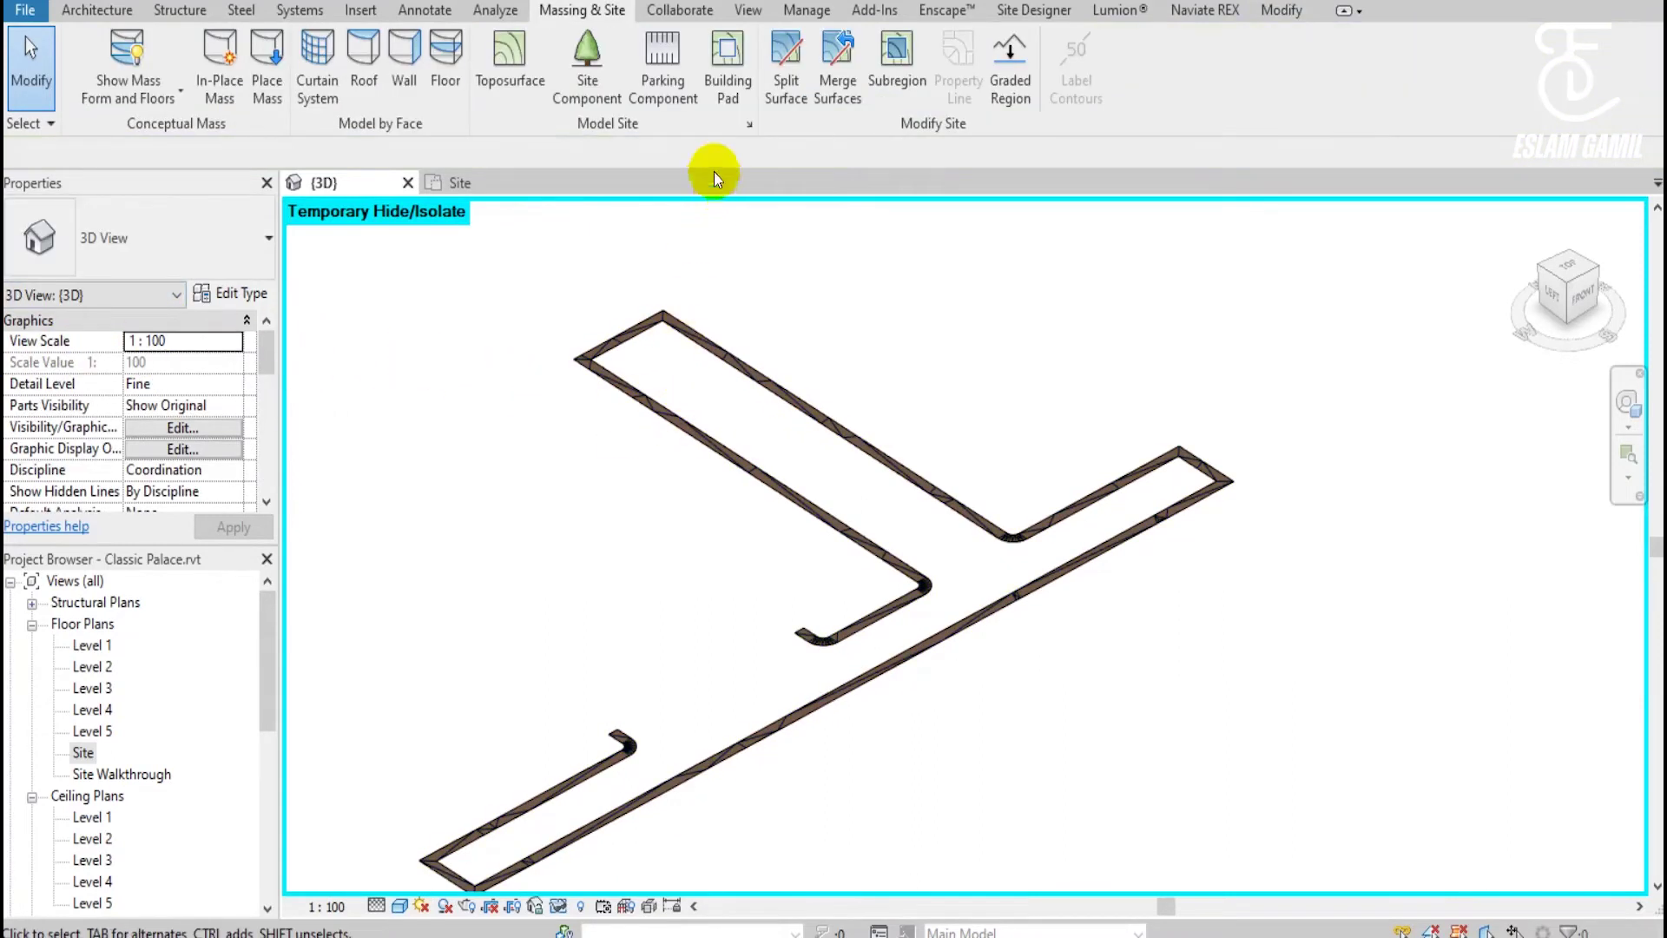
left_click(372, 101)
key("Escape")
key("Escape")
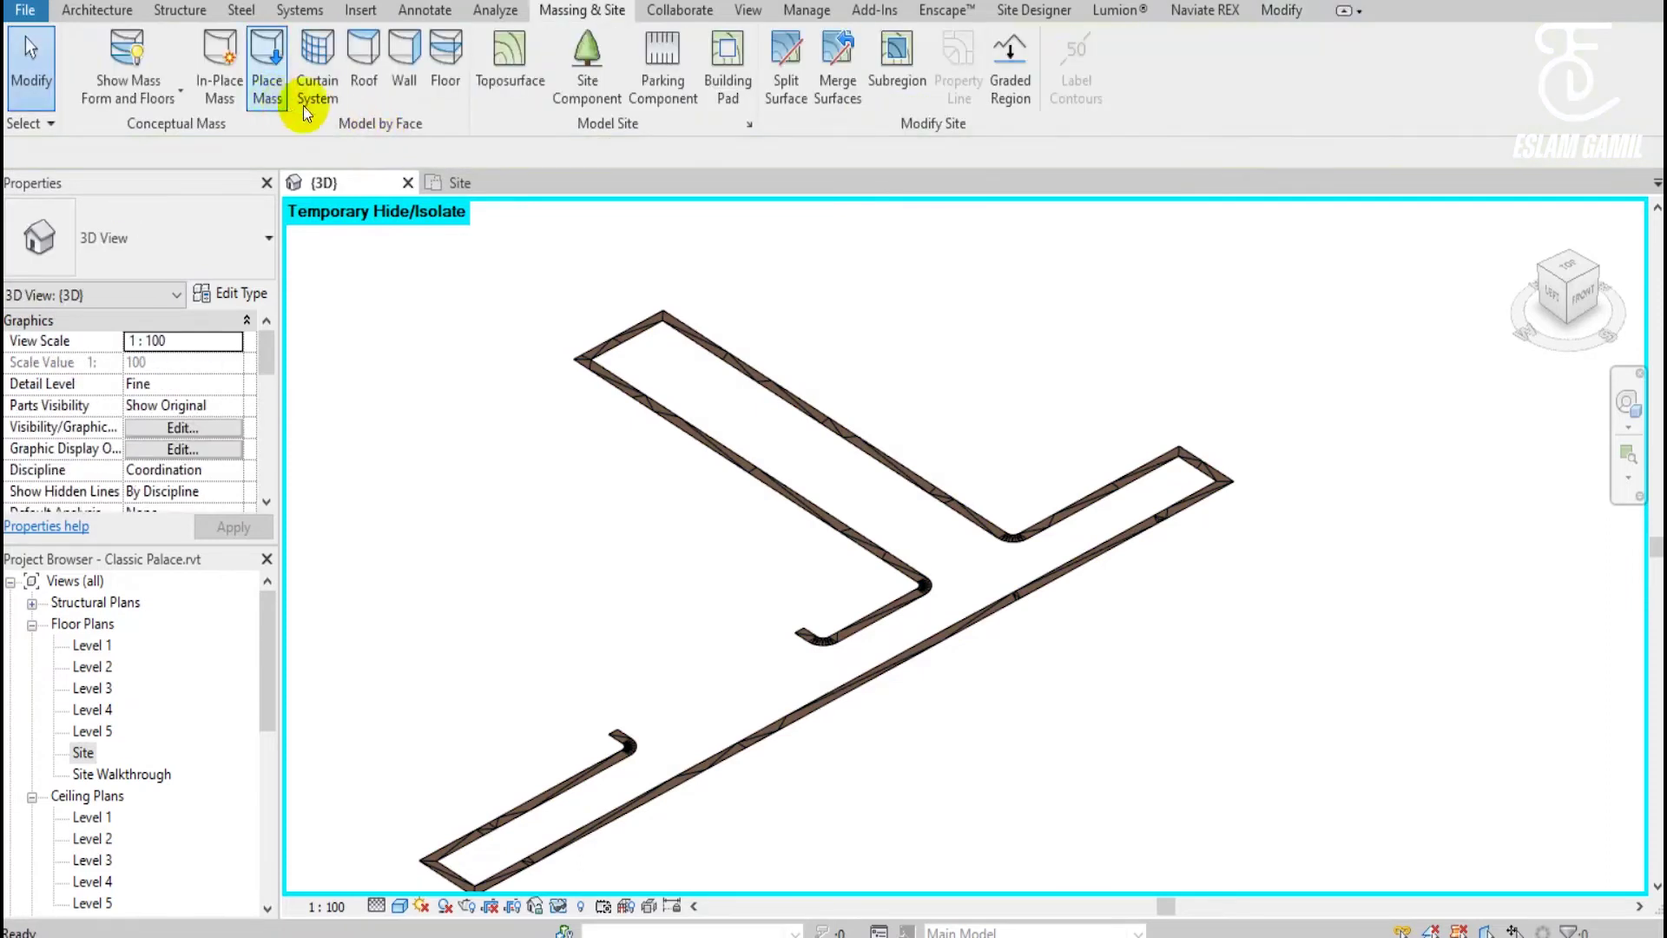
left_click(354, 99)
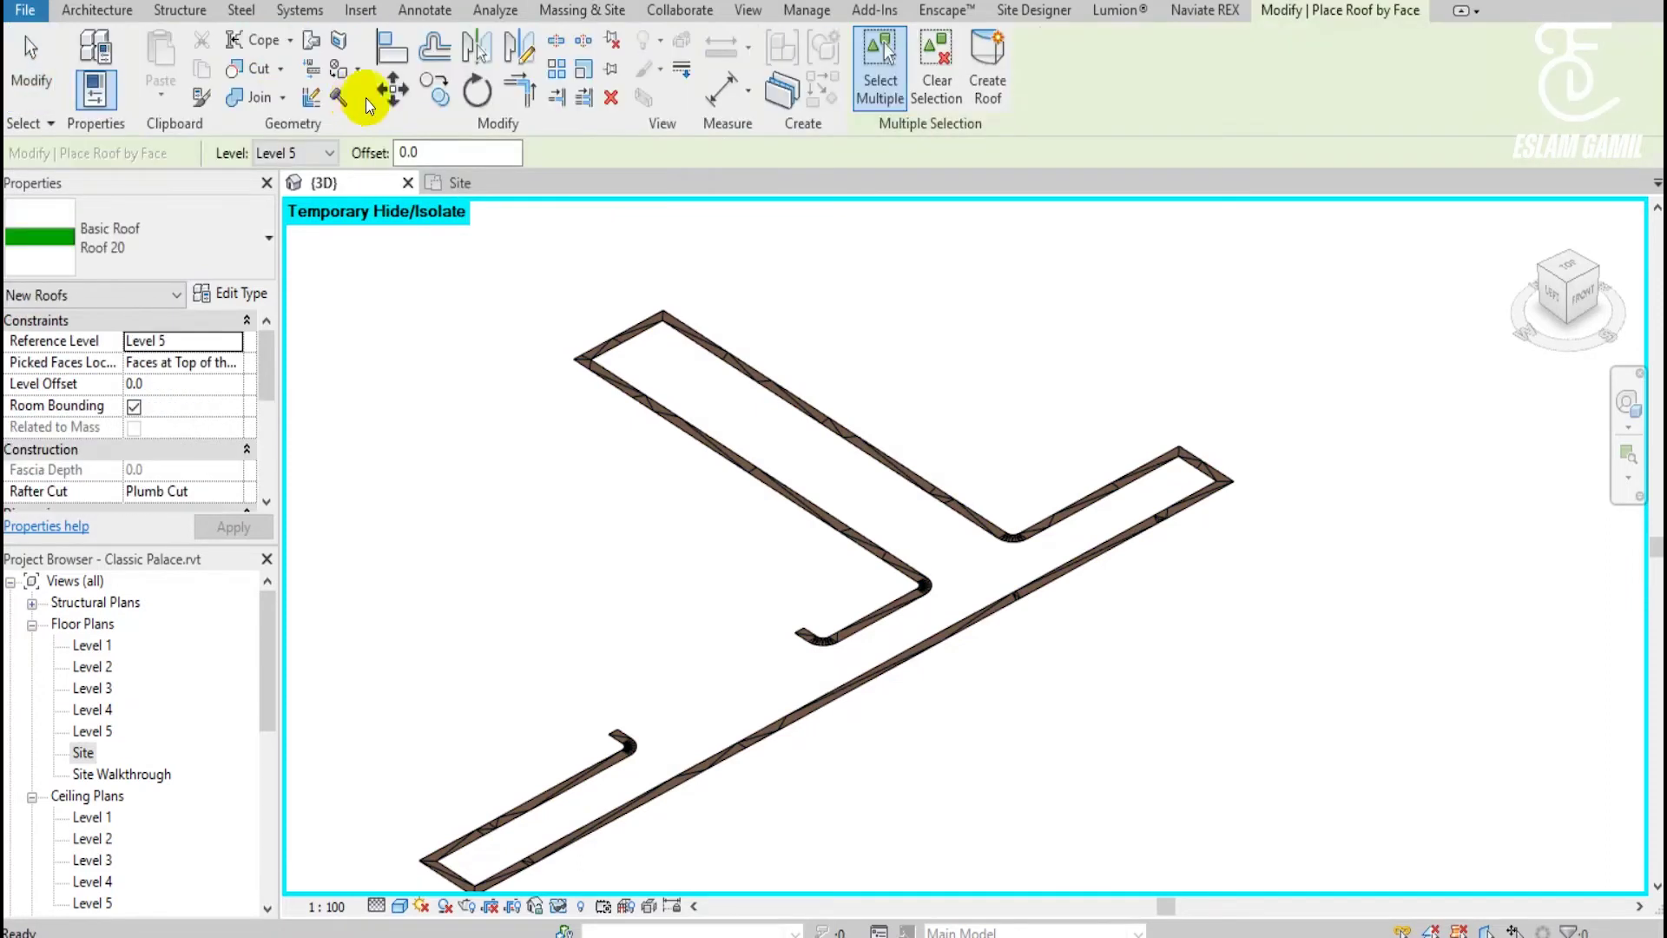
Pick the curb mass faces using Select Multiple window selections.
left_click(887, 92)
scroll(758, 243, "down", 2)
left_click_drag(534, 235, 1097, 711)
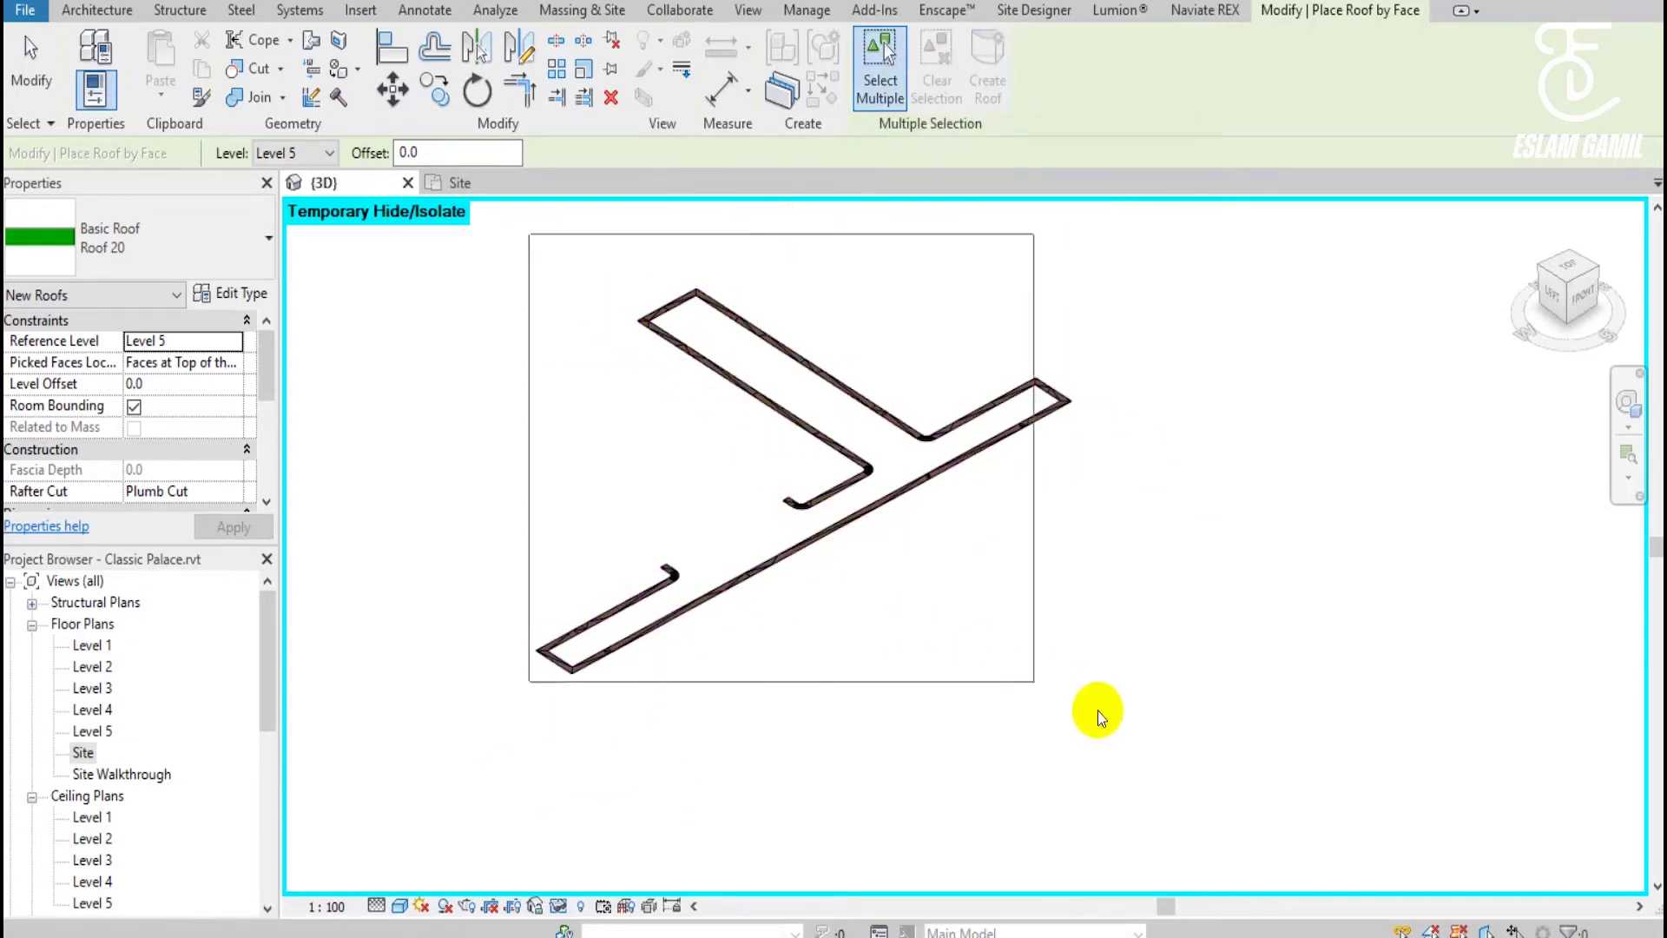
left_click_drag(1470, 290, 336, 753)
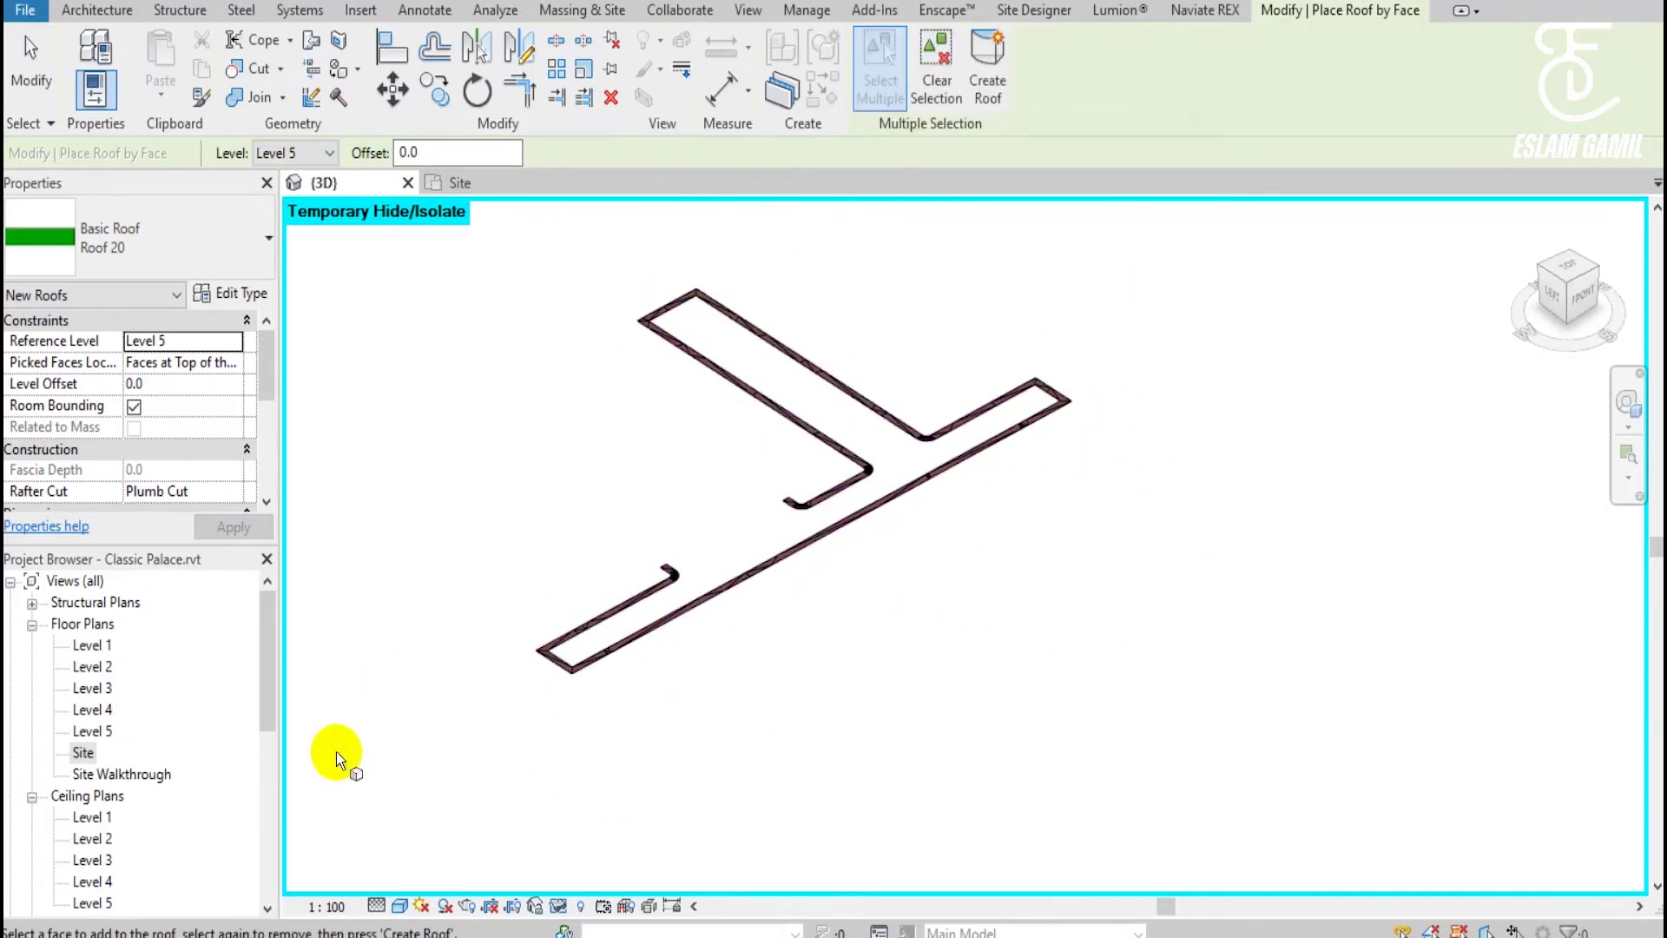
left_click_drag(1113, 289, 405, 739)
Duplicate the roof type as Pavement 01 and open its layer structure.
left_click(245, 298)
left_click(1586, 128)
type("Pavement 01")
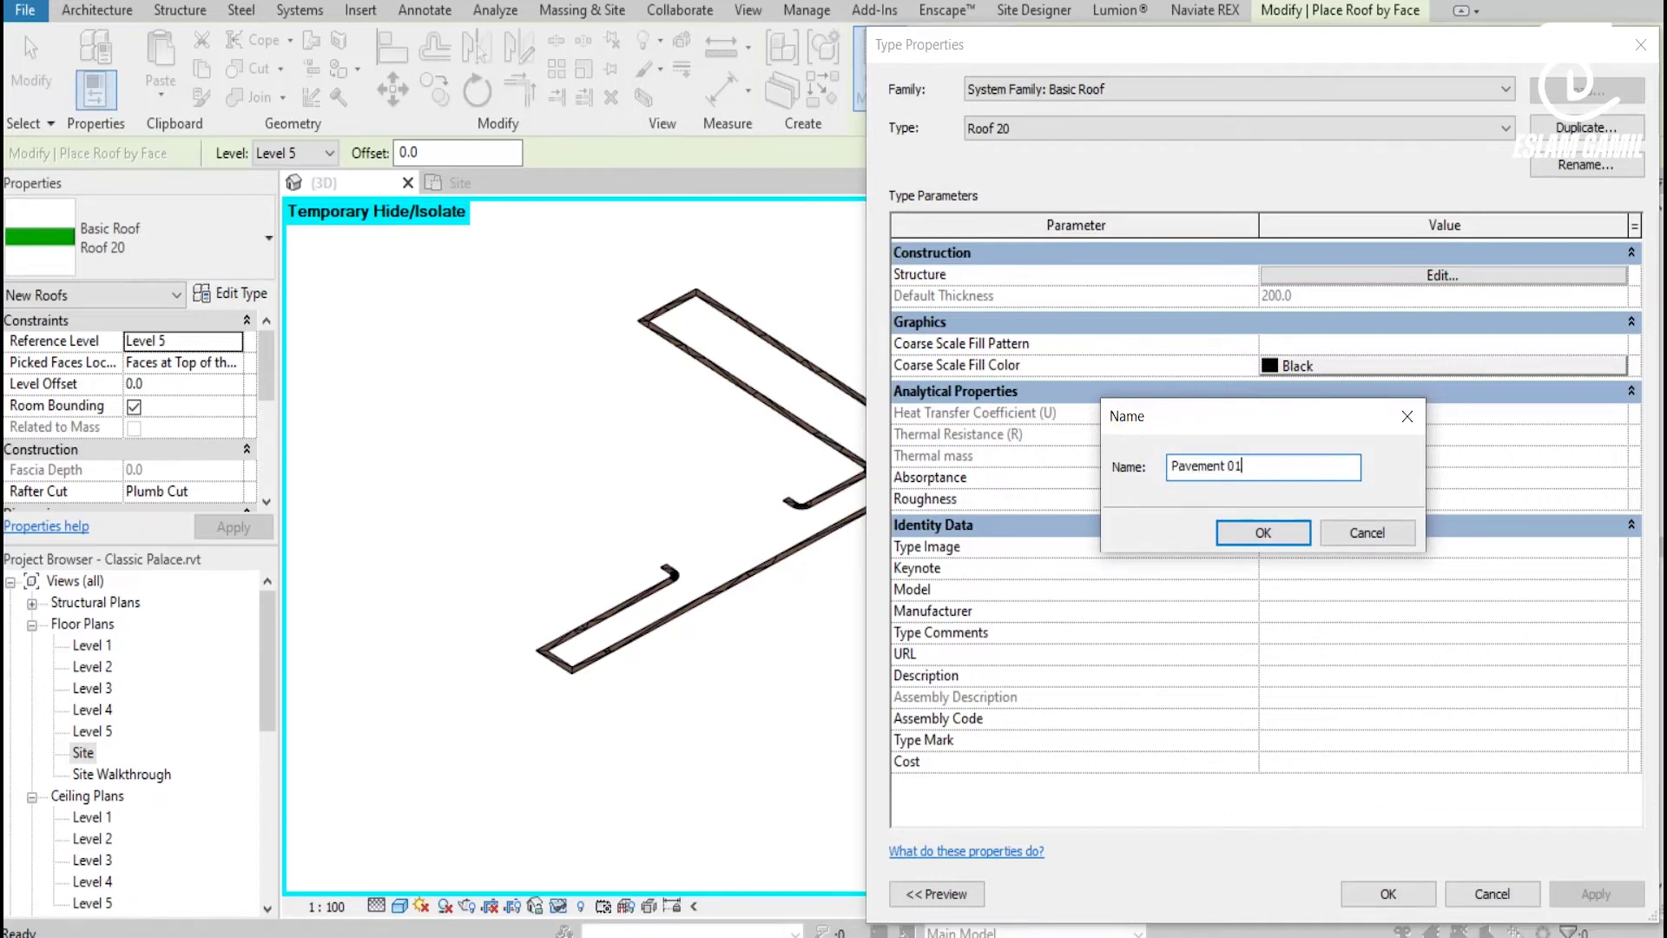
key("Return")
left_click(1450, 277)
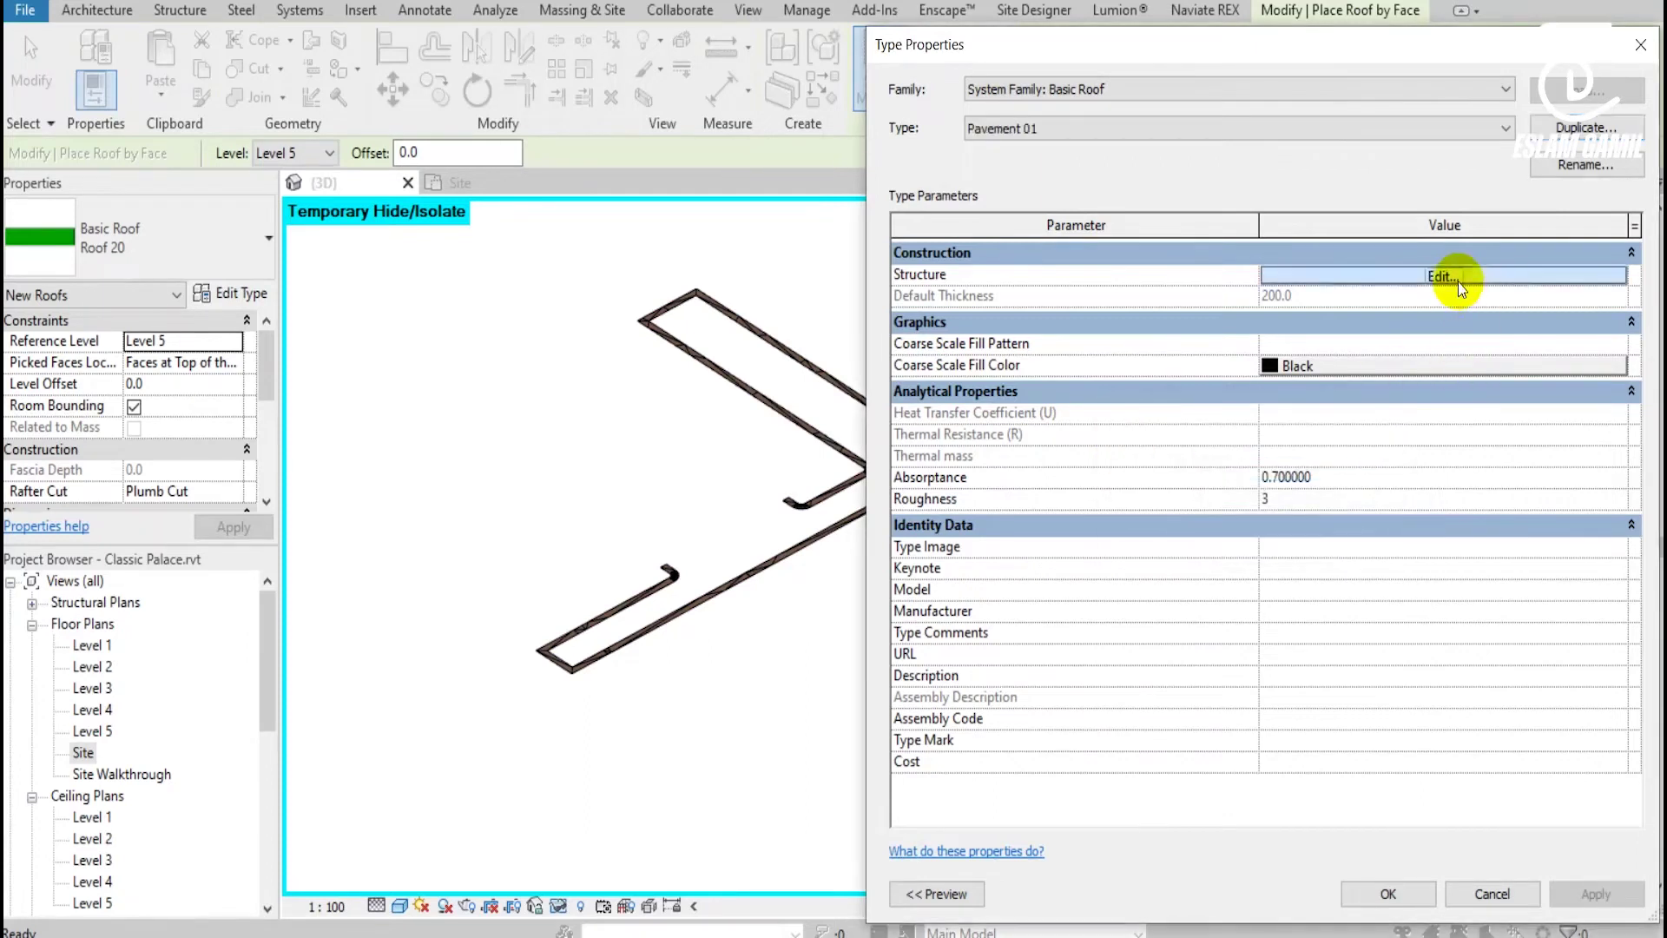
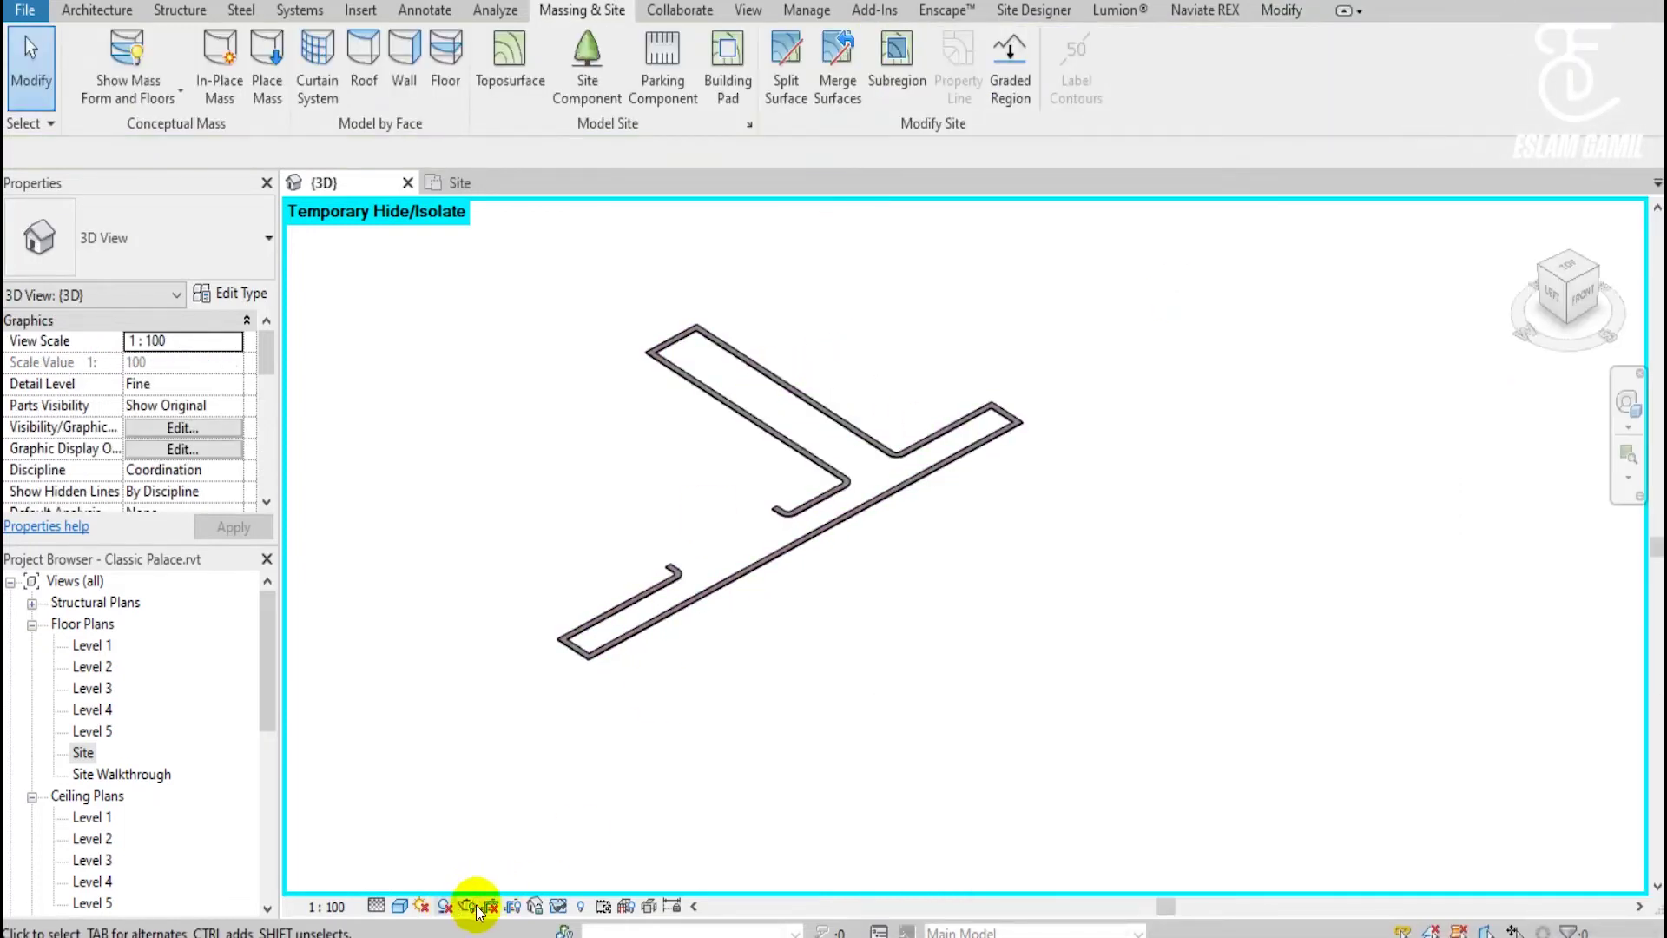
Reset Temporary Hide/Isolate so the whole villa site is visible again.
left_click(558, 905)
left_click(608, 878)
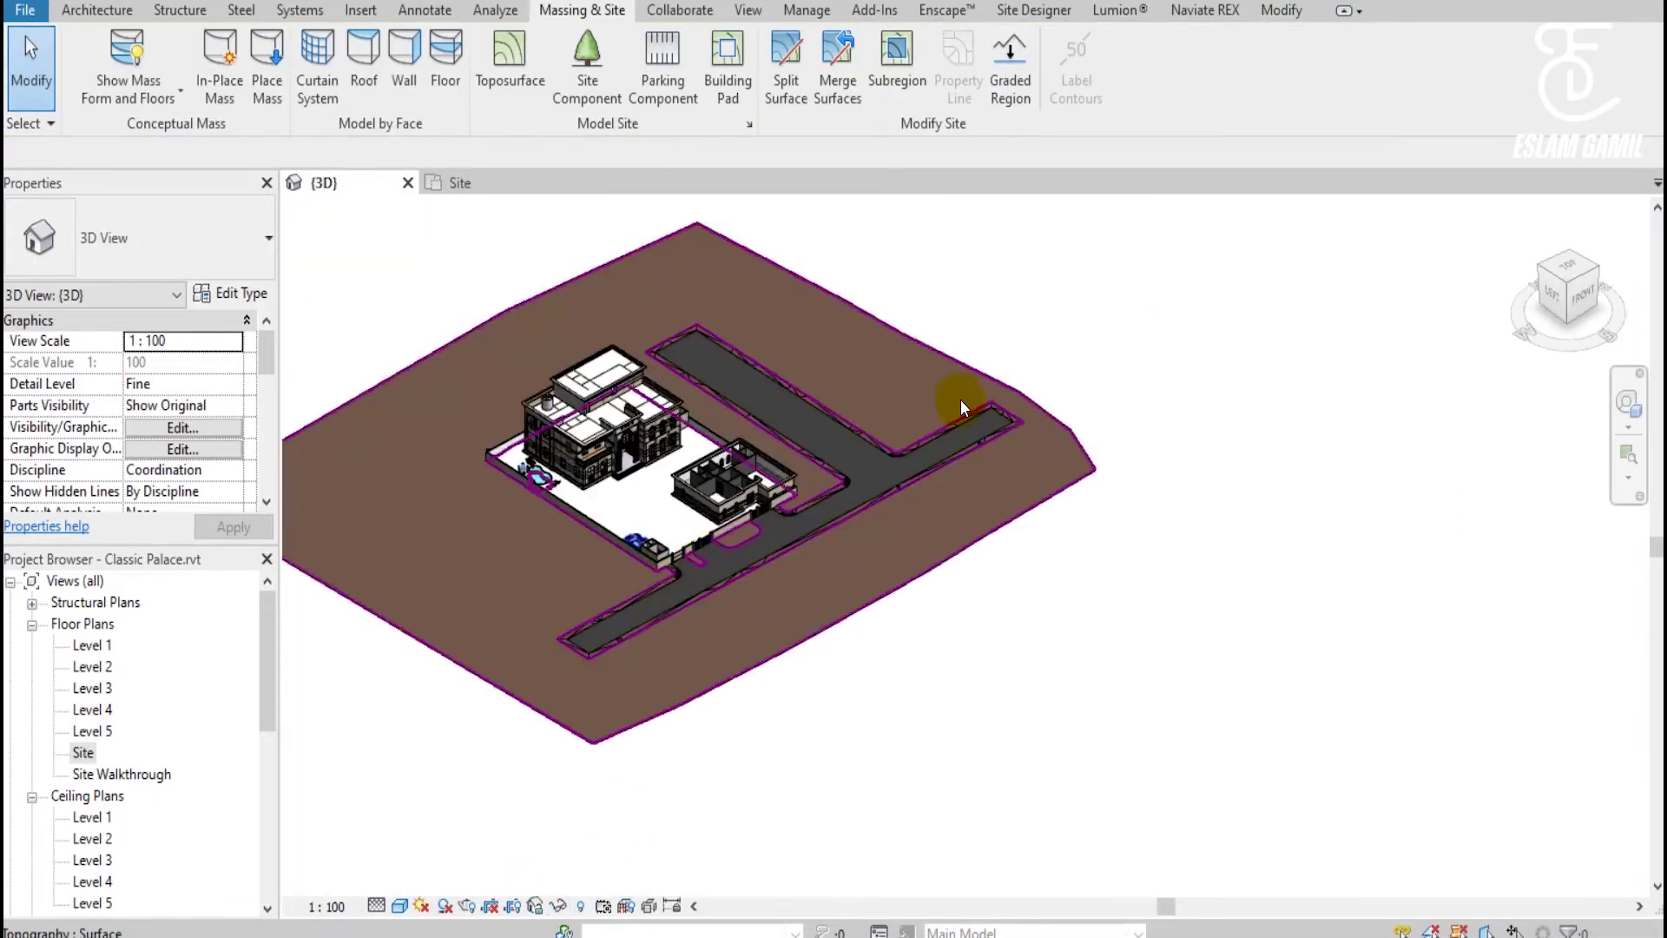
scroll(961, 399, "up", 3)
scroll(960, 399, "up", 2)
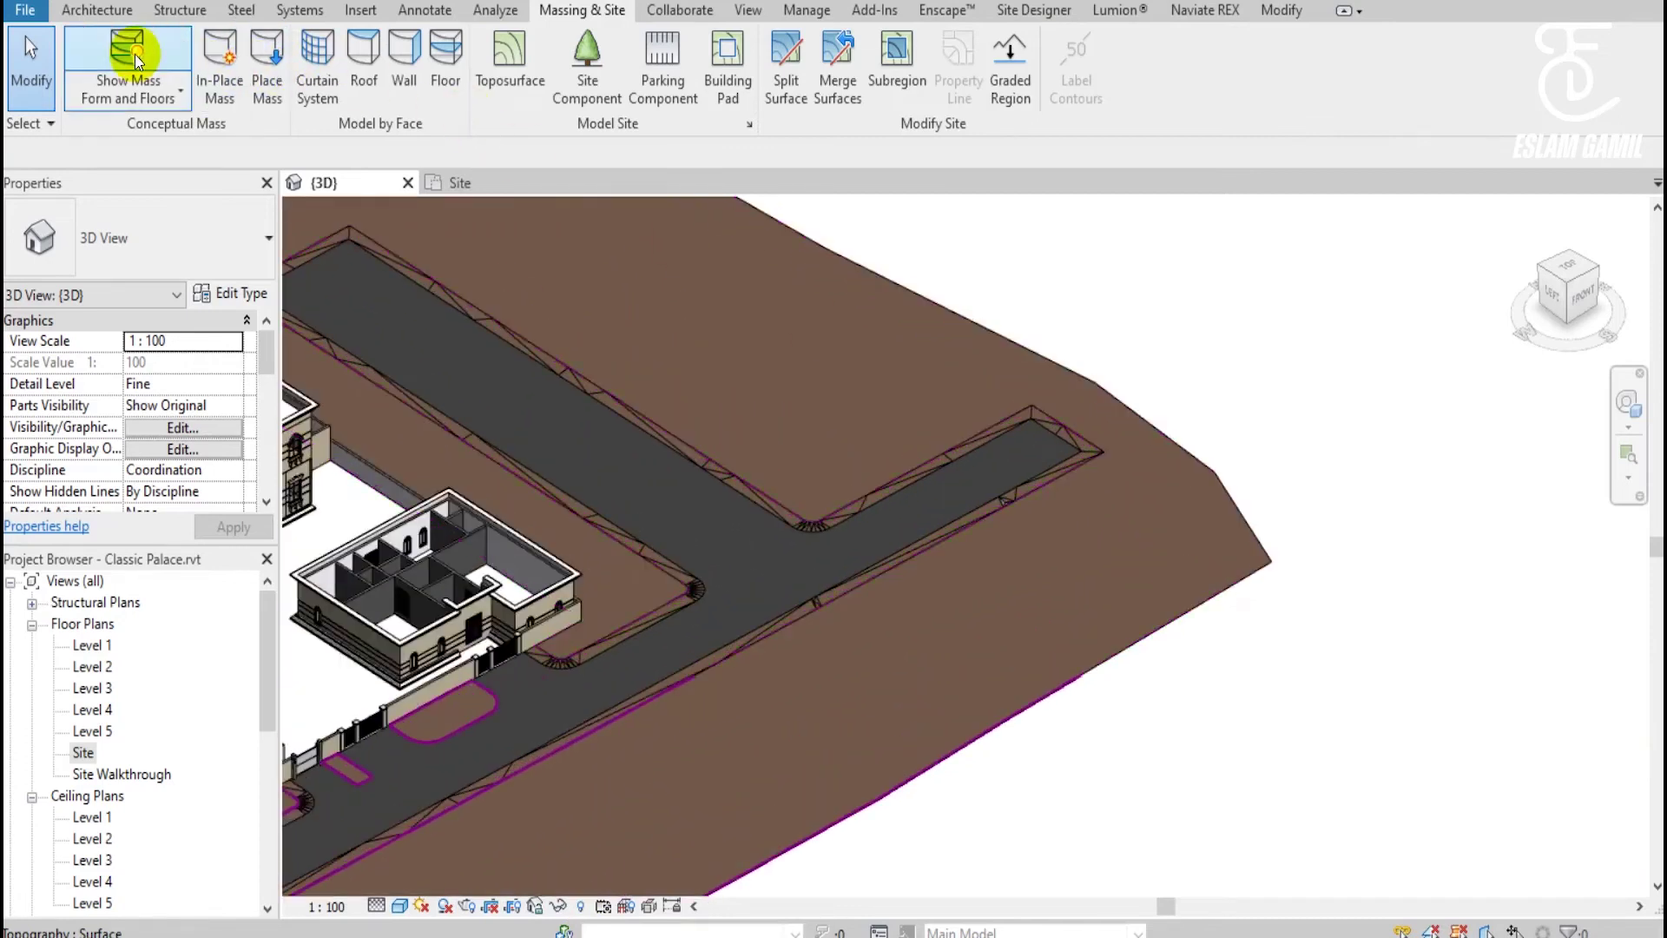
Give the Pavement 01 road roof a level offset of 200.
left_click(865, 494)
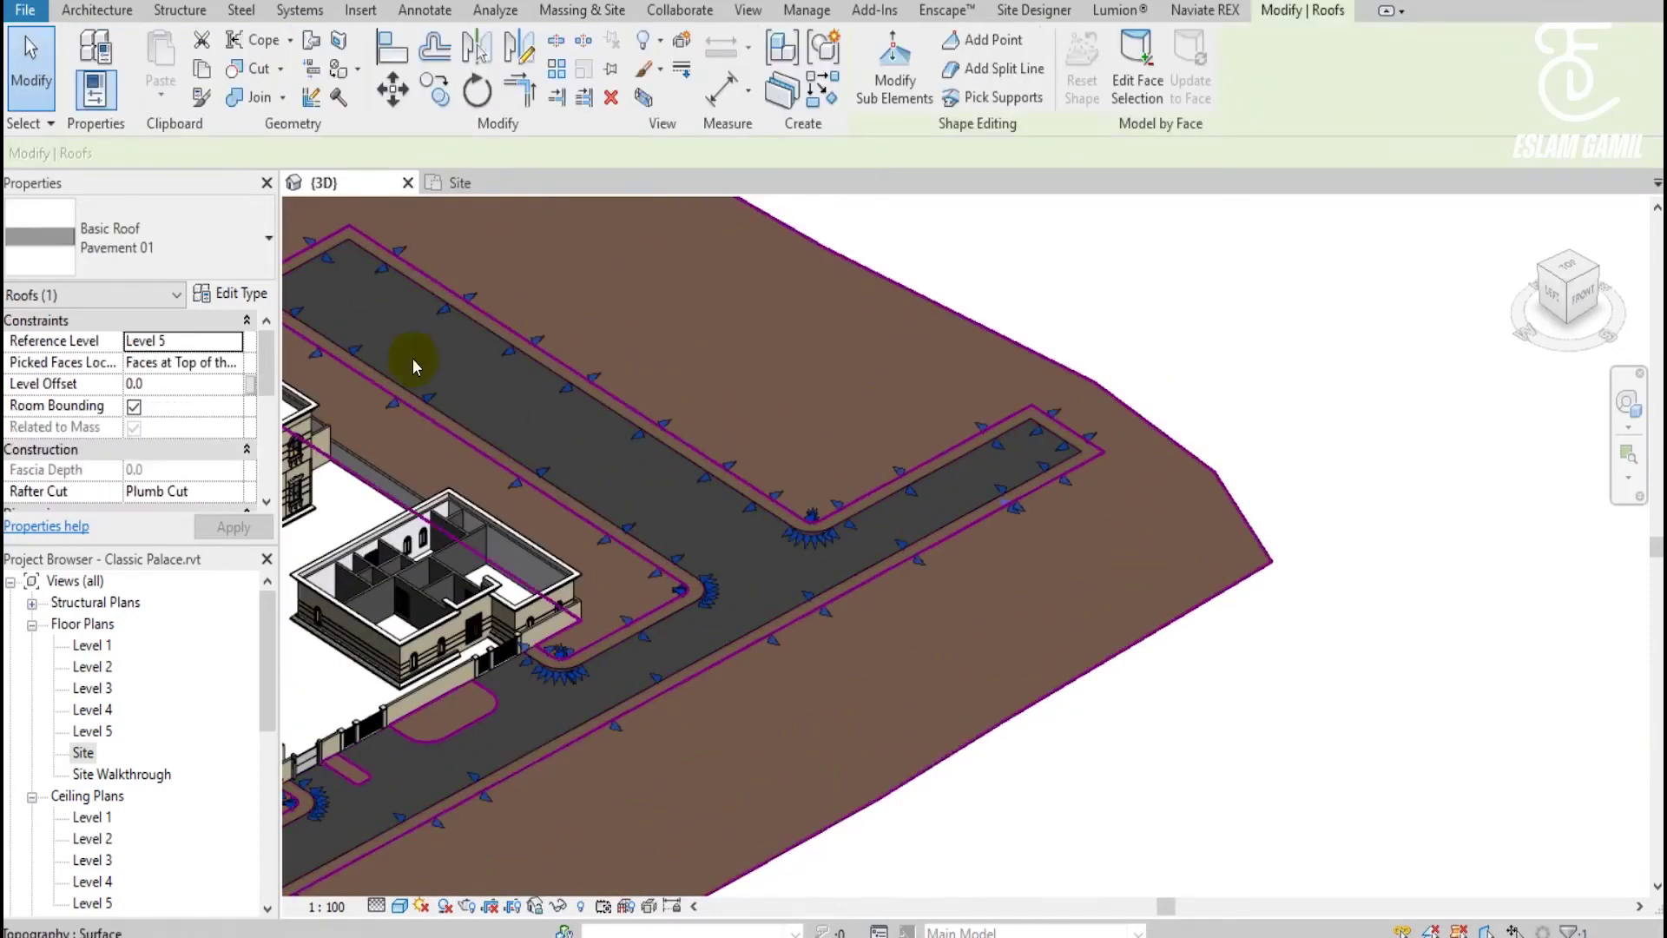
left_click(172, 385)
type("200")
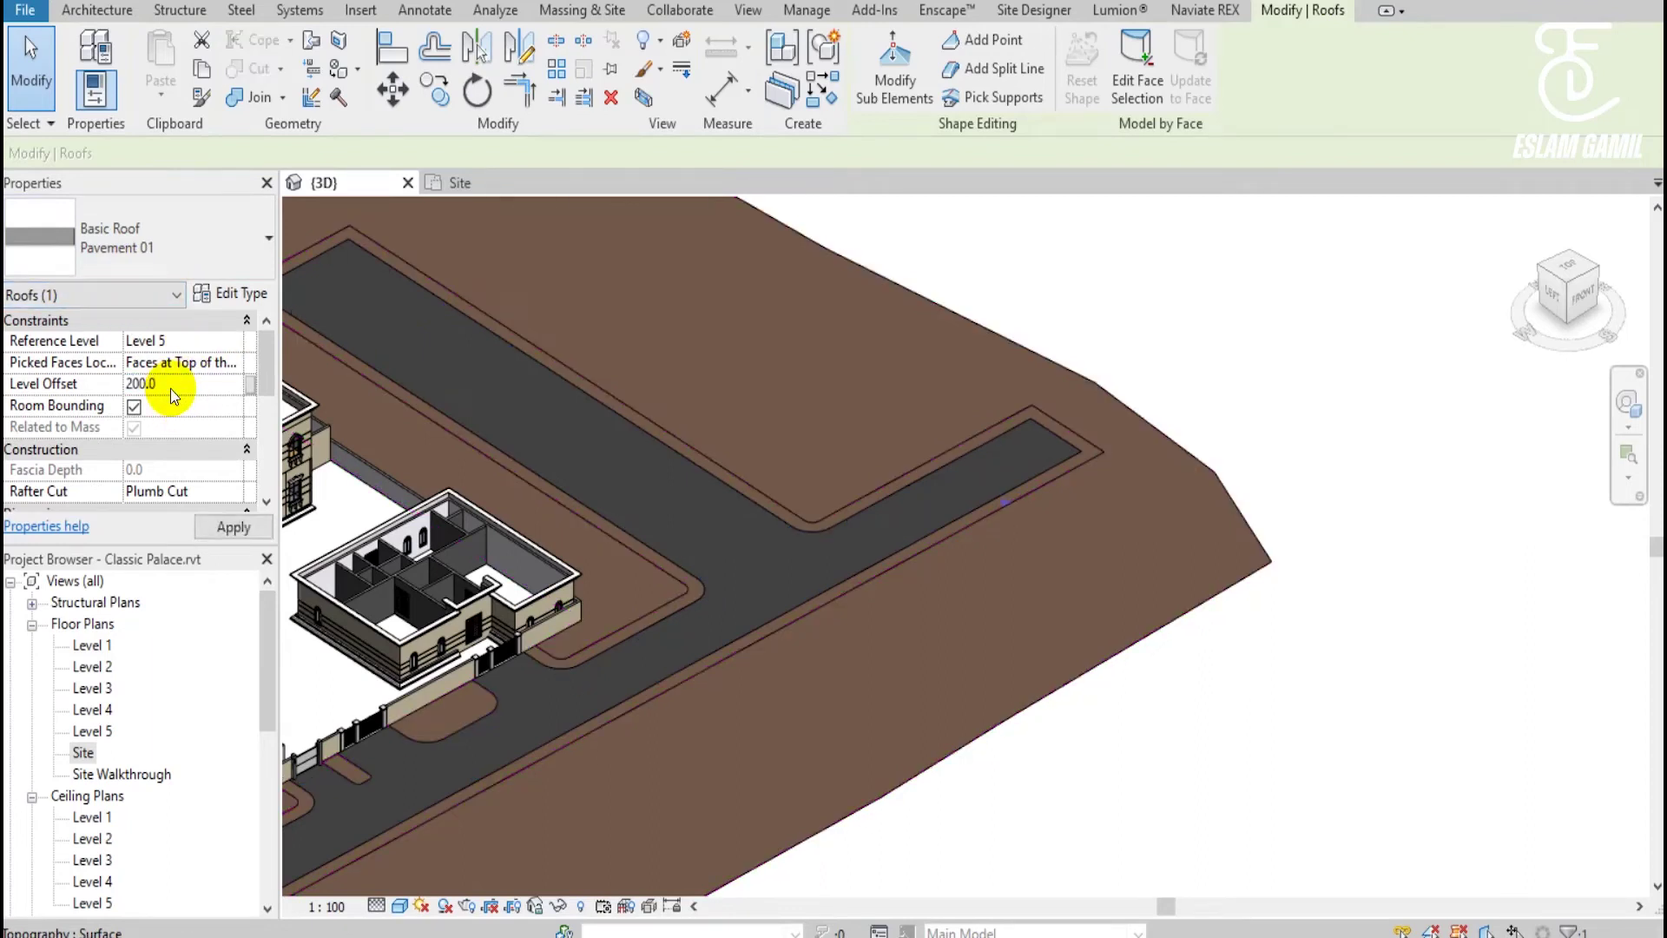
left_click(1259, 441)
mouse_move(1272, 443)
middle_mouse_down("shift")
mouse_move(1196, 582)
mouse_move(755, 564)
middle_mouse_up("shift")
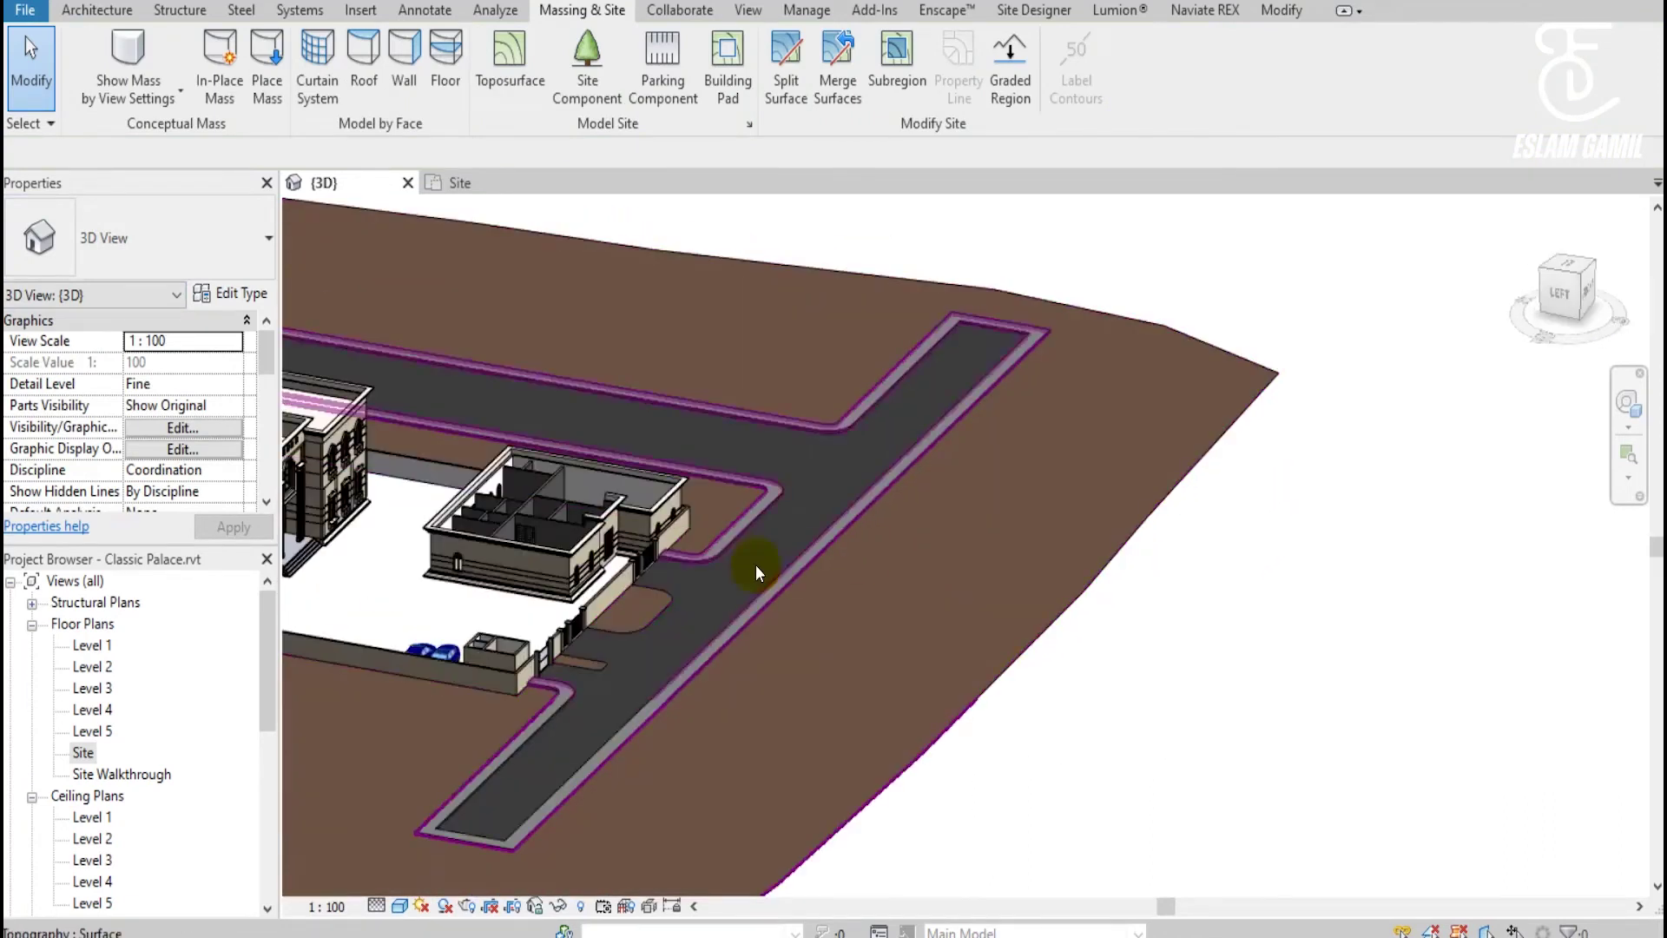
scroll(732, 508, "up", 3)
scroll(732, 508, "up", 3)
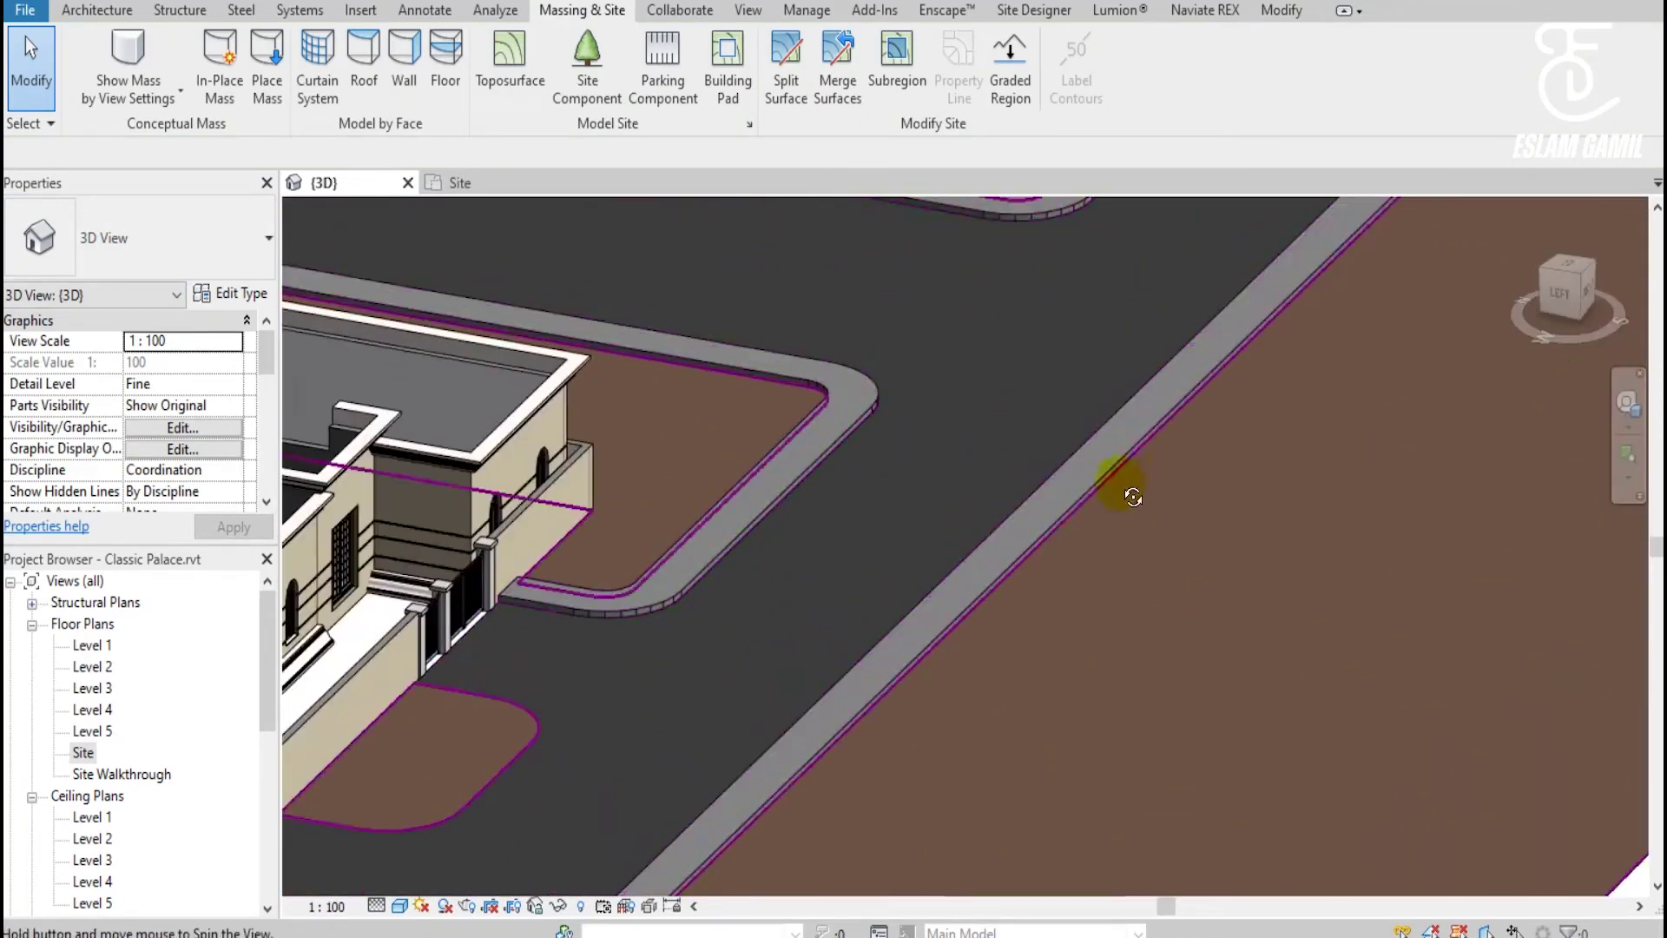
middle_click_drag(1133, 497, 1053, 439, "shift")
scroll(1076, 493, "up", 2)
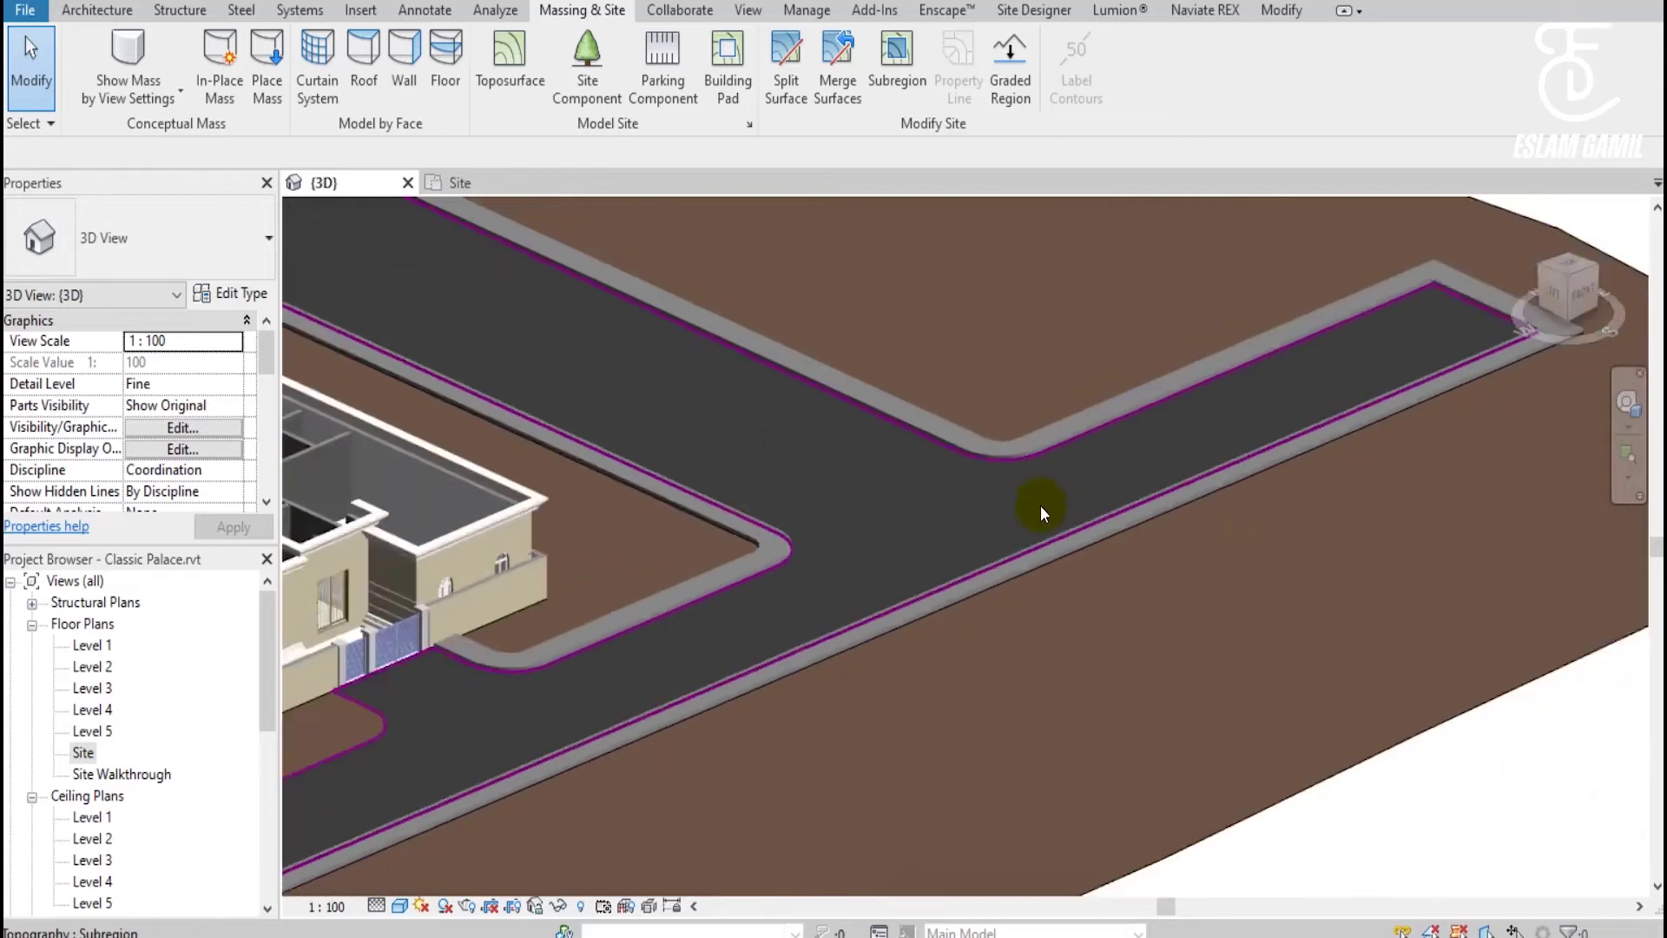
scroll(1040, 505, "down", 2)
scroll(1076, 521, "down", 2)
scroll(1068, 521, "down", 2)
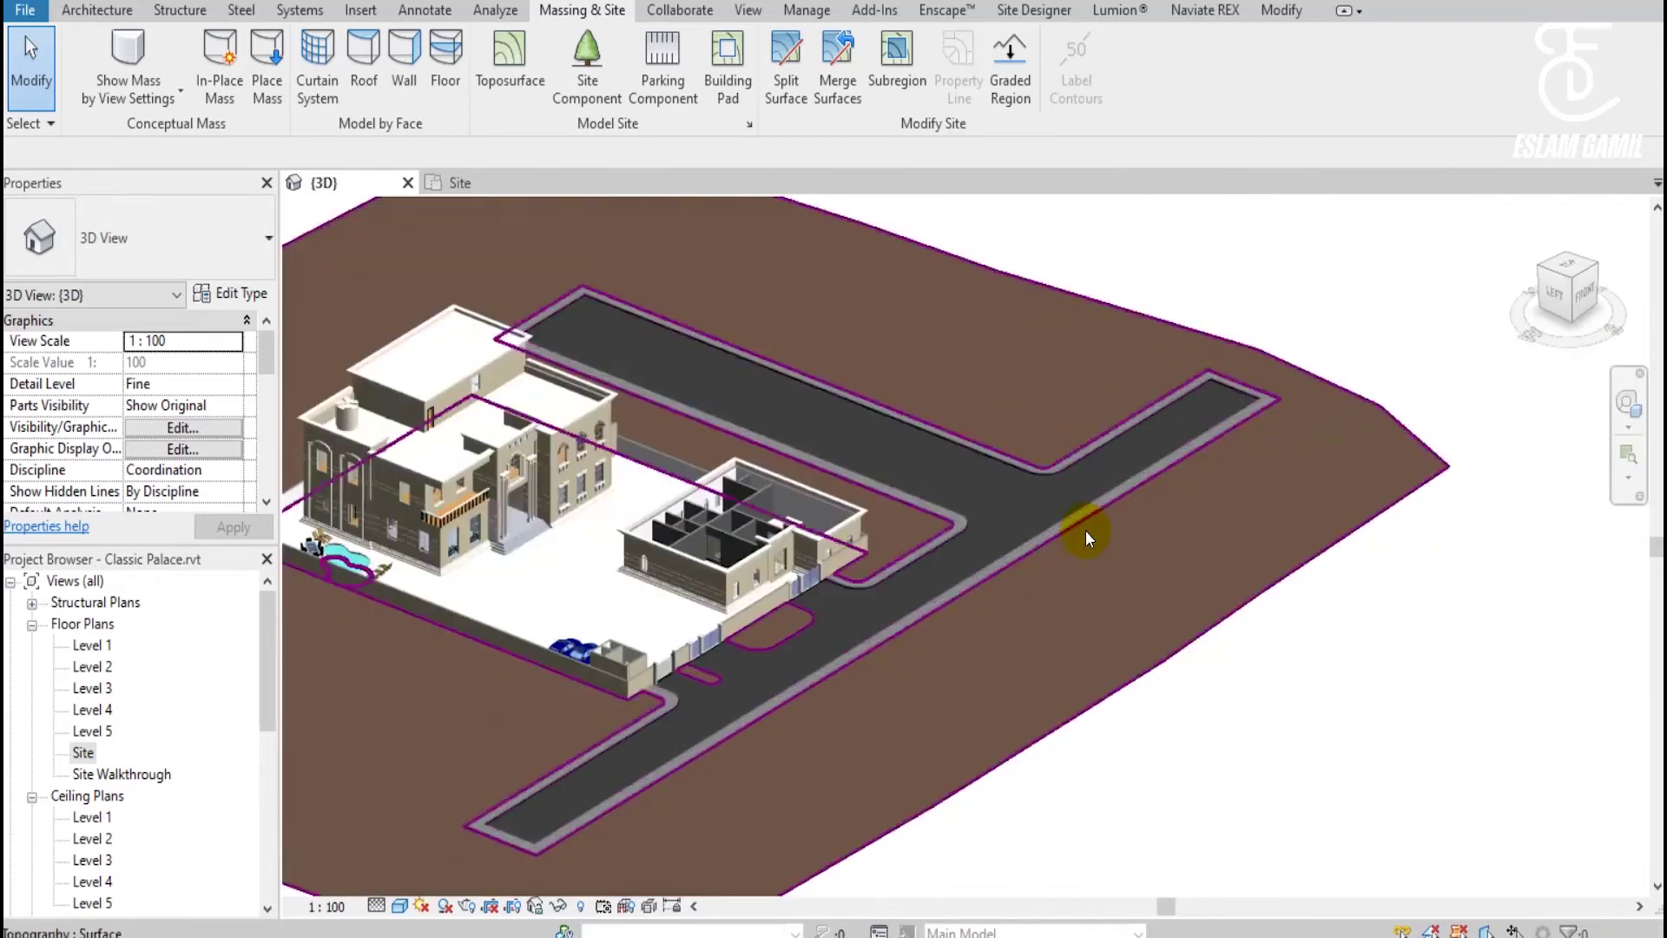
scroll(1086, 529, "down", 2)
mouse_move(1209, 744)
middle_mouse_down("shift")
mouse_move(1086, 770)
mouse_move(1153, 763)
middle_mouse_up("shift")
scroll(1147, 771, "up", 2)
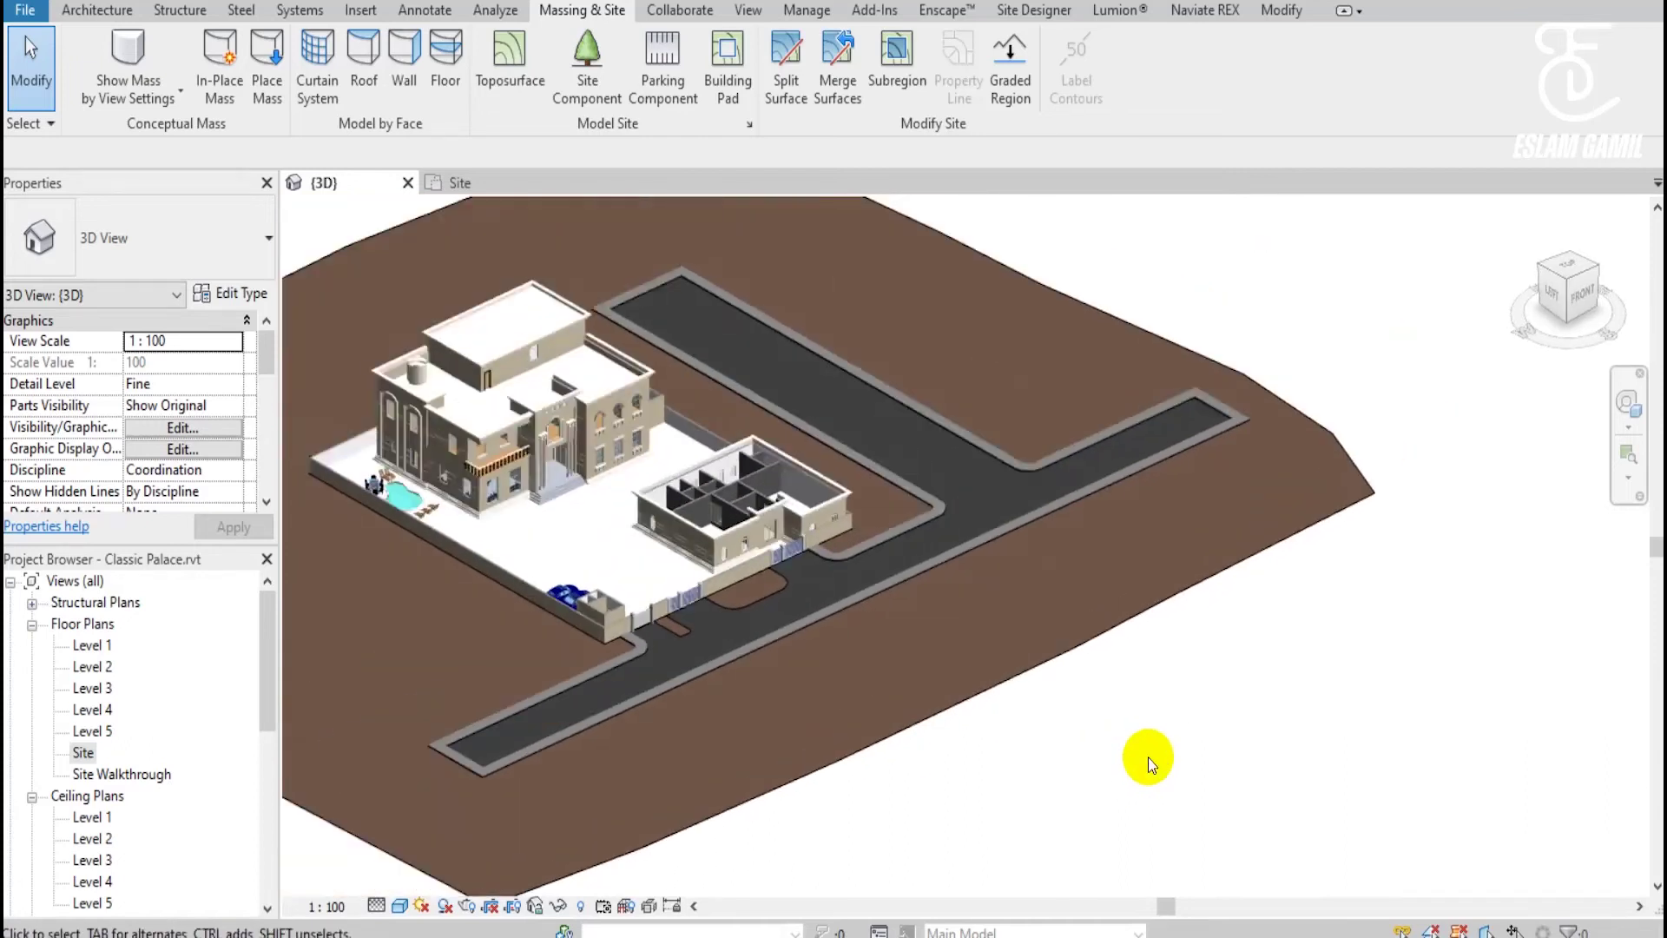
scroll(660, 362, "up", 2)
scroll(694, 356, "up", 1)
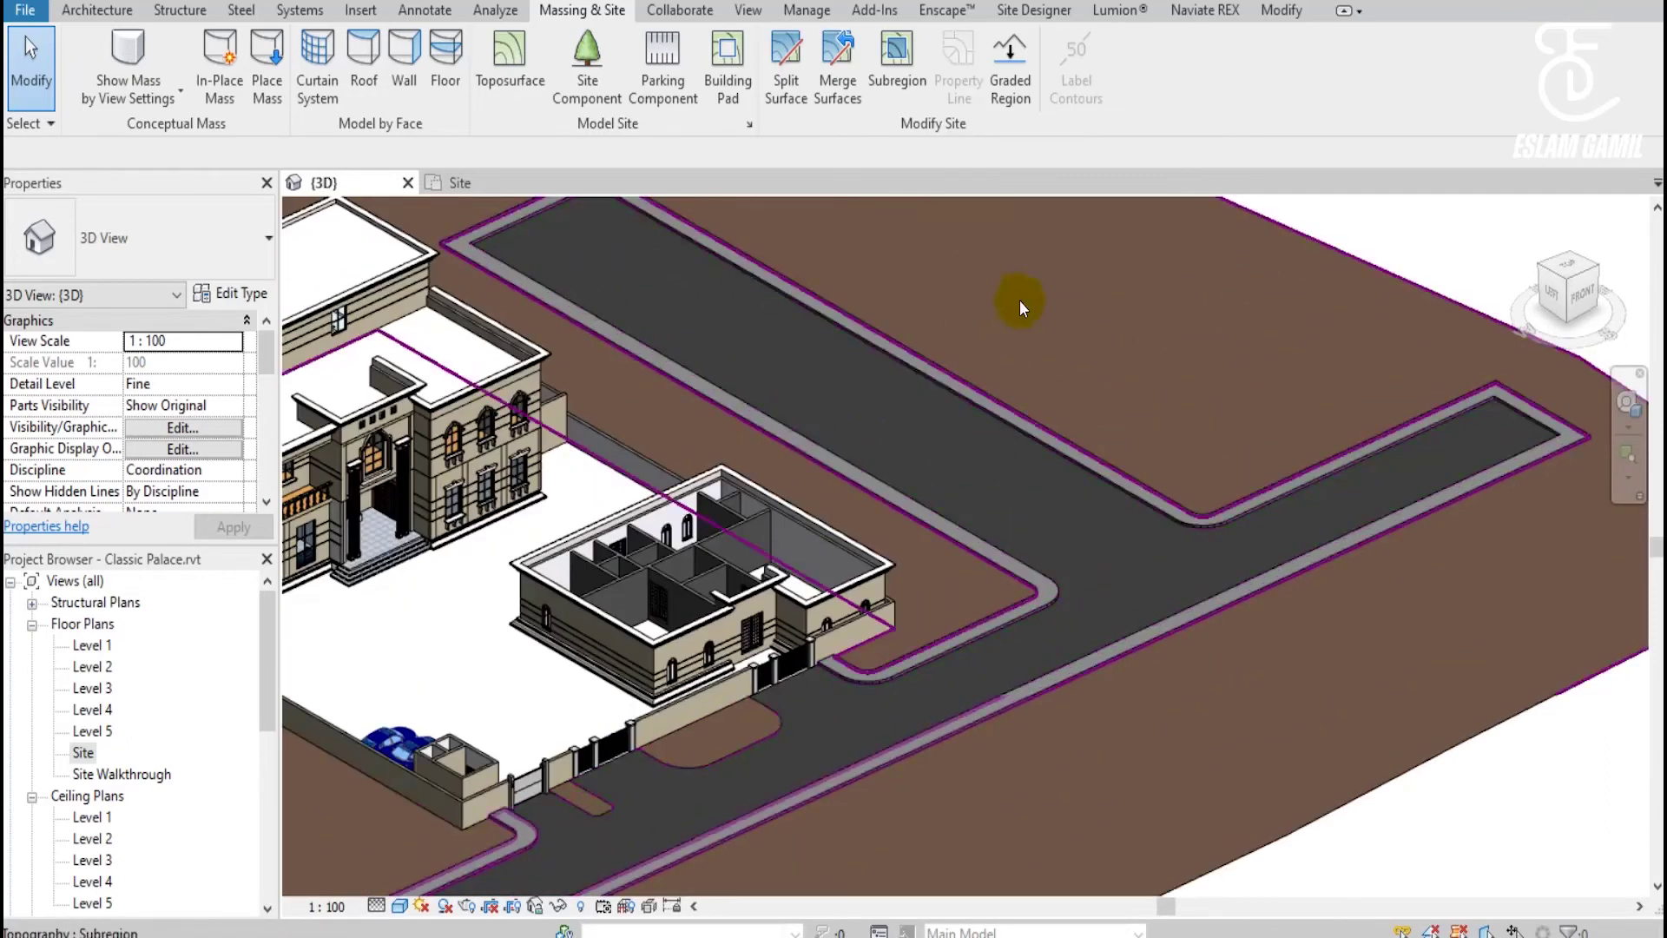
scroll(1020, 300, "down", 2)
middle_click_drag(1079, 268, 1058, 484, "shift")
scroll(1155, 365, "down", 2)
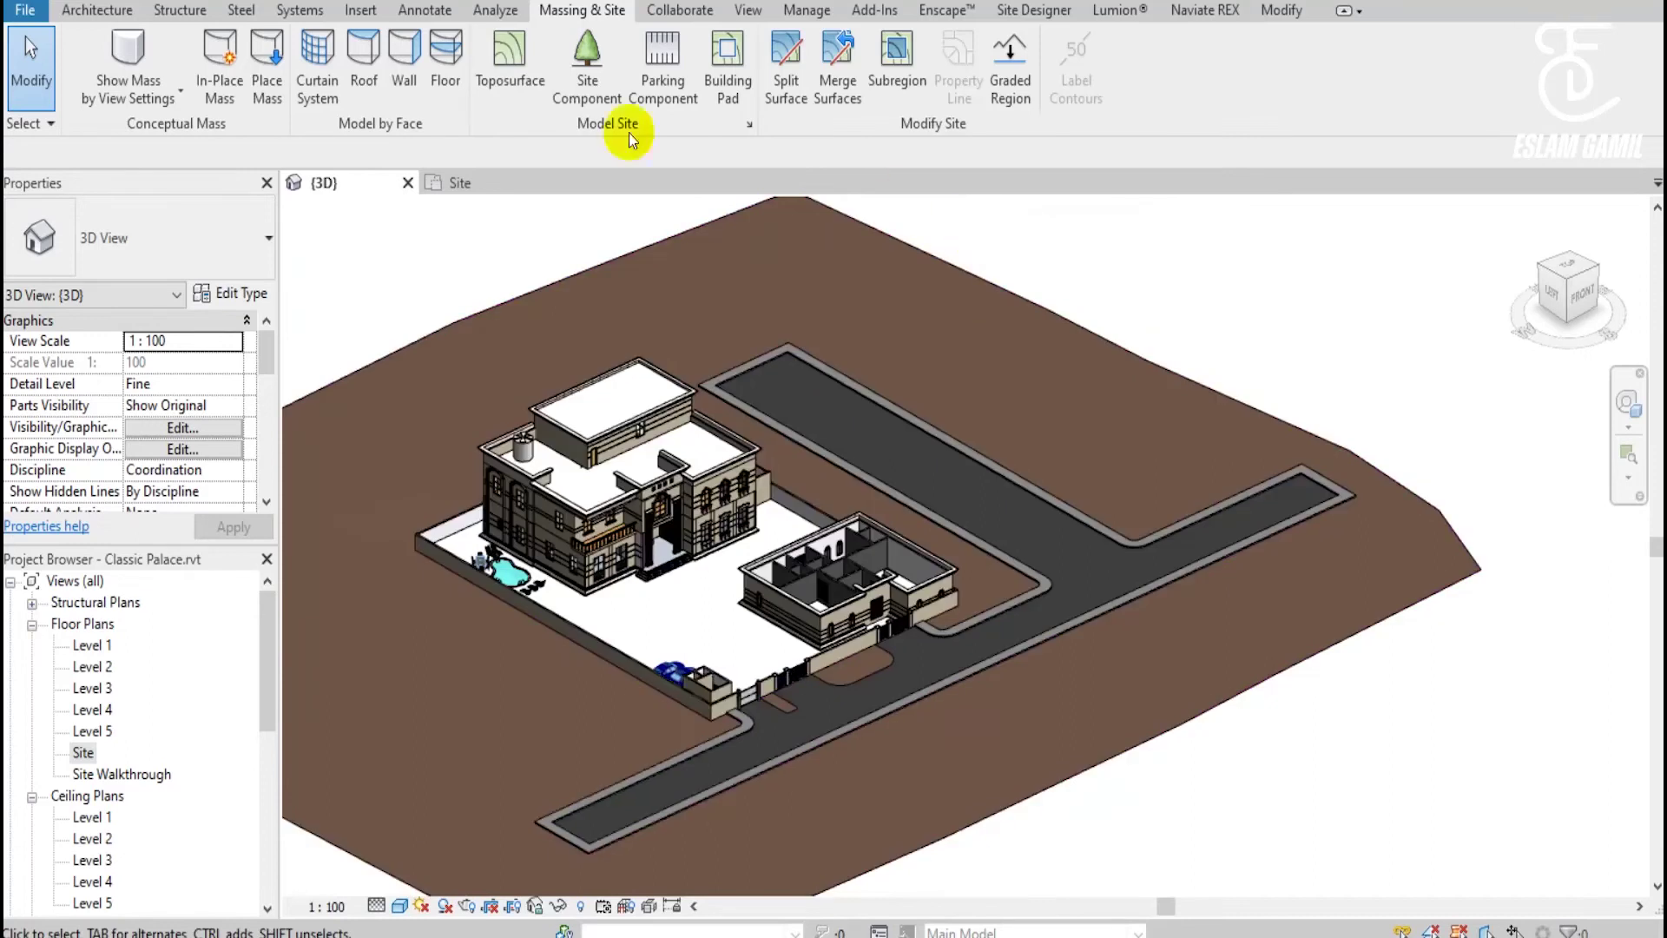
left_click(365, 108)
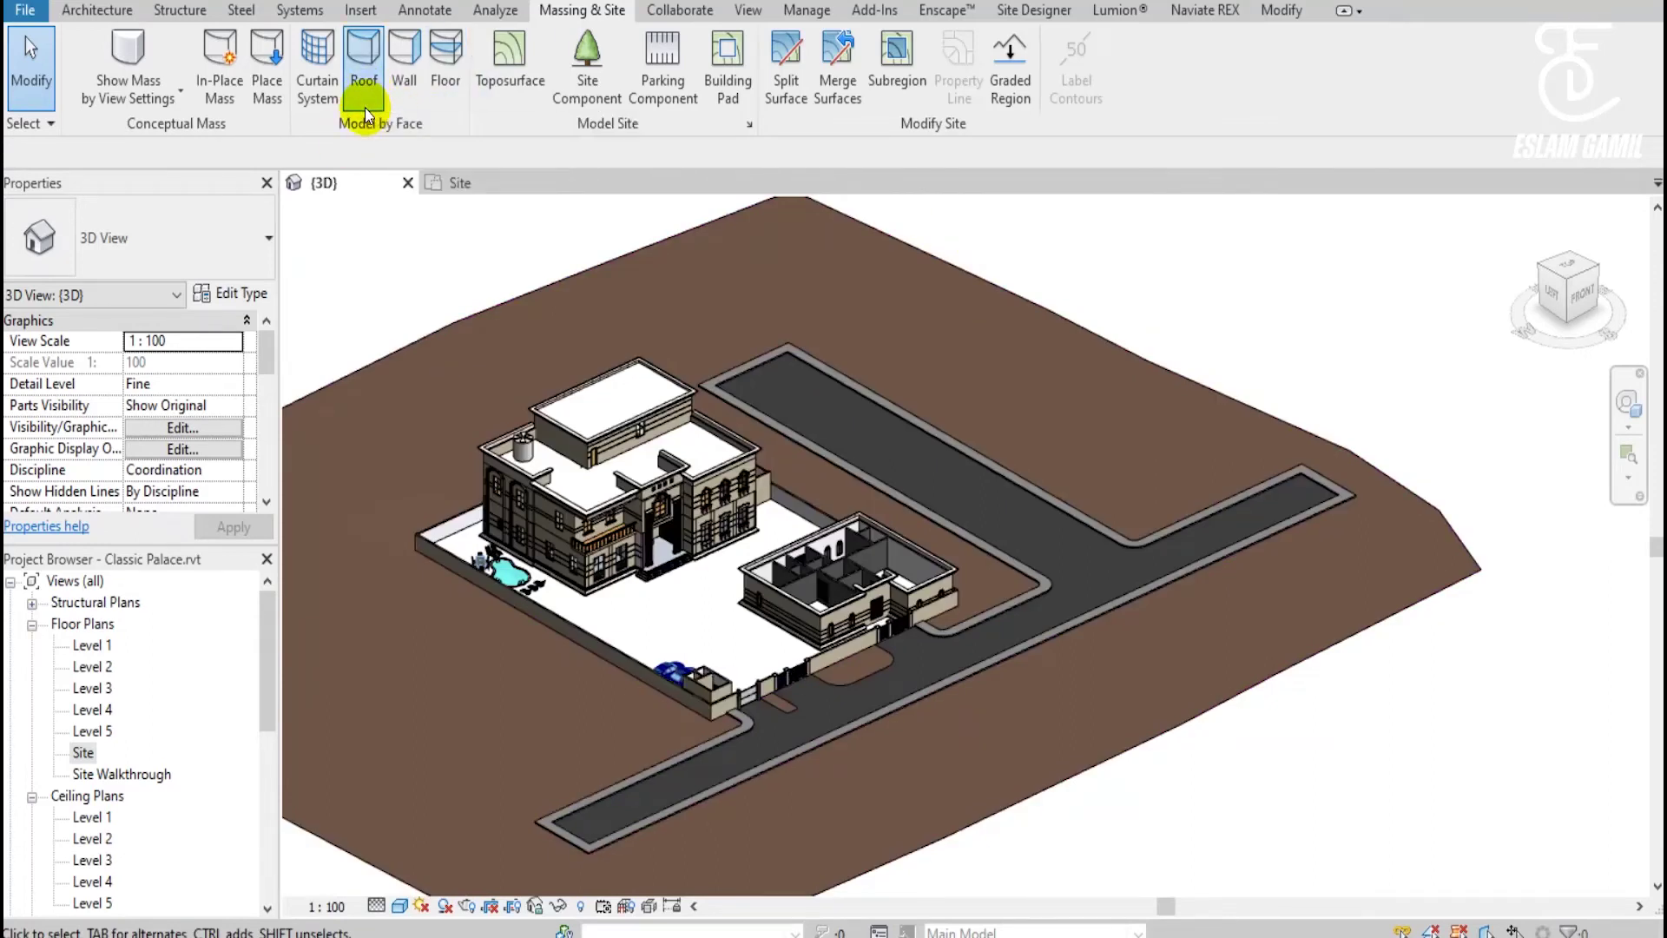
key("Escape")
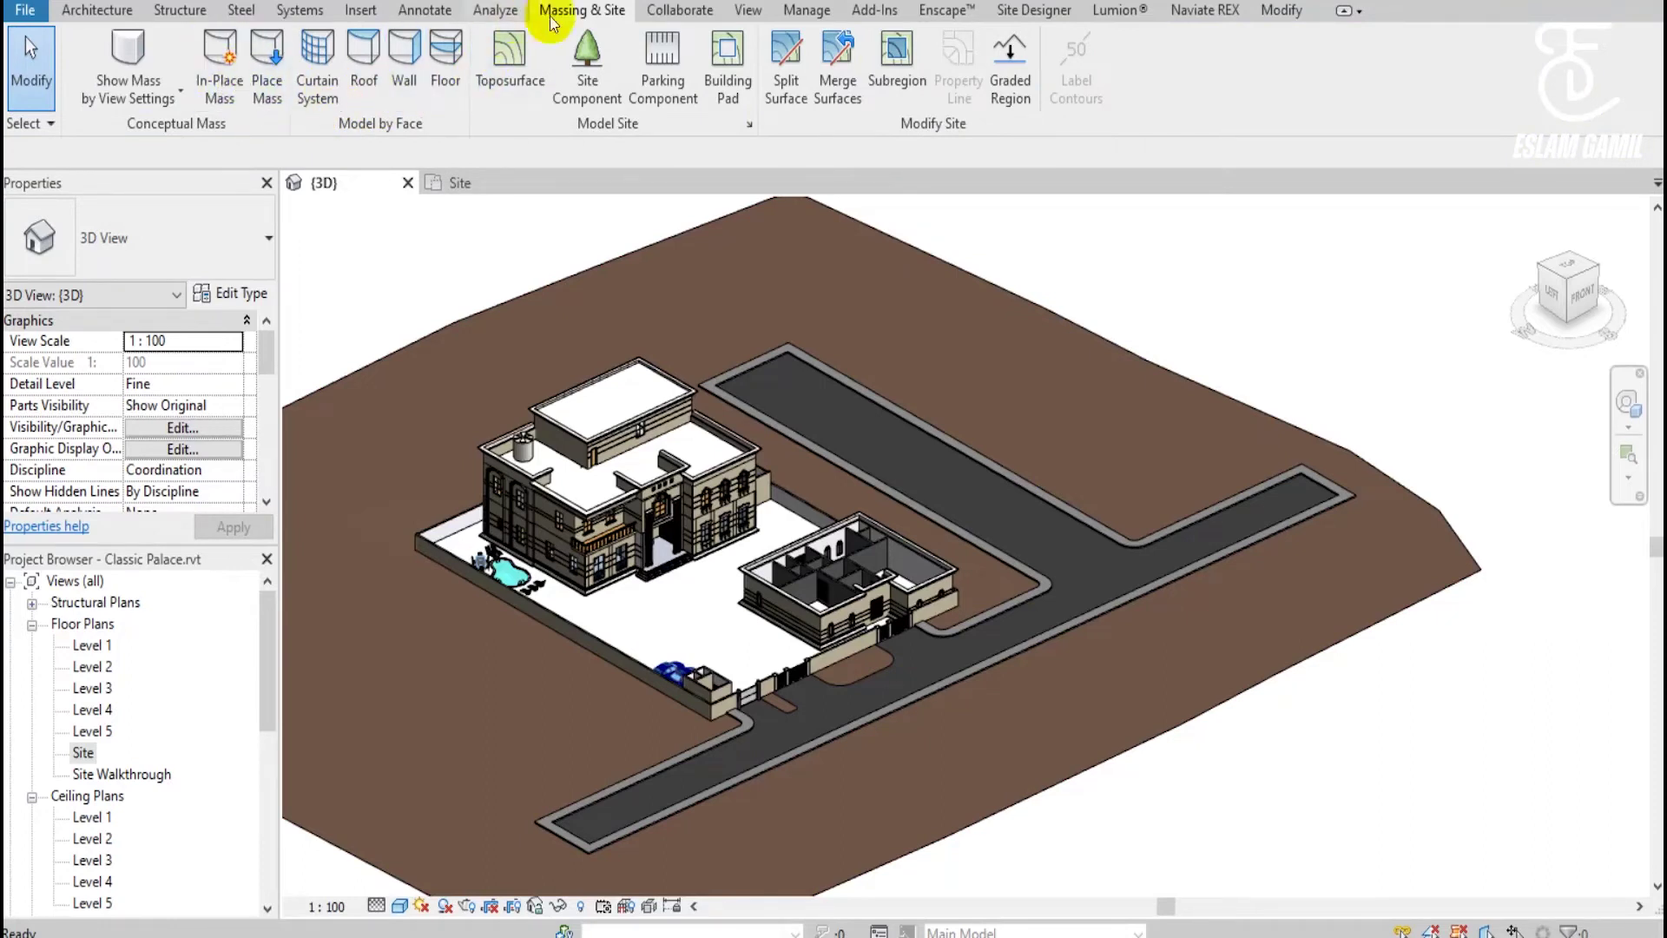
scroll(1173, 277, "down", 3)
middle_click_drag(1172, 278, 1186, 313)
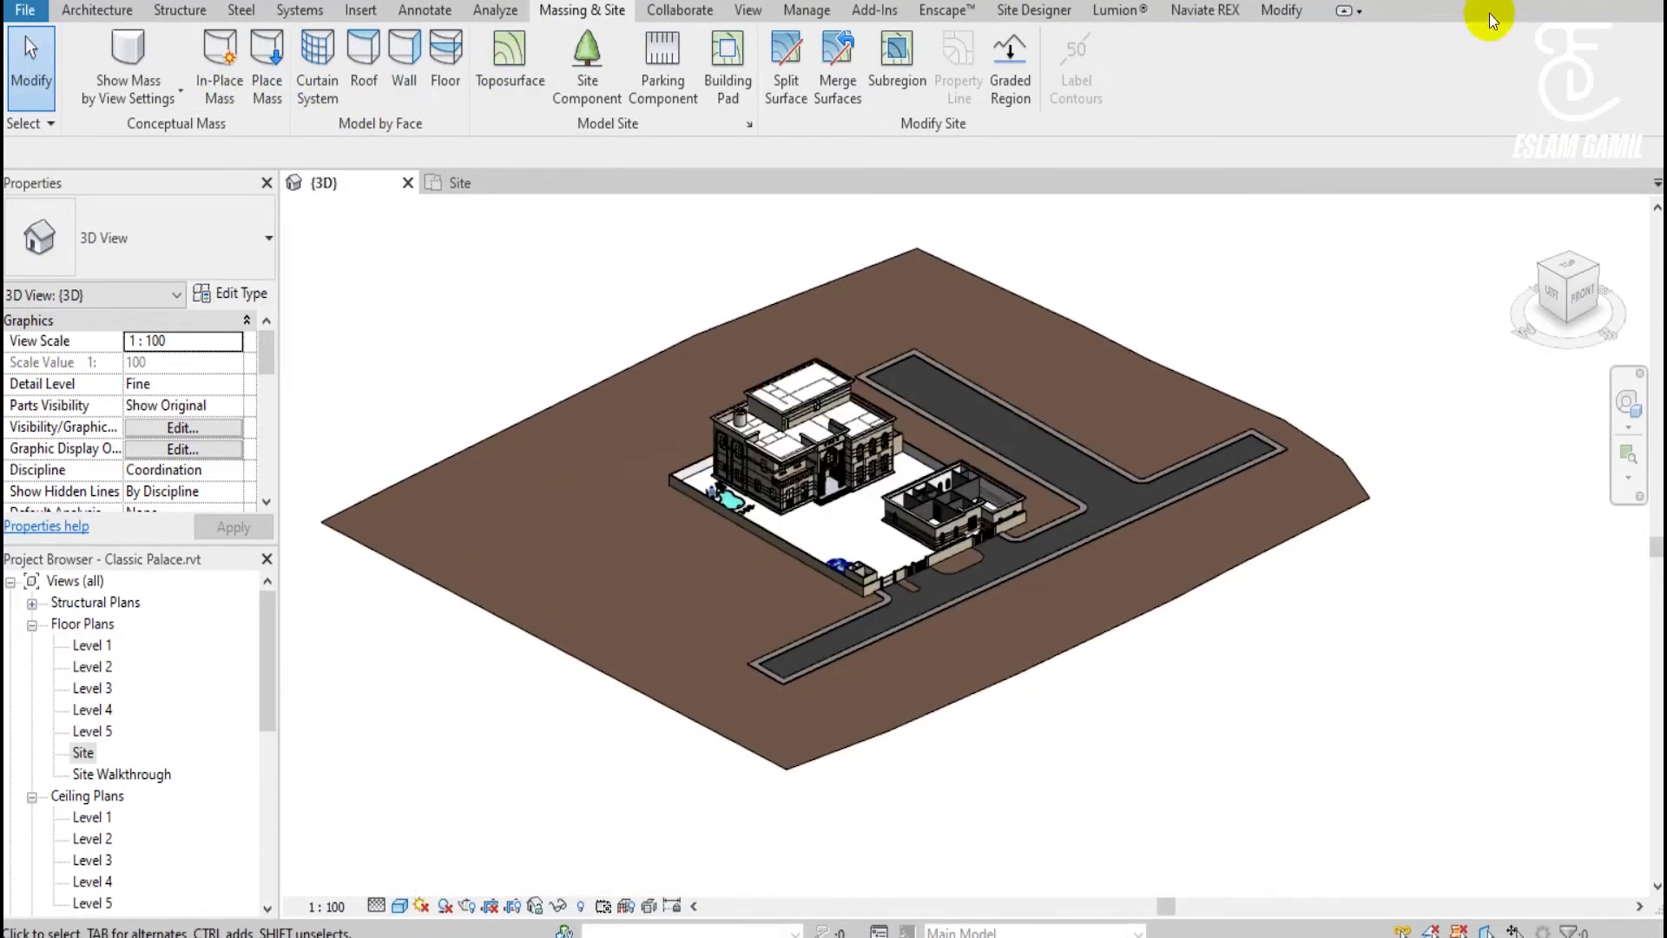
left_click(119, 11)
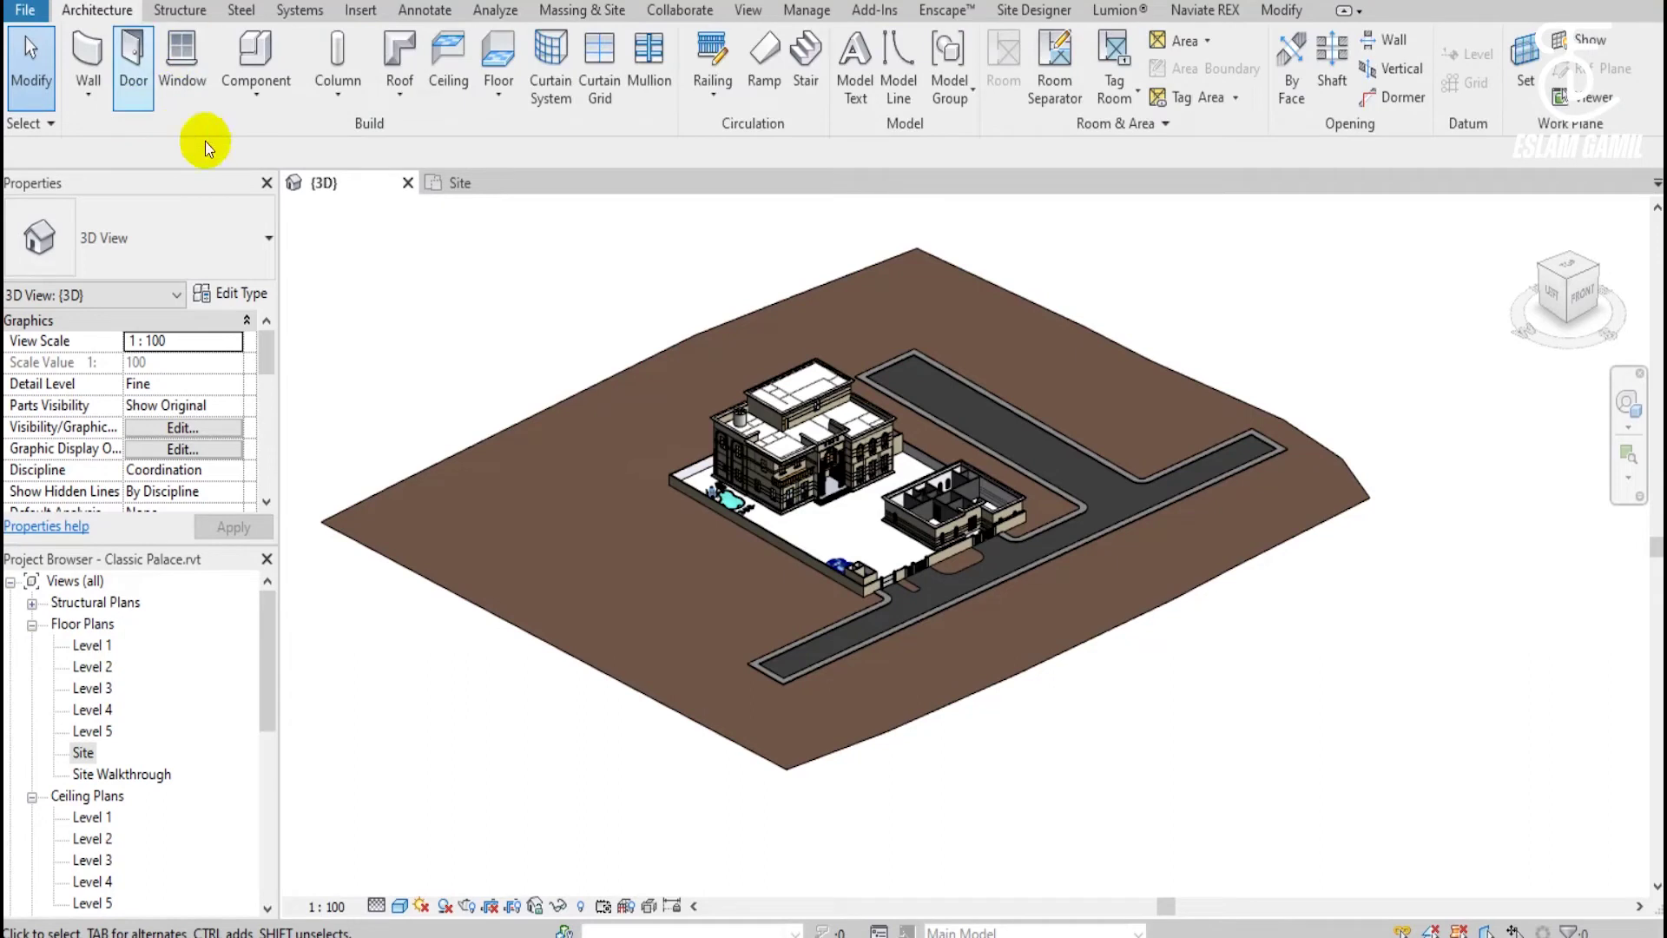
left_click(399, 91)
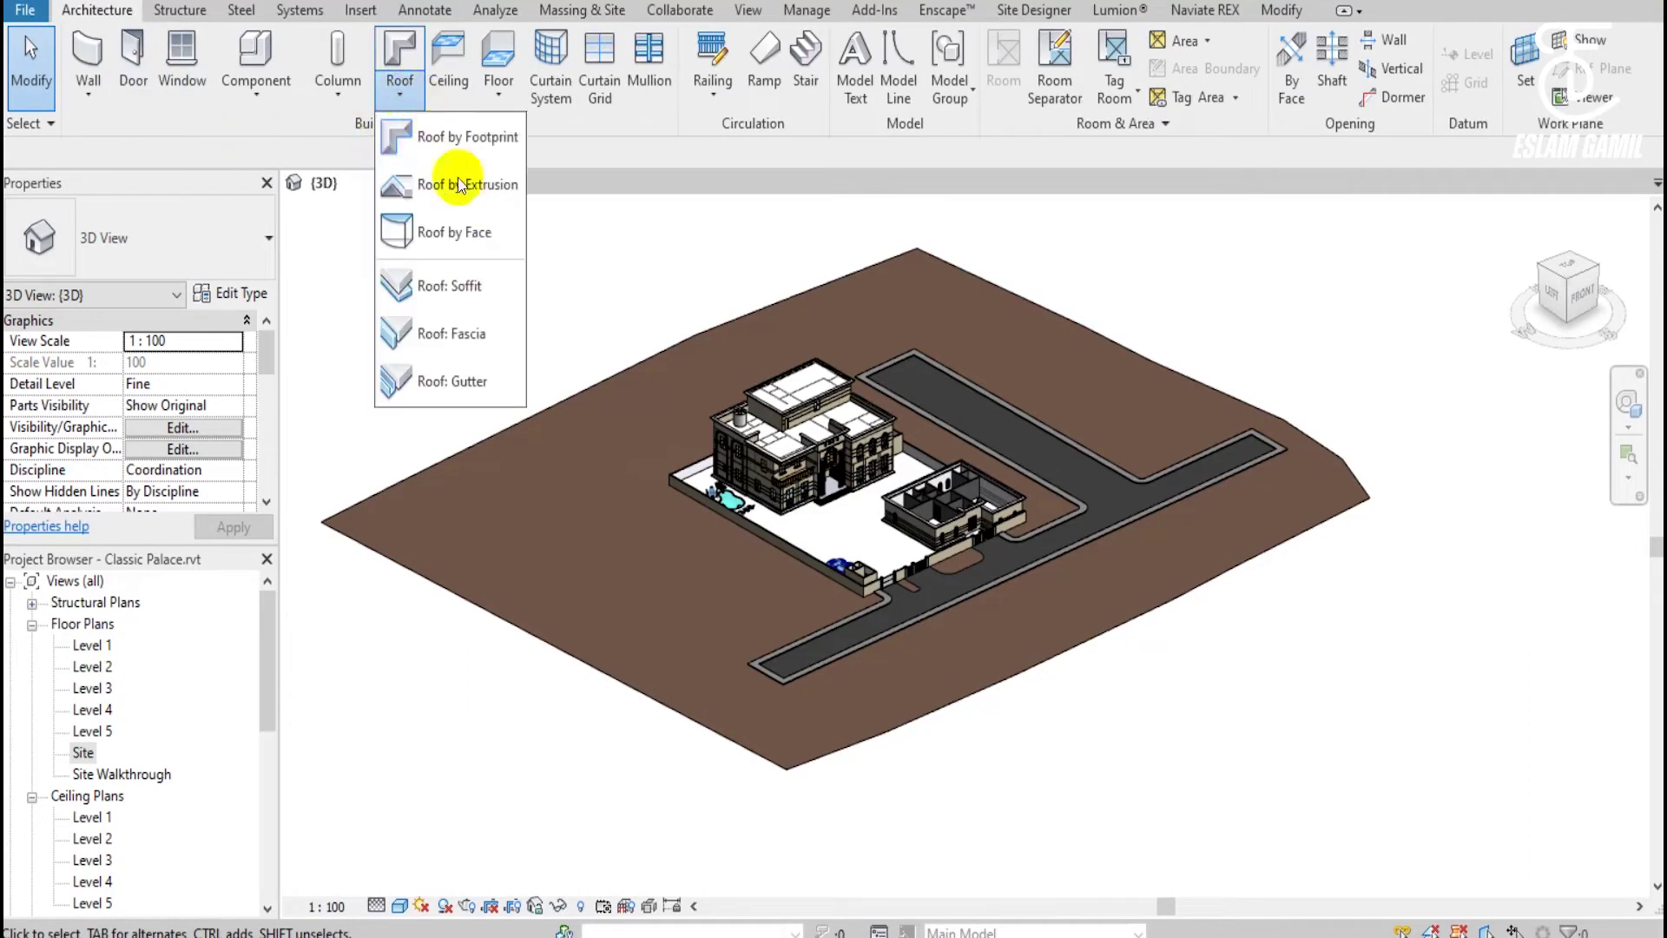
left_click(495, 248)
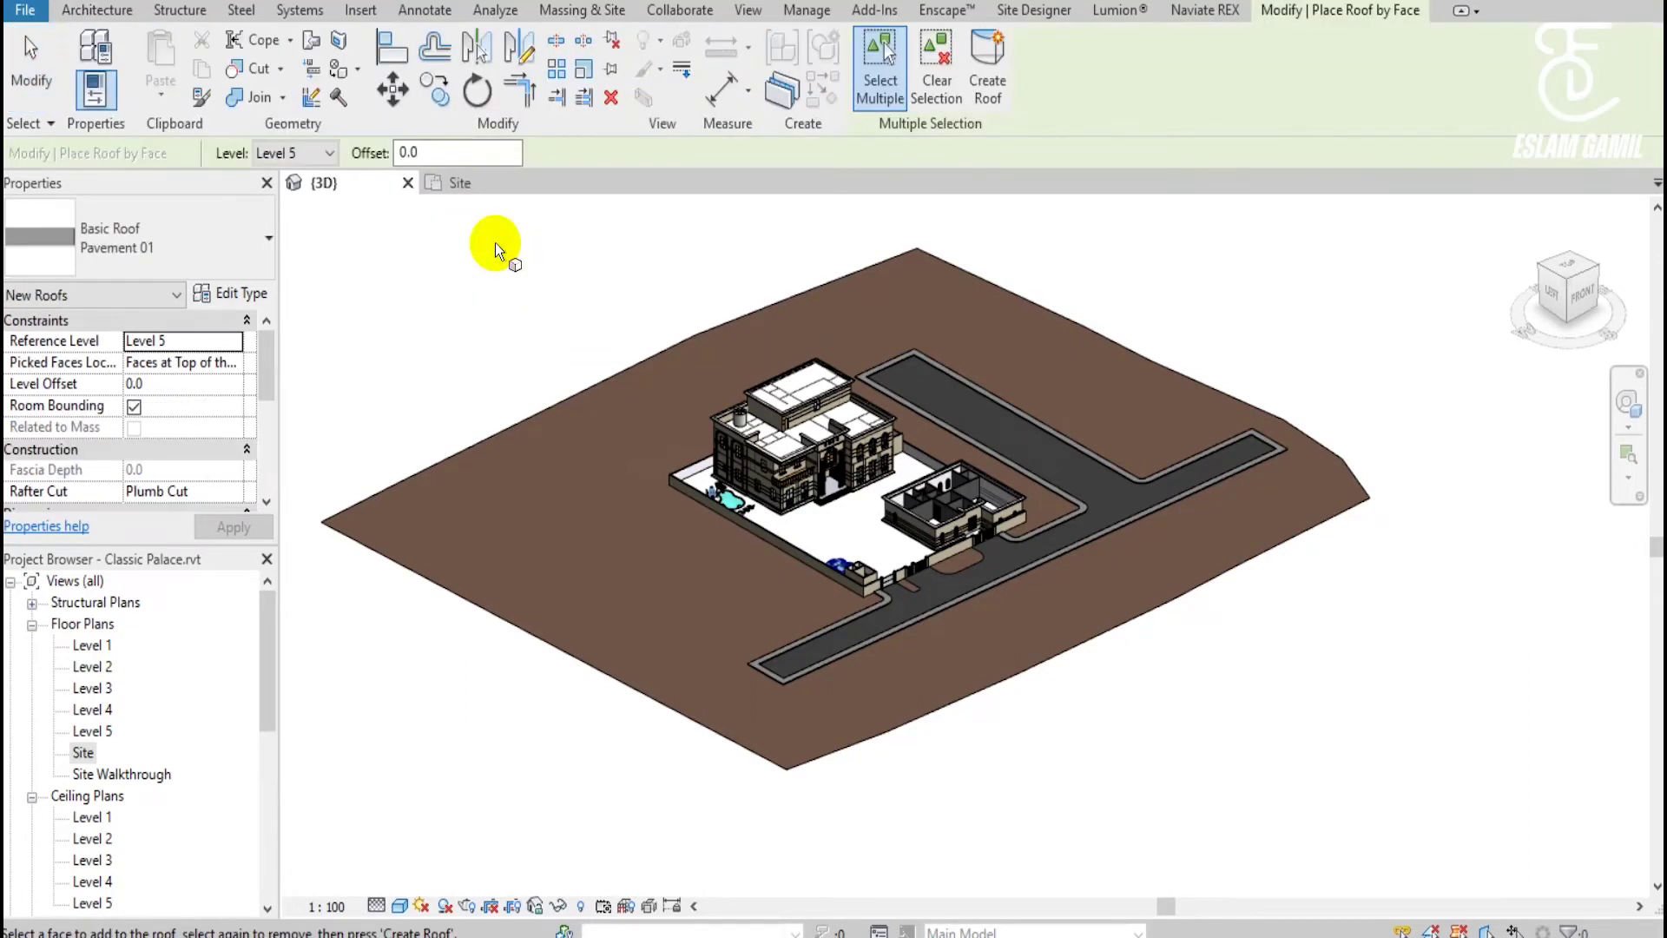
left_click(243, 294)
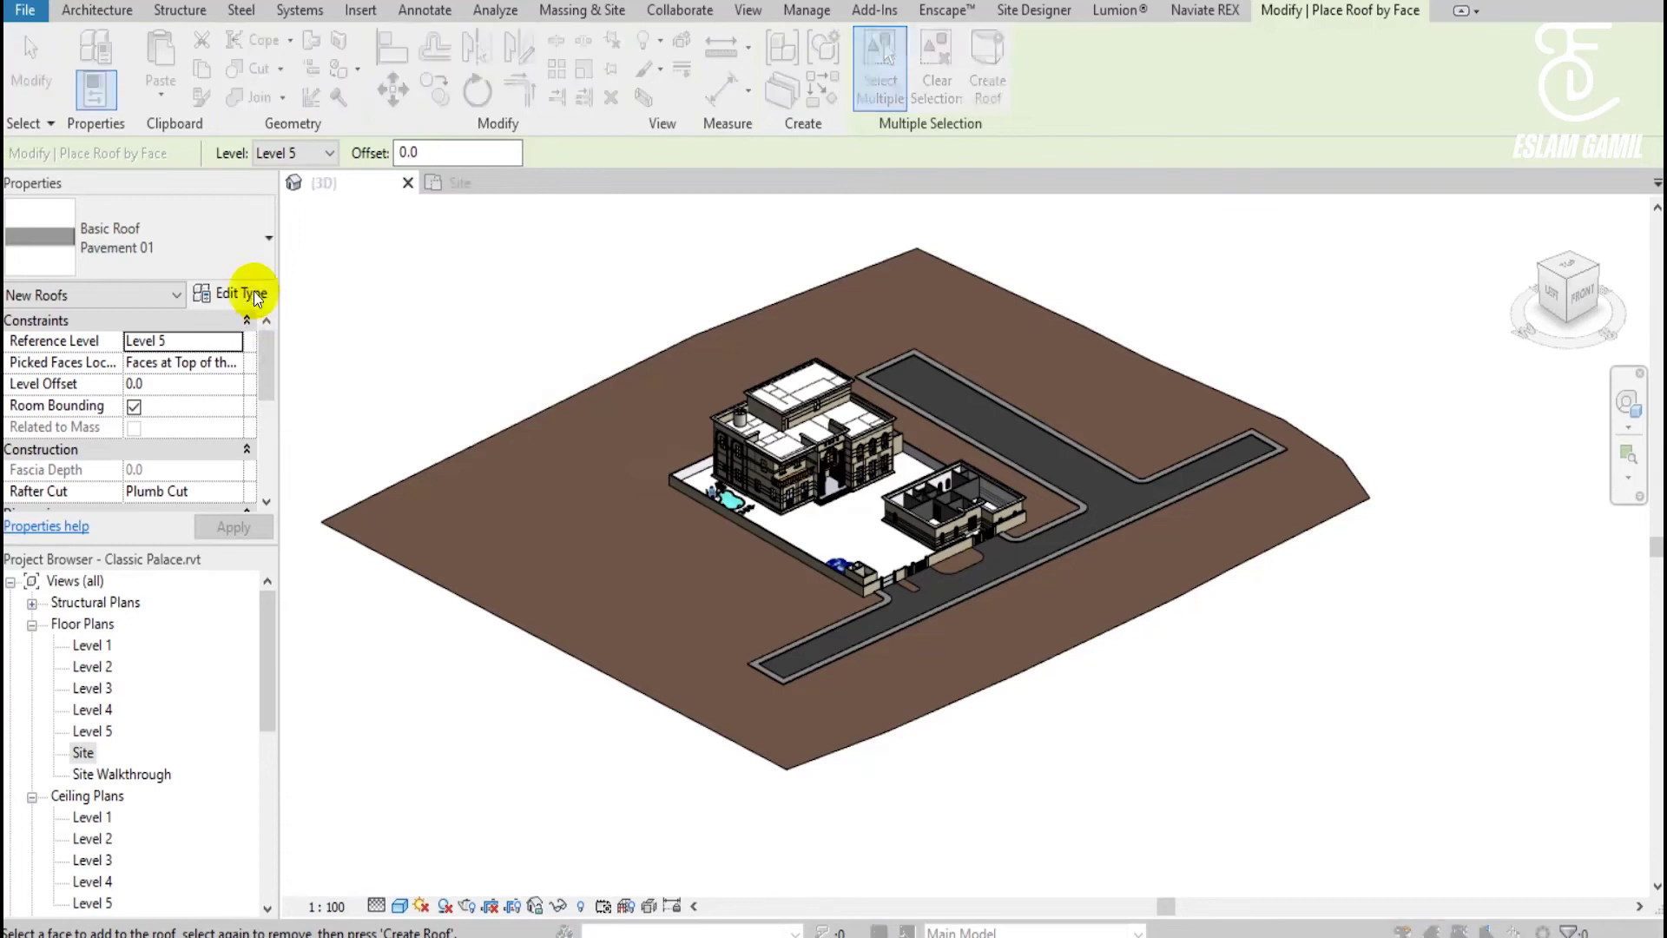
left_click_drag(1415, 52, 1230, 53)
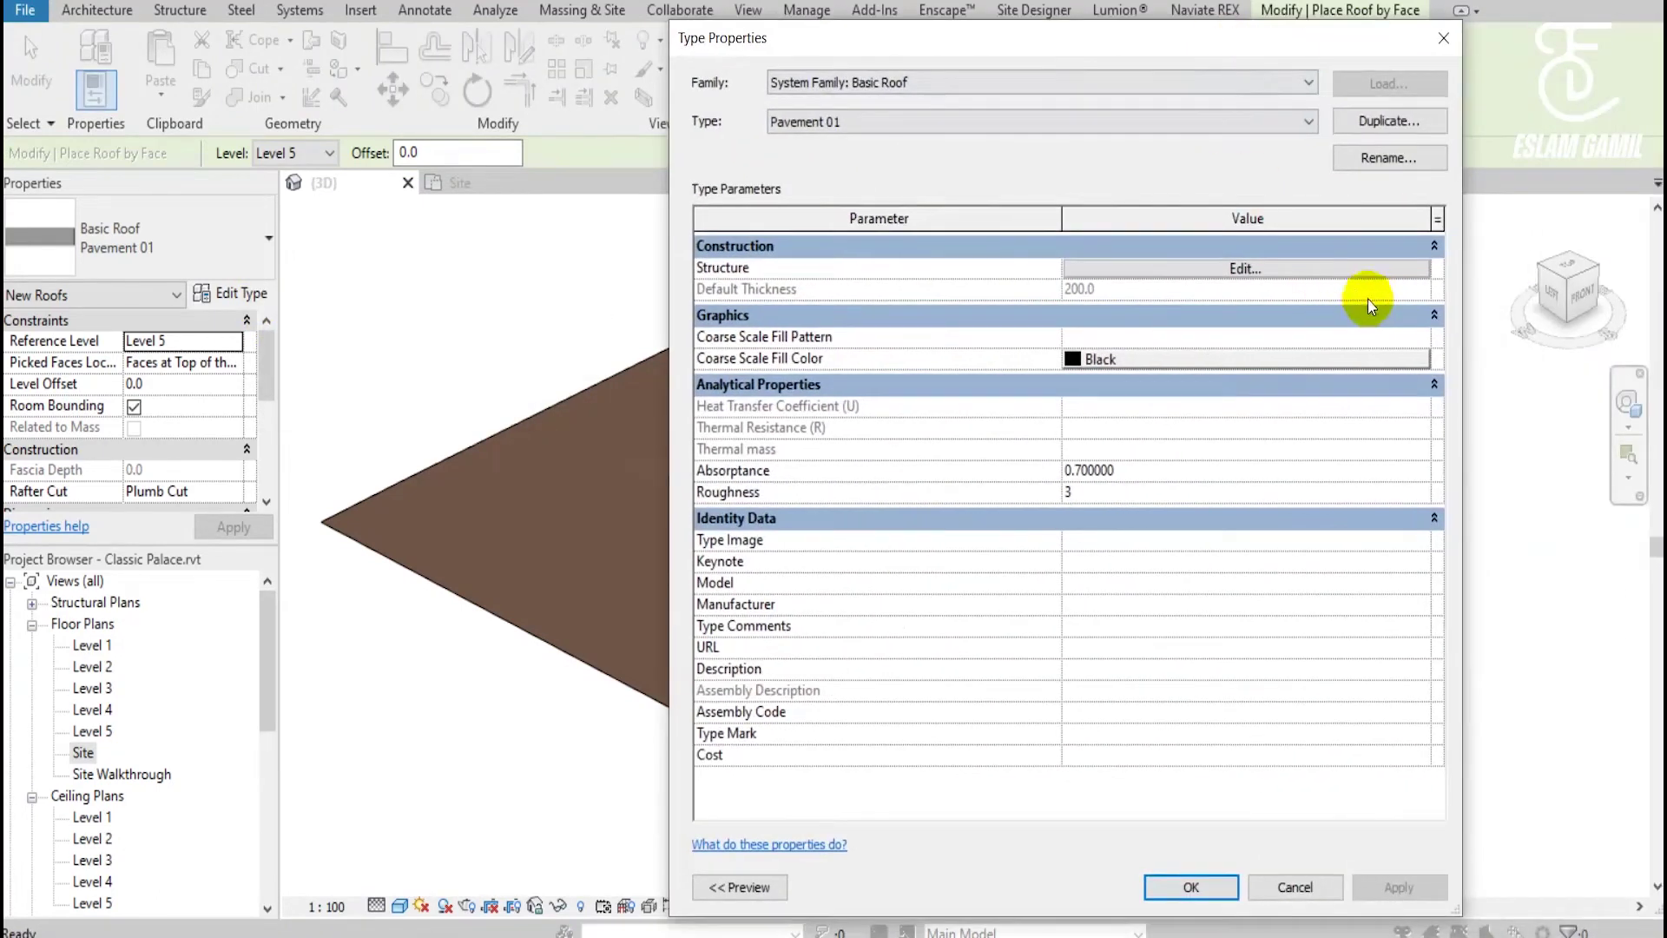
left_click(1443, 38)
key("Escape")
key("Escape")
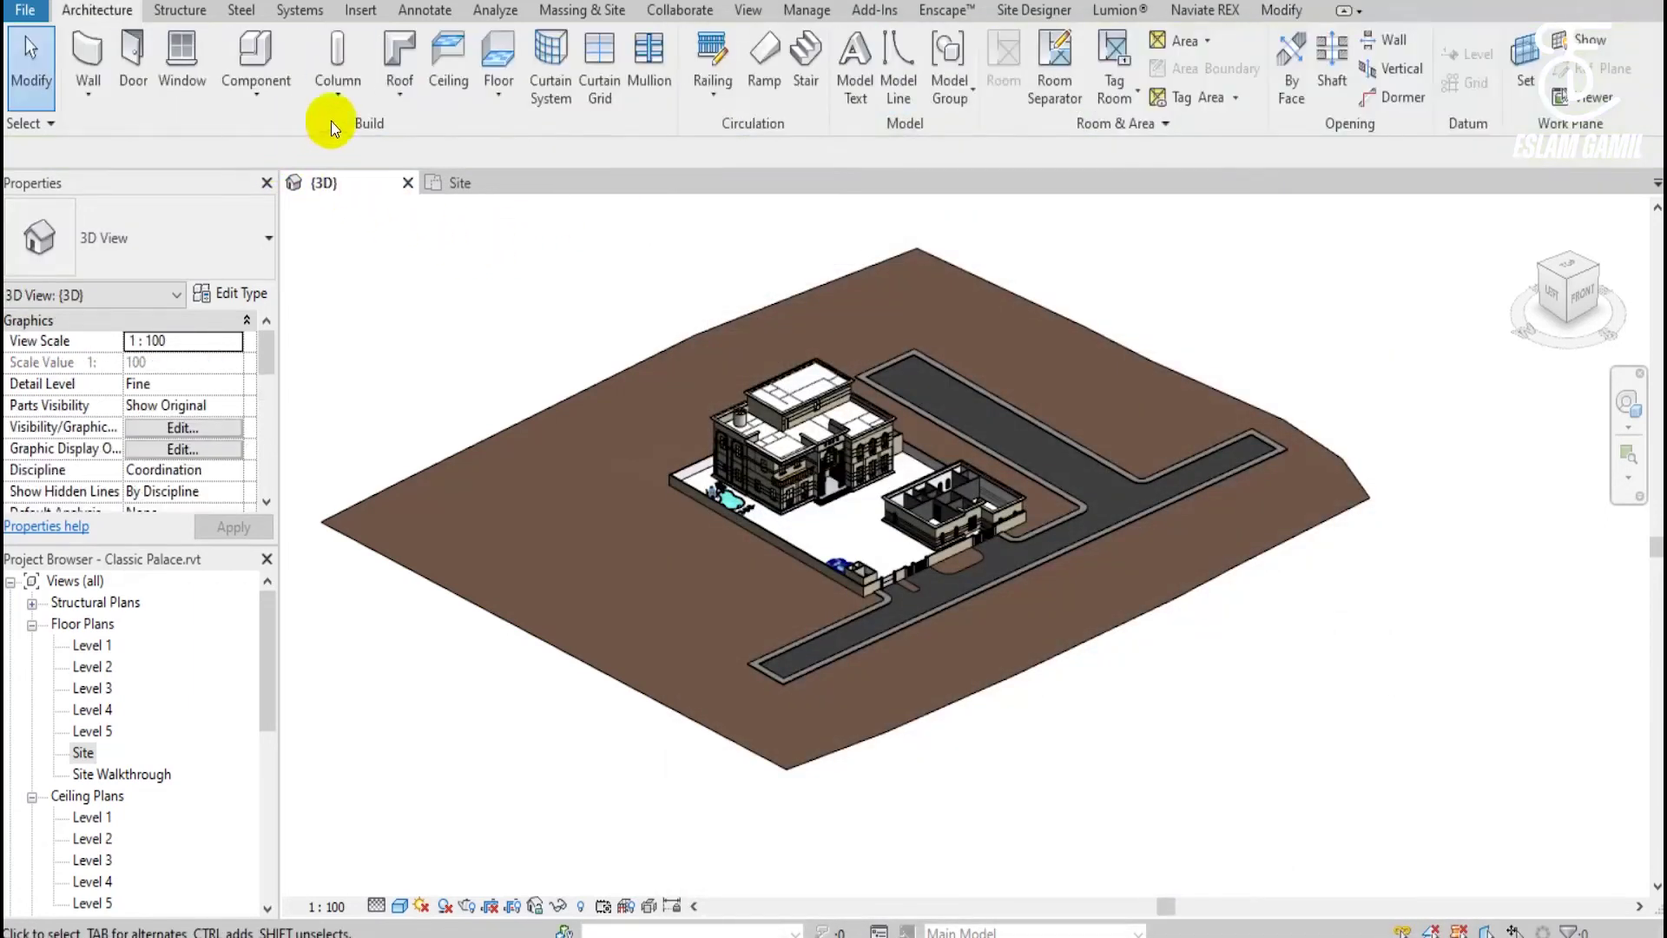
left_click(398, 98)
left_click(461, 344)
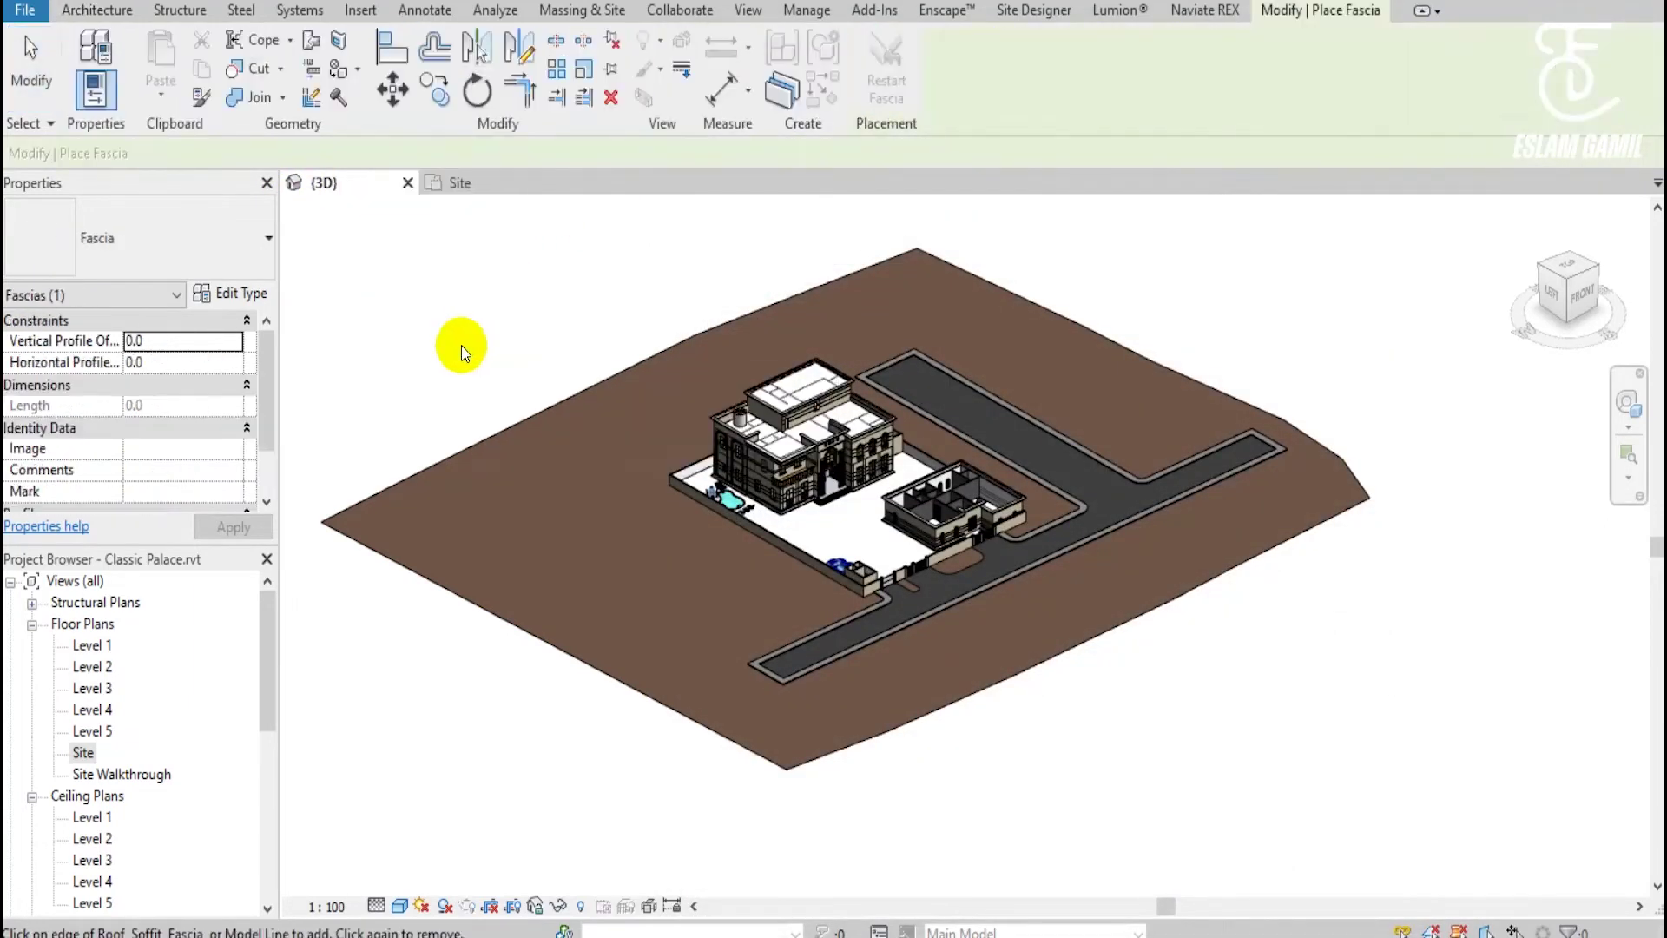
left_click(247, 294)
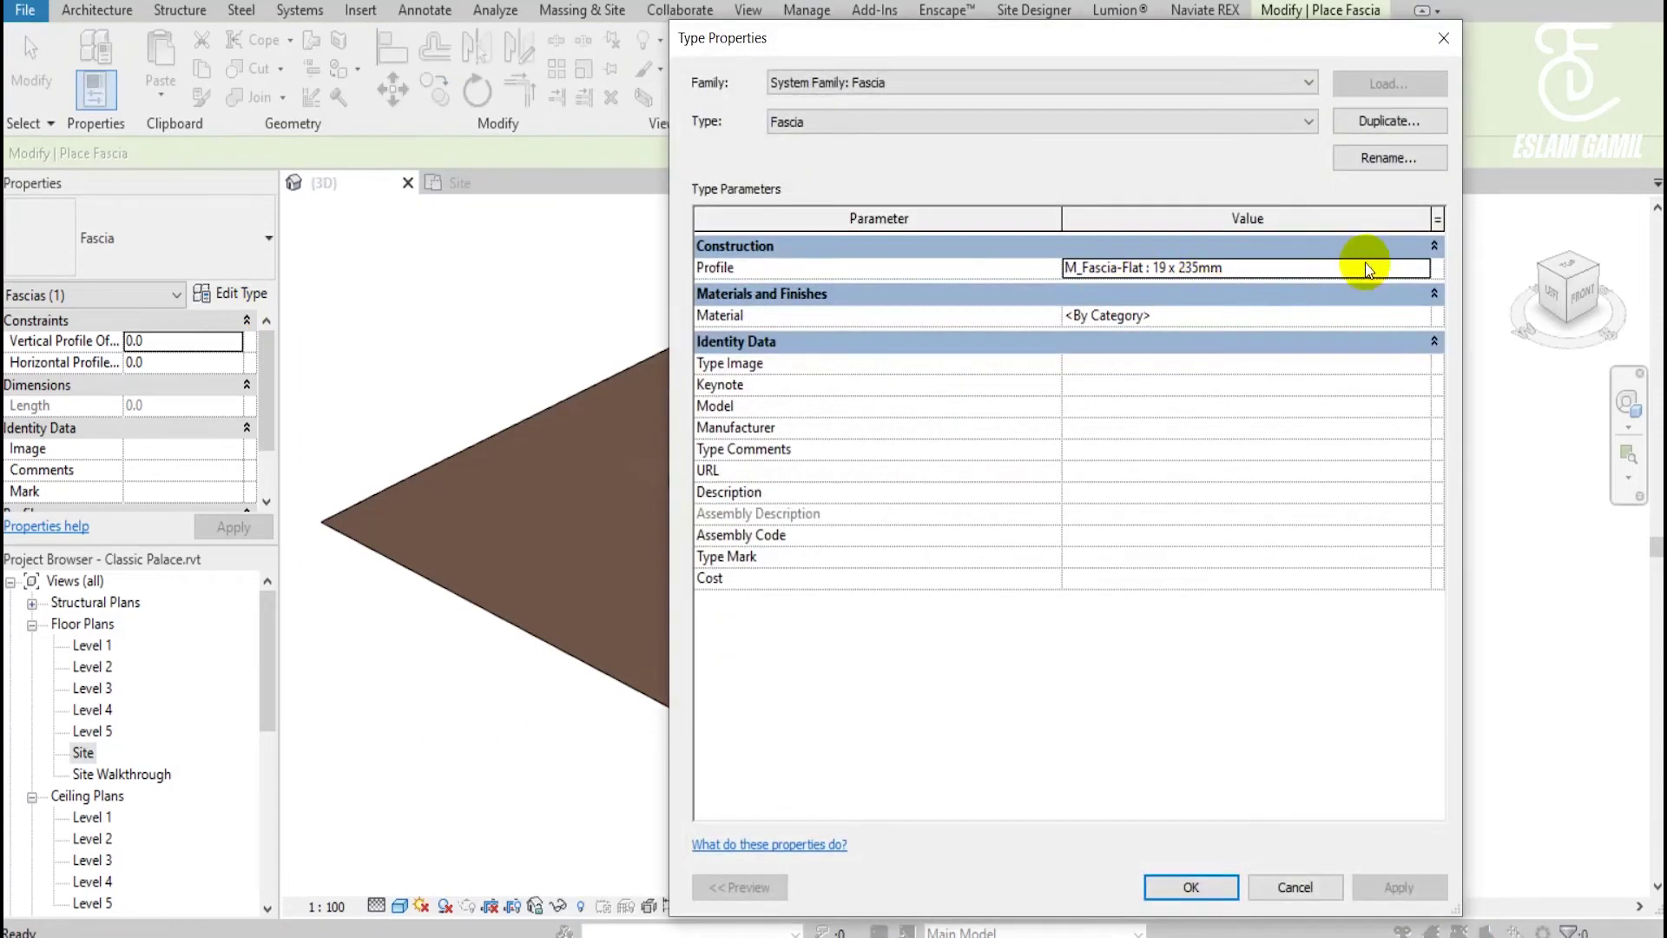
left_click(1418, 271)
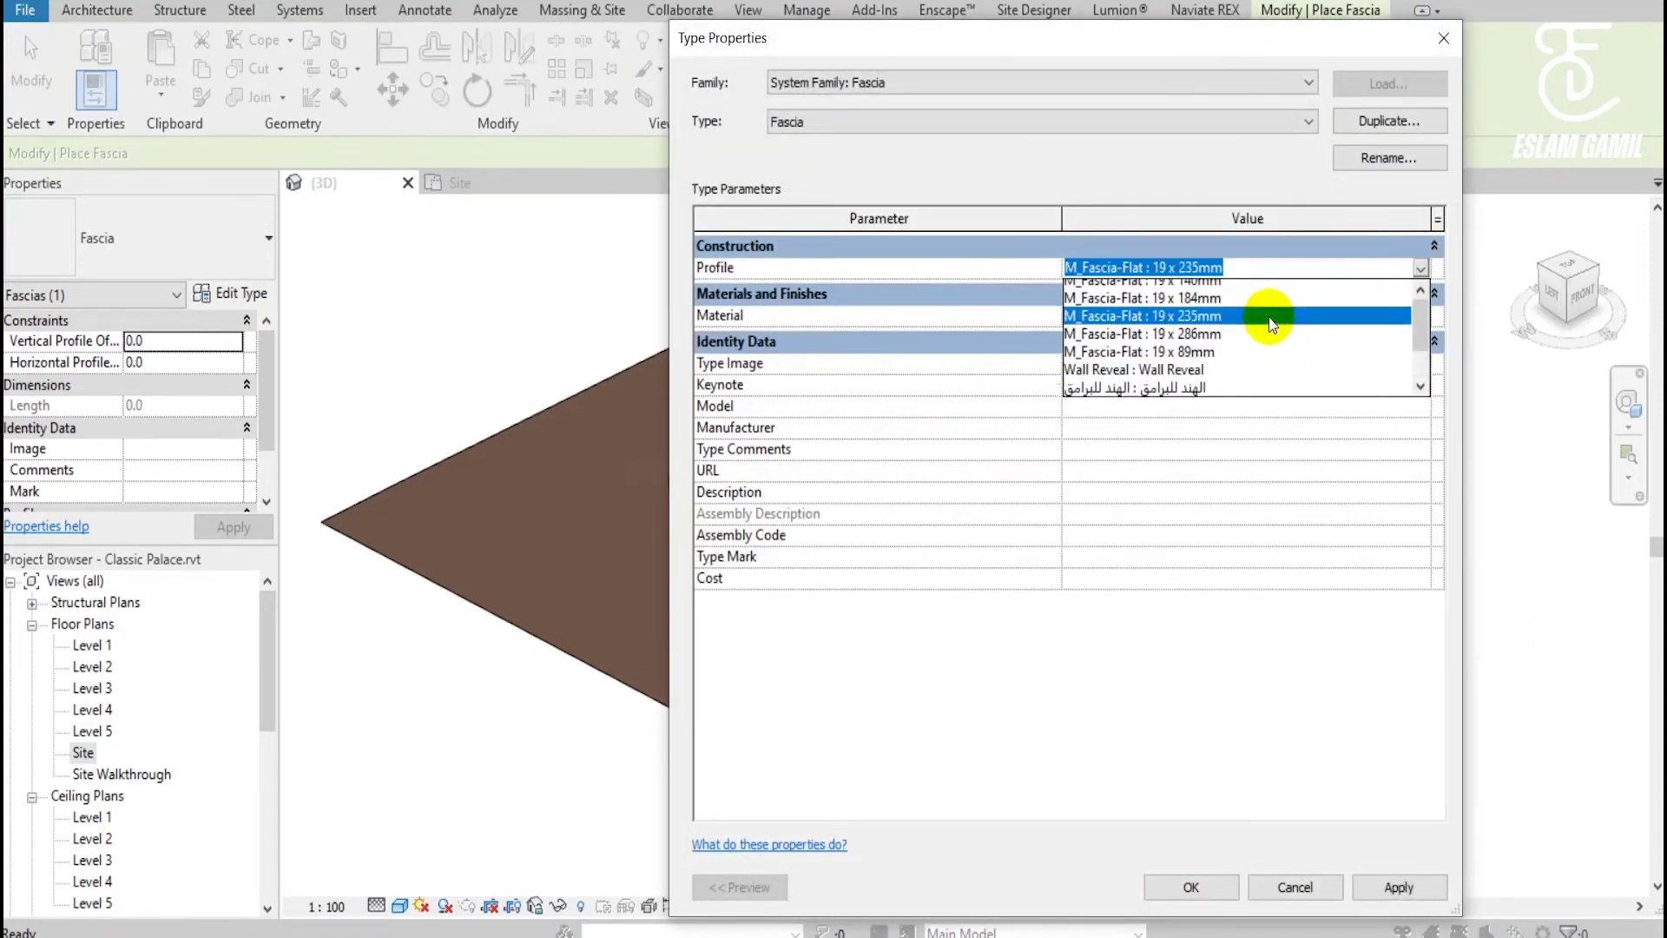
scroll(1268, 320, "up", 3)
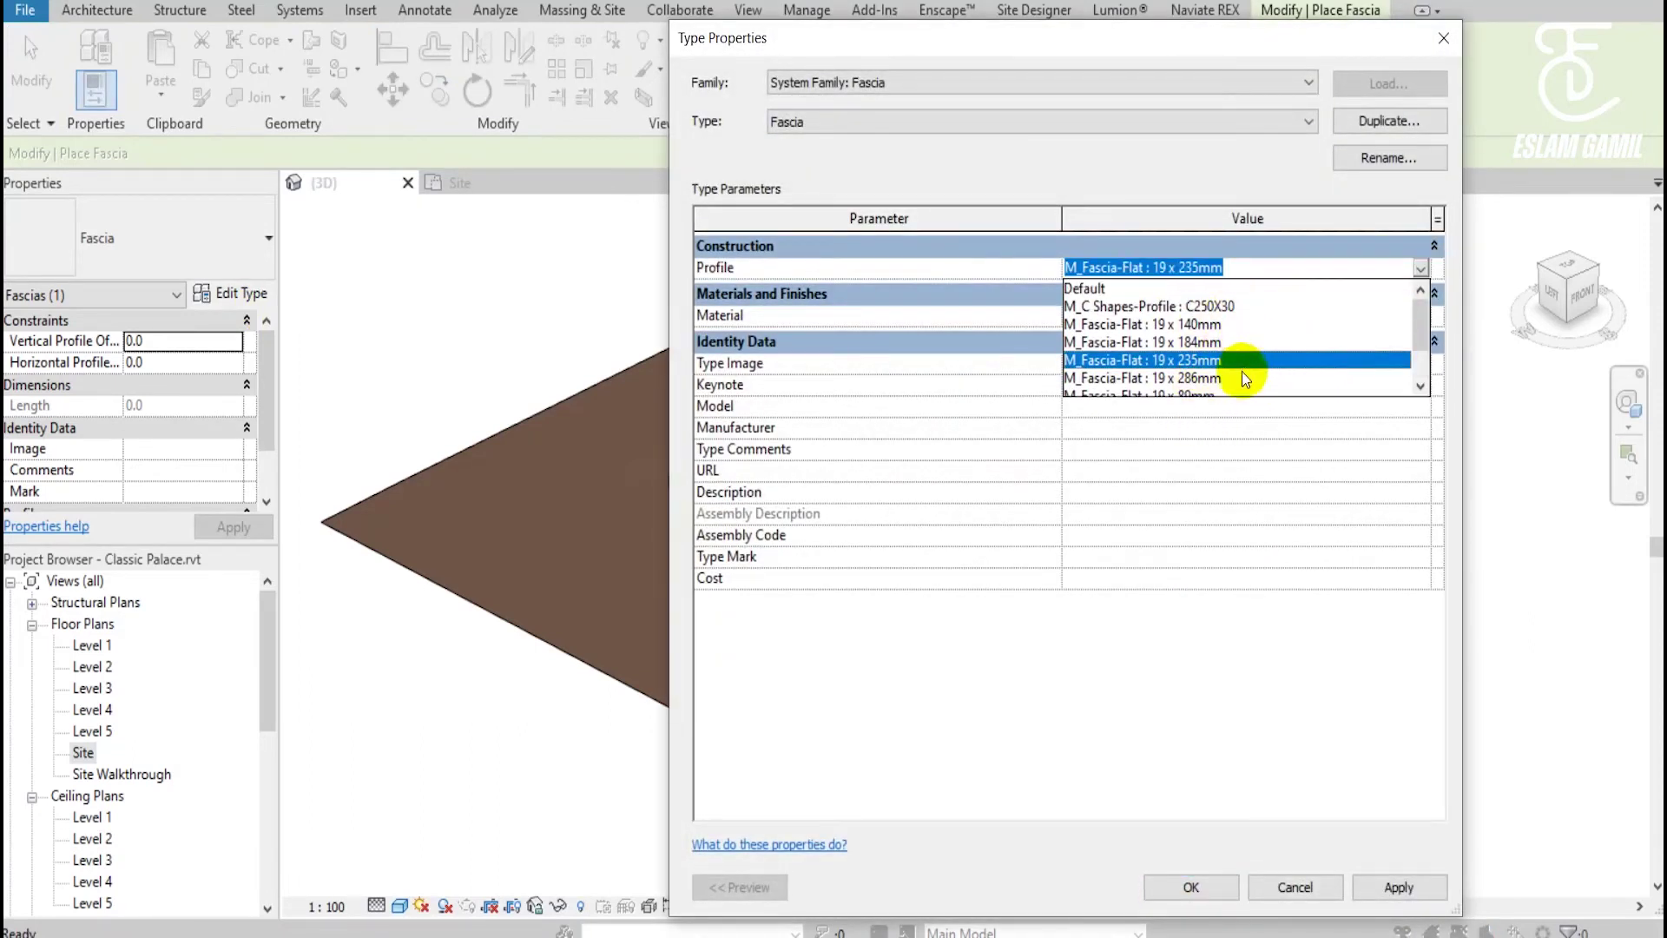
left_click(1443, 39)
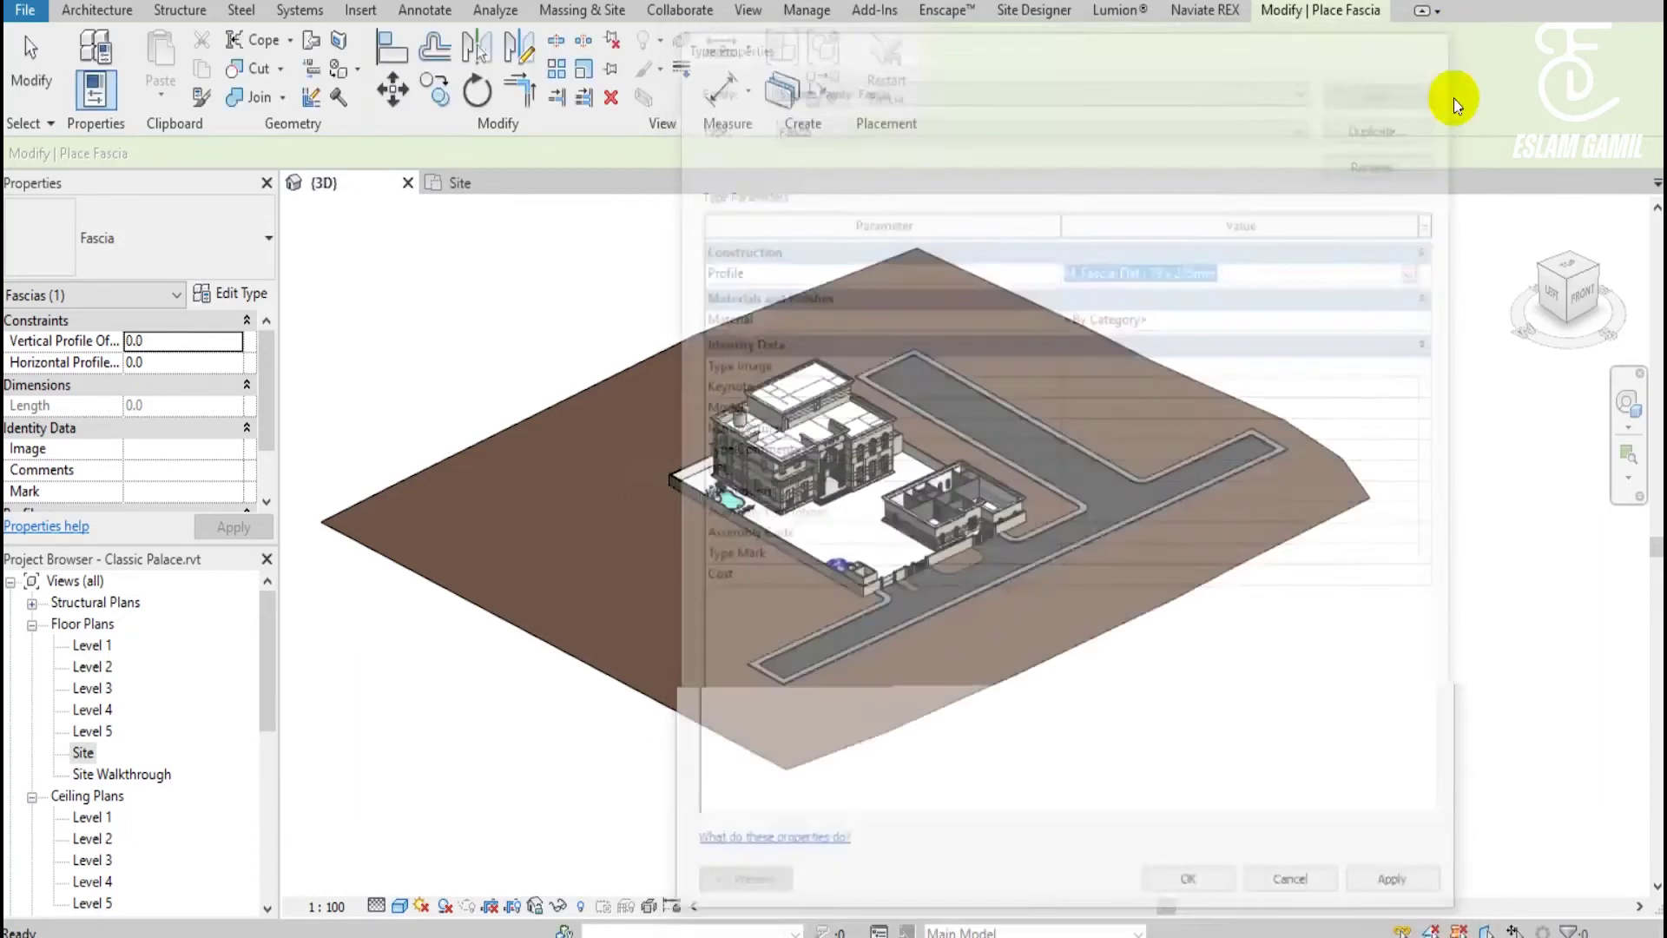
key("Escape")
key("Escape")
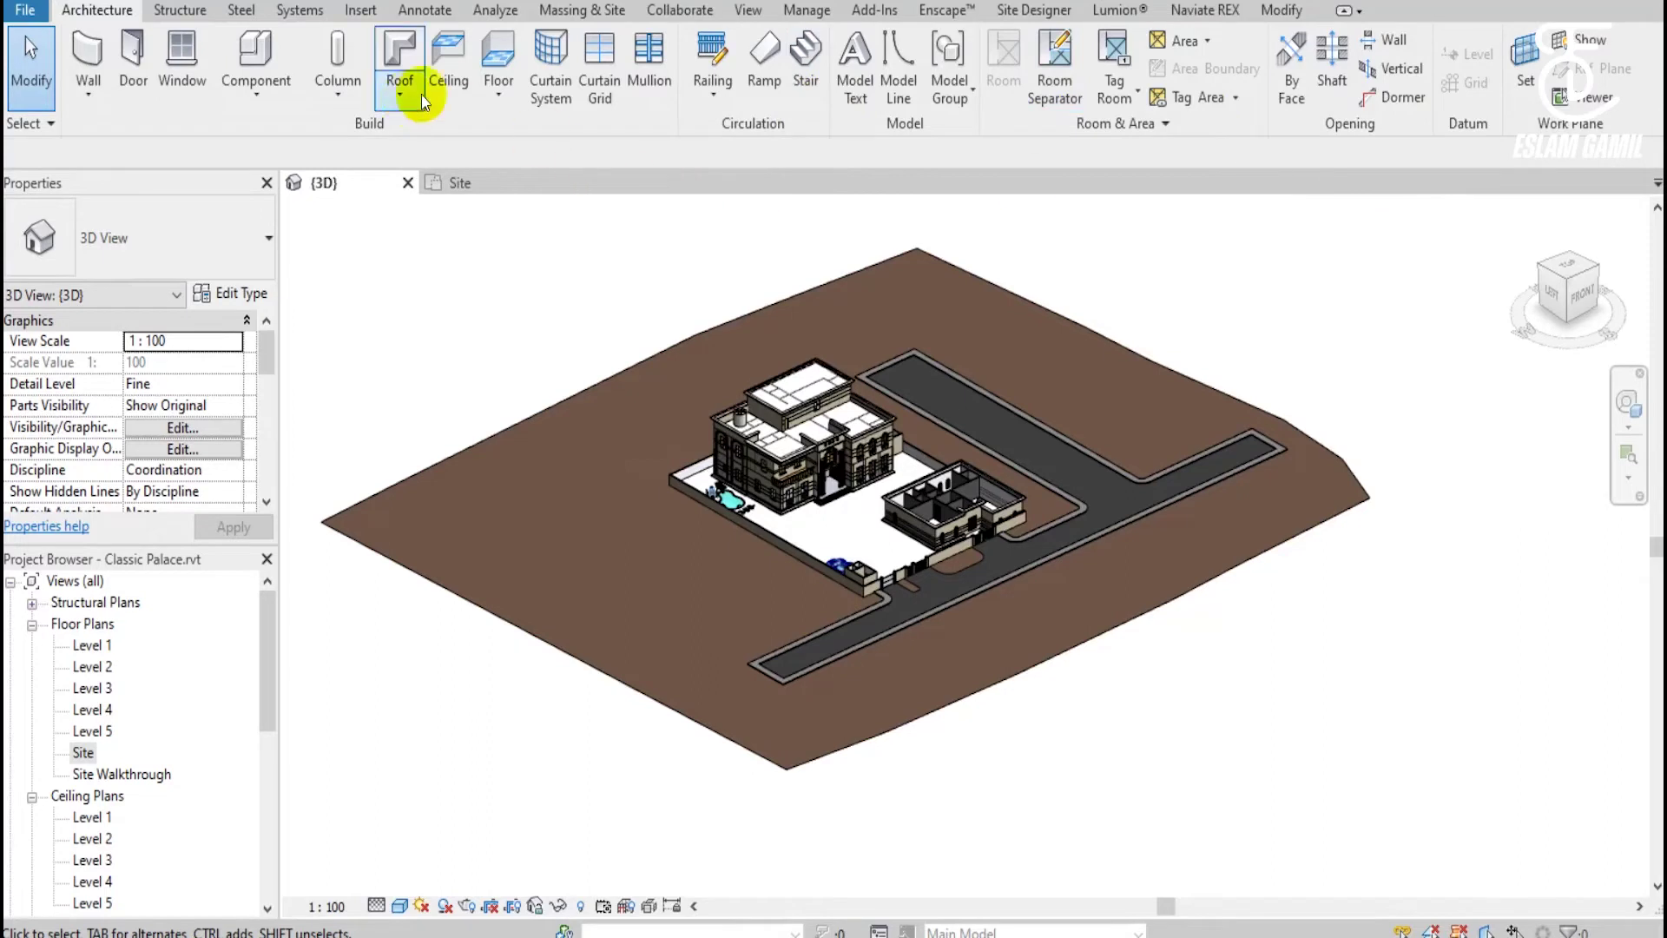
In the Load Family dialog, navigate to the US Metric library's Profiles folder.
left_click(359, 11)
left_click(883, 91)
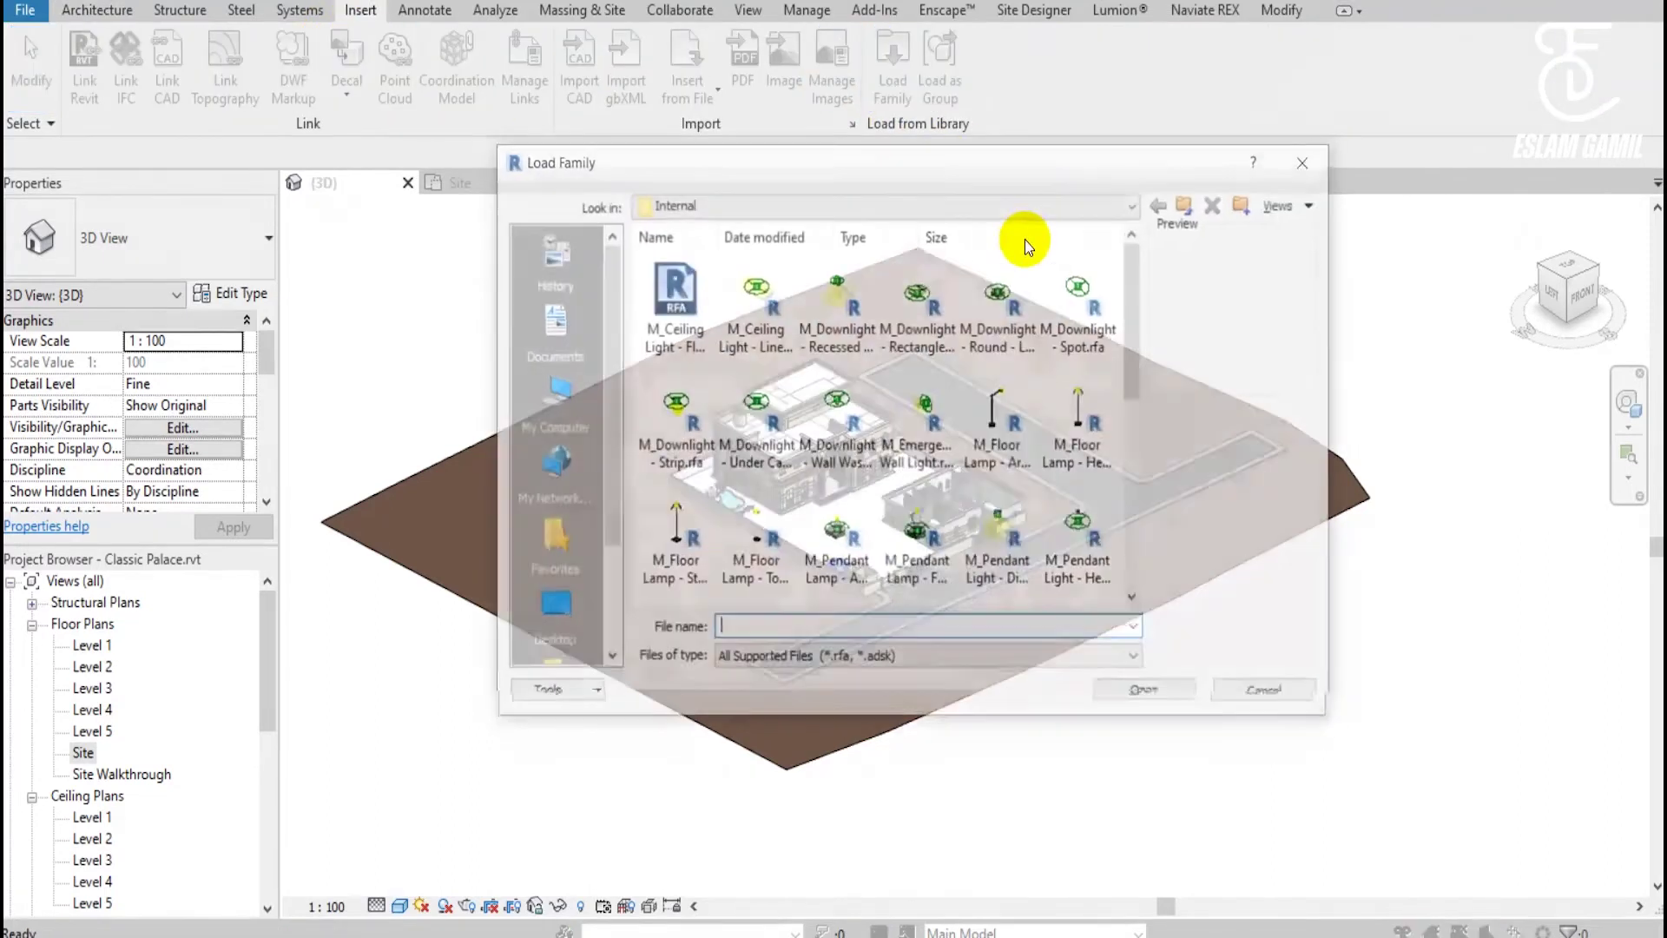
left_click(1190, 204)
left_click(1190, 201)
double_click(919, 284)
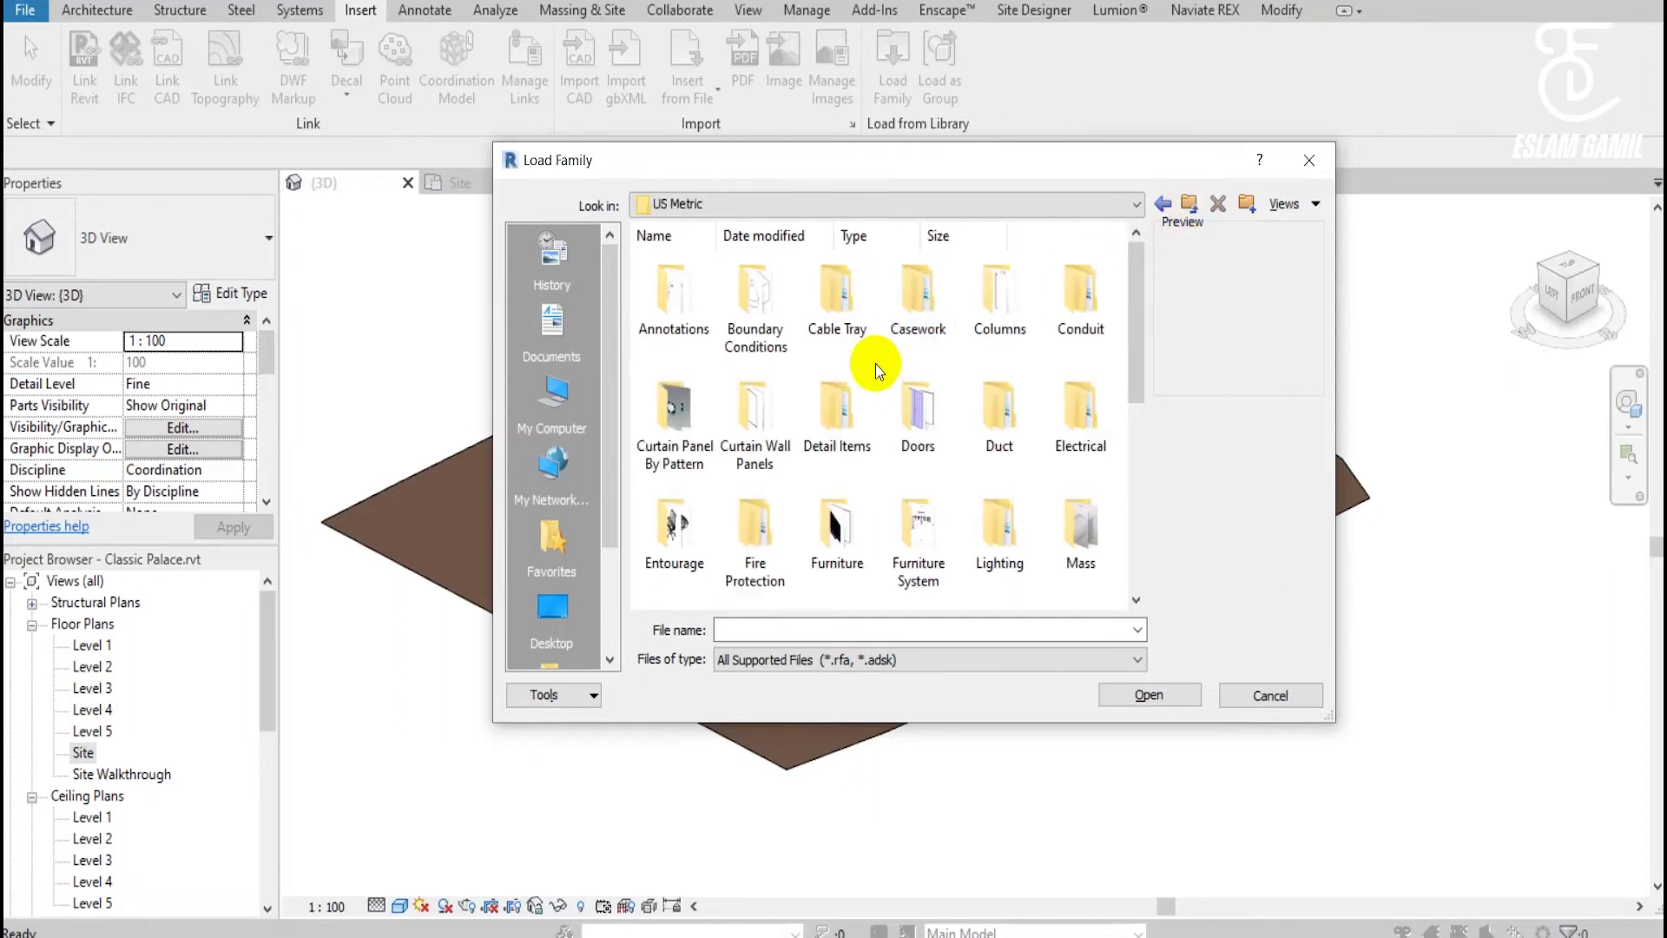
key("p")
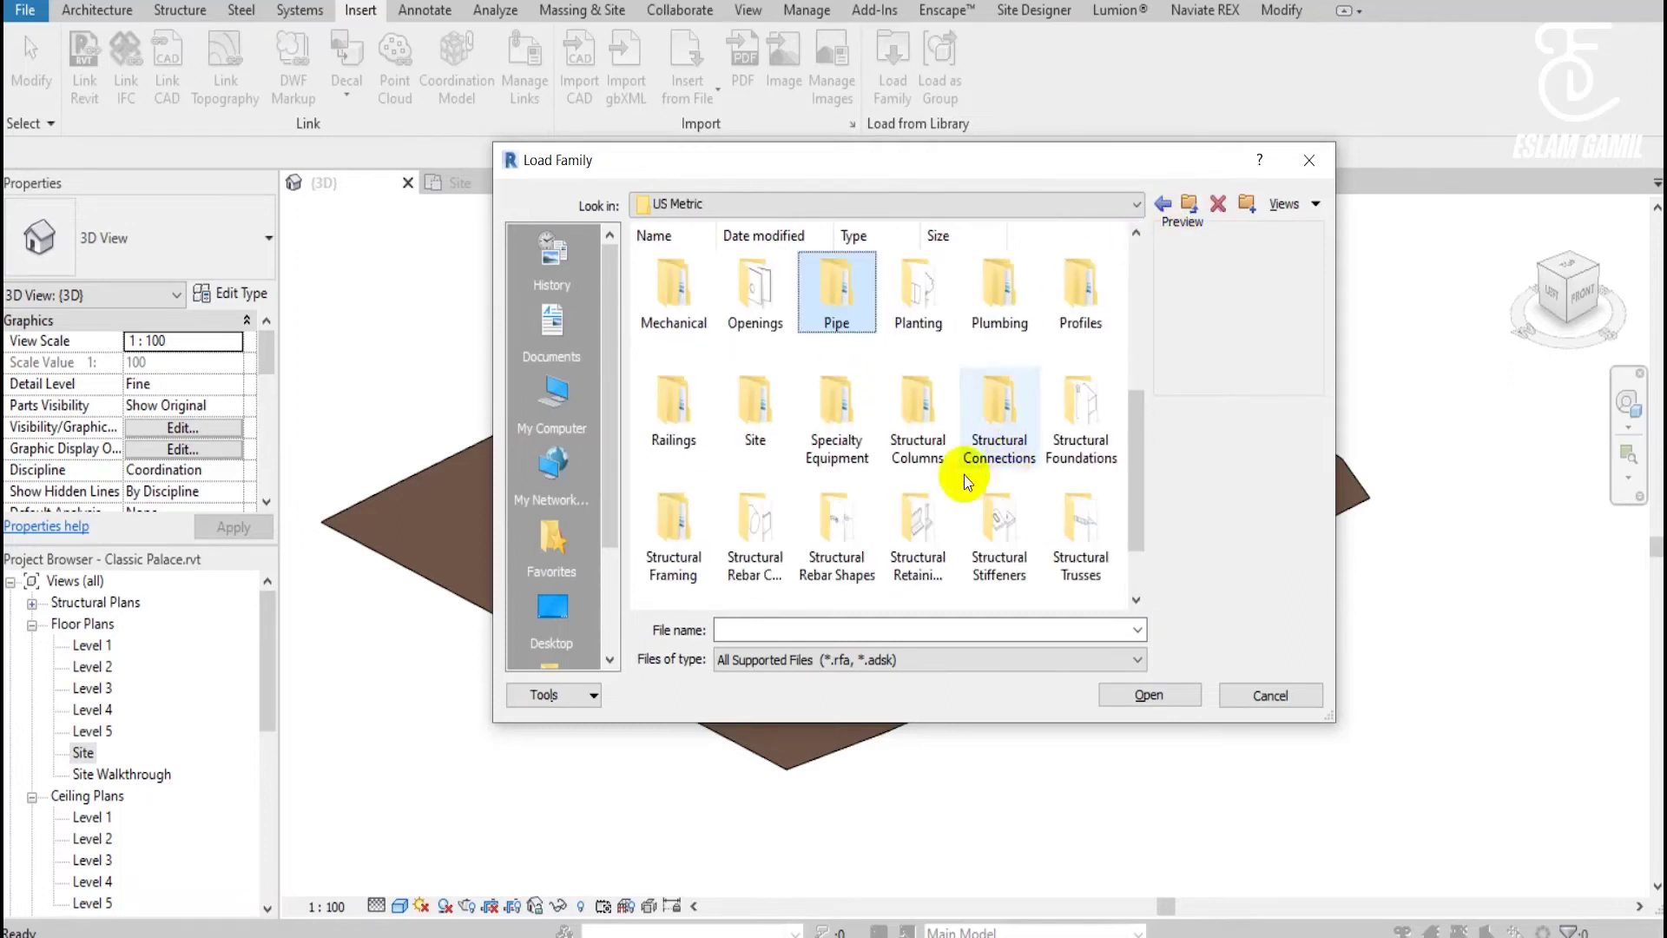
double_click(1076, 280)
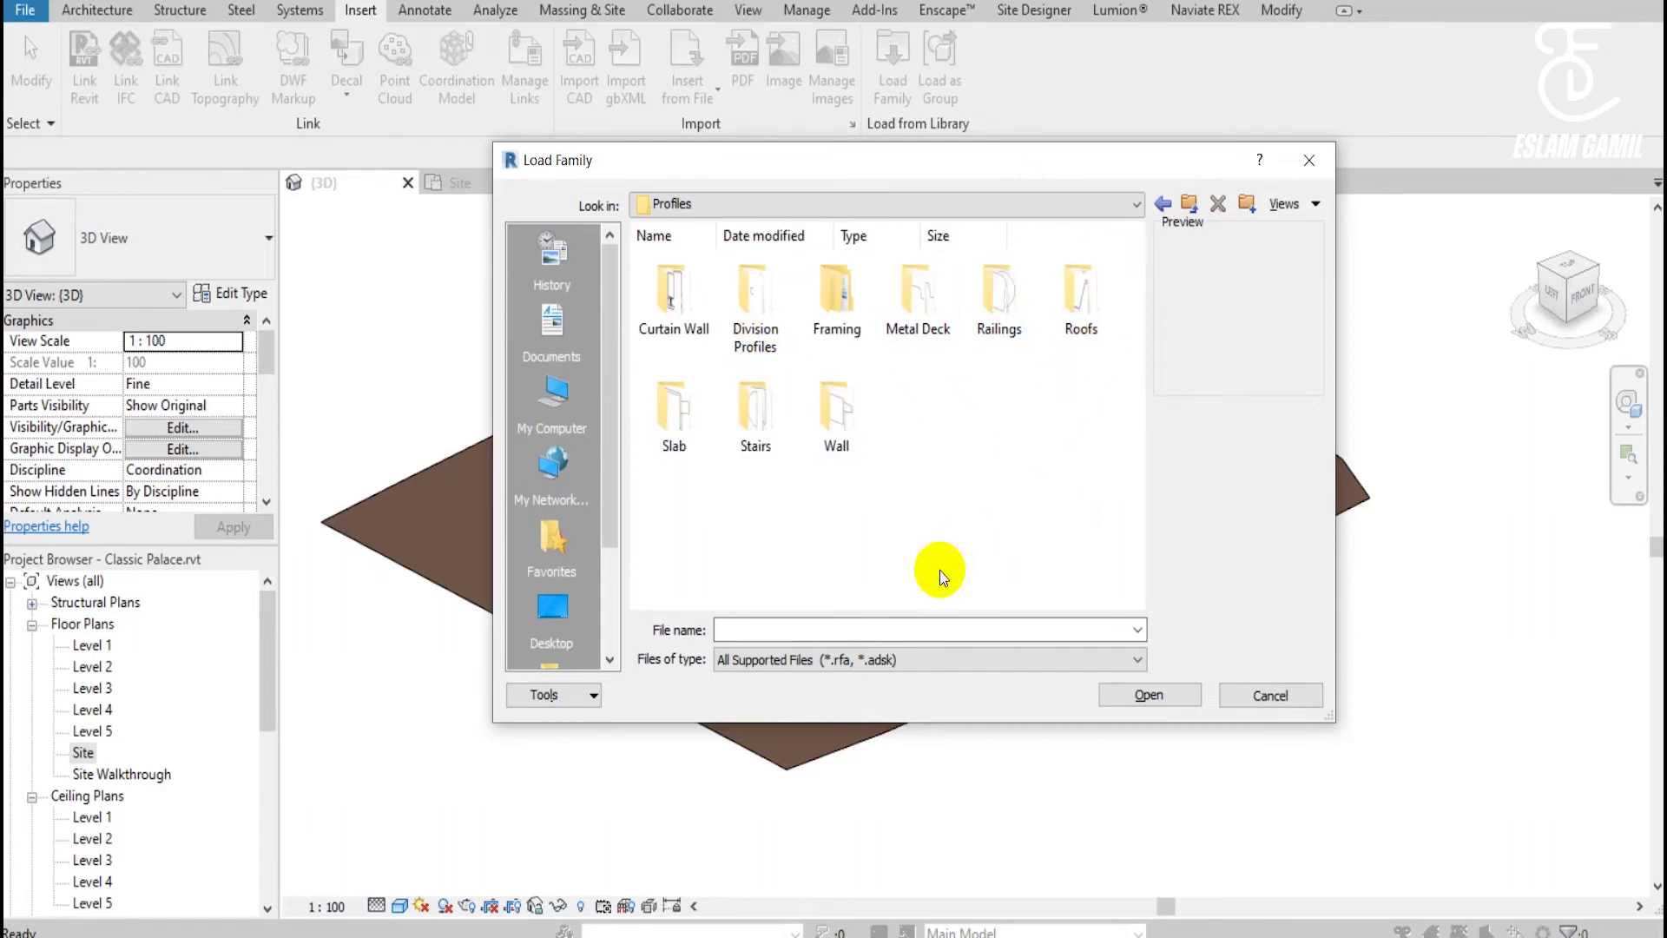
Preview the Roofs profiles: M_Fascia-Built-Up, M_Fascia-Flat, and the M_Gutter Bevel, Cove, Rectangular.
double_click(1077, 288)
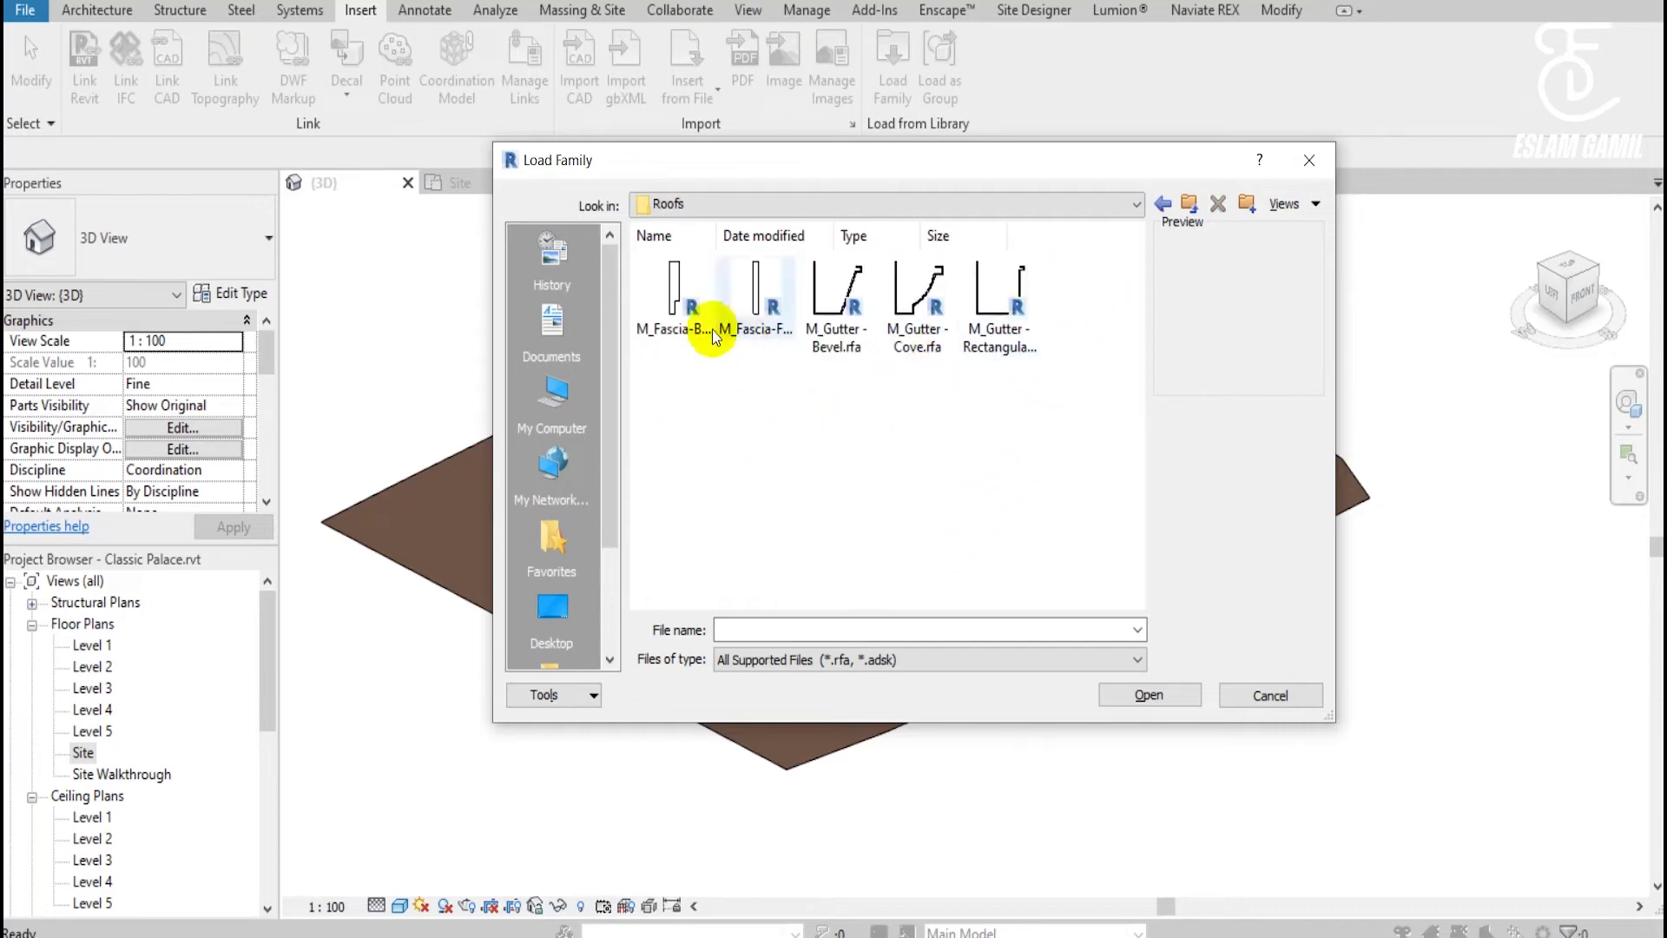
left_click(1189, 203)
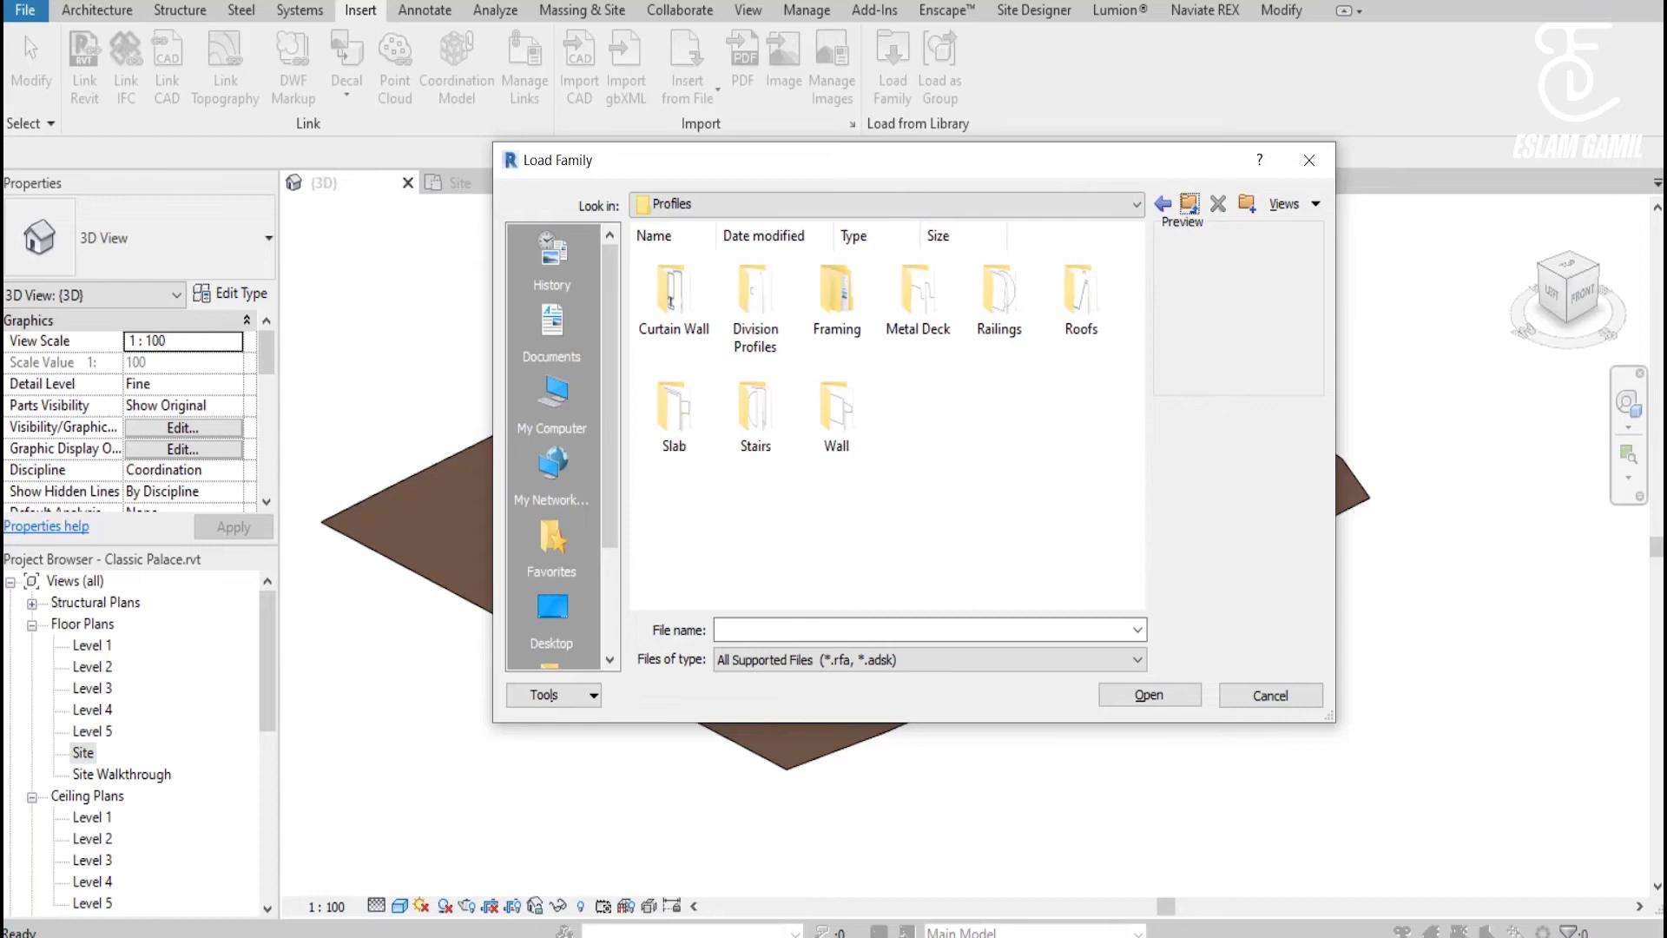
left_click(1163, 203)
left_click(729, 263)
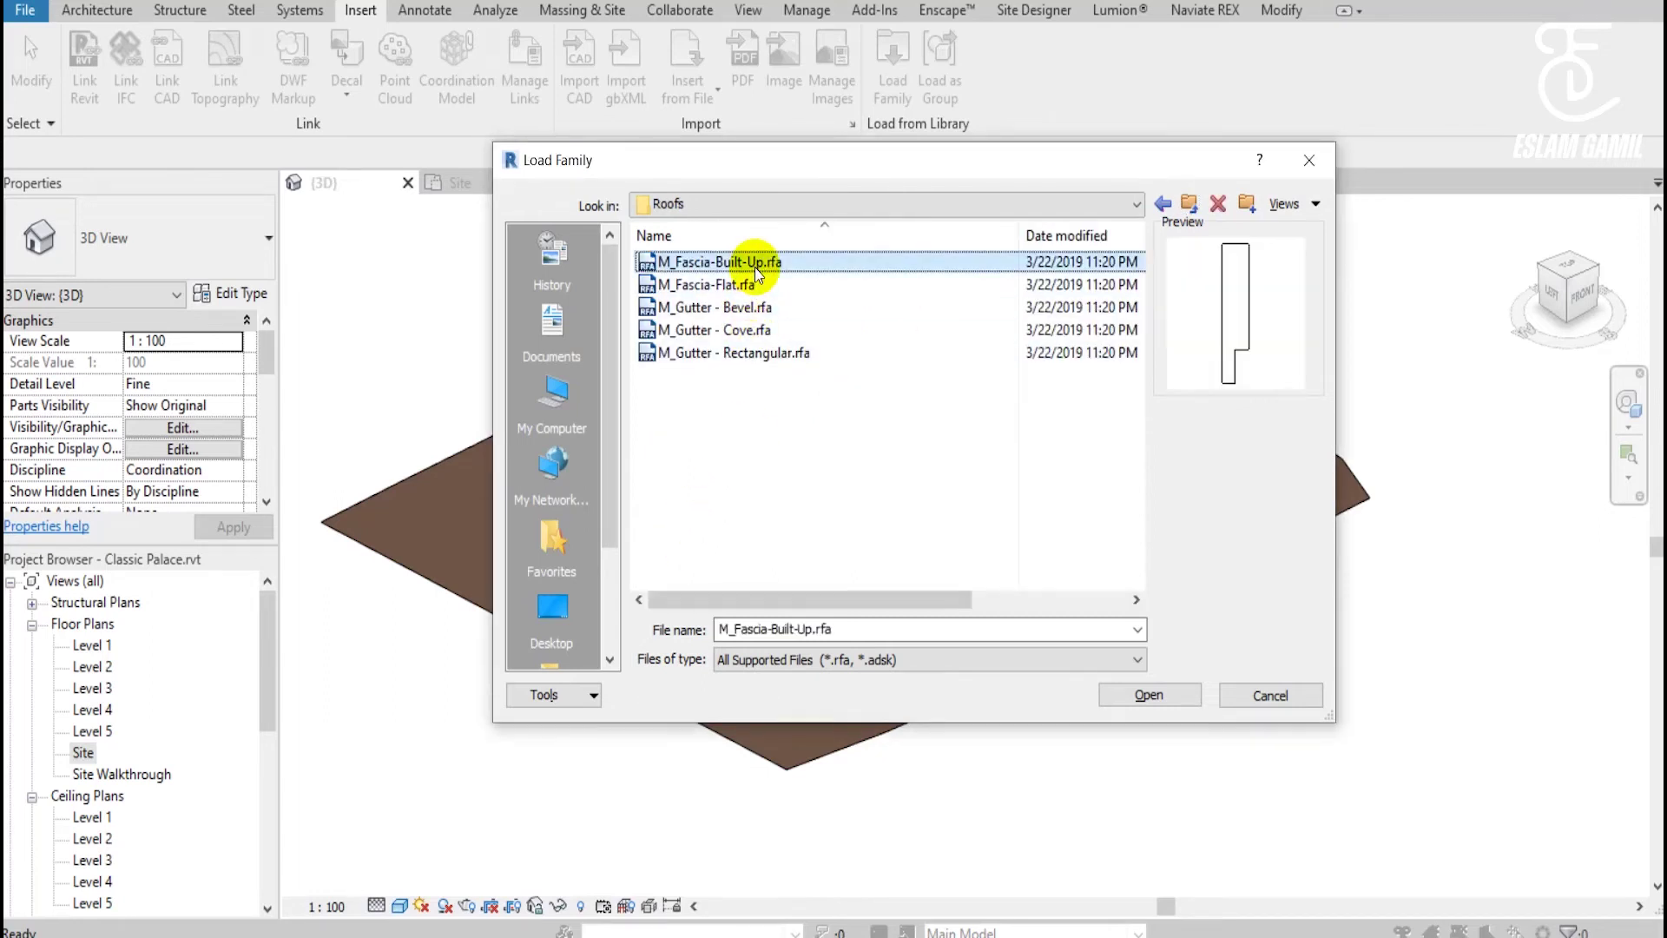
left_click(738, 284)
left_click(725, 309)
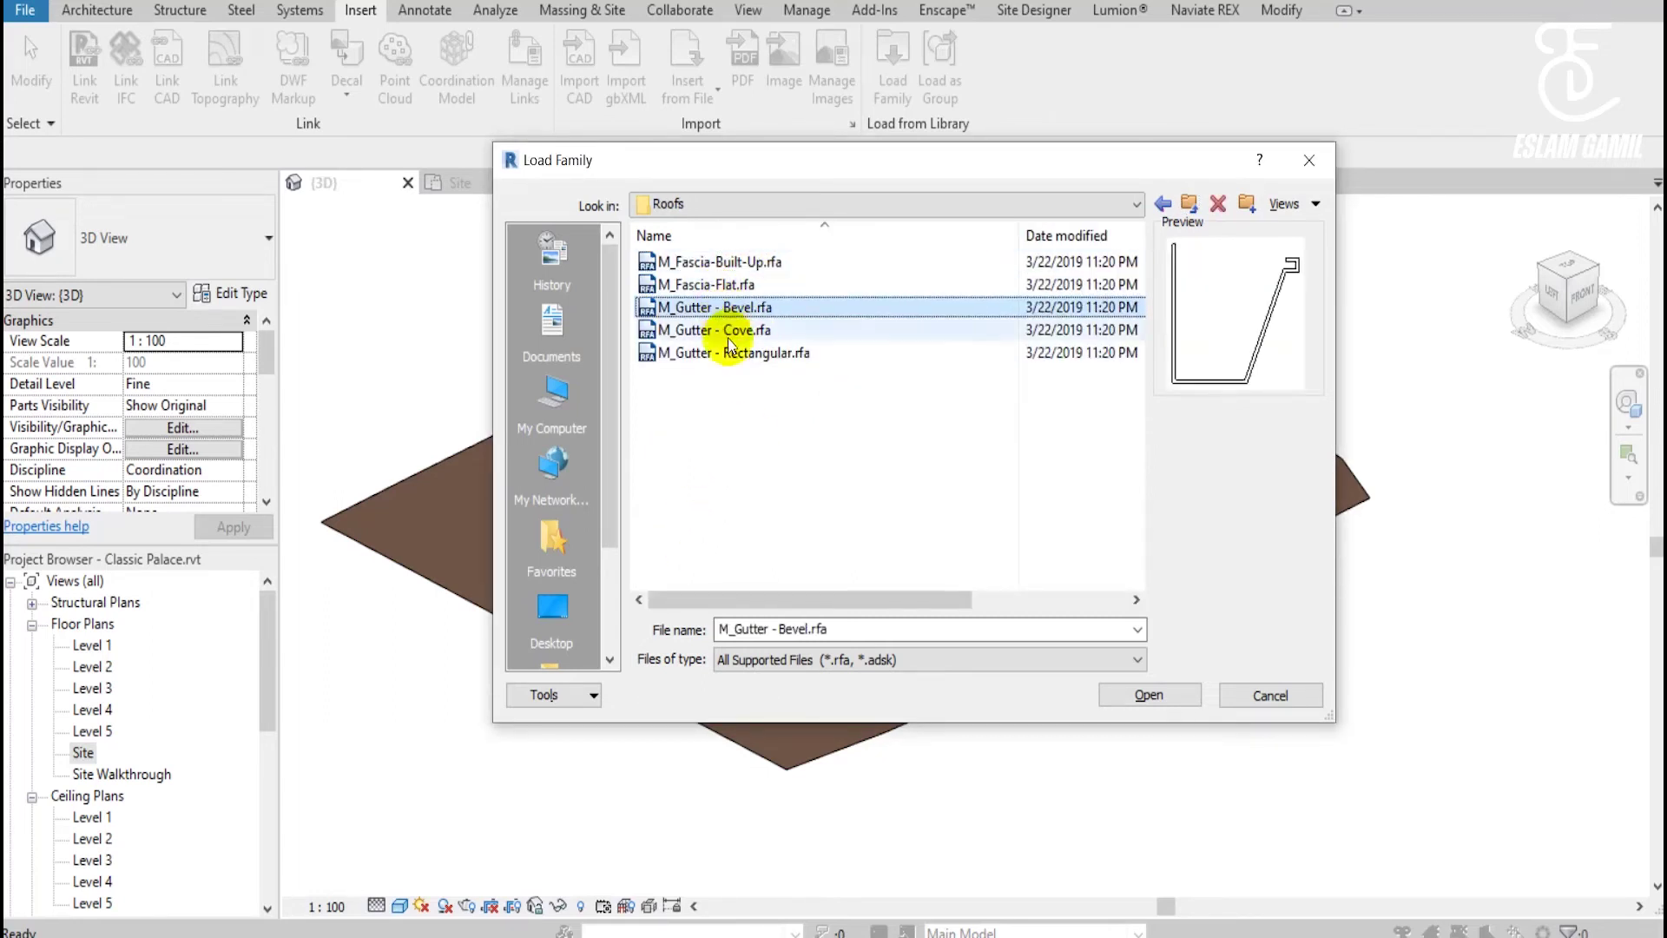
left_click(729, 356)
left_click(733, 356)
Preview the Slab and Wall profiles, then cancel the dialog without loading anything.
left_click(1191, 205)
double_click(693, 400)
left_click(736, 268)
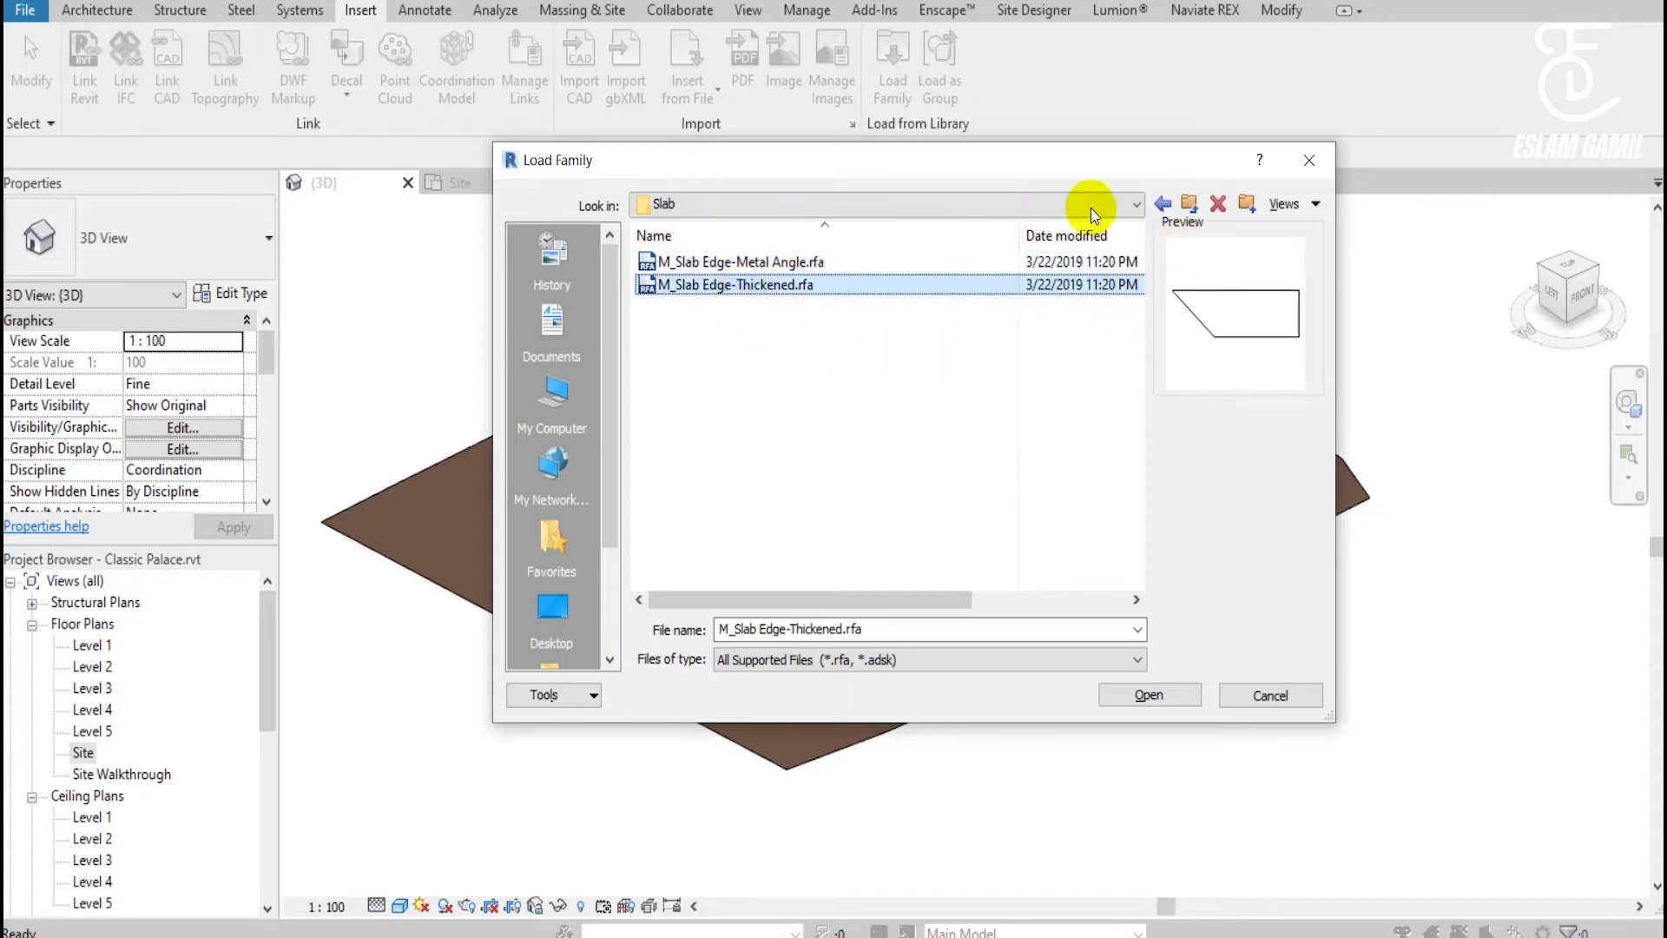
left_click(1155, 201)
double_click(693, 441)
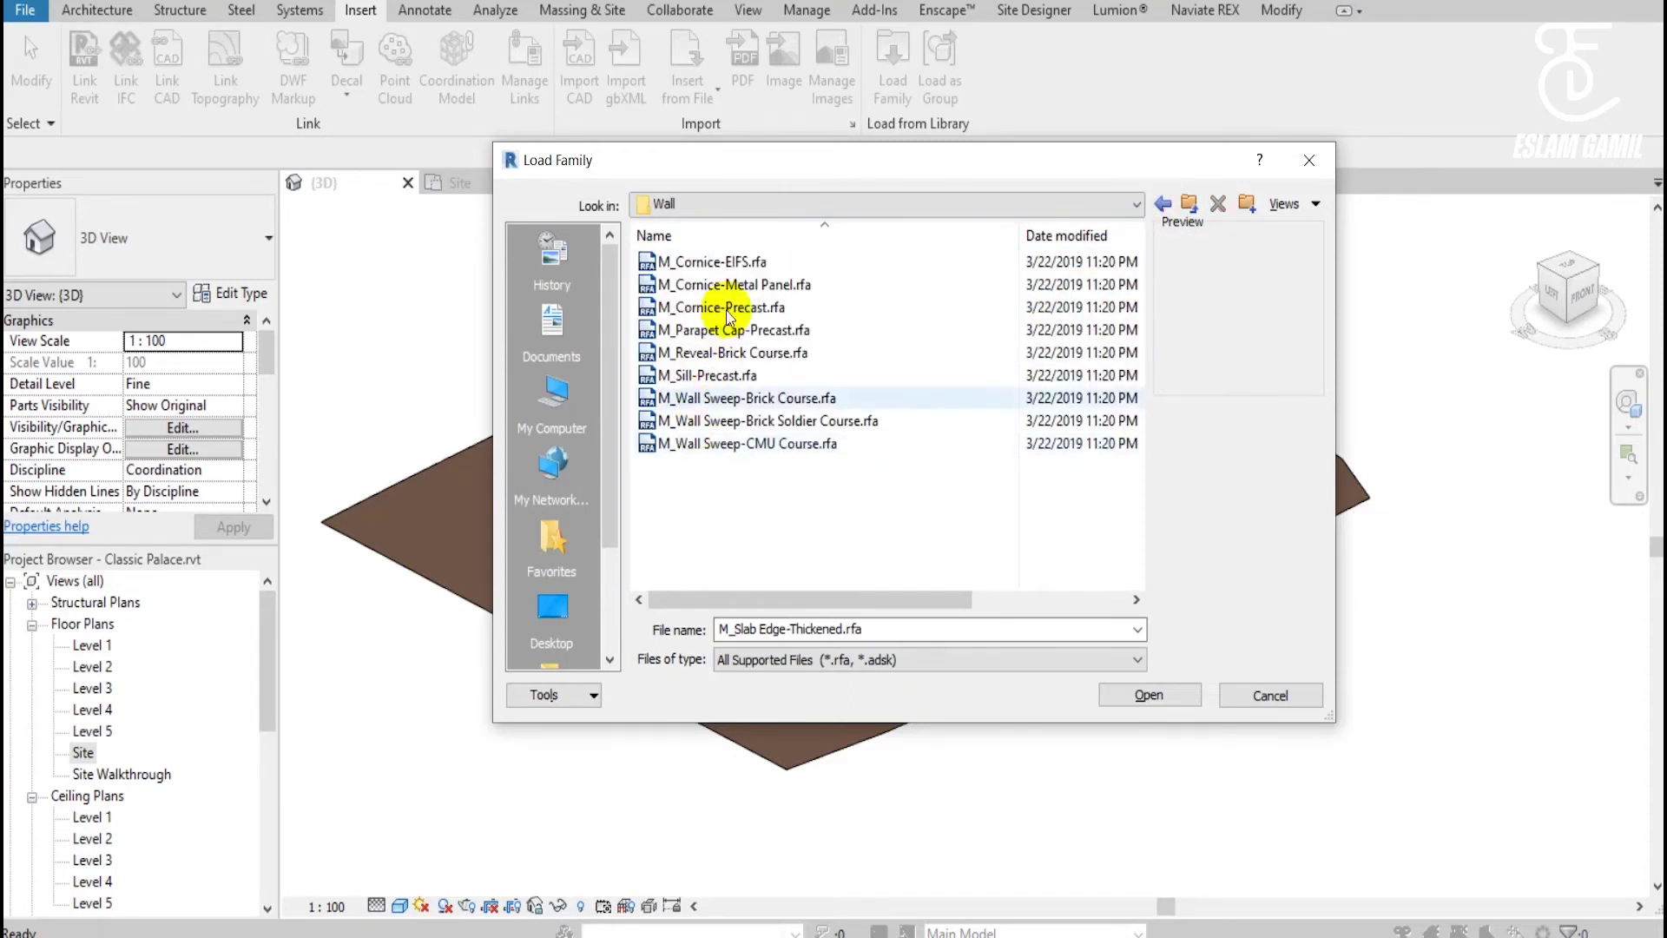
left_click(747, 261)
left_click(695, 330)
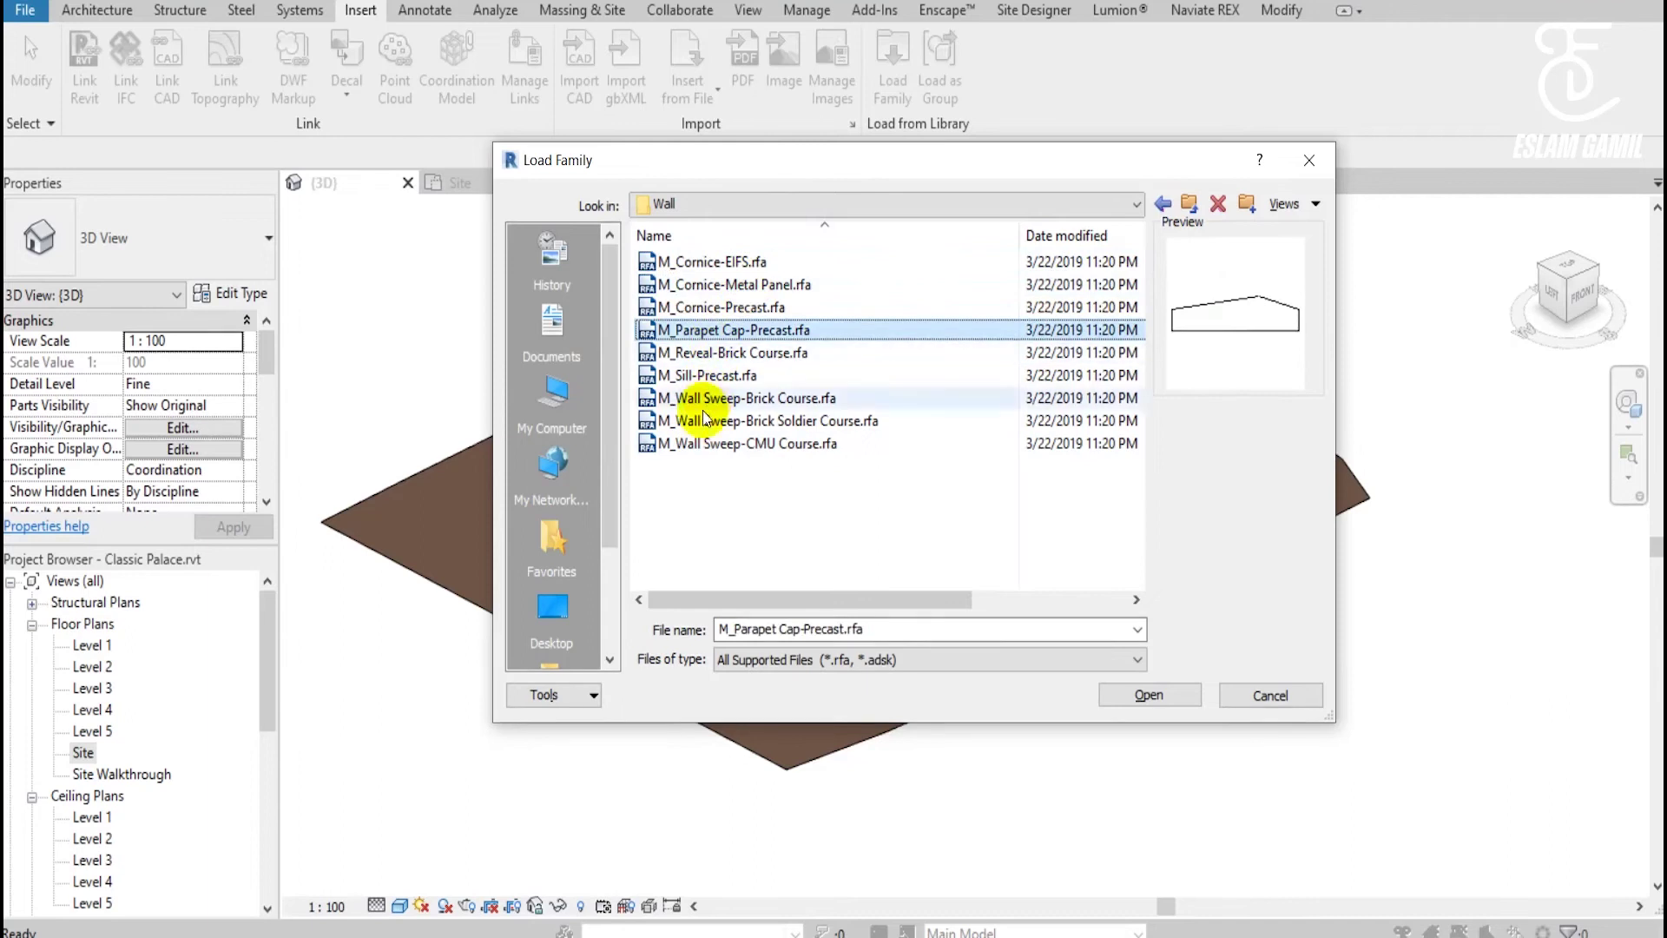
left_click(1163, 203)
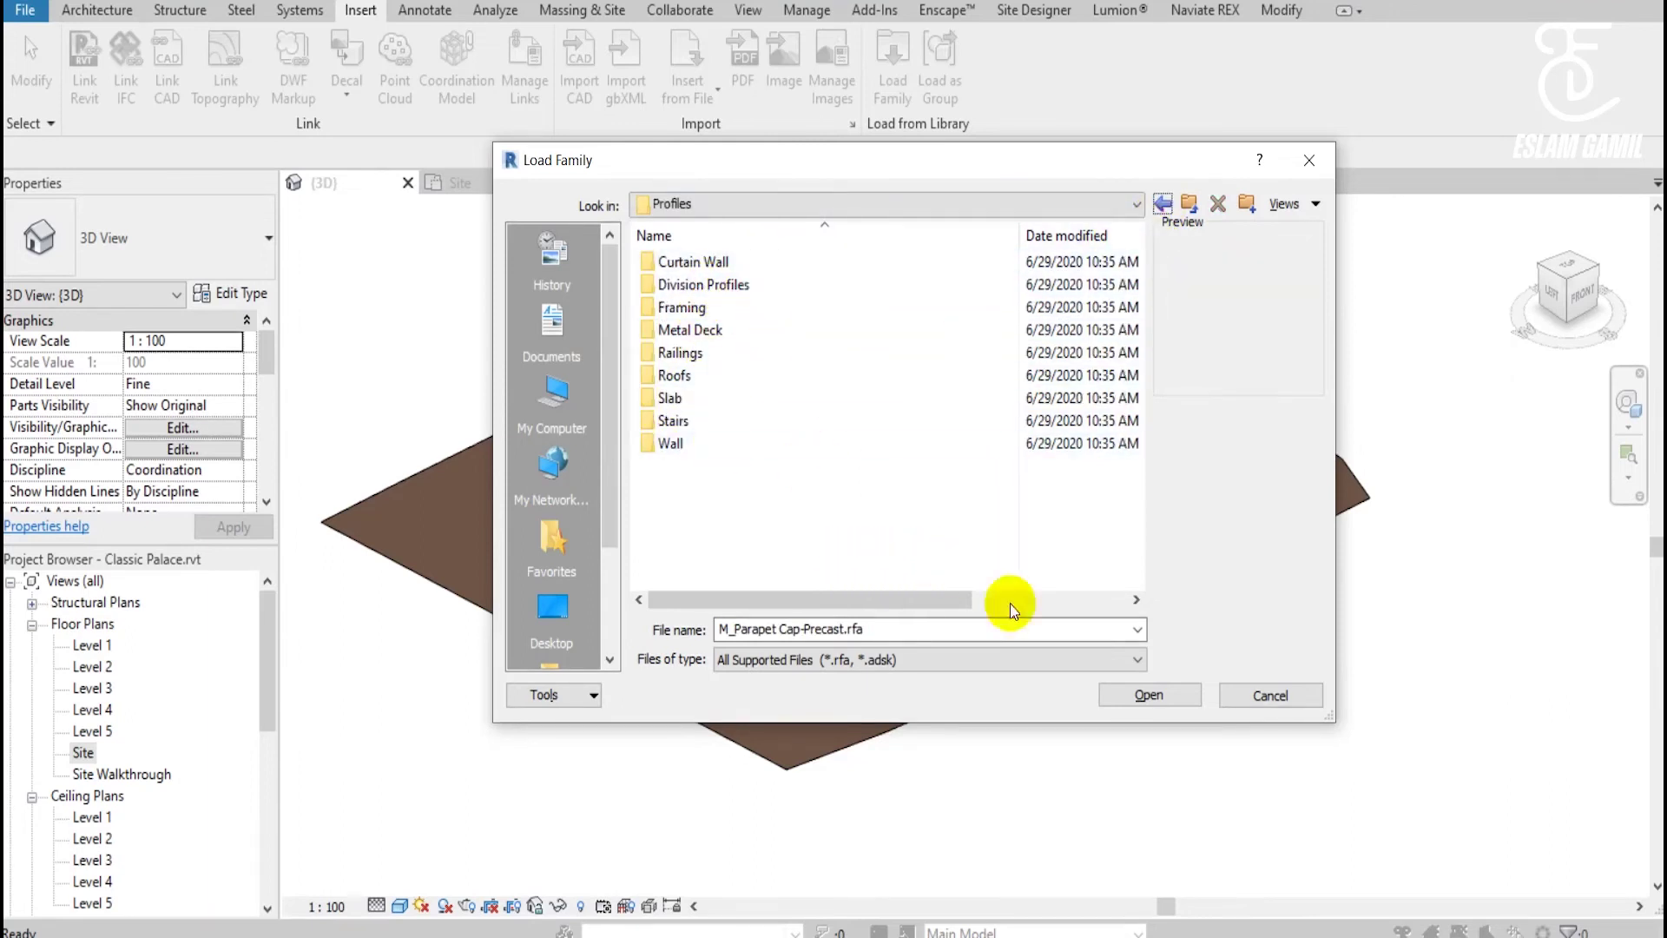
key("Escape")
Start a new family and open the English family templates folder.
left_click(26, 11)
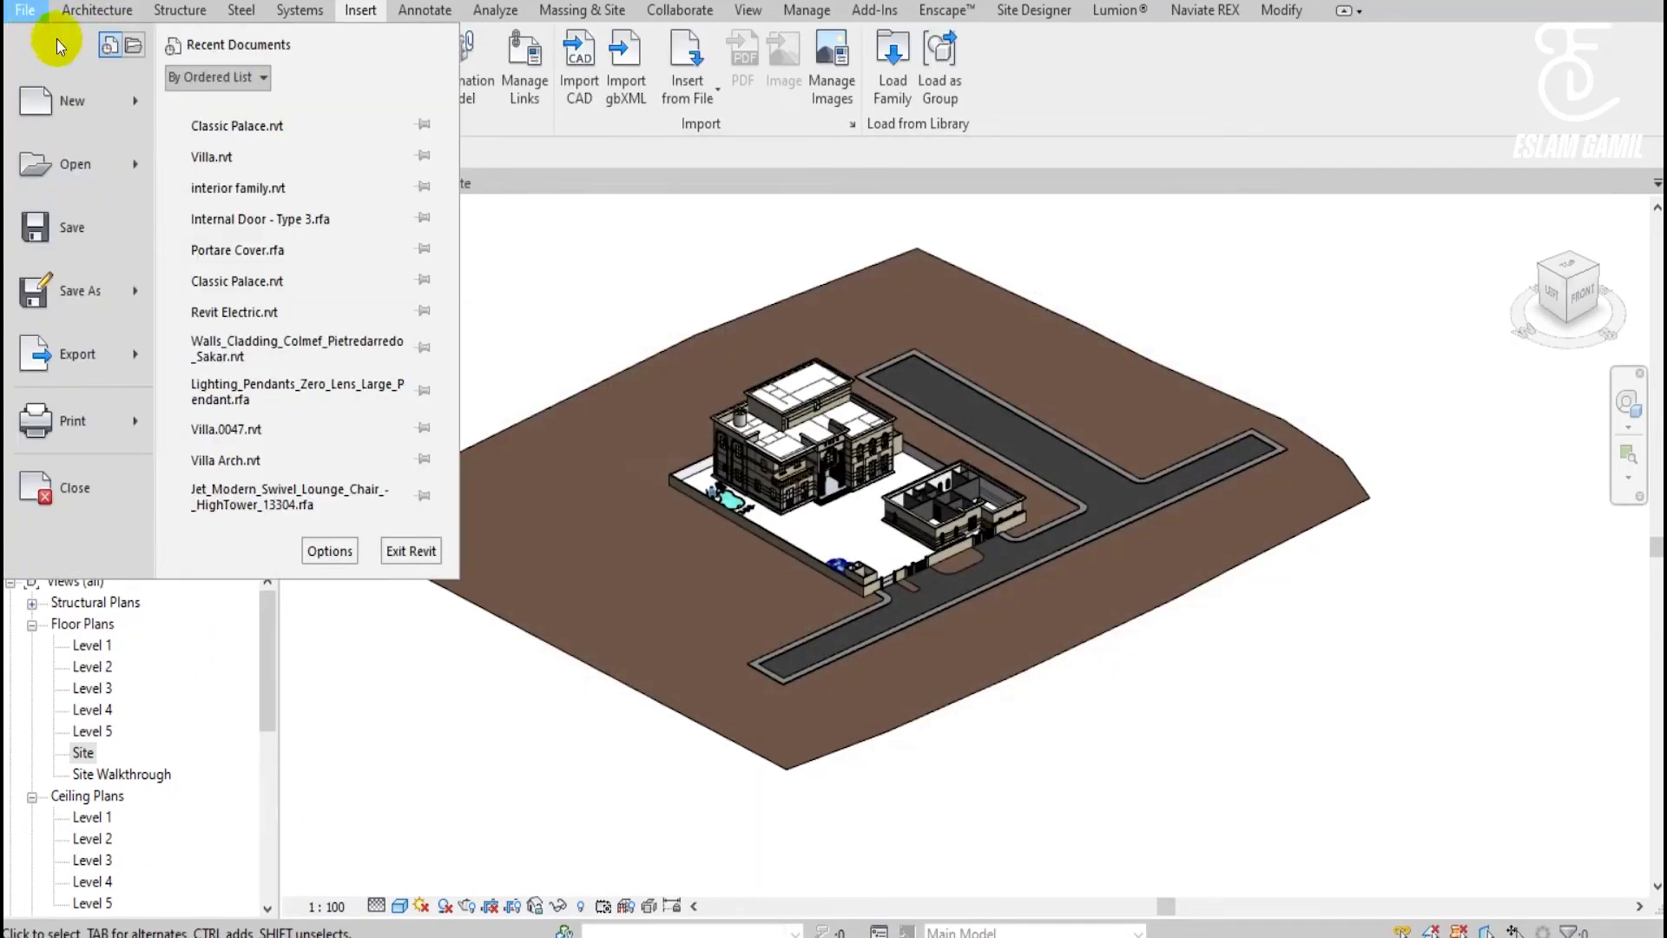
mouse_move(76, 101)
left_click(278, 193)
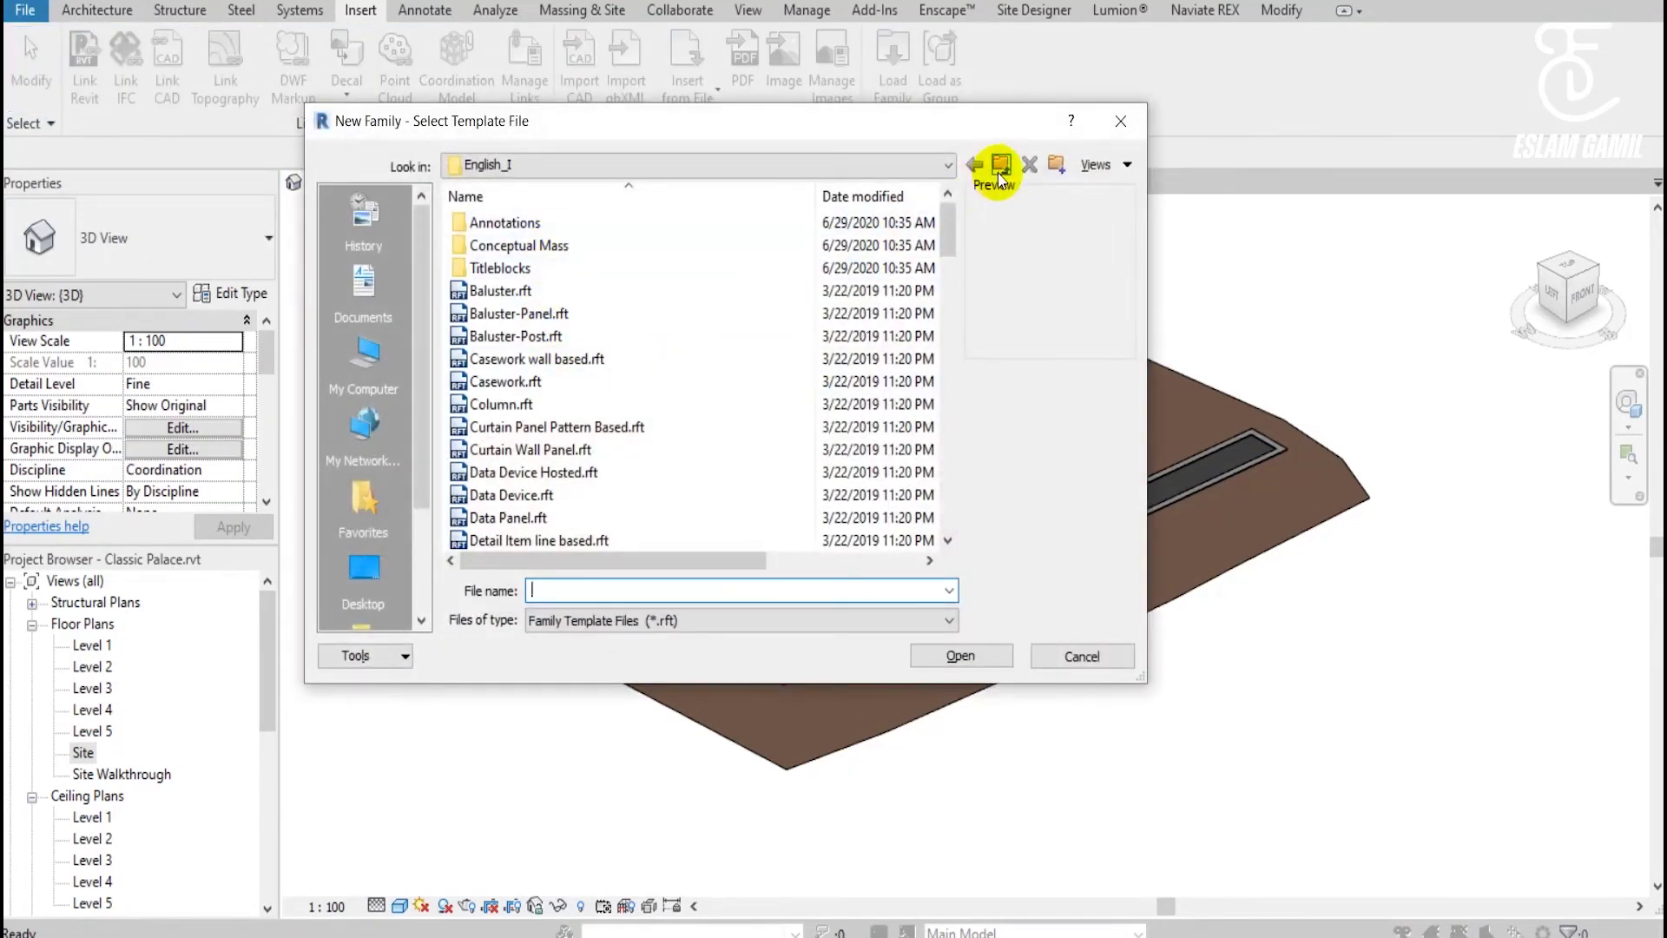
left_click(1001, 164)
left_click(518, 274)
double_click(517, 274)
Choose the Metric Profile.rft template and open it.
scroll(547, 399, "down", 4)
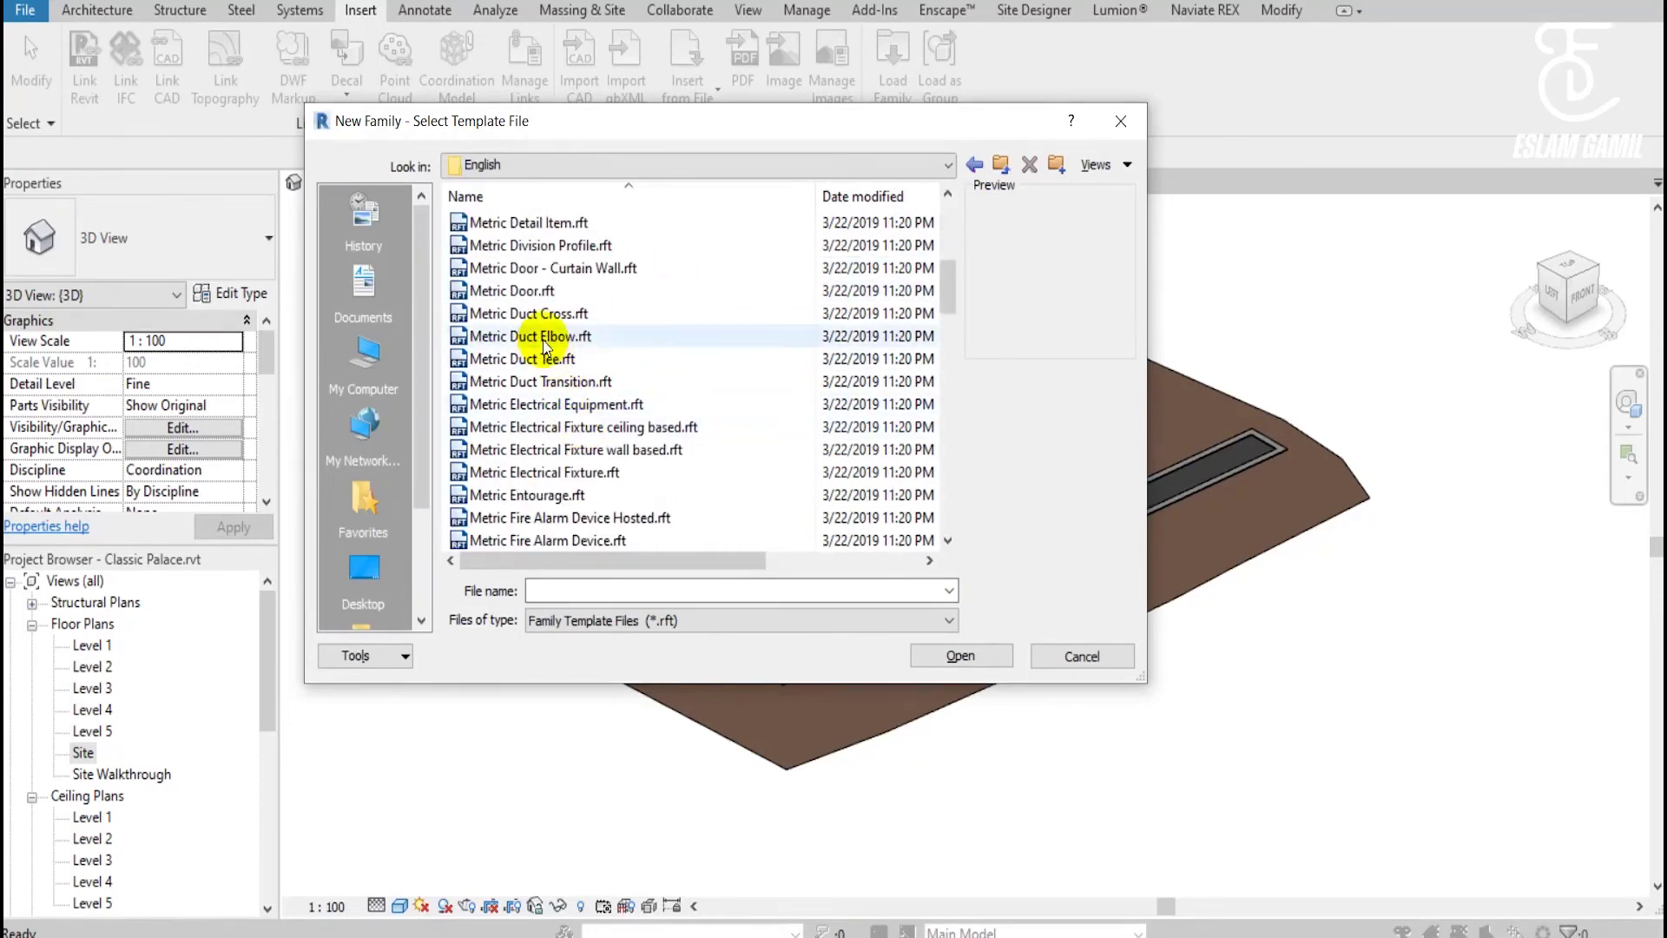
scroll(590, 374, "down", 3)
scroll(647, 401, "down", 1)
scroll(667, 471, "down", 1)
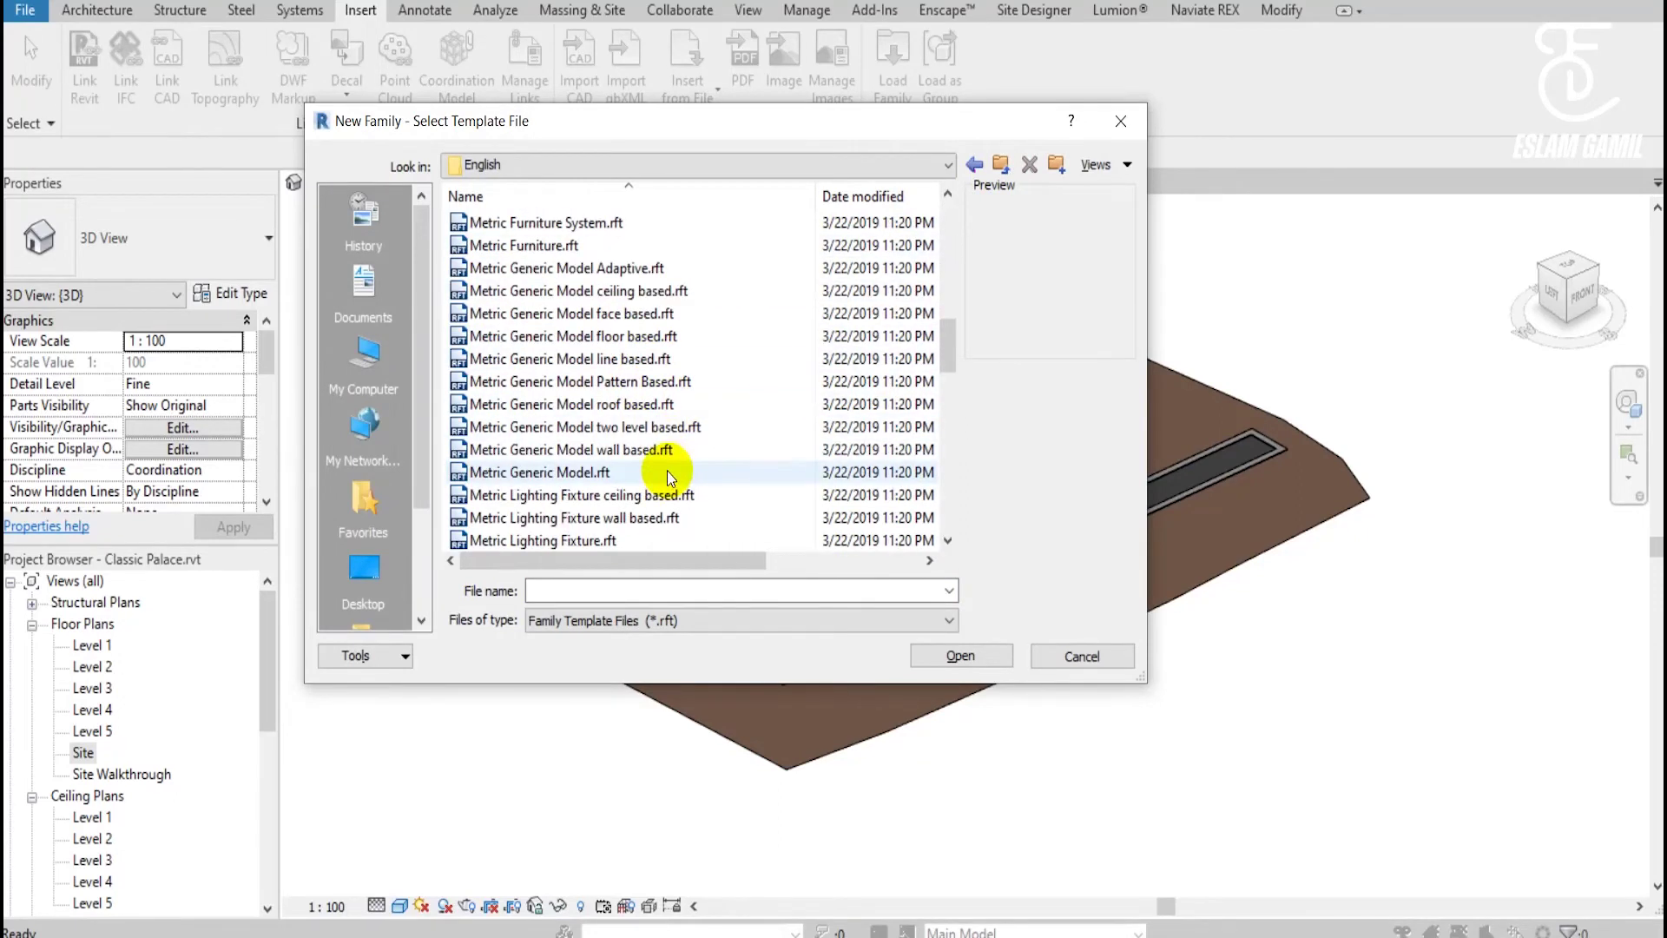
scroll(657, 479, "down", 1)
scroll(669, 500, "down", 4)
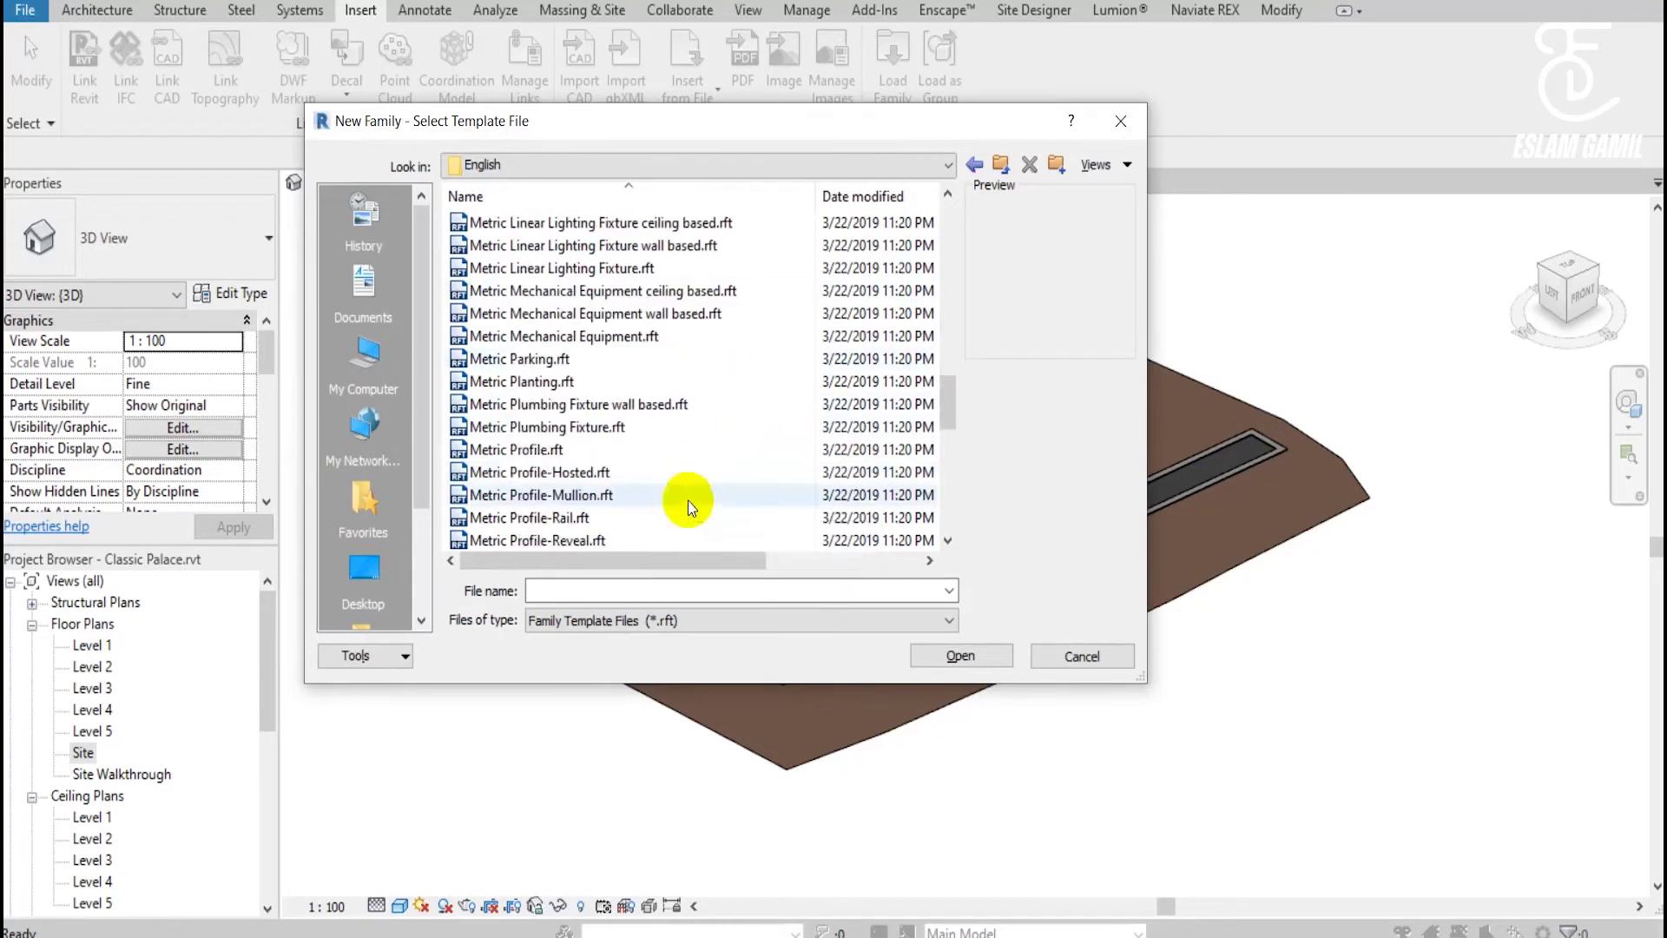
left_click(538, 449)
left_click(972, 653)
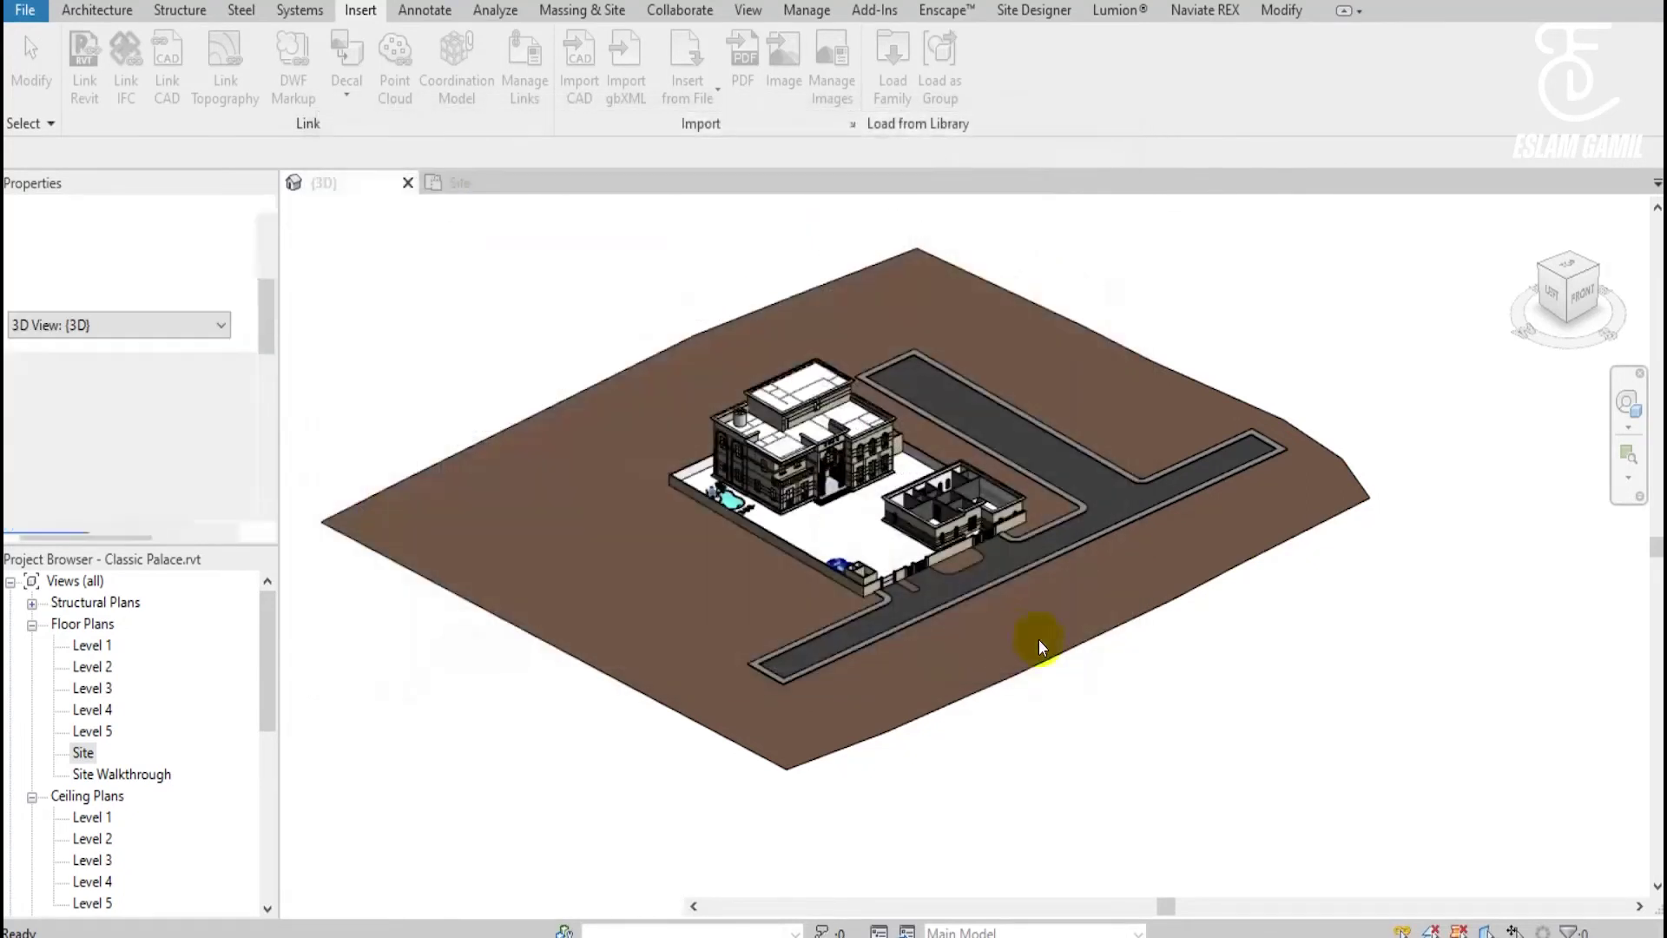
Draw a 160 × 260 rectangle starting at the reference-plane intersection.
middle_click_drag(1049, 461, 846, 459)
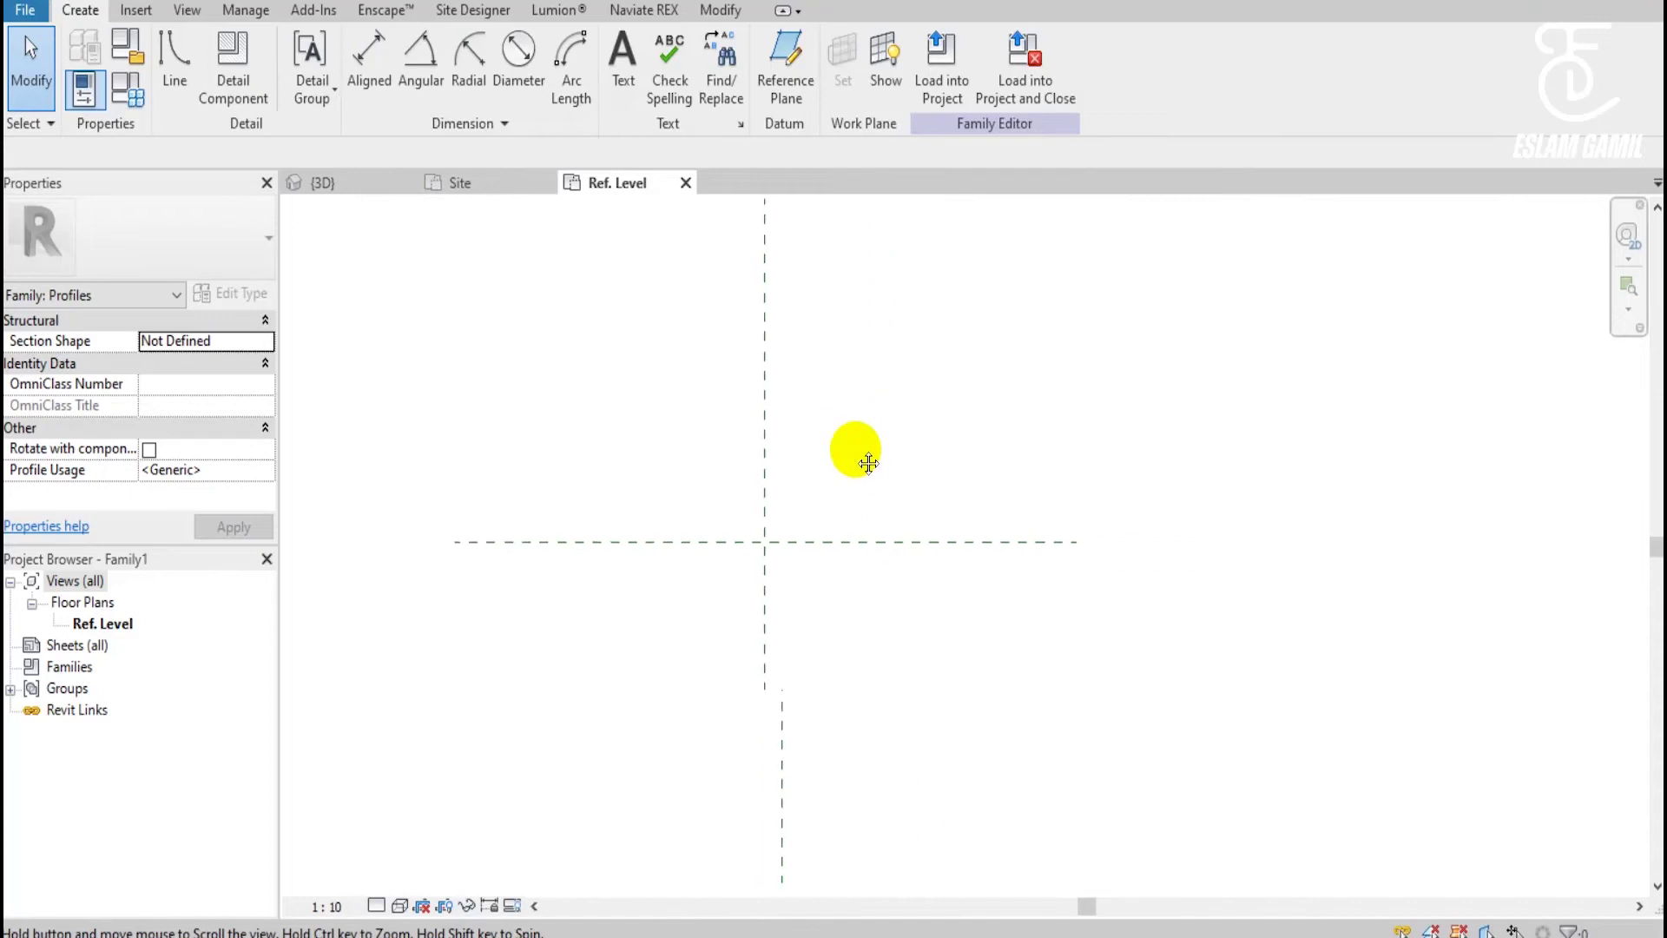
left_click(166, 52)
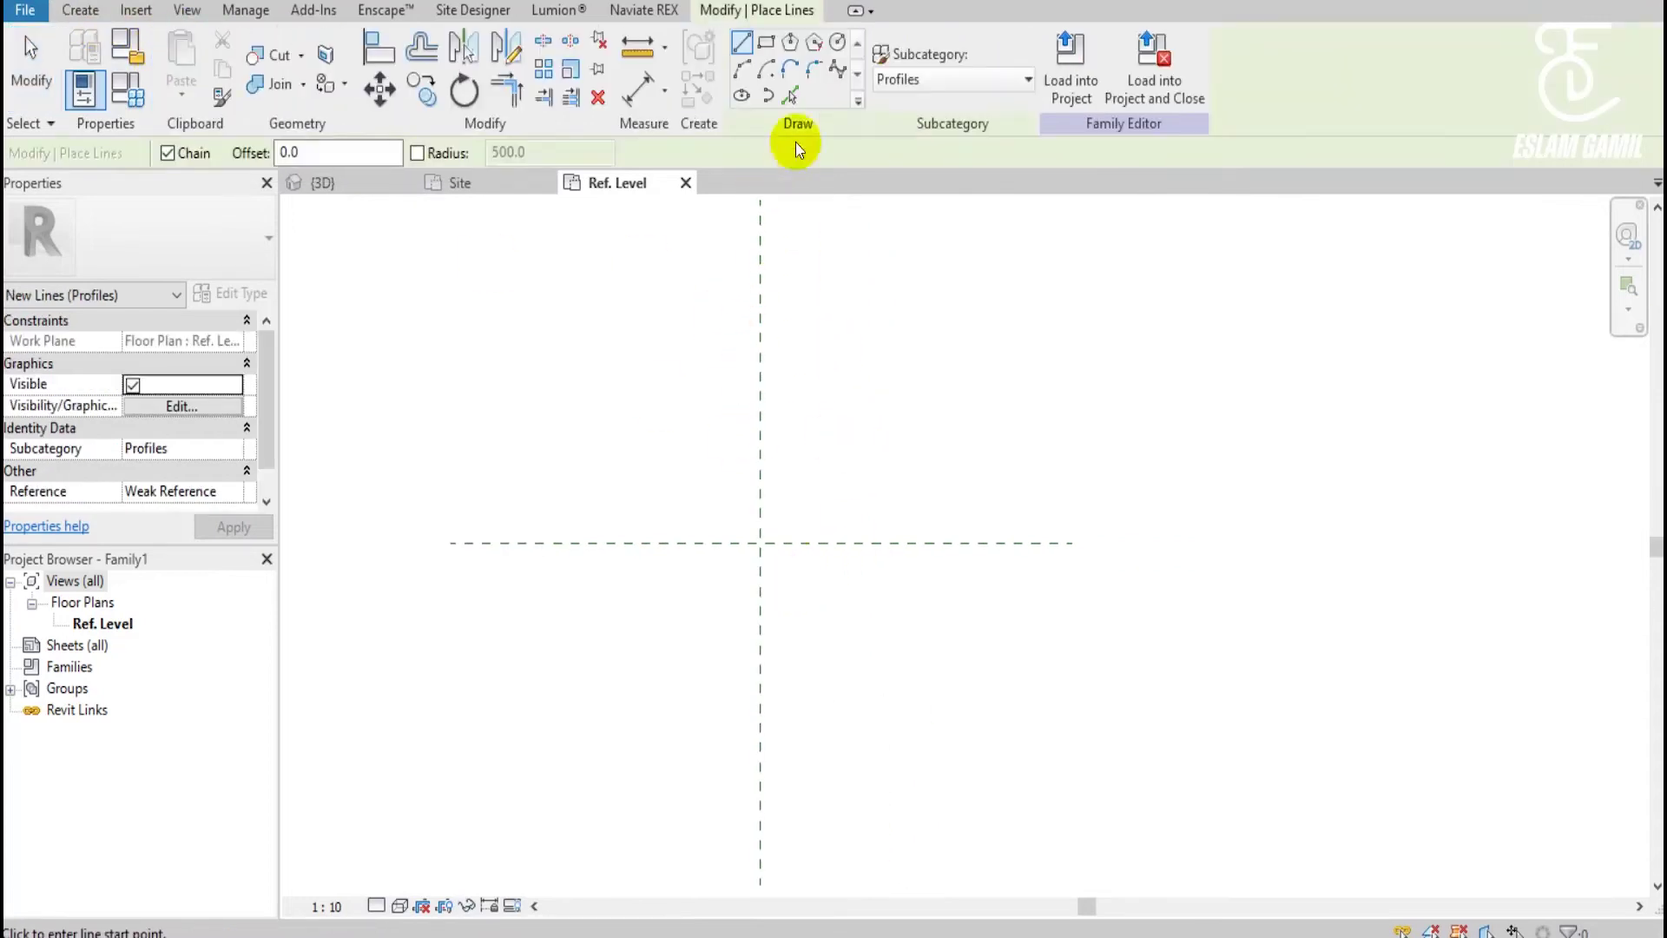
left_click(766, 42)
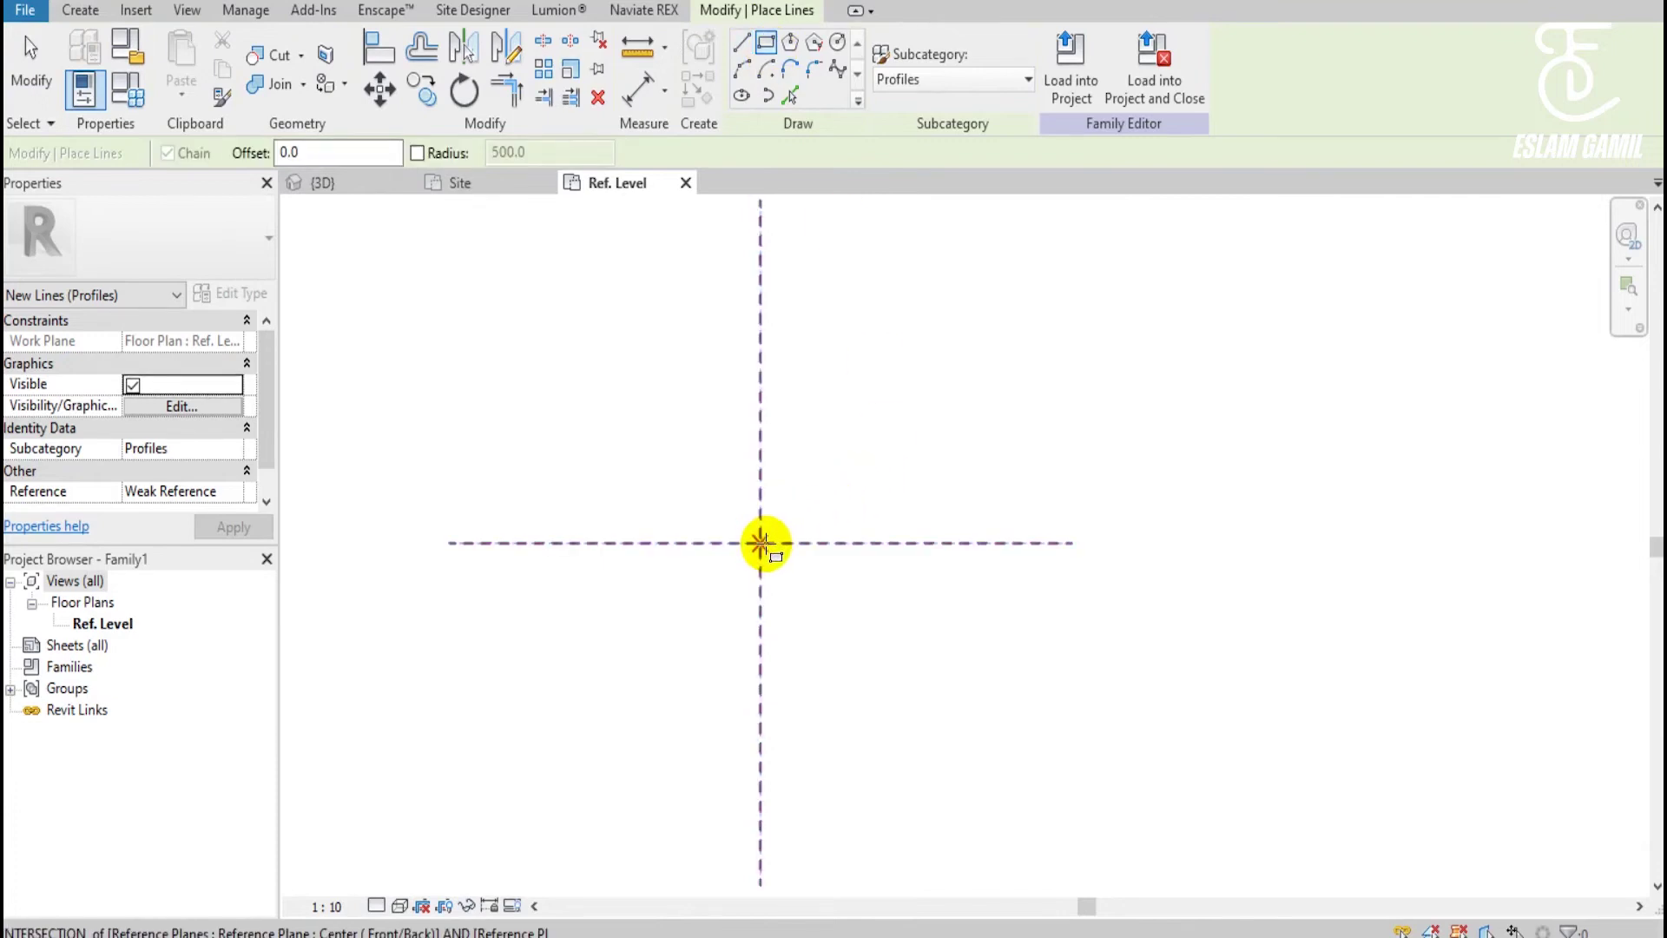
left_click(761, 542)
left_click(843, 395)
scroll(833, 373, "up", 3)
key("Escape")
key("Escape")
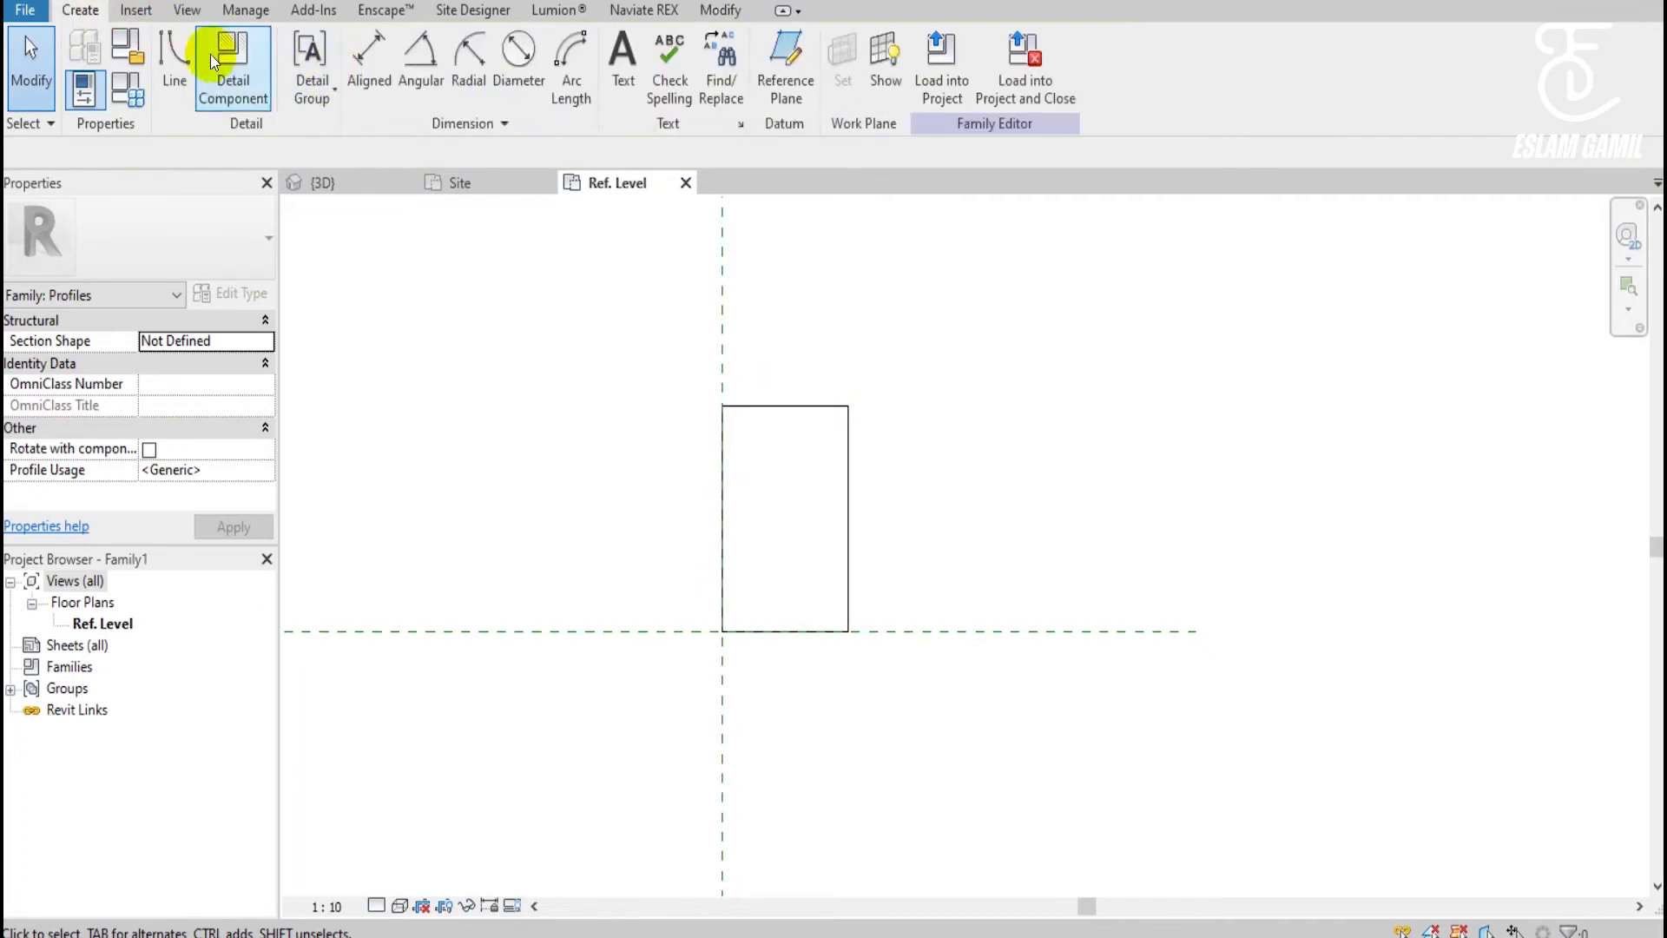
Draw a diagonal line across the rectangle's top-right corner from right edge to top edge.
left_click(175, 52)
left_click(849, 475)
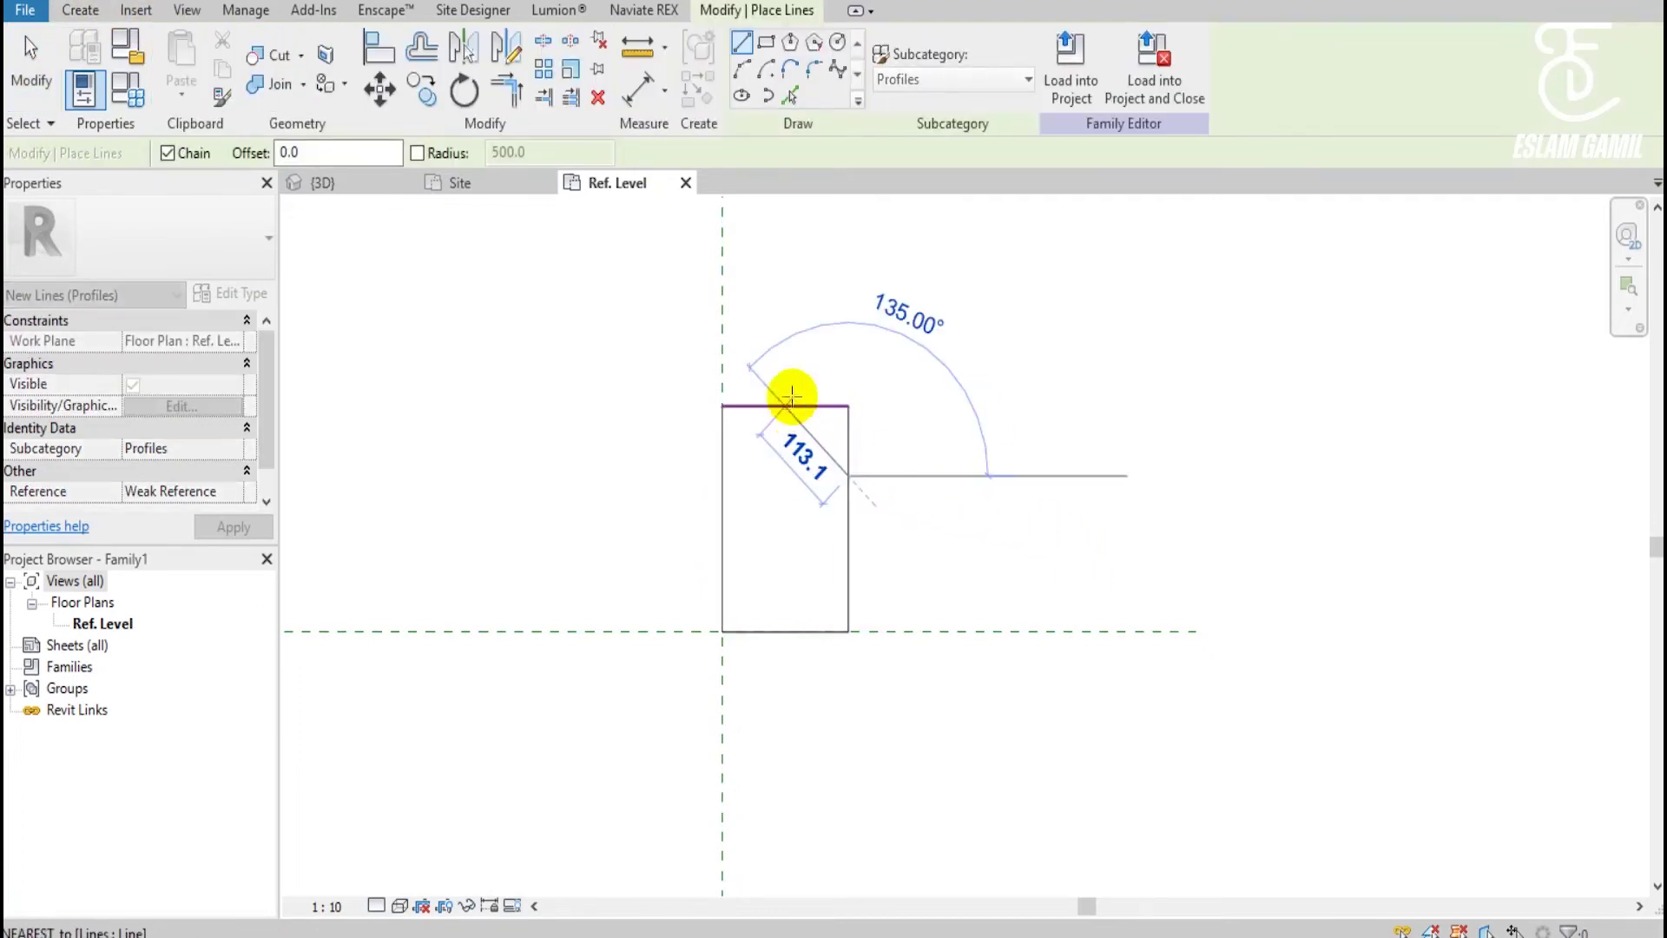
left_click(792, 401)
key("Escape")
key("Escape")
scroll(887, 434, "up", 2)
Trim the top and right edges back to the diagonal to form the chamfer.
key("r")
key("o")
left_click(778, 398)
mouse_move(828, 393)
left_mouse_down()
mouse_move(732, 393)
mouse_move(828, 496)
left_mouse_up()
key("Escape")
left_click(827, 415)
left_click(1018, 450)
scroll(1018, 449, "down", 1)
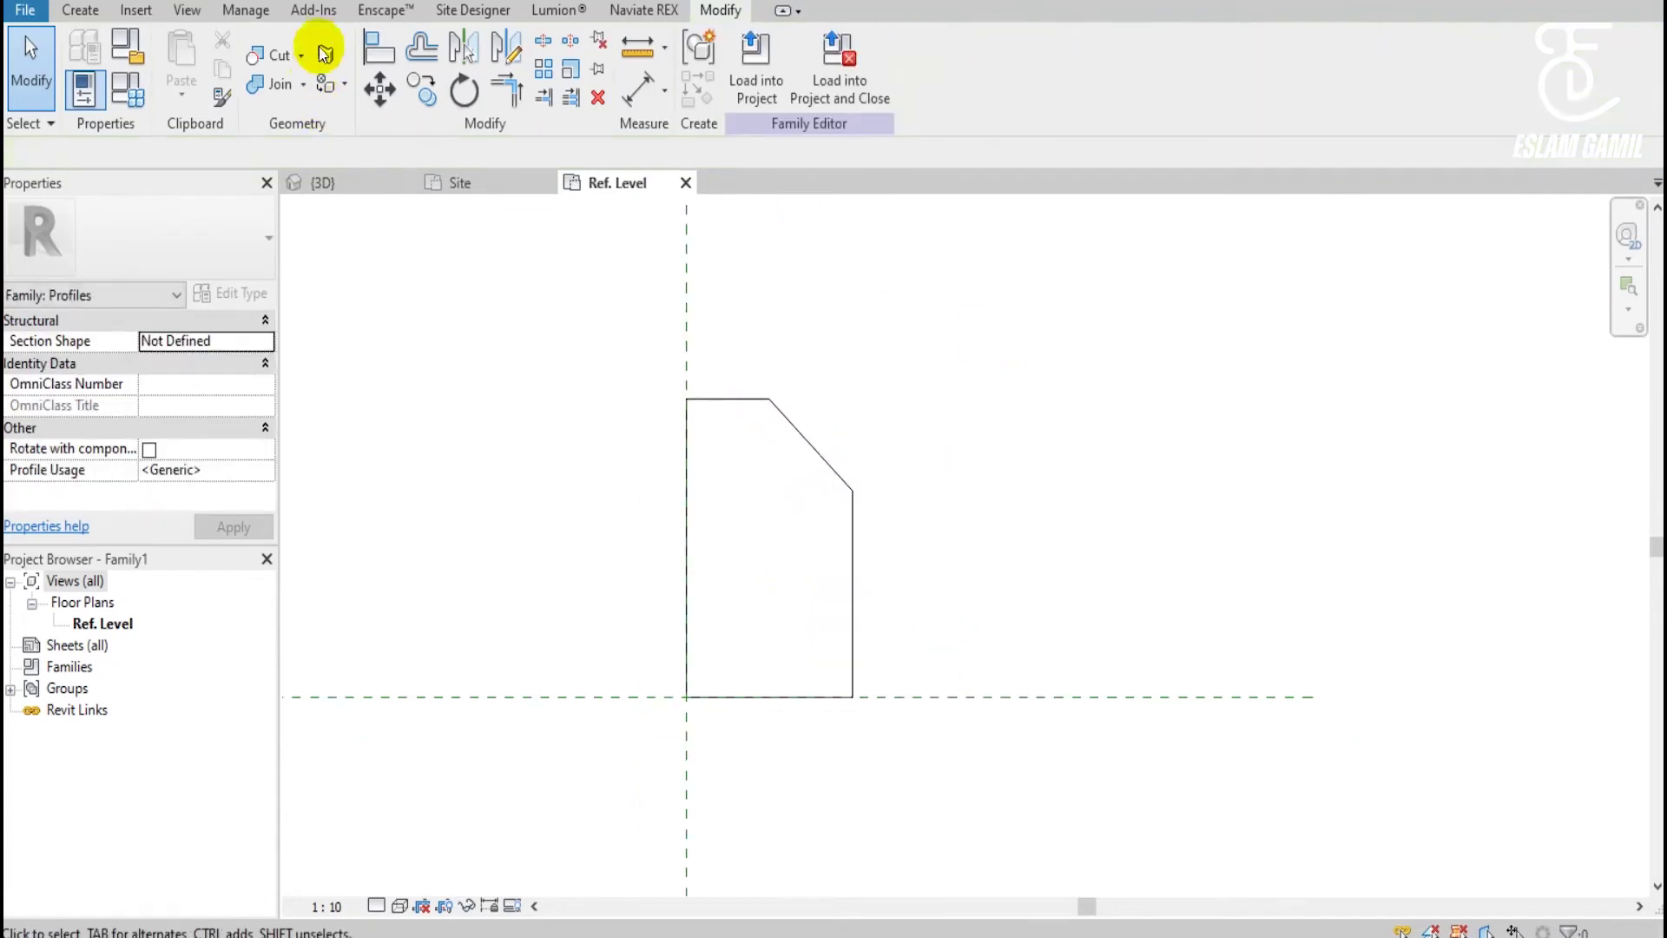
left_click(83, 11)
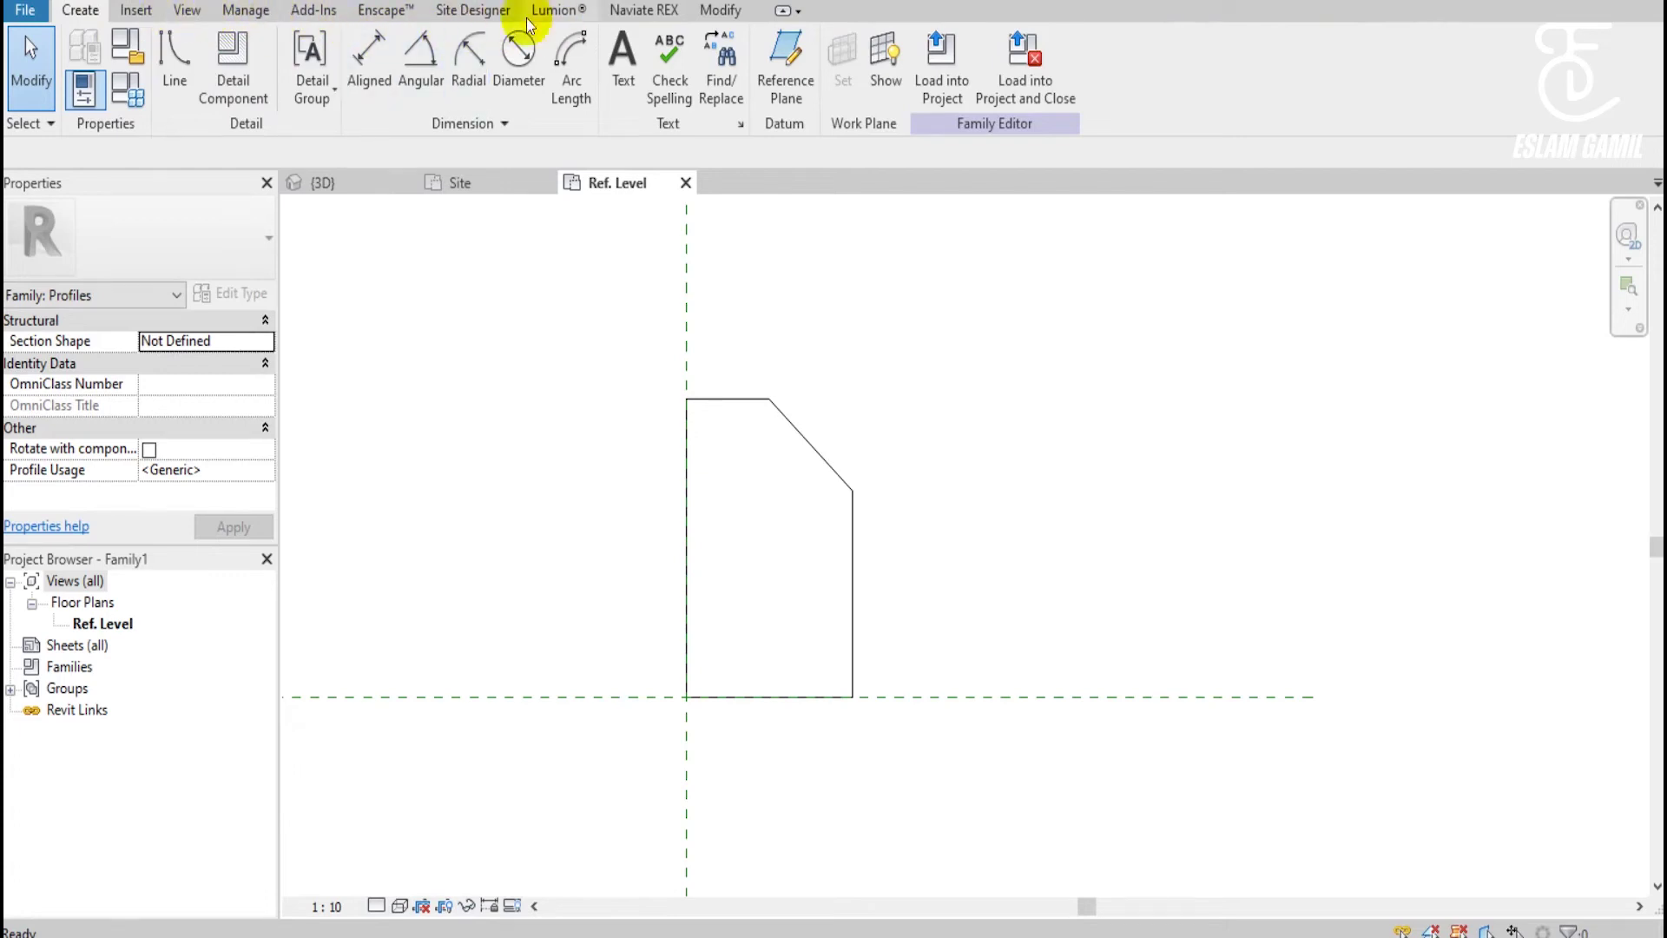
Align the profile's bottom and left edges to the horizontal and vertical reference planes.
left_click(364, 51)
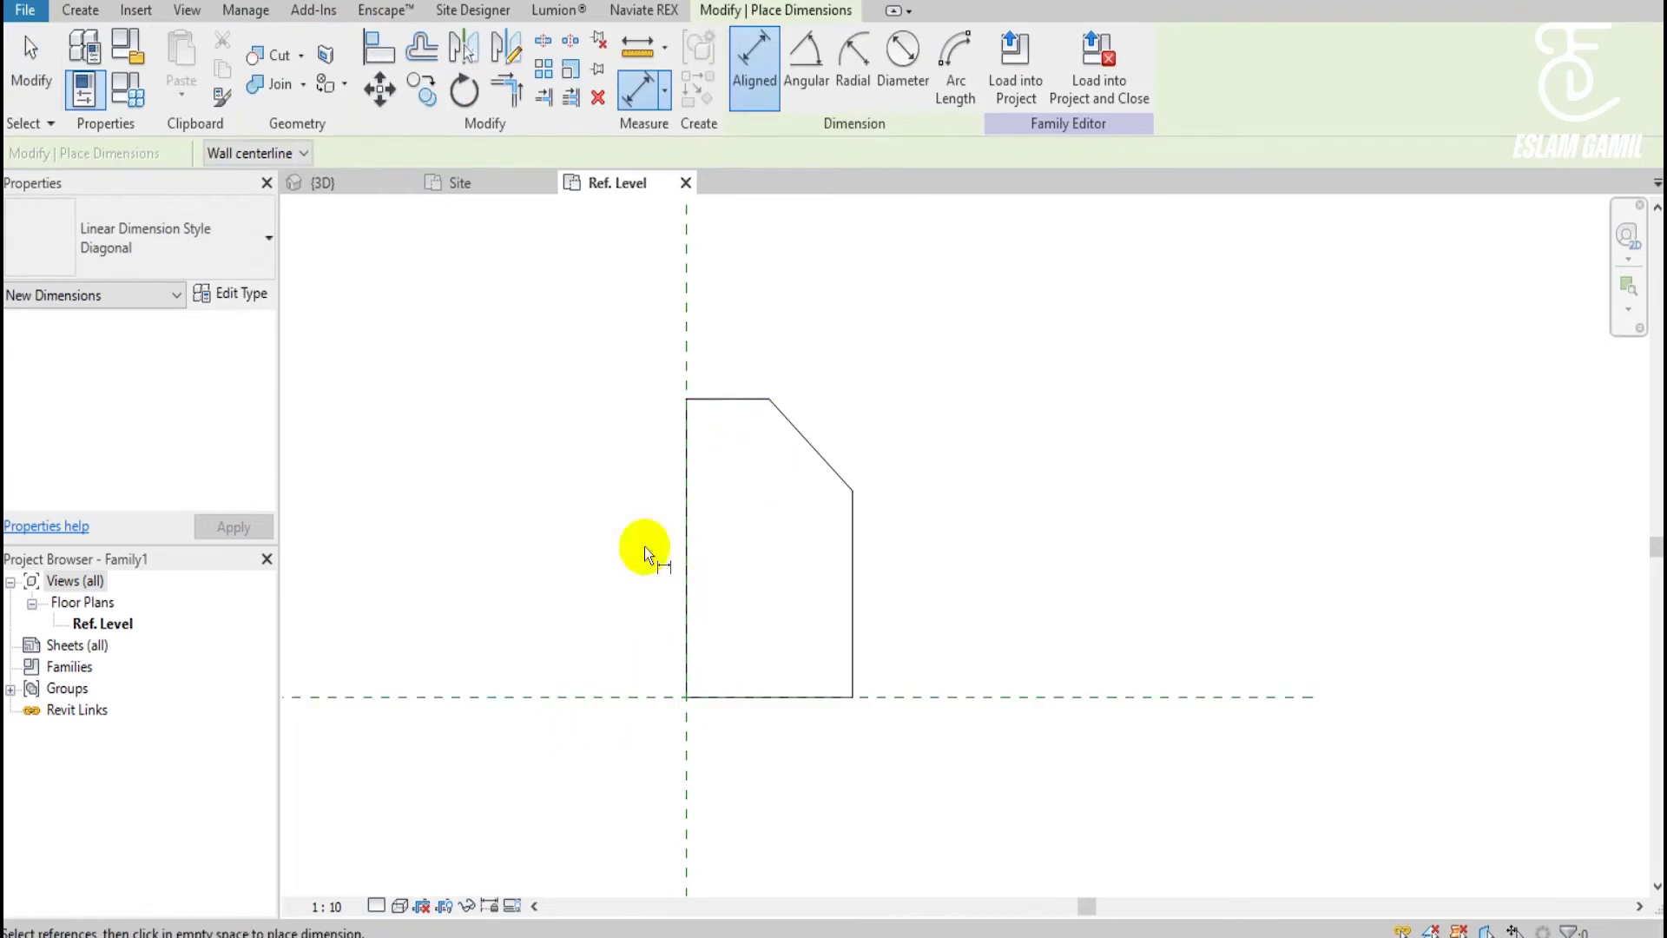
key("Escape")
key("a")
key("l")
left_click(1009, 699)
left_click(801, 696)
left_click(685, 317)
left_click(682, 432)
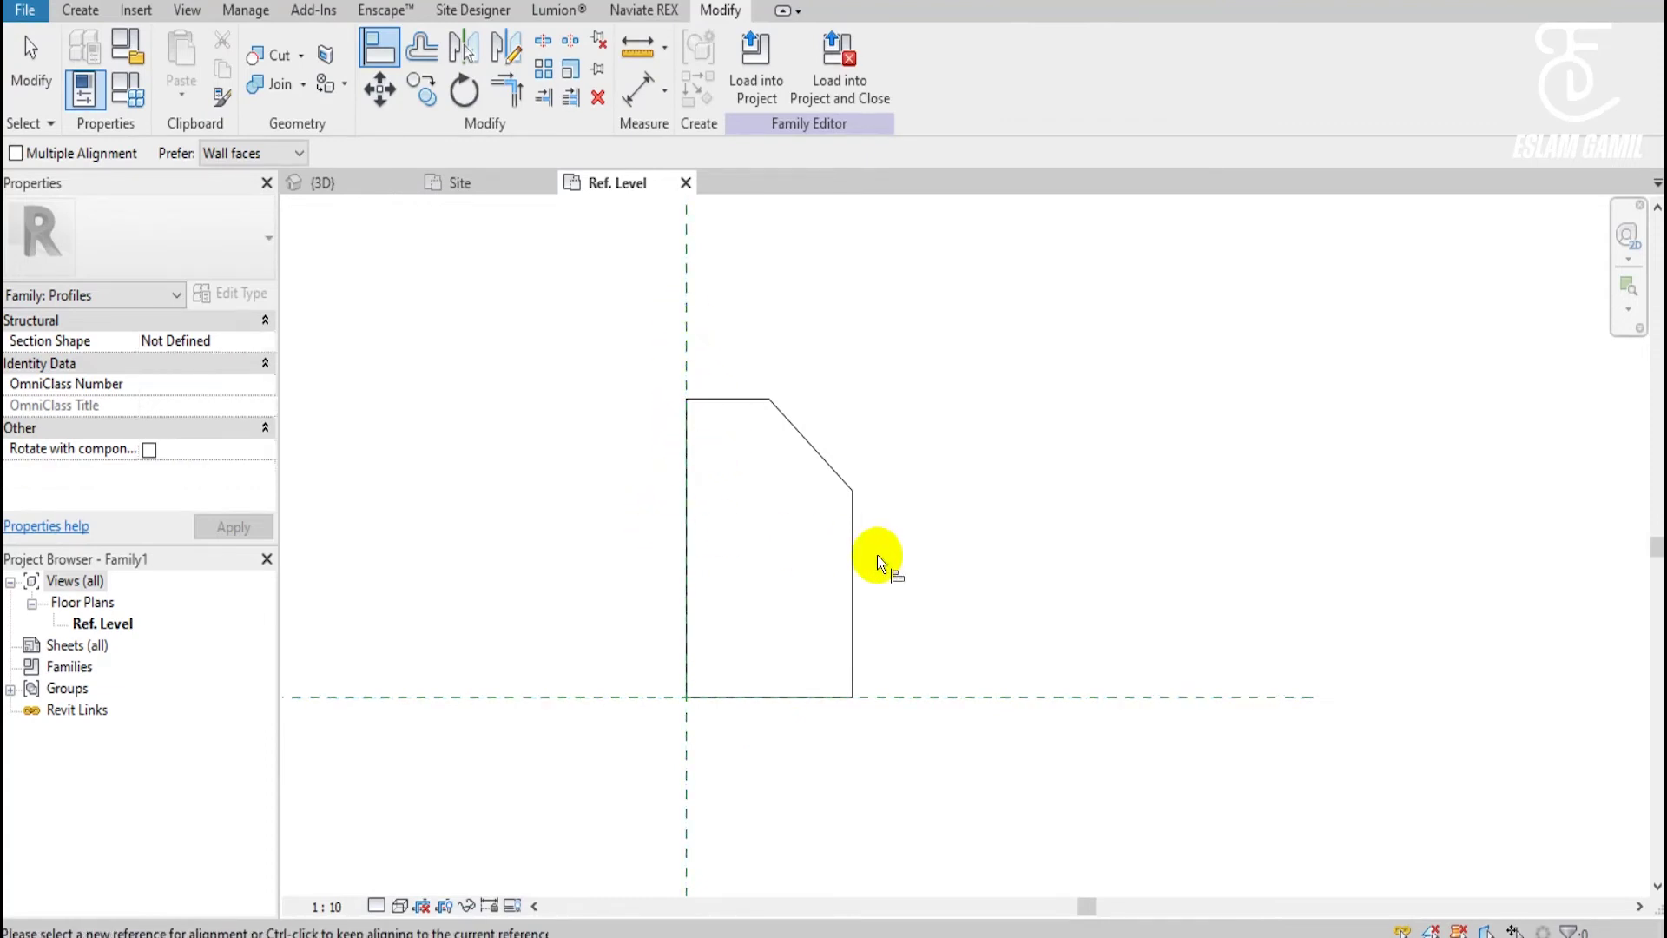
key("Escape")
Dimension the profile's 260 height and 160 width.
key("t")
key("r")
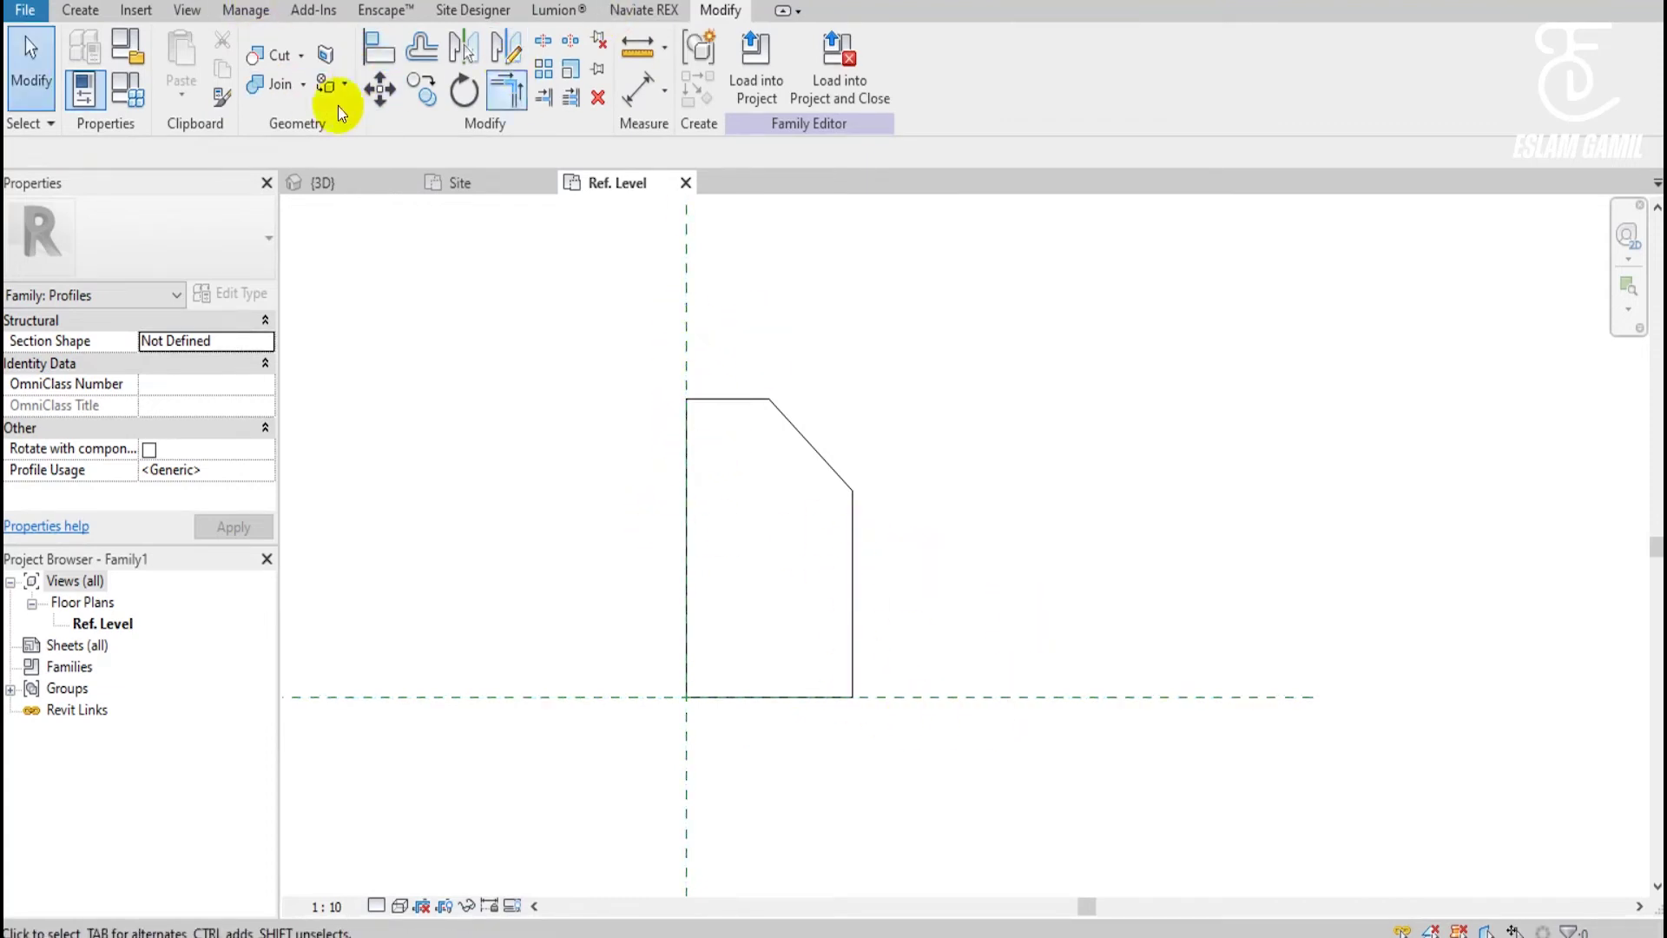
left_click(640, 89)
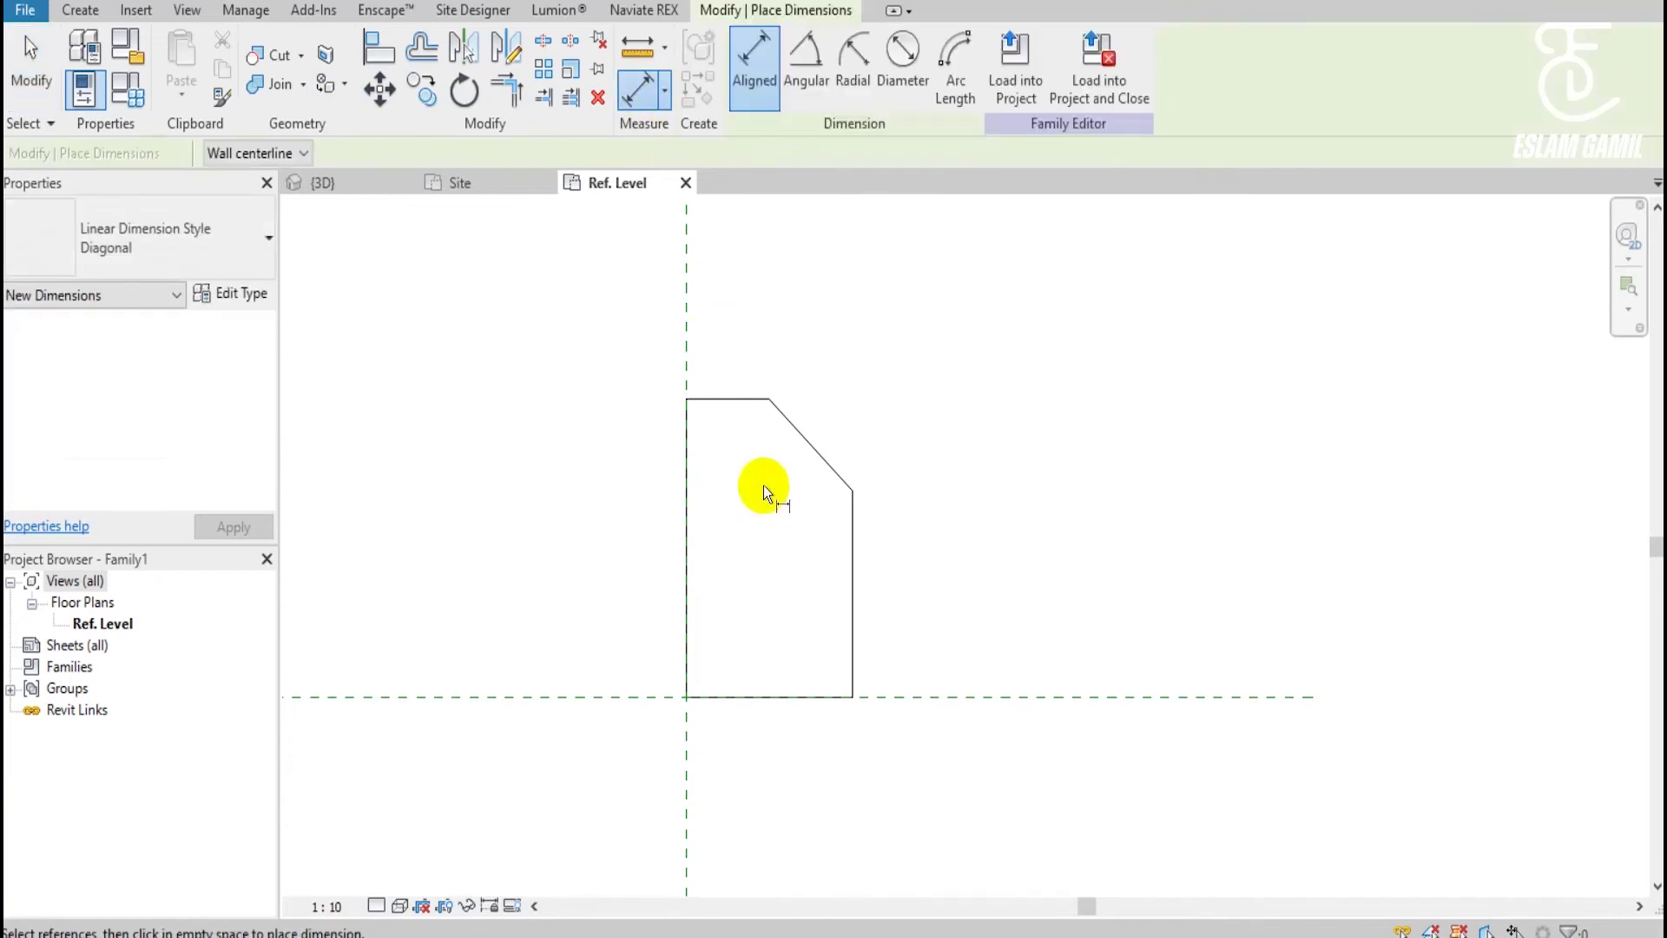
left_click(736, 398)
left_click(563, 696)
left_click(514, 553)
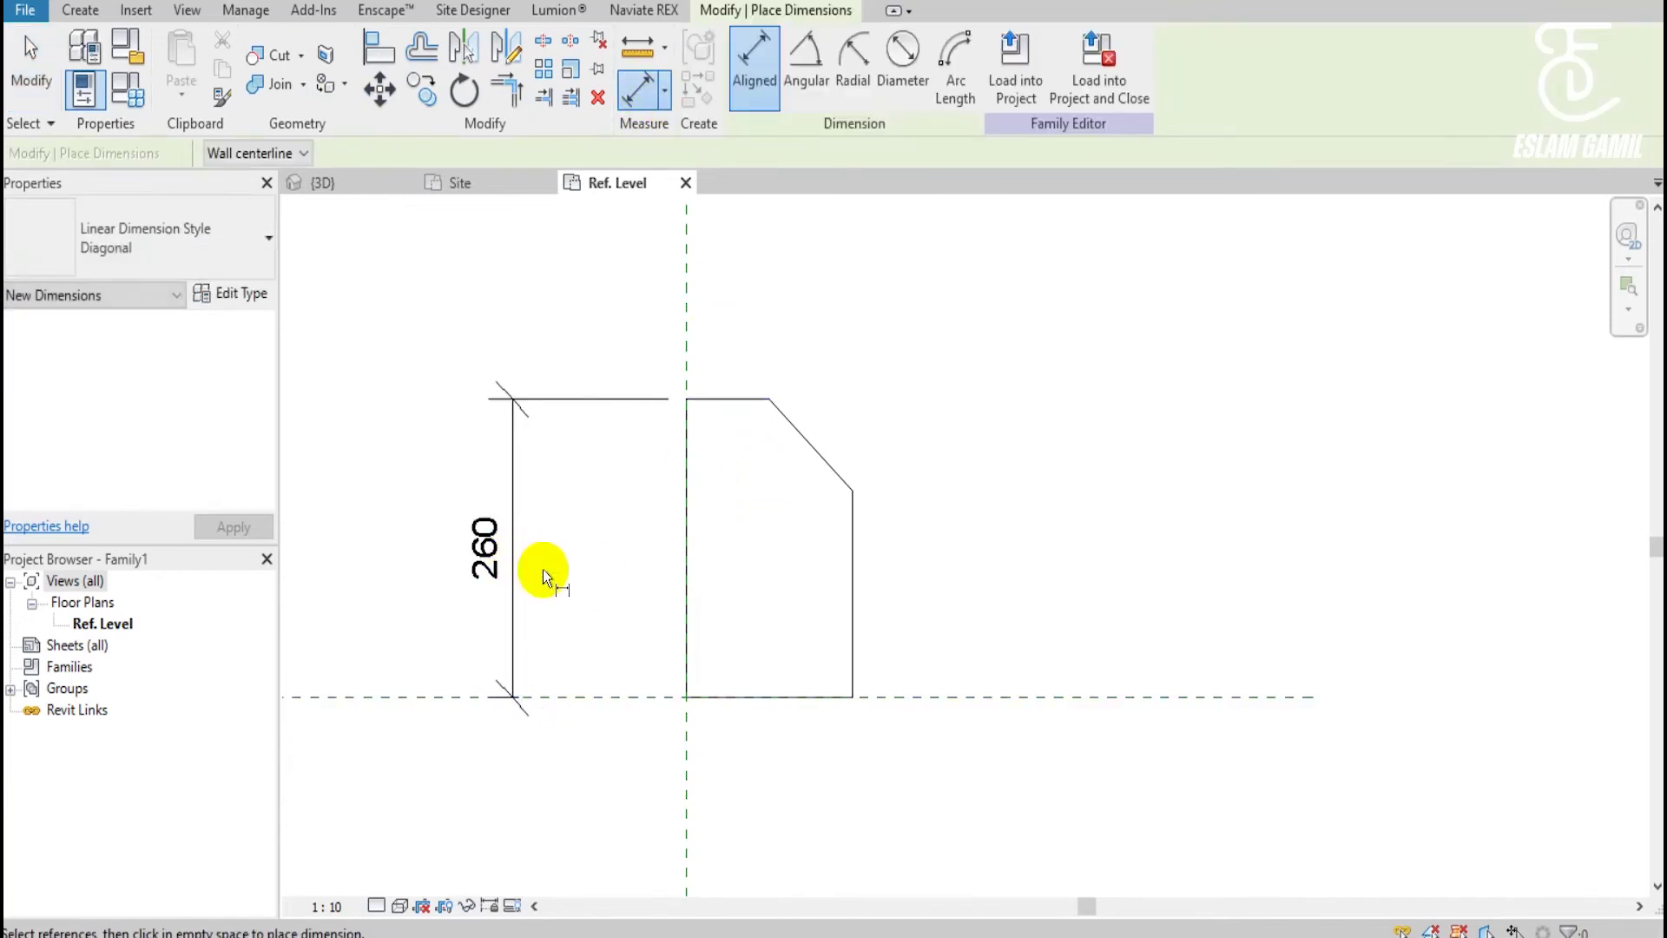
key("Escape")
left_click(639, 88)
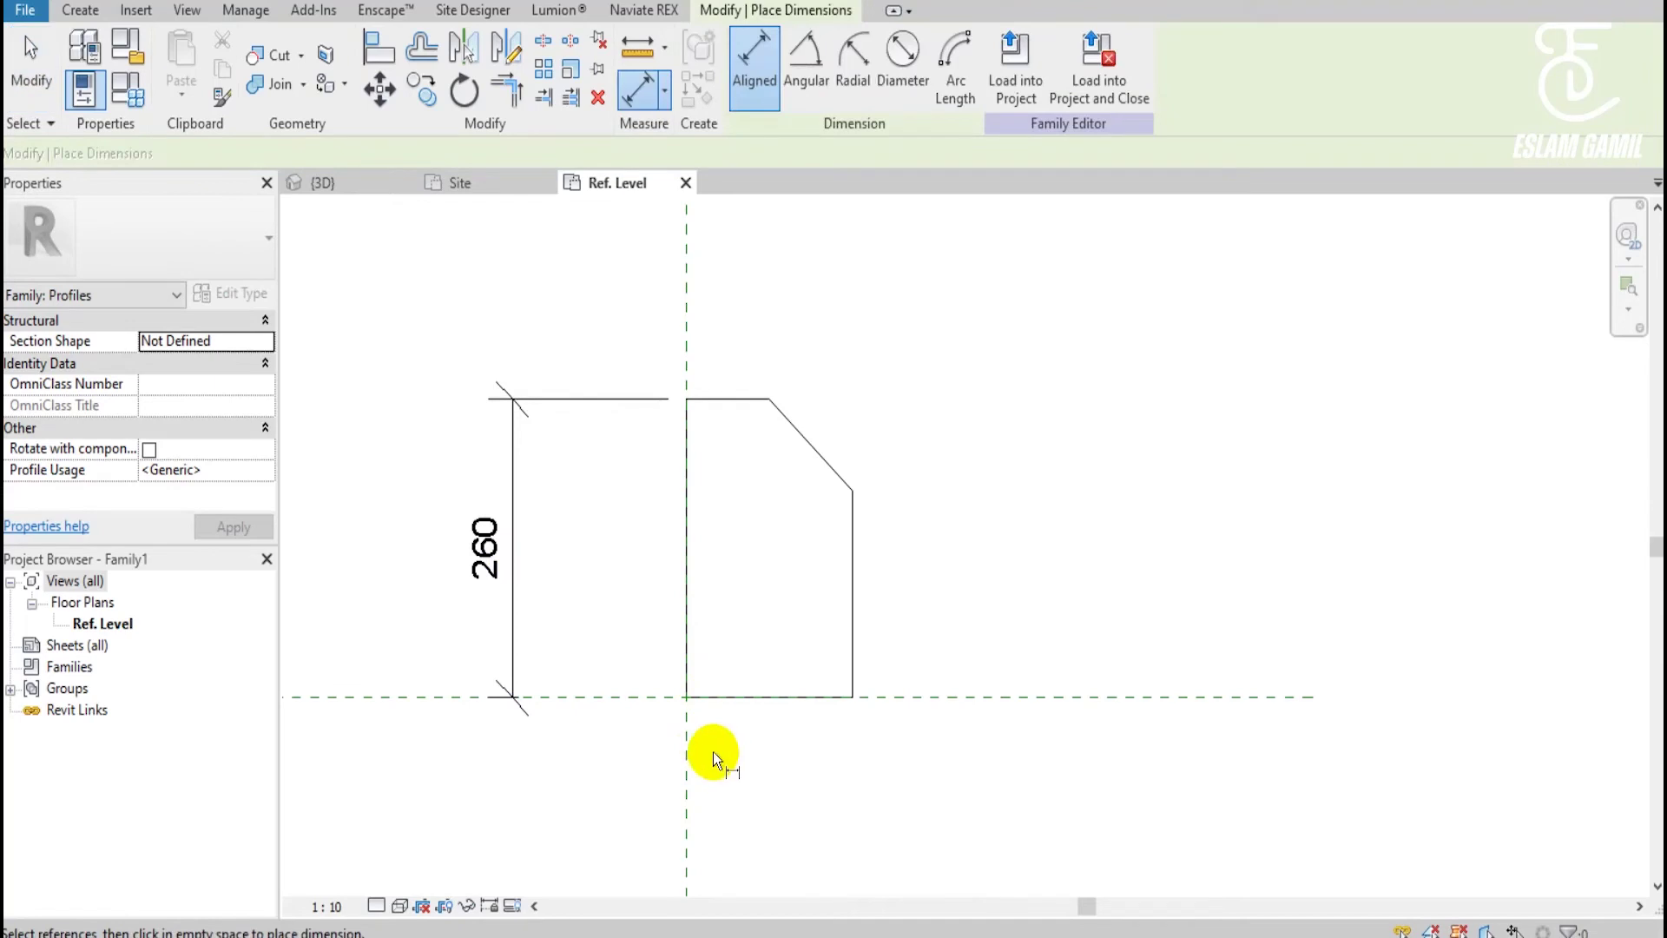
left_click(687, 748)
left_click(850, 701)
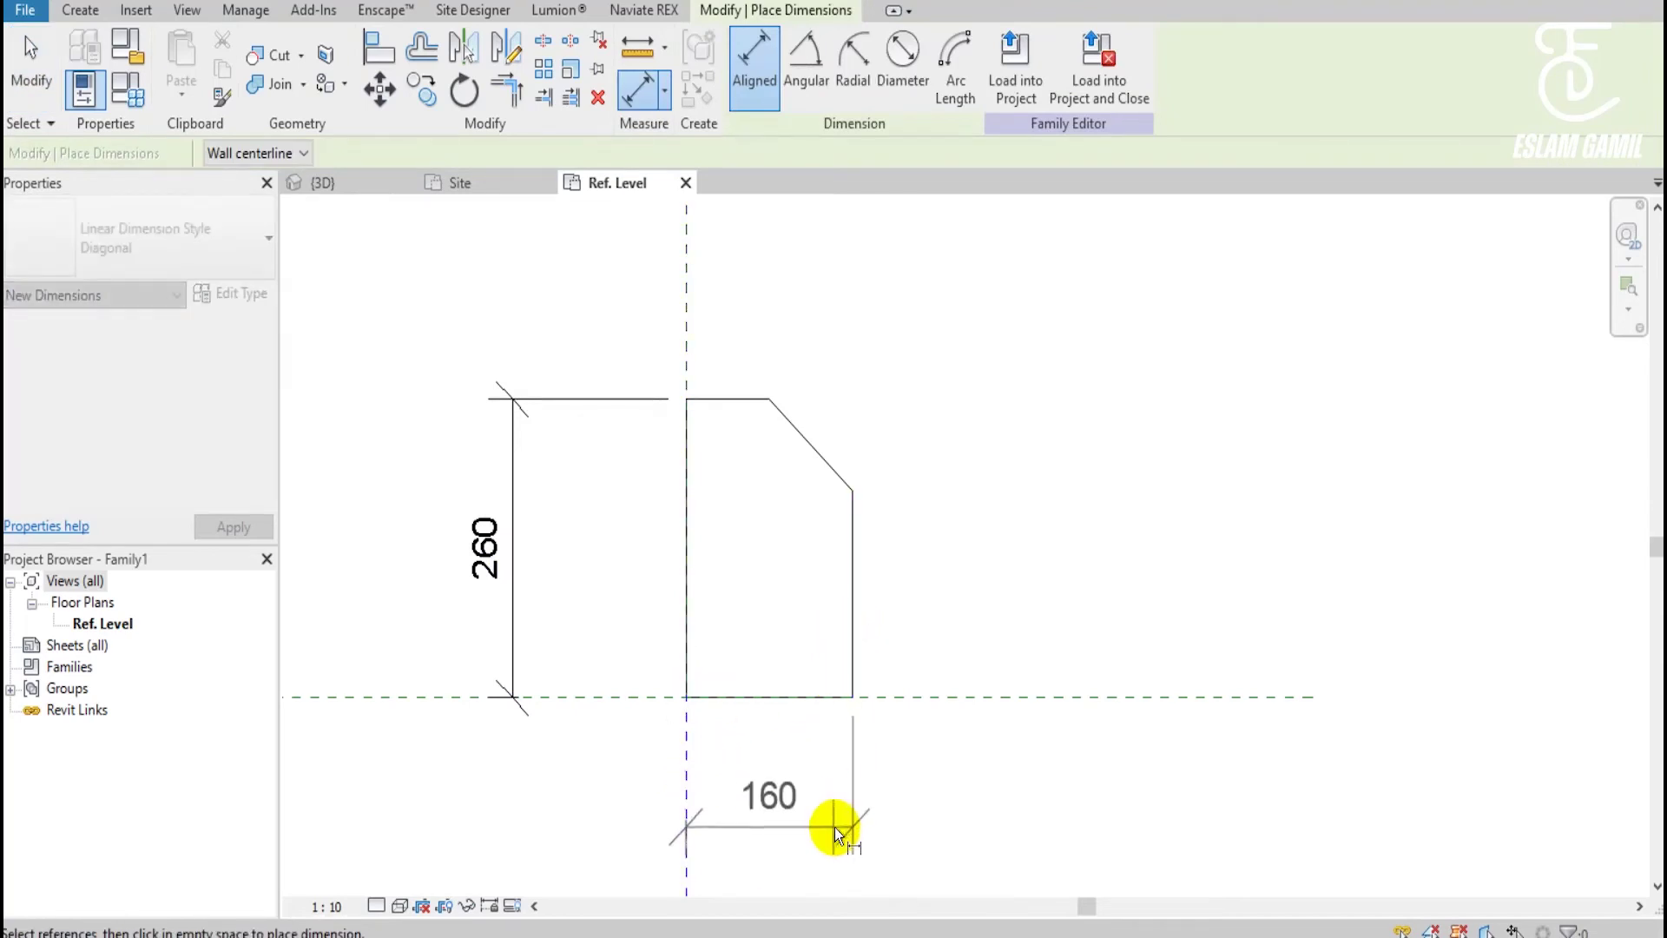
left_click(838, 825)
middle_click_drag(997, 484, 619, 356)
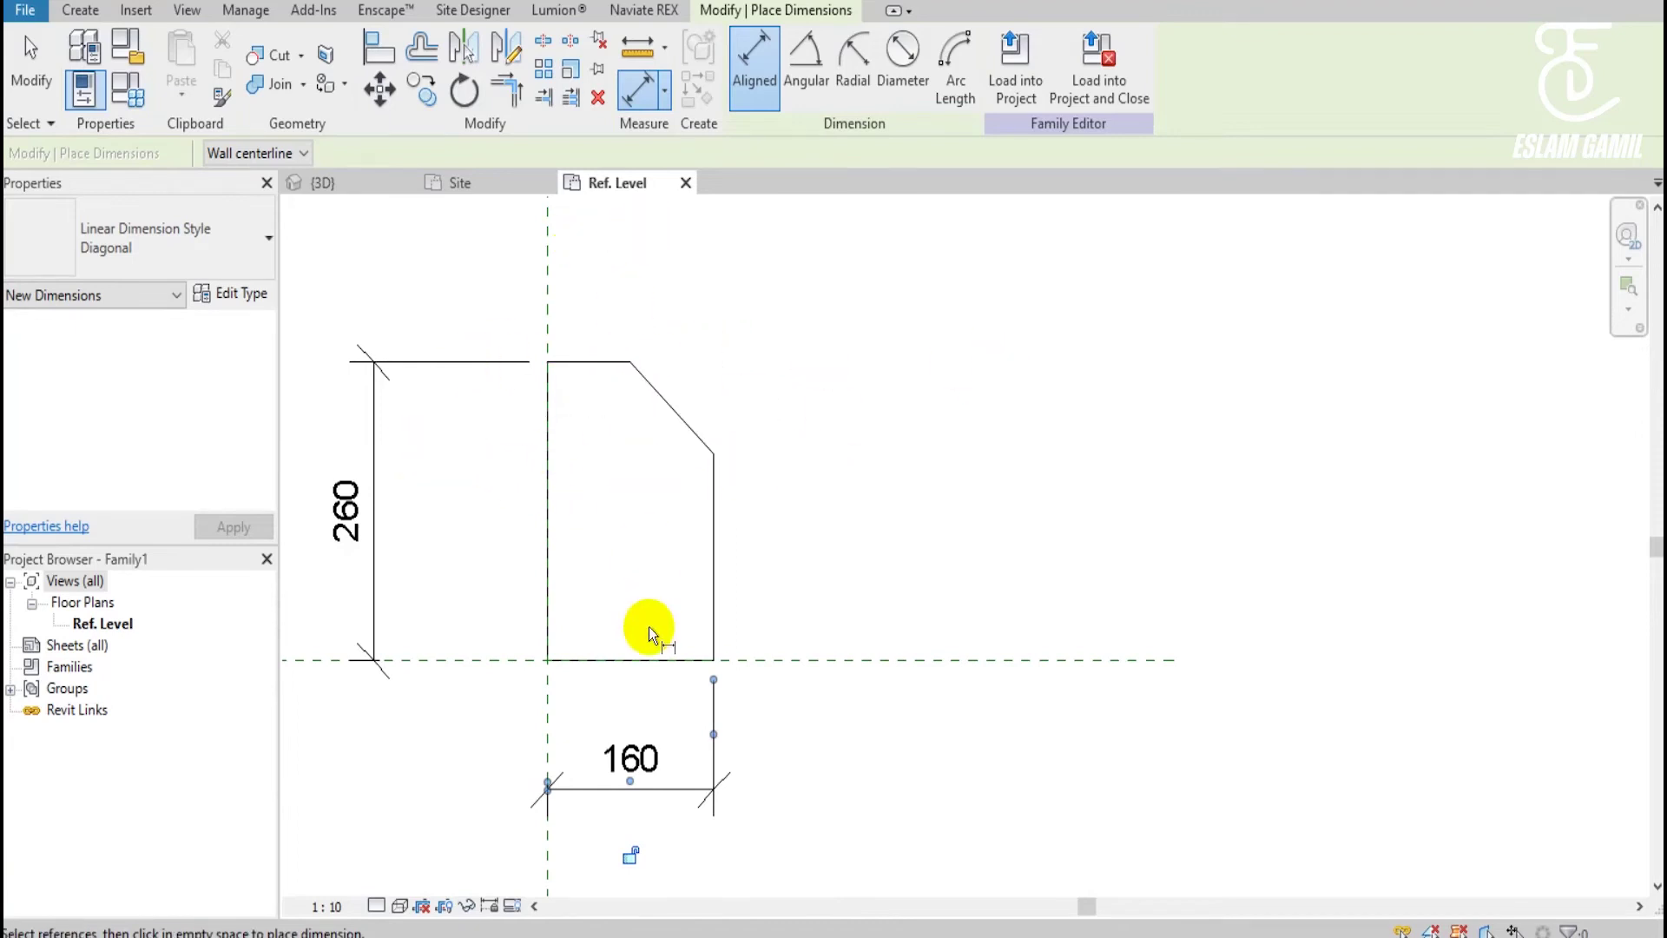
key("Escape")
key("Escape")
Add a vertical reference plane through the middle of the profile.
key("r")
key("p")
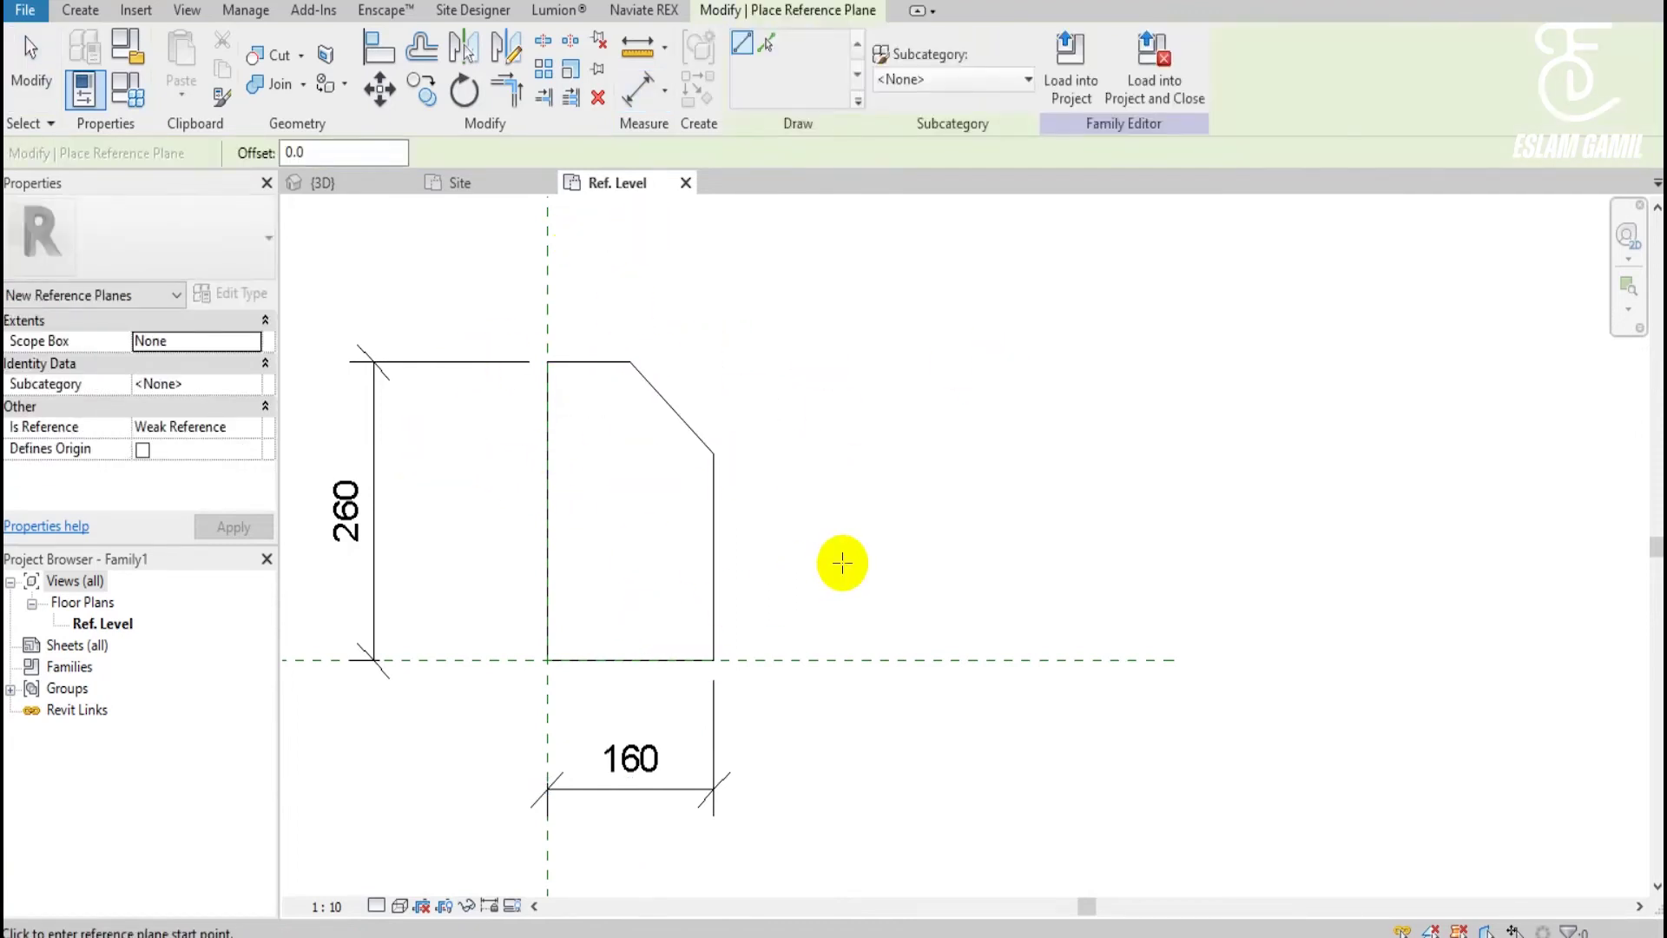
left_click(628, 363)
left_click(630, 697)
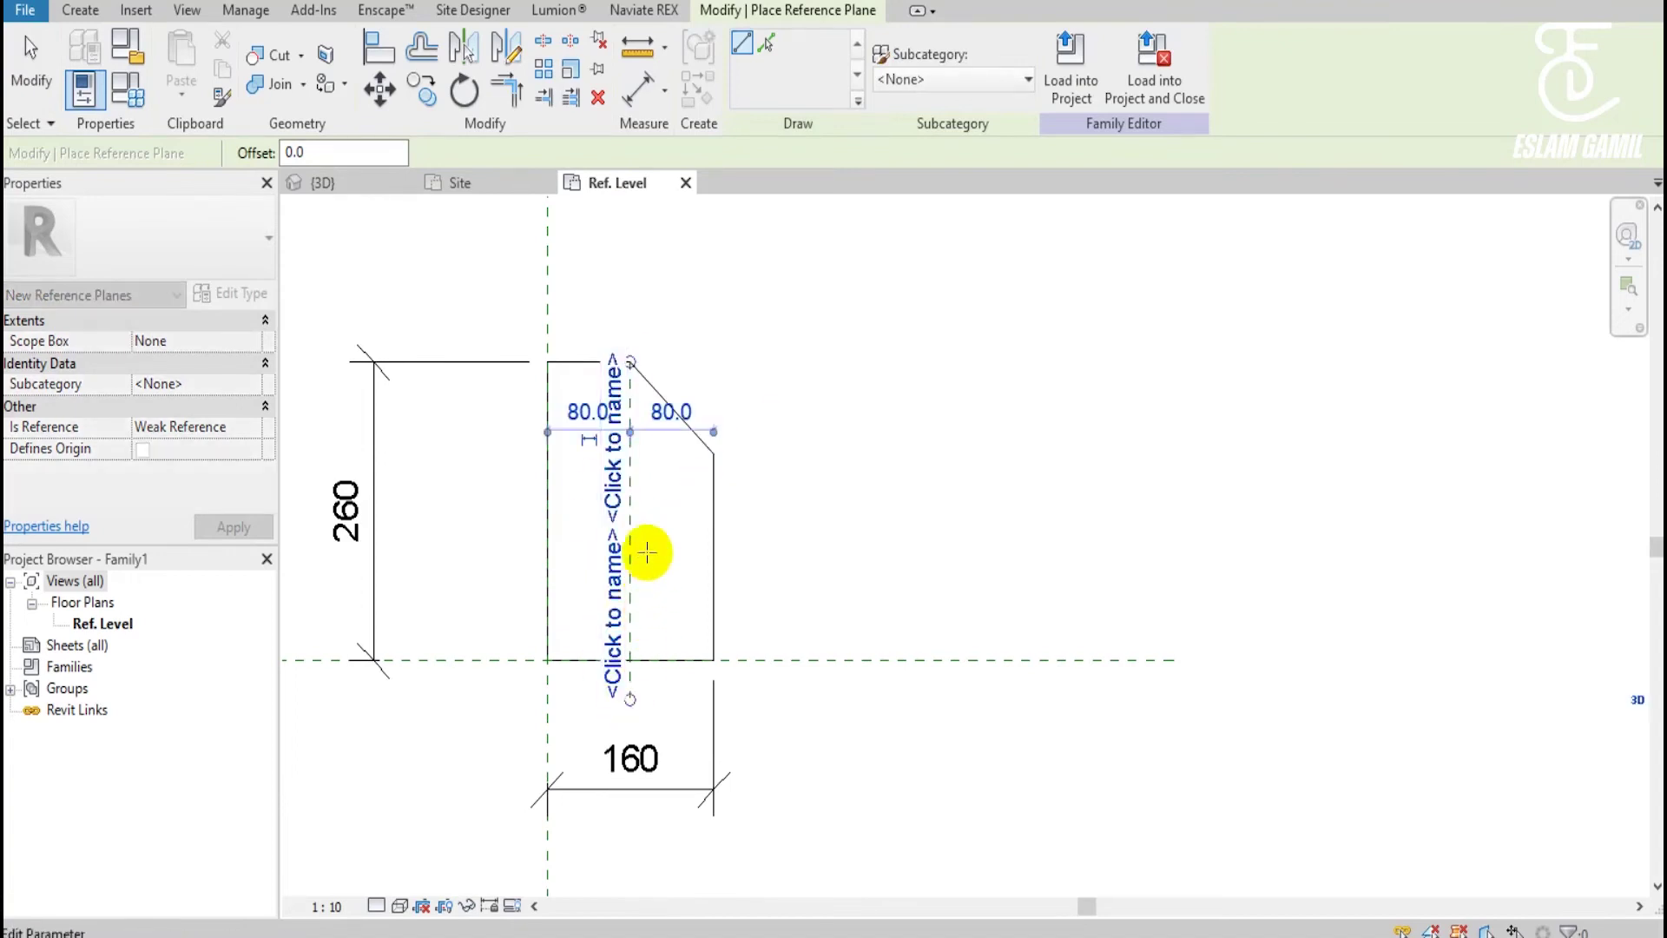
key("Escape")
key("Escape")
left_click(632, 460)
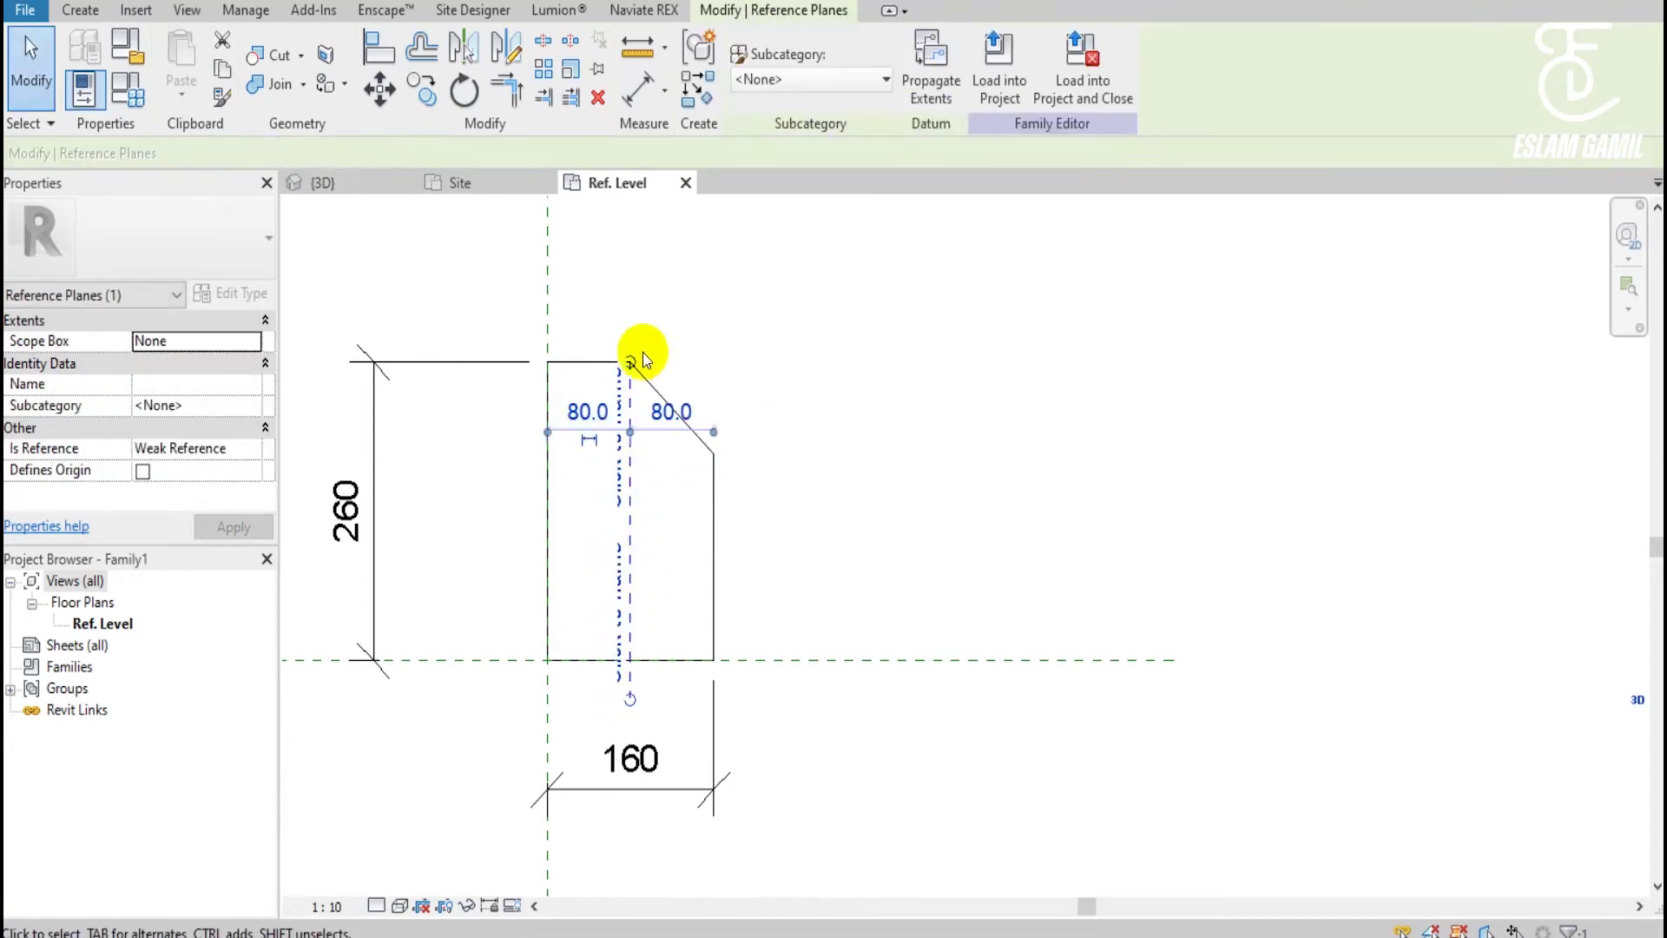
left_click(800, 327)
Add a horizontal reference plane at the chamfer's lower corner.
key("r")
key("p")
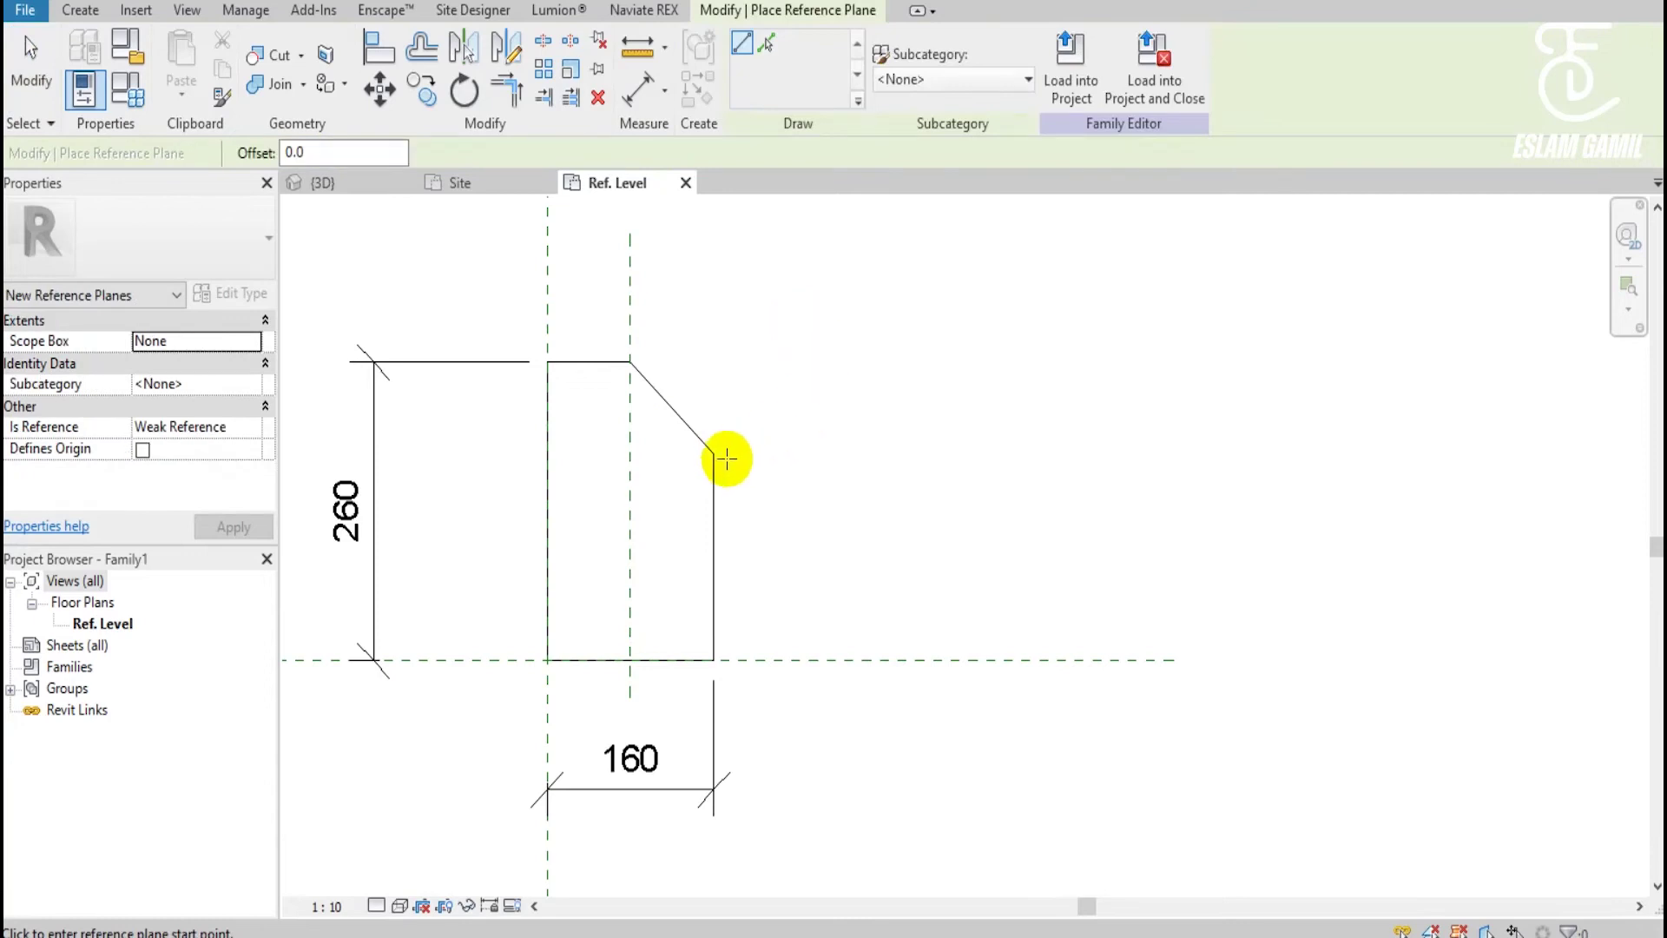
left_click(714, 452)
left_click(477, 452)
key("Escape")
key("Escape")
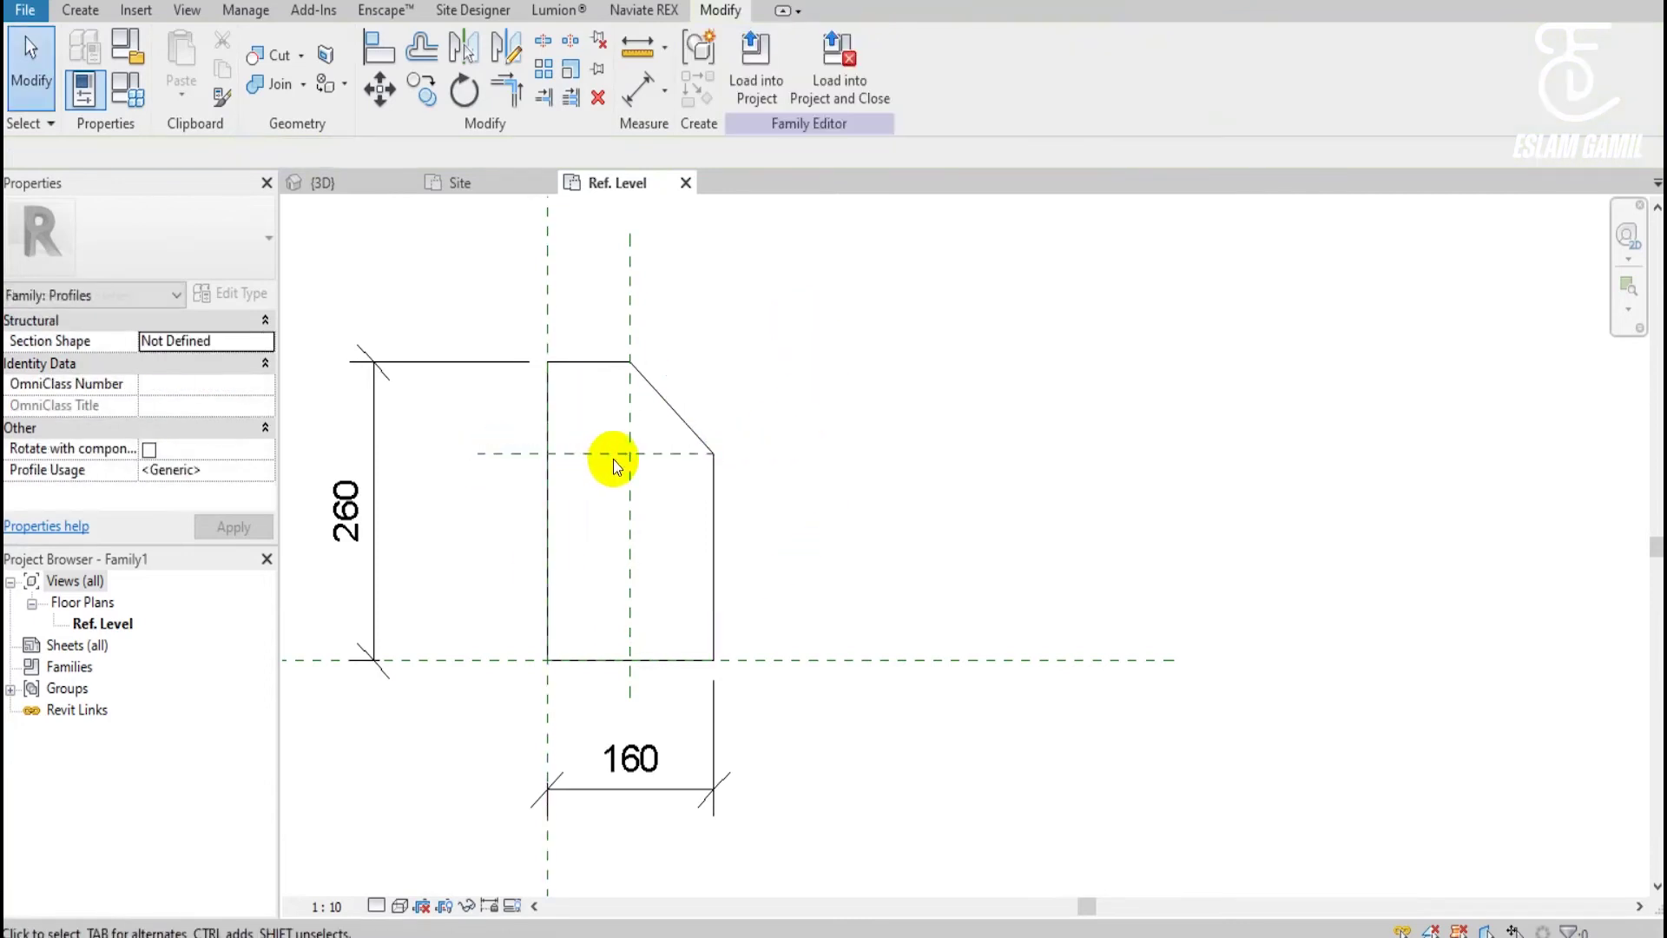
left_click(613, 454)
left_click(768, 449)
middle_click_drag(908, 377, 904, 459)
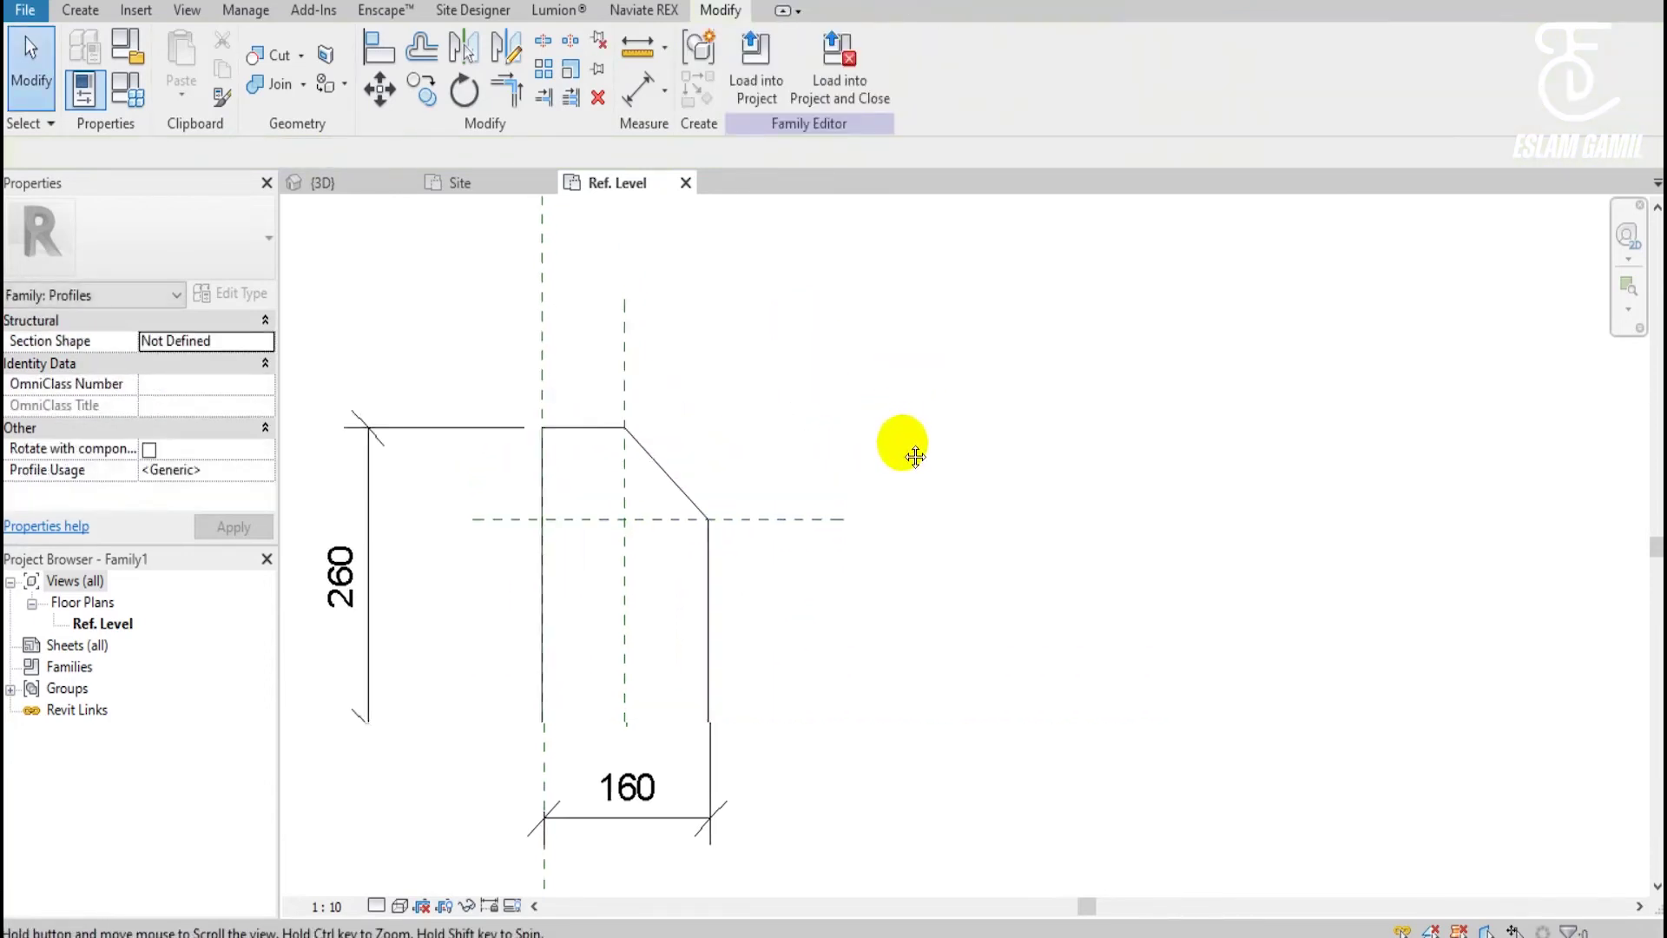
Dimension the left and central vertical reference planes at 80 above the profile.
key("d")
key("i")
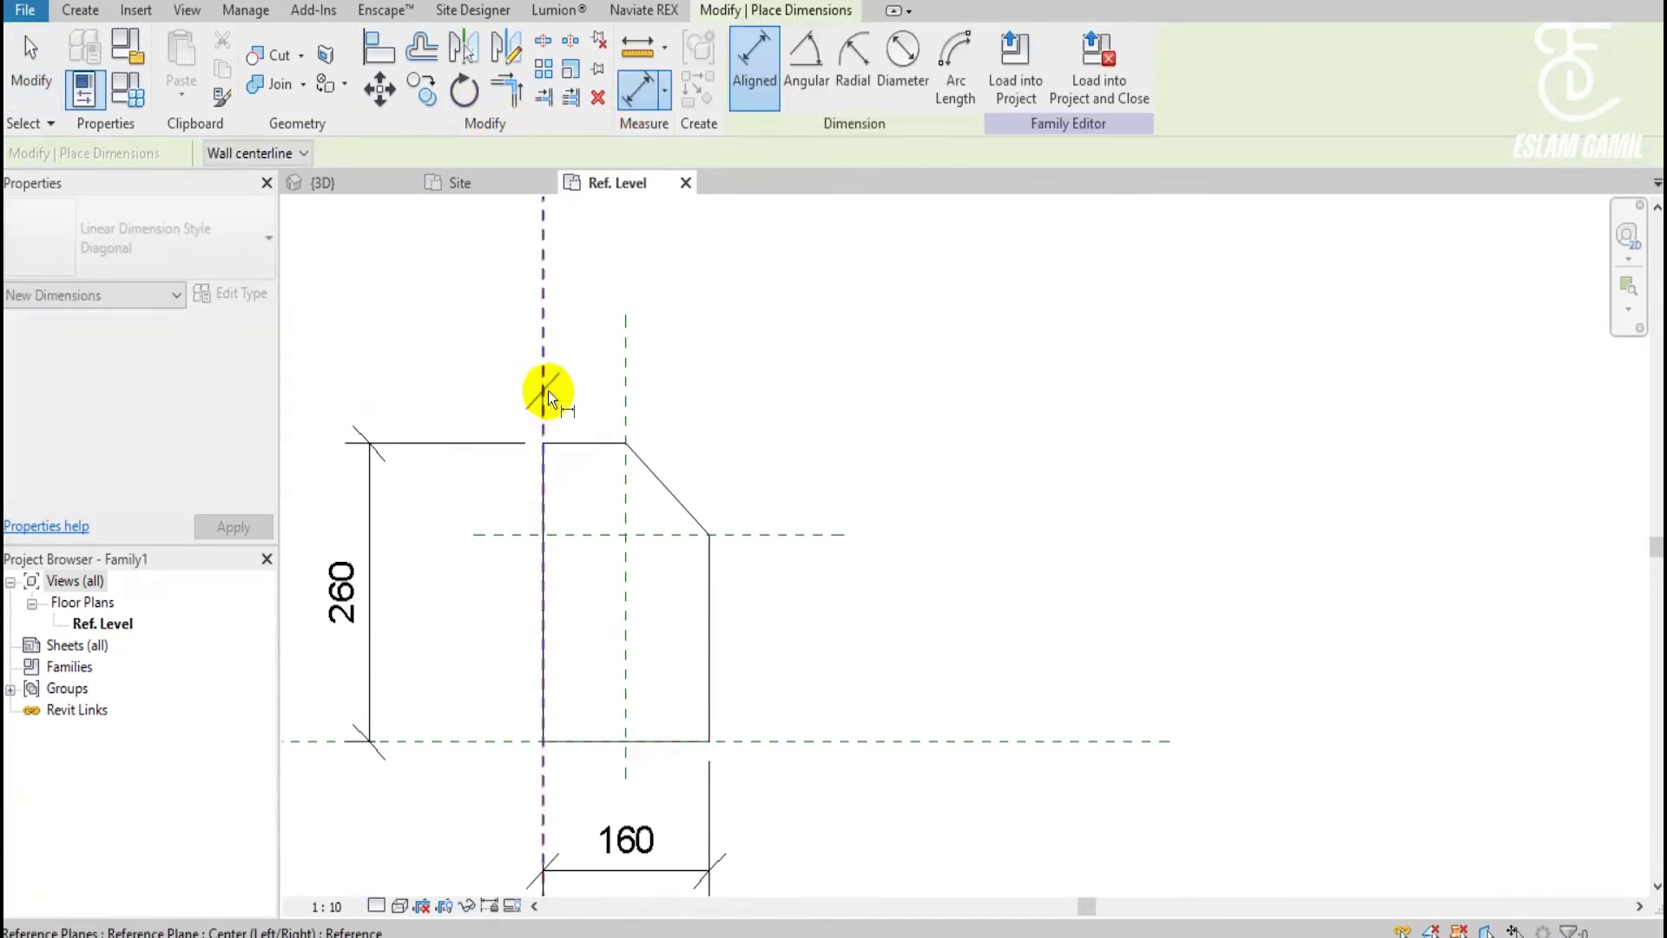
left_click(545, 391)
left_click(627, 401)
left_click(583, 353)
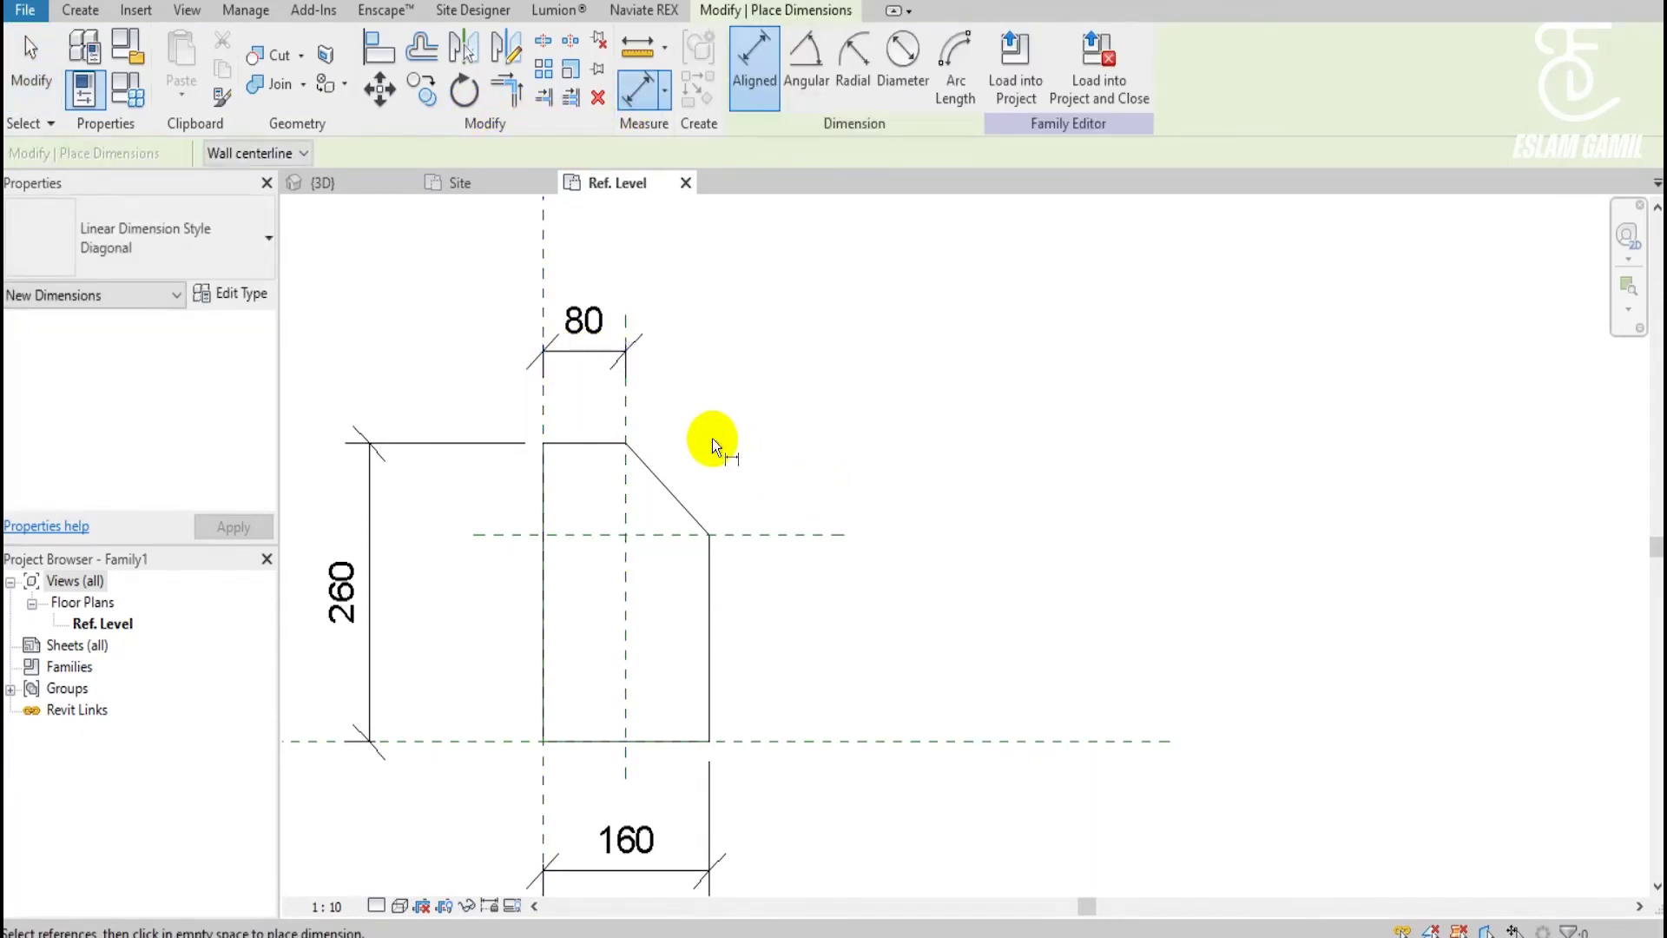
key("Escape")
key("Escape")
Draw a reference plane along the profile's top edge, extended further left.
key("r")
key("p")
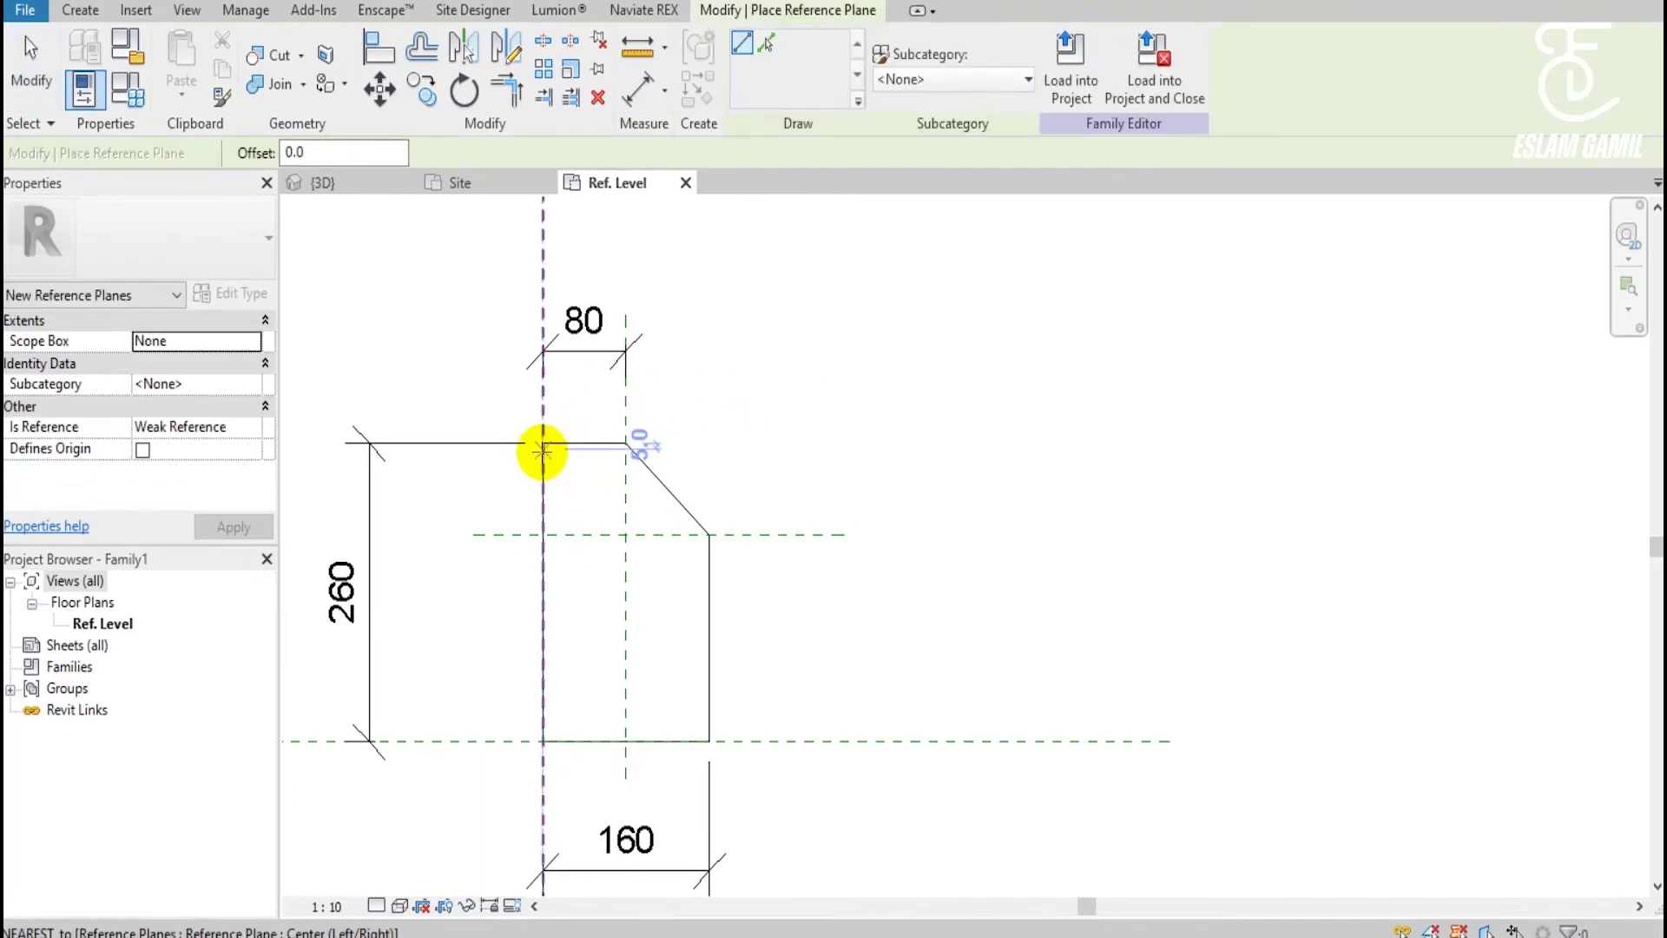
left_click(543, 443)
left_click(906, 443)
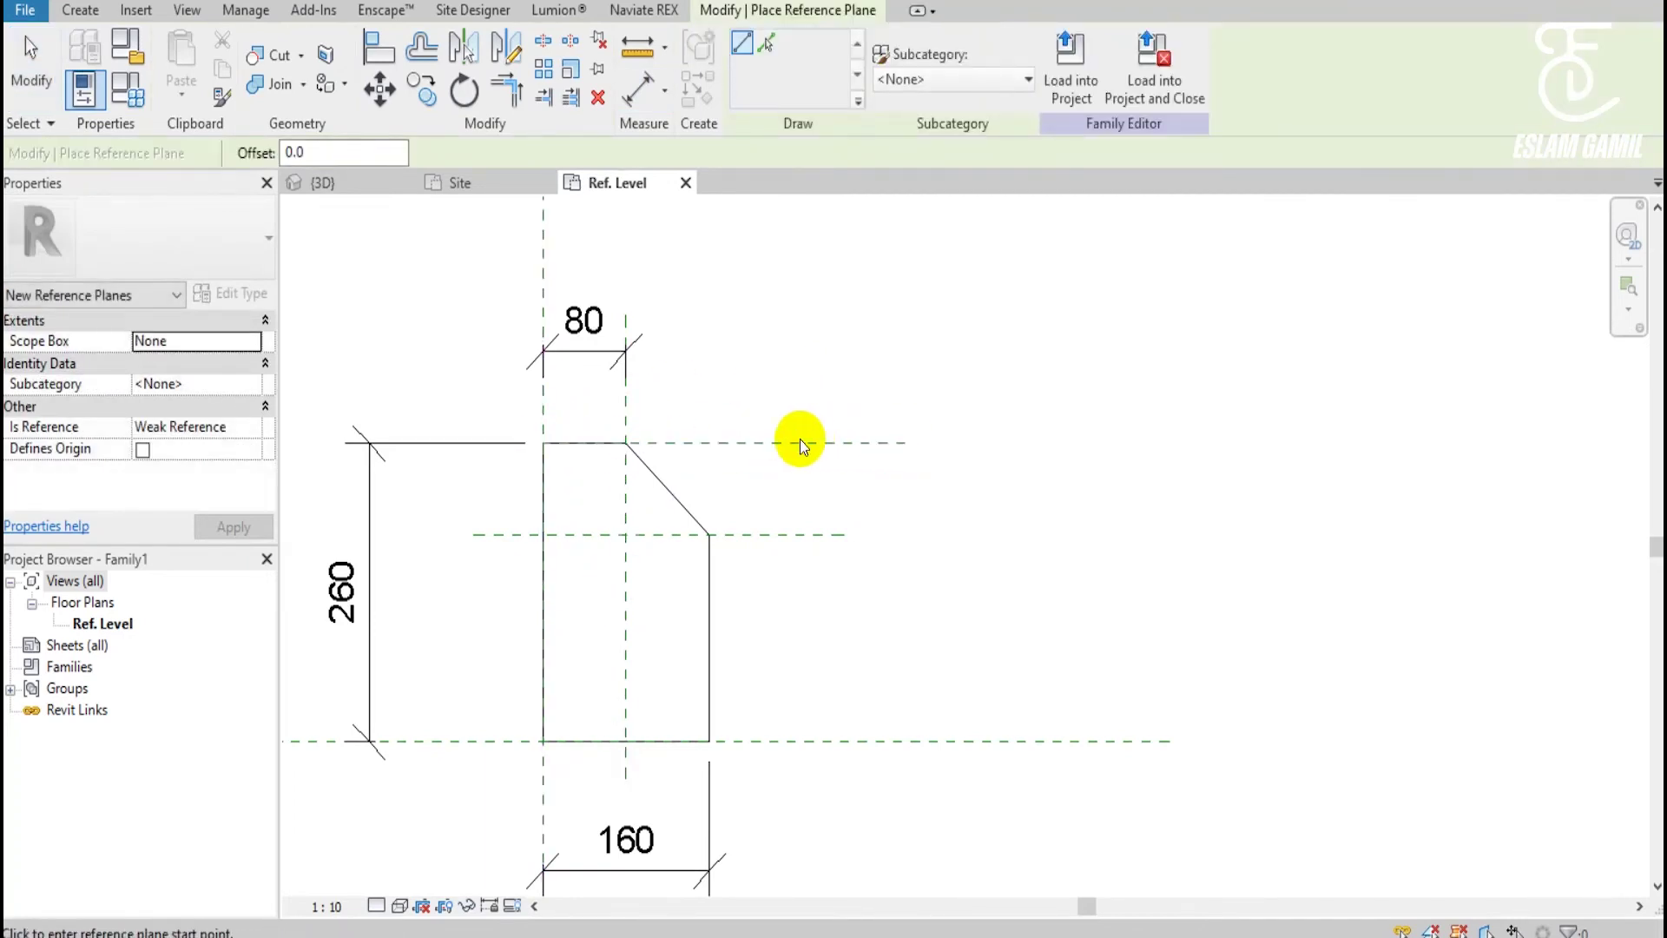
key("Escape")
key("Escape")
left_click(549, 443)
left_click_drag(543, 443, 296, 443)
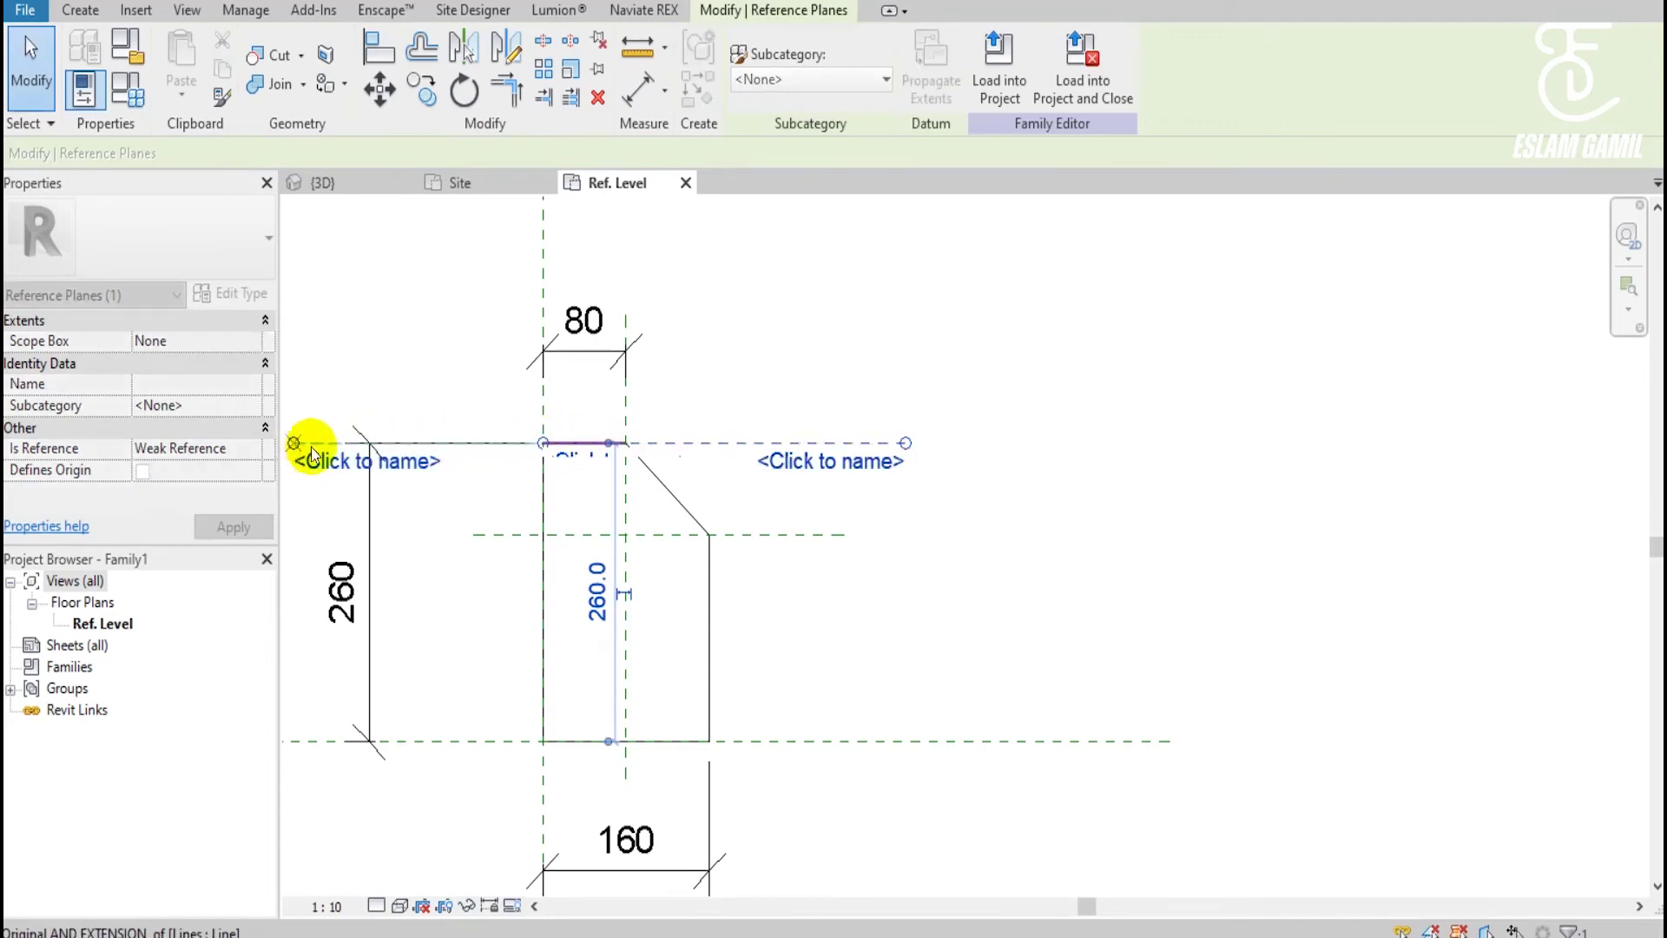
key("Escape")
middle_click_drag(869, 605, 1035, 559)
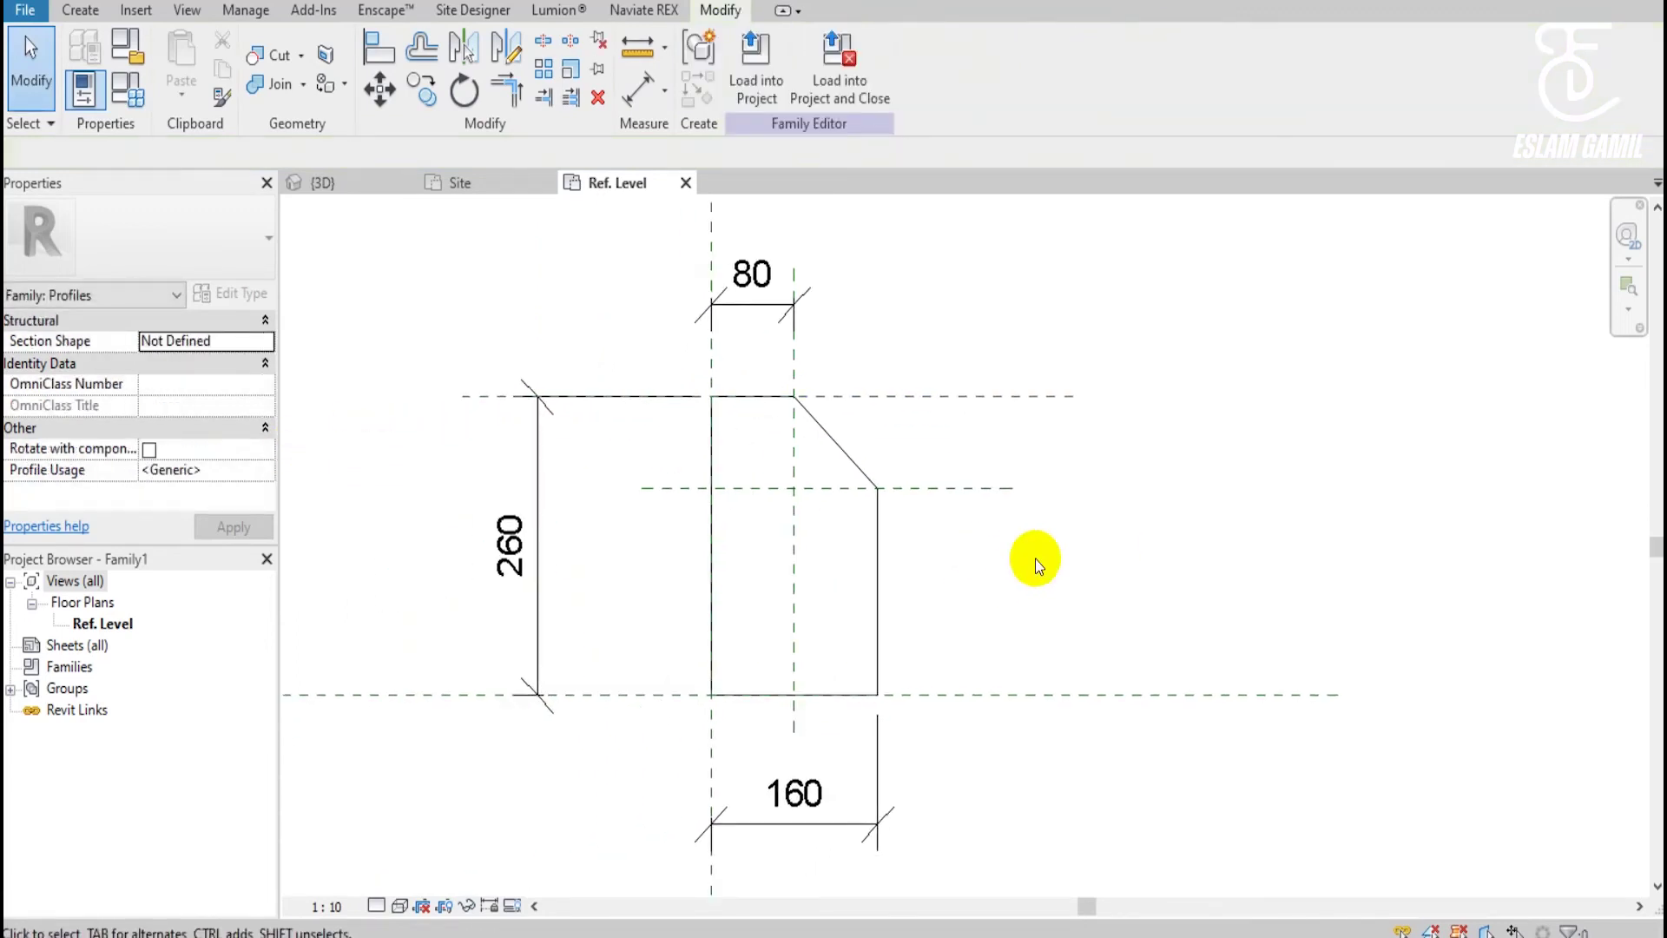
Delete the old 260 dimension and align the profile's top edge to the top reference plane.
left_click(539, 502)
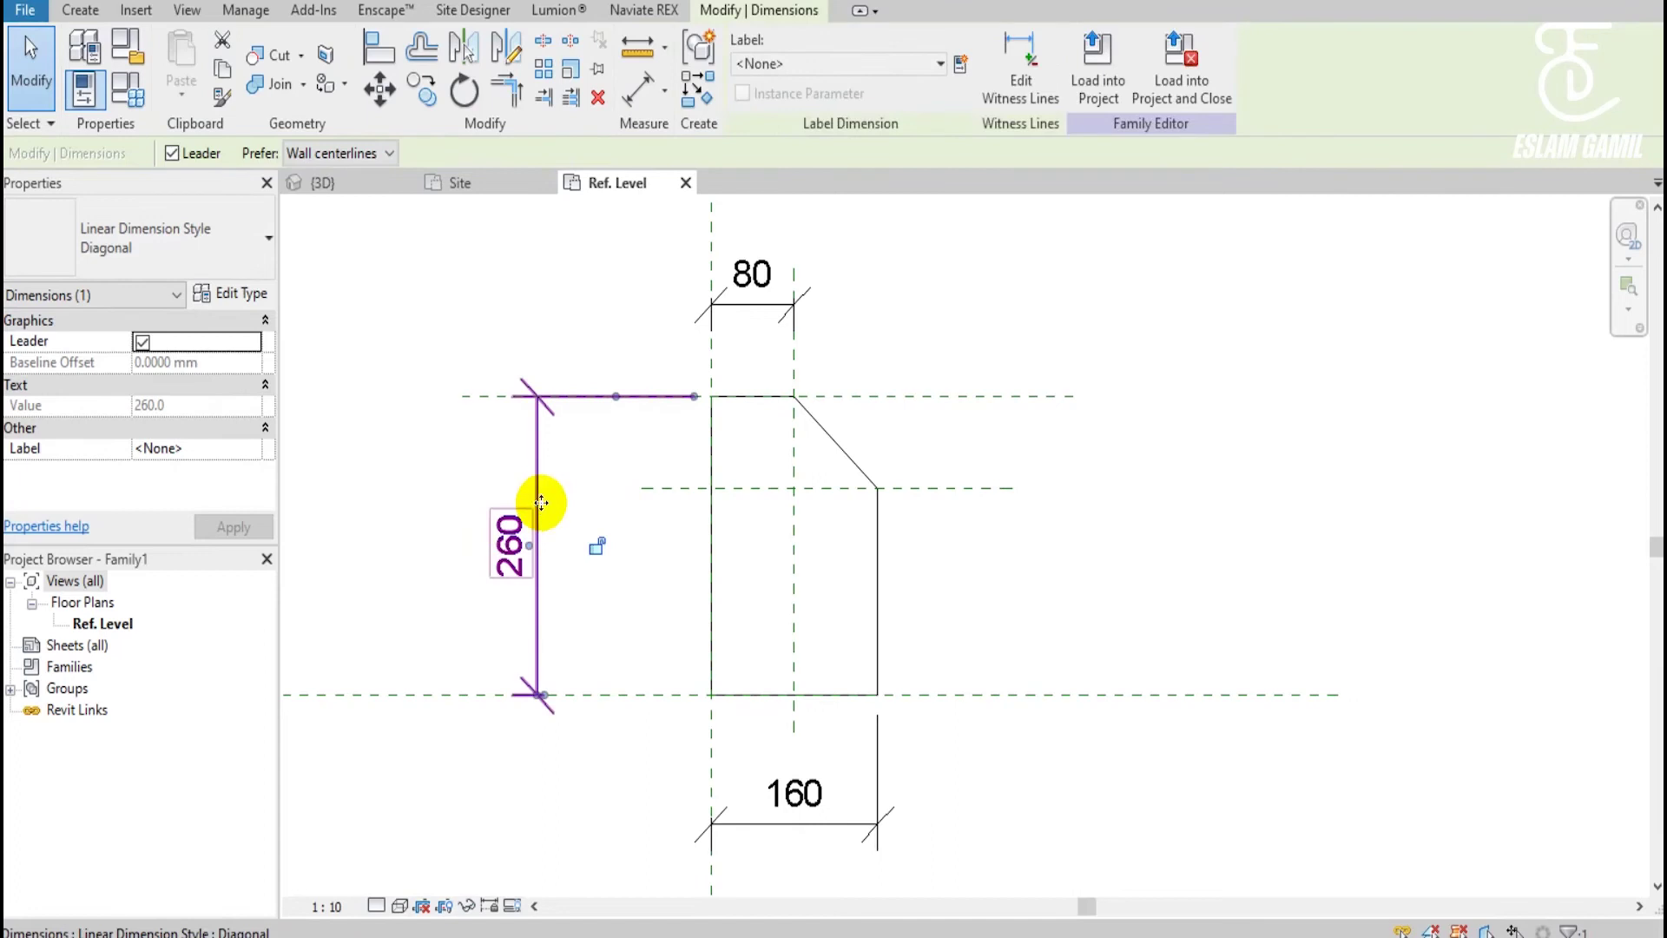
key("Delete")
left_click(379, 49)
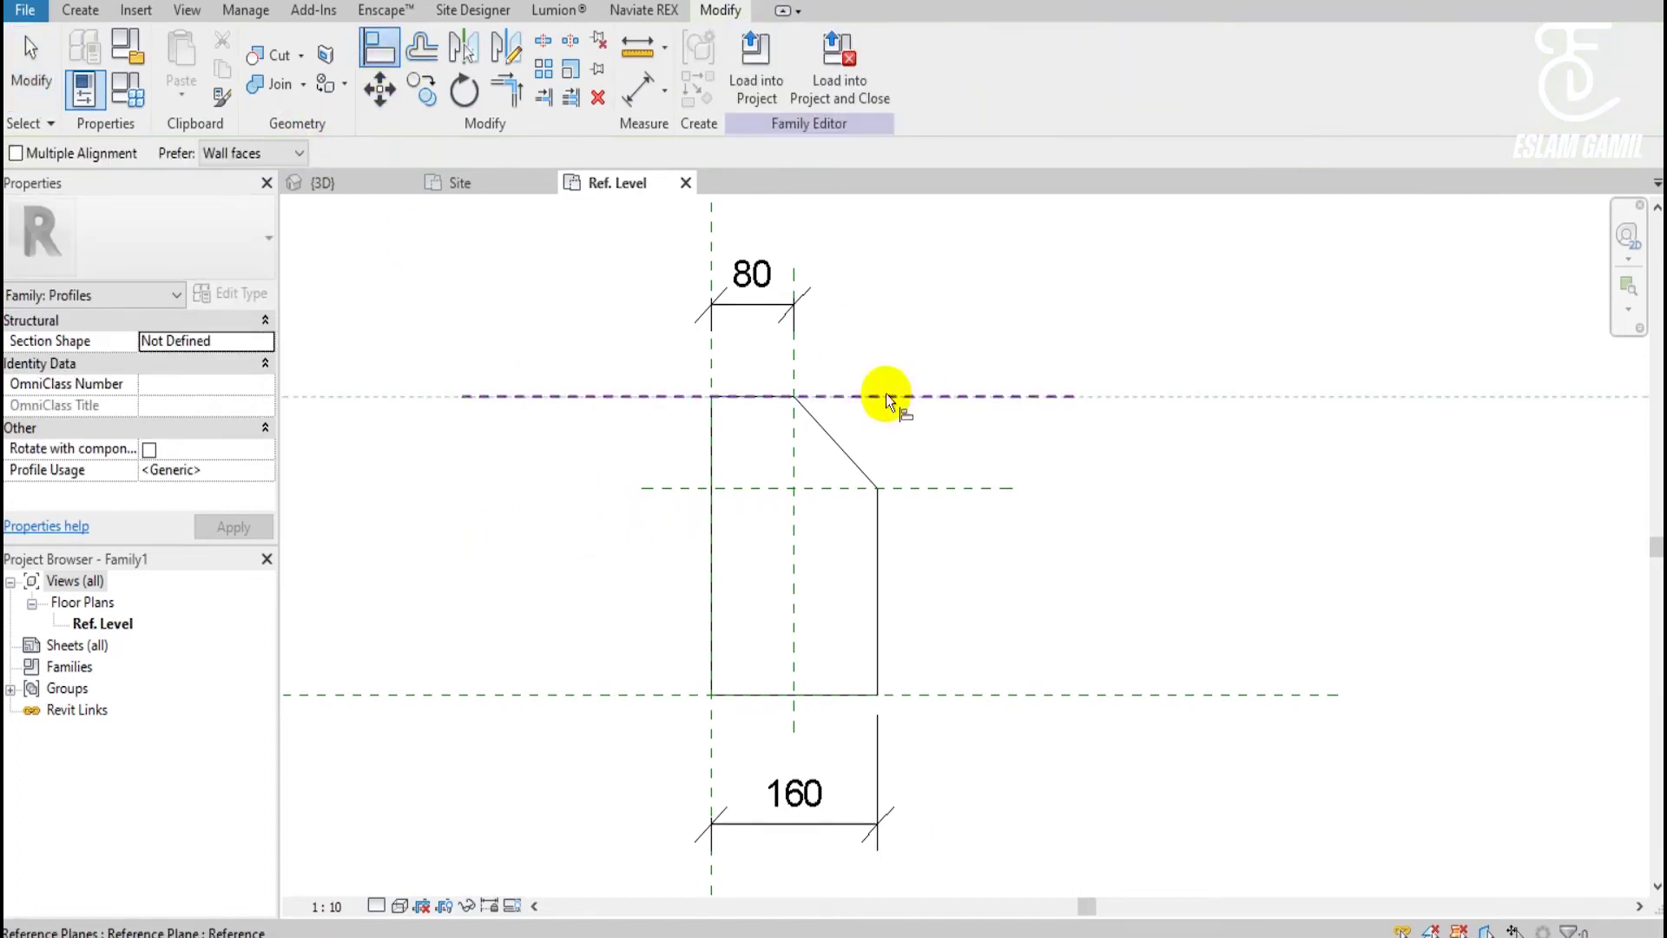
left_click(820, 386)
left_click(762, 398)
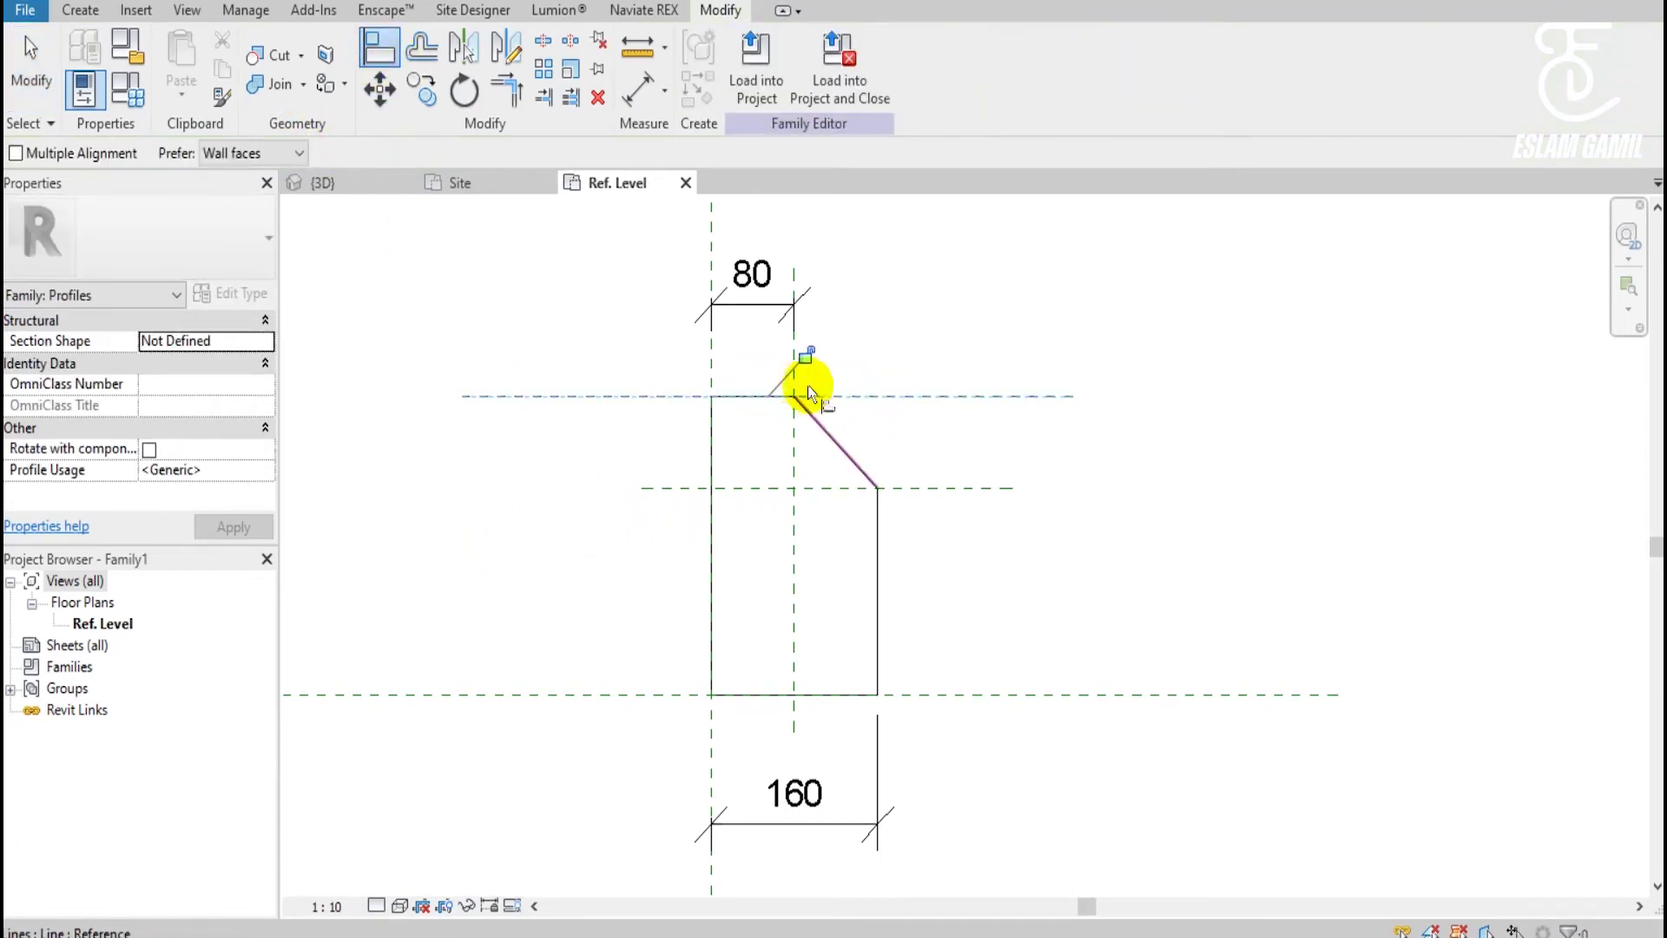
key("Escape")
key("Escape")
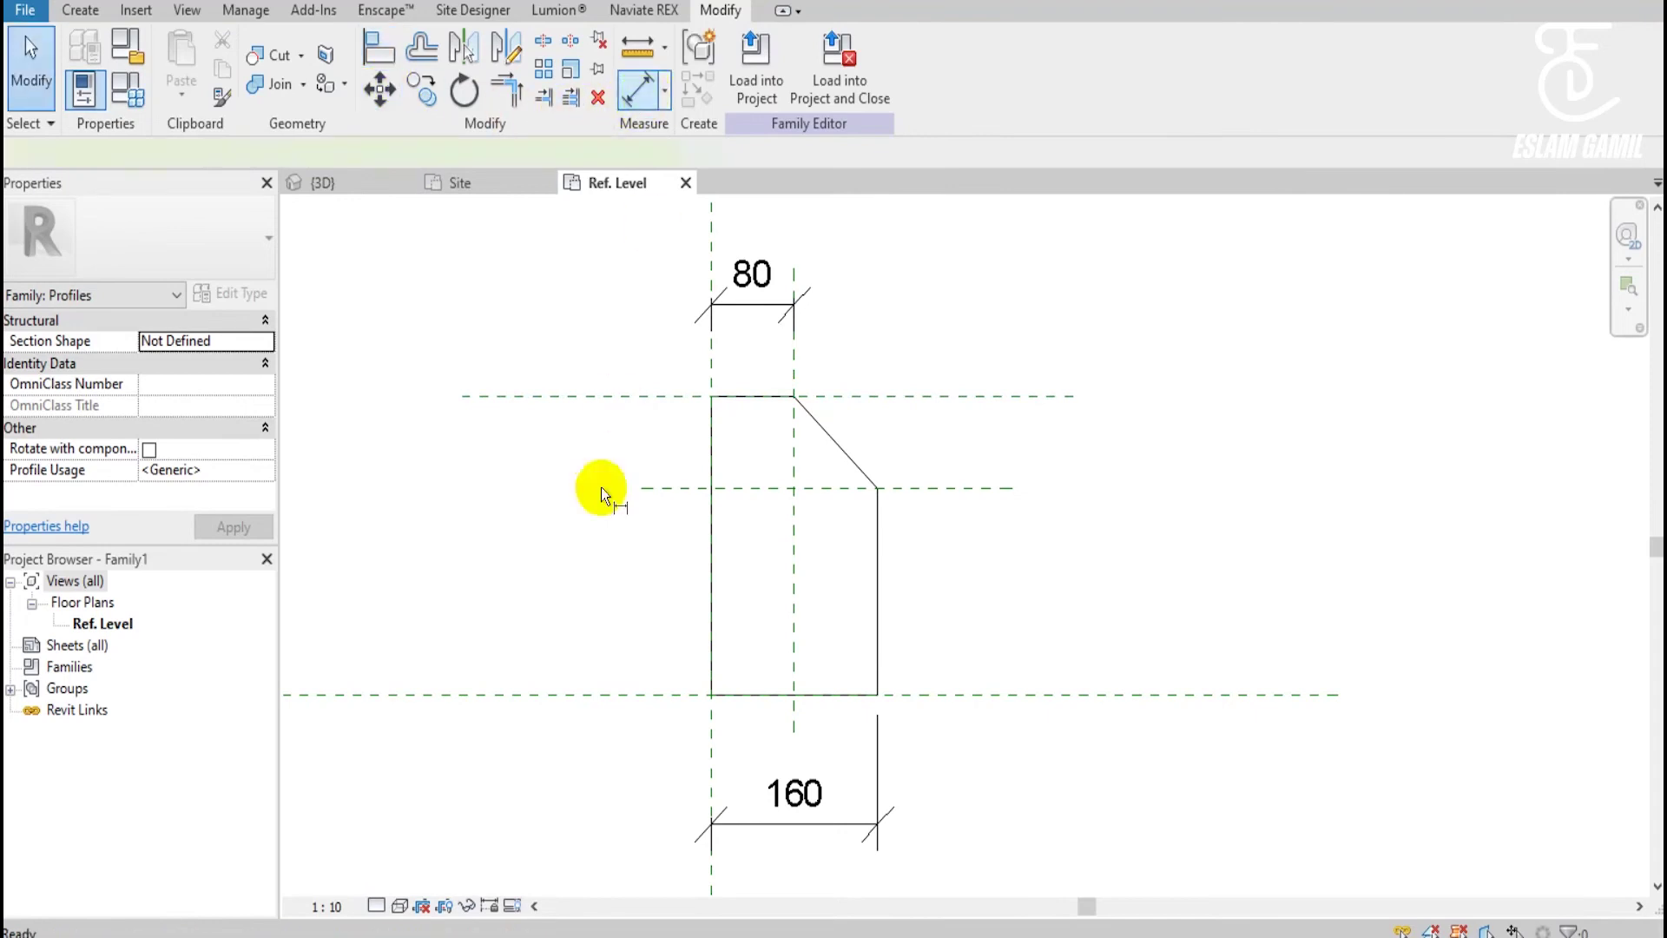
Dimension 260 between the top and bottom reference planes.
key("d")
key("i")
left_click(599, 398)
left_click(591, 694)
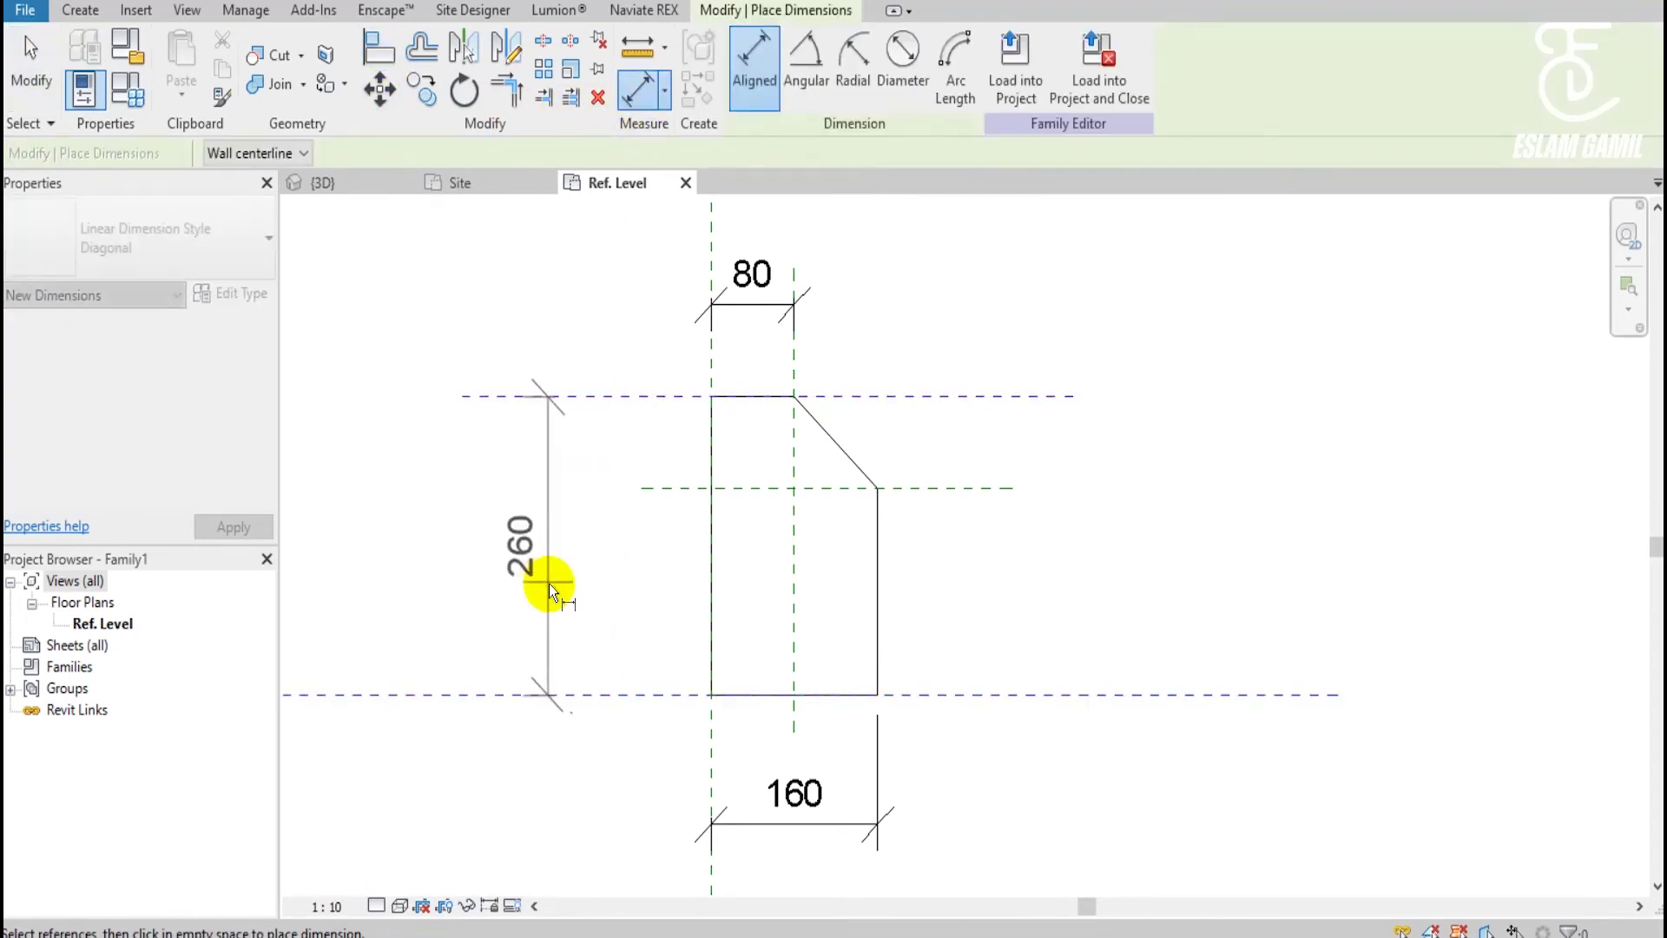
left_click(549, 584)
key("Escape")
key("Escape")
middle_click_drag(949, 558, 864, 499)
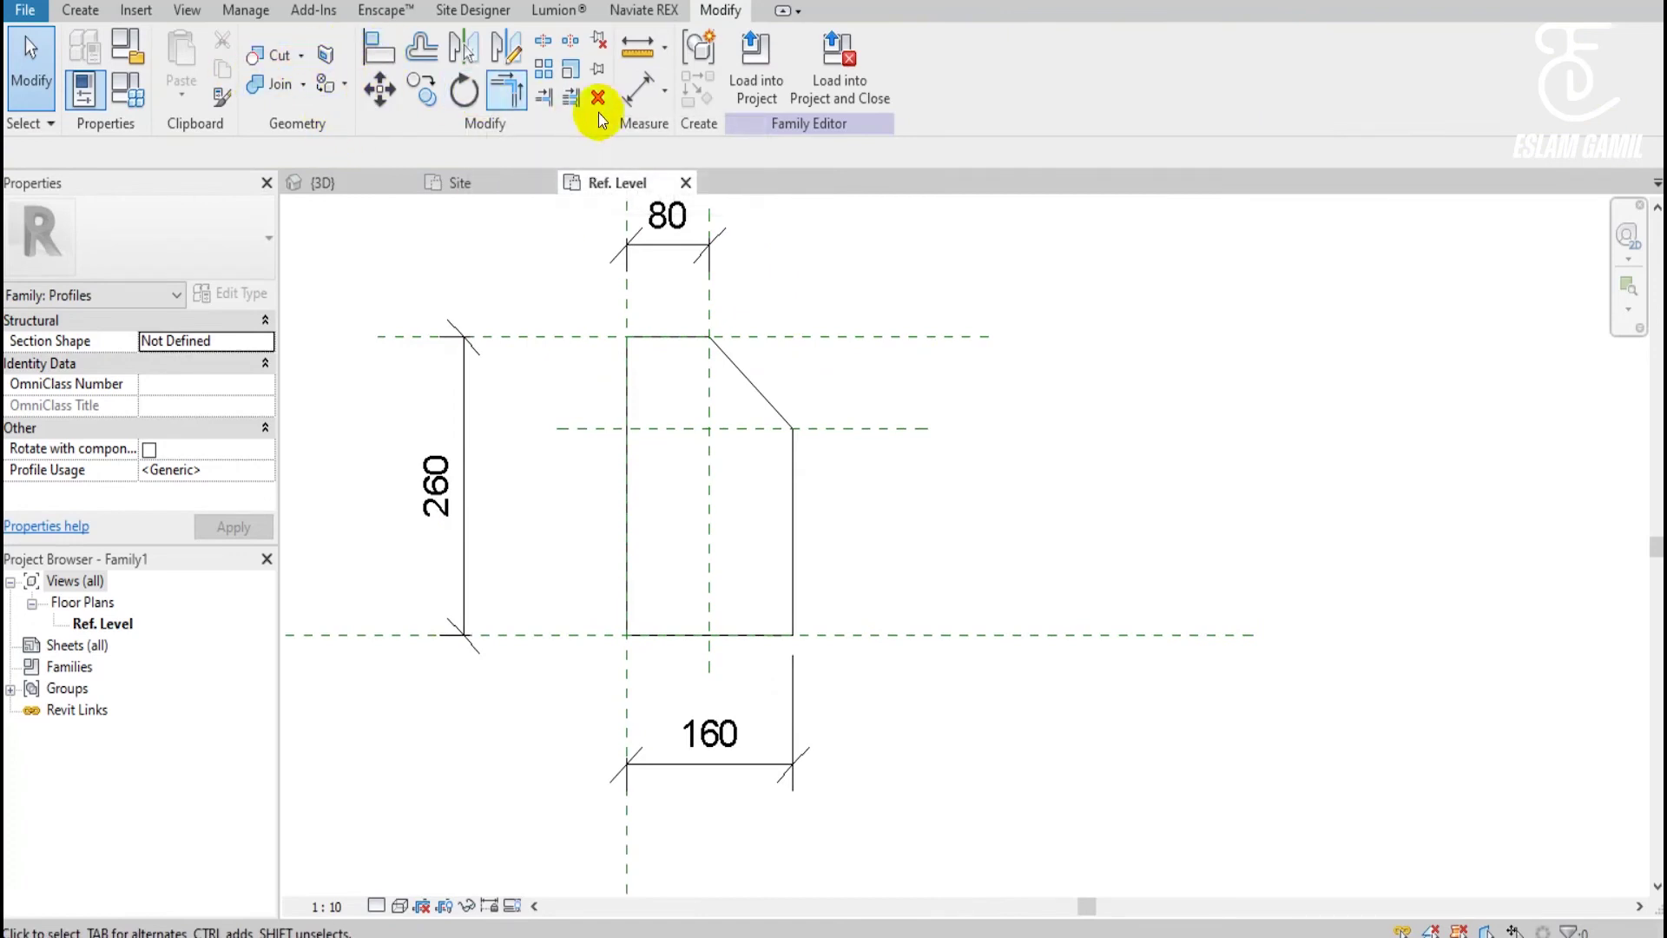
Add an 80 dimension between the top and chamfer reference planes for the chamfer height.
key("d")
key("i")
left_click(886, 337)
left_click(883, 428)
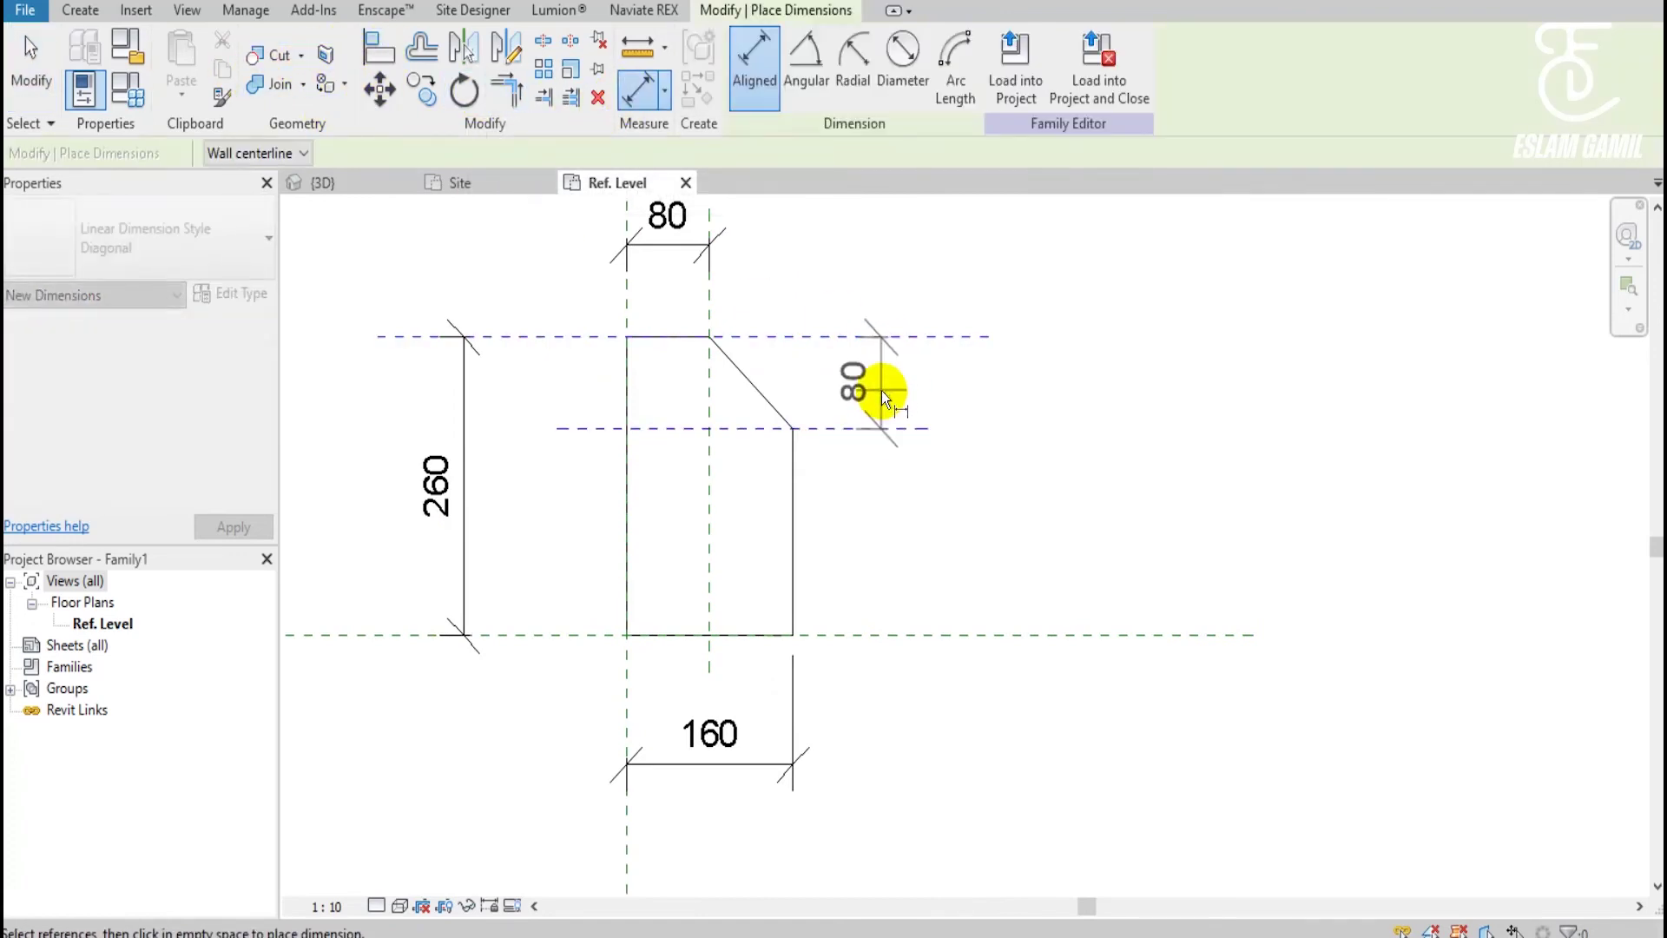
left_click(883, 391)
key("Escape")
key("Escape")
scroll(734, 466, "down", 2)
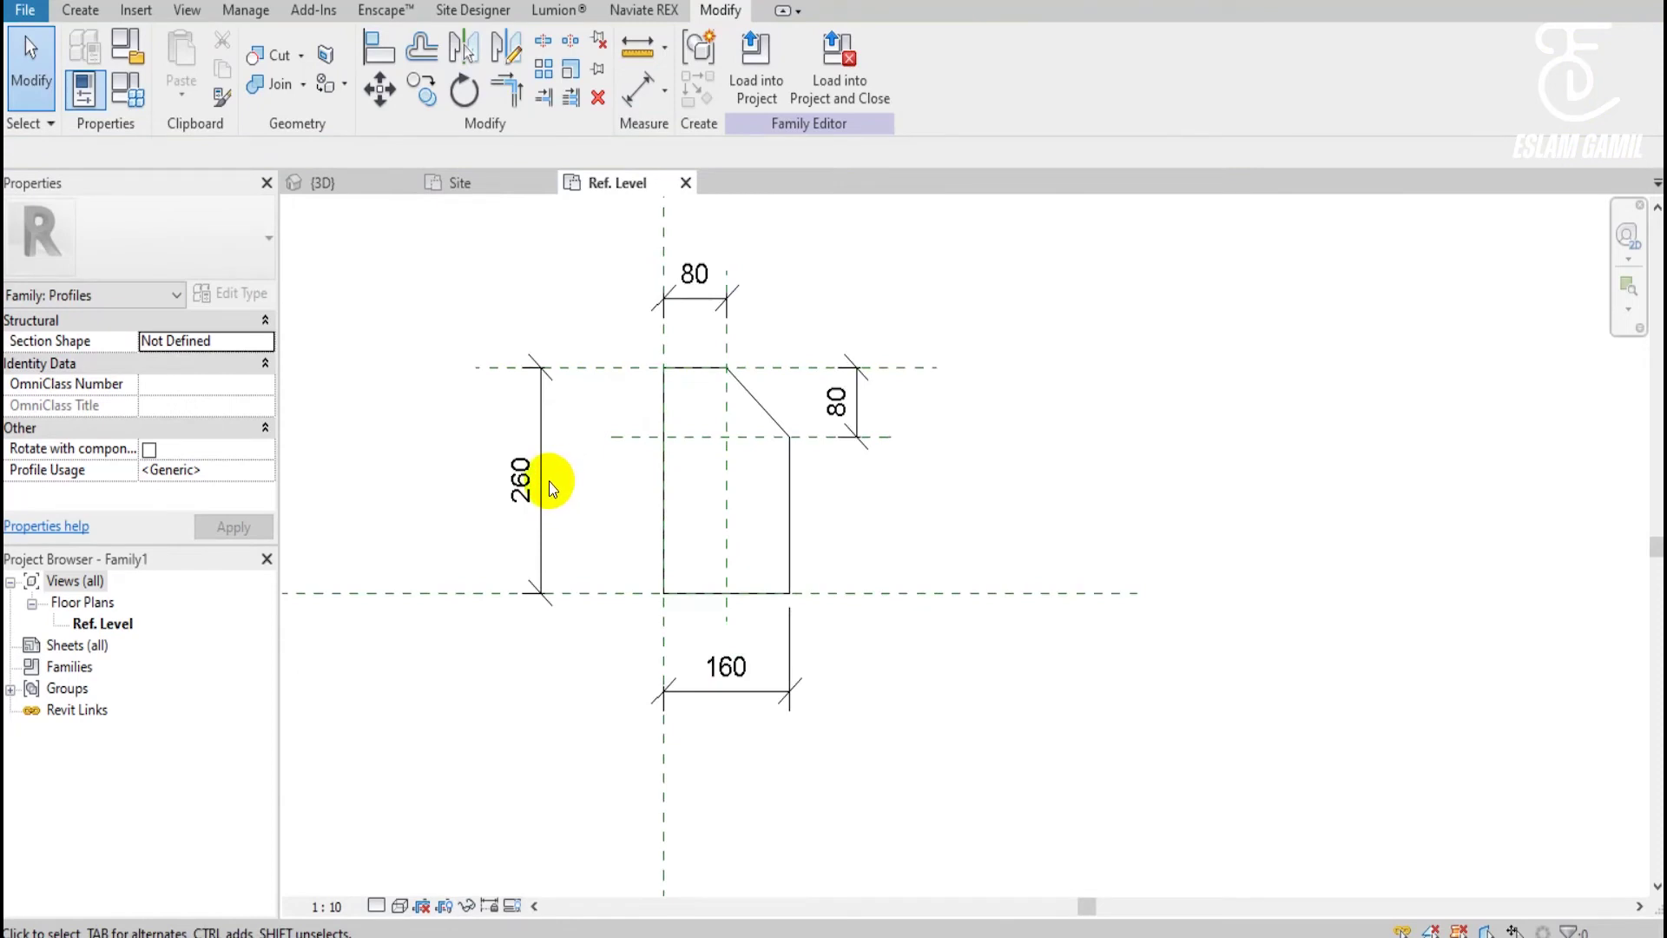
left_click(547, 481)
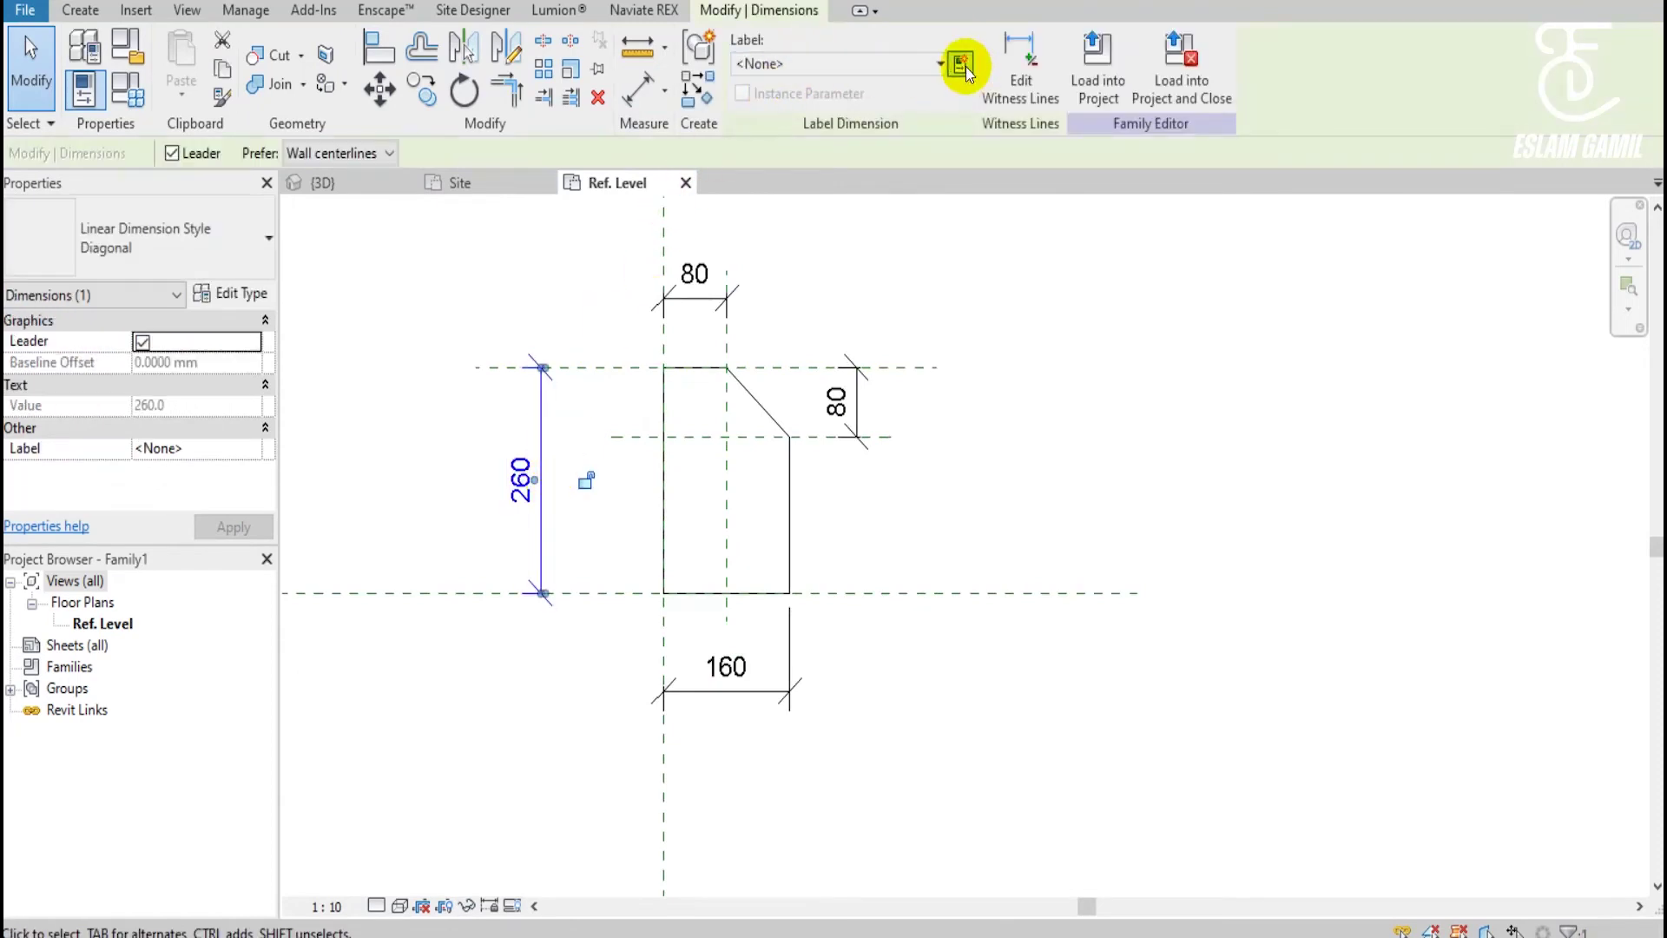
Label the 260 and 80 height dimensions as parameters H1 and H2.
left_click(961, 64)
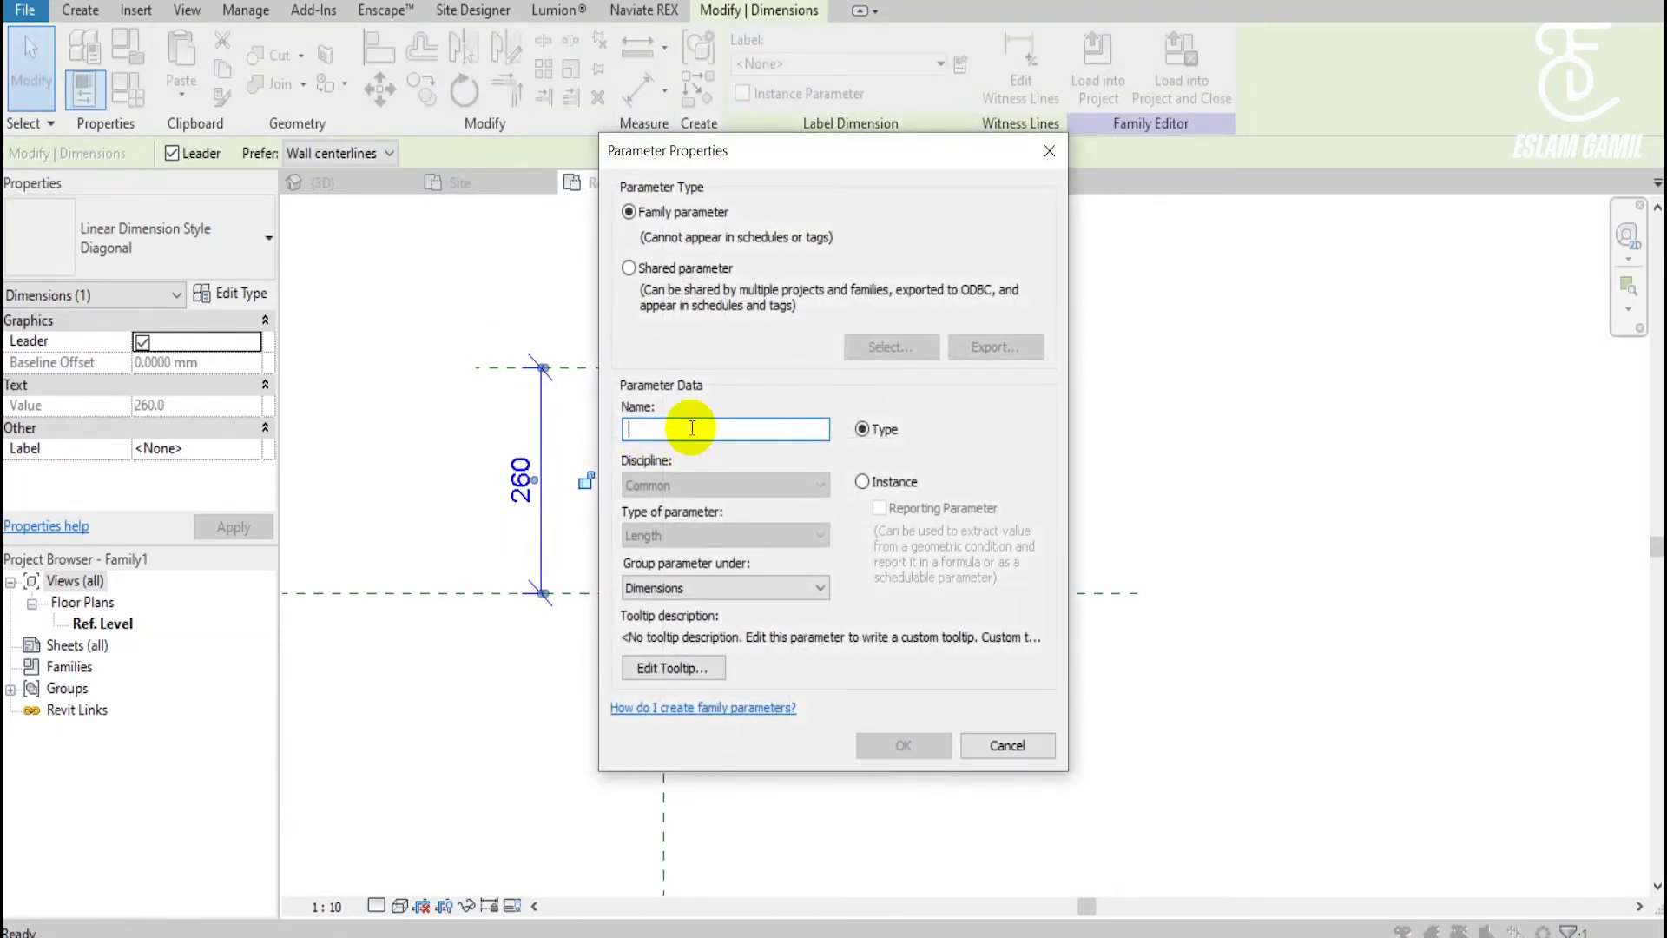
type("H1")
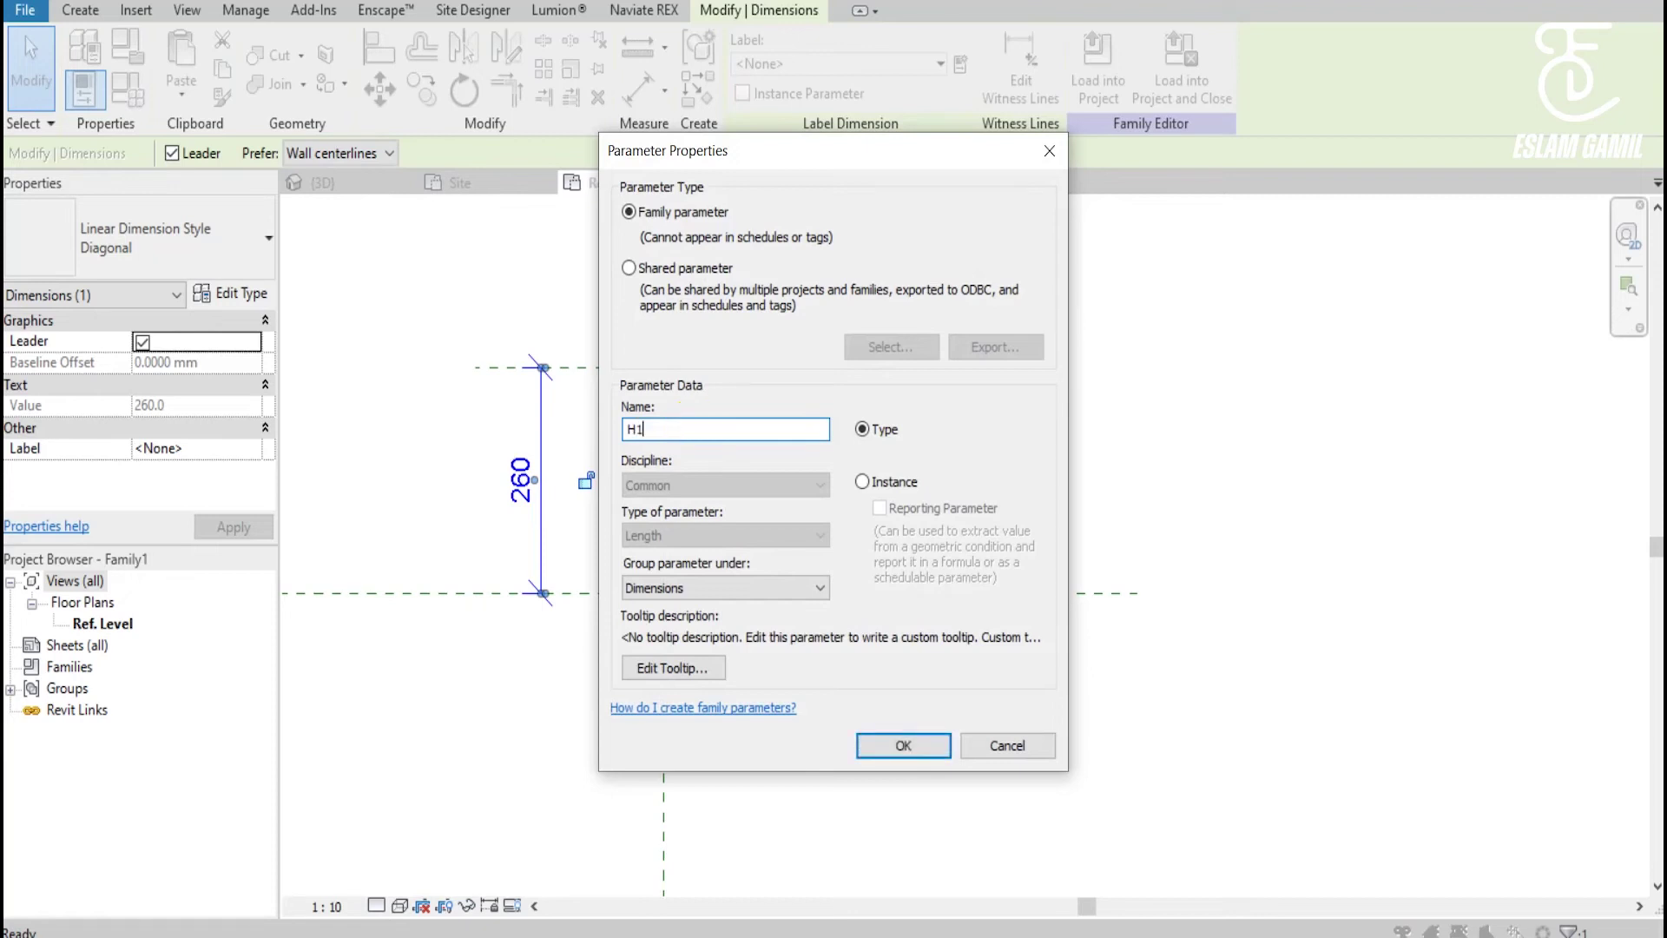
left_click(854, 745)
left_click(861, 408)
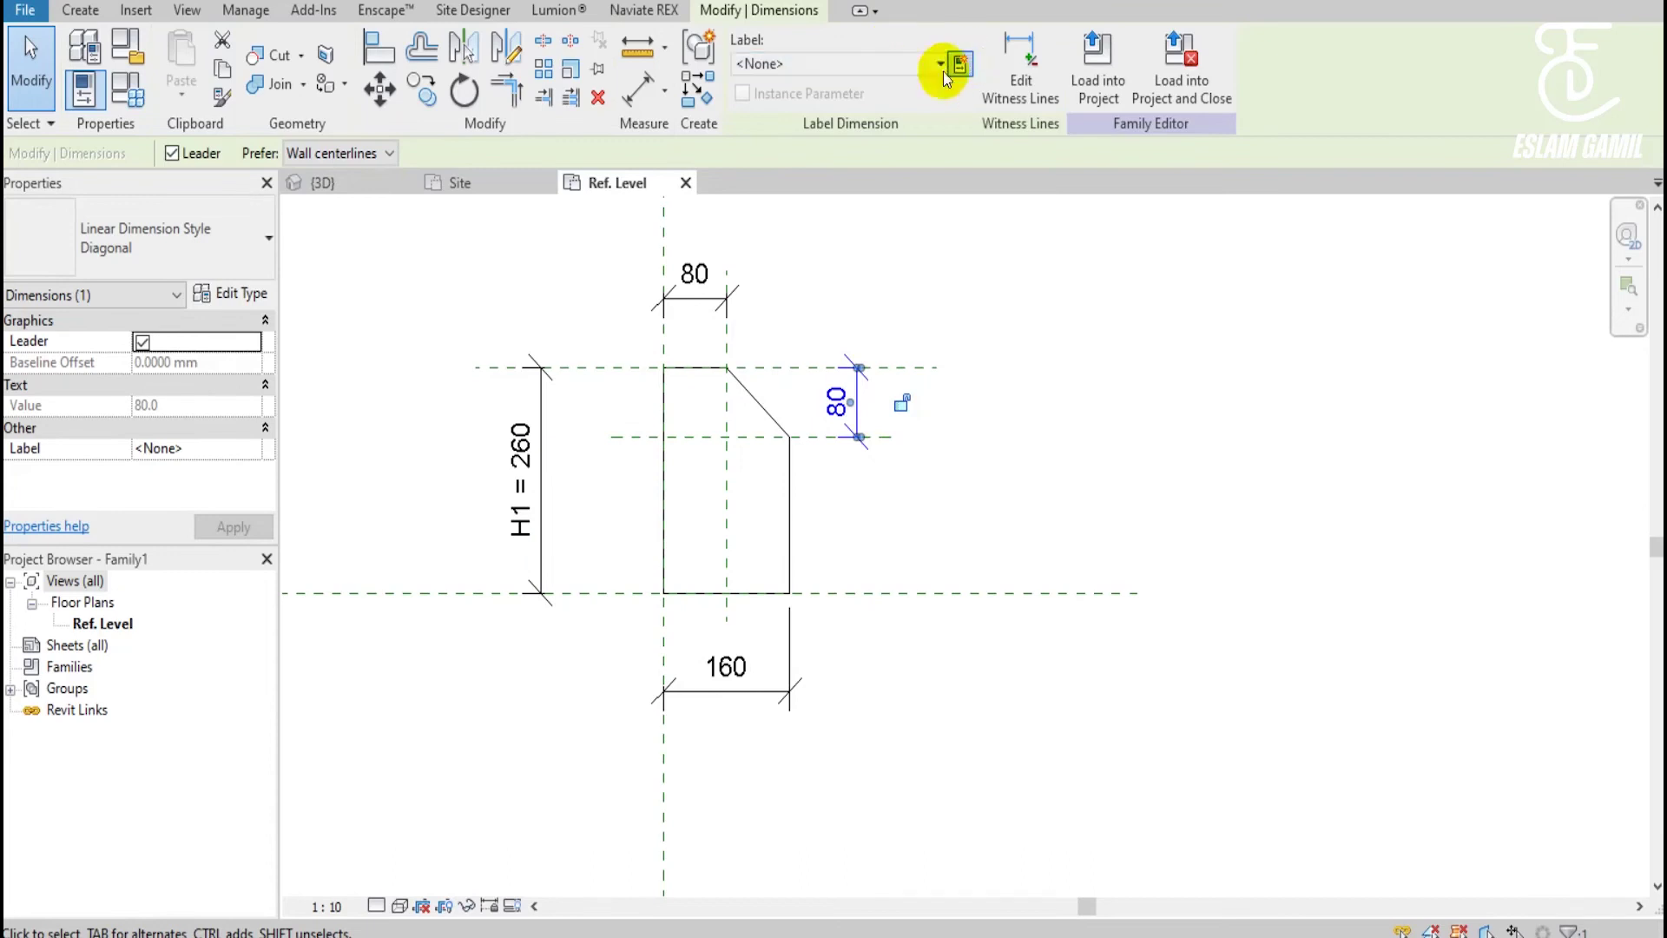
left_click(959, 64)
type("H2")
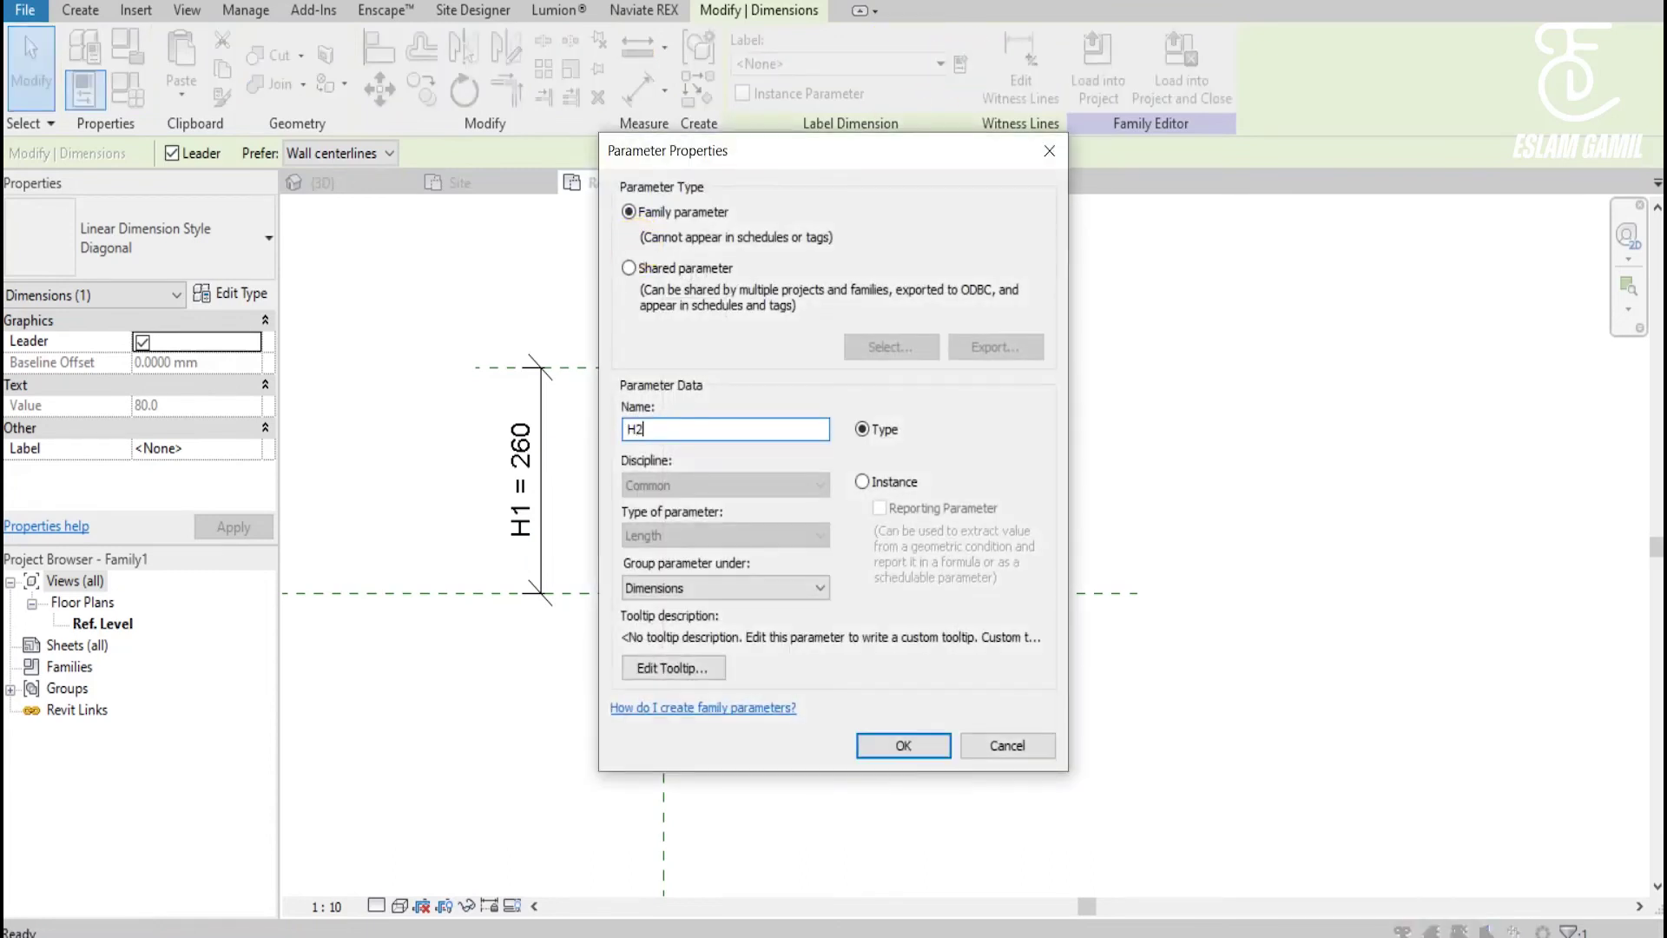
left_click(881, 745)
Label the 160 and top 80 width dimensions as parameters W1 and W2.
left_click(747, 693)
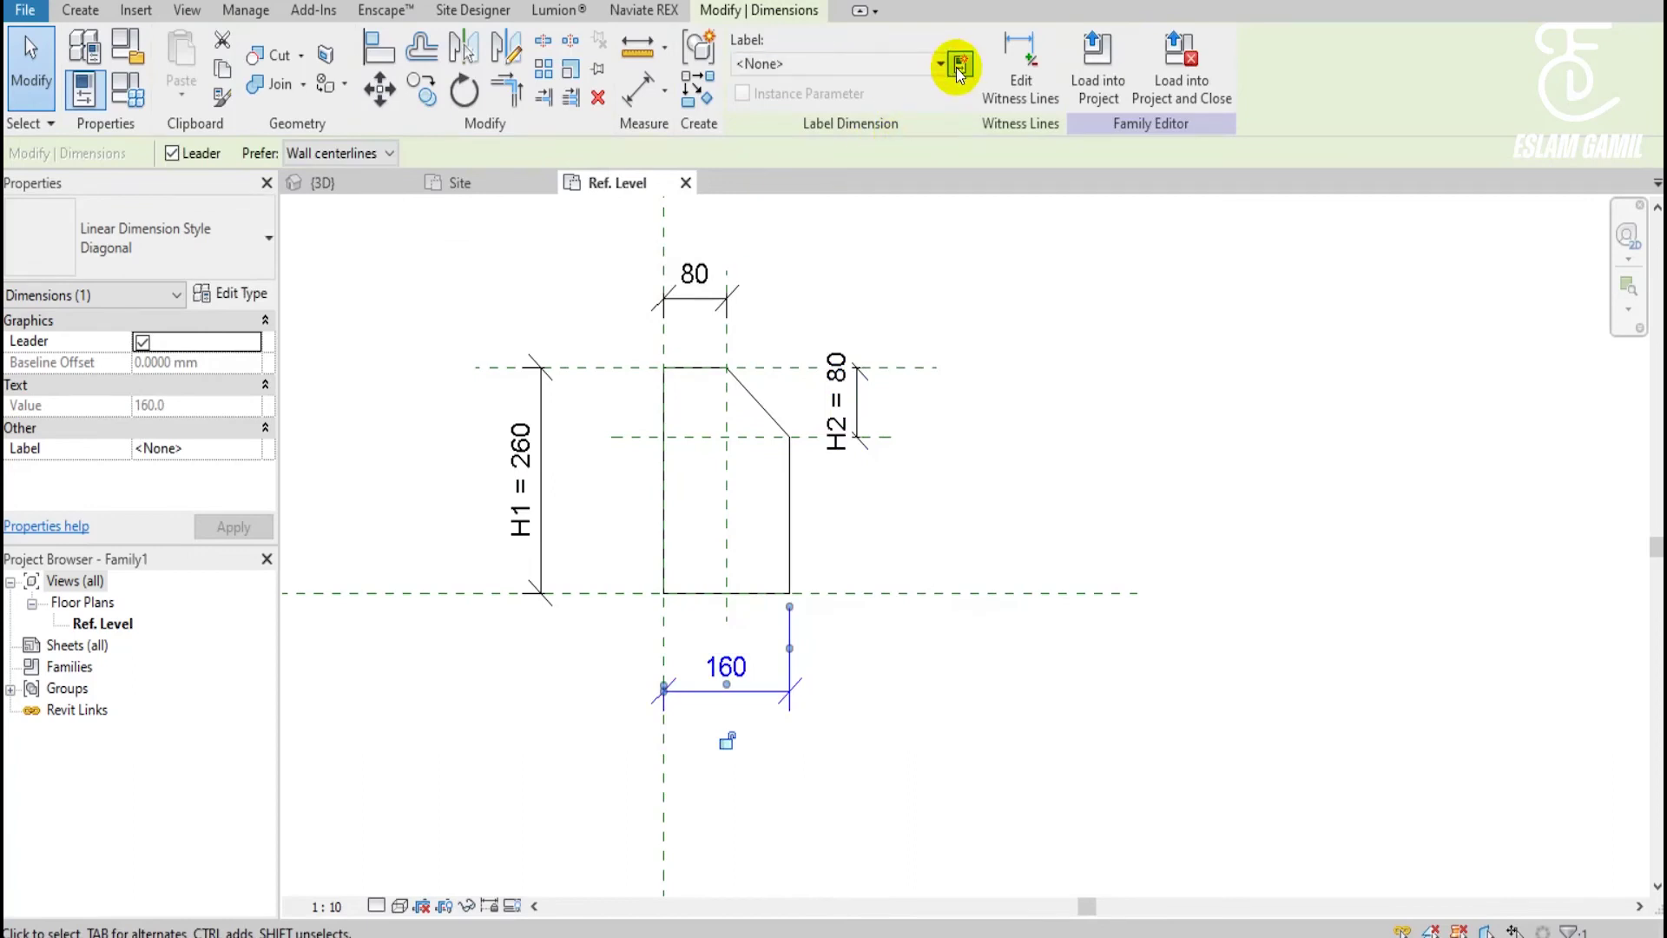
left_click(958, 65)
type("W1")
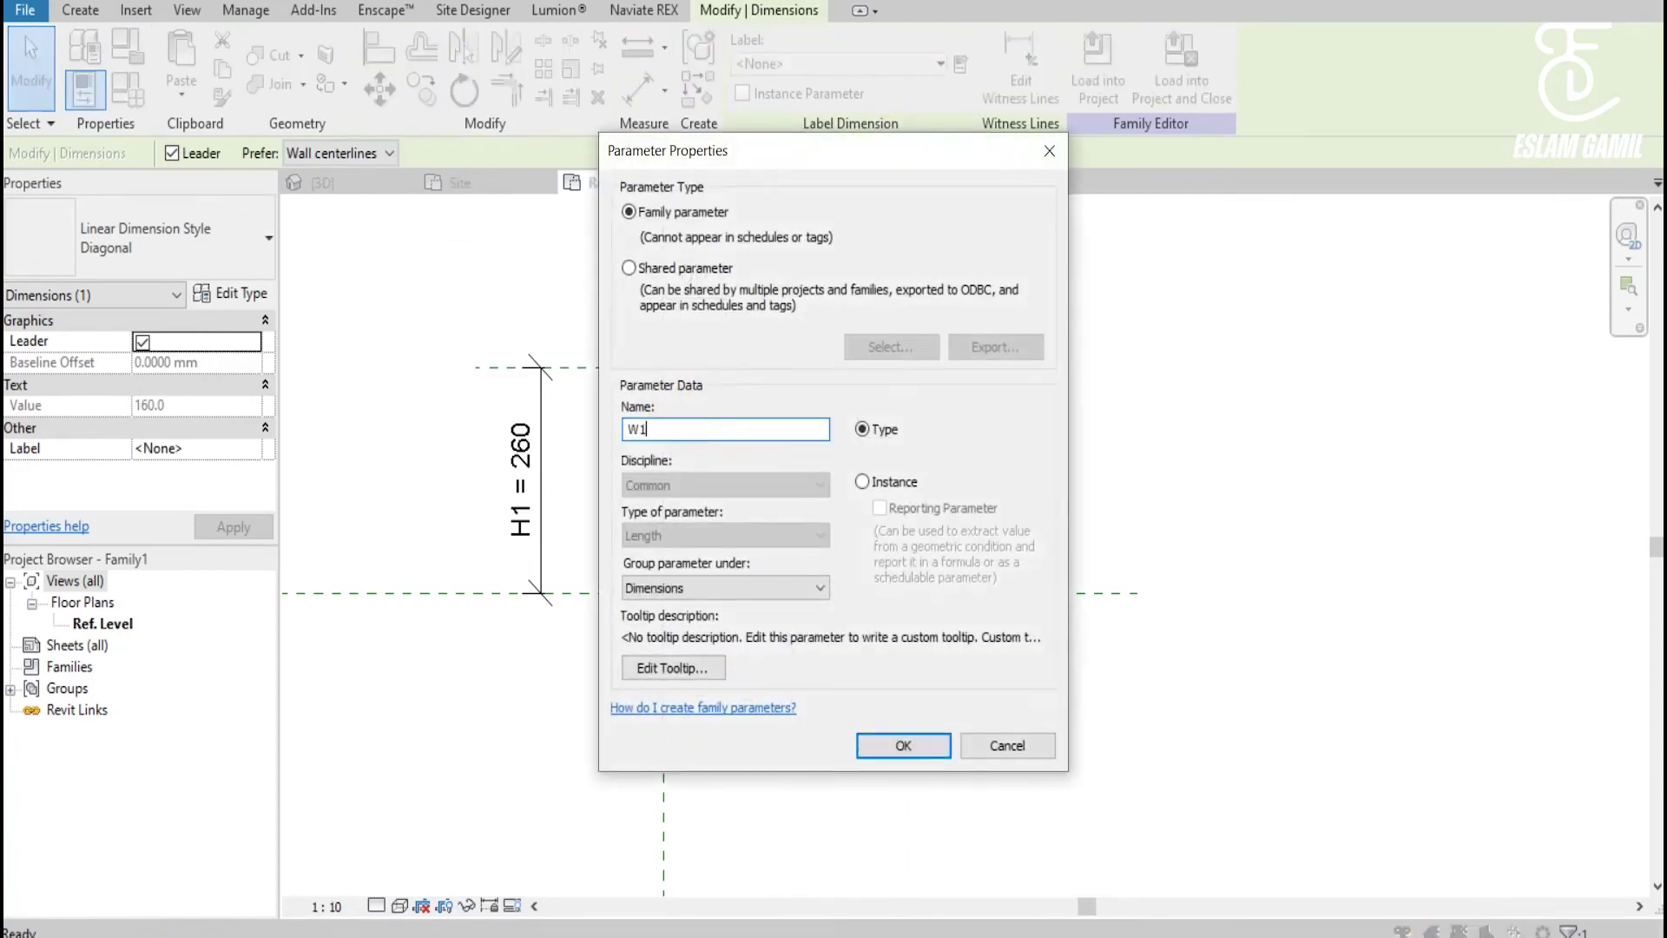
left_click(885, 743)
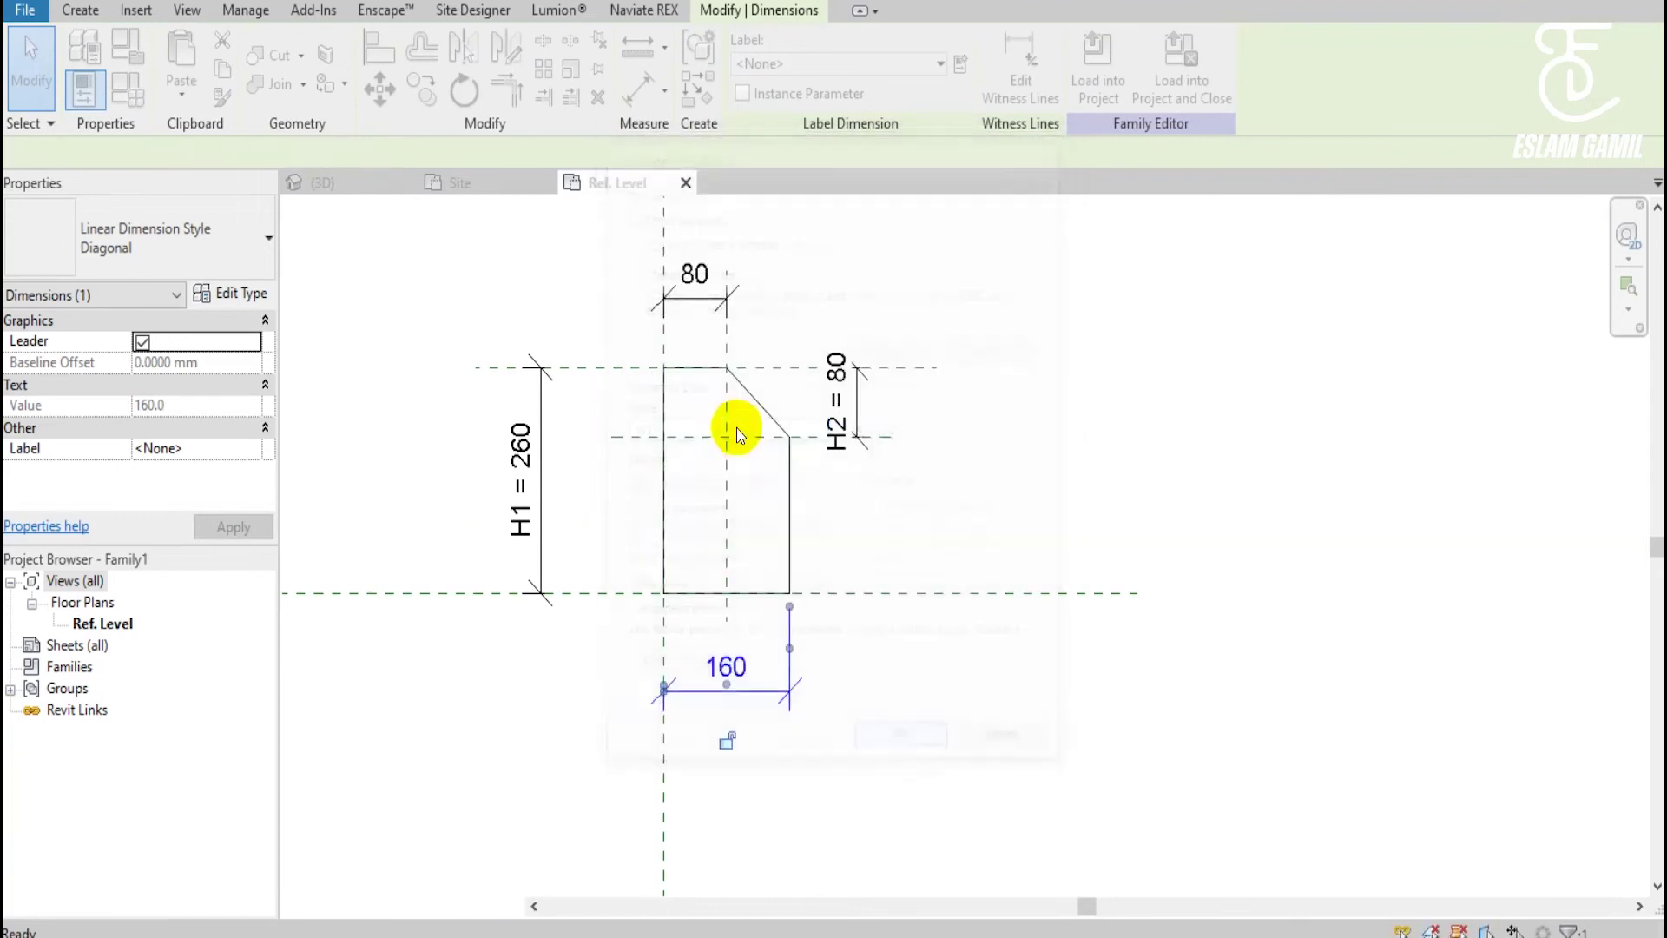
left_click(724, 283)
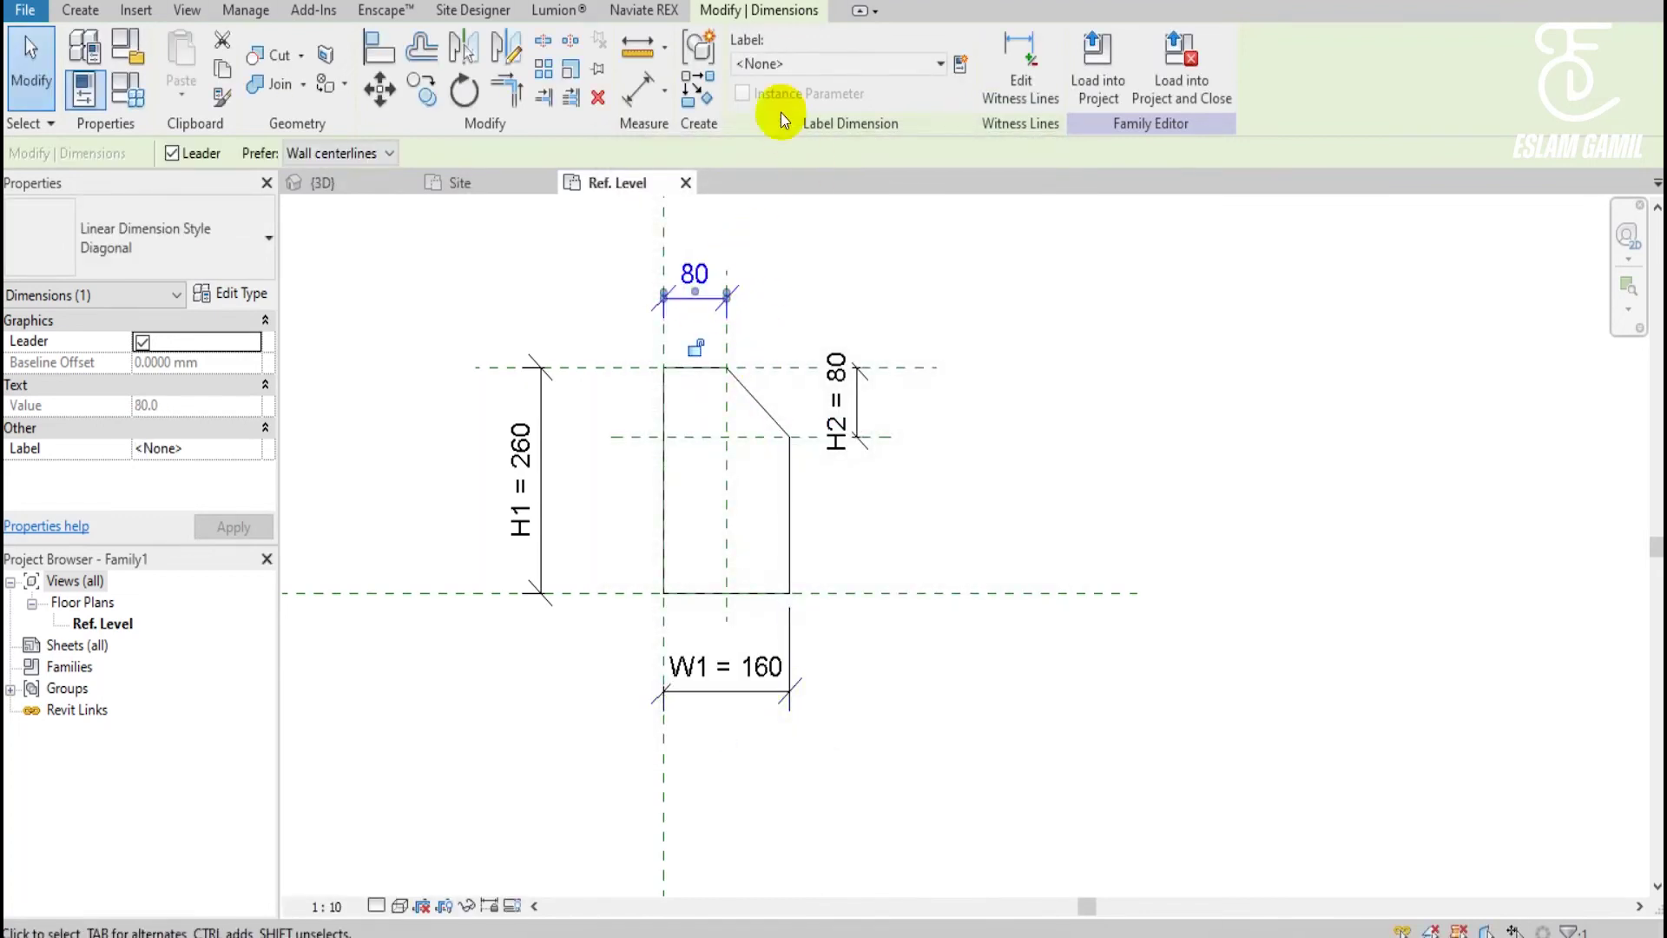
left_click(800, 63)
left_click(958, 62)
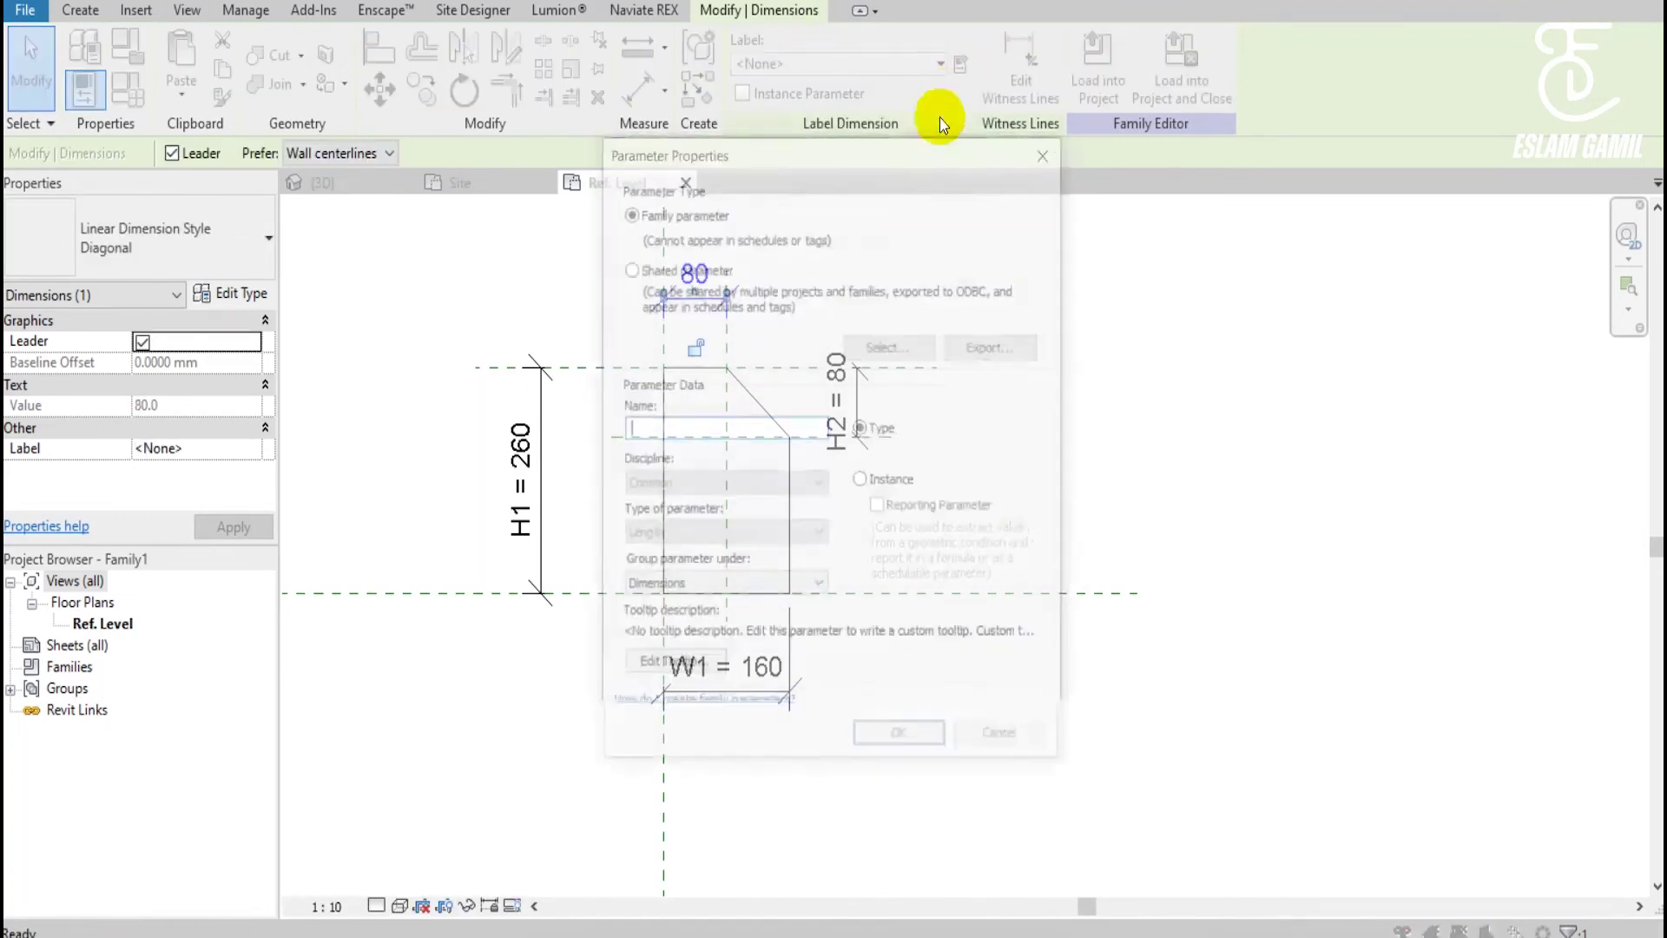
type("W2")
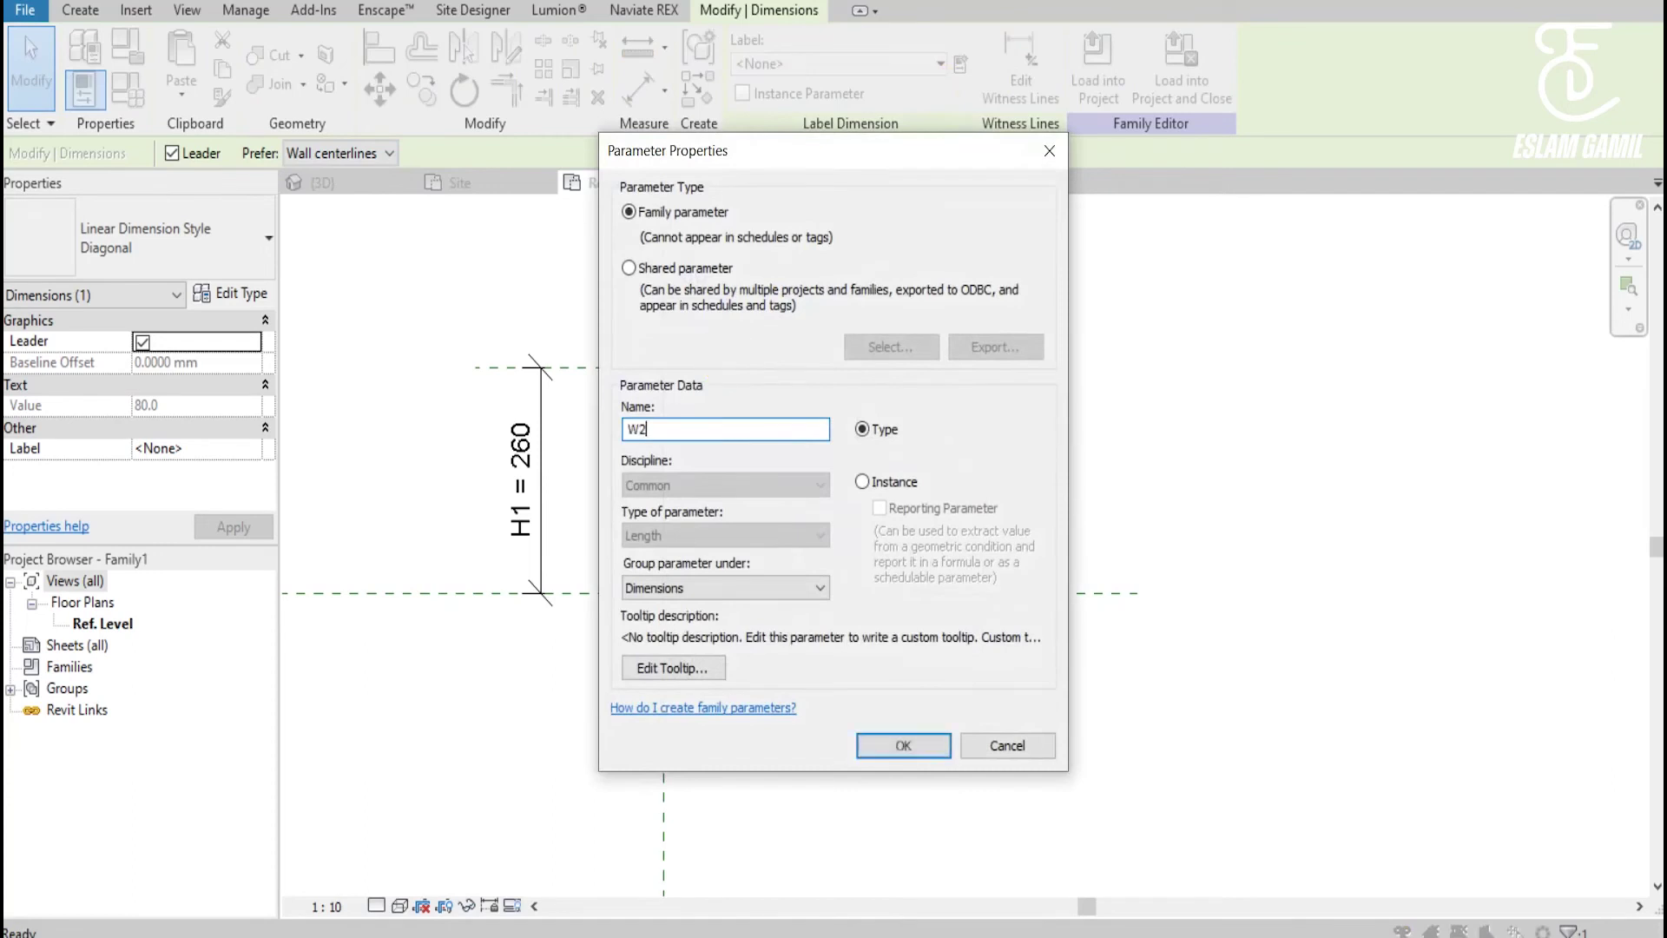
left_click(868, 752)
left_click(1058, 513)
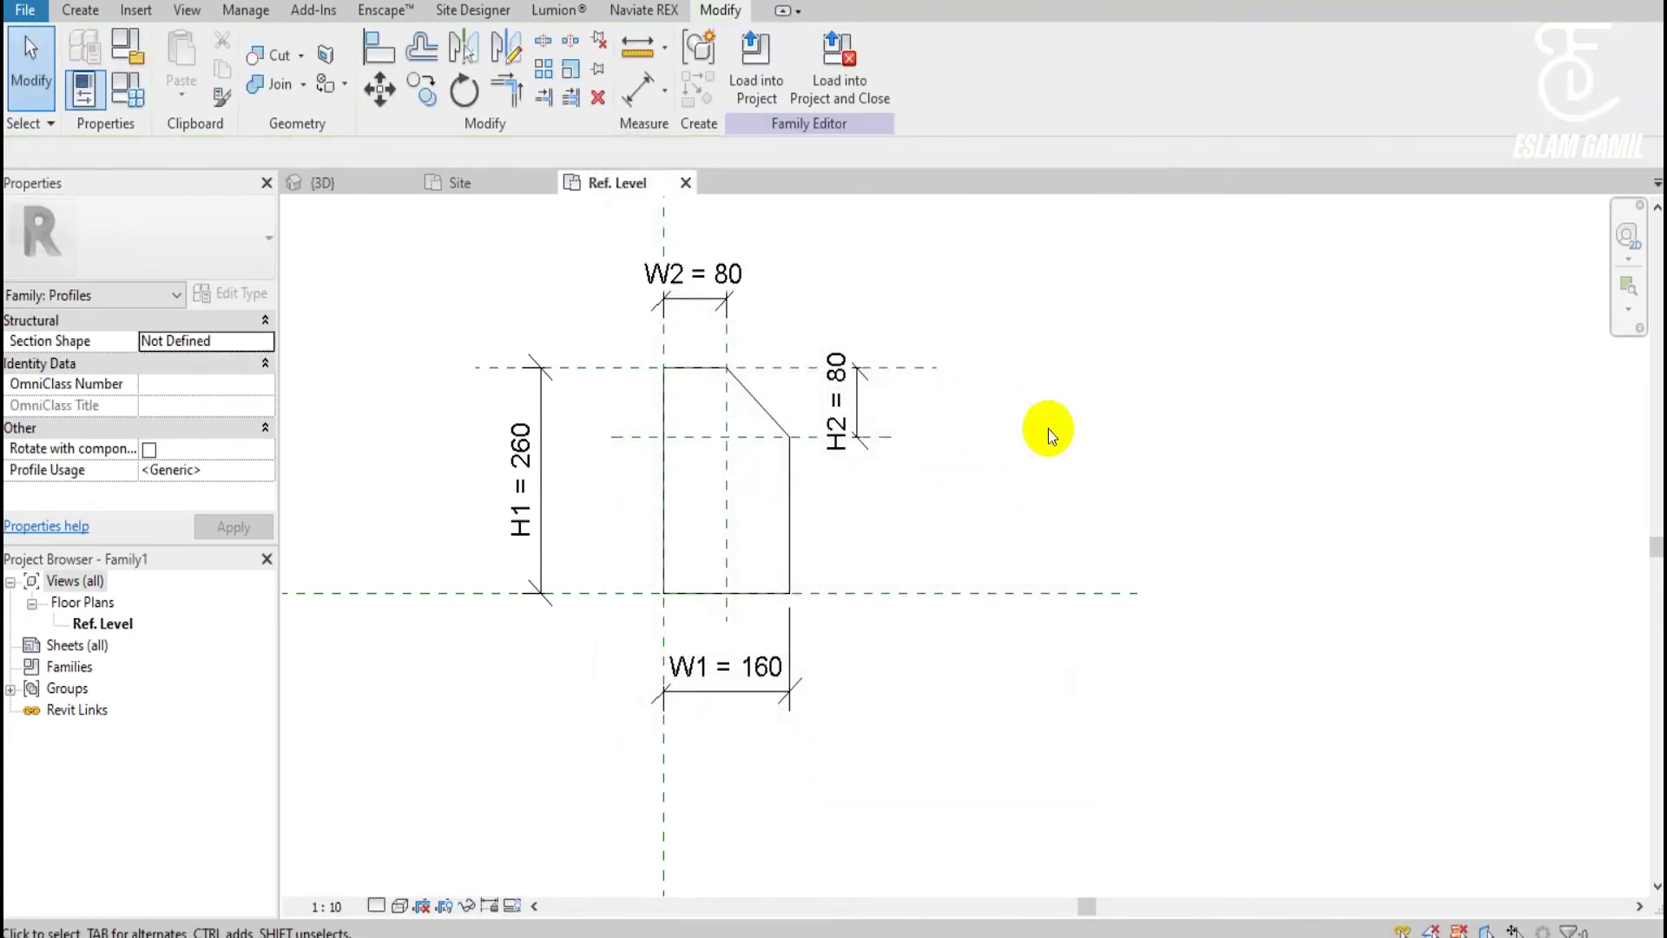
scroll(1049, 429, "down", 1)
In Family Types, apply W1 = 200 and H1 = 300.
left_click(133, 101)
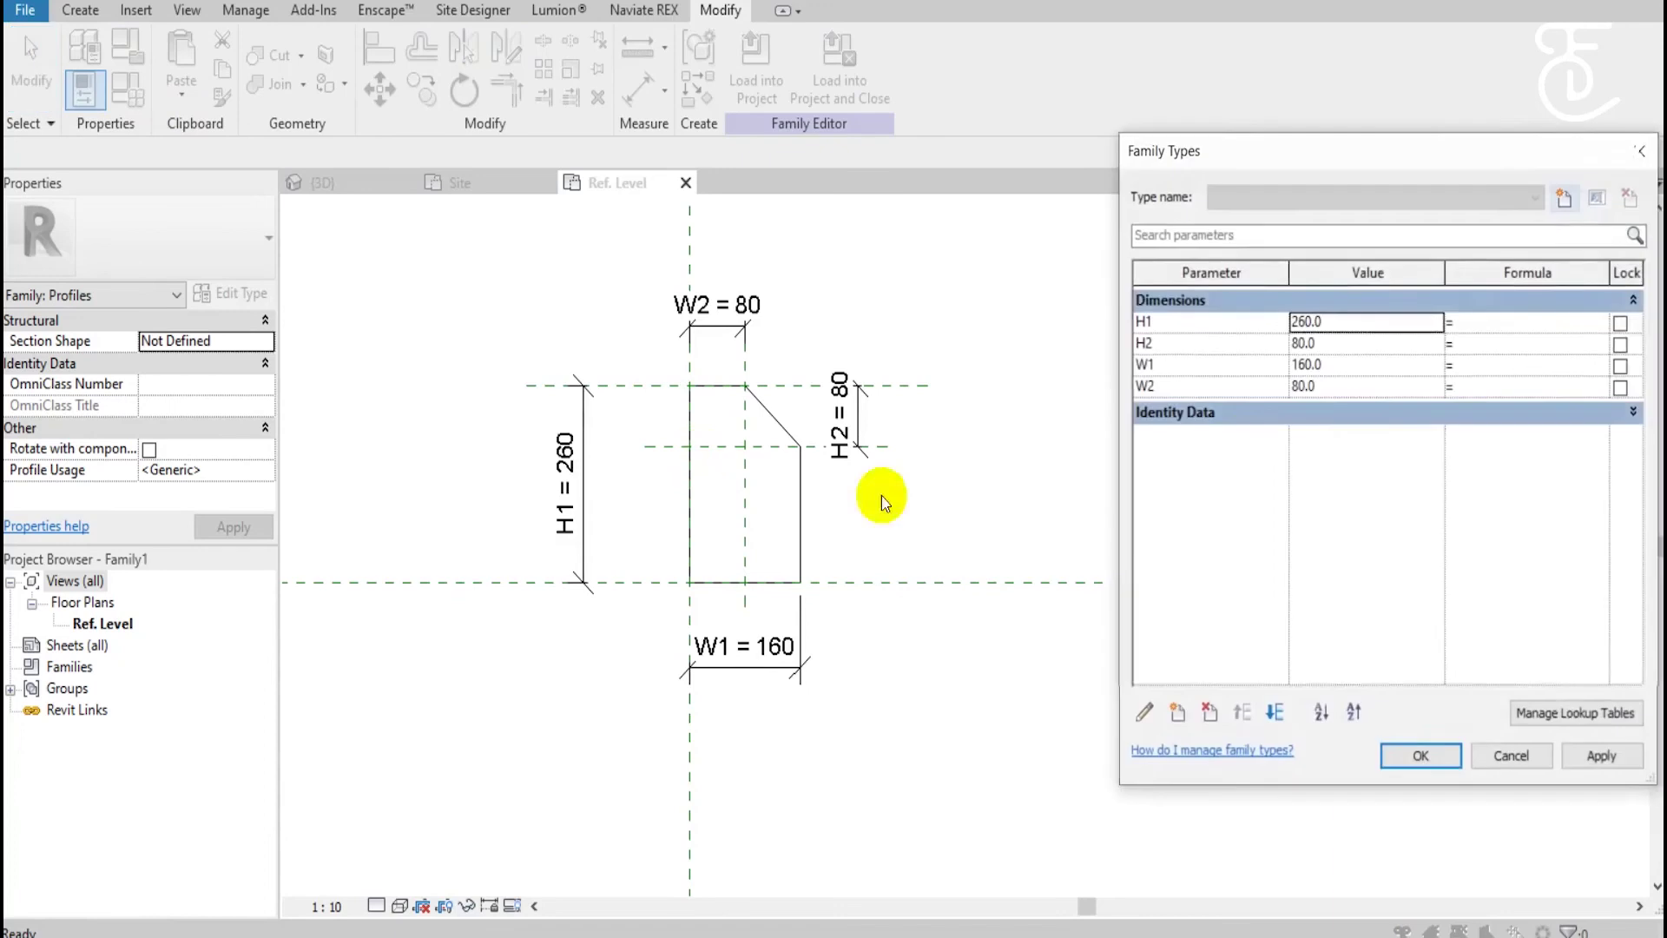
left_click(1354, 366)
type("200")
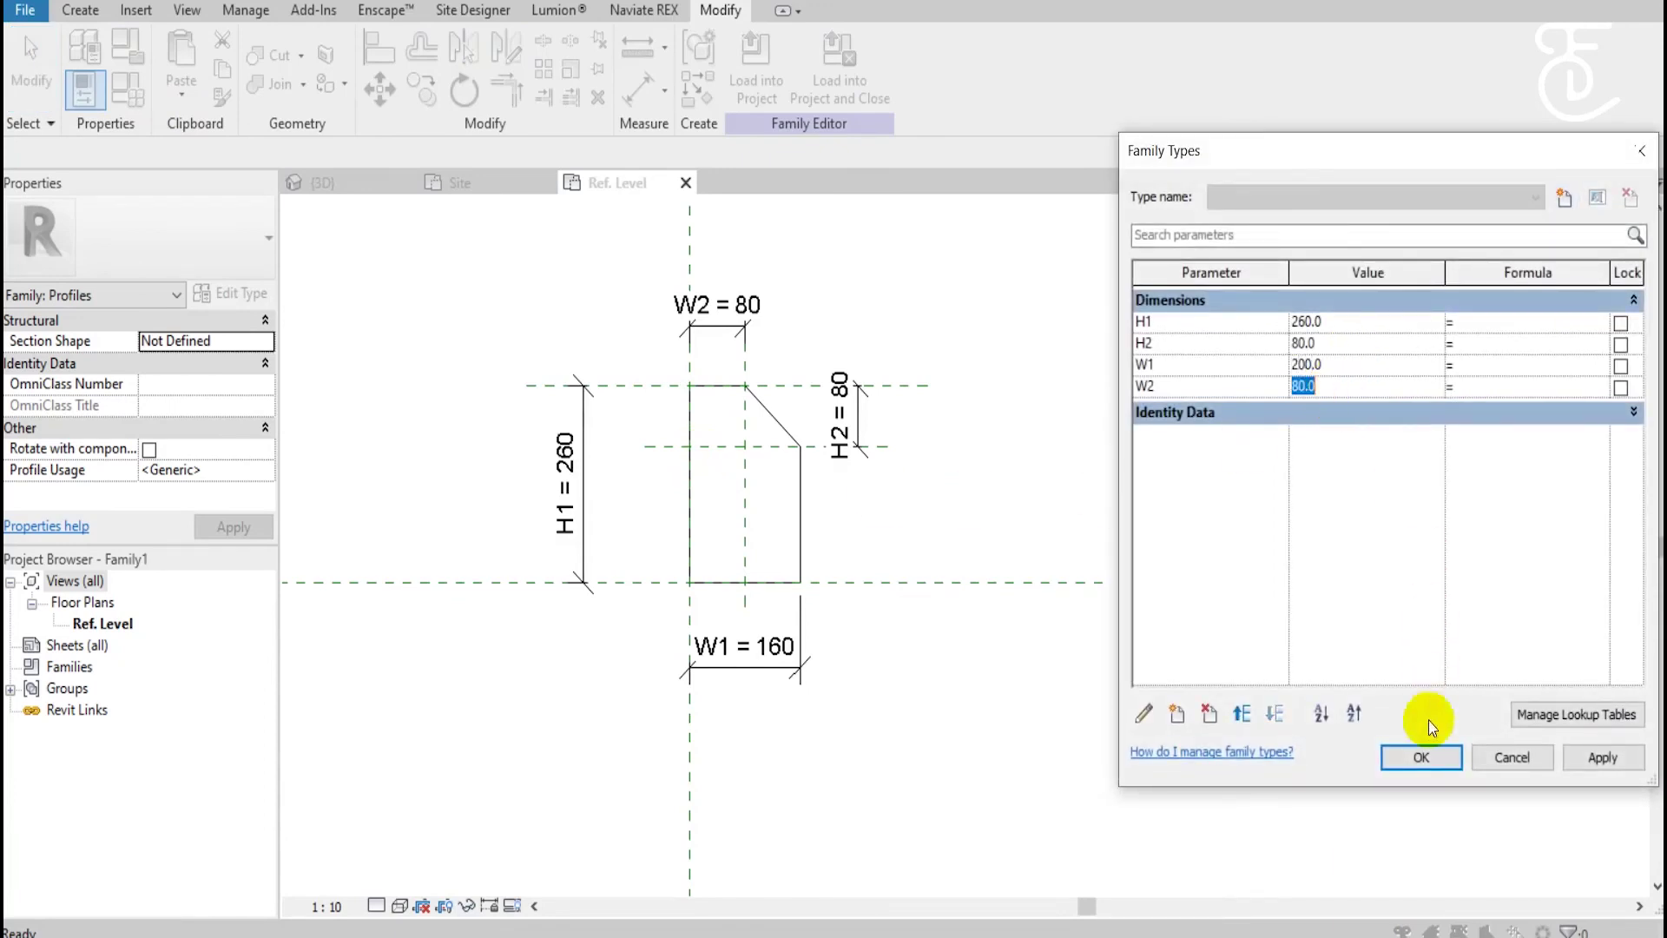
left_click(1603, 758)
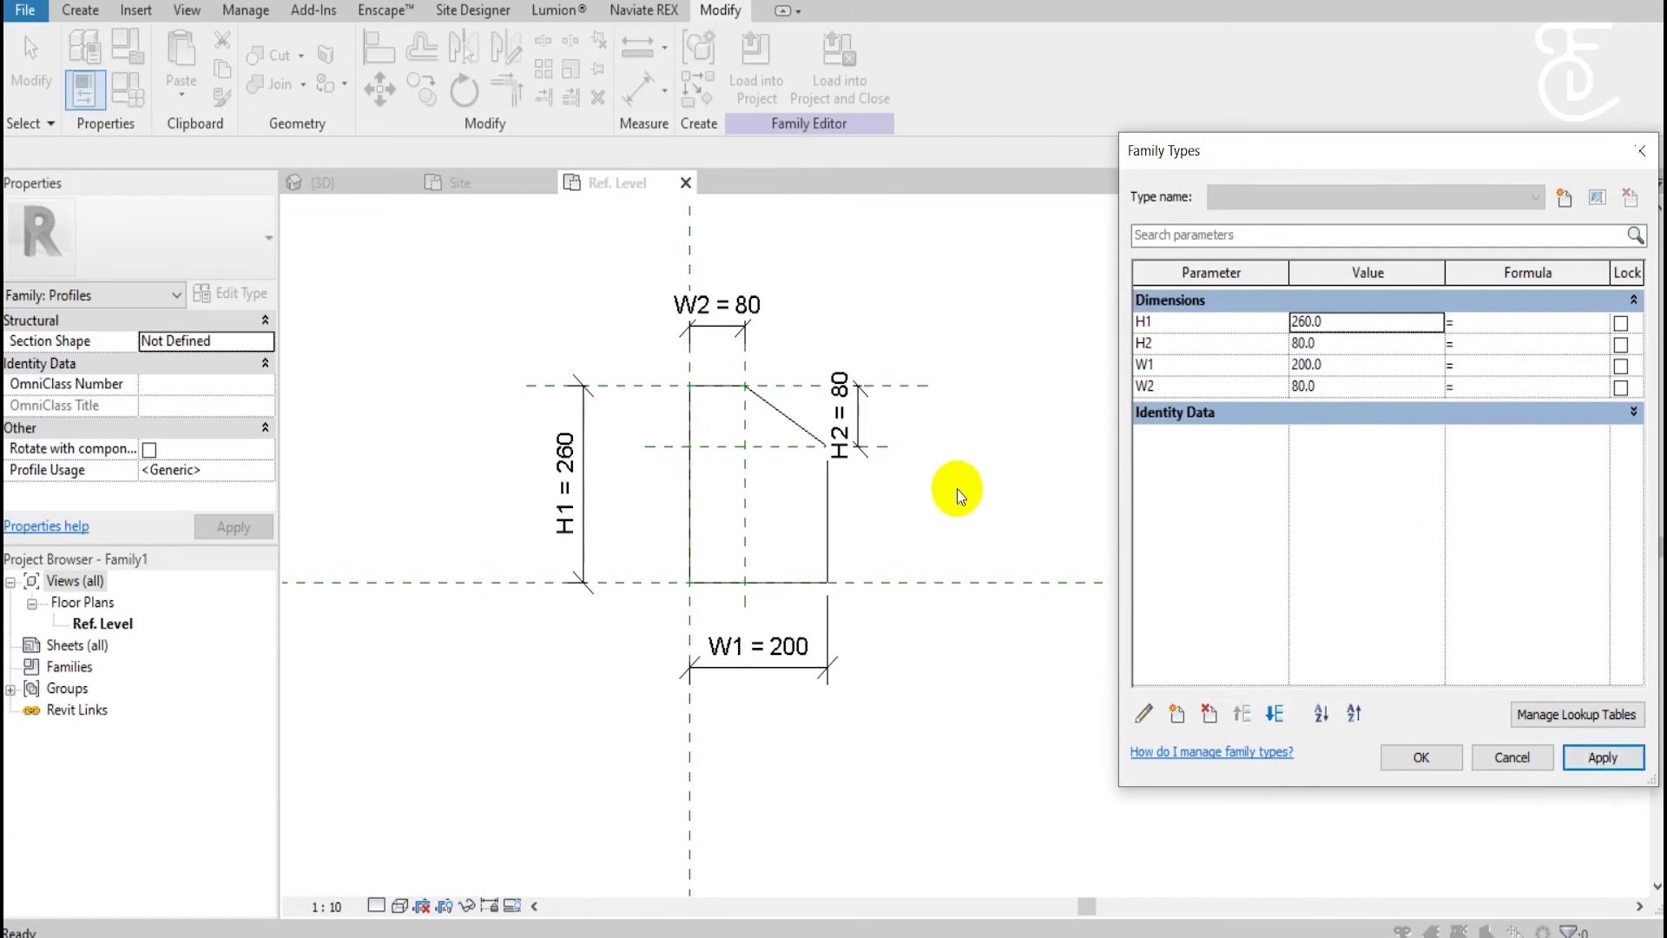
left_click(1357, 323)
type("00")
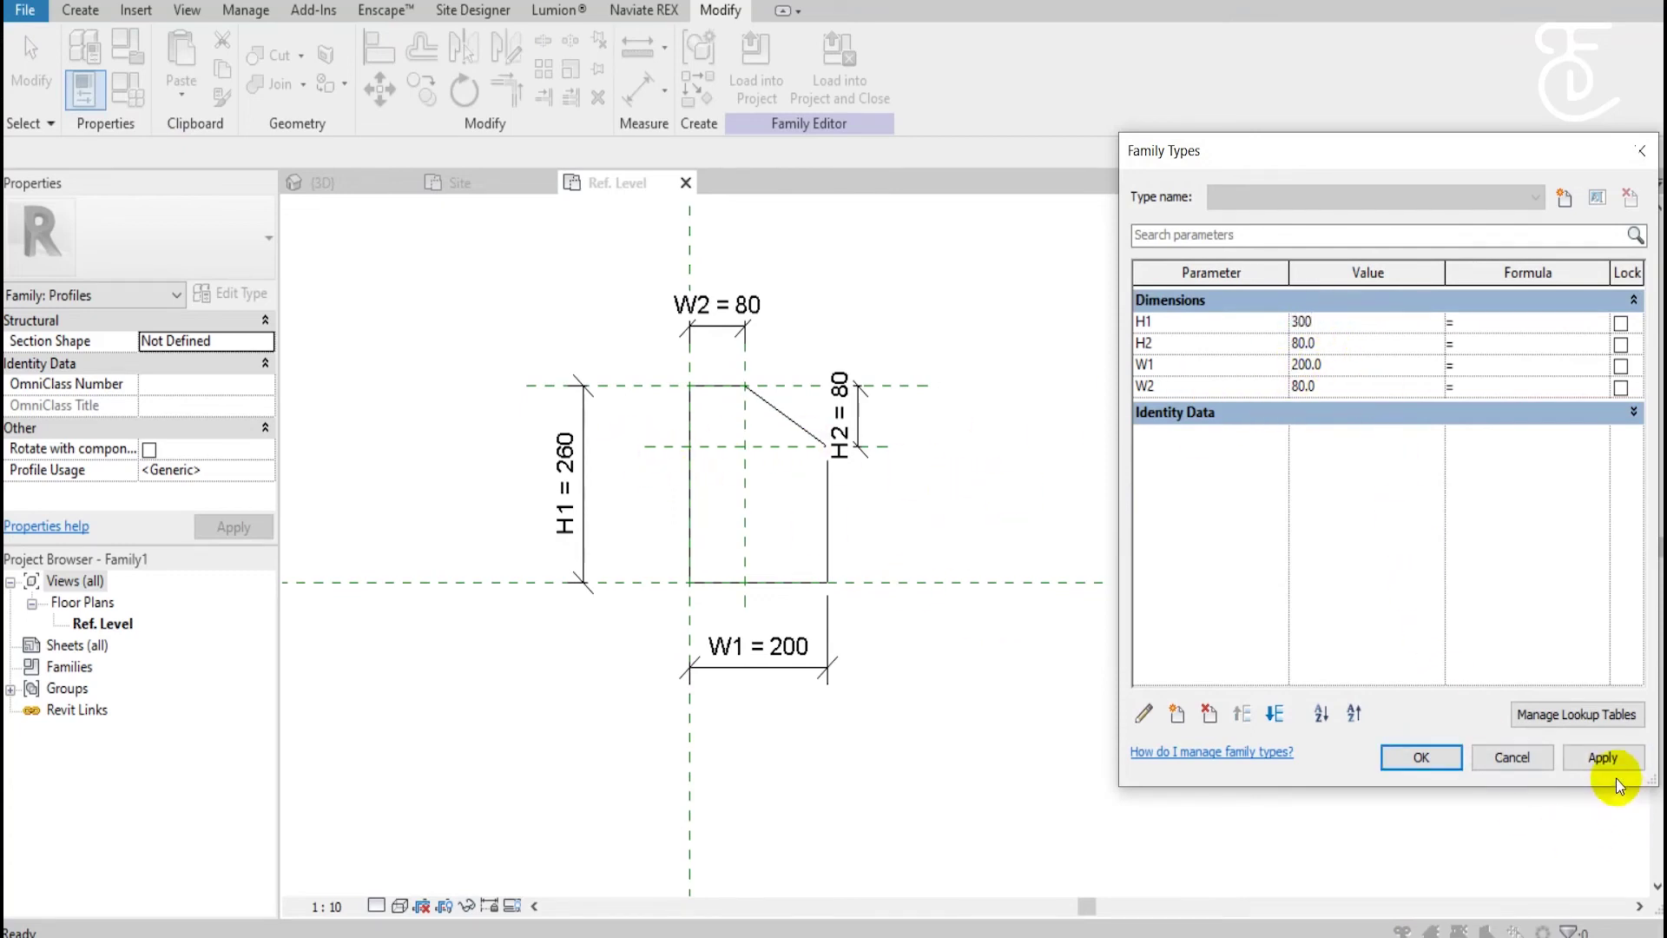
left_click(1613, 769)
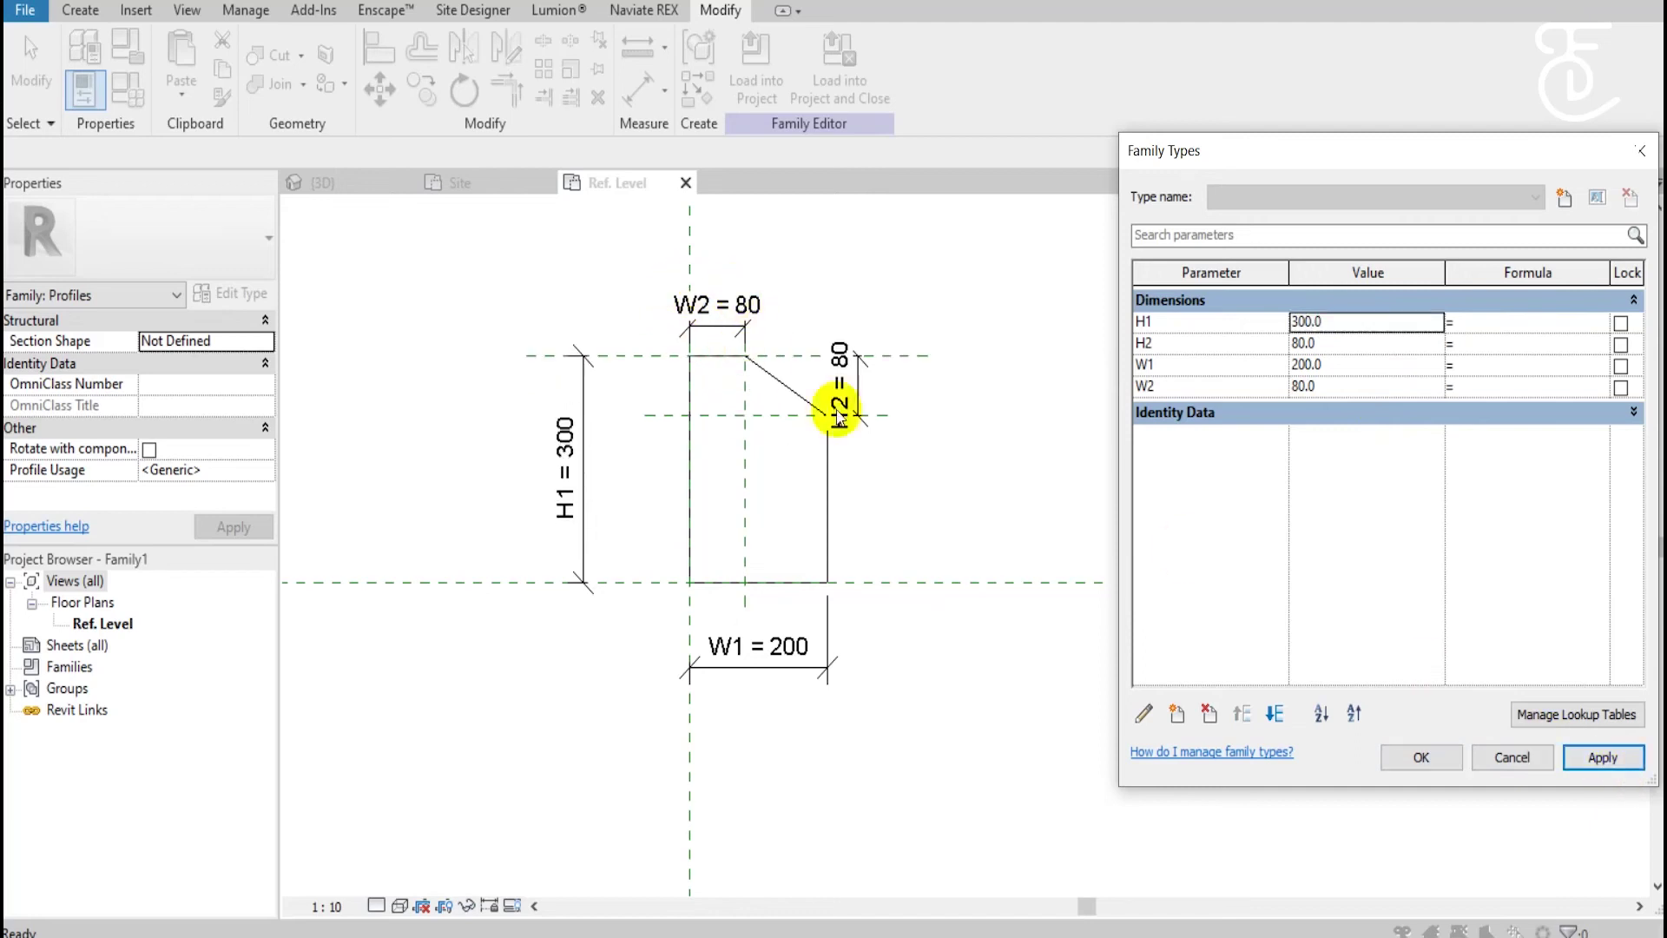
Set H2 and W2 to 100 each and close Family Types.
left_click(1335, 347)
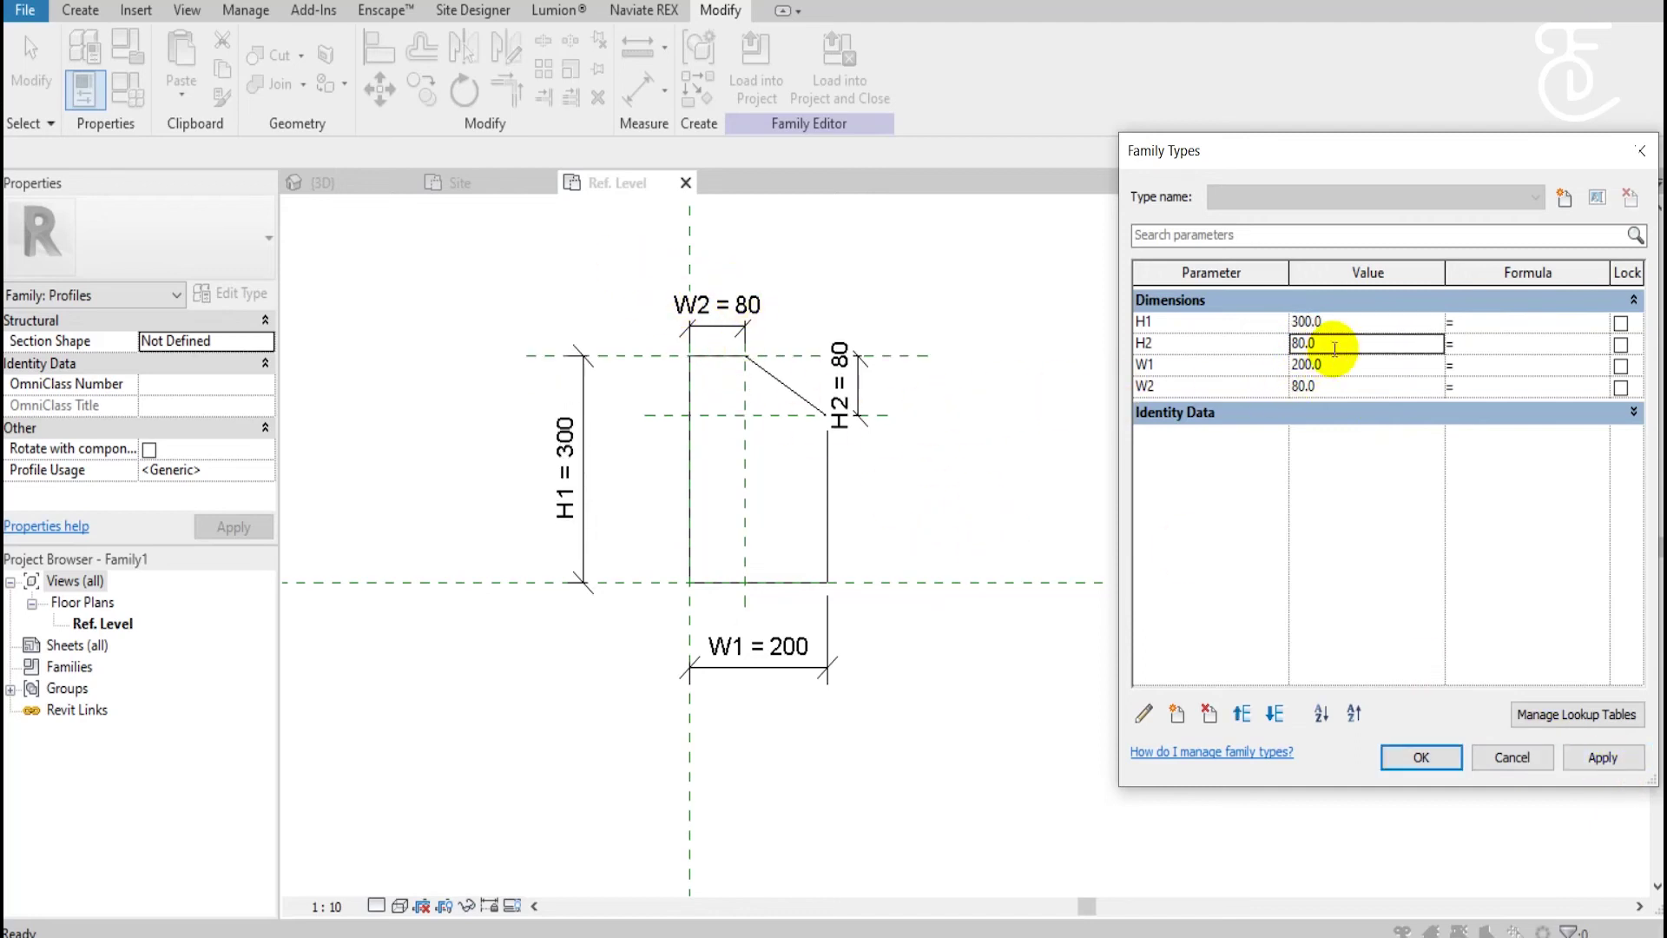
type("10")
left_click(1590, 760)
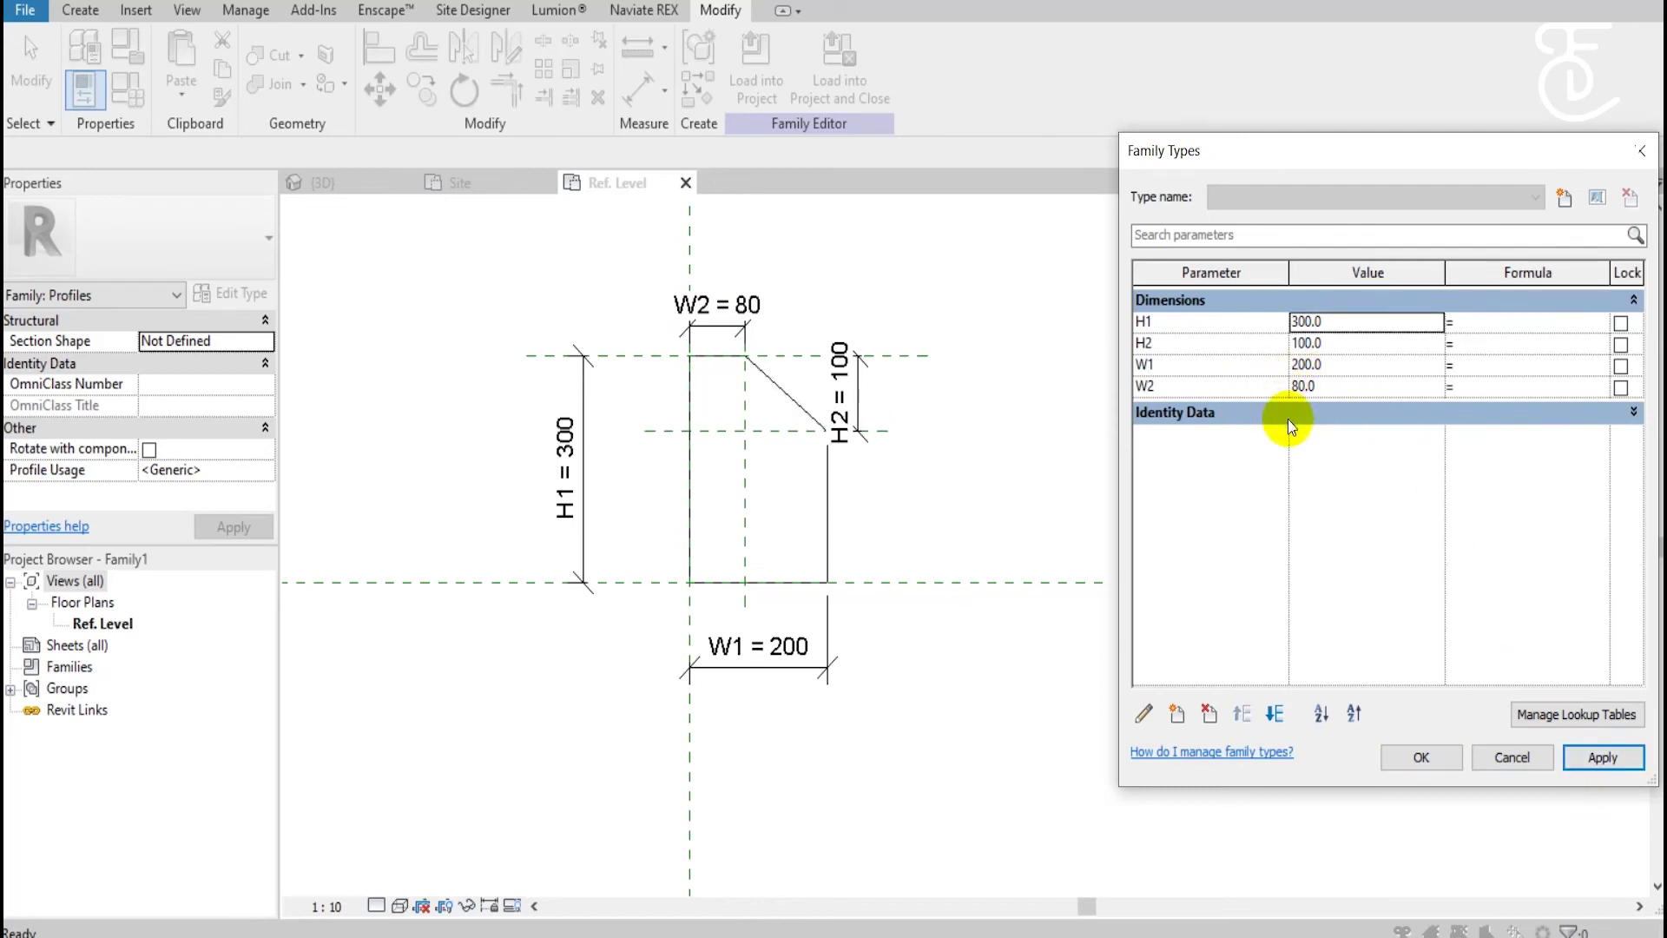
left_click(1311, 385)
type("10")
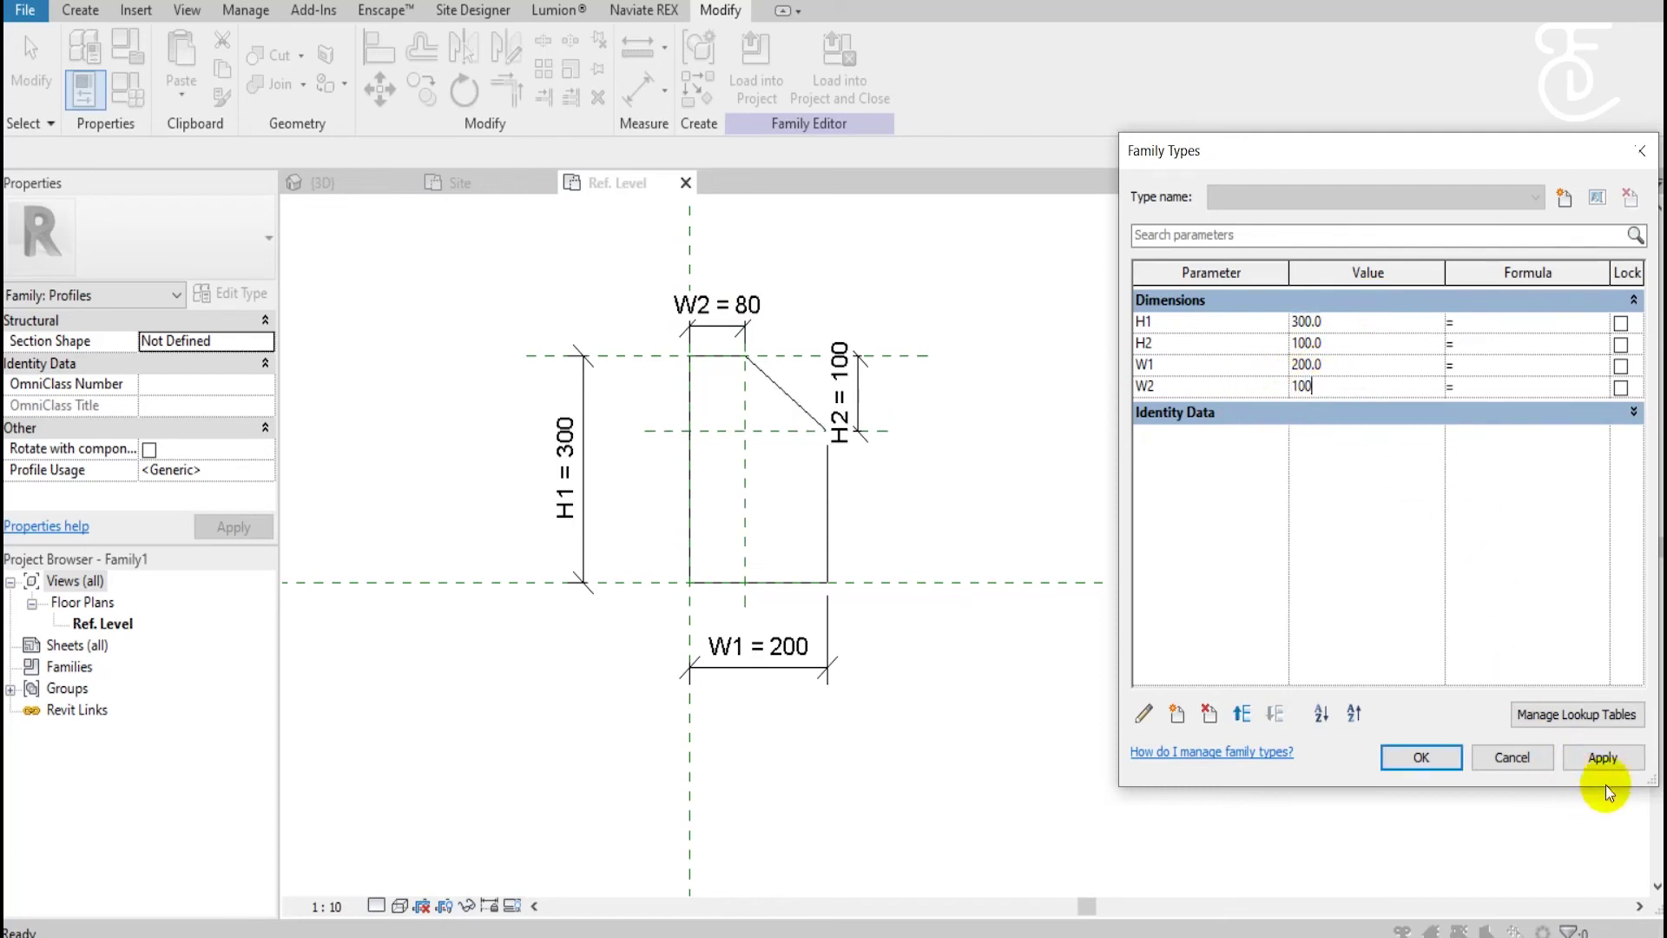
left_click(1618, 766)
left_click(1440, 752)
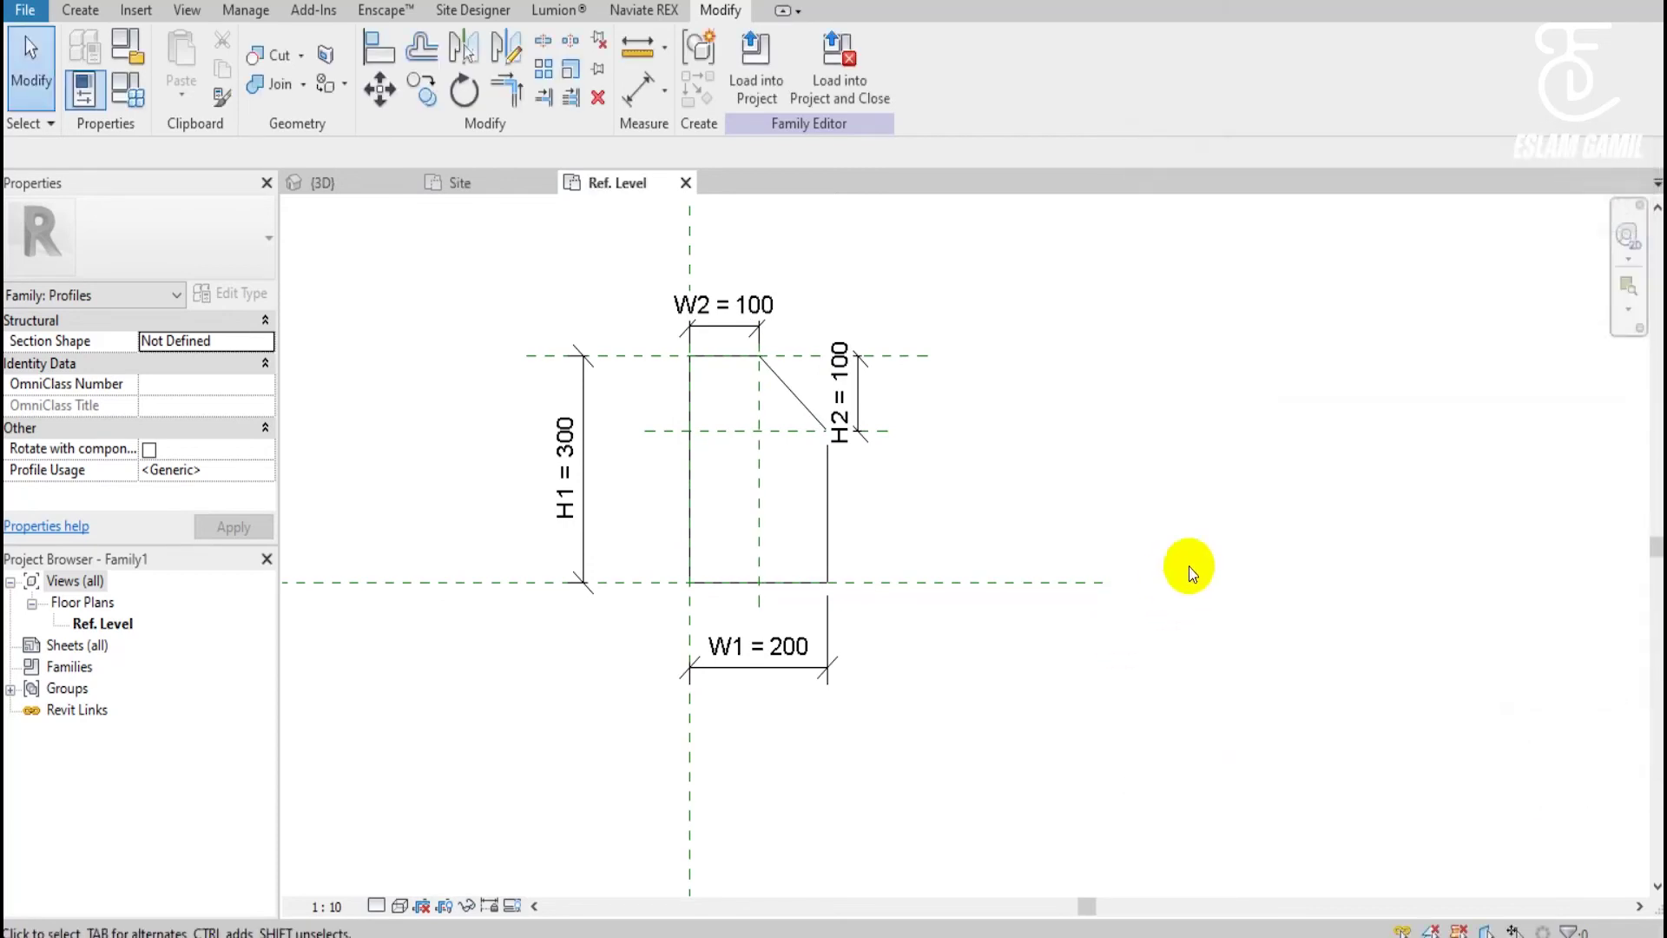
Save As Family and browse to the Revit Arch Course\Familes\Created folder.
left_click(25, 9)
left_click(182, 273)
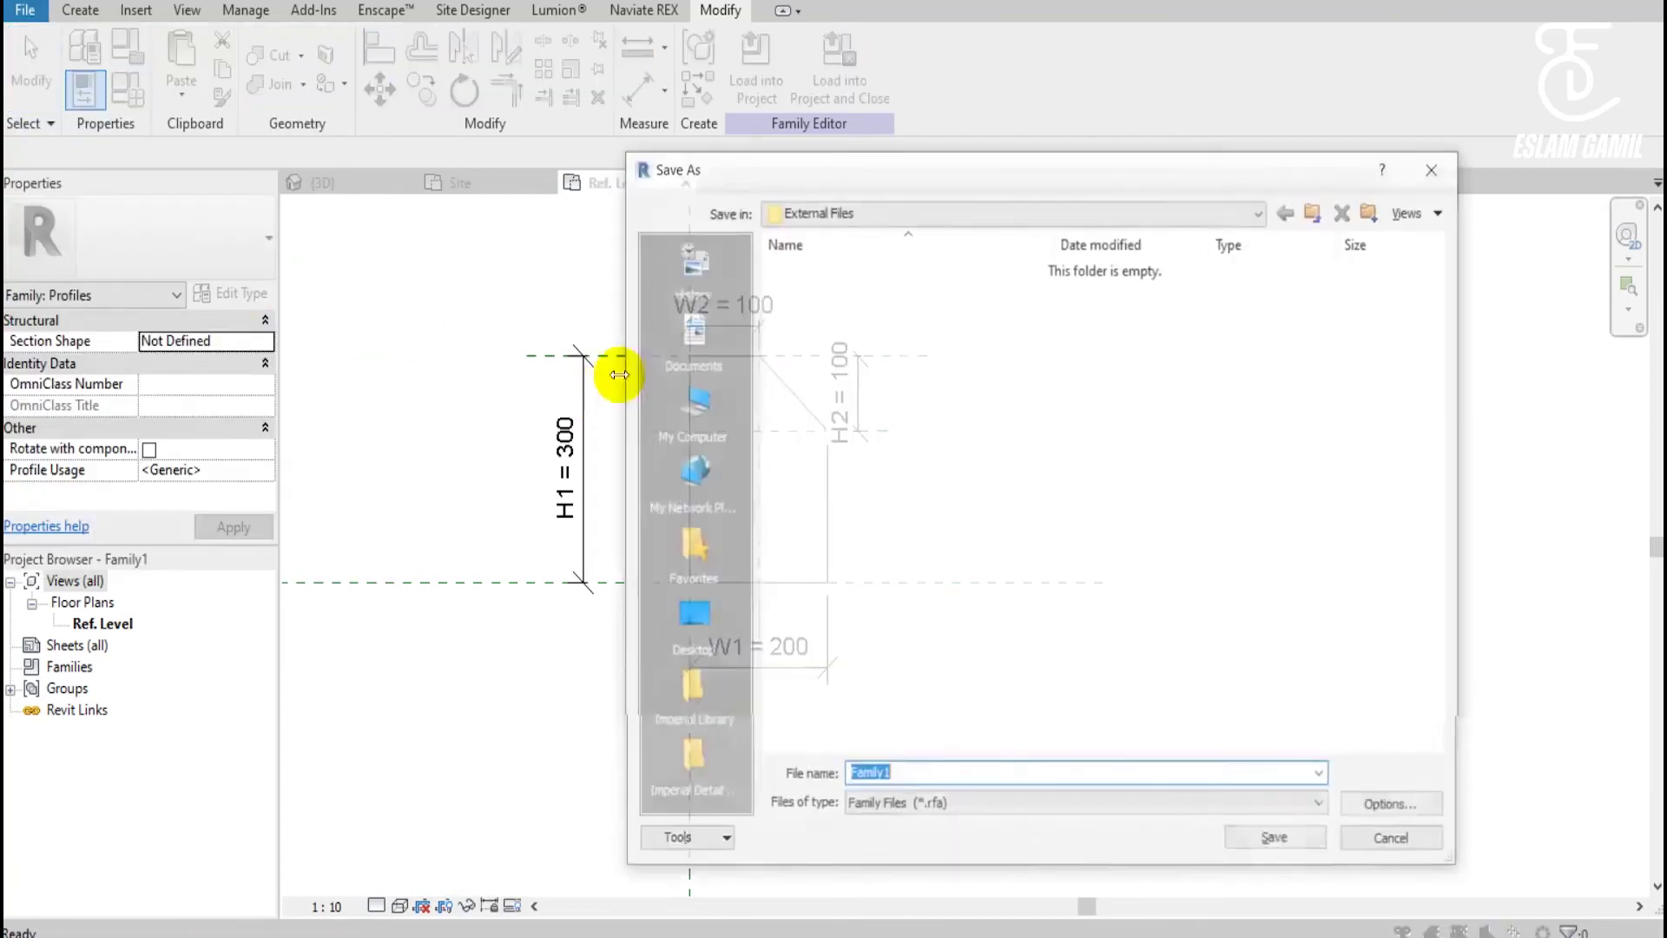
left_click(727, 625)
double_click(972, 677)
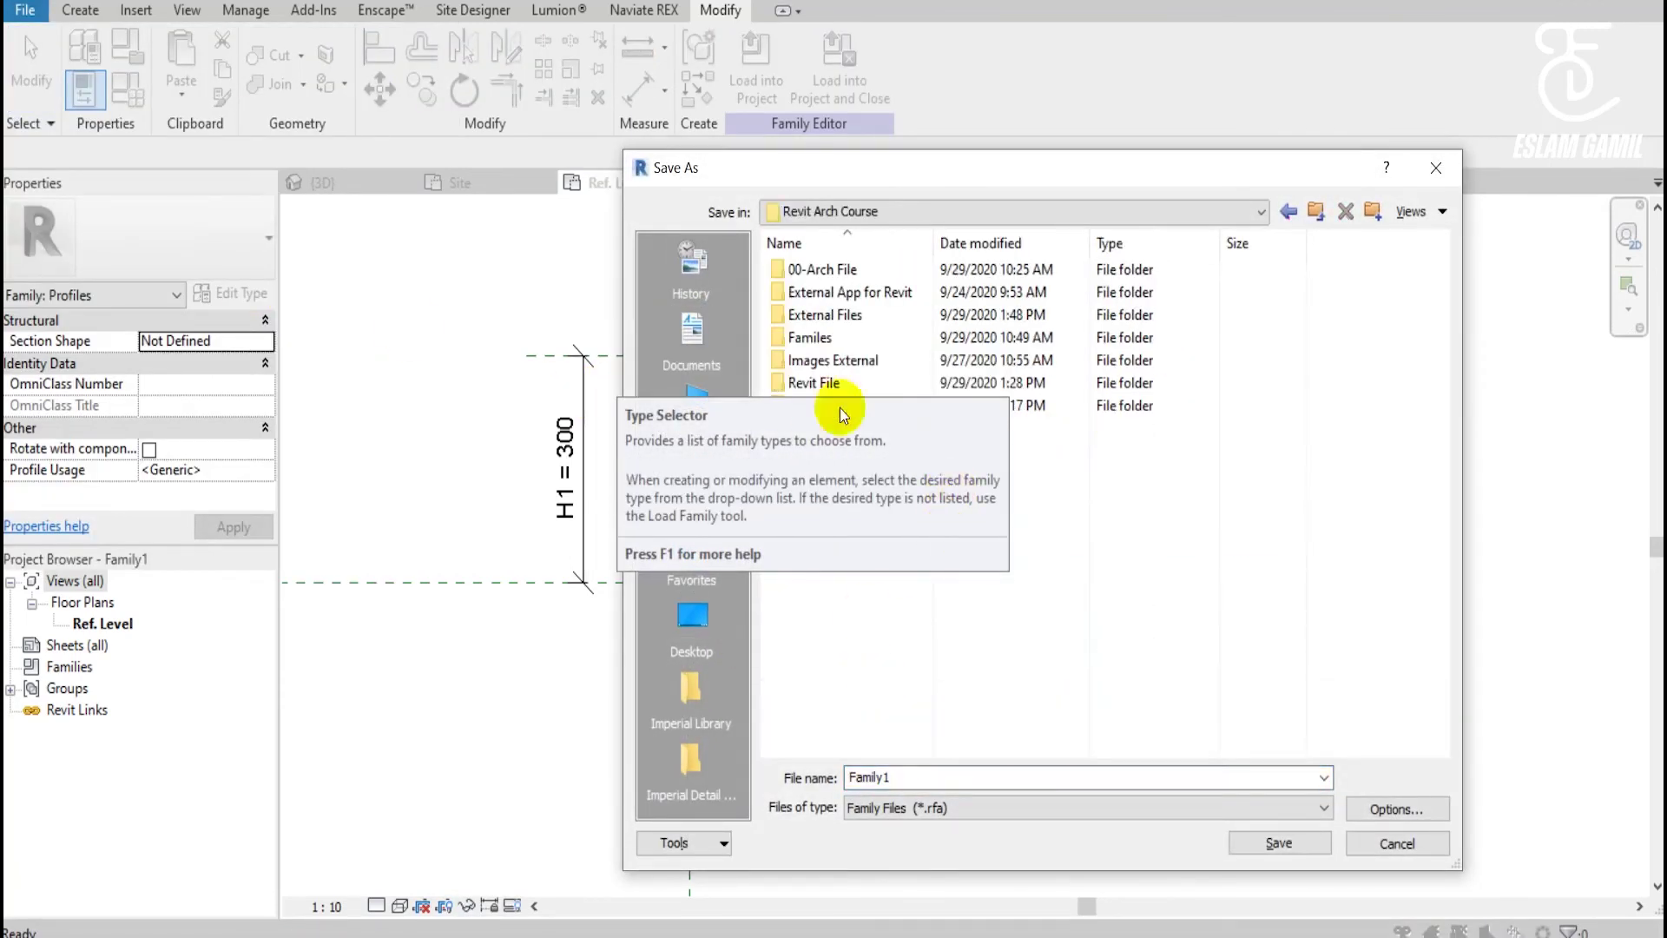
double_click(812, 338)
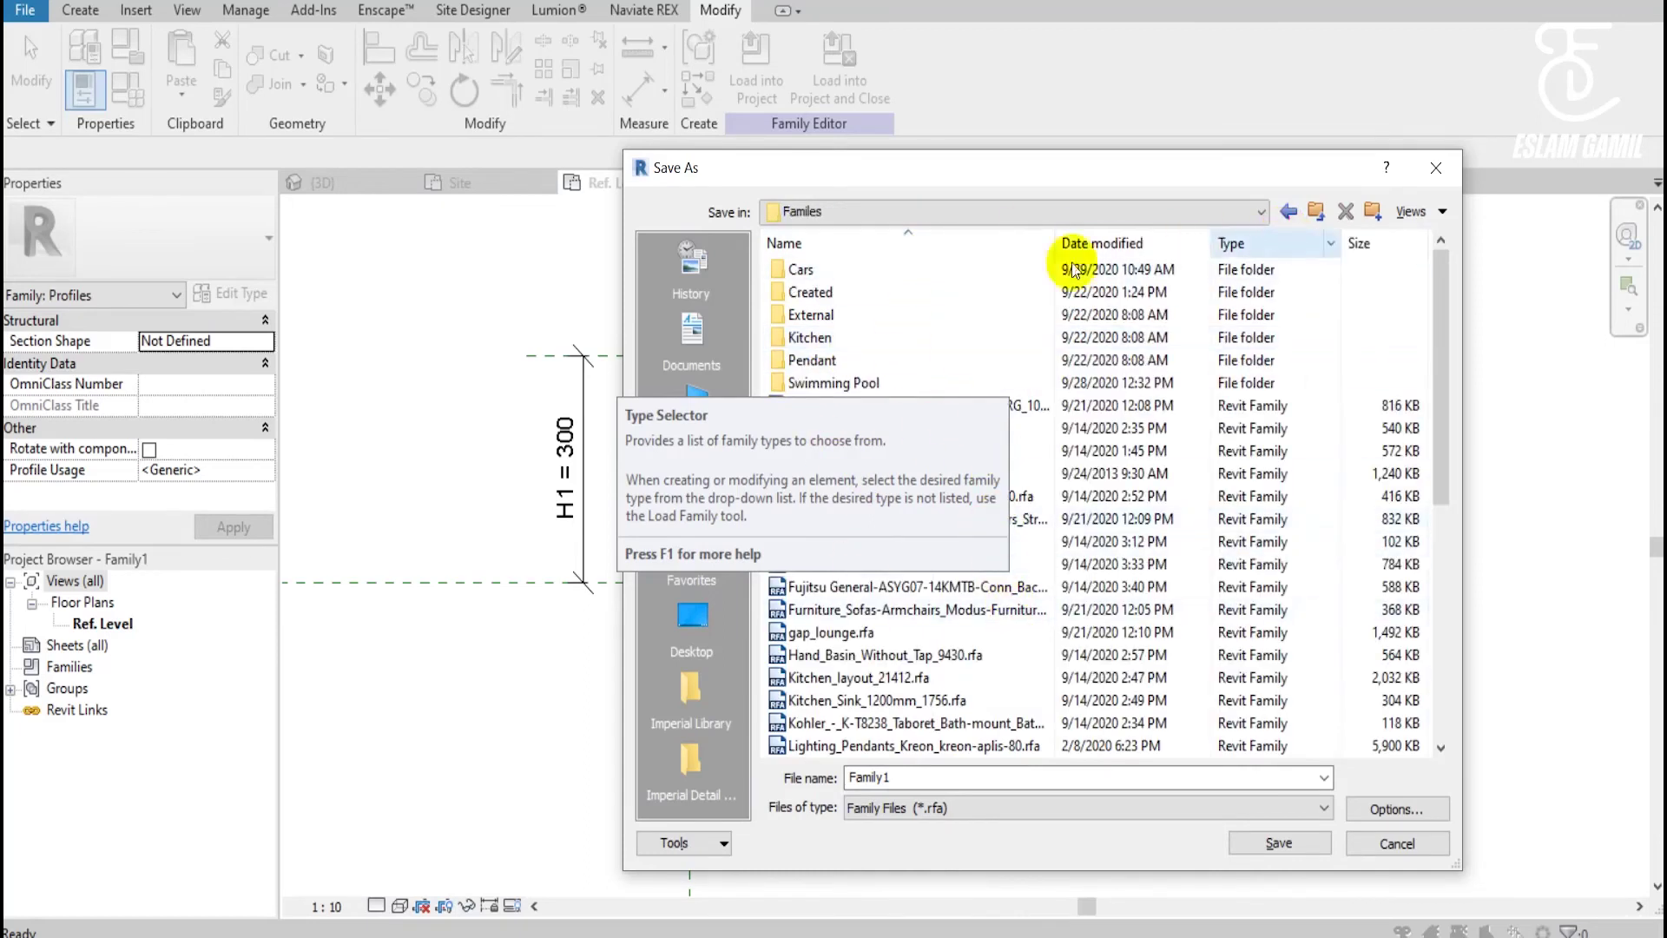
double_click(835, 314)
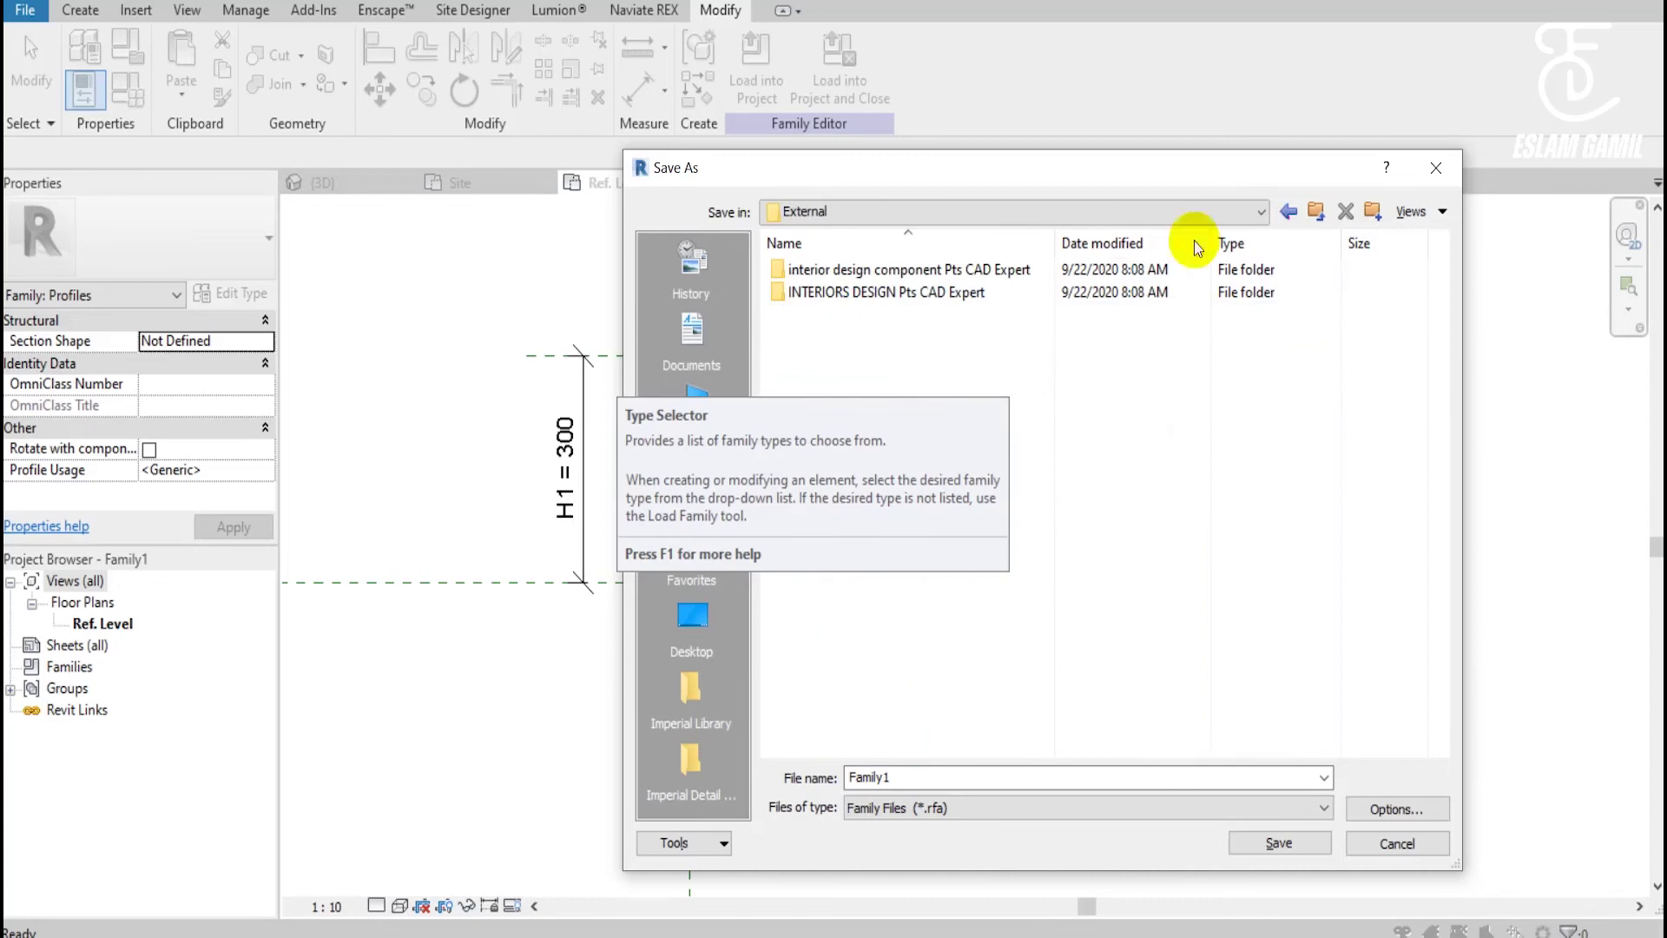
left_click(1320, 211)
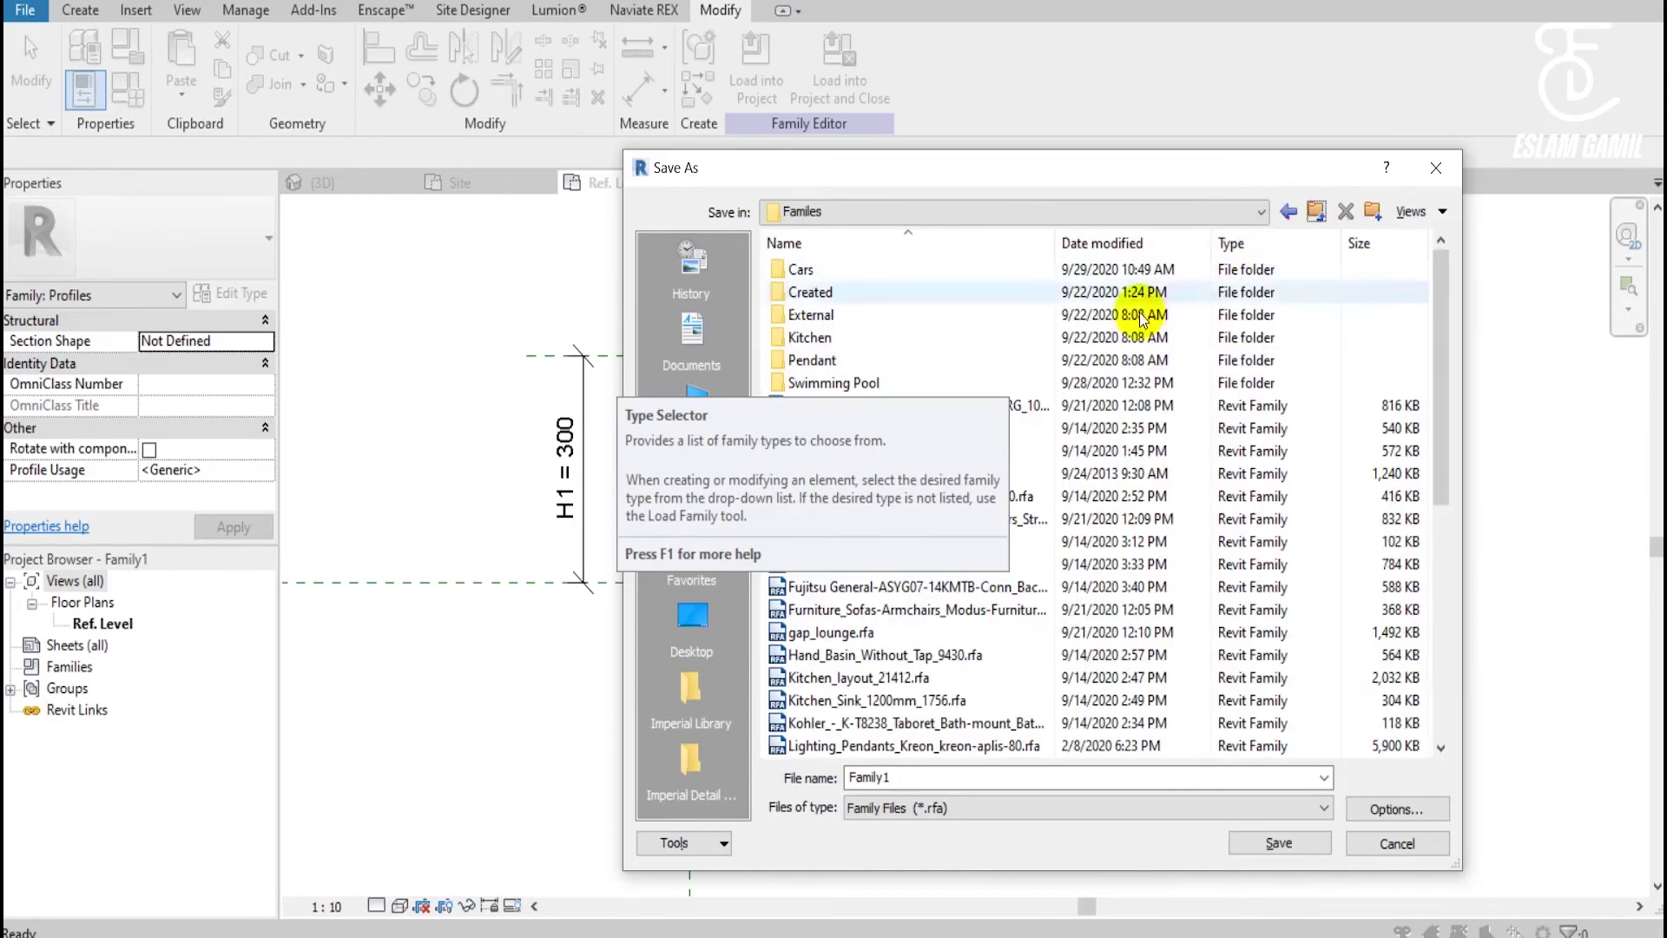
double_click(830, 320)
left_click(1316, 211)
left_click(810, 298)
double_click(810, 299)
Name the family Curbe and save it as Curbe.rfa.
double_click(956, 775)
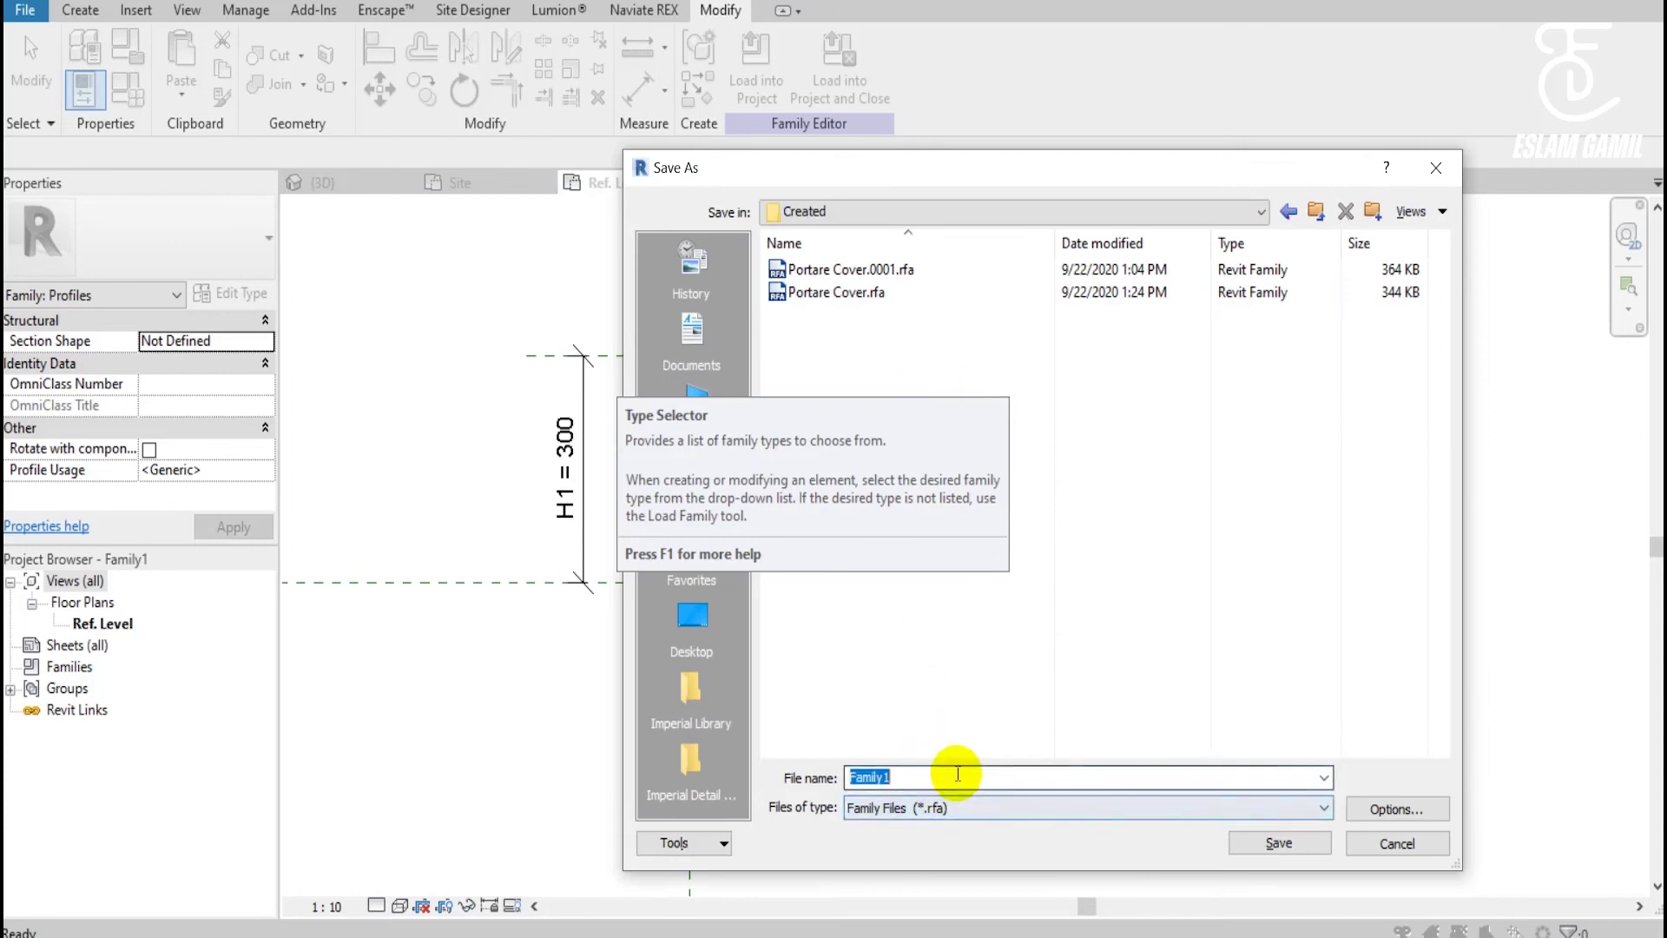
type("Curbe")
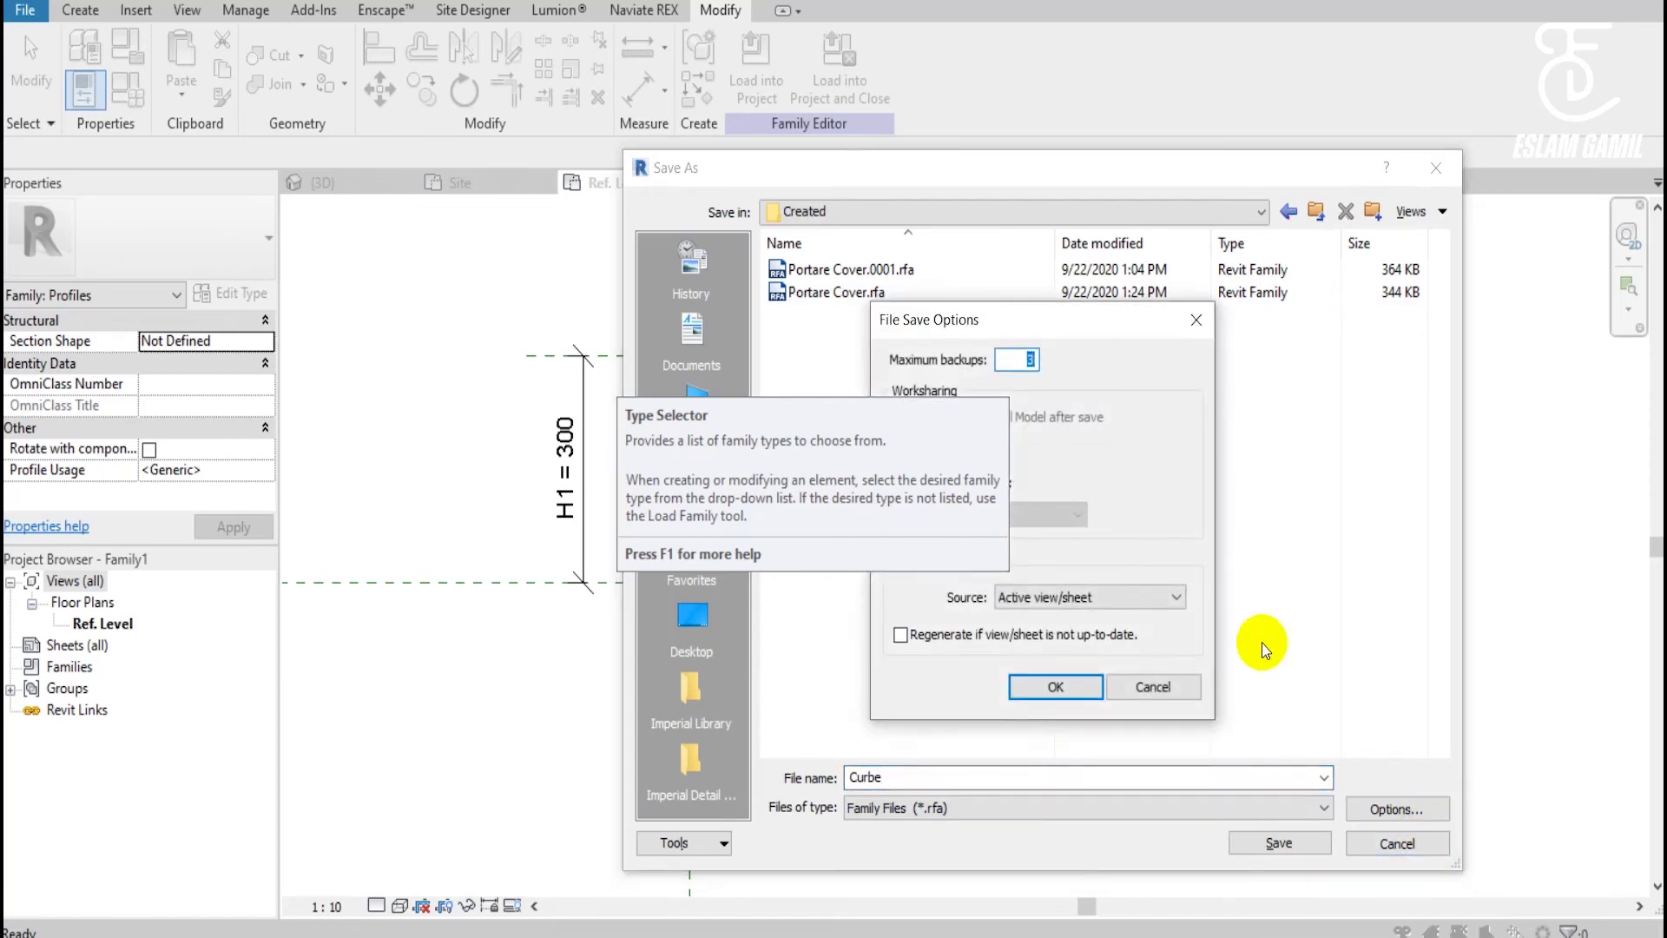
left_click(1028, 686)
left_click(1250, 838)
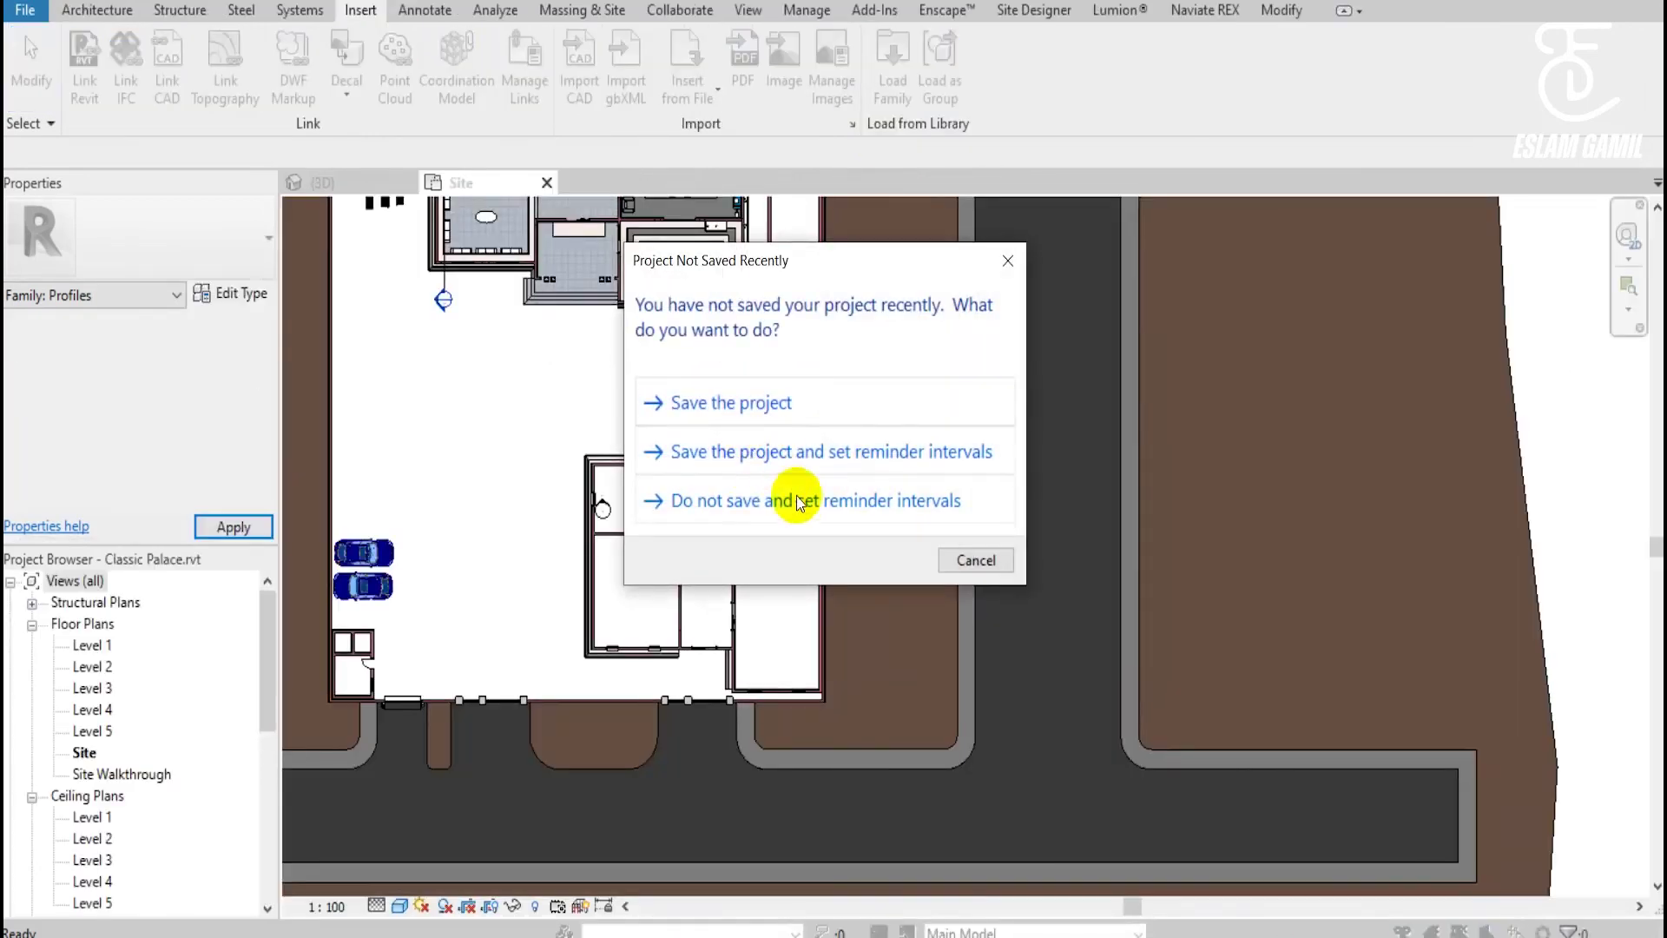
Dismiss the unsaved-project reminder, switch to the {3D} site view and start a Roof Fascia.
left_click(731, 402)
scroll(1310, 193, "down", 3)
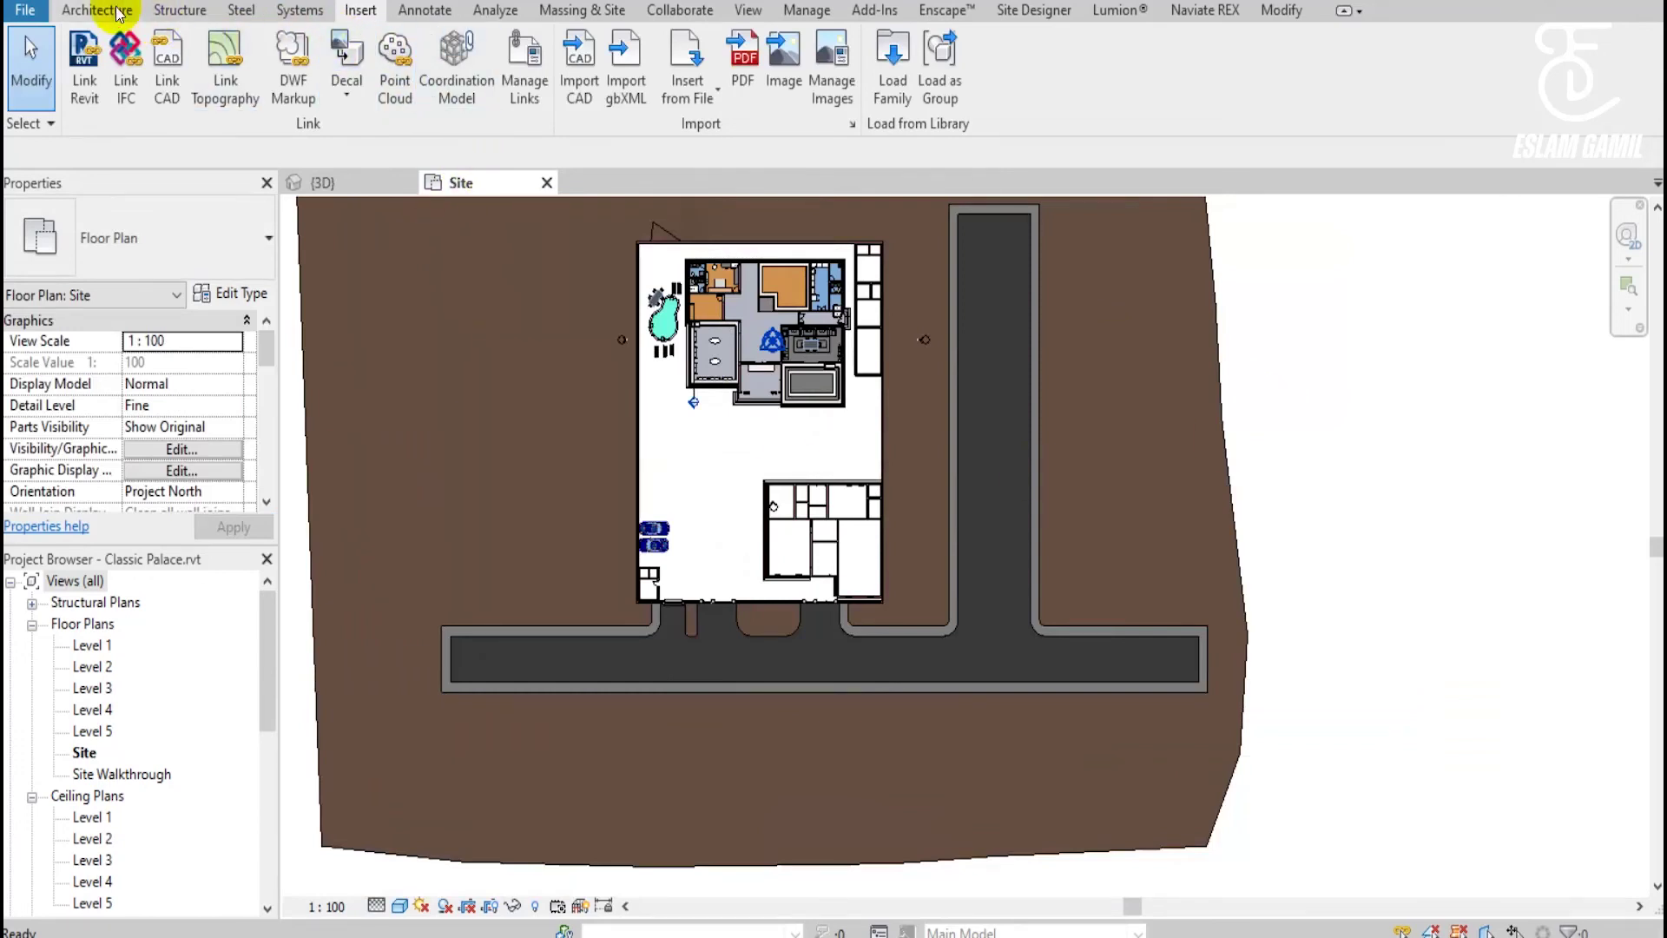
left_click(99, 11)
left_click(415, 94)
left_click(372, 178)
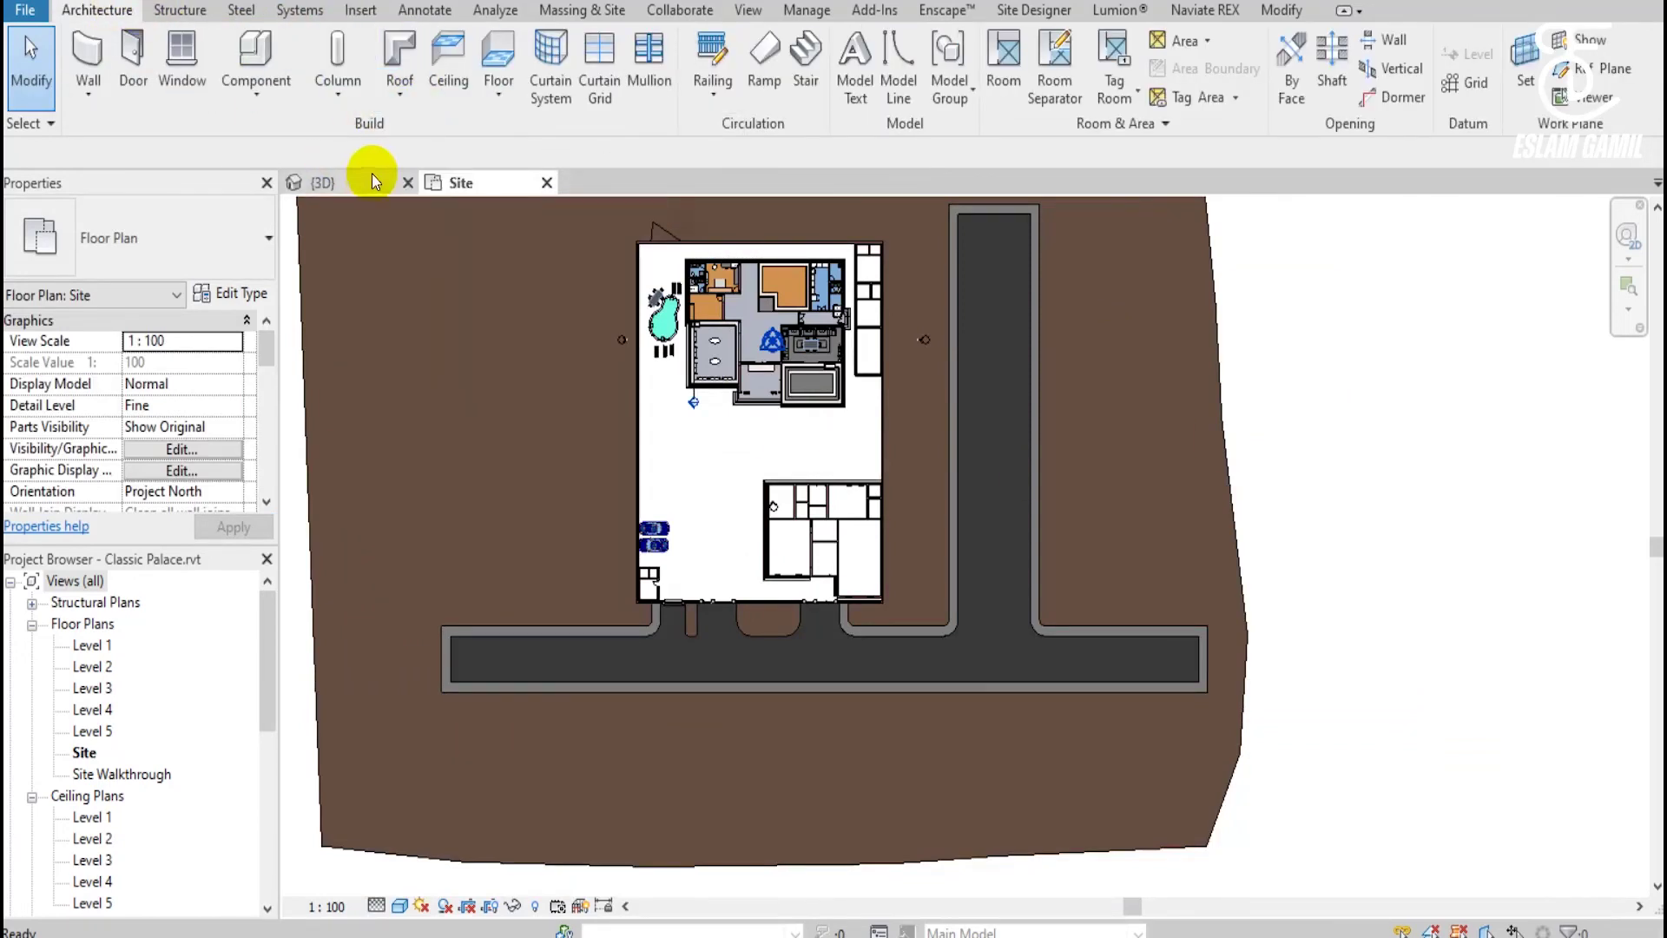
left_click(398, 102)
left_click(445, 336)
Set the fascia type's profile to Curbe : Curbe.
left_click(230, 293)
left_click(1419, 269)
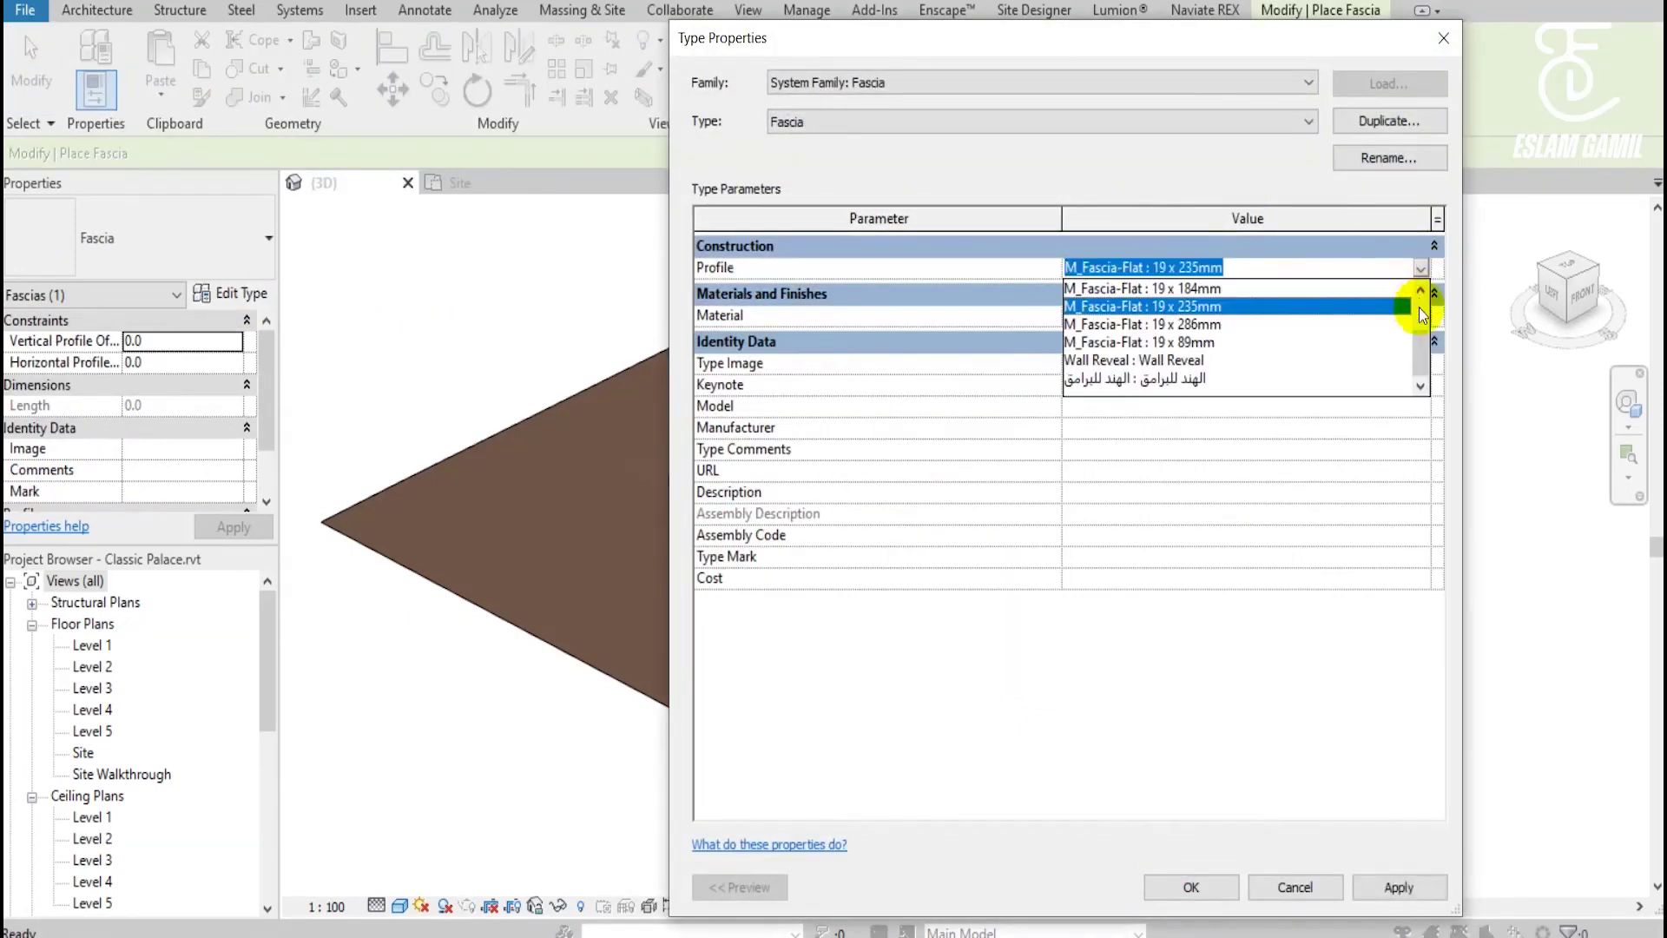
left_click_drag(1417, 342, 1415, 300)
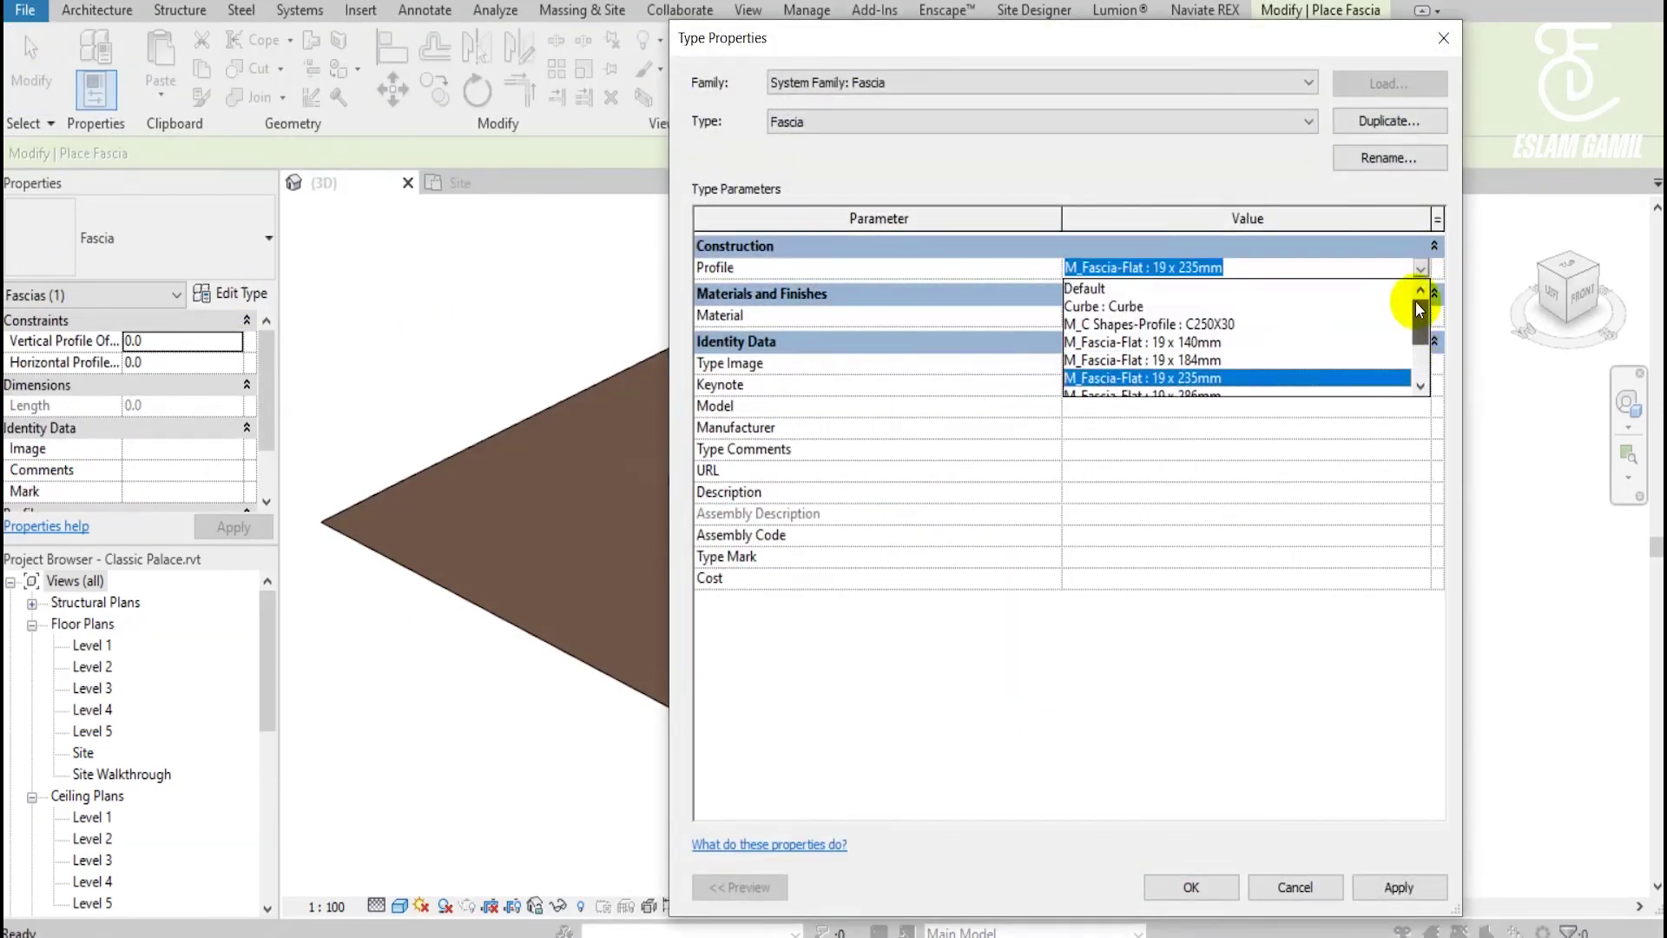
left_click(1144, 301)
left_click(1191, 886)
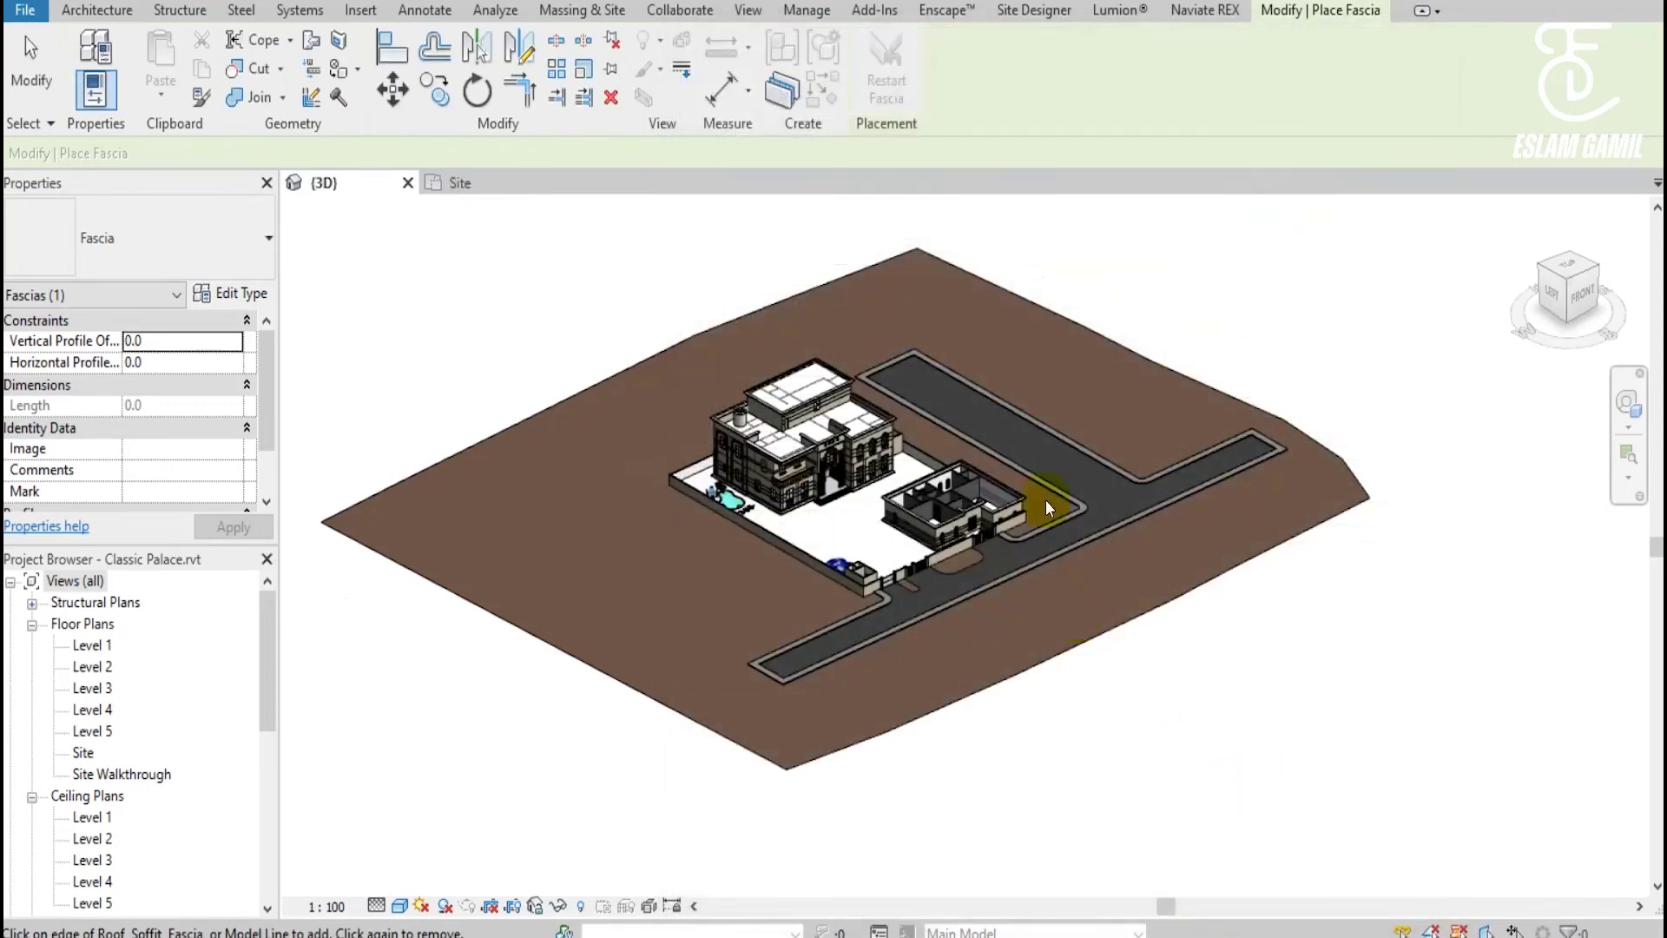
Place a Curbe fascia along two road pavement edge segments.
scroll(1029, 364, "up", 3)
scroll(1020, 350, "up", 2)
scroll(977, 512, "up", 1)
scroll(961, 544, "up", 2)
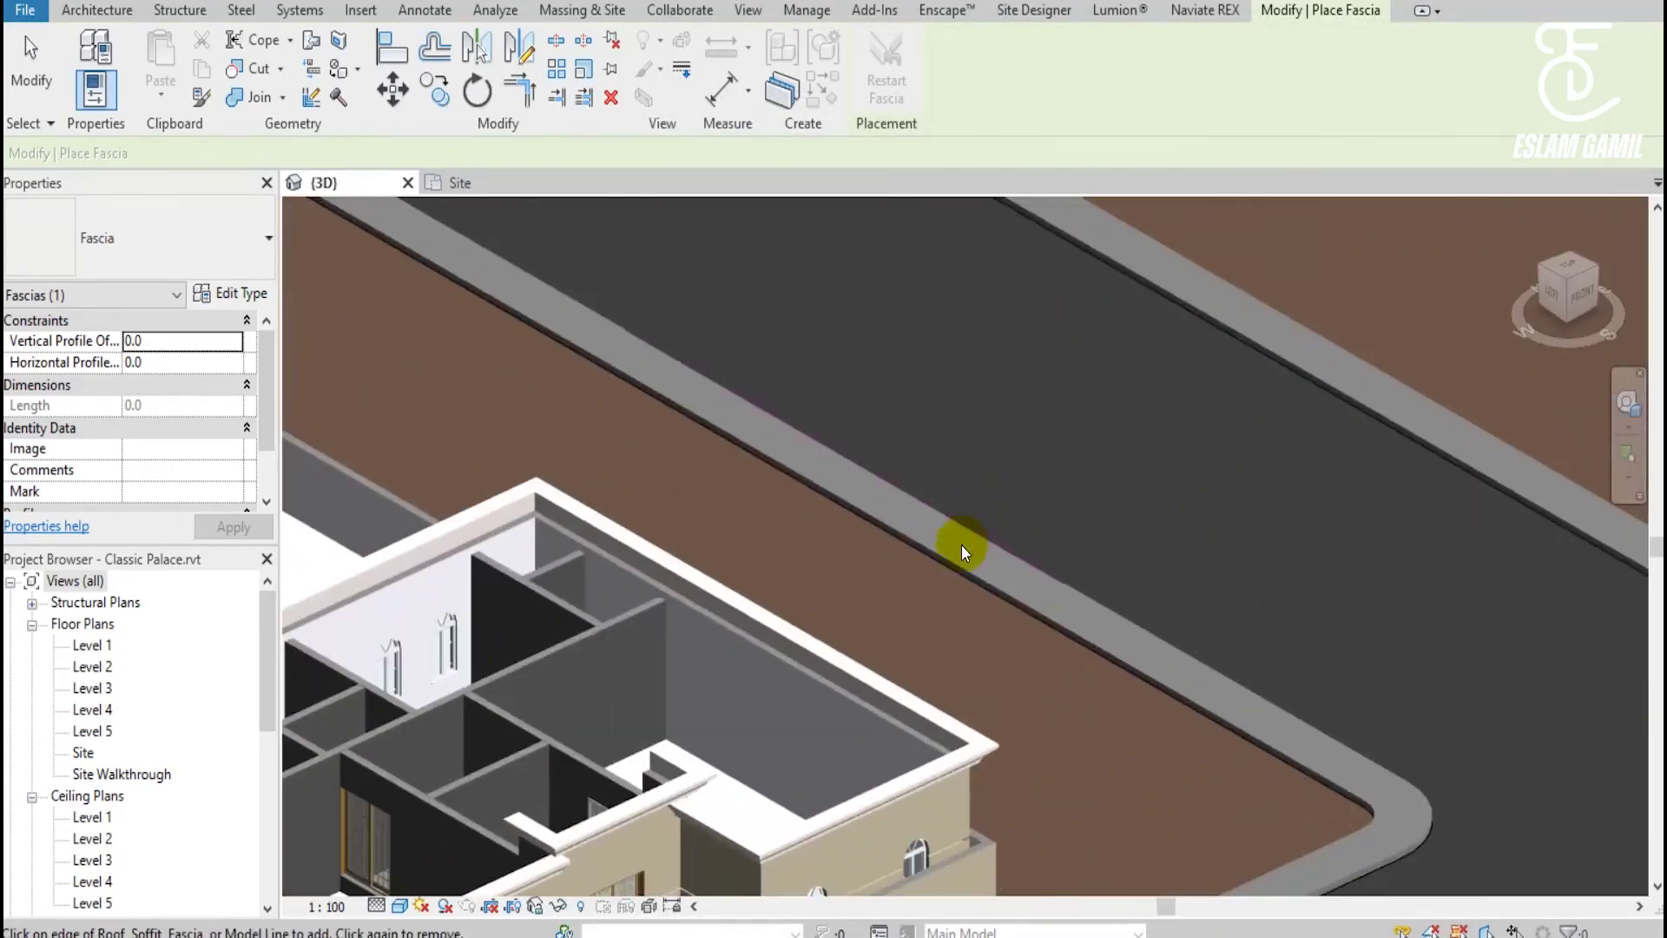
scroll(967, 561, "up", 2)
scroll(969, 574, "up", 1)
left_click(969, 574)
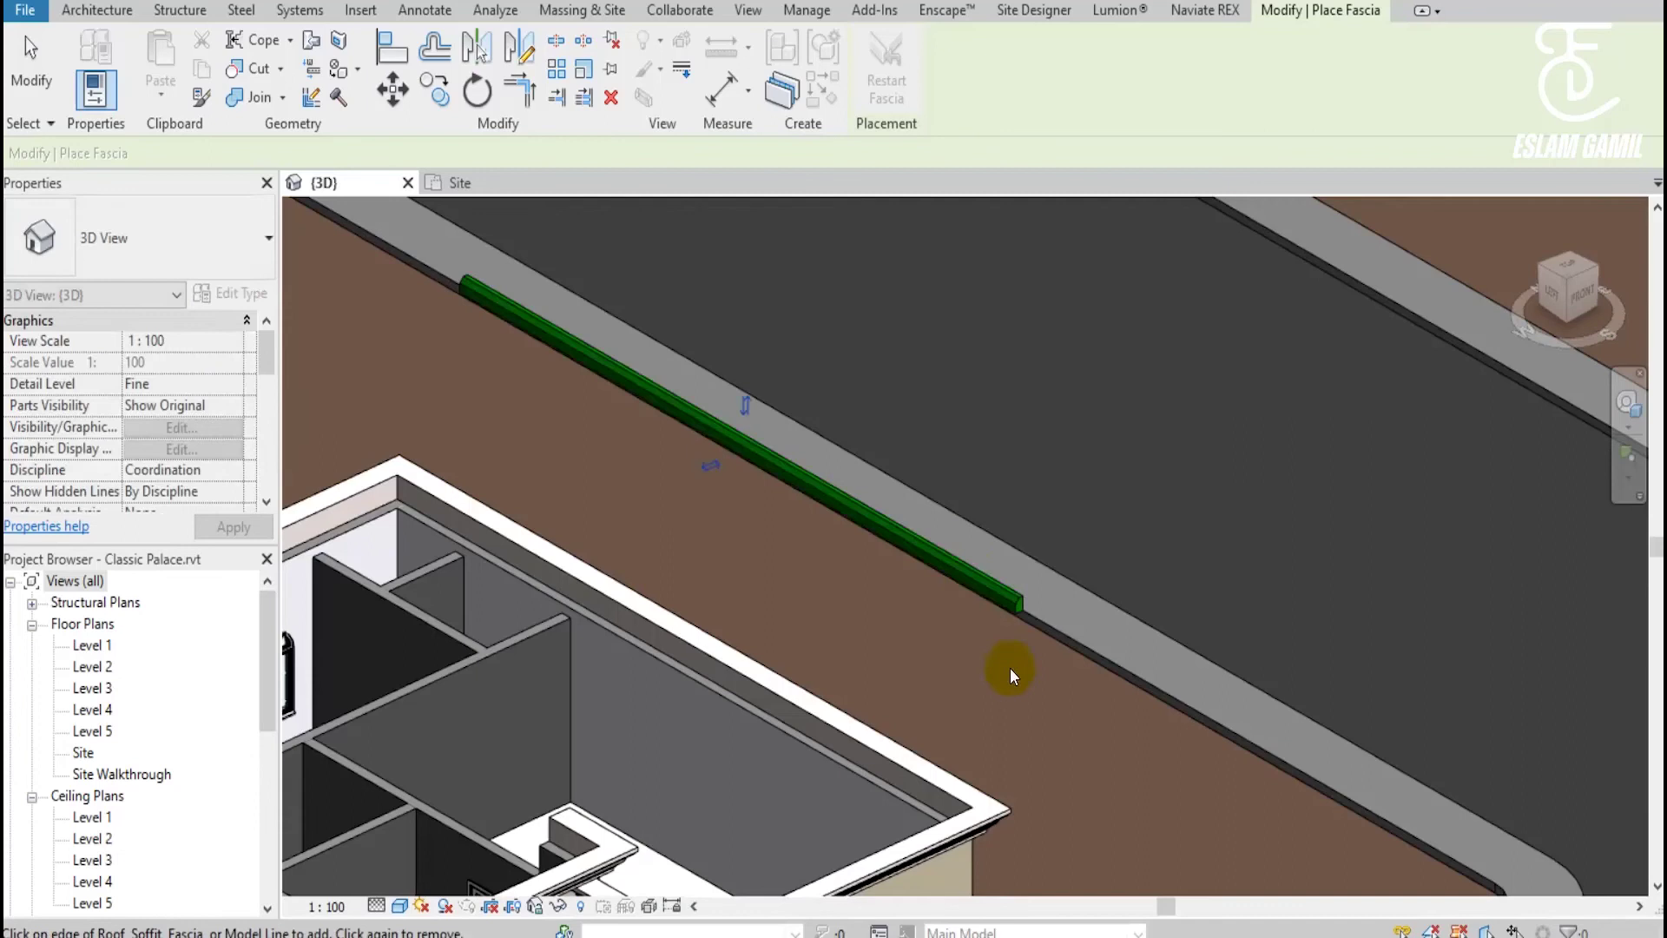
left_click(1071, 636)
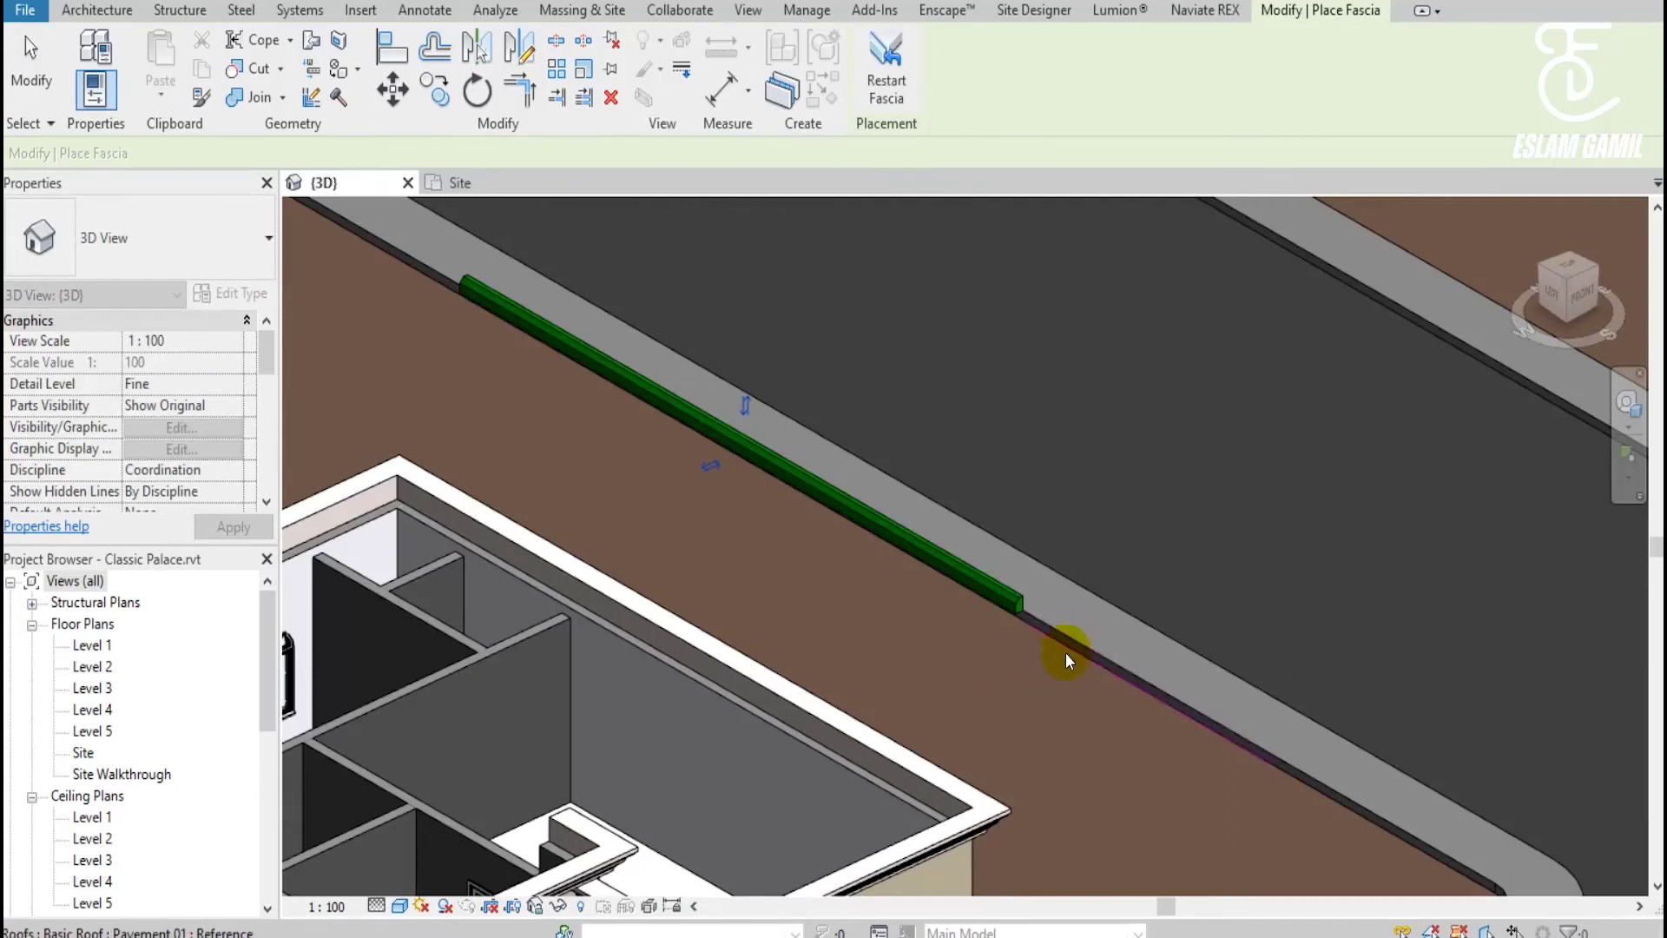
key("Escape")
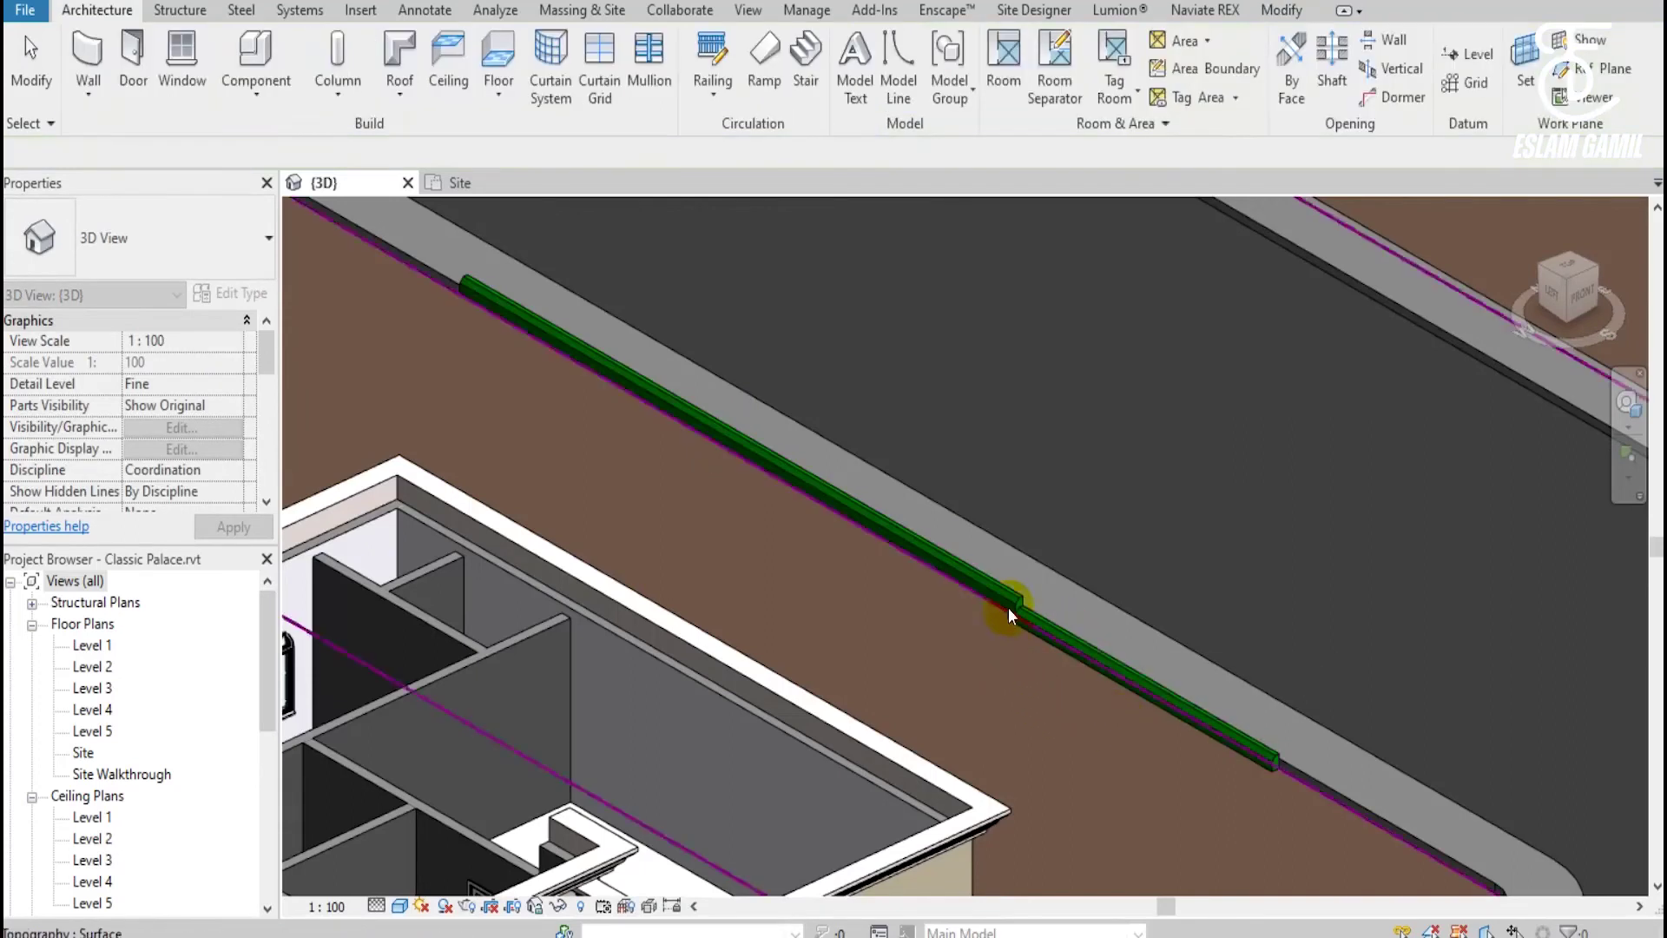
Check the new 24361.5-long fascia, then zoom to fit the whole site.
left_click(1007, 607)
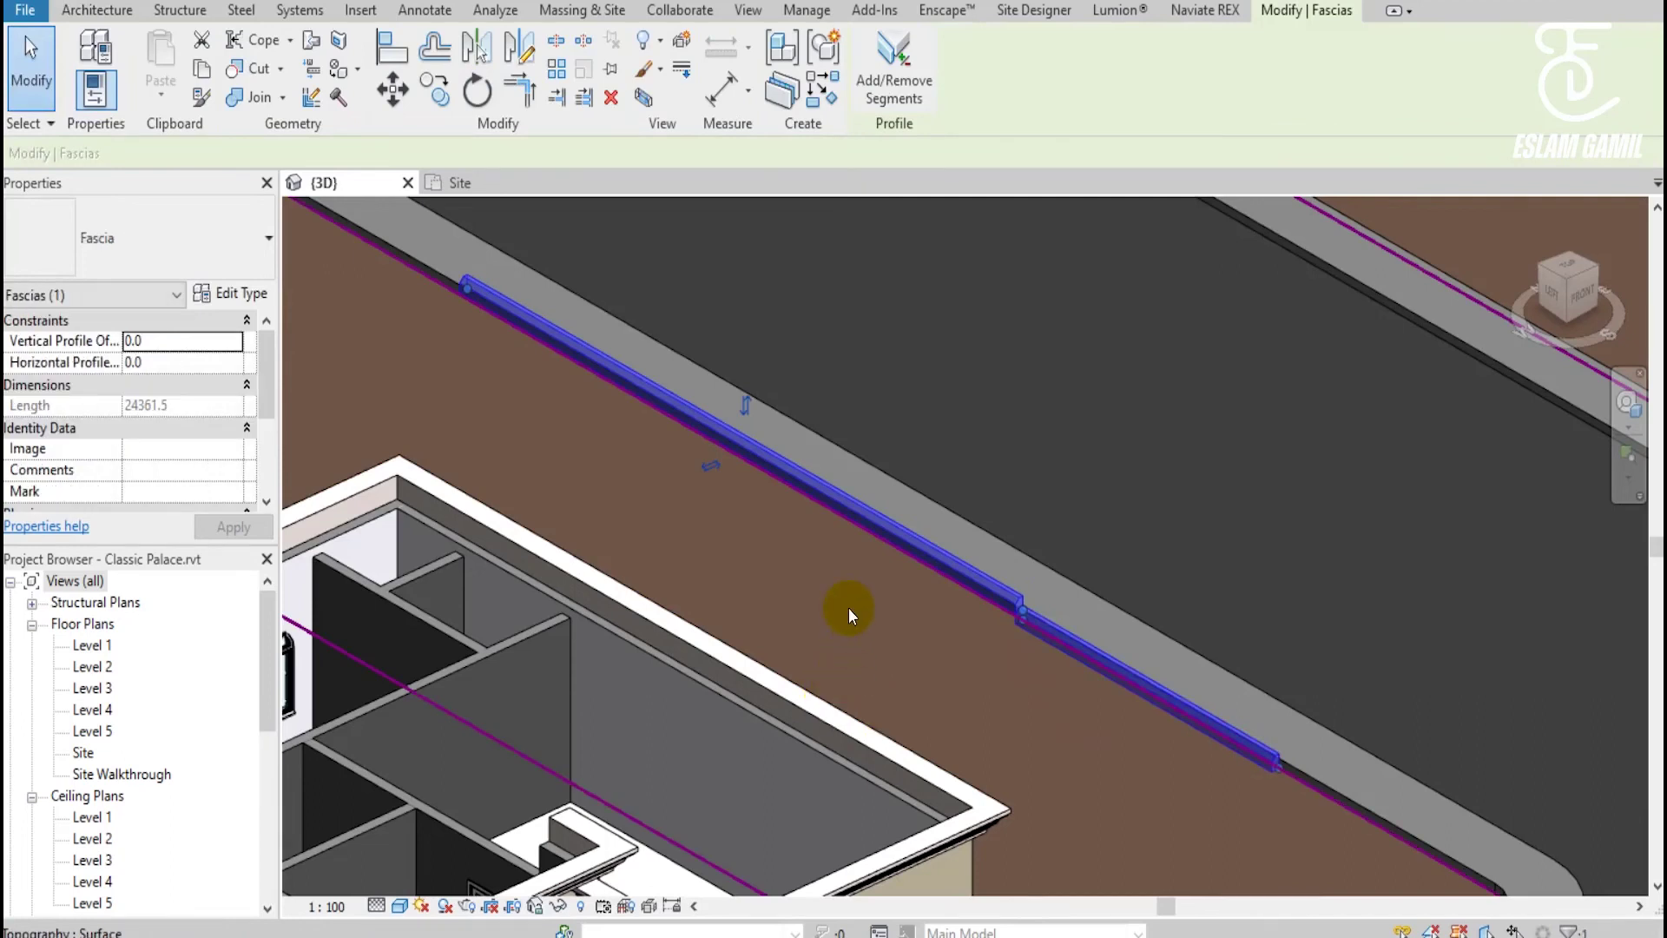
key("Escape")
key("z")
key("f")
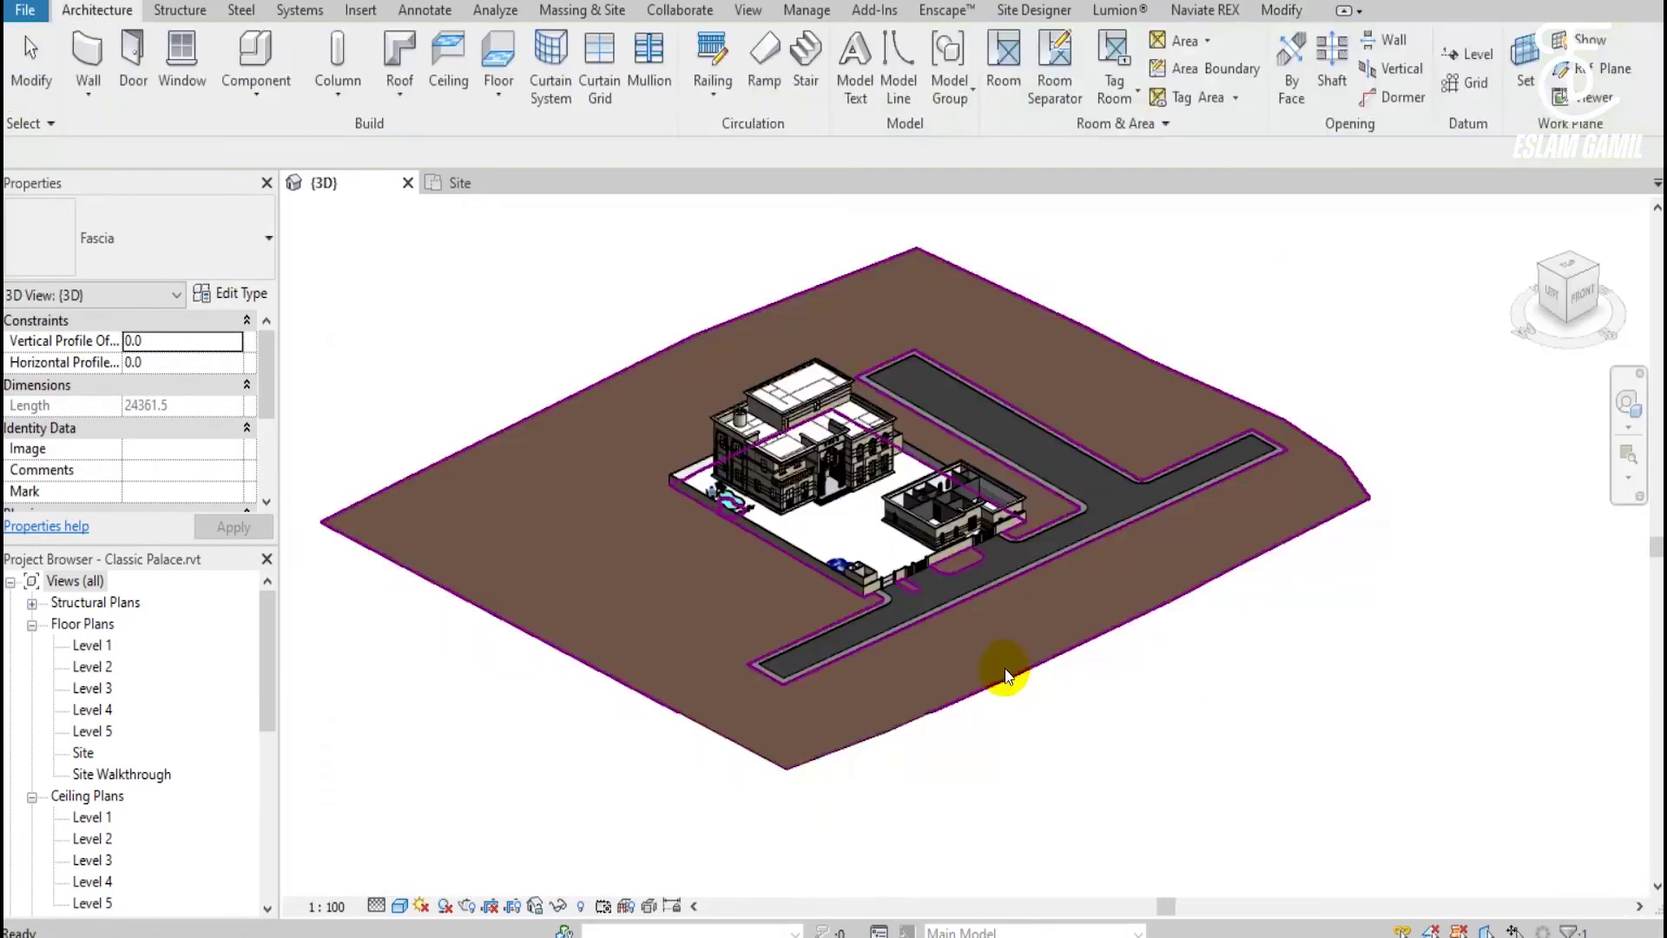
scroll(1076, 424, "up", 2)
scroll(1068, 439, "up", 3)
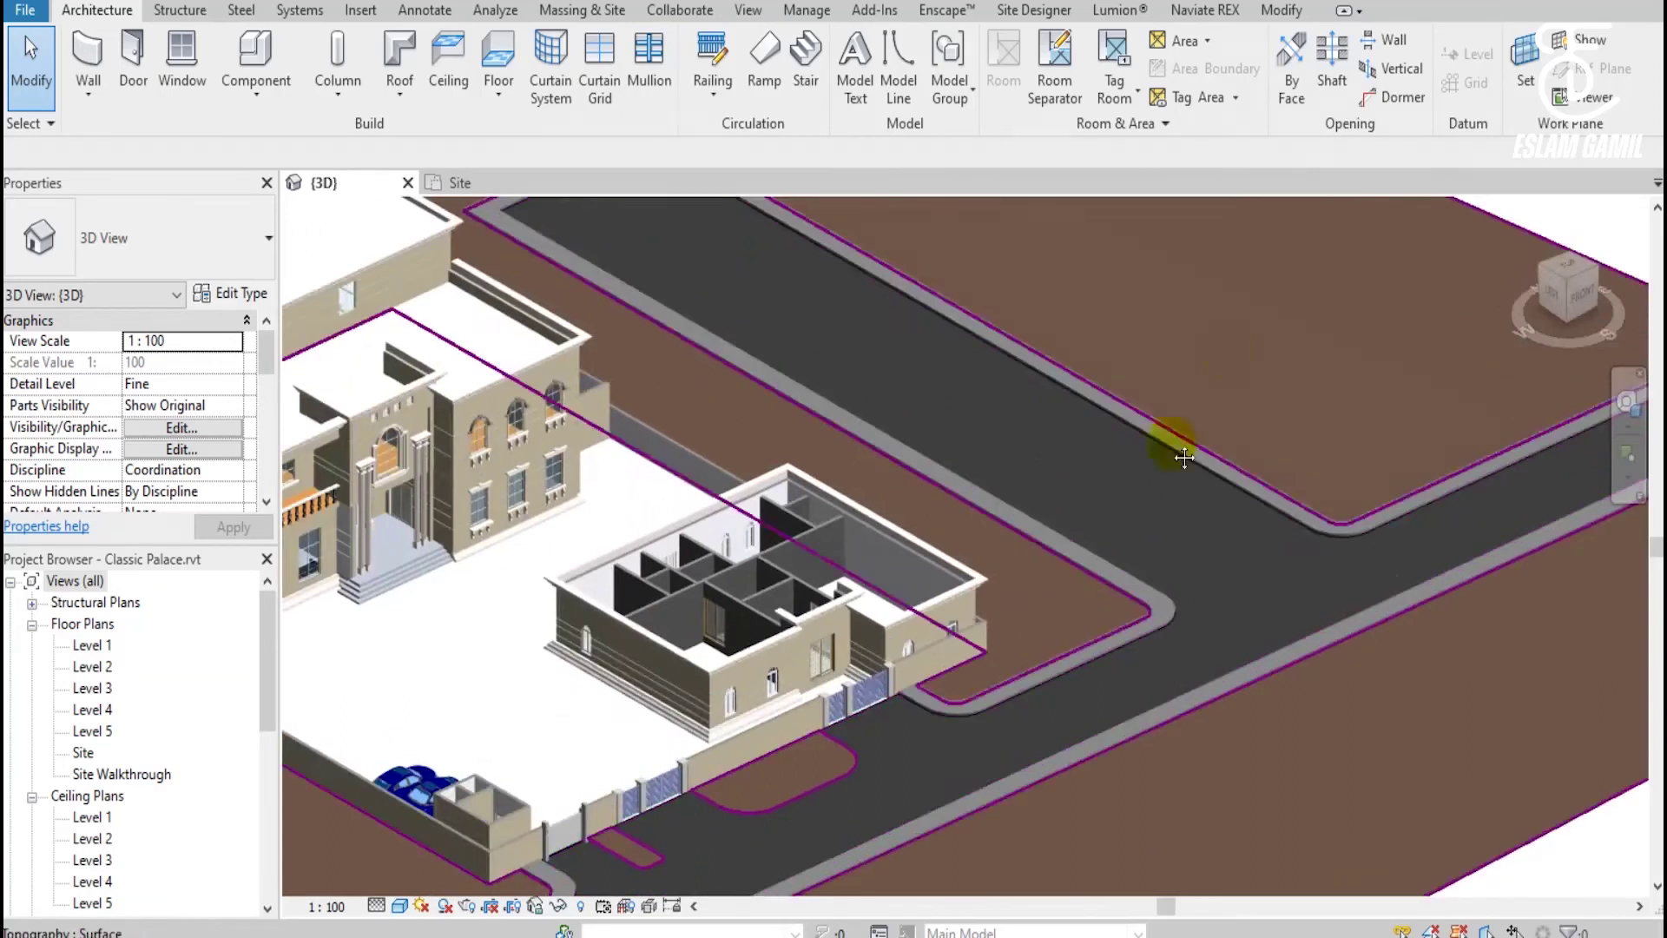
scroll(980, 561, "up", 2)
scroll(873, 592, "down", 1)
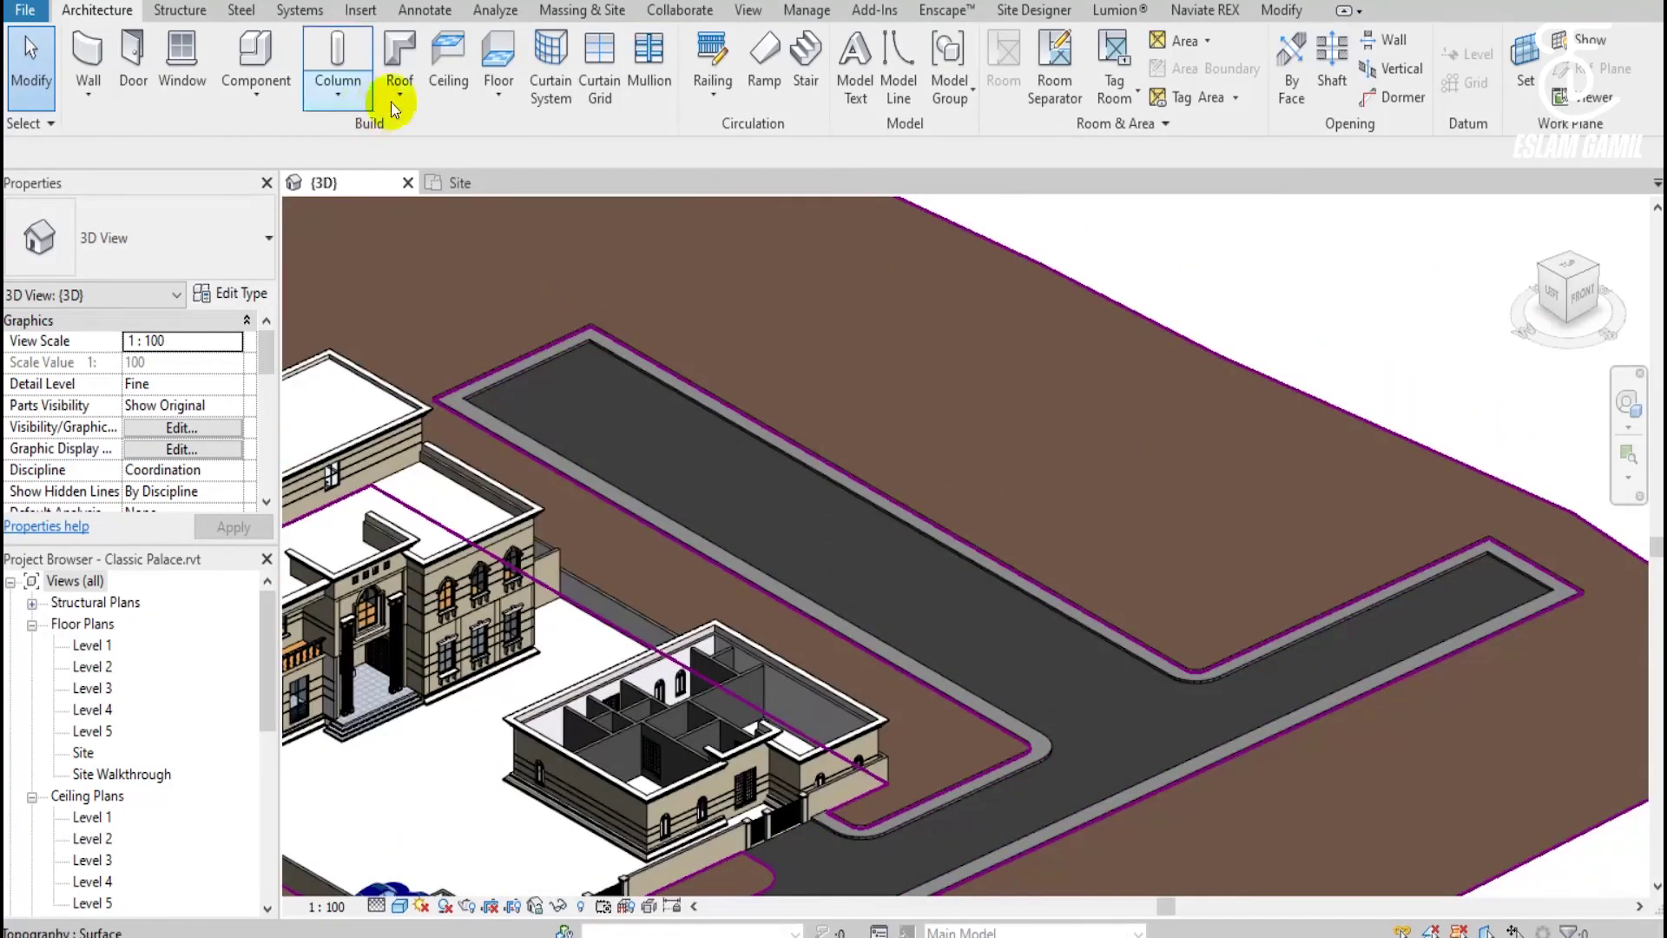
Start another fascia and place it along the other pavement edge.
left_click(395, 97)
left_click(451, 333)
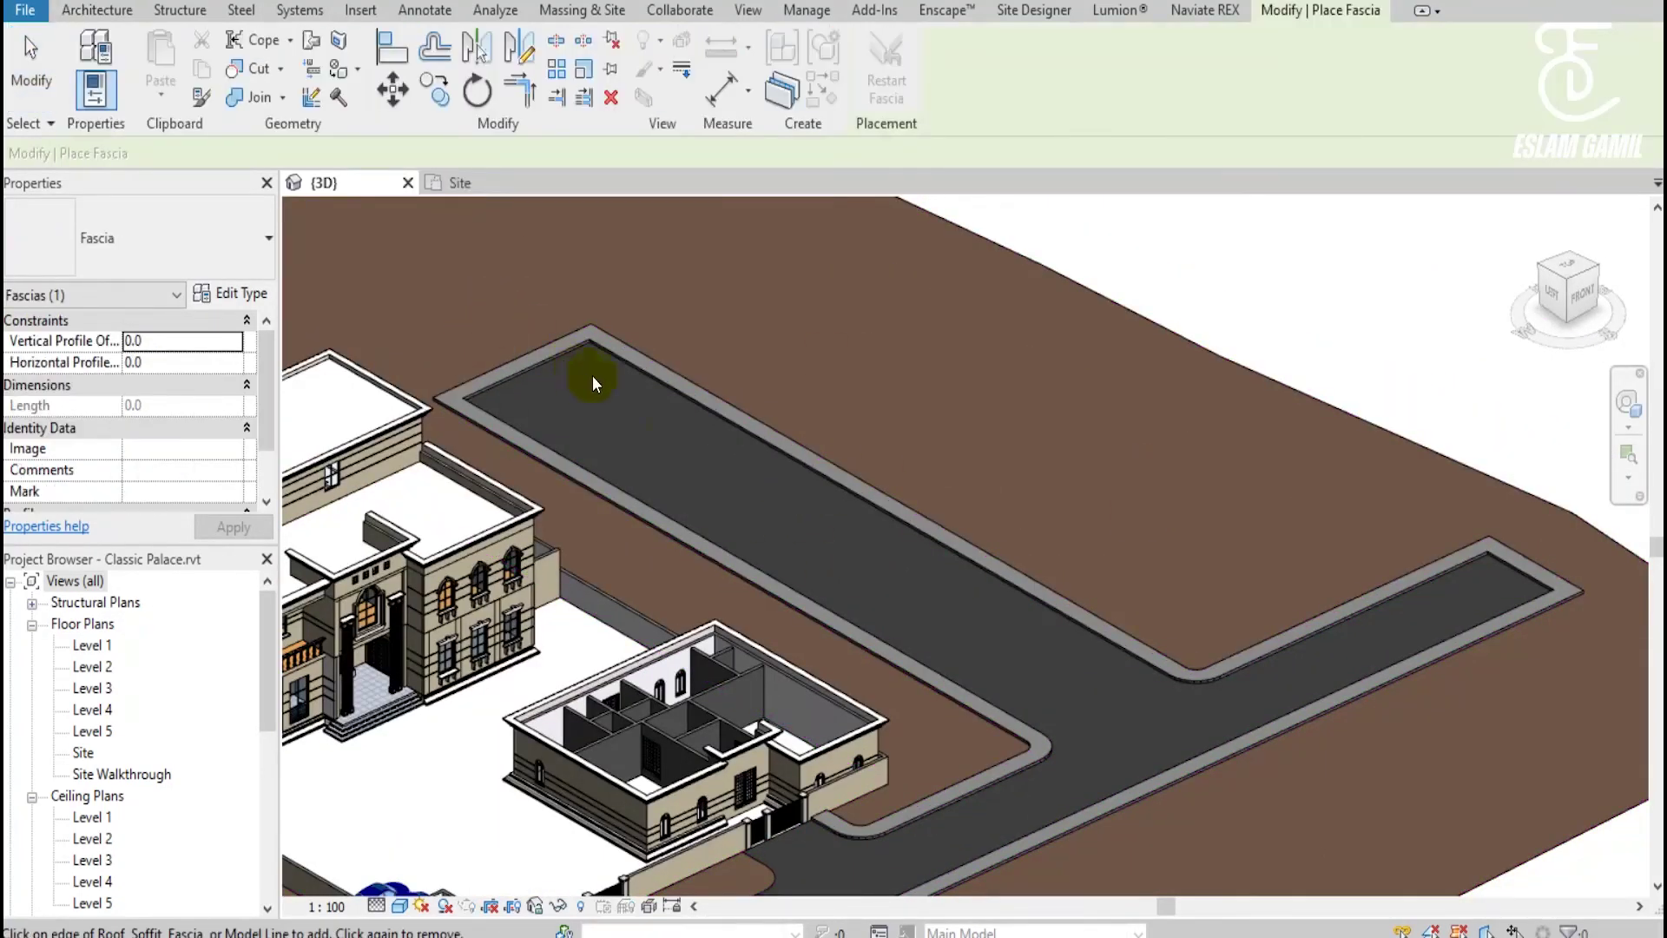
scroll(471, 427, "up", 1)
scroll(465, 420, "up", 3)
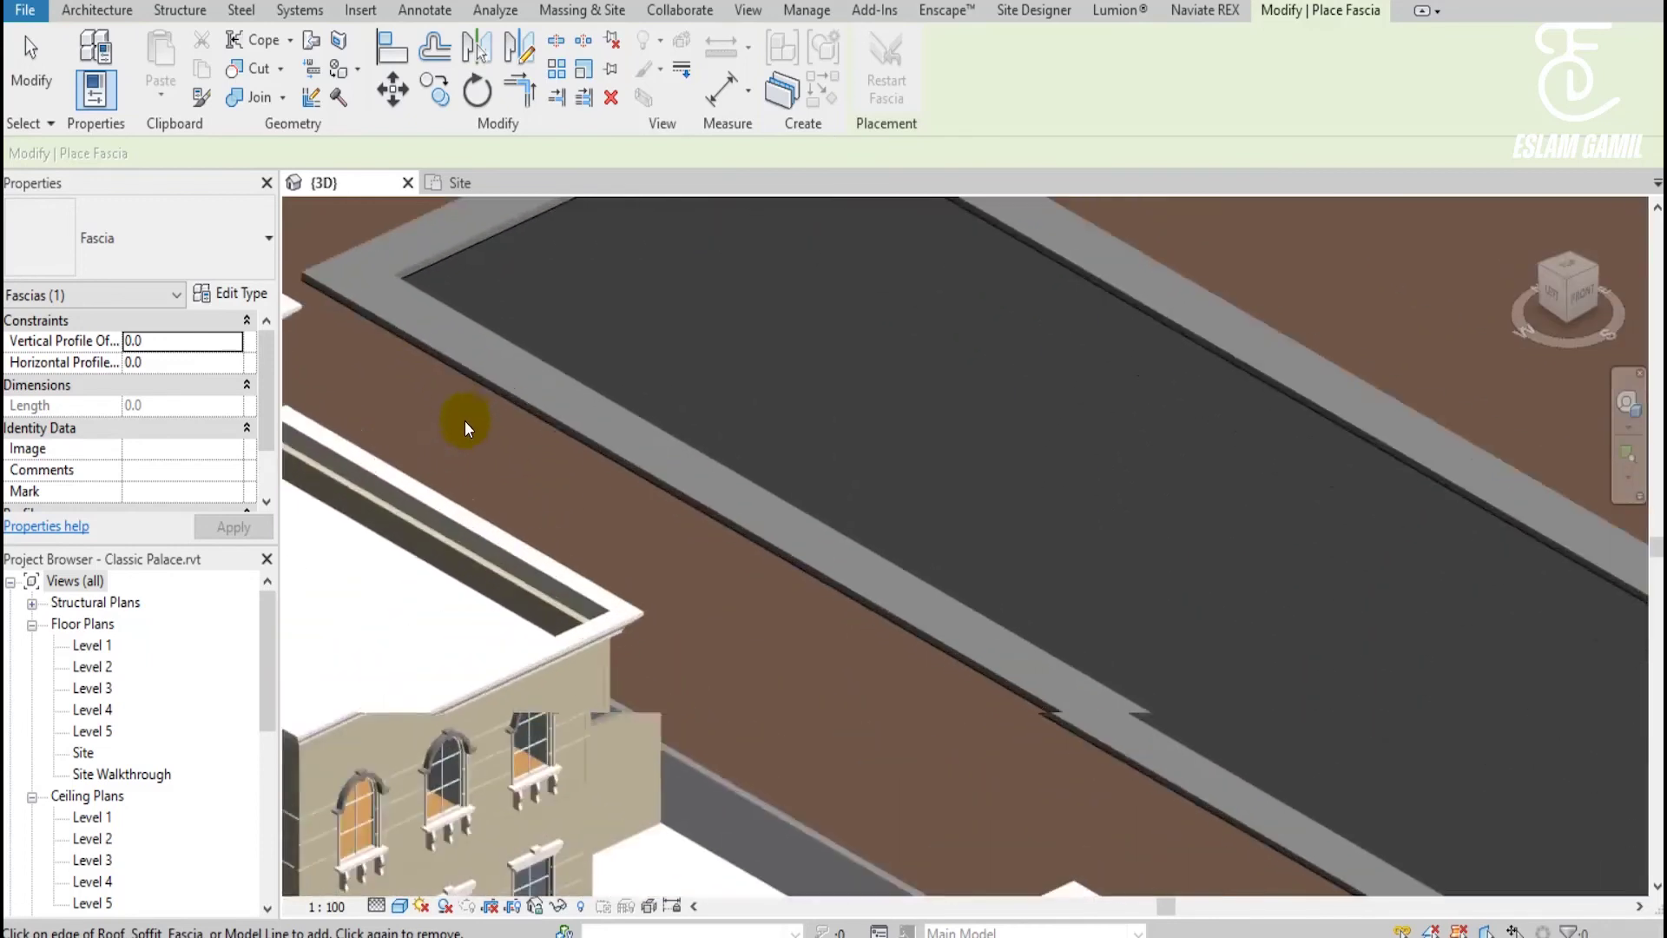
left_click(471, 380)
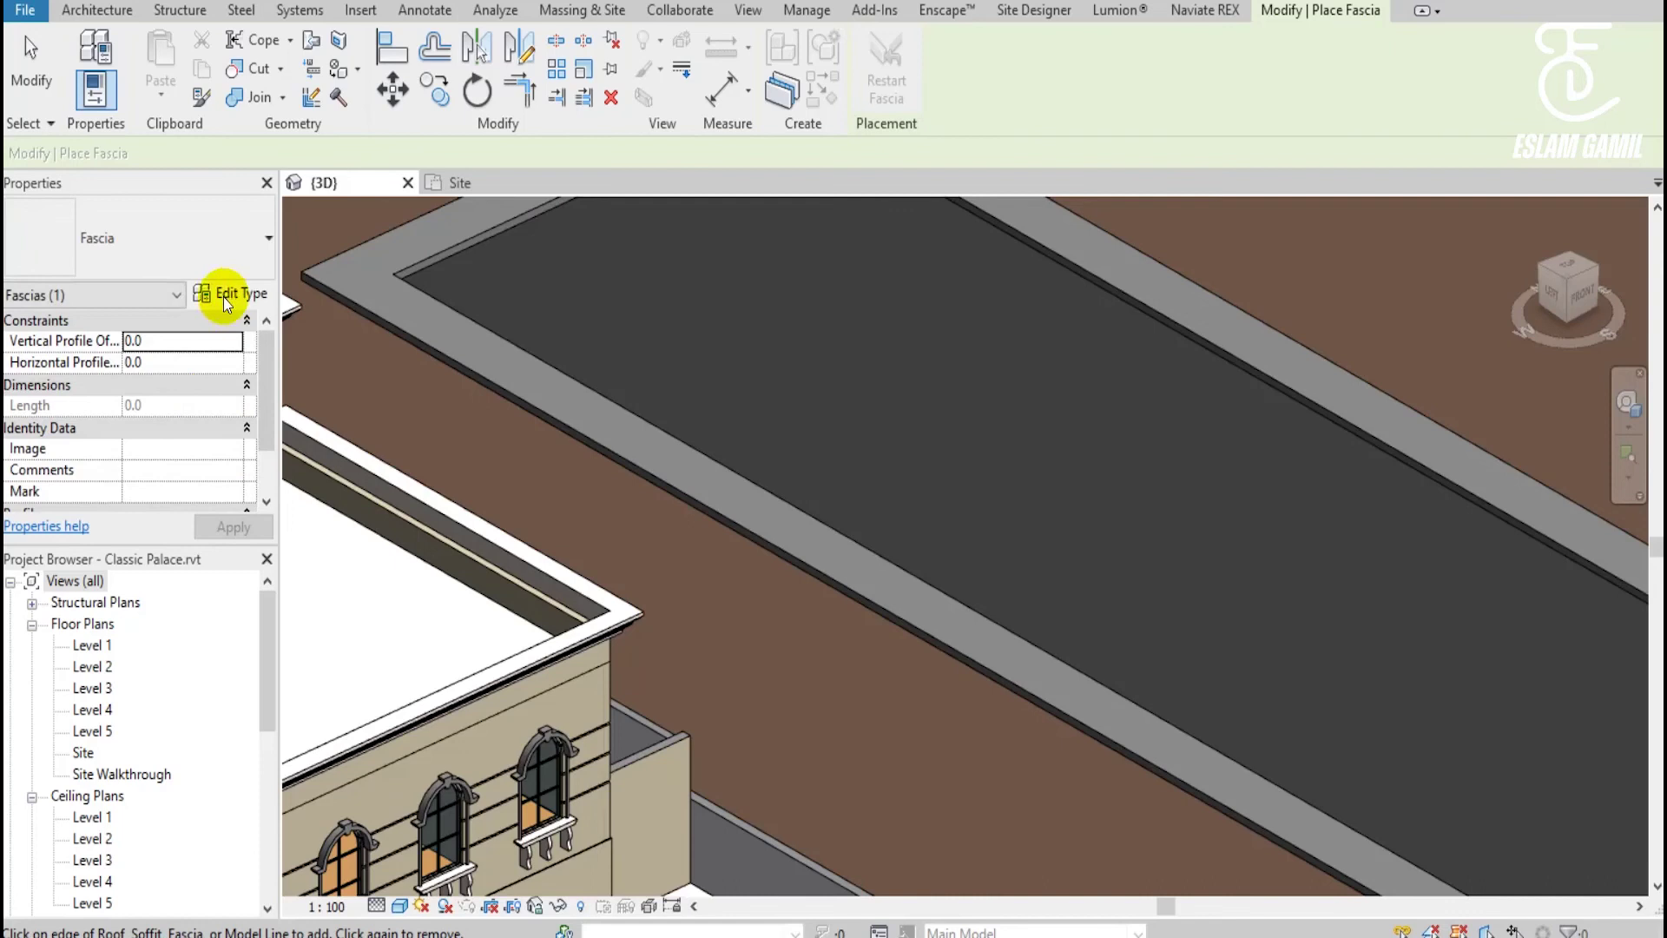
left_click(228, 293)
Set the fascia type's profile to Curbe and bring up its material choices.
left_click(1424, 267)
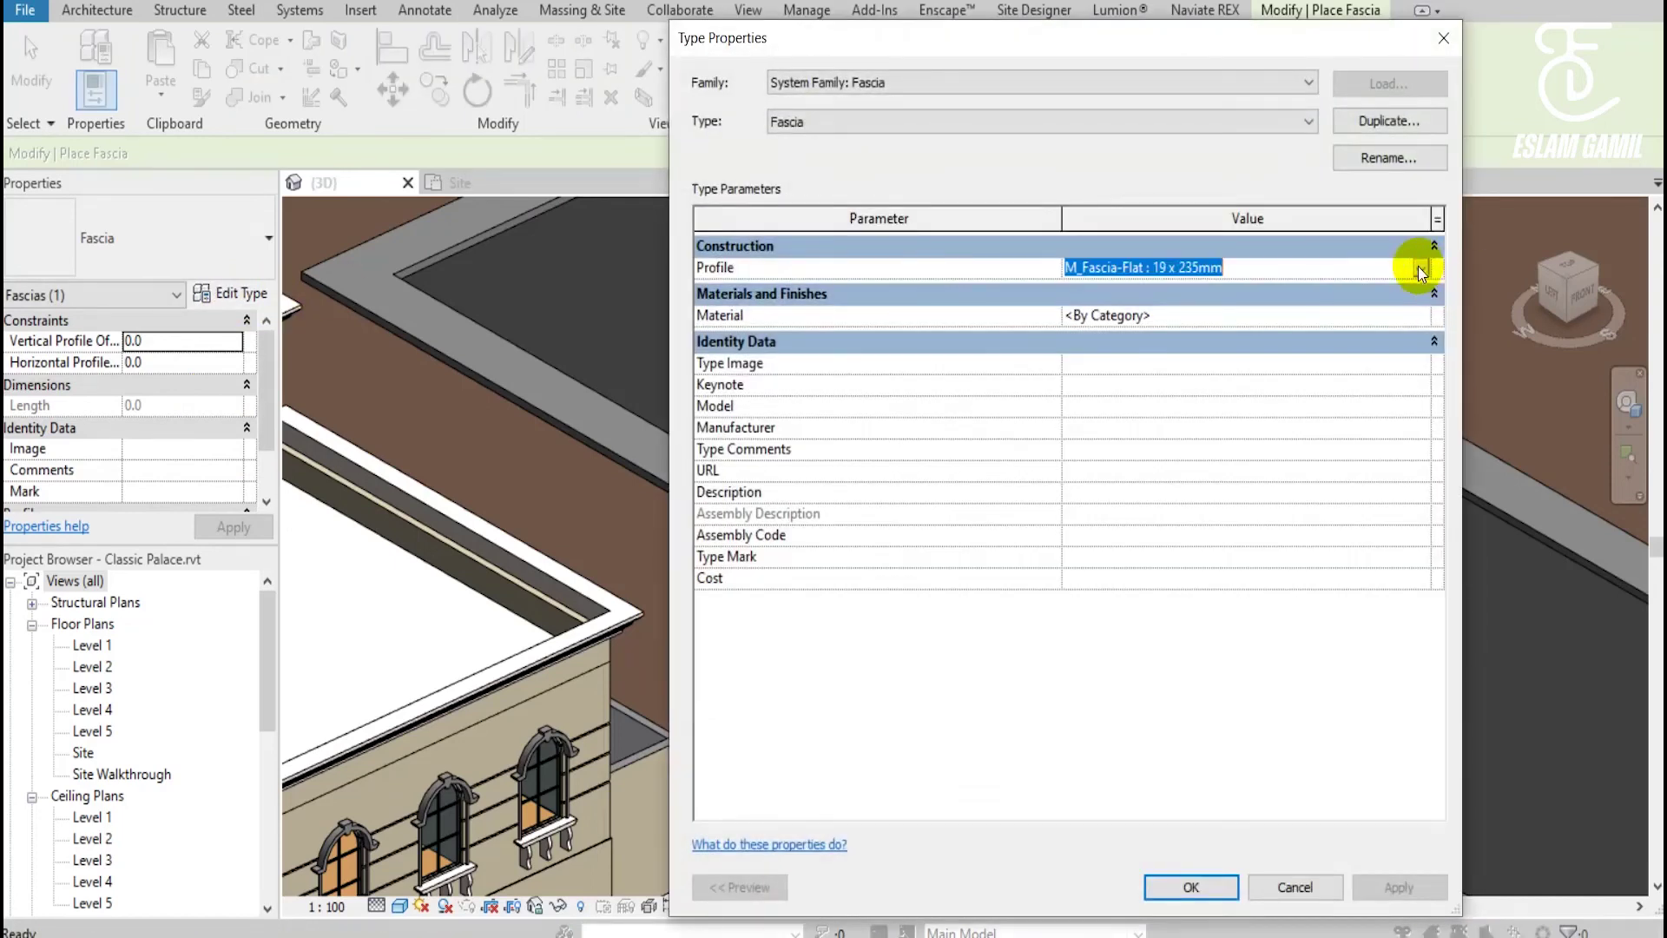
left_click(1420, 267)
left_click(1111, 306)
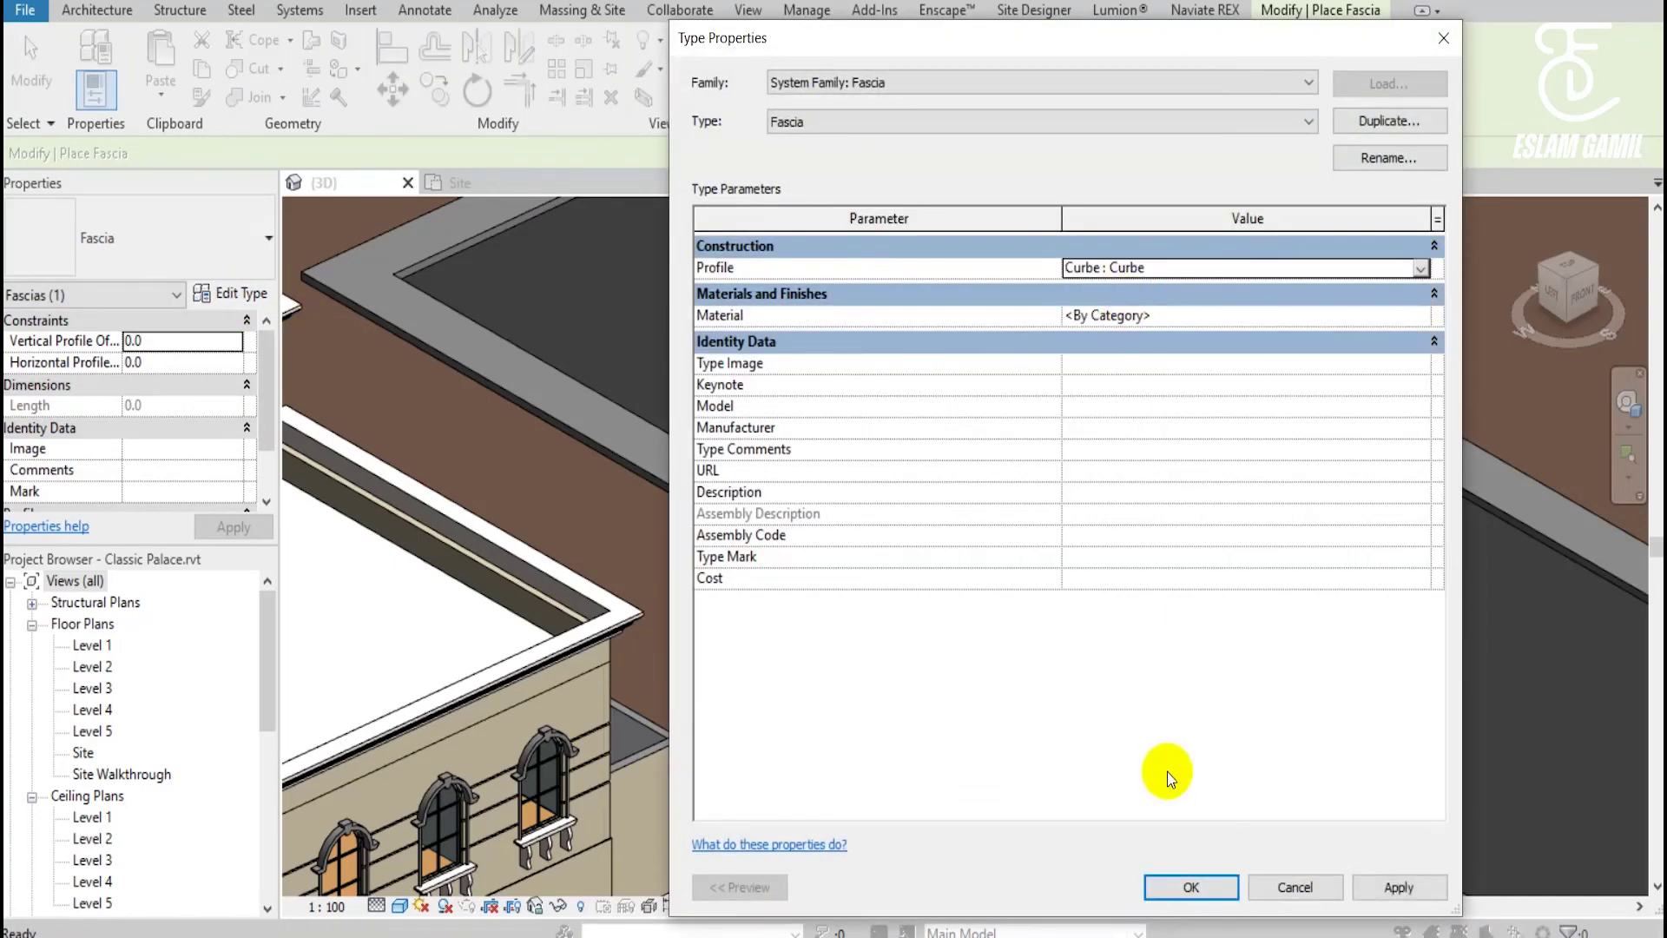
left_click(1427, 315)
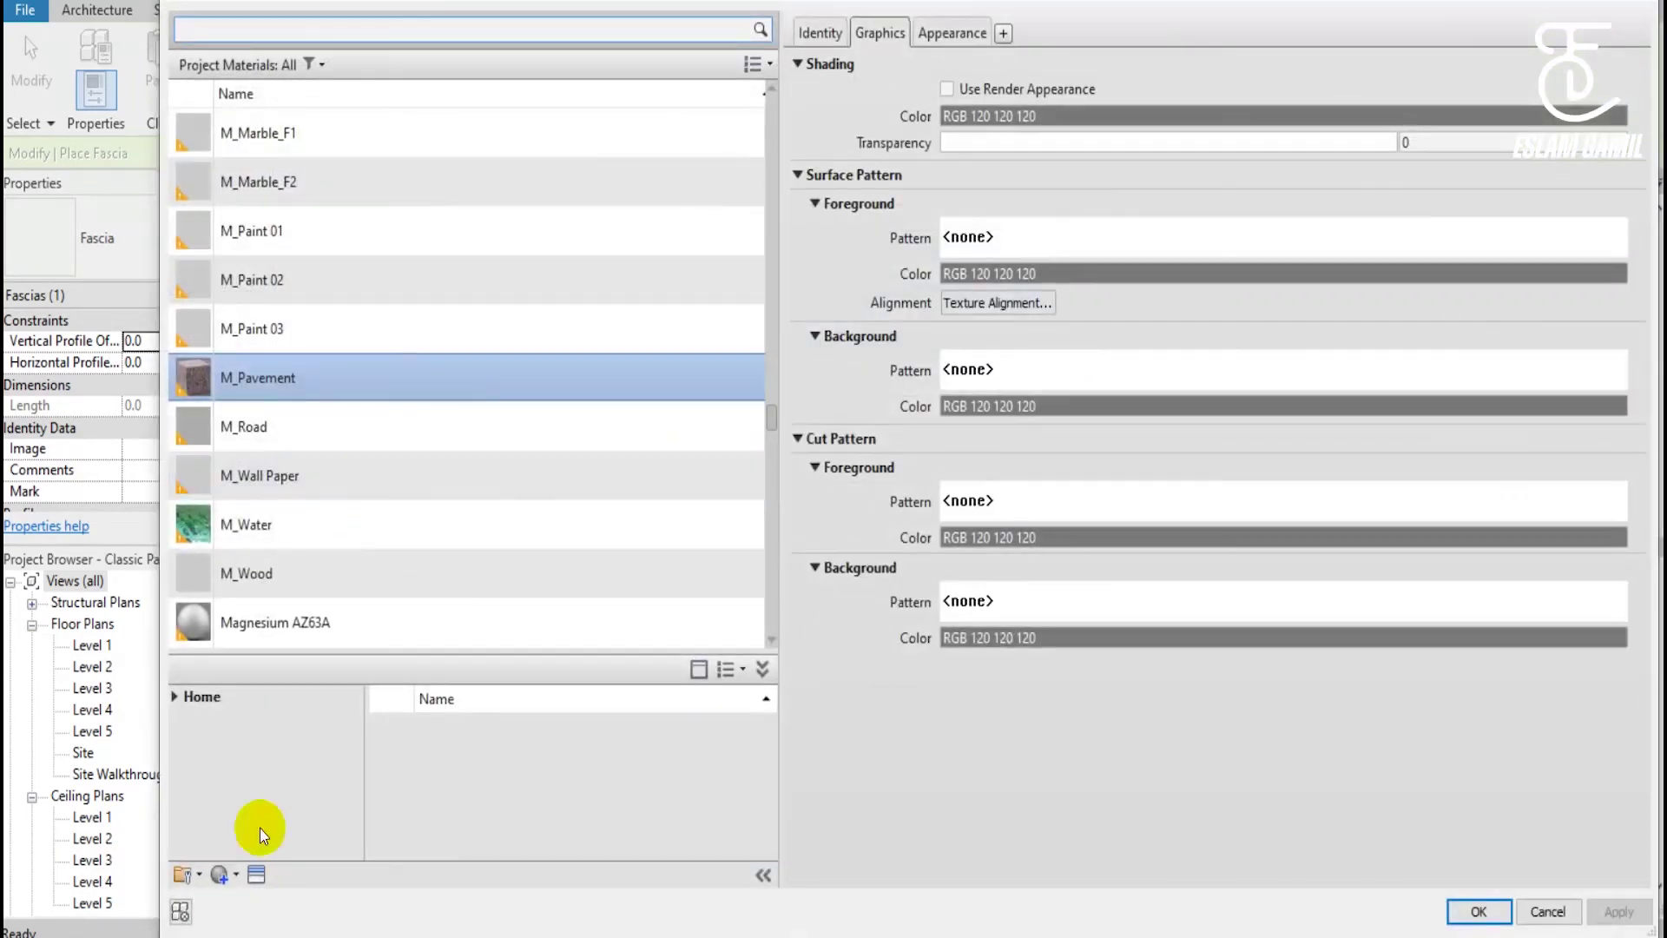
Create a new material and rename it M_Curbe Conc.
left_click(236, 875)
left_click(240, 896)
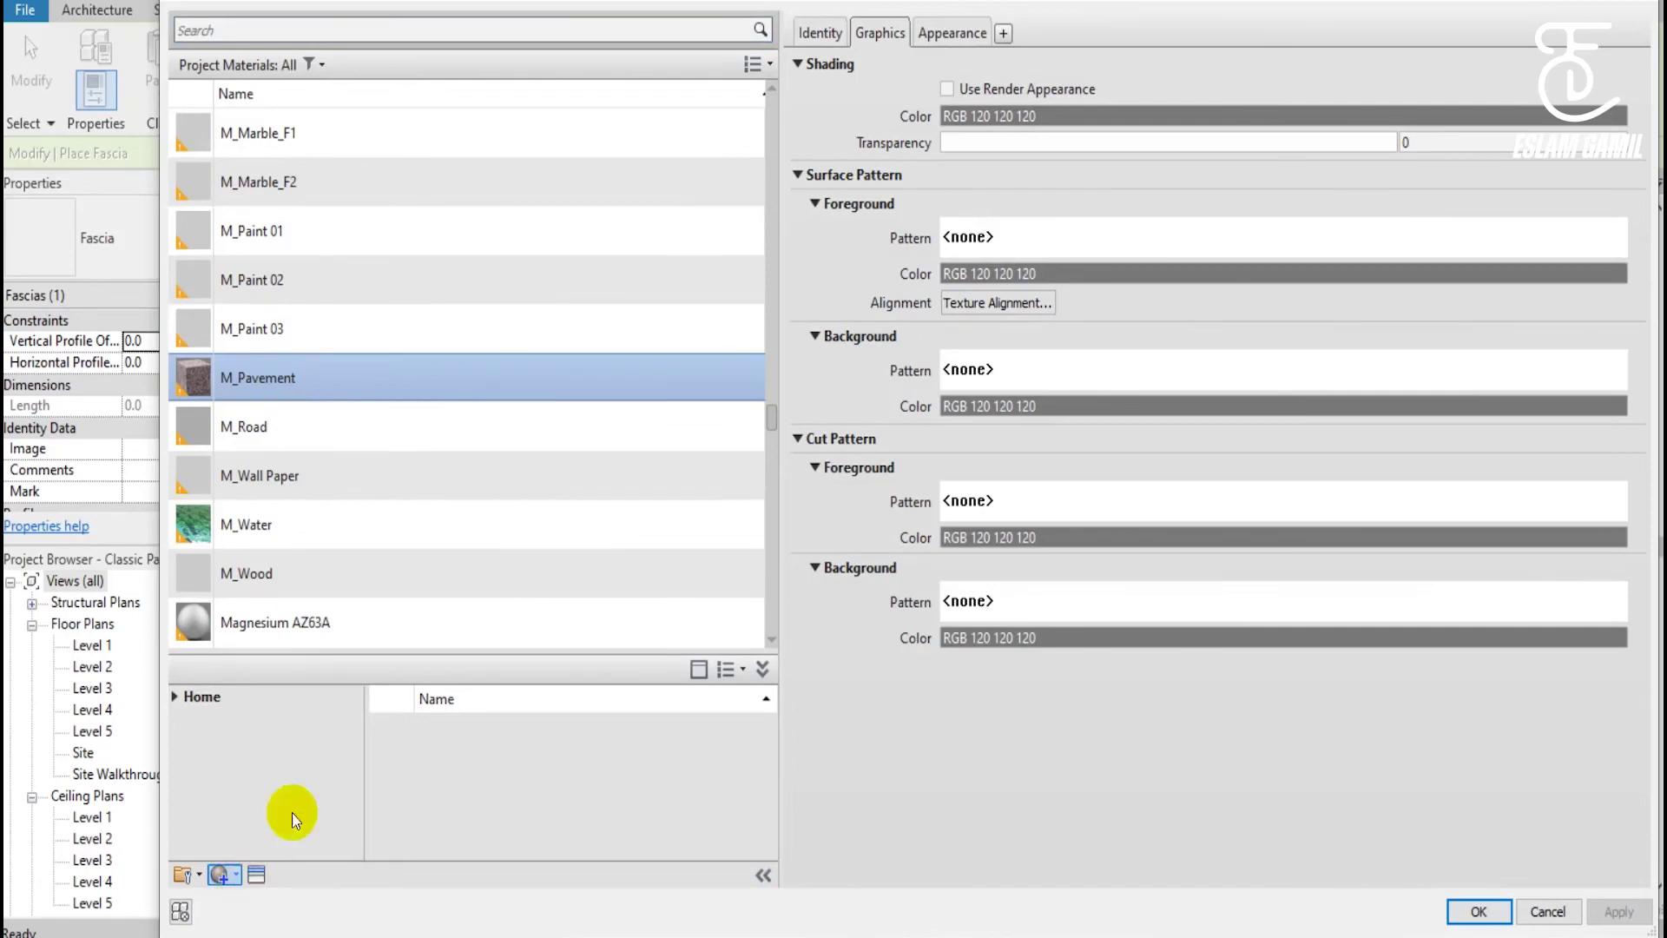
right_click(340, 377)
left_click(429, 446)
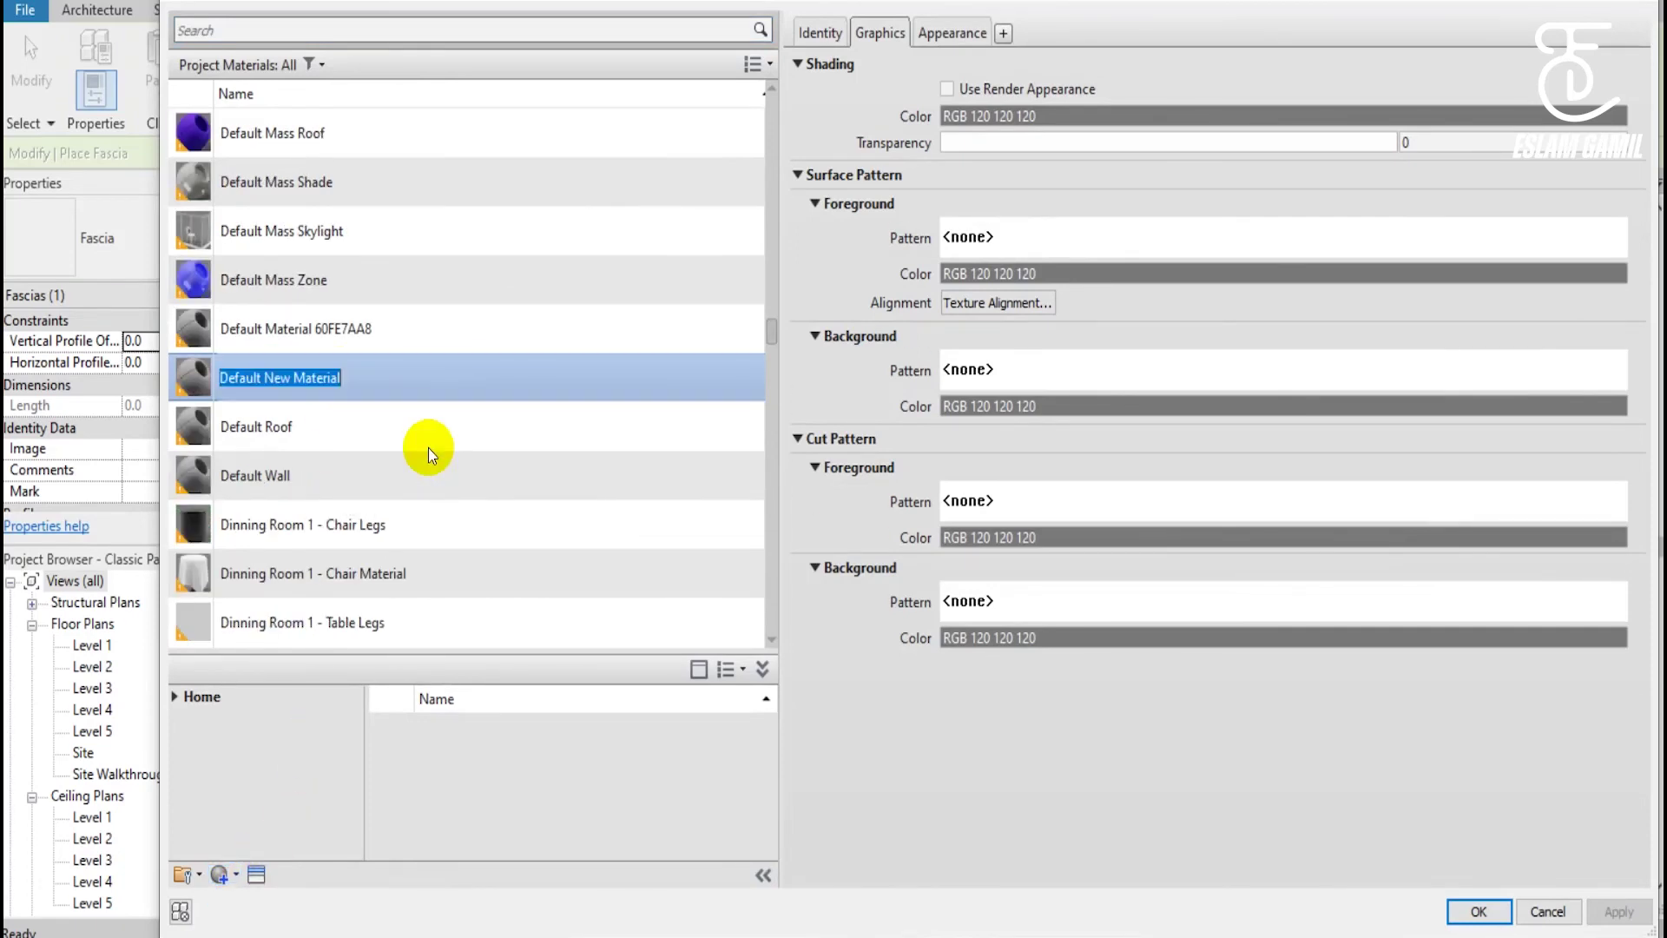
type("M_Curbe Co")
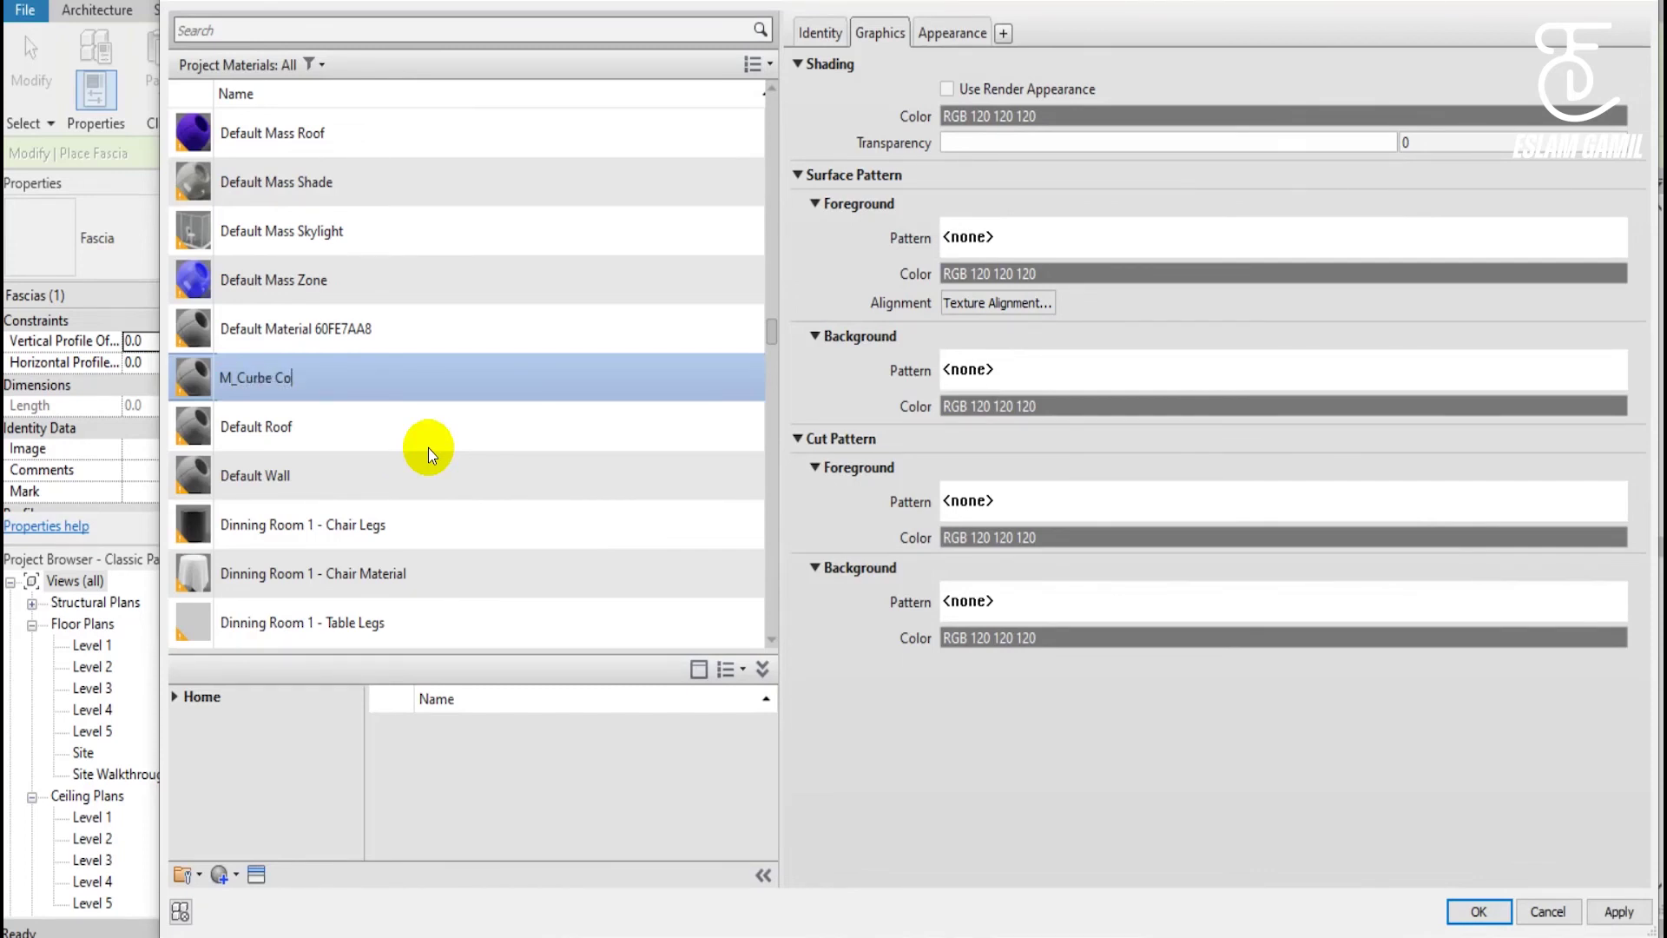
type("nc")
key("Return")
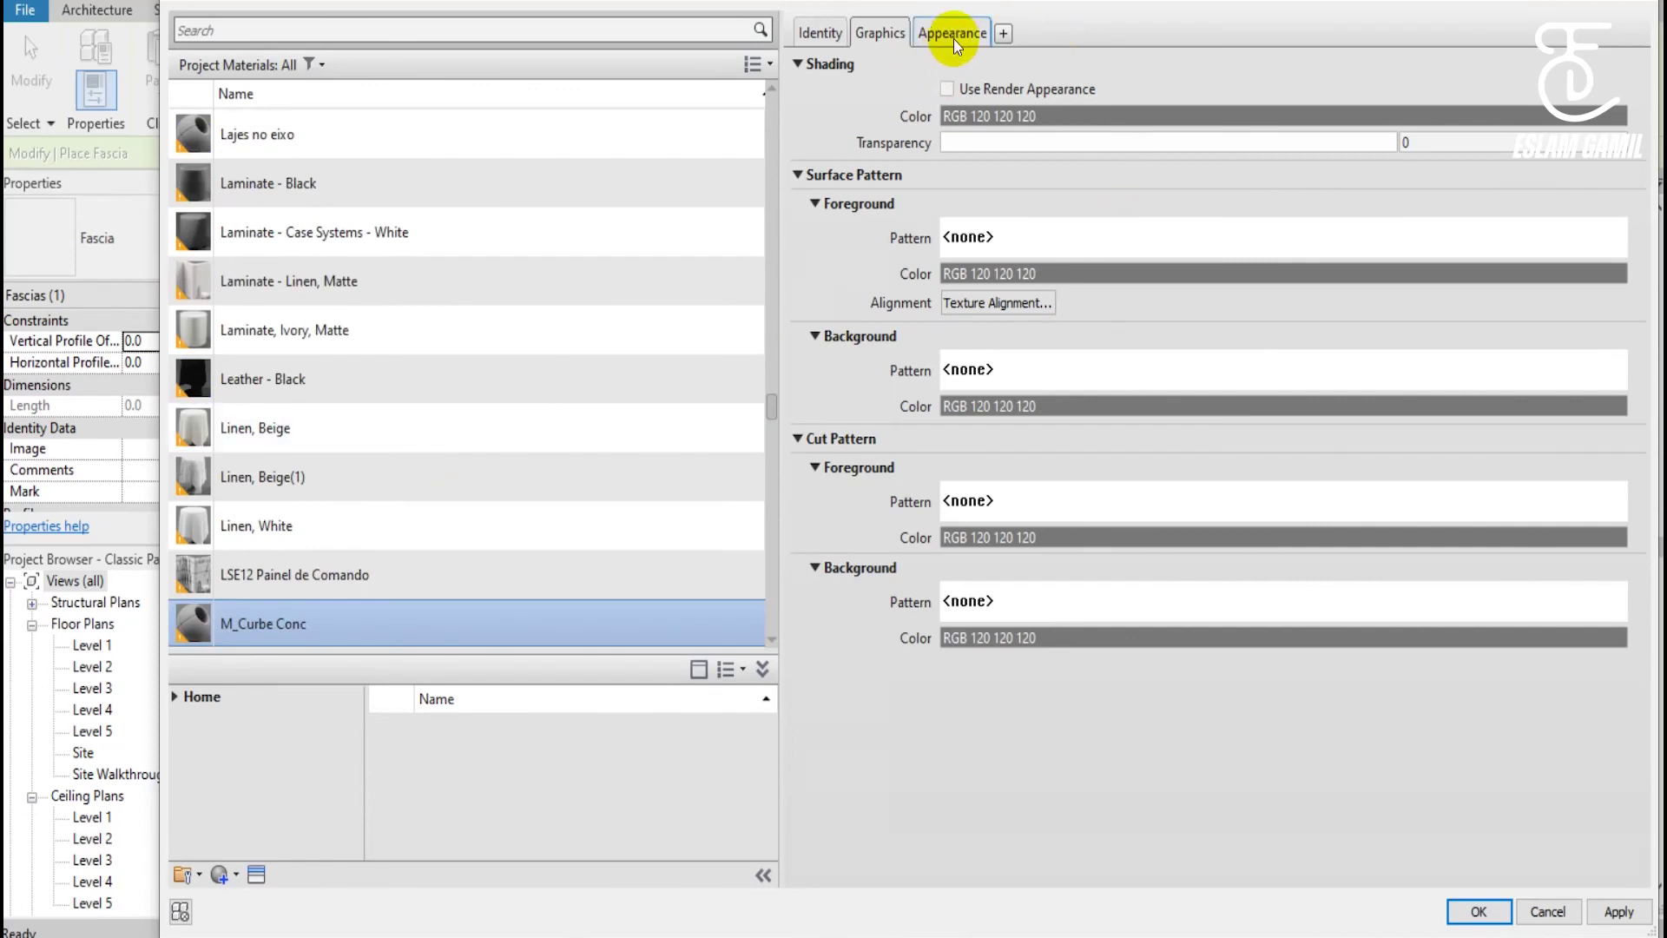
Give M_Curbe Conc the Concrete - Cast in Place appearance from the Appearance Library.
left_click(954, 34)
left_click(1604, 67)
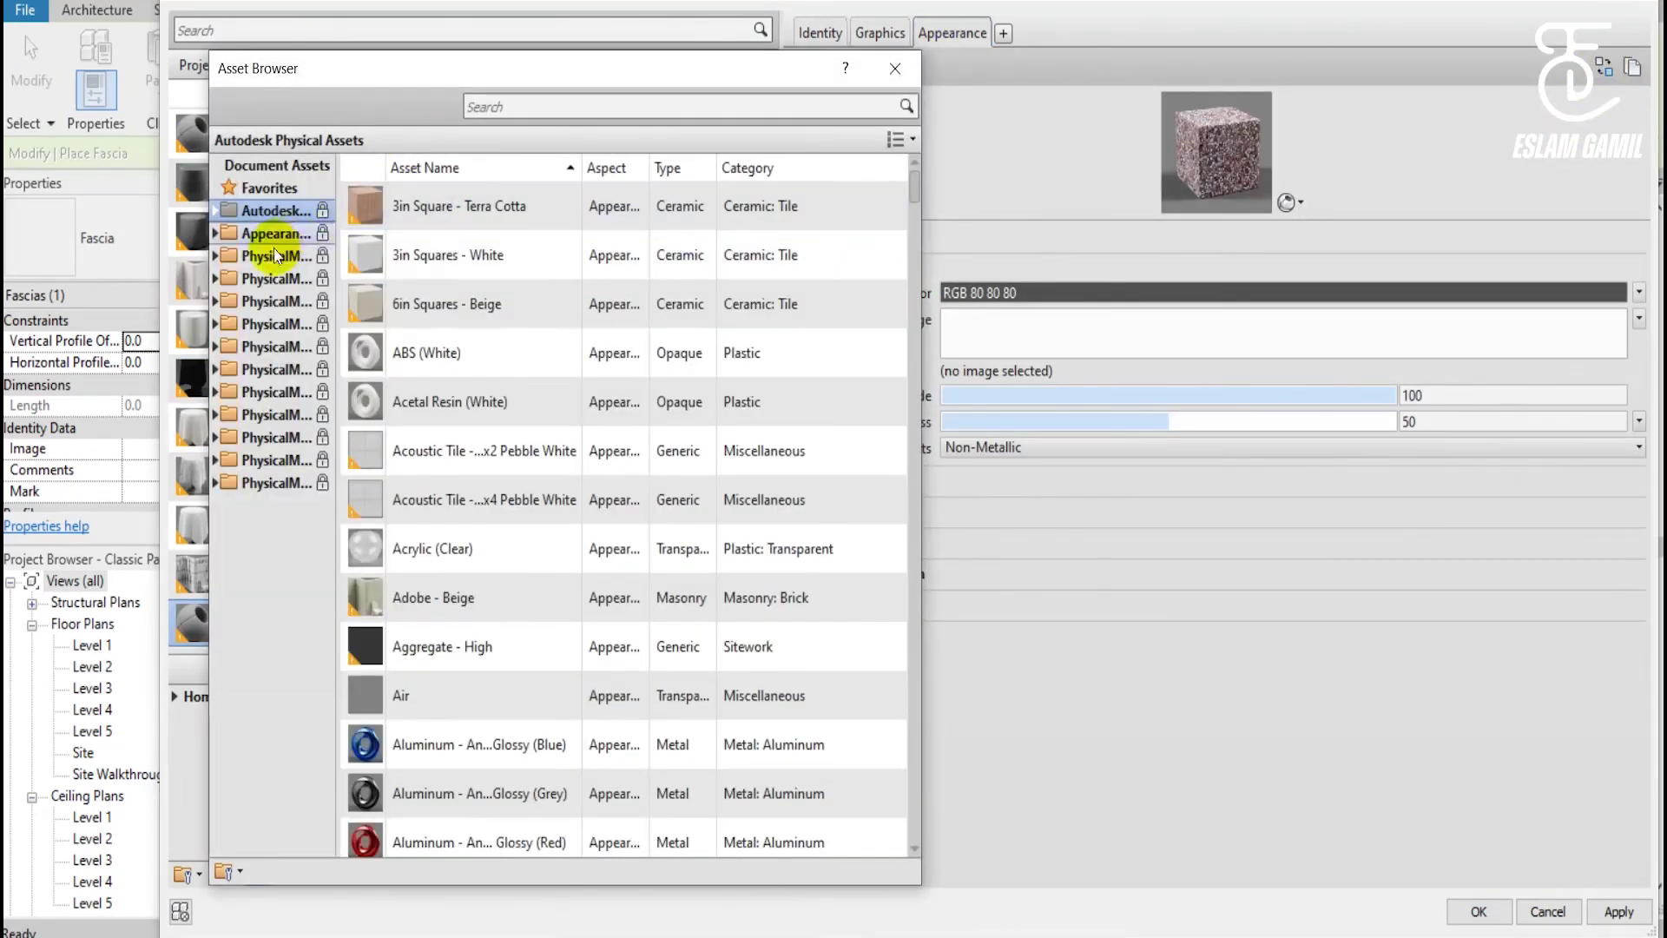
left_click(229, 233)
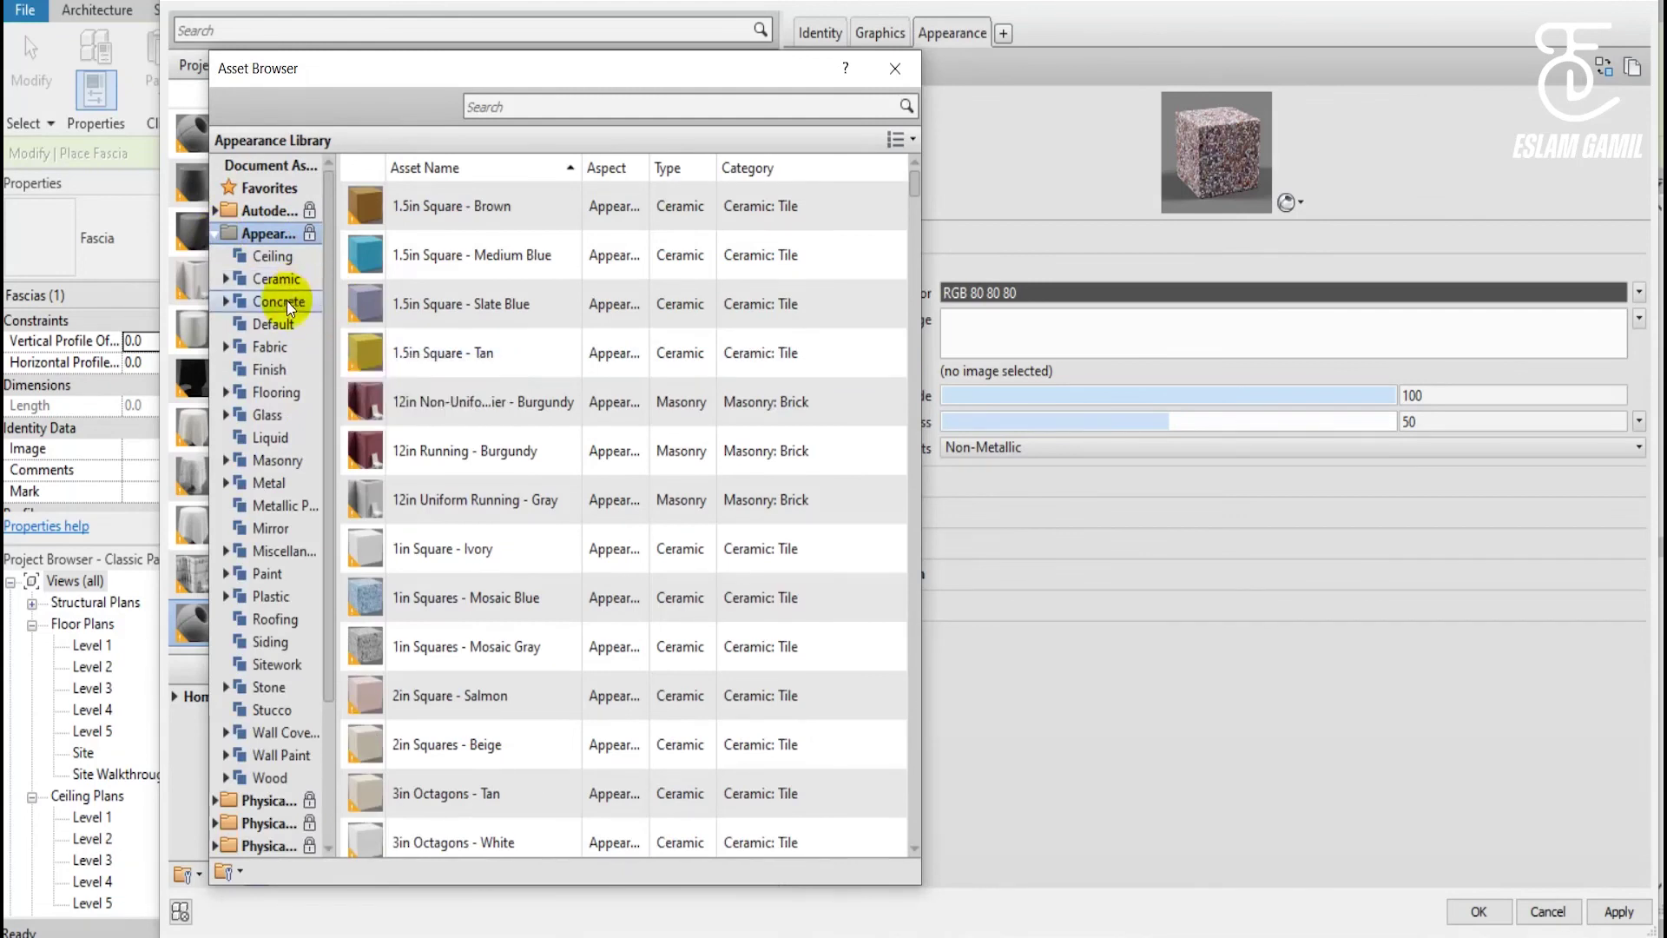
left_click(280, 301)
mouse_move(554, 352)
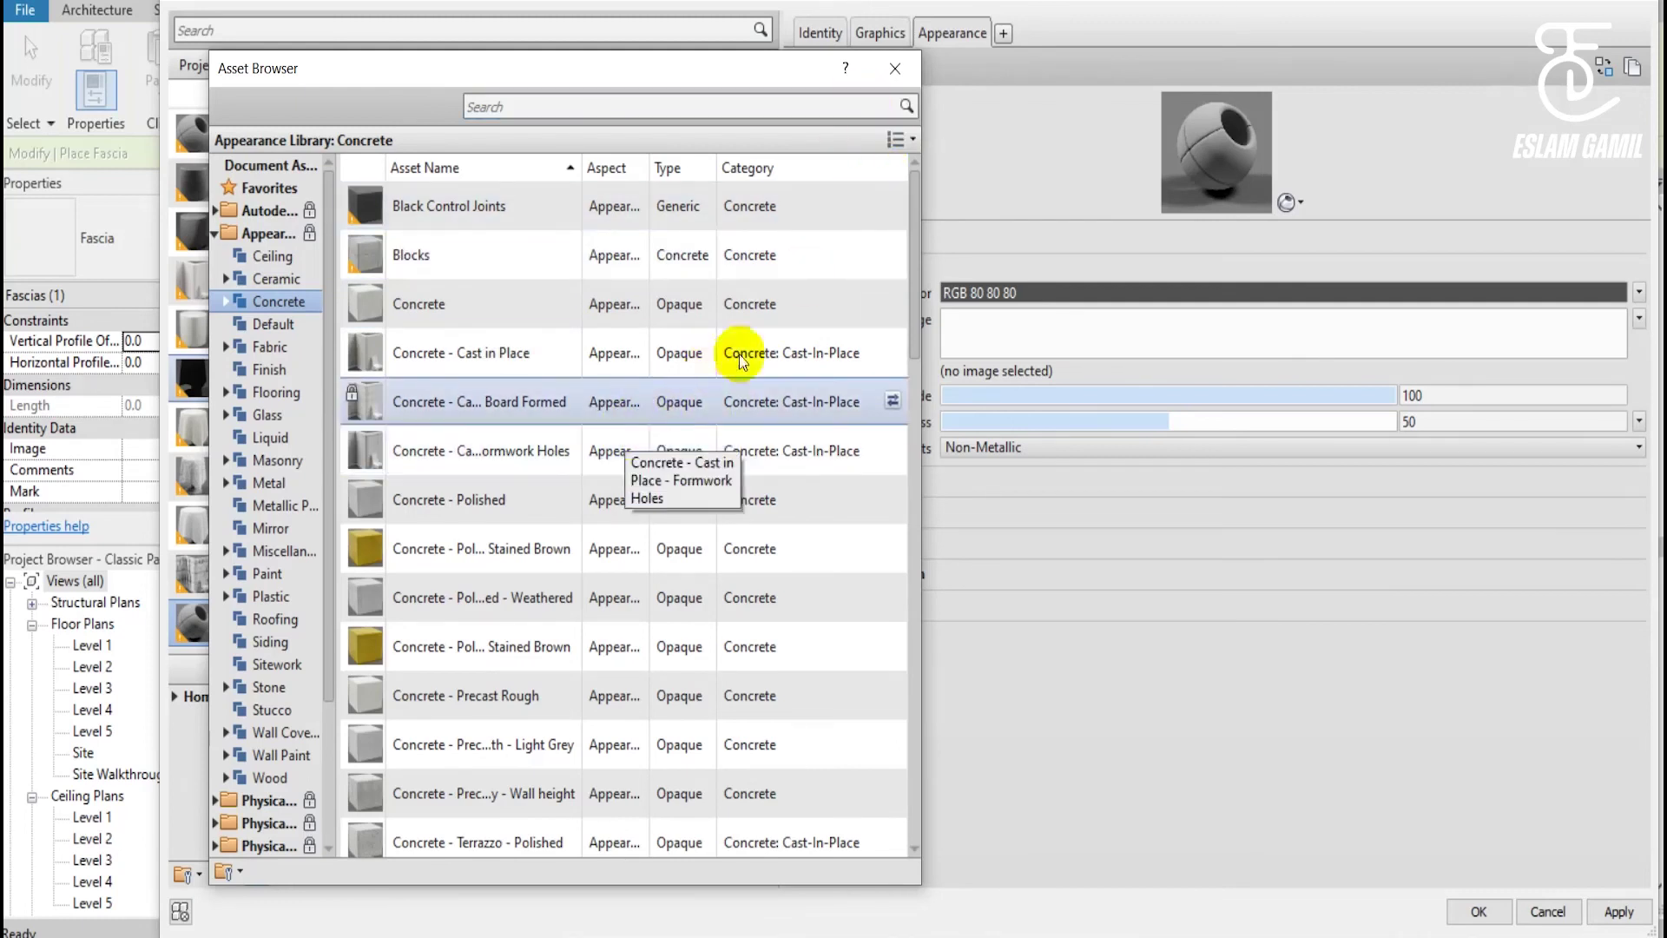
left_click(883, 353)
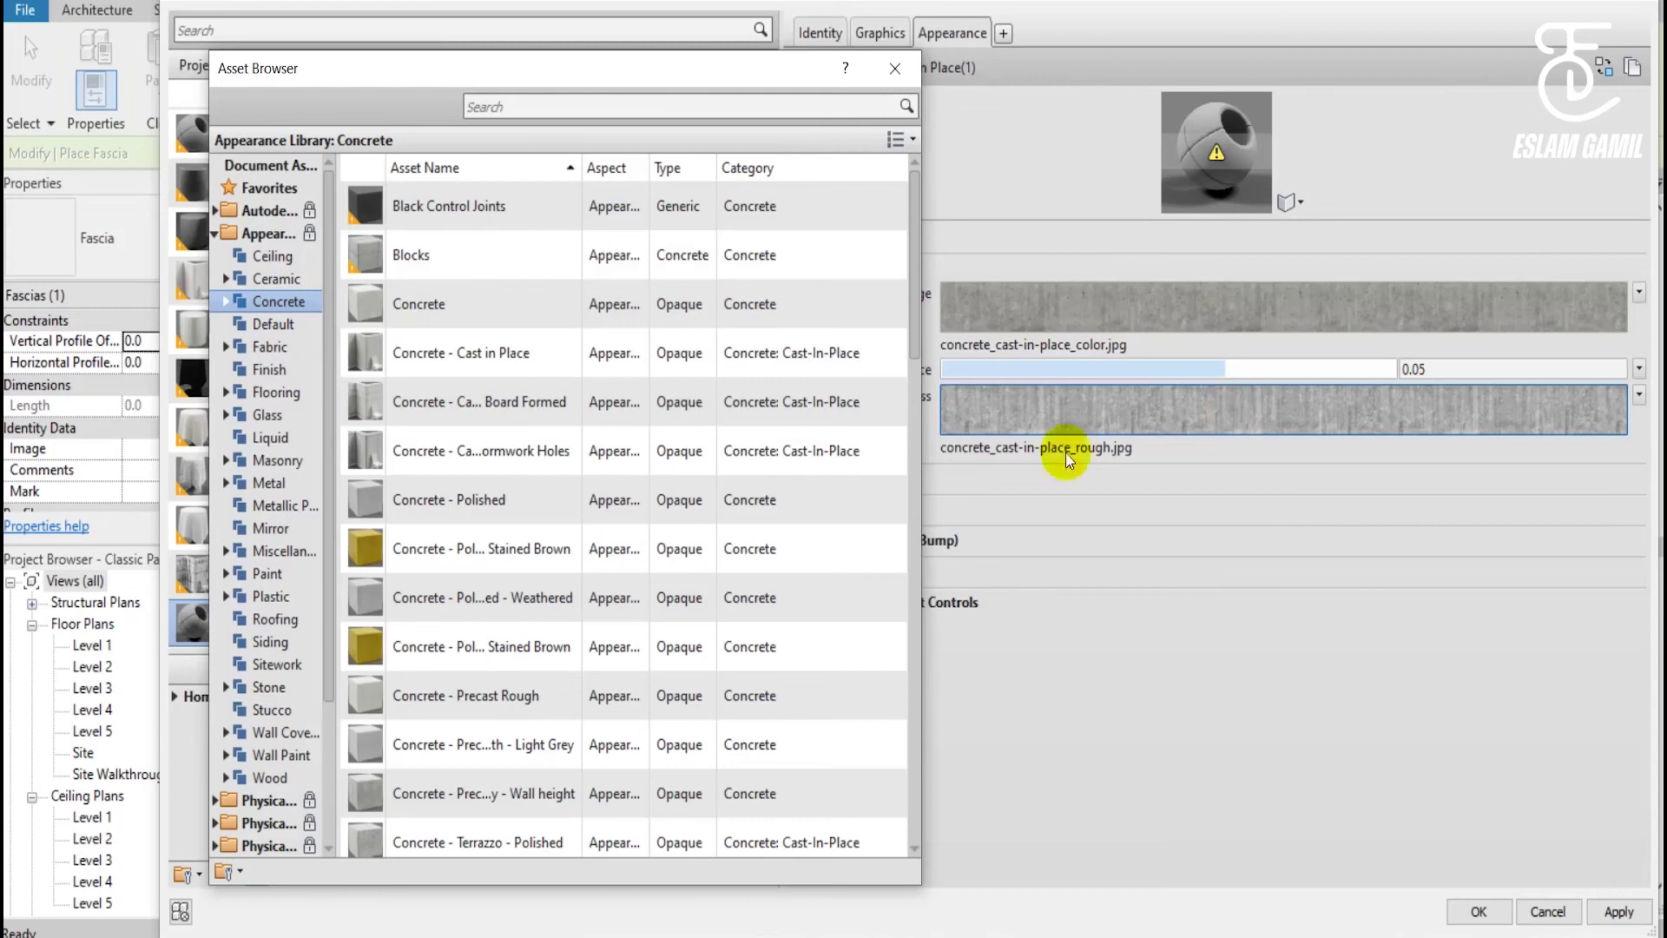
Review the Cast-In-Place concrete assets, close the Asset Browser and confirm M_Curbe Conc as the fascia material.
scroll(540, 592, "down", 5)
scroll(546, 596, "down", 3)
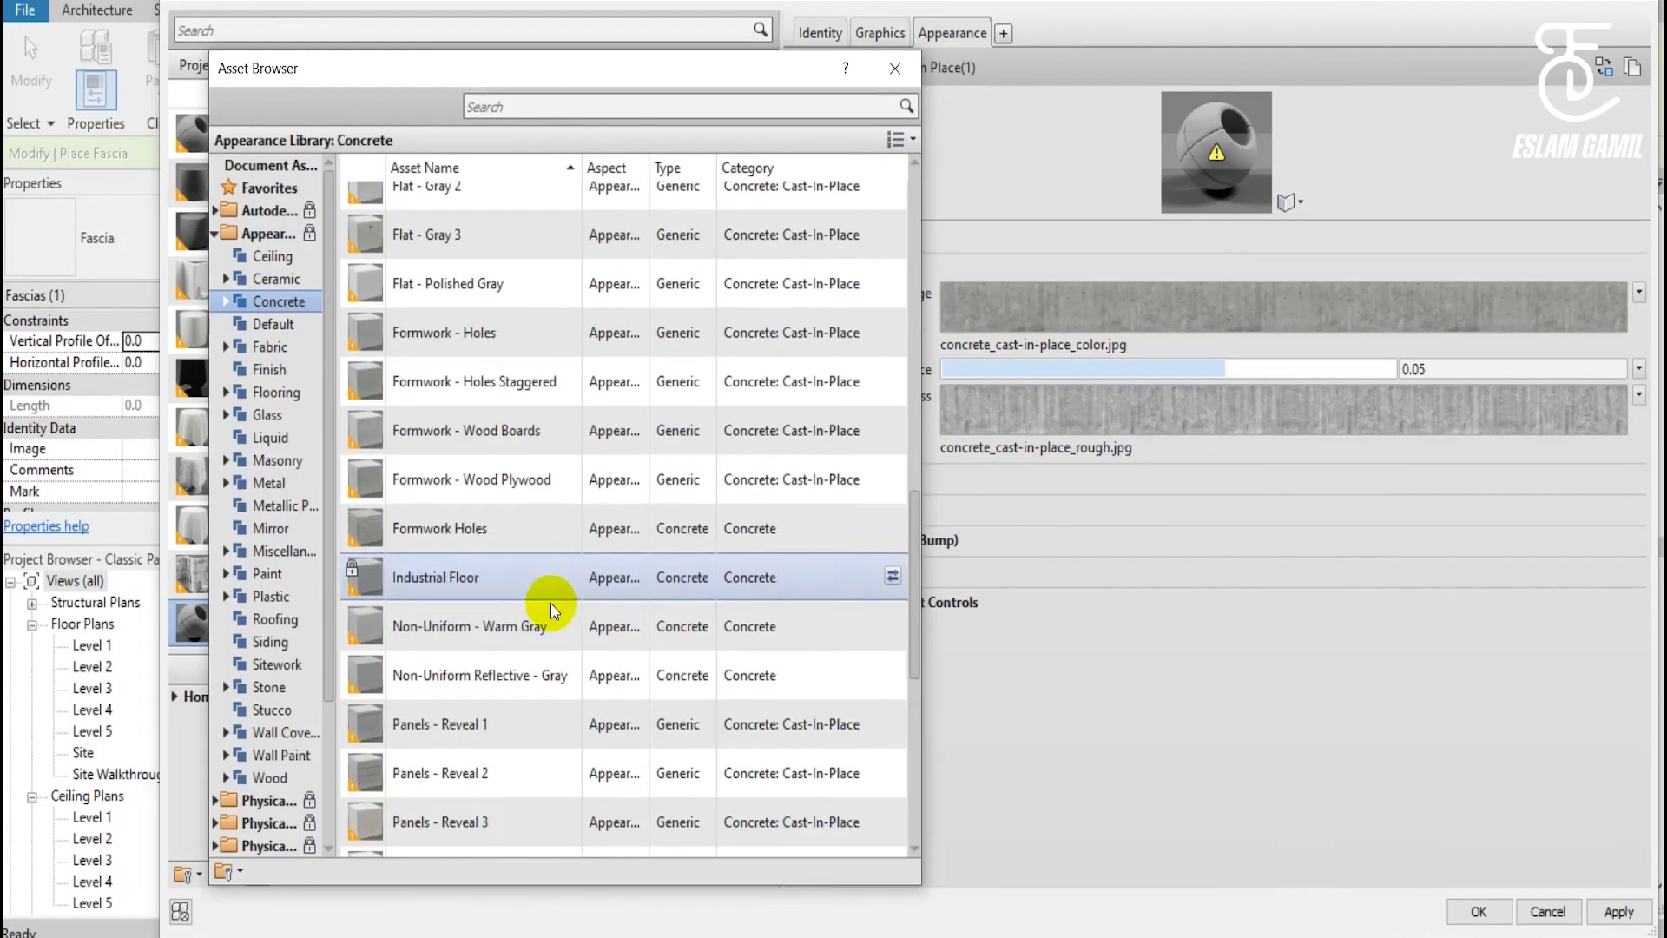
scroll(550, 602, "down", 3)
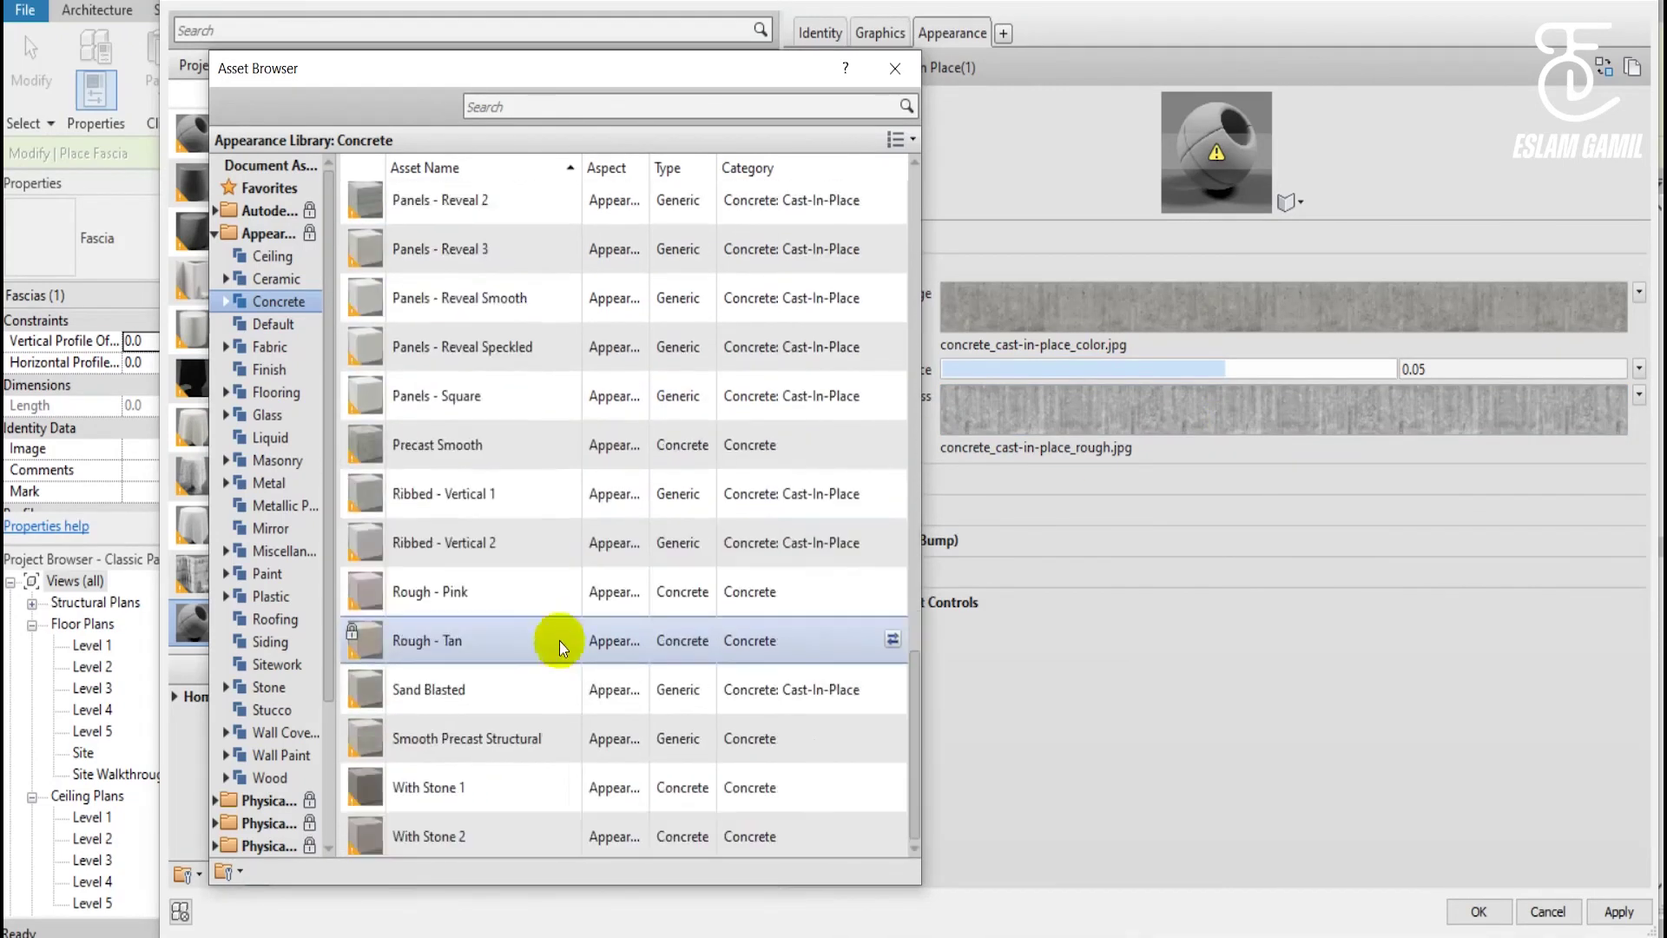
left_click(227, 300)
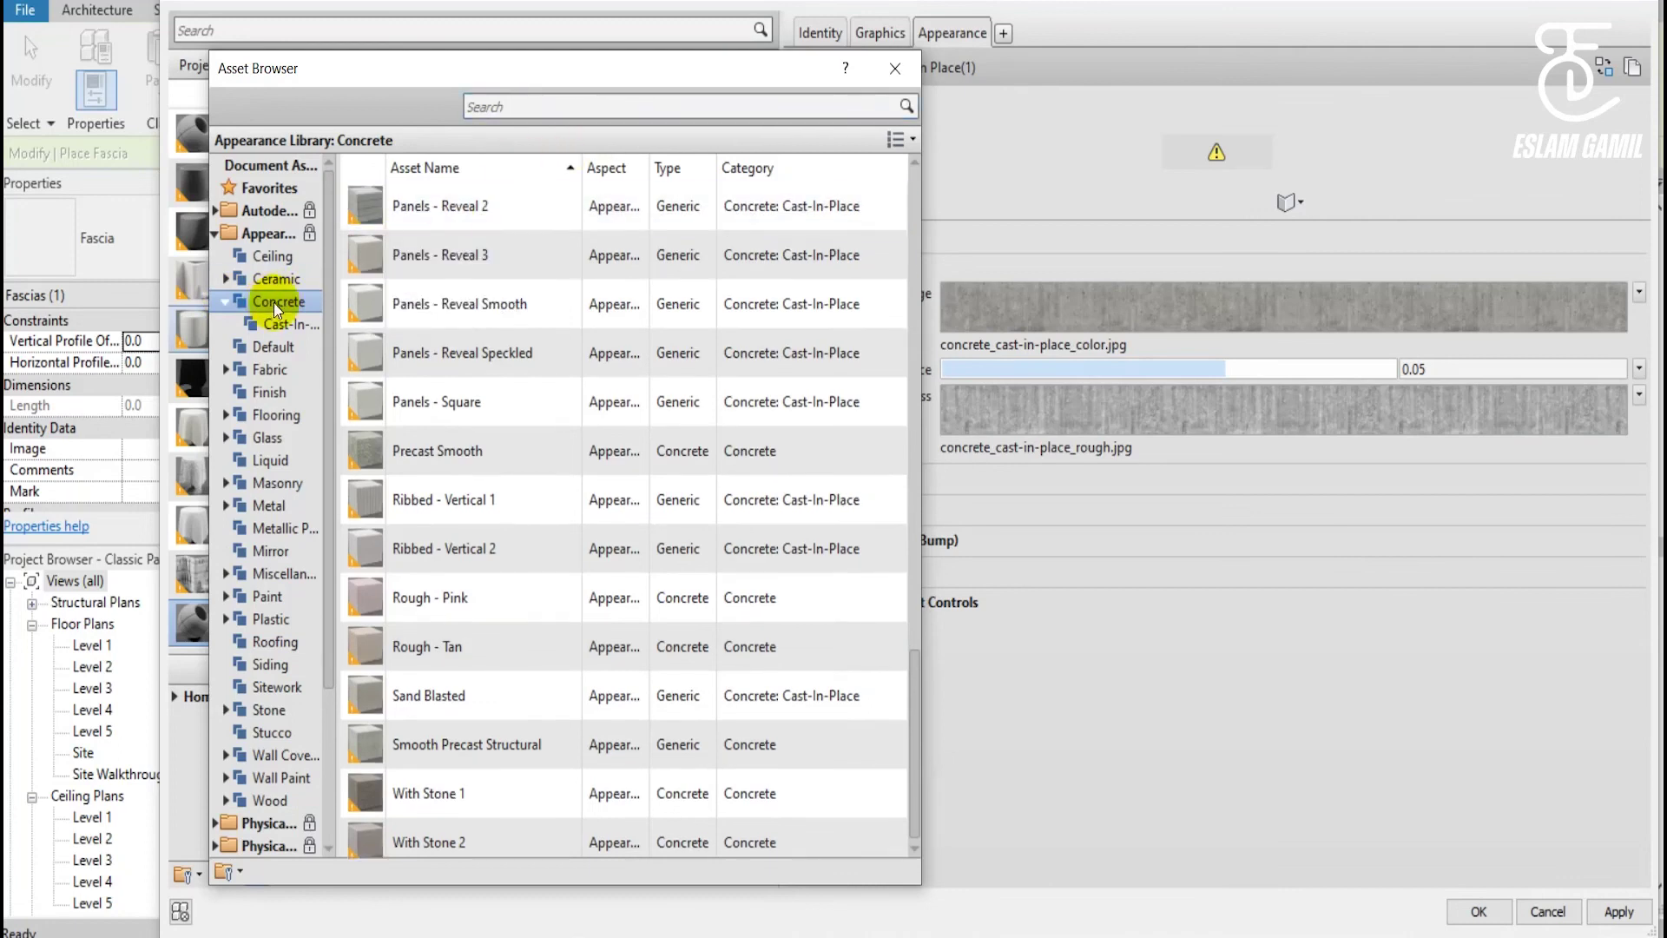
left_click(278, 323)
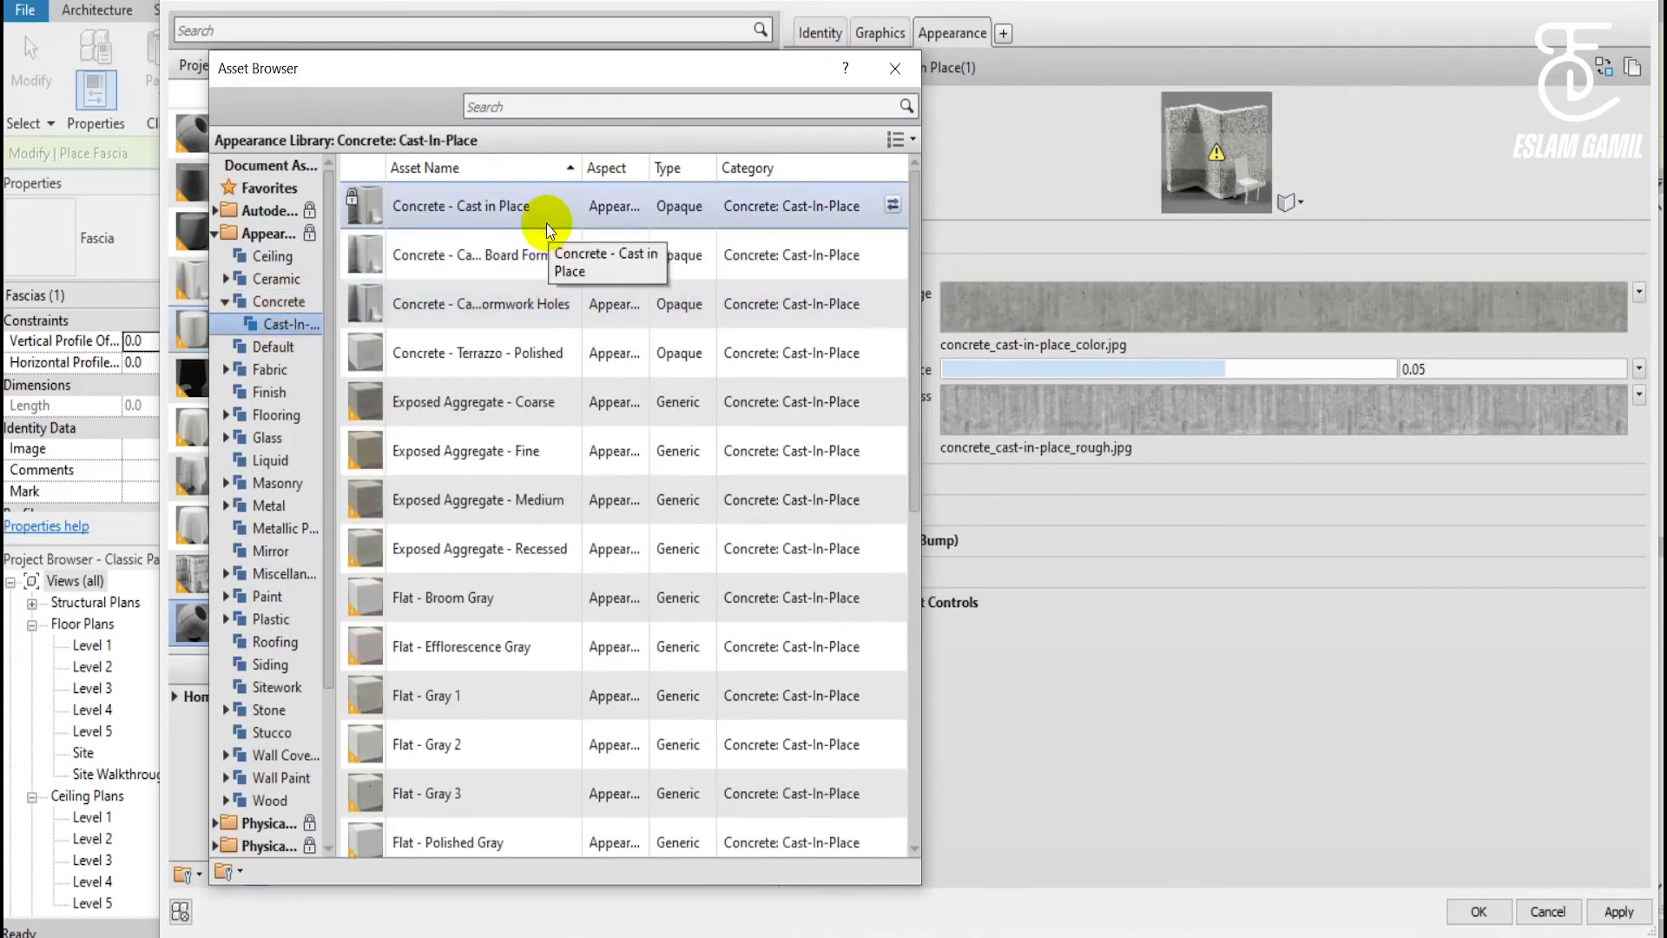
scroll(545, 222, "down", 2)
scroll(545, 222, "down", 4)
scroll(545, 223, "down", 3)
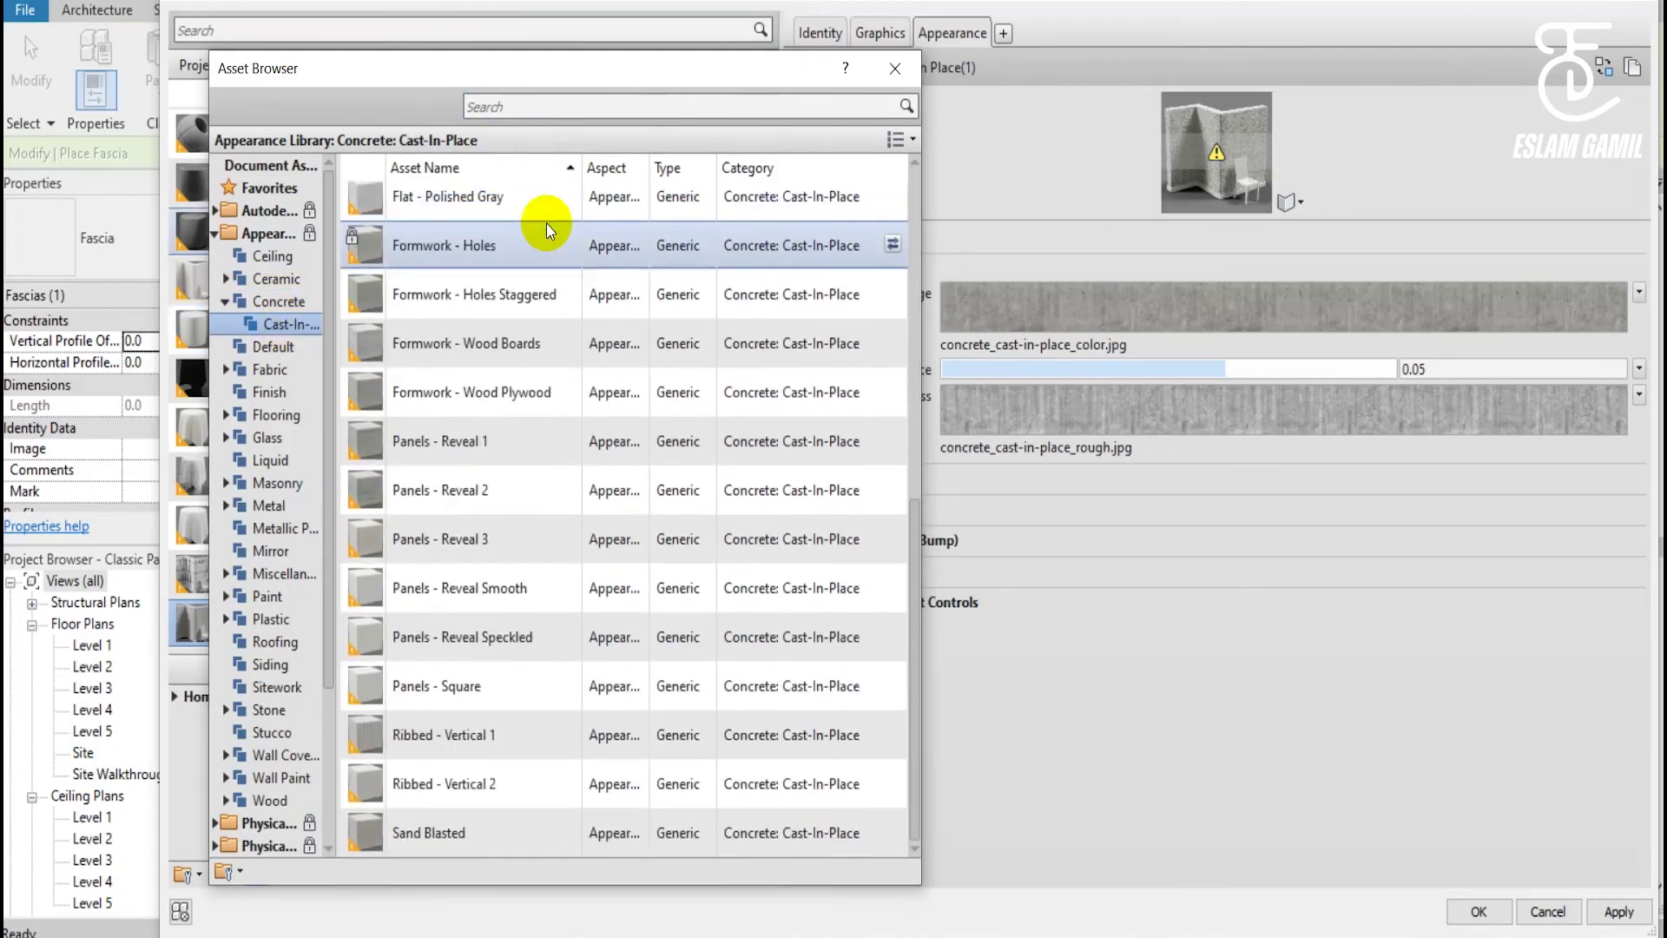
scroll(575, 283, "up", 2)
scroll(574, 284, "up", 2)
scroll(575, 283, "up", 5)
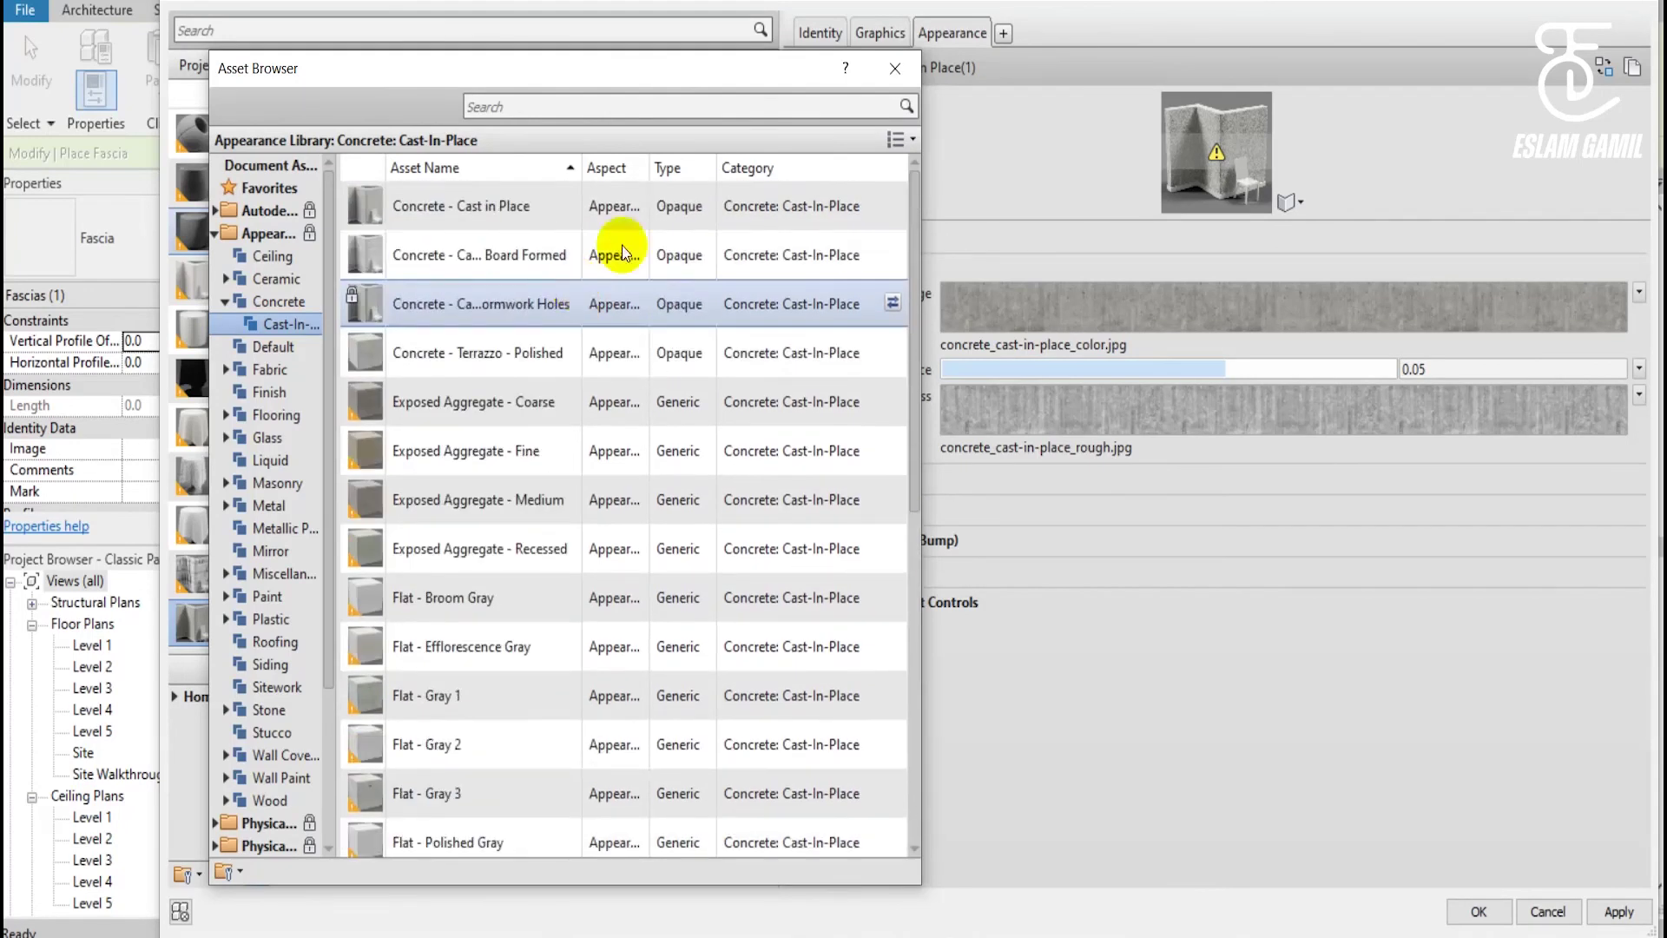
left_click(892, 69)
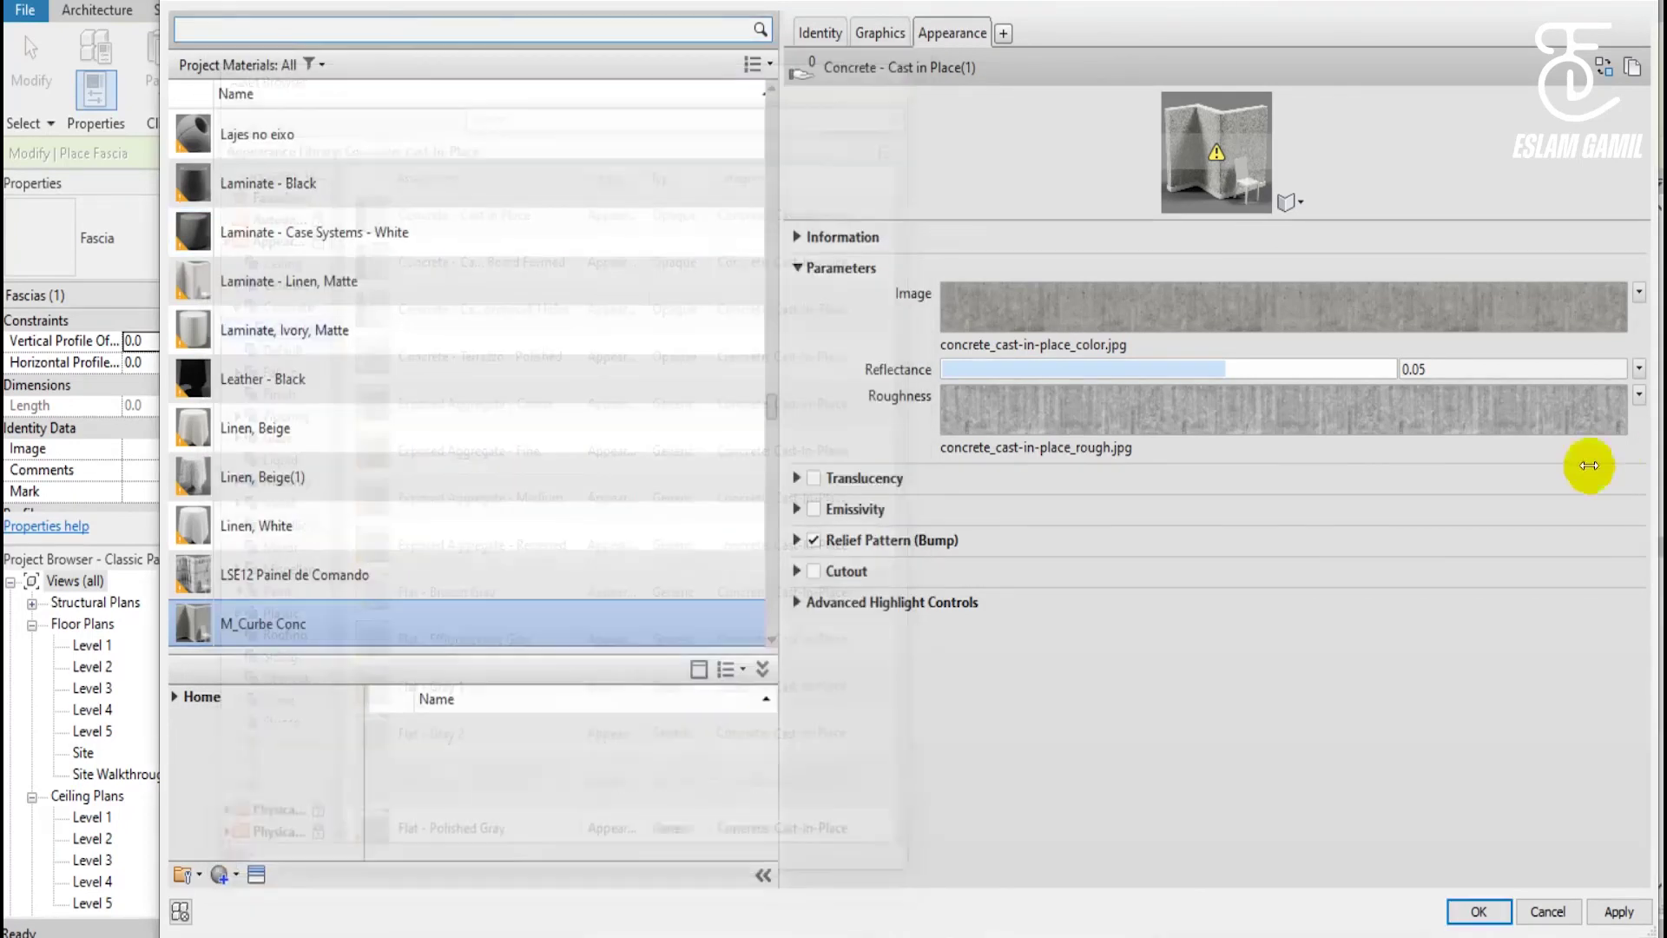
left_click(1477, 908)
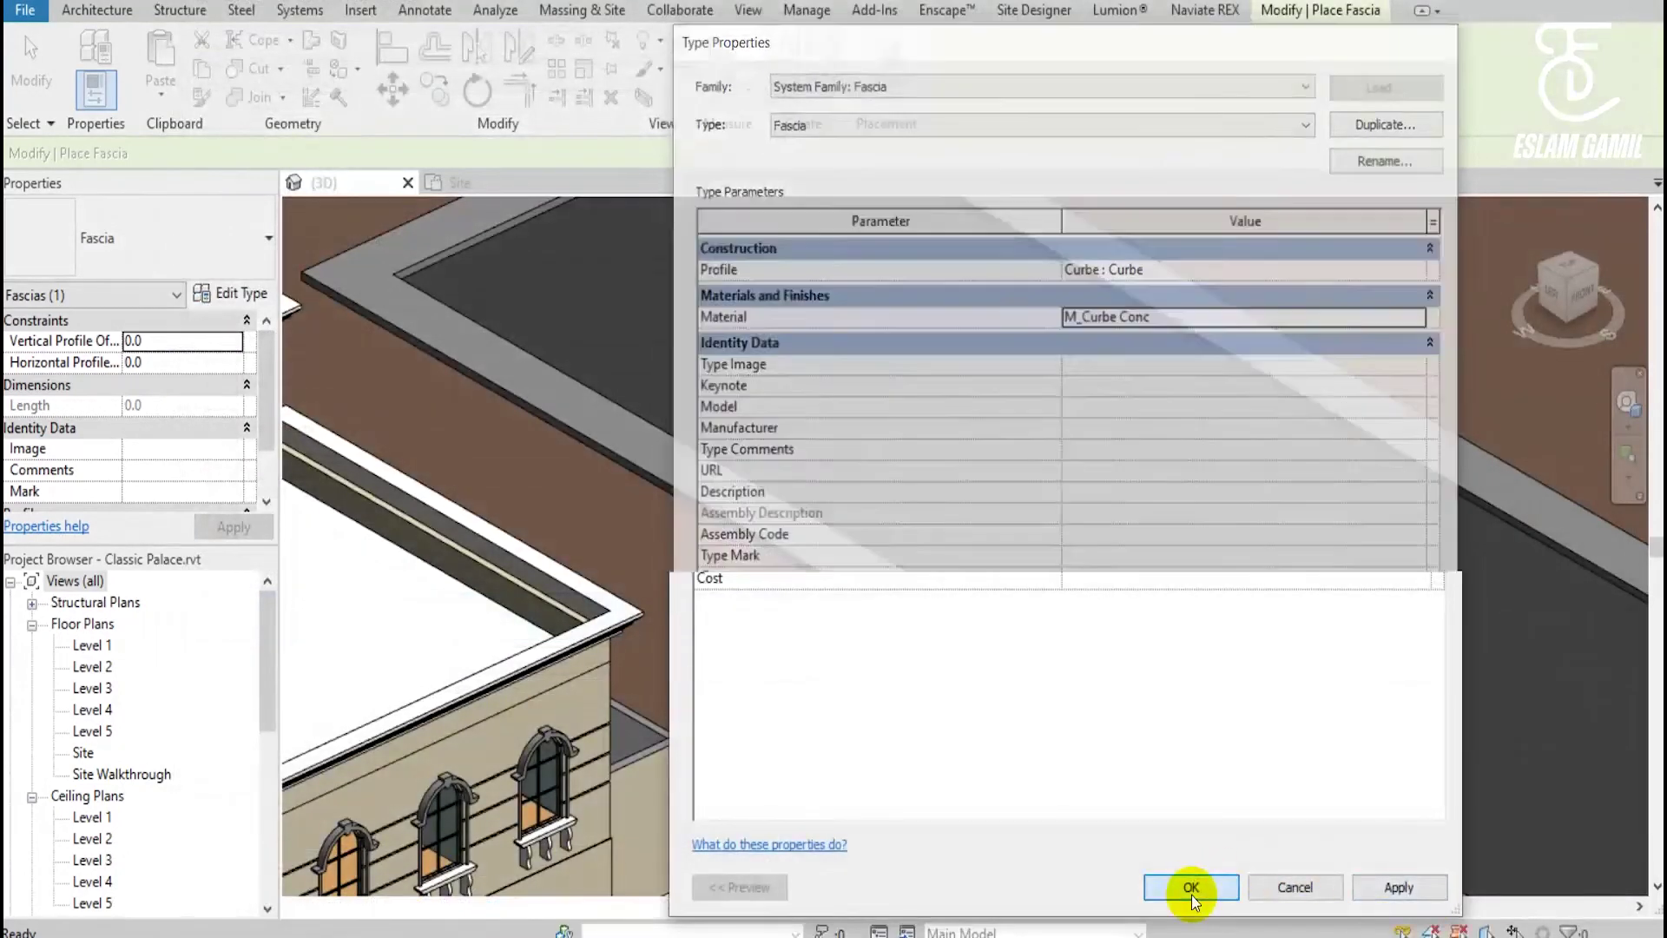
Confirm the fascia type and place the Curbe fascia along the first pavement edge.
left_click(1191, 890)
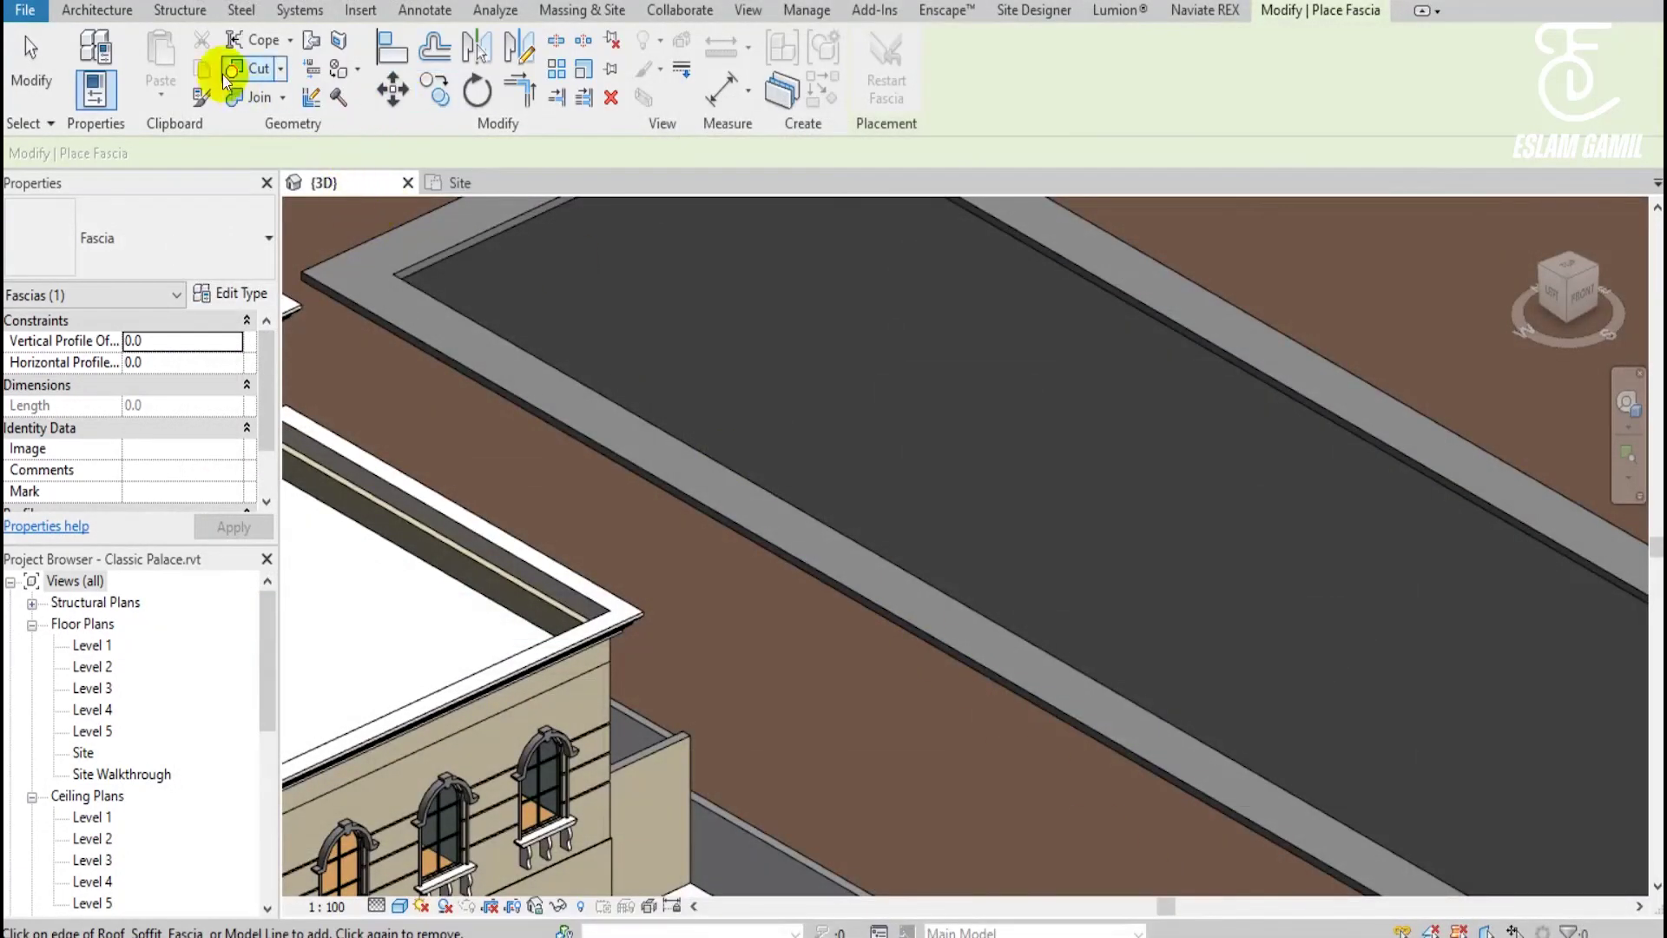
left_click(97, 9)
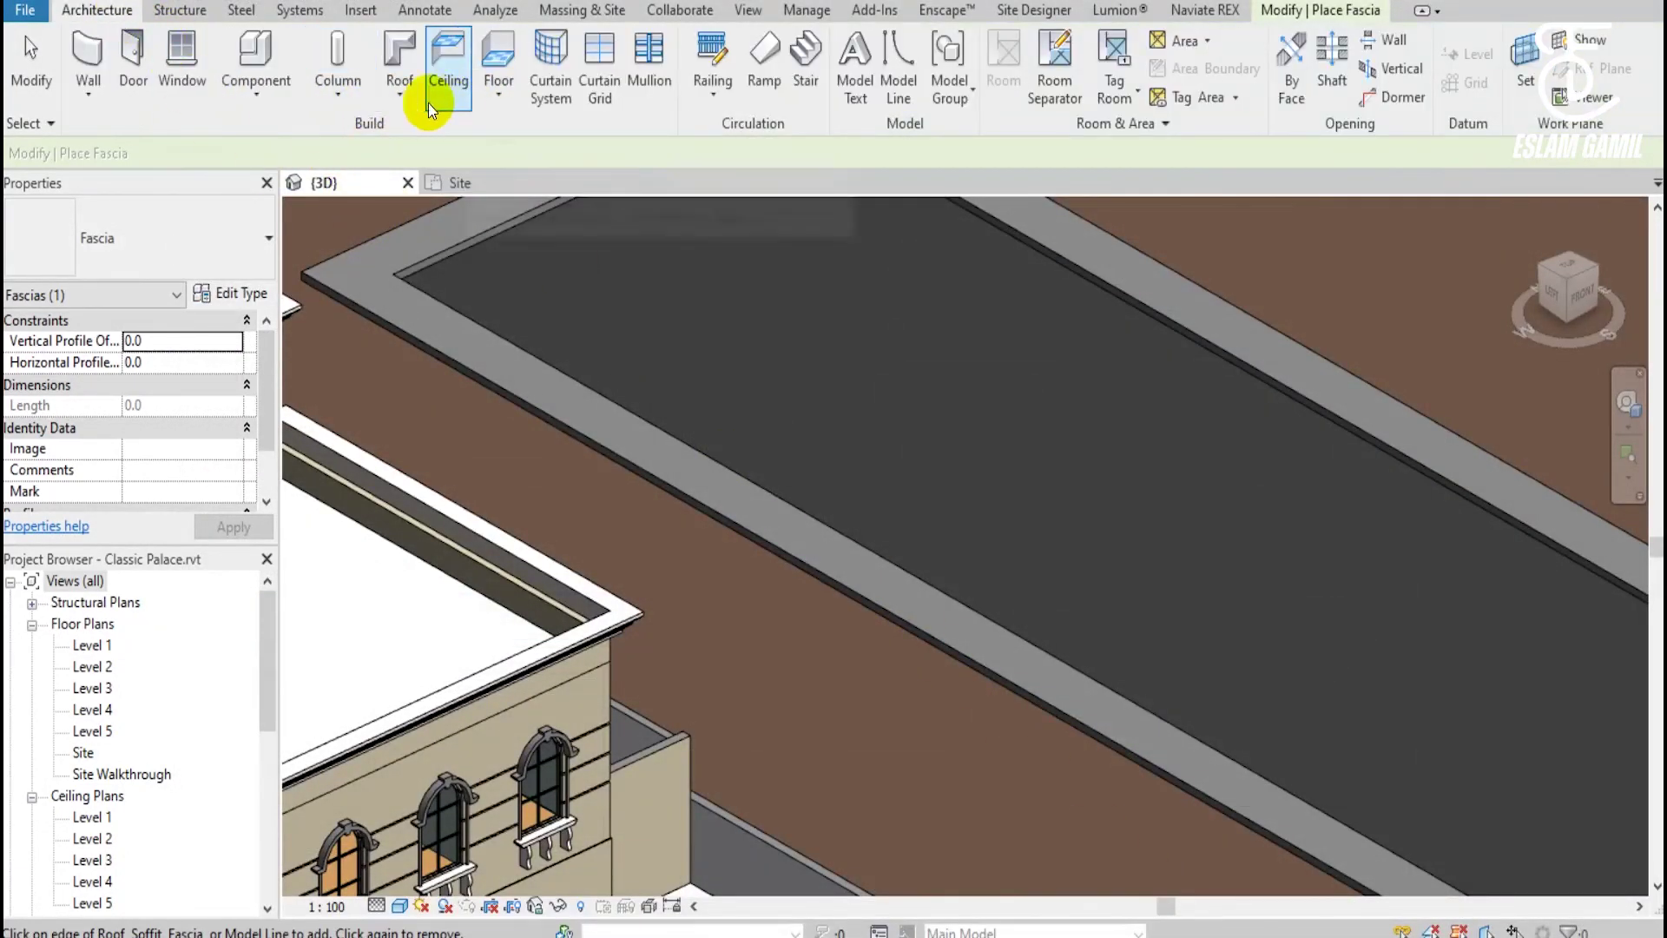
left_click(401, 96)
left_click(447, 328)
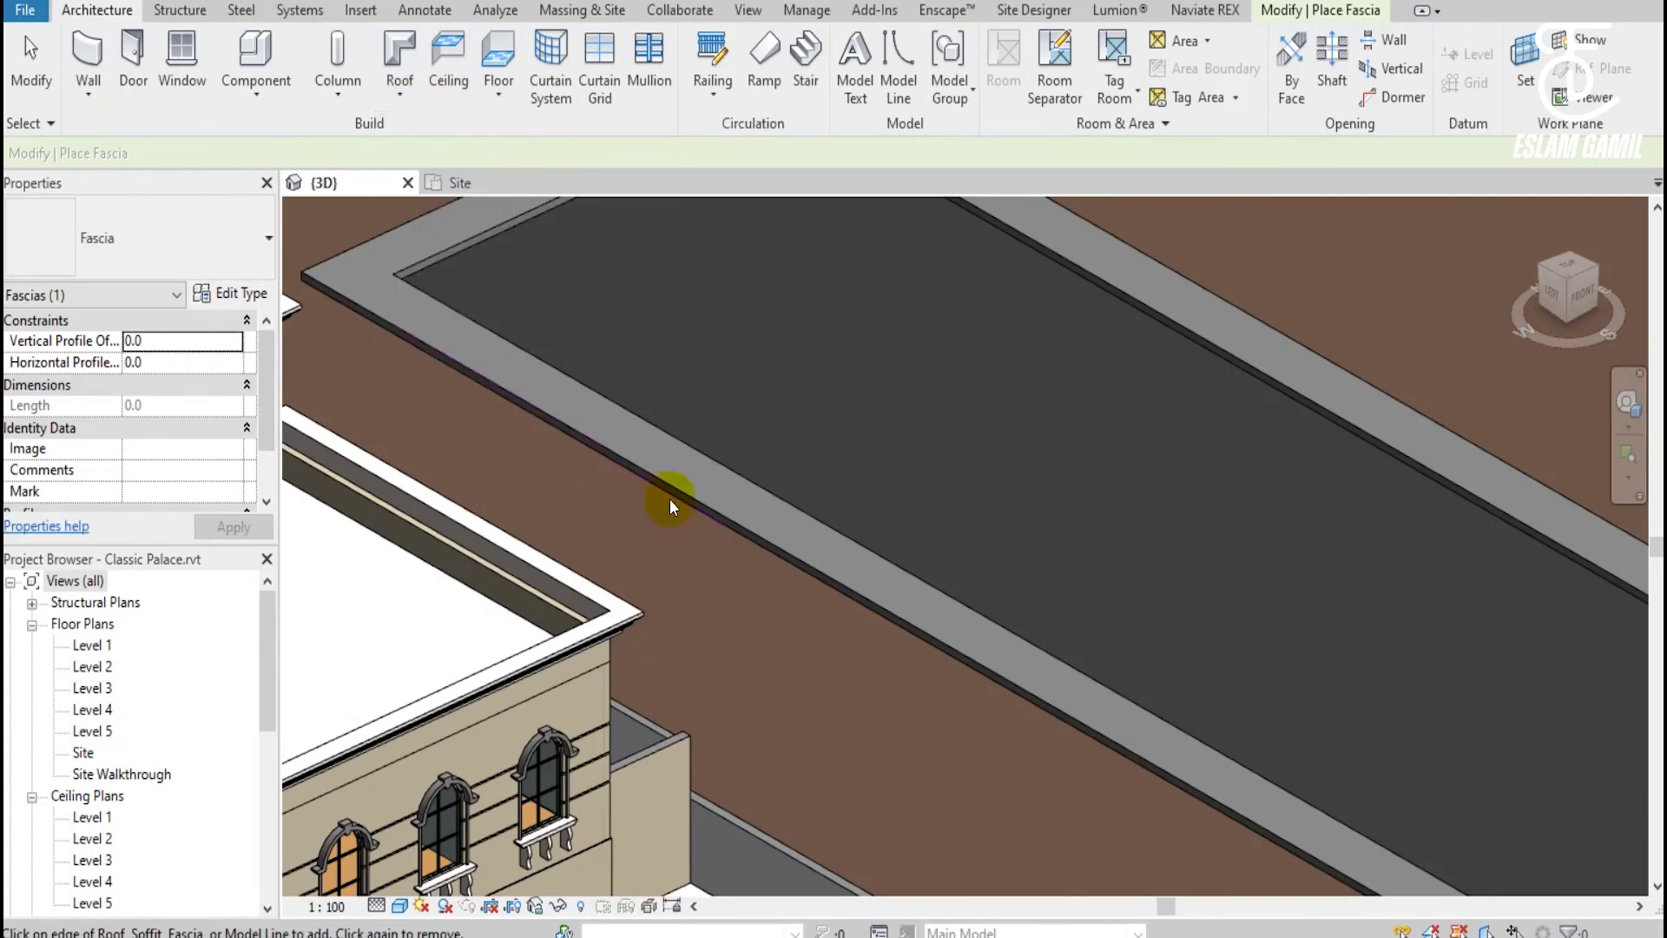
left_click(367, 325)
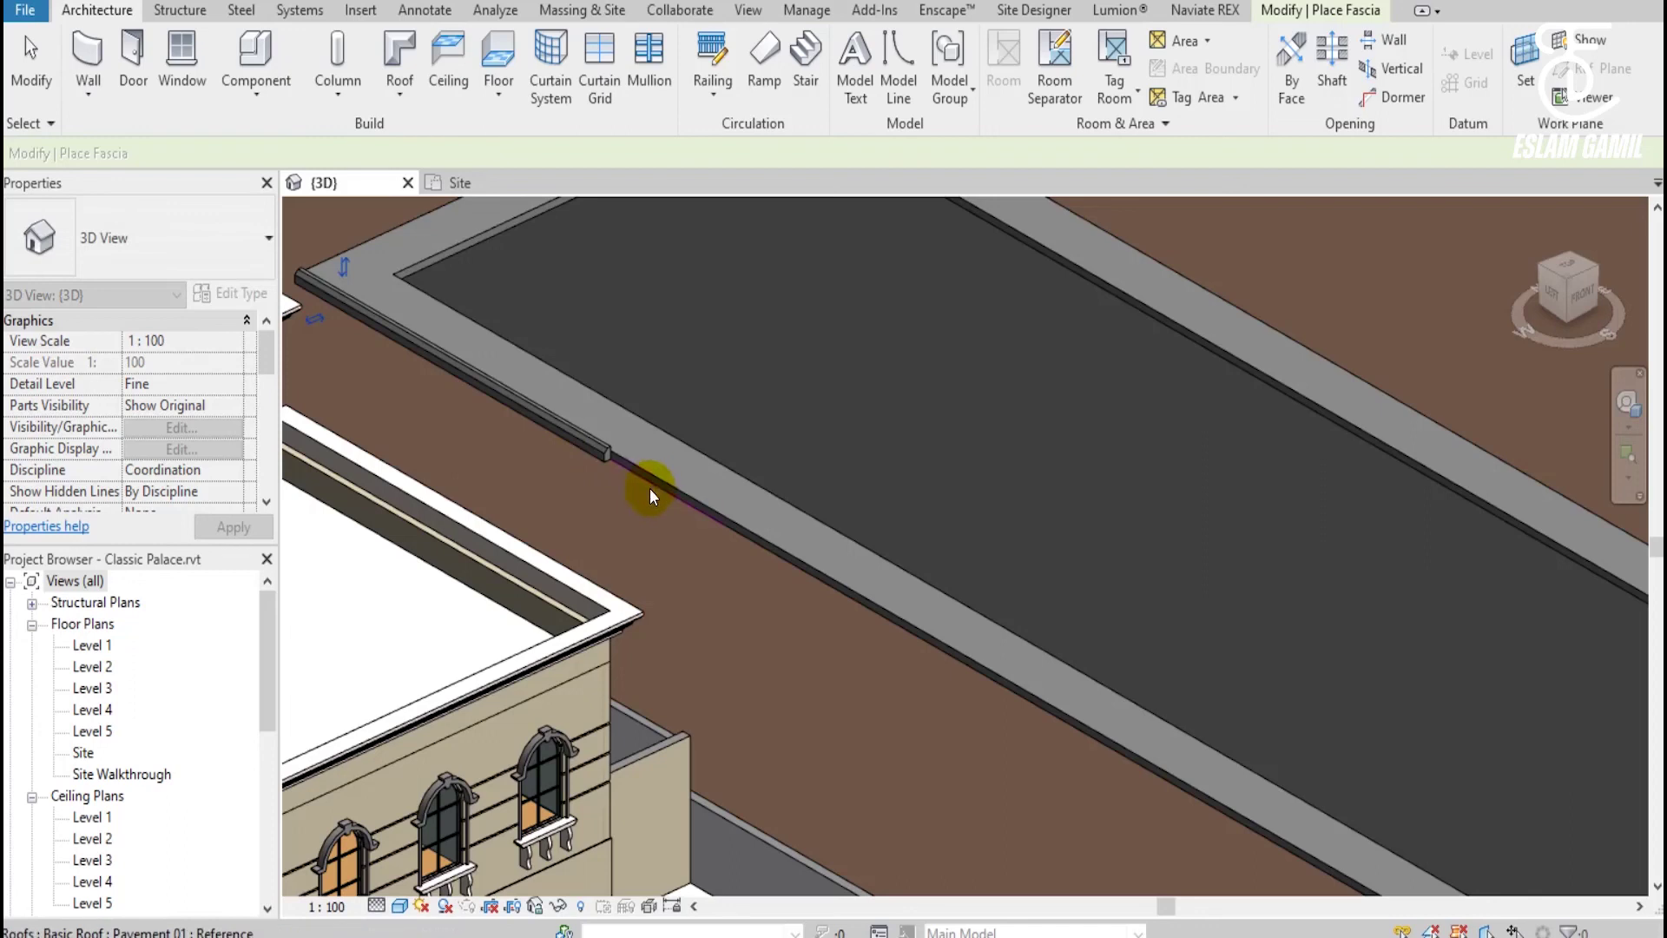
Extend the curb along further pavement edges and around the rounded corner.
middle_click_drag(653, 488, 634, 391)
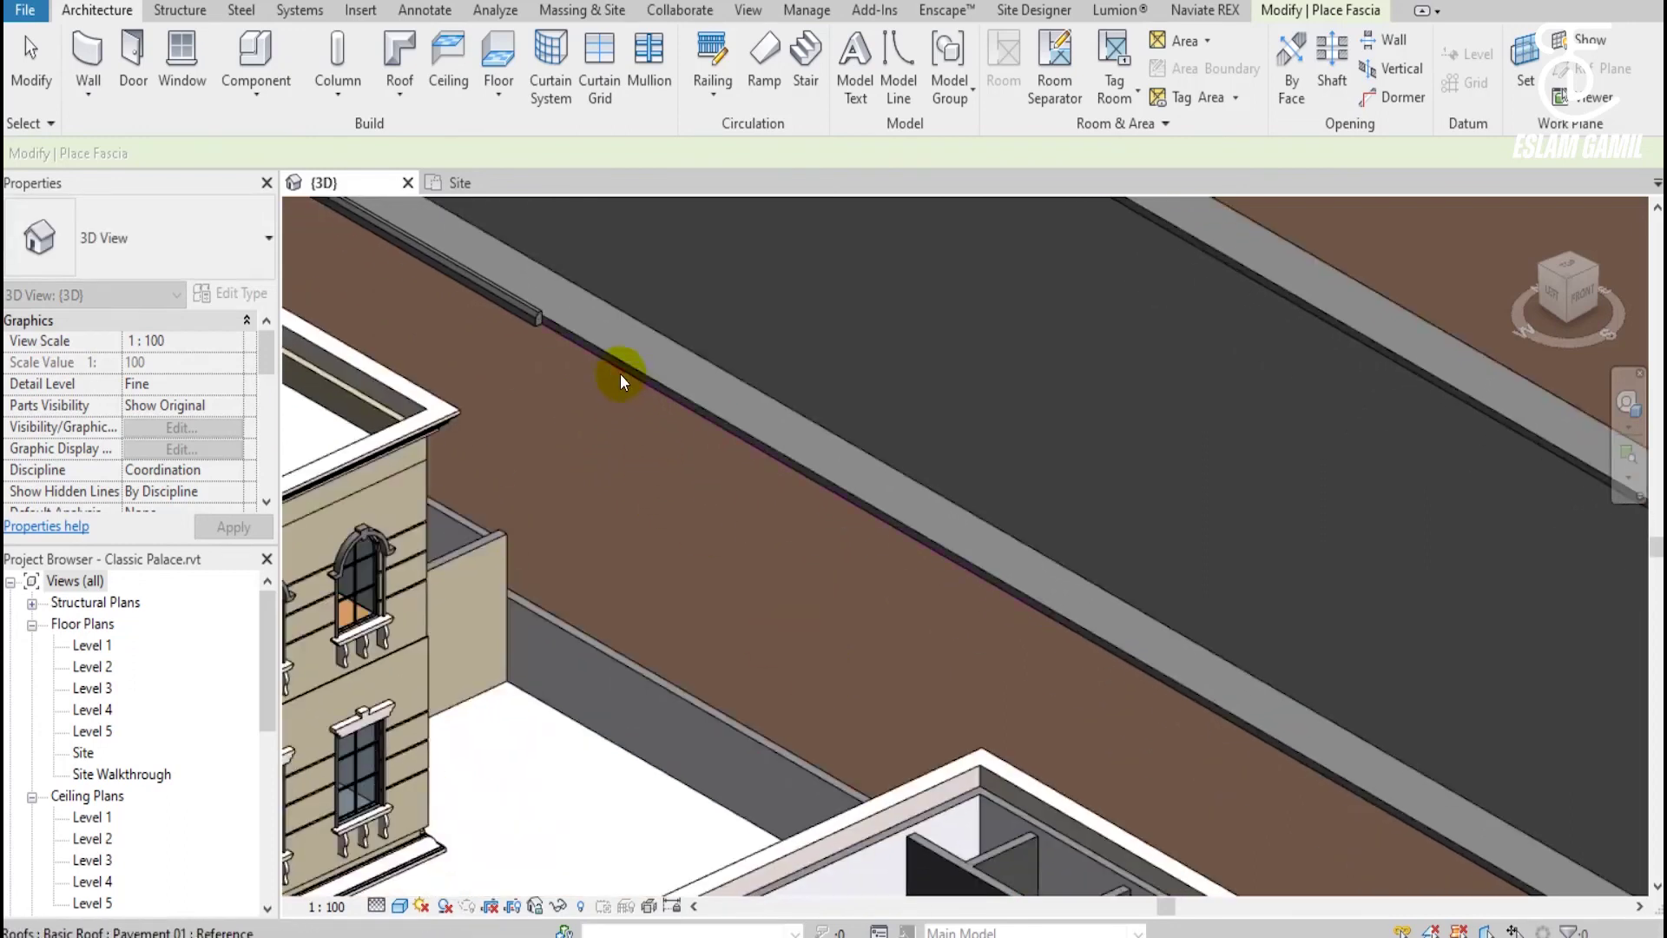
left_click(620, 373)
mouse_move(1092, 660)
middle_mouse_down()
mouse_move(1155, 508)
mouse_move(755, 246)
middle_mouse_up()
left_click(961, 299)
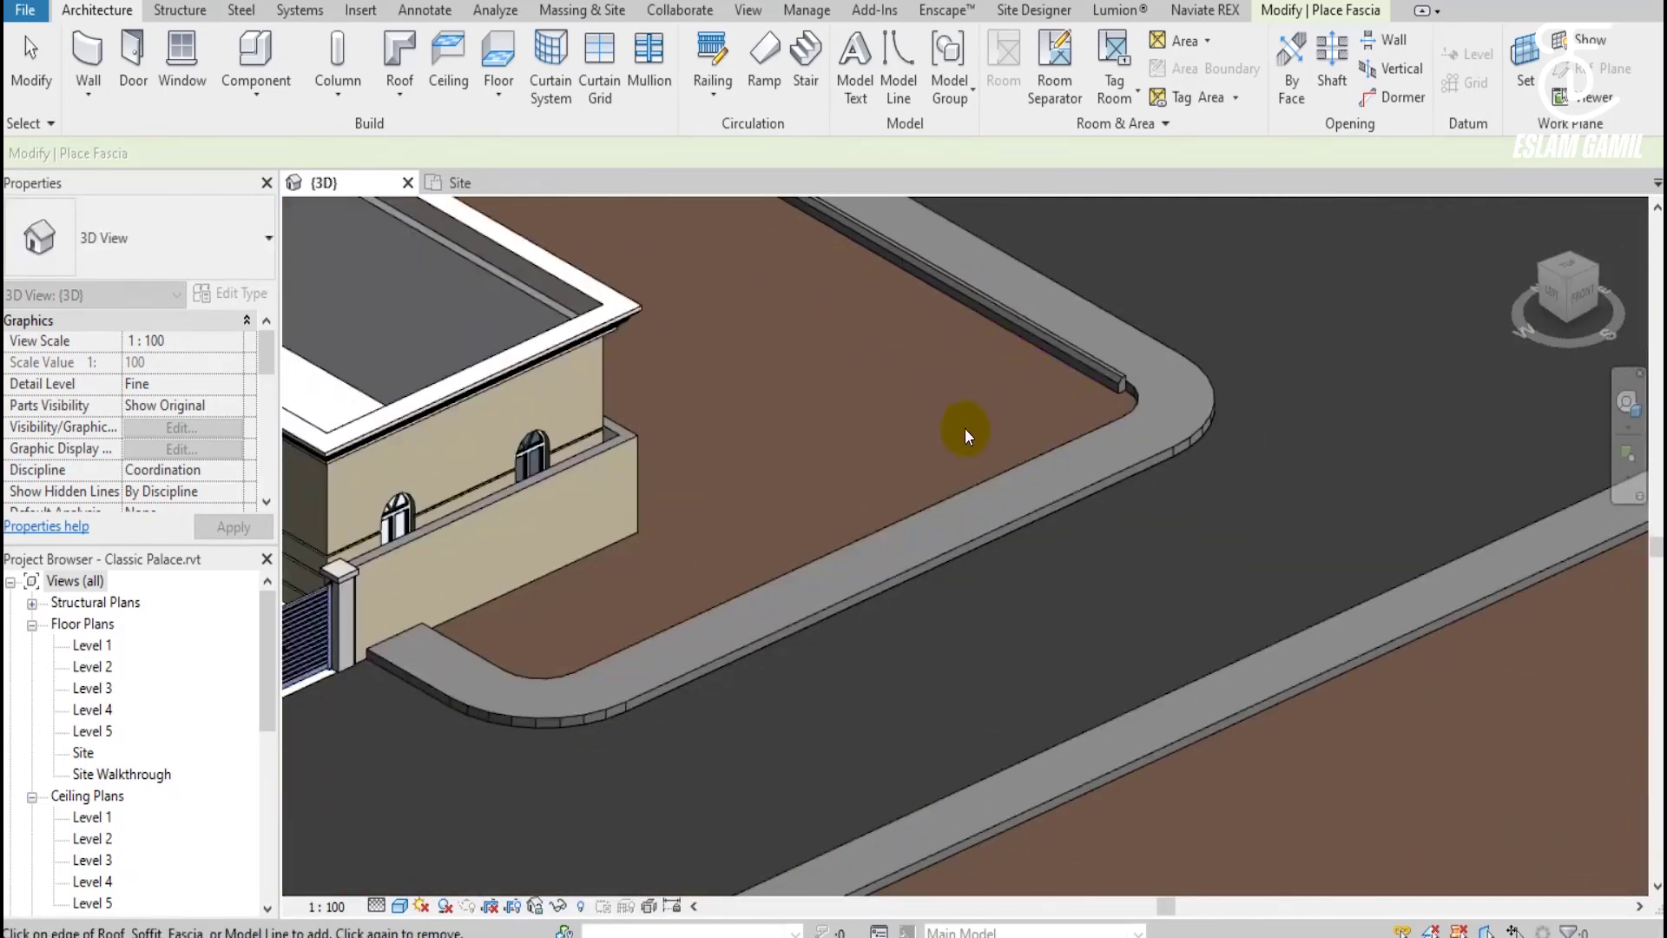
mouse_move(962, 440)
middle_mouse_down("shift")
mouse_move(1020, 819)
mouse_move(738, 885)
mouse_move(833, 640)
middle_mouse_up("shift")
scroll(484, 409, "up", 3)
scroll(460, 351, "up", 3)
left_click(460, 351)
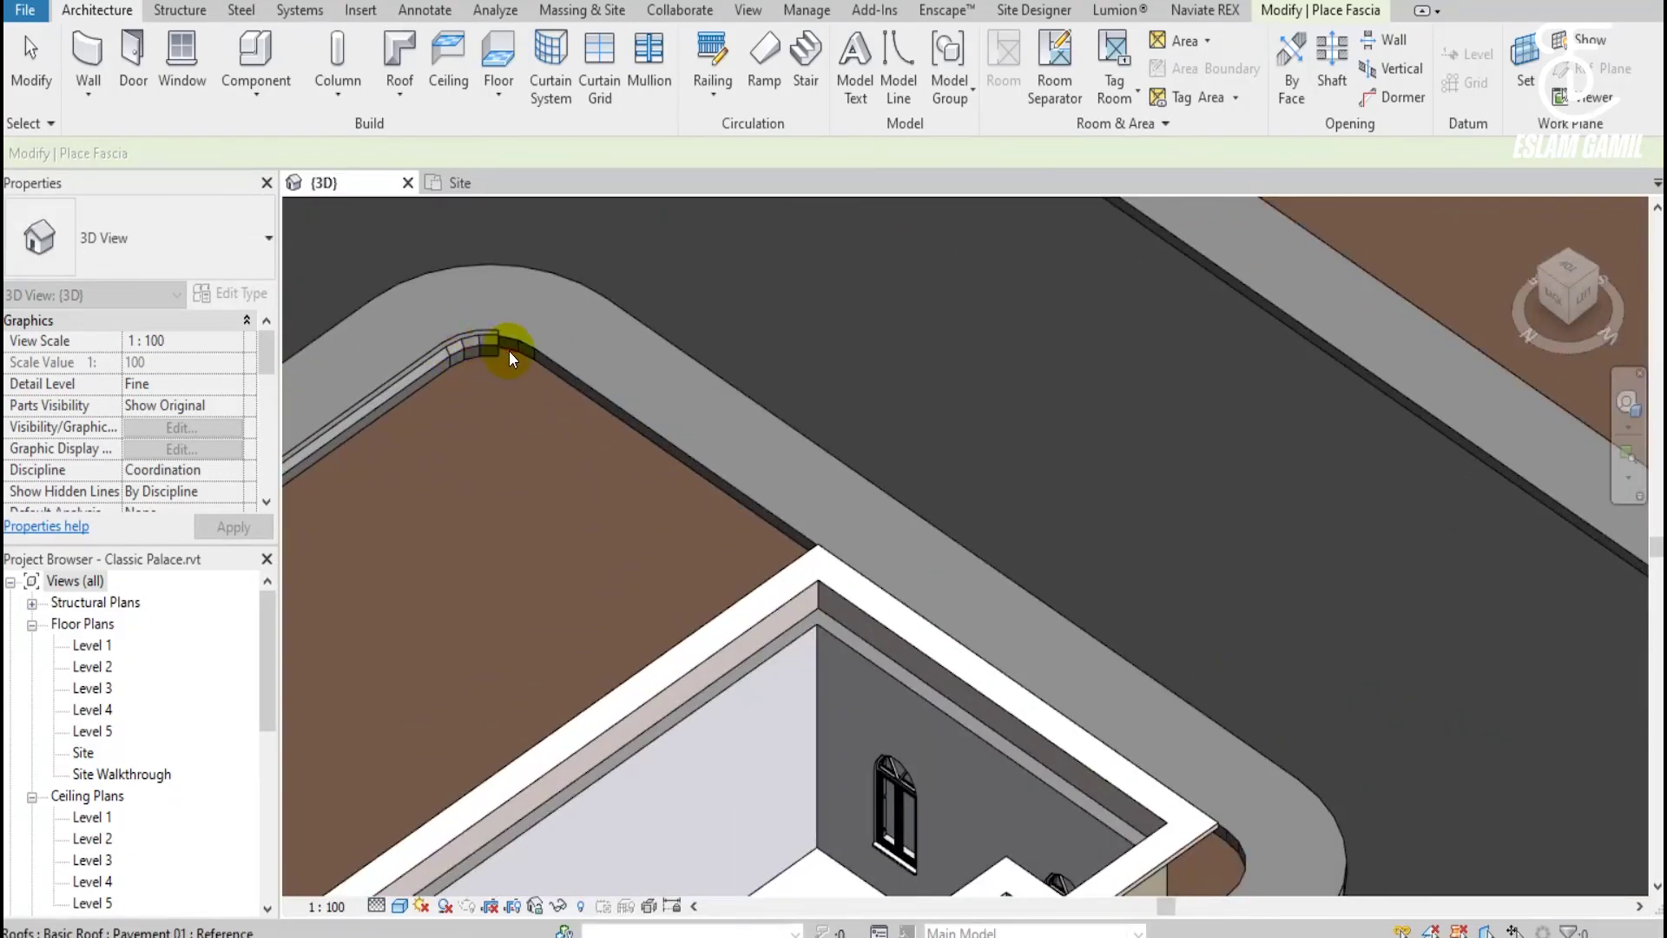
left_click(530, 359)
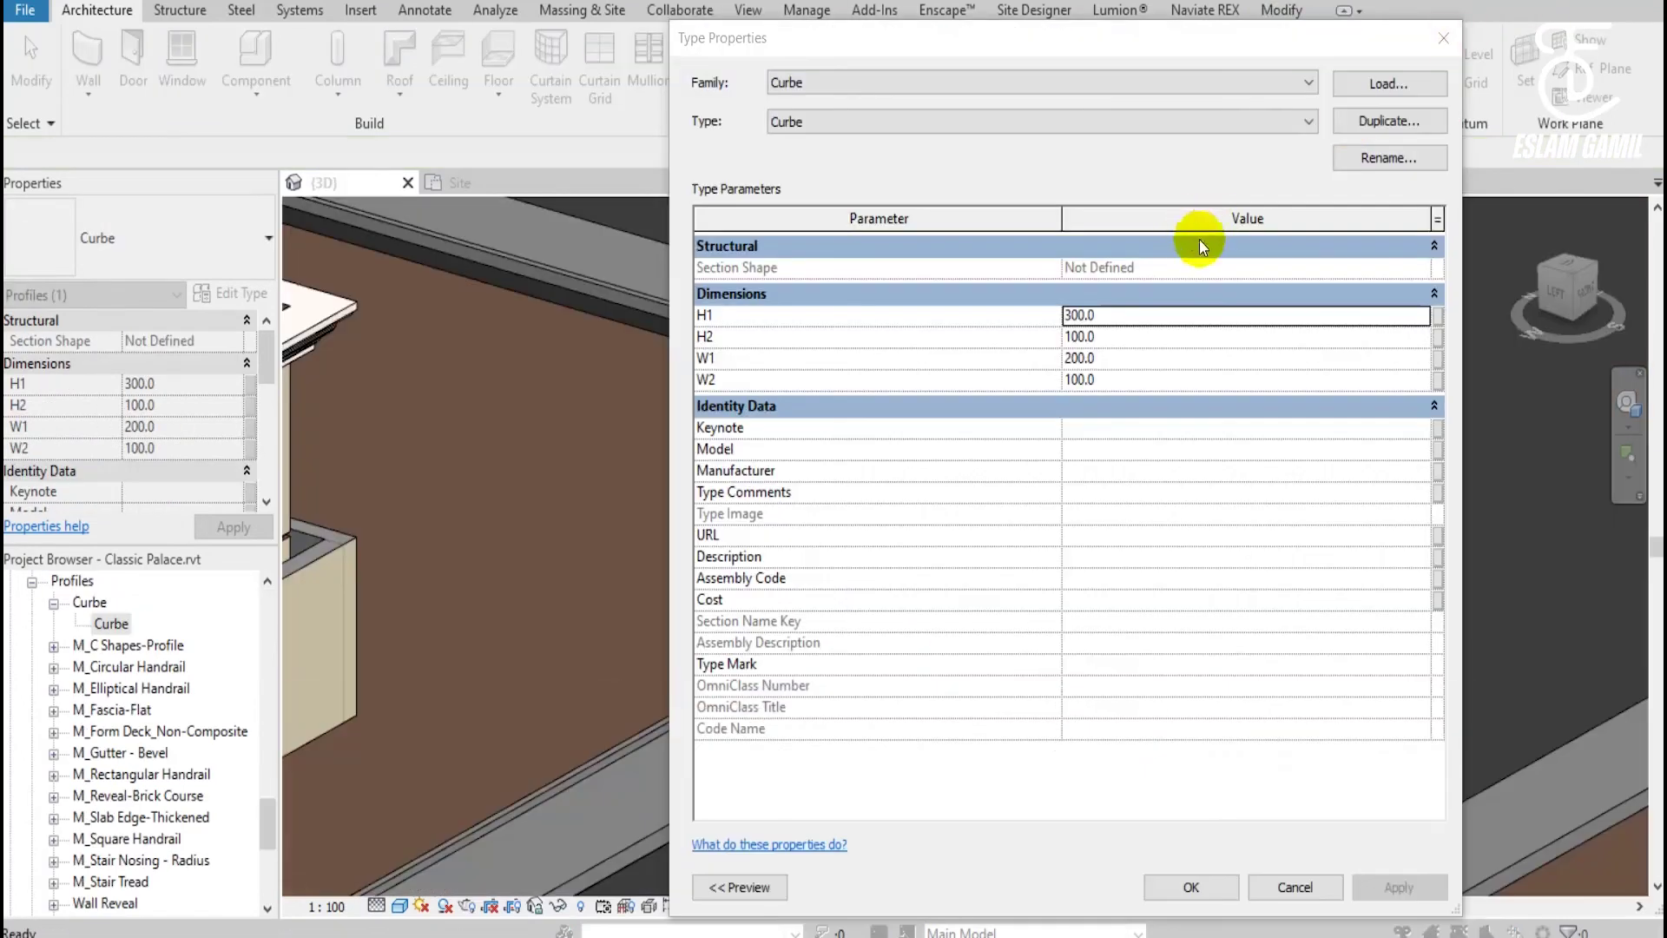
Change the Curbe type values to H1 200, W1 200, W2 60 and H2 60.
left_click(1134, 320)
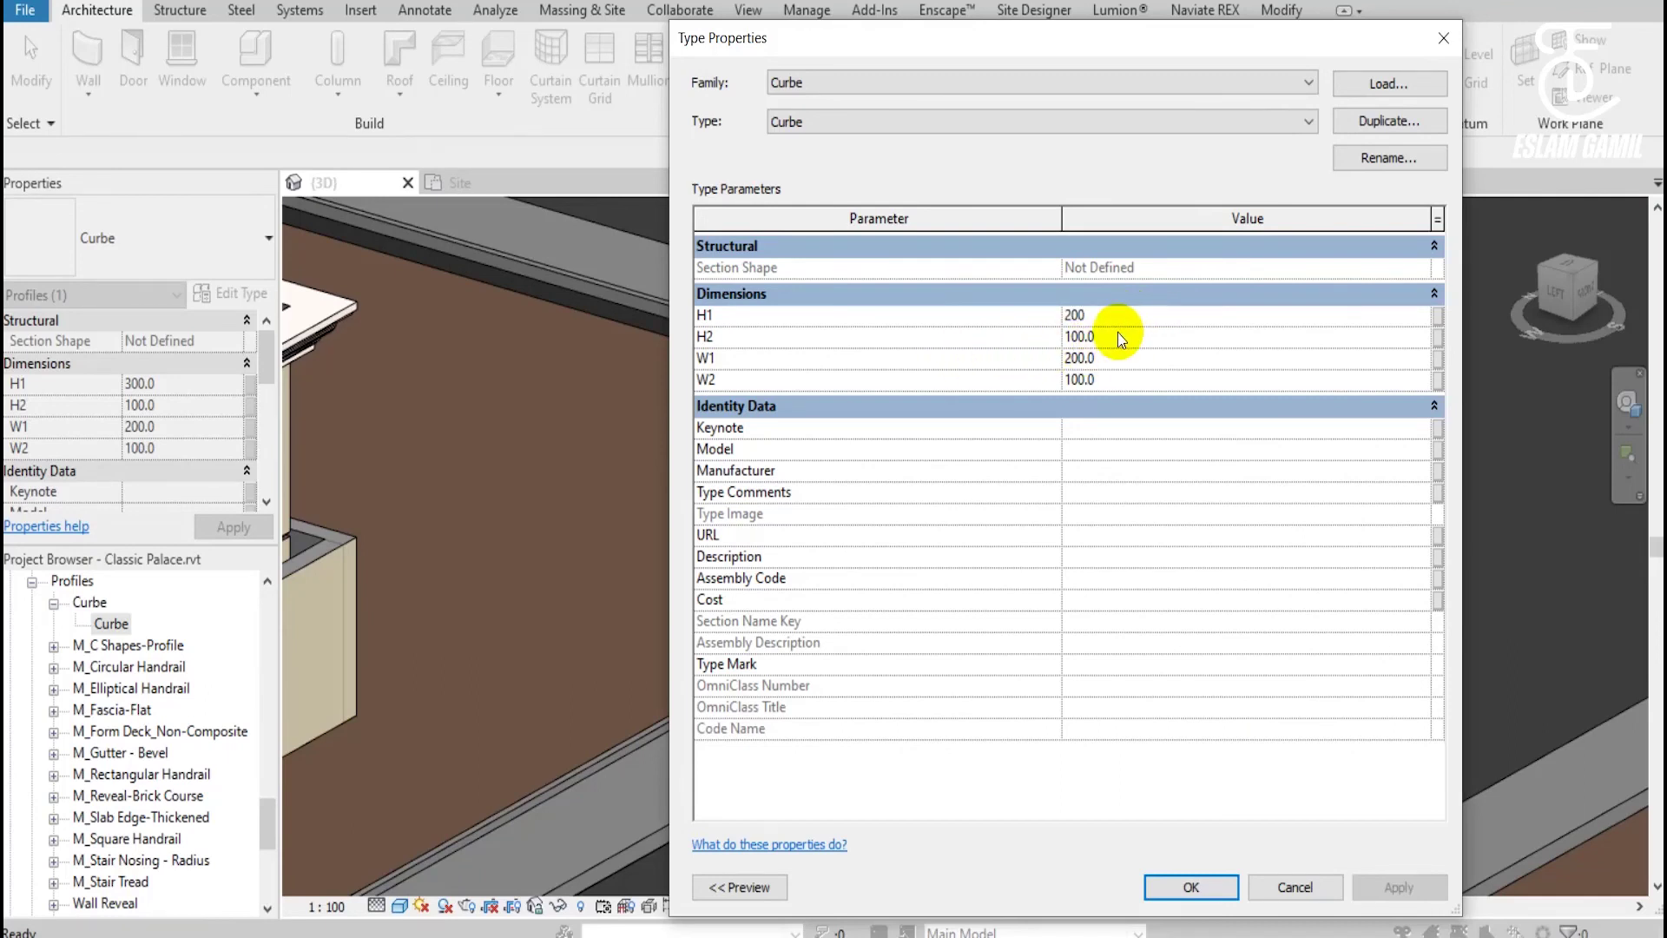
left_click(1117, 336)
type("0")
left_click(1119, 380)
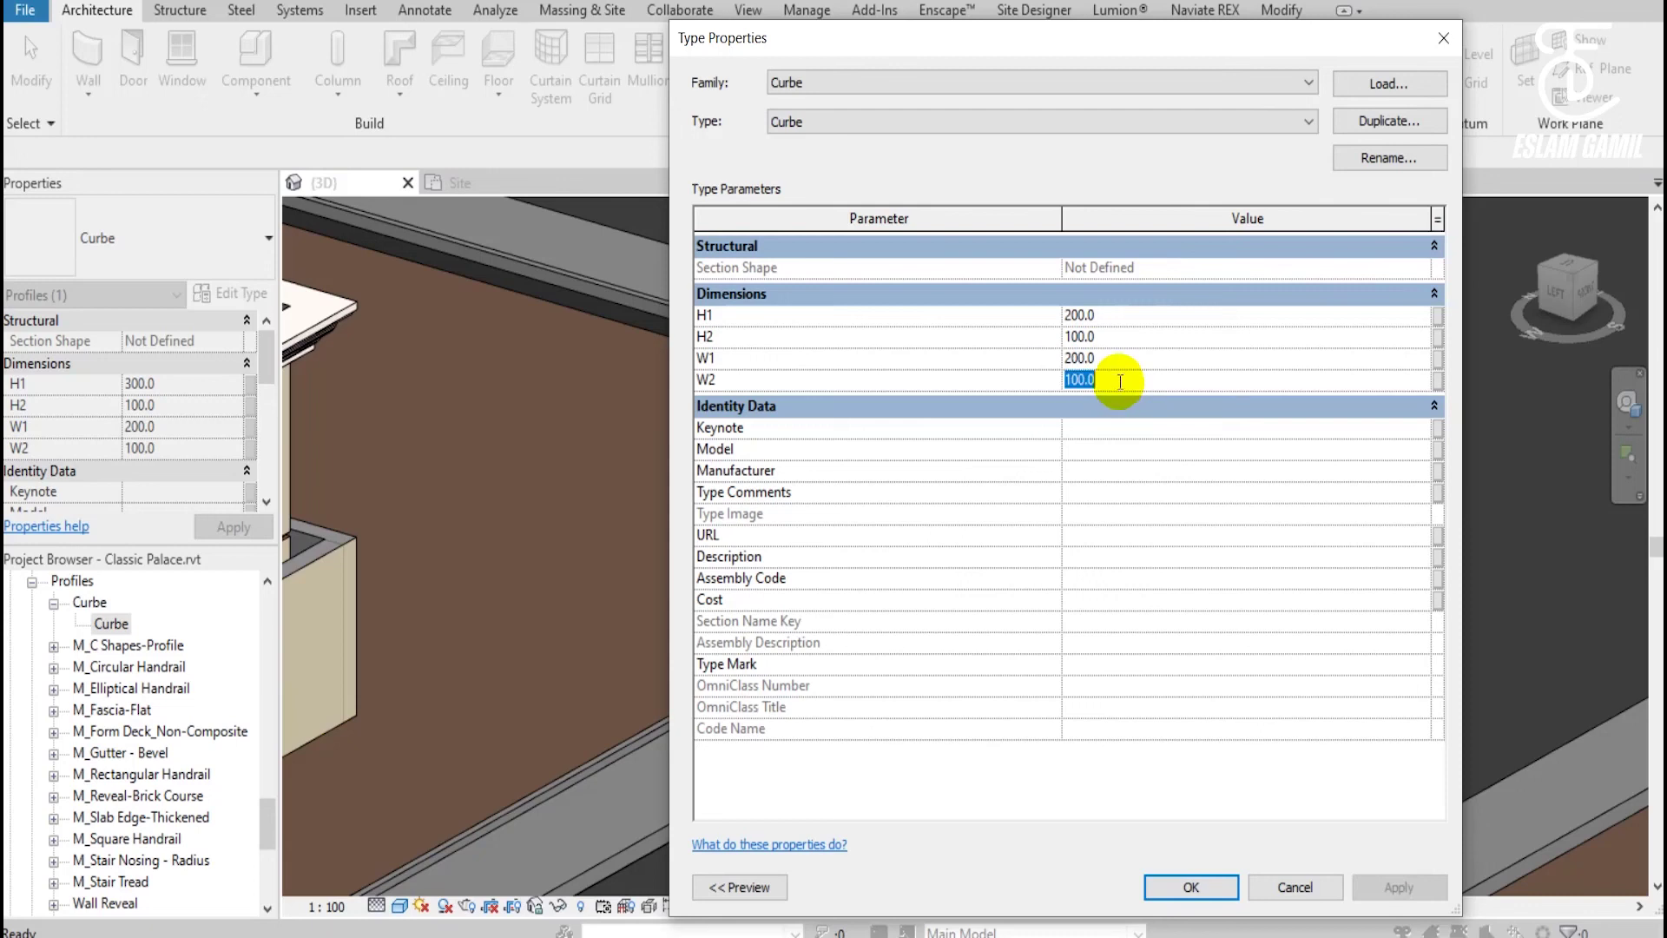
type("60")
left_click(1103, 336)
type("60")
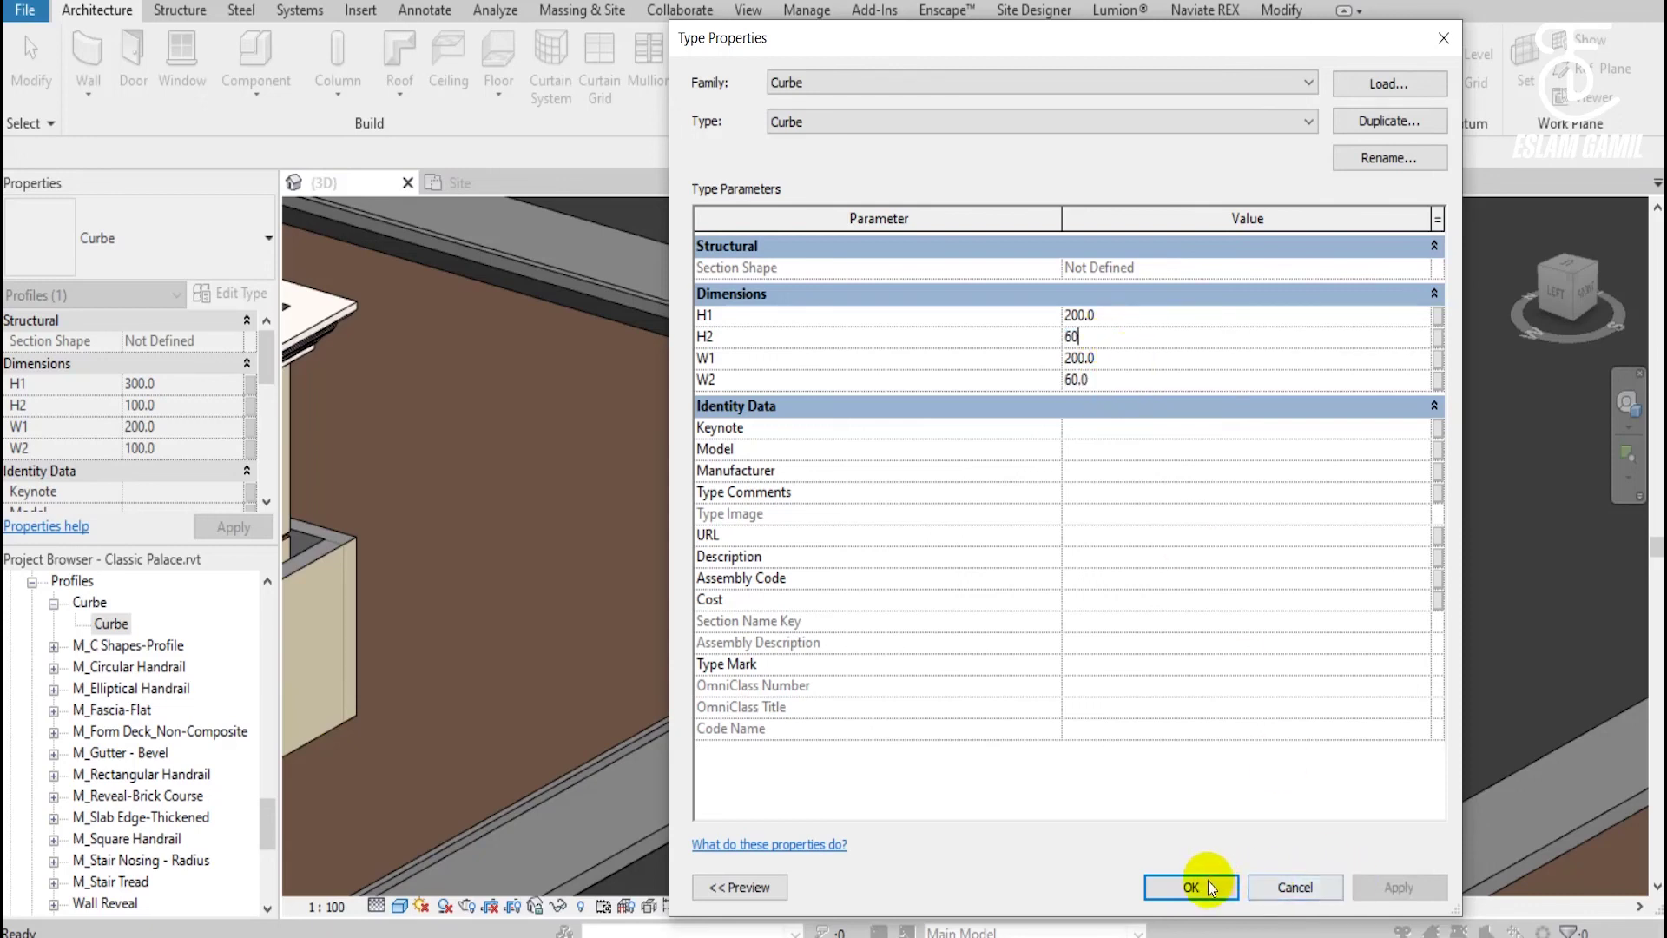
left_click(1207, 881)
scroll(1107, 432, "up", 2)
scroll(1128, 431, "up", 2)
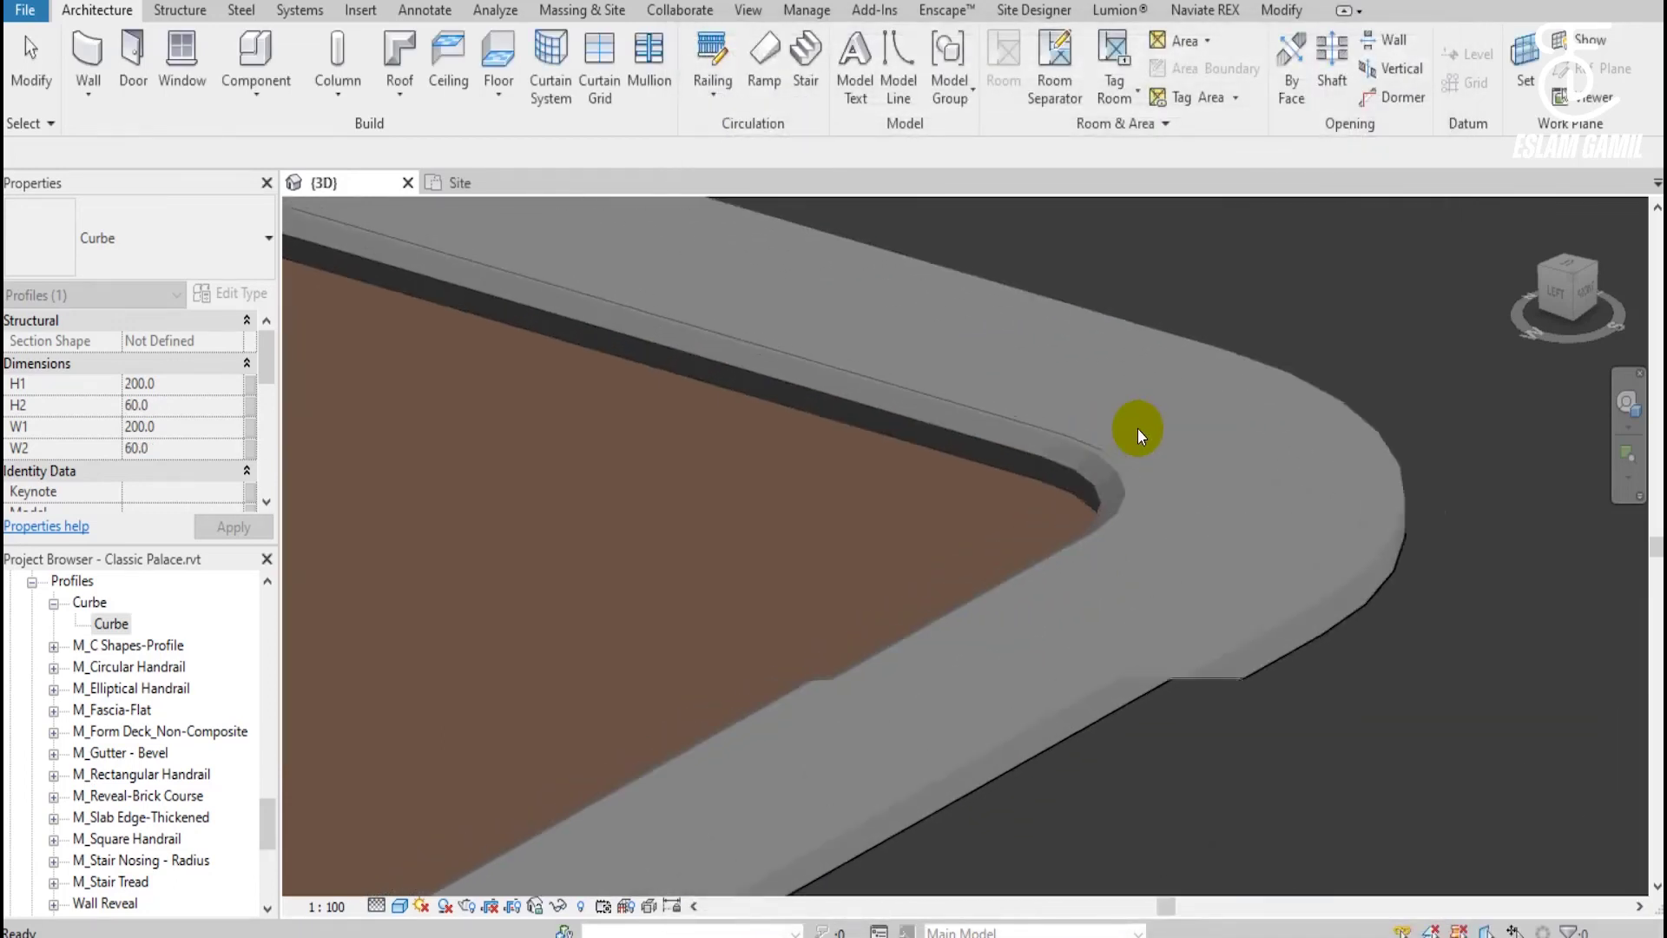
scroll(1216, 364, "up", 2)
scroll(1251, 342, "down", 2)
scroll(1210, 408, "down", 2)
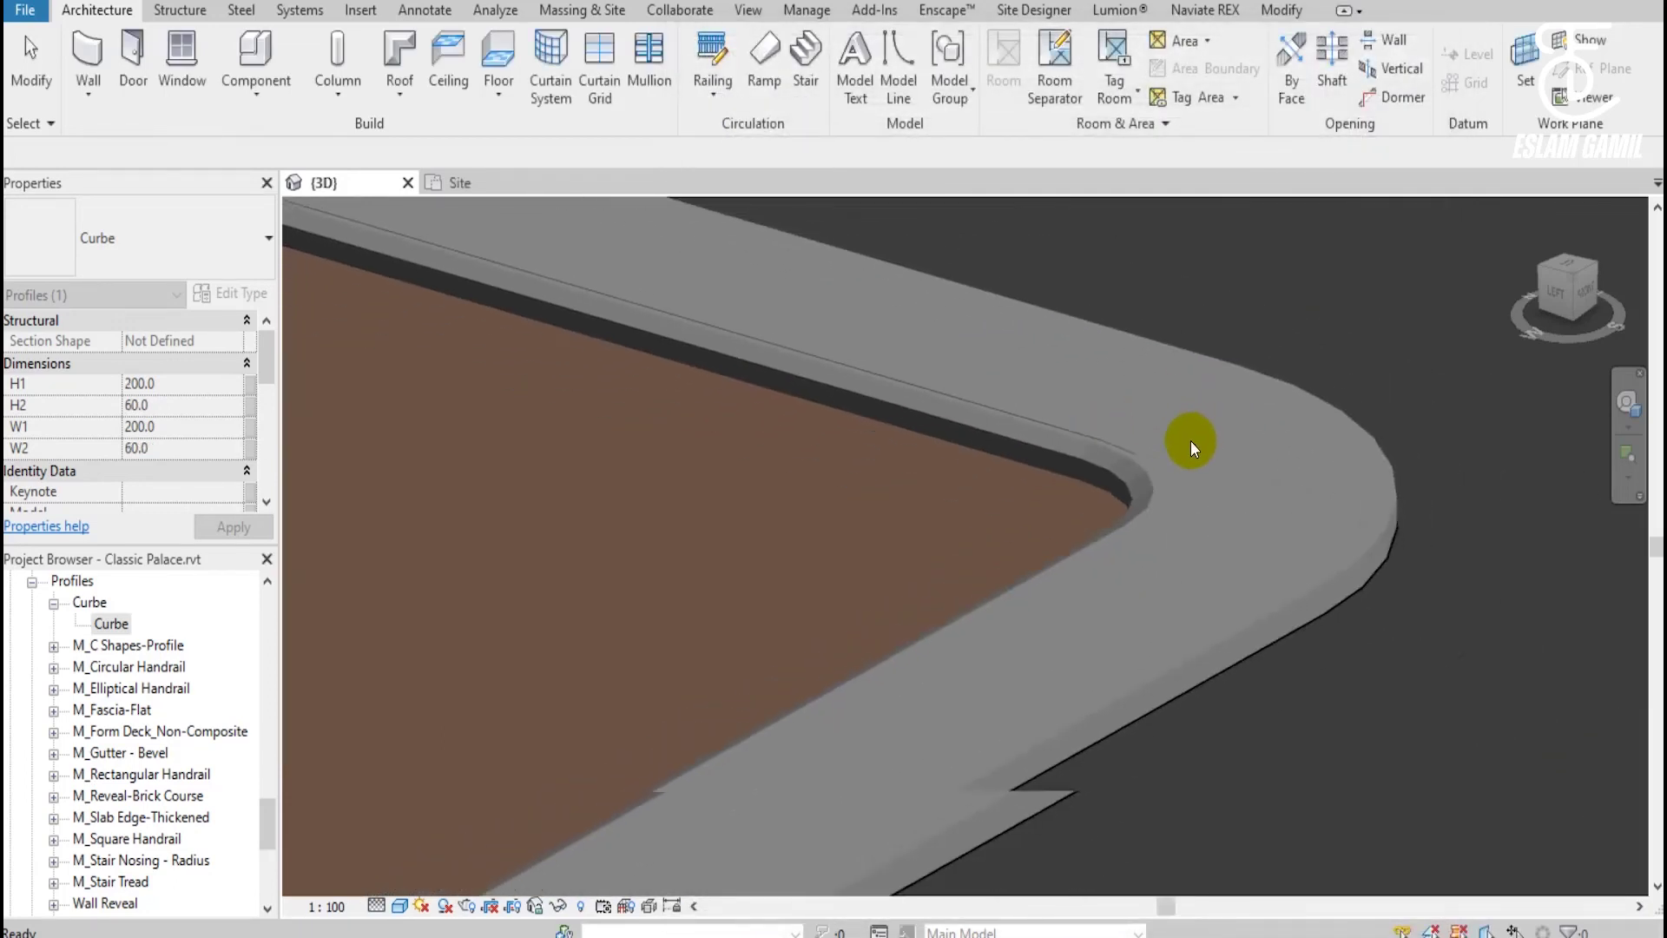
scroll(931, 388, "down", 1)
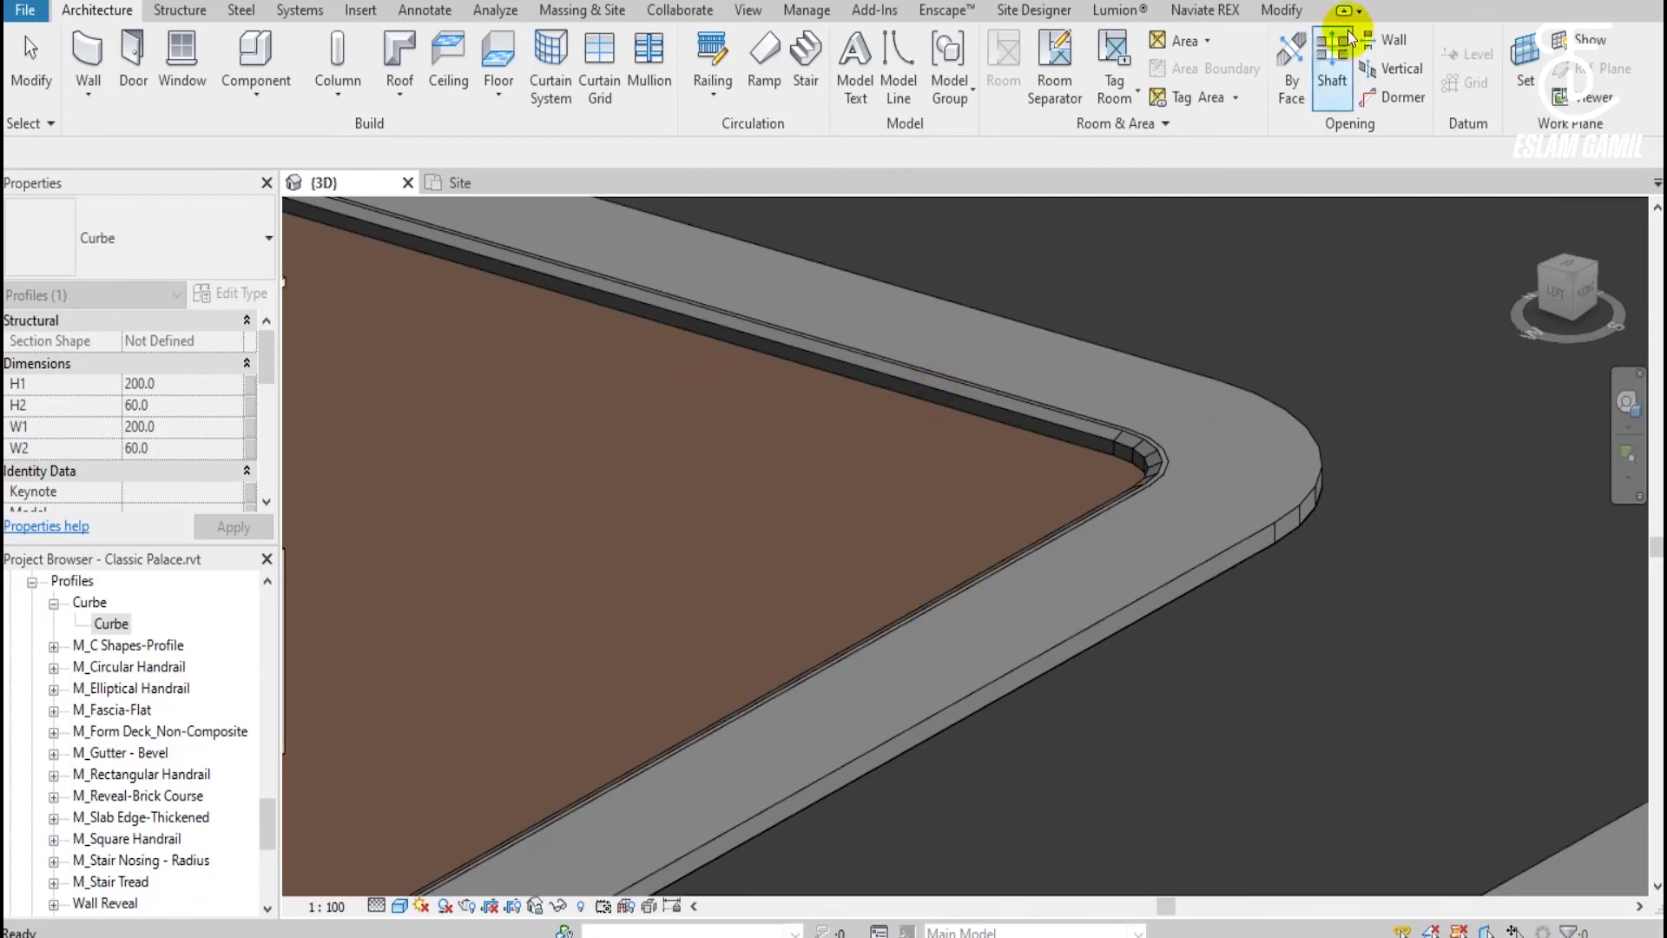
scroll(1021, 399, "down", 2)
scroll(976, 399, "down", 2)
scroll(976, 399, "down", 2)
scroll(1032, 449, "down", 1)
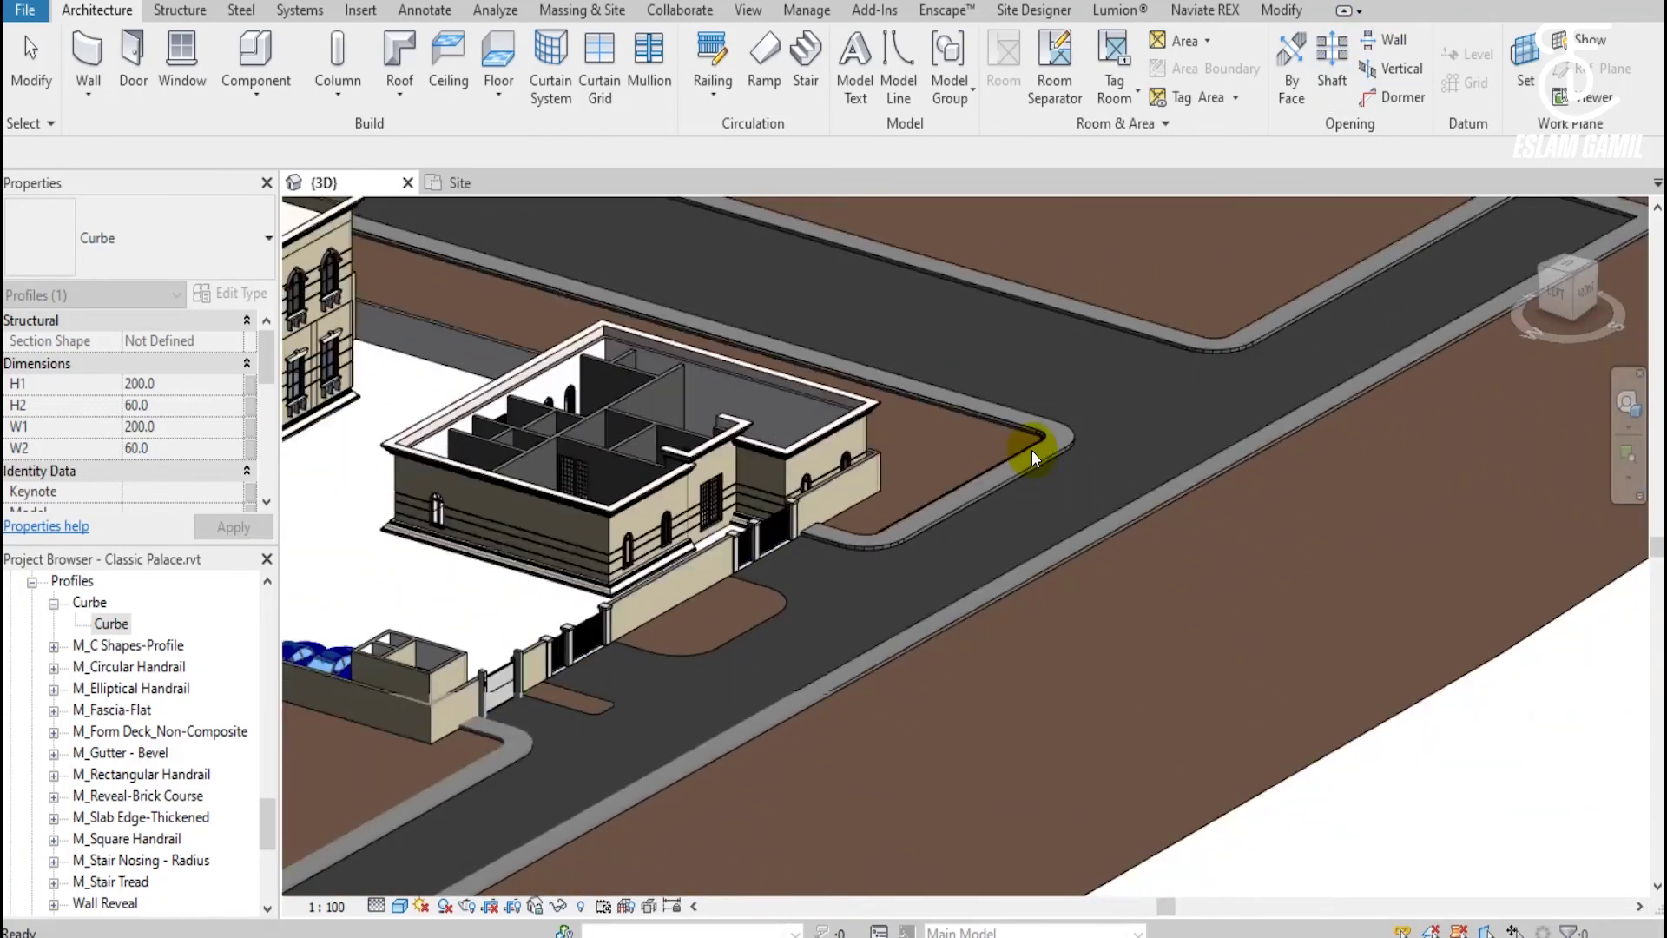
scroll(1050, 375, "down", 2)
left_click(1143, 643)
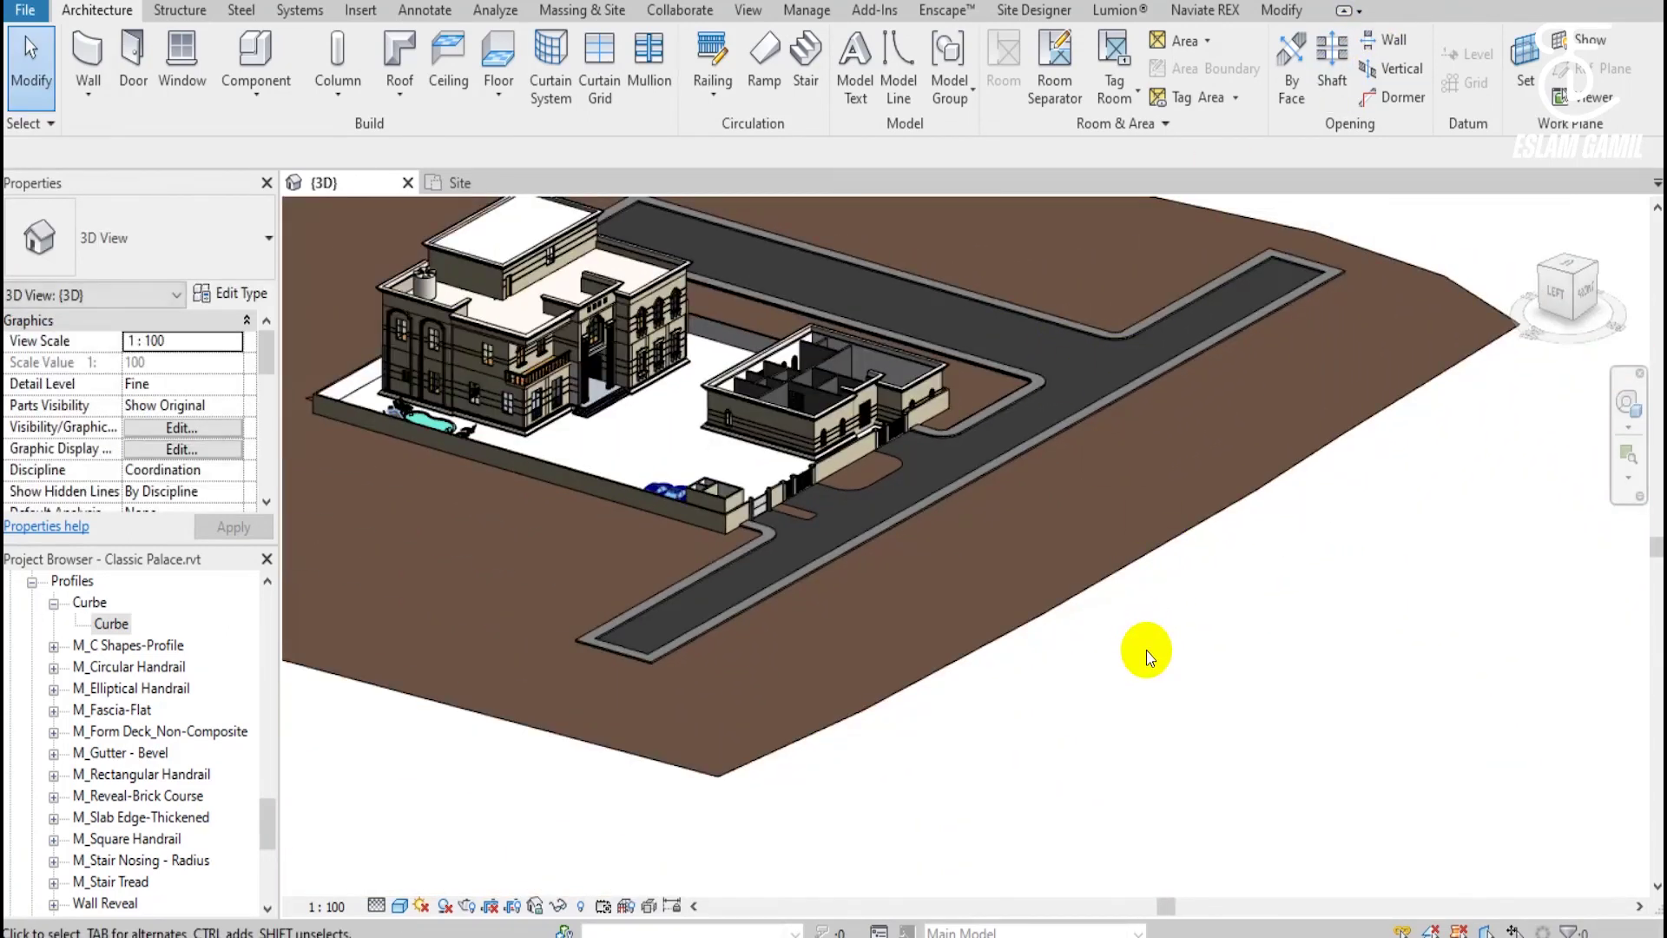